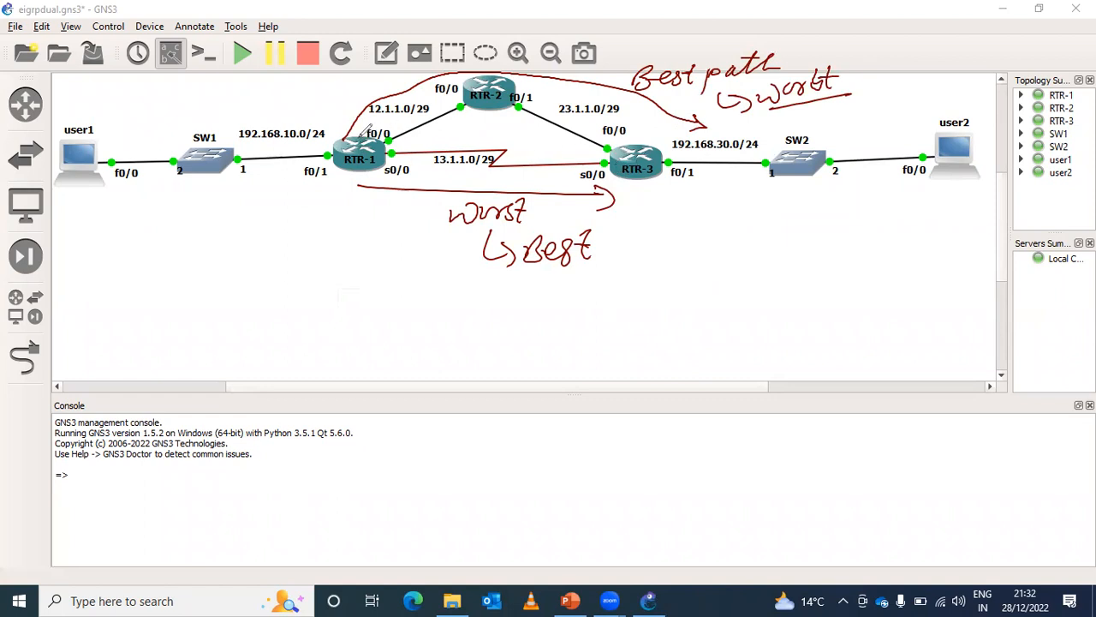
- Mark RTR-1's f0/0 and s0/0 links with drawn arrows and write "equal" beside them
mouse_move(400, 126)
left_mouse_down()
mouse_move(386, 128)
mouse_move(390, 144)
mouse_move(400, 125)
mouse_move(383, 130)
left_mouse_up()
left_click_drag(344, 139, 370, 108)
left_click_drag(354, 110, 364, 125)
left_click_drag(400, 140, 439, 132)
mouse_move(426, 129)
left_mouse_down()
mouse_move(441, 133)
mouse_move(431, 138)
left_mouse_up()
left_click_drag(398, 153, 438, 151)
mouse_move(425, 147)
left_mouse_down()
mouse_move(426, 159)
mouse_move(479, 129)
mouse_move(529, 136)
left_mouse_up()
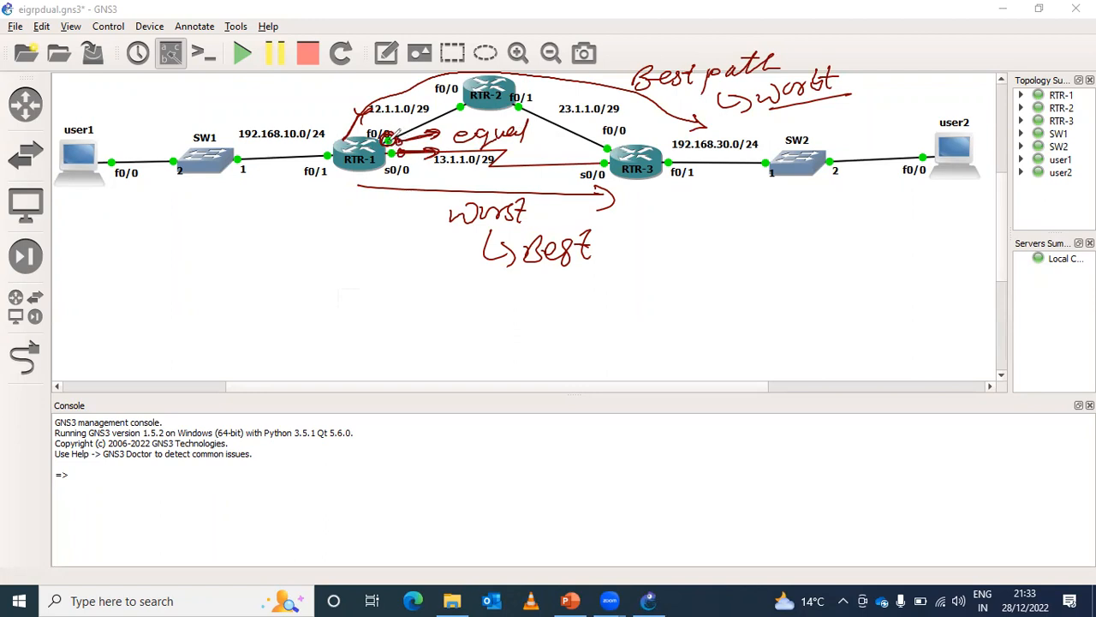
- Clear all hand-drawn annotations from the topology and leave drawing mode
key("ctrl+z")
key("ctrl+z")
key("ctrl+z")
key("ctrl+z")
key("ctrl+z")
key("ctrl+z")
key("ctrl+z")
key("ctrl+z")
key("ctrl+z")
key("ctrl+z")
key("ctrl+z")
key("ctrl+z")
key("ctrl+z")
key("ctrl+z")
key("ctrl+z")
key("ctrl+z")
key("ctrl+z")
key("ctrl+z")
key("ctrl+z")
key("ctrl+z")
key("ctrl+z")
key("ctrl+z")
key("ctrl+z")
key("ctrl+z")
key("ctrl+z")
key("ctrl+z")
key("ctrl+z")
key("ctrl+z")
key("ctrl+z")
key("ctrl+z")
key("ctrl+z")
key("ctrl+z")
key("ctrl+z")
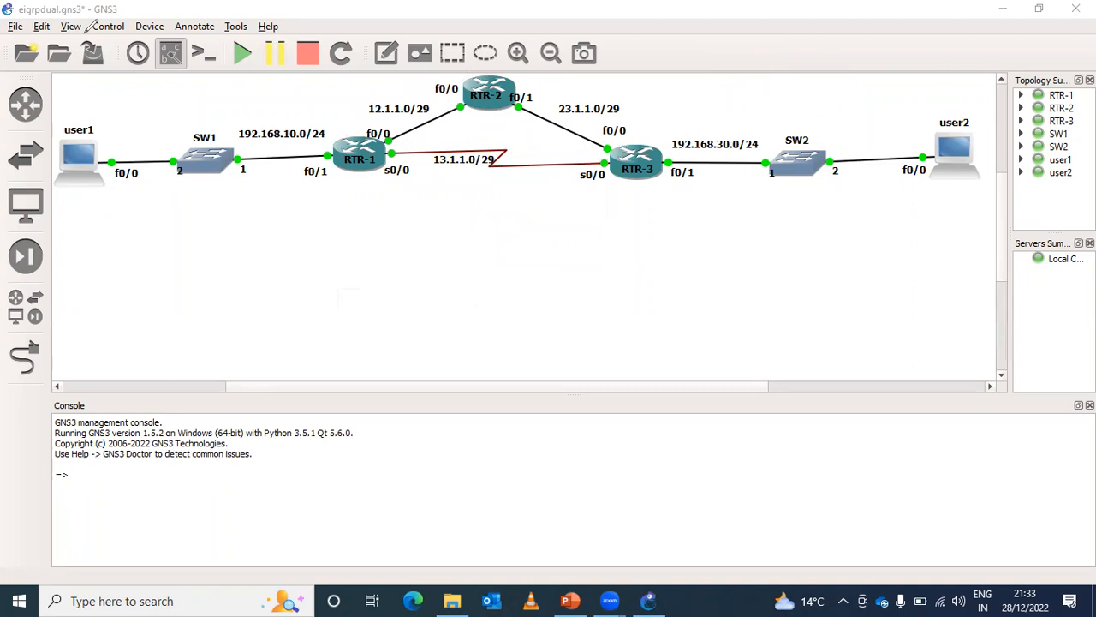
left_click(88, 32)
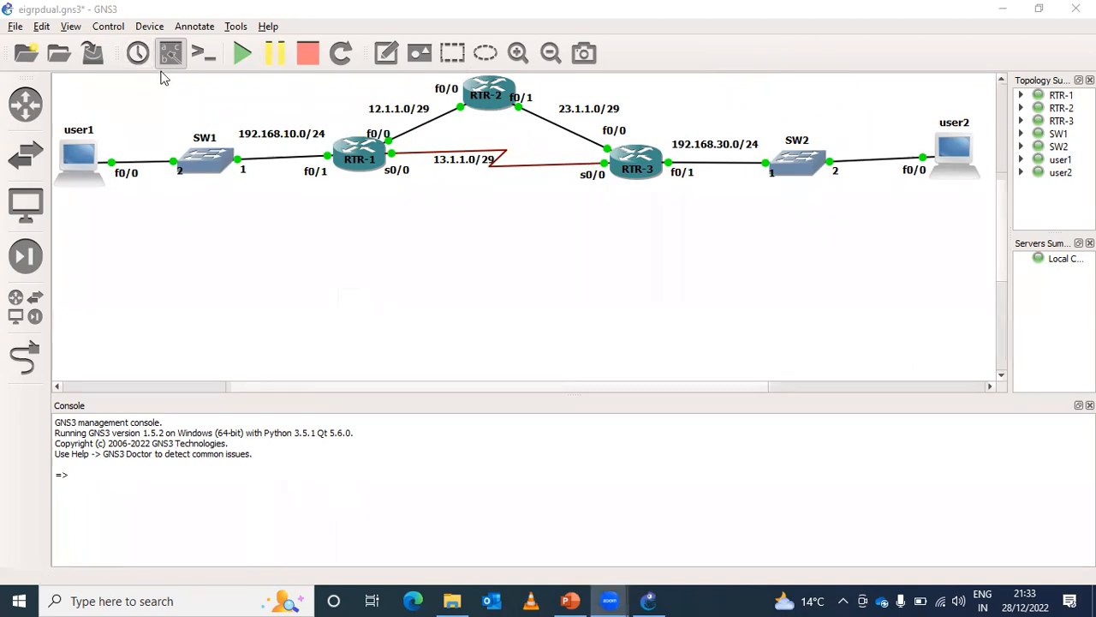
- Open RTR-1's console, enlarge its window below the topology and bring up the command prompt
left_click(365, 148)
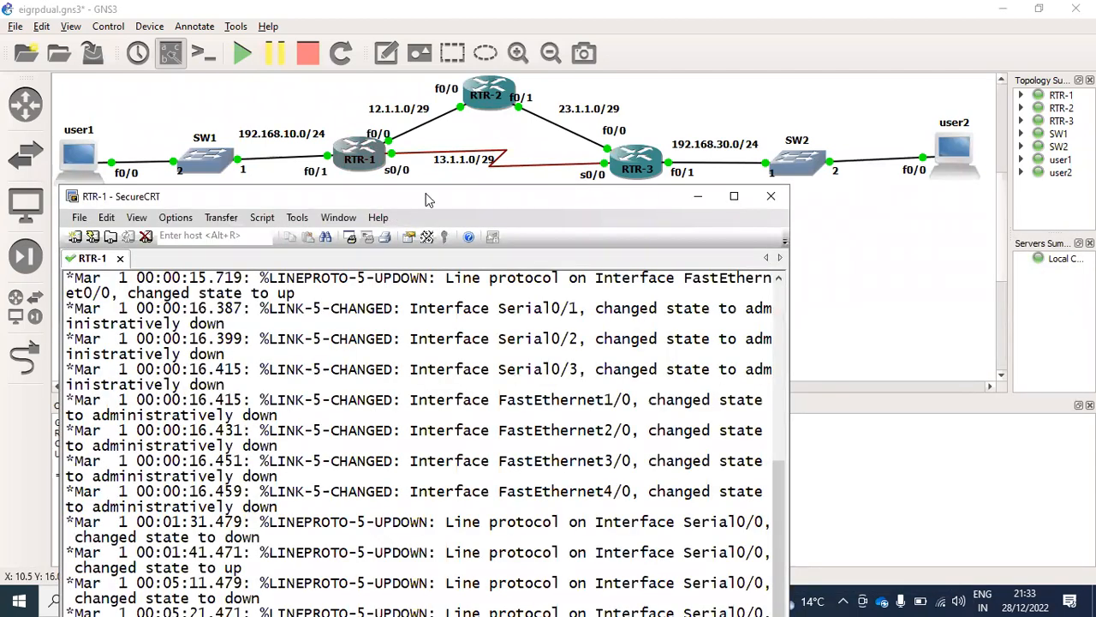
left_click_drag(420, 191, 452, 249)
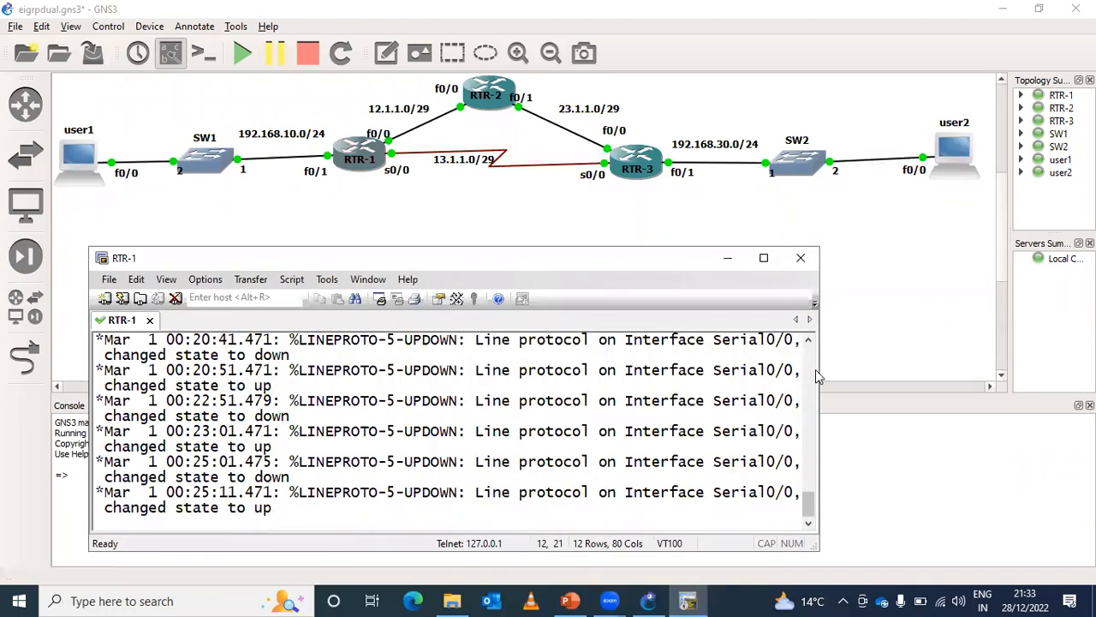
left_click_drag(819, 369, 1054, 369)
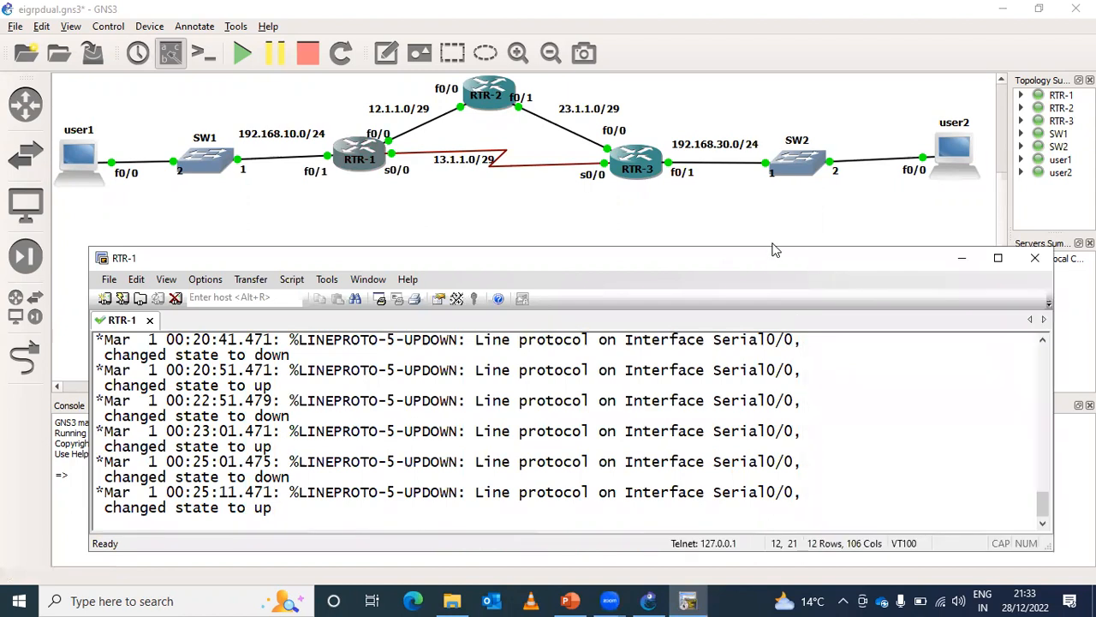
left_click_drag(765, 247, 766, 195)
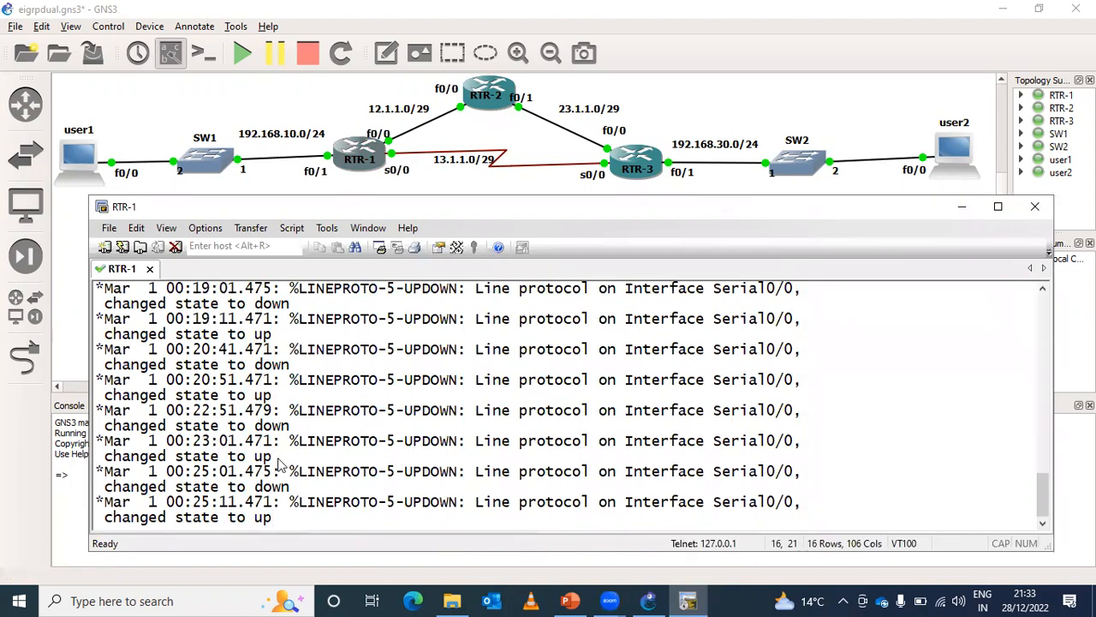
key("Return")
key("Return")
key("Return")
key("Return")
key("Return")
key("Return")
key("Return")
key("Return")
key("Return")
key("Return")
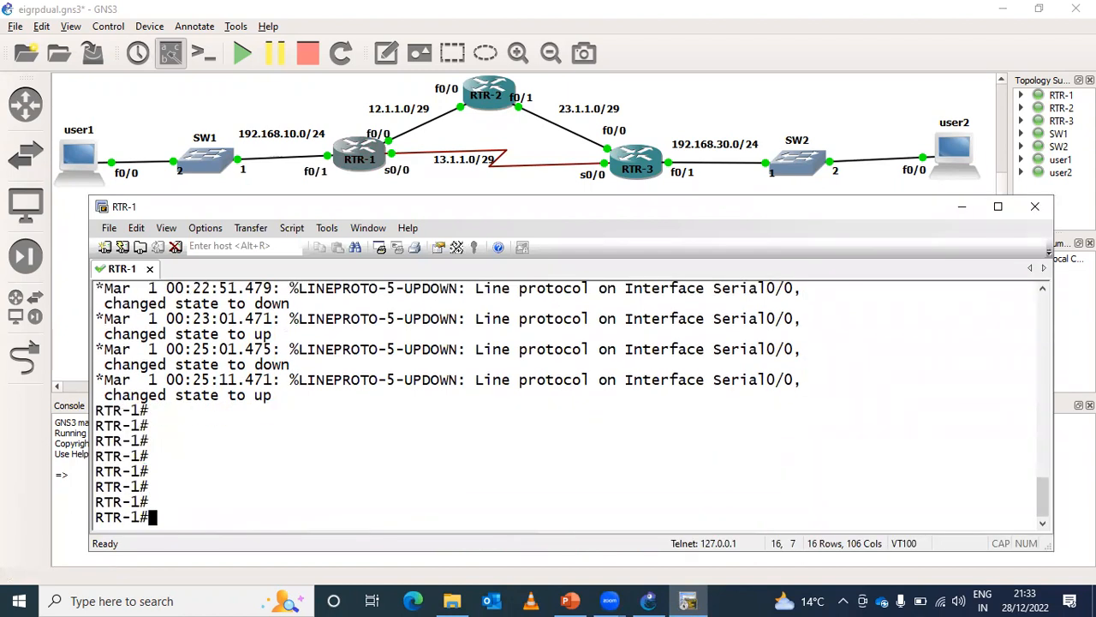
- Check RTR-1's EIGRP neighbors with show ip eigrp neighbors
type("sh")
key("Tab")
type("ip ei")
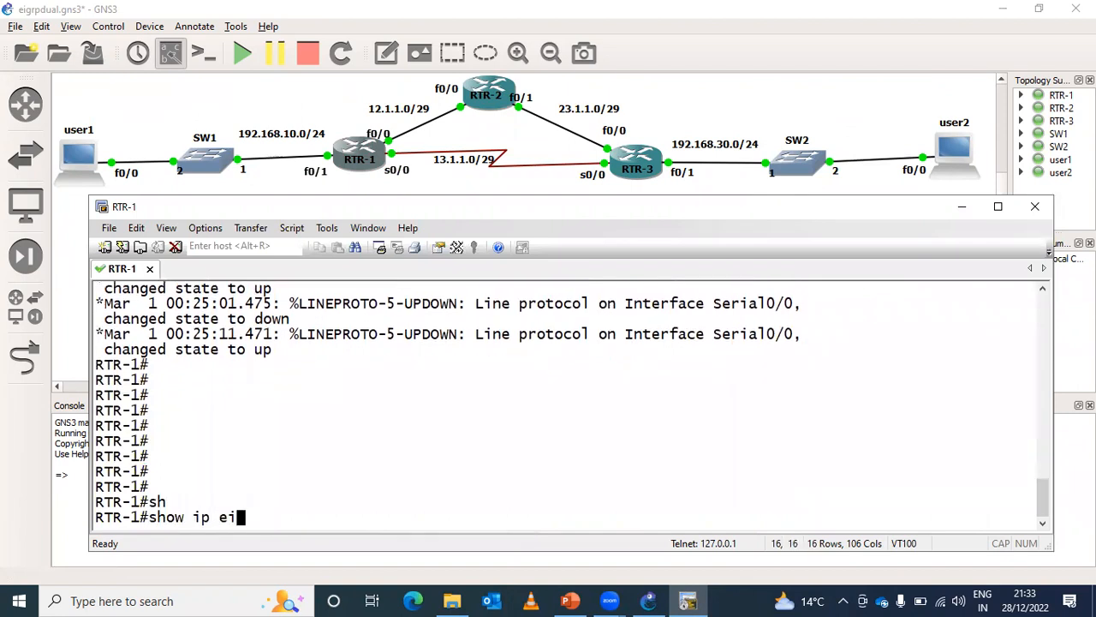
key("Tab")
type("nei")
key("Tab")
key("Return")
key("Return")
- List RTR-1's addressed interfaces with show ip interface brief | ex unass
type("sh")
key("Tab")
type("ip inter")
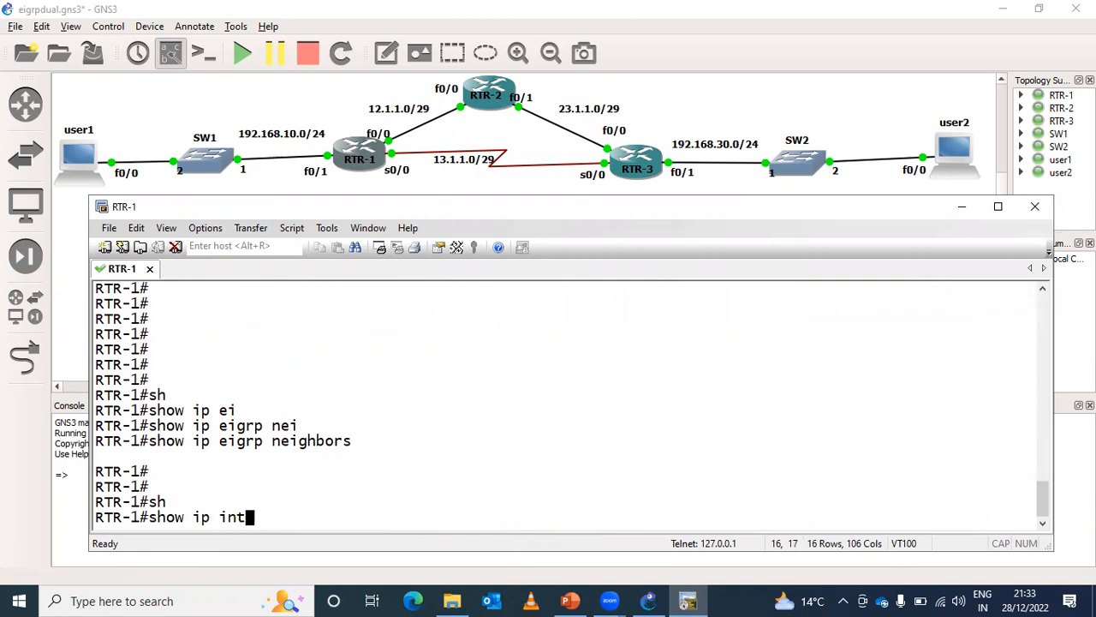
key("Tab")
type("br")
key("Tab")
type("| ex unass")
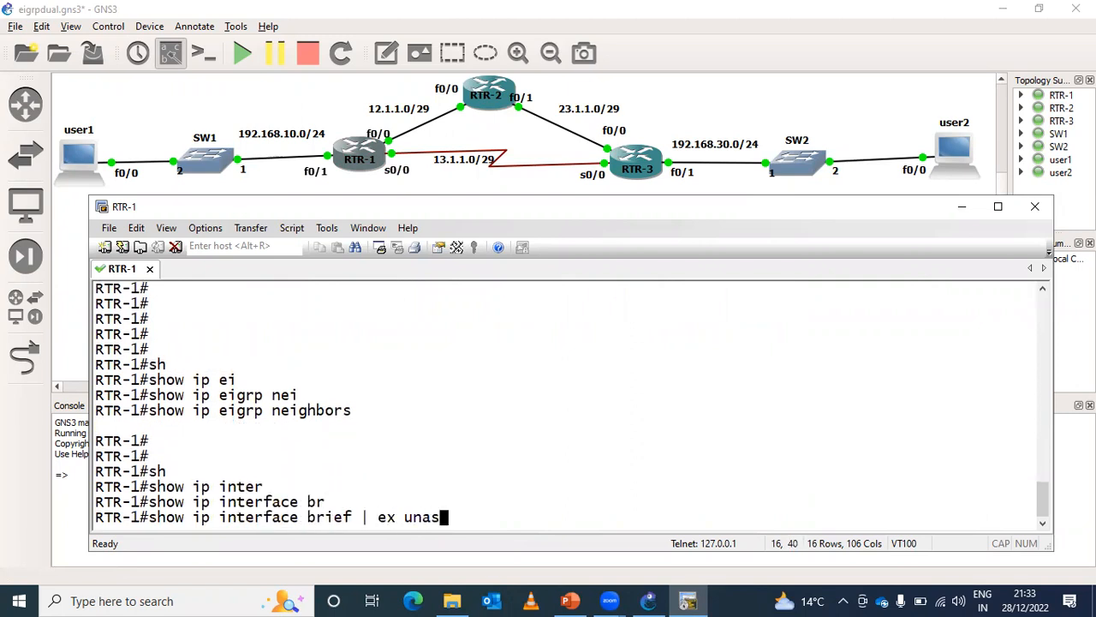
key("Return")
- Enter global configuration on RTR-1 and start the EIGRP process with router eigrp 100
key("Return")
key("Return")
type("conf t")
key("Return")
key("Return")
key("Return")
type("router")
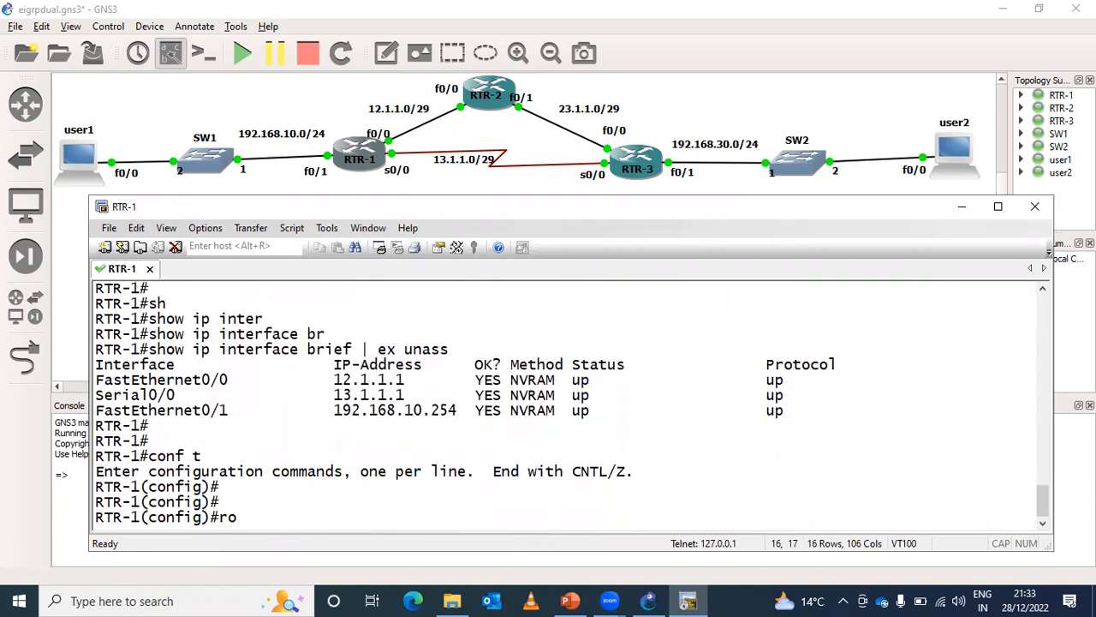
key("Tab")
type("ei")
key("Tab")
type("router eigrp 100")
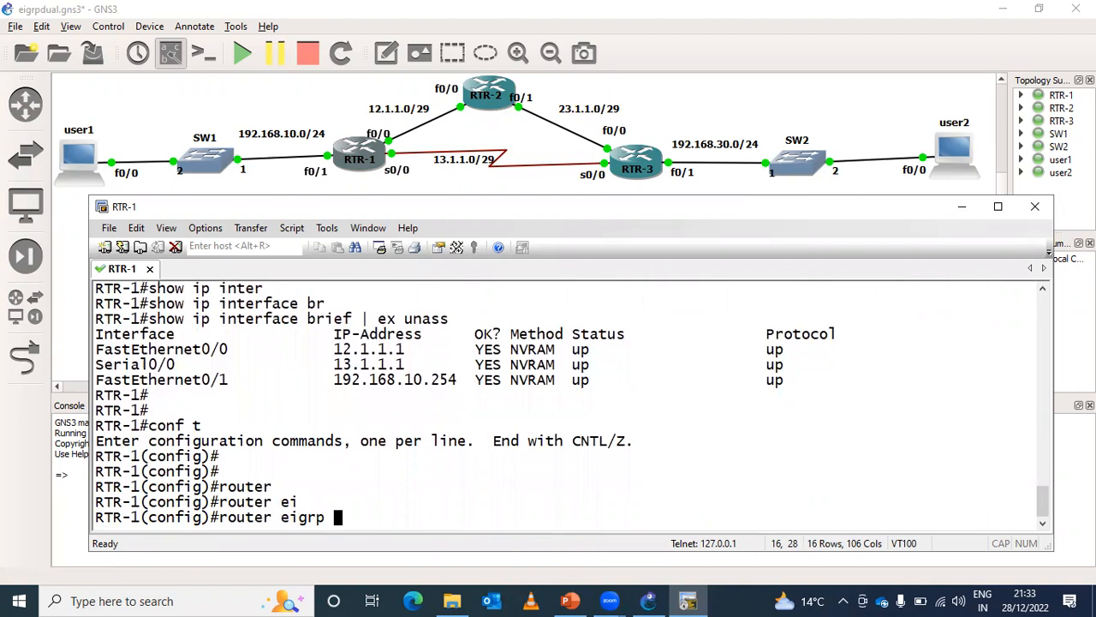
key("Return")
- Disable auto-summary in RTR-1's EIGRP process and advertise all interfaces with network 0.0.0.0 0.0.0.0
type("no au")
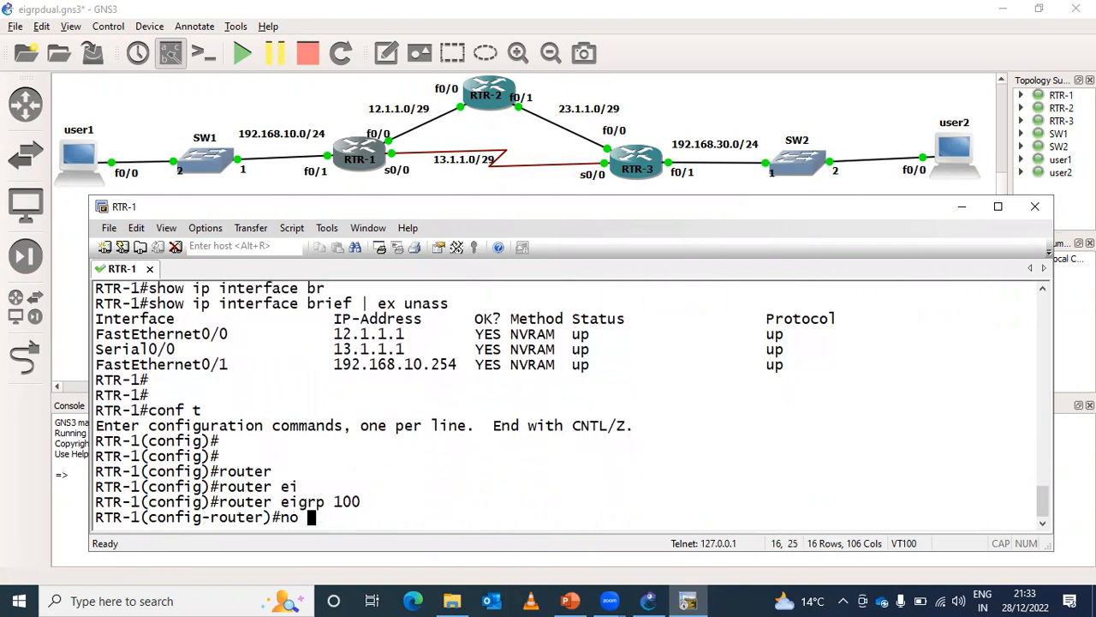
key("Tab")
key("Return")
type("net")
key("Tab")
type("0.0.0.0 0.0.0.0")
key("Return")
key("Return")
key("Return")
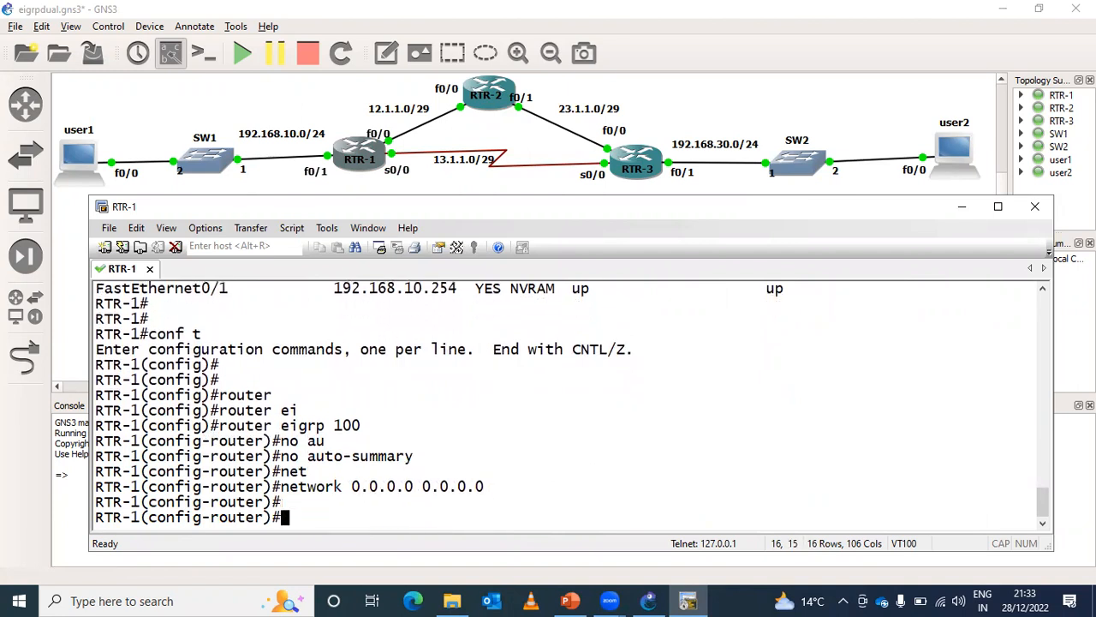
key("Return")
key("Return")
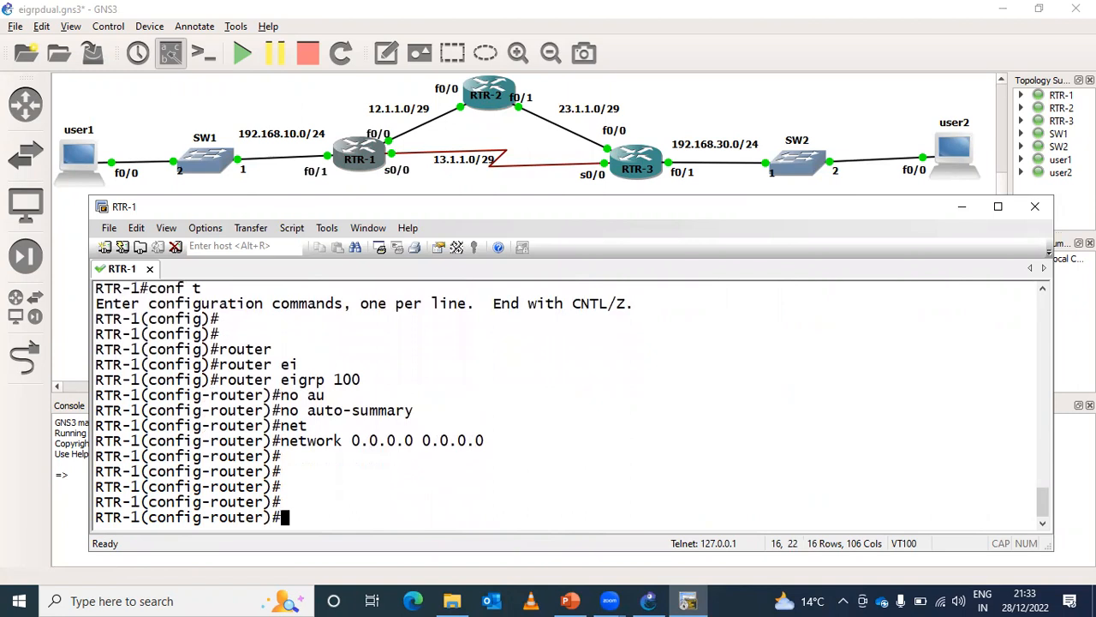
- Display RTR-1's command history with do sh his and select the three EIGRP configuration commands for copying
type("do sh his")
key("Return")
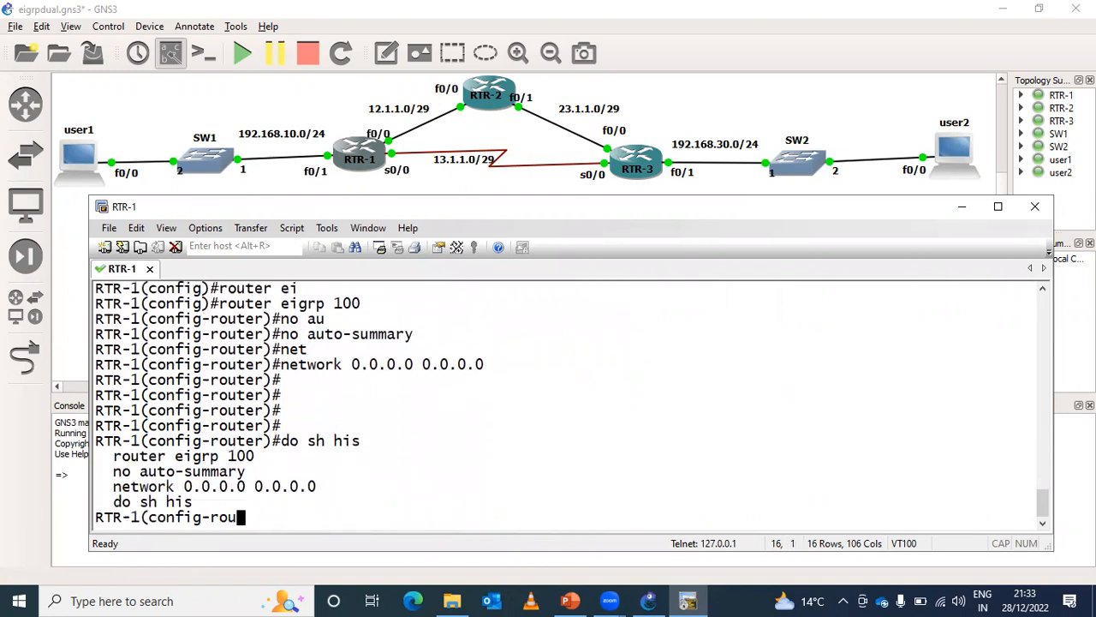
left_click_drag(113, 455, 334, 489)
left_click(334, 488)
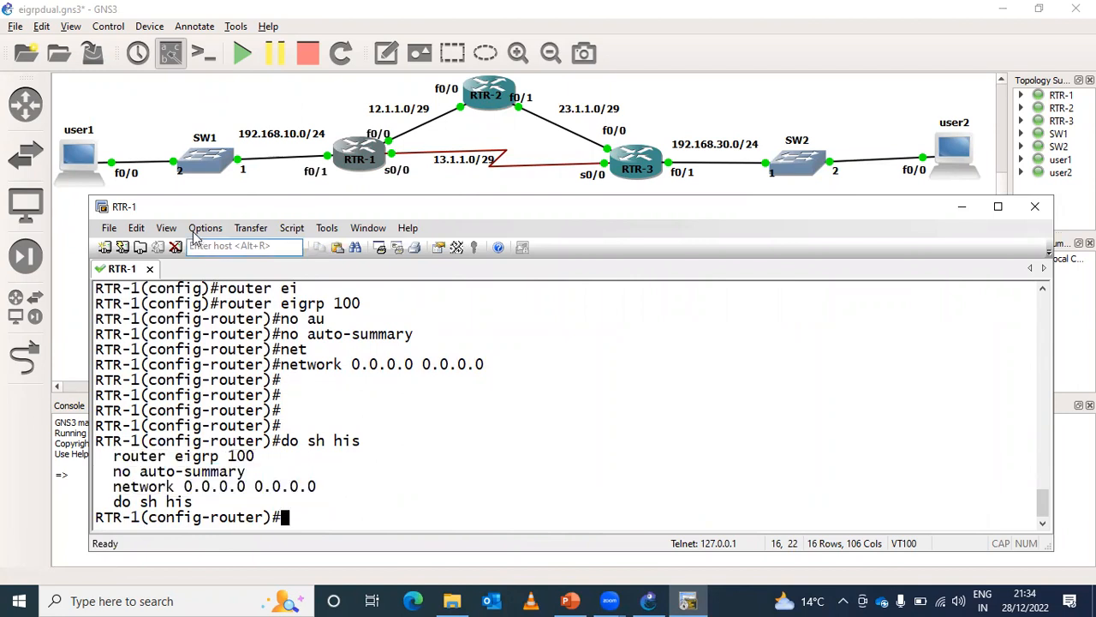
- Open RTR-2's console and enter global configuration with conf t
double_click(495, 107)
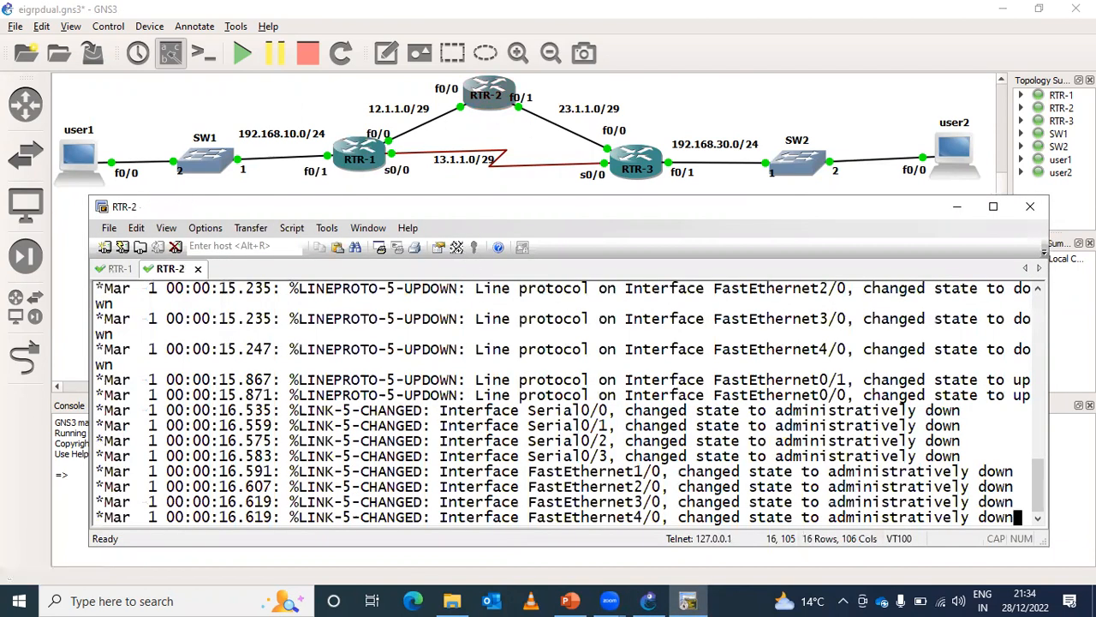
key("Return")
key("Return")
key("Return")
key("Return")
key("Return")
key("Return")
key("Return")
key("Return")
key("Return")
key("Return")
key("Return")
key("Return")
key("Return")
key("Return")
key("Return")
type("conf t")
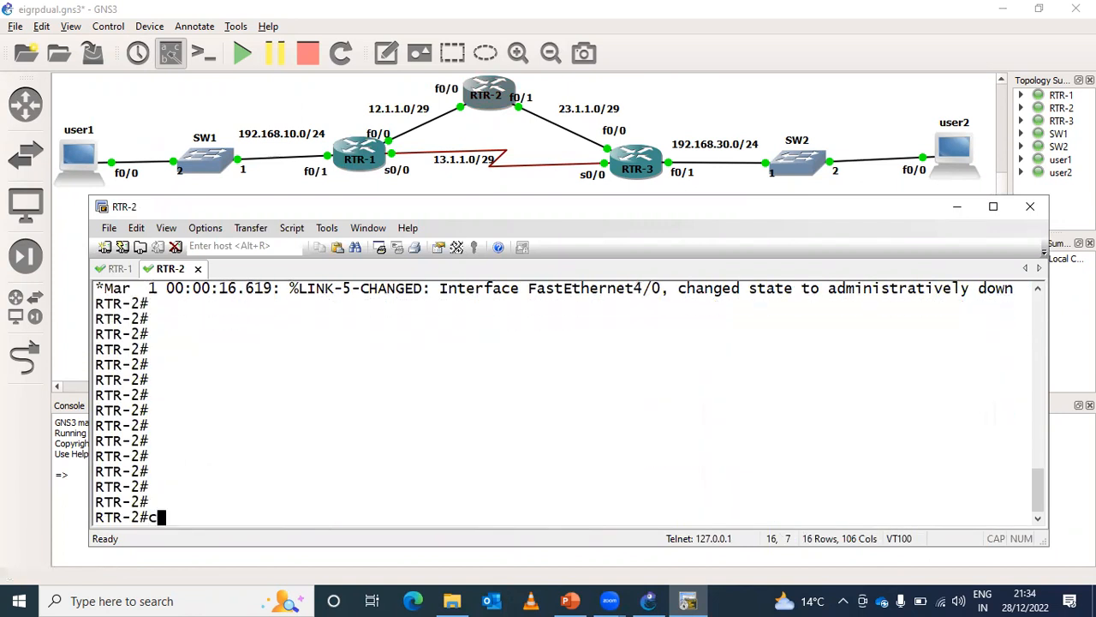
key("Return")
key("Return")
- Set the terminal's mouse action to Paste Clipboard Contents
right_click(428, 370)
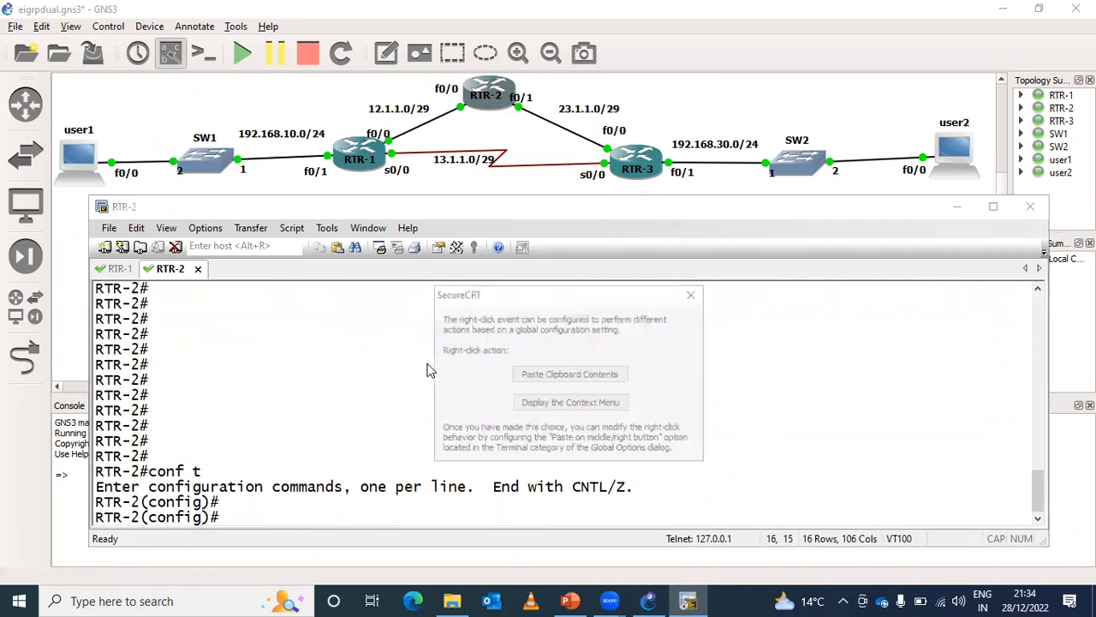
left_click(694, 293)
right_click(413, 416)
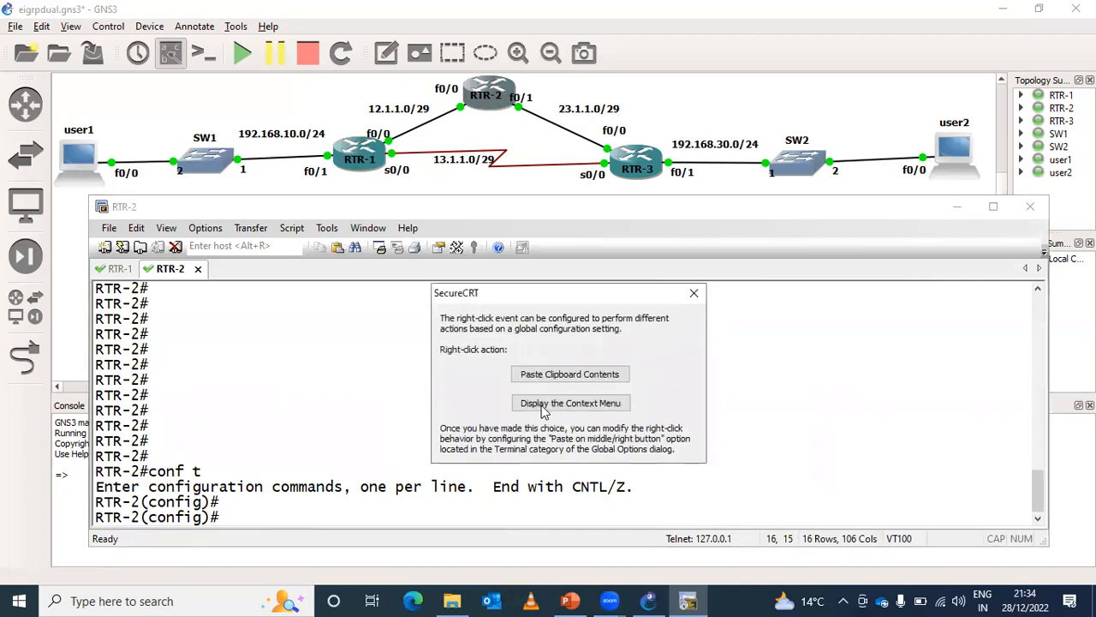
left_click(565, 374)
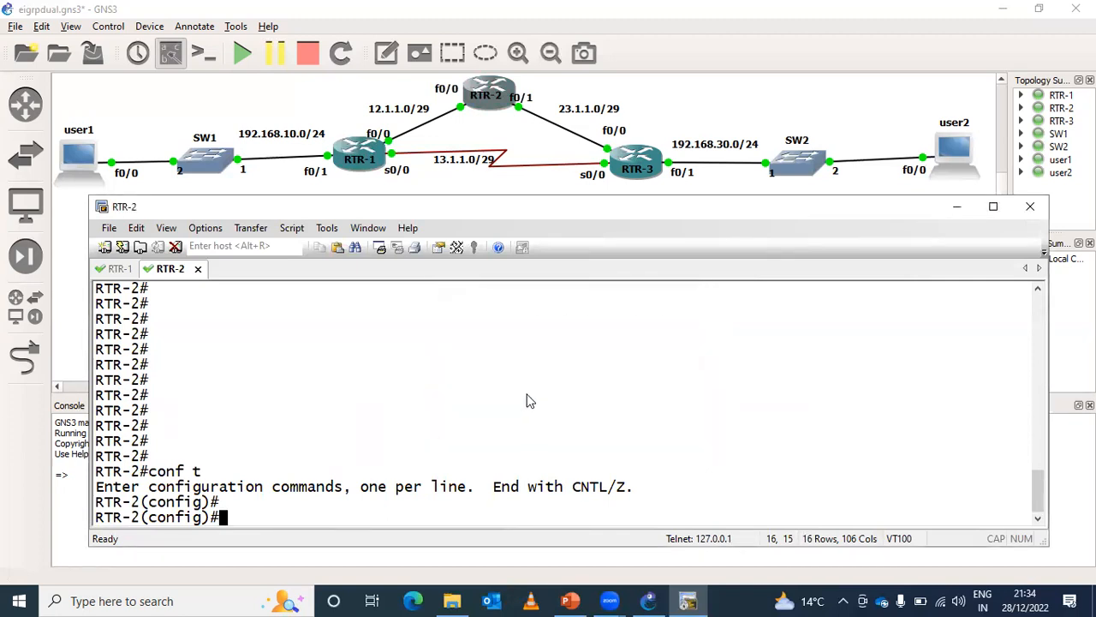
- Copy router eigrp 100, no auto-summary and network 0.0.0.0 0.0.0.0 from RTR-1's history, apply them on RTR-2 and exit configuration
left_click(111, 269)
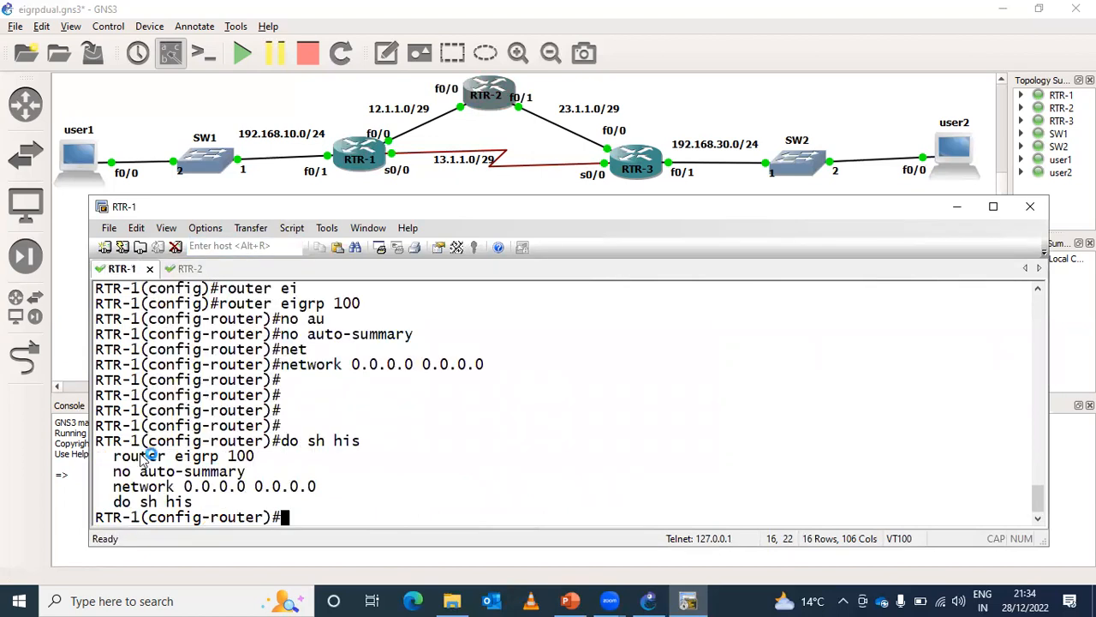
left_click_drag(117, 456, 318, 495)
key("super+c")
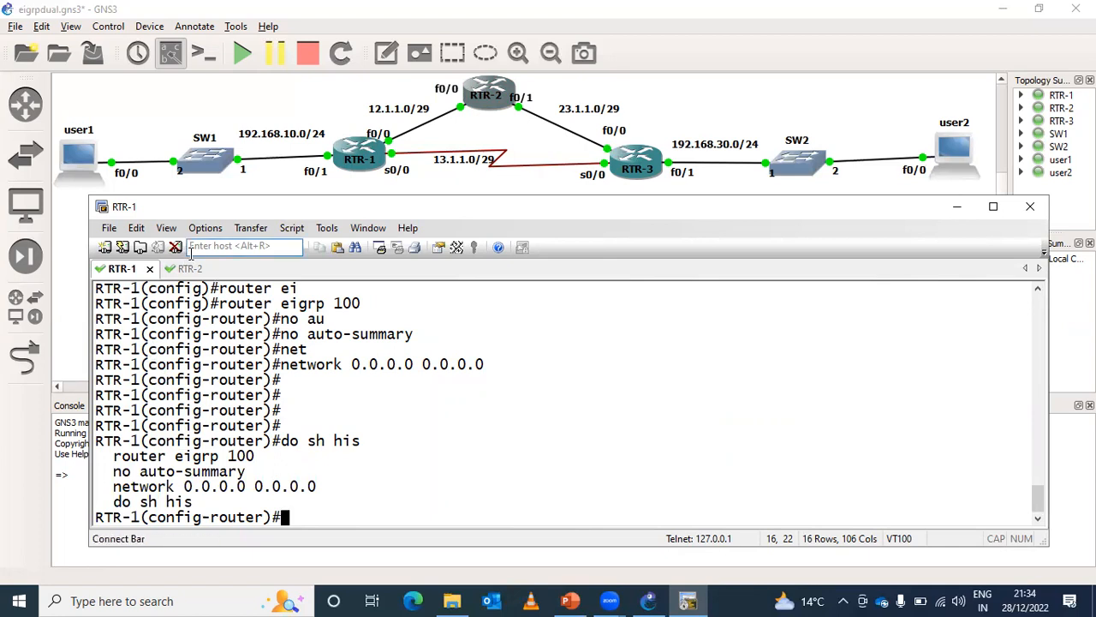
left_click(171, 269)
right_click(270, 372)
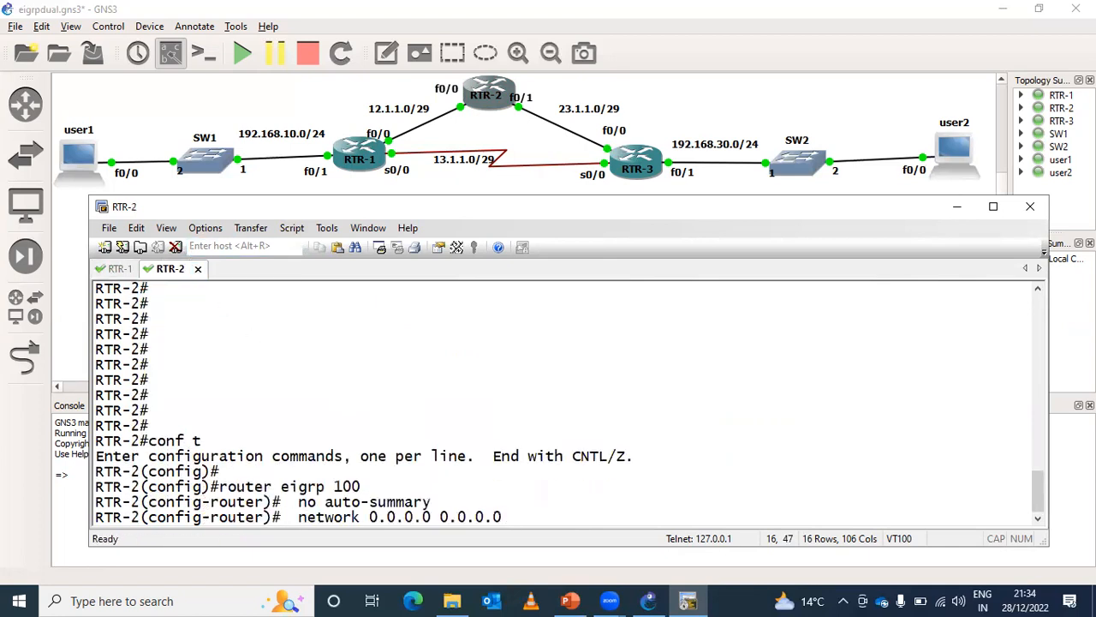
key("Return")
key("Return")
key("Return")
type("no")
key("BackSpace")
key("ctrl+z")
key("Return")
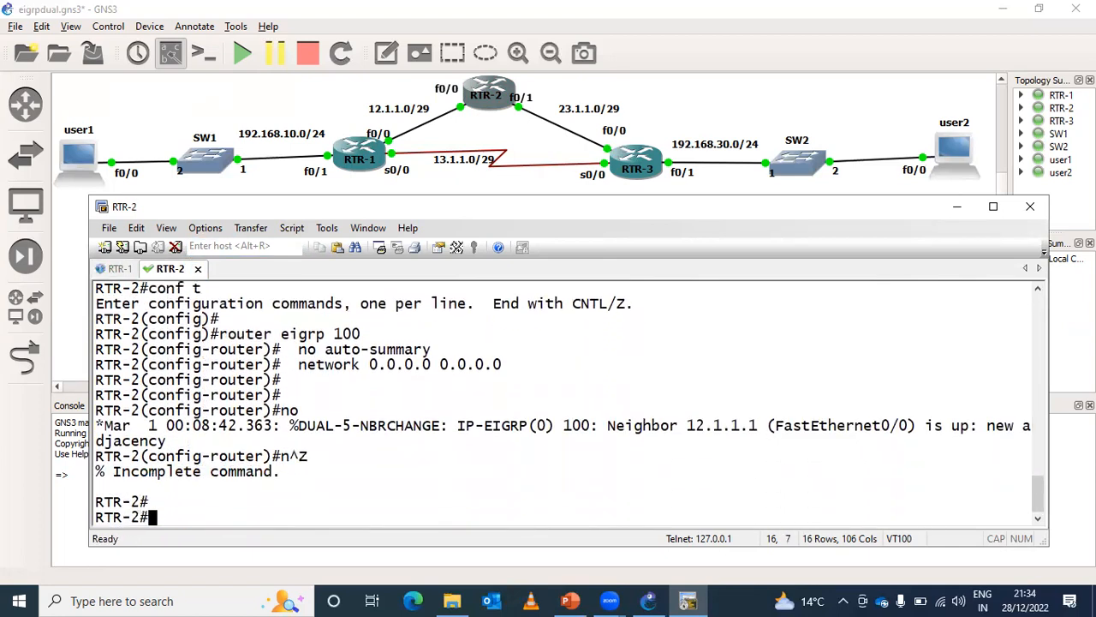
key("Return")
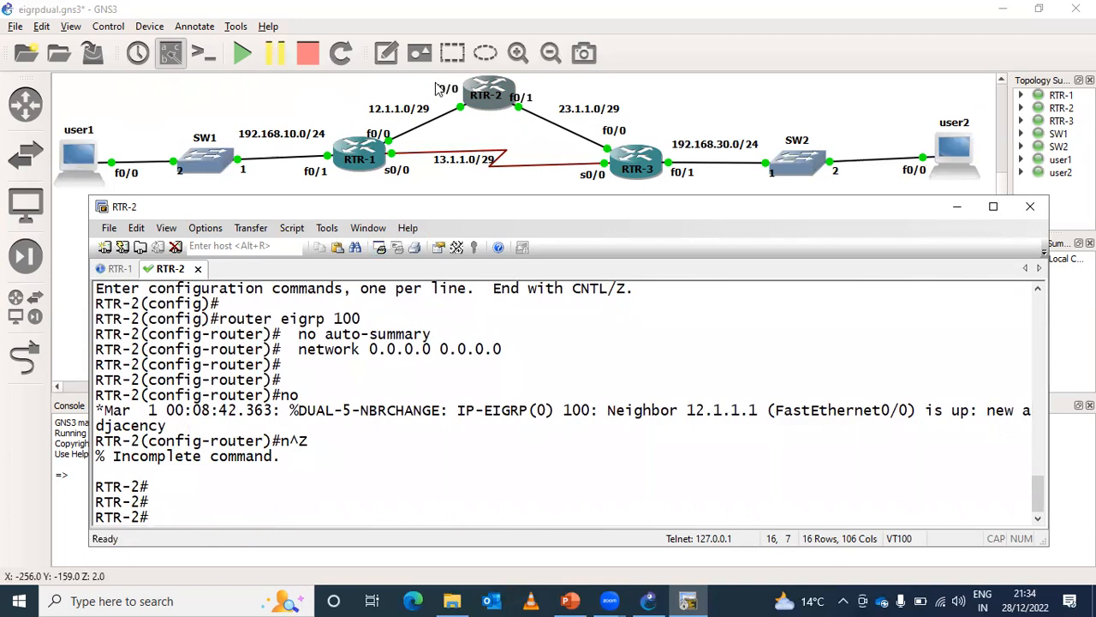
- Open RTR-3's console and enter global configuration with conf t
double_click(625, 157)
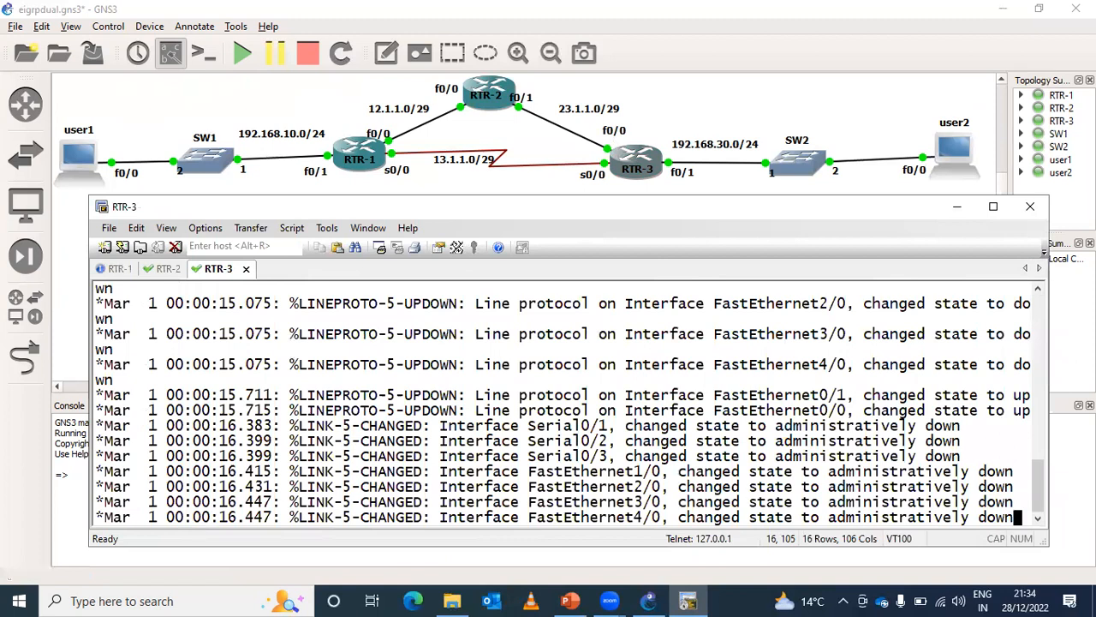
key("Return")
key("Return")
key("Return")
key("Return")
key("Return")
key("Return")
key("Return")
key("Return")
key("Return")
key("Return")
key("Return")
key("Return")
type("conf t")
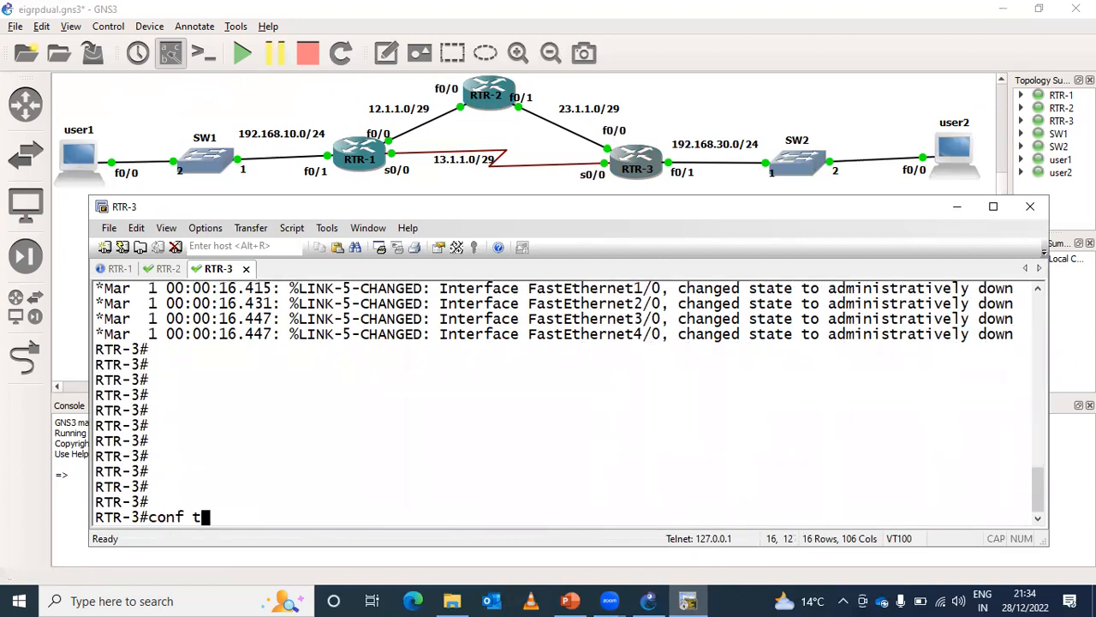
key("Return")
key("Return")
- Paste the copied router eigrp 100, no auto-summary and network 0.0.0.0 0.0.0.0 commands into RTR-3 and exit configuration
right_click(610, 371)
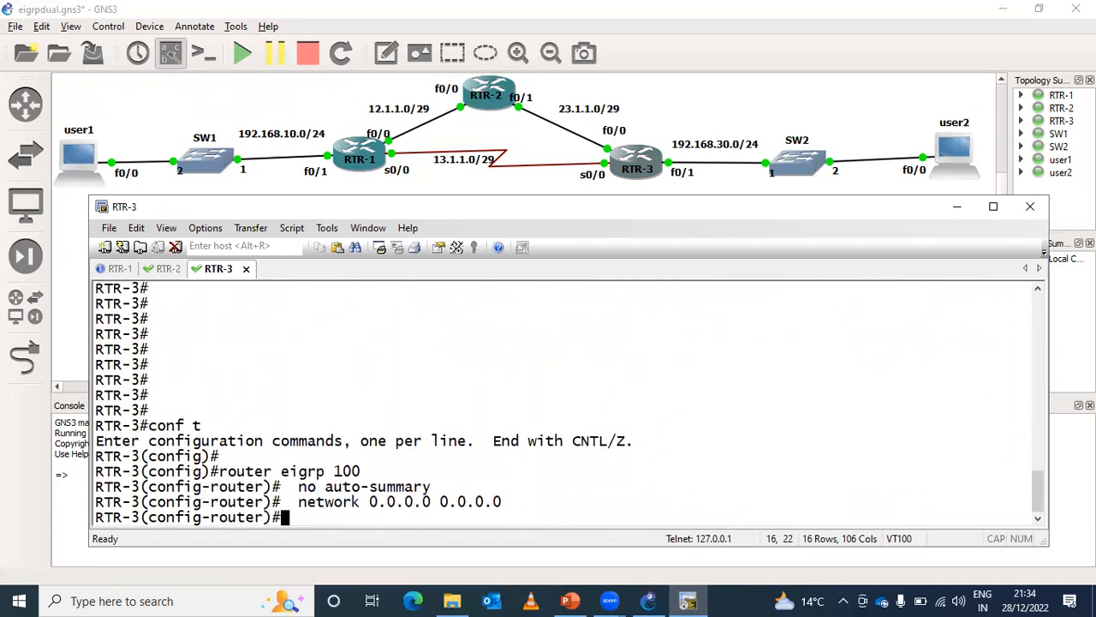
key("Return")
key("ctrl+z")
key("Return")
- Return to RTR-1's console and exit its EIGRP configuration mode
key("Return")
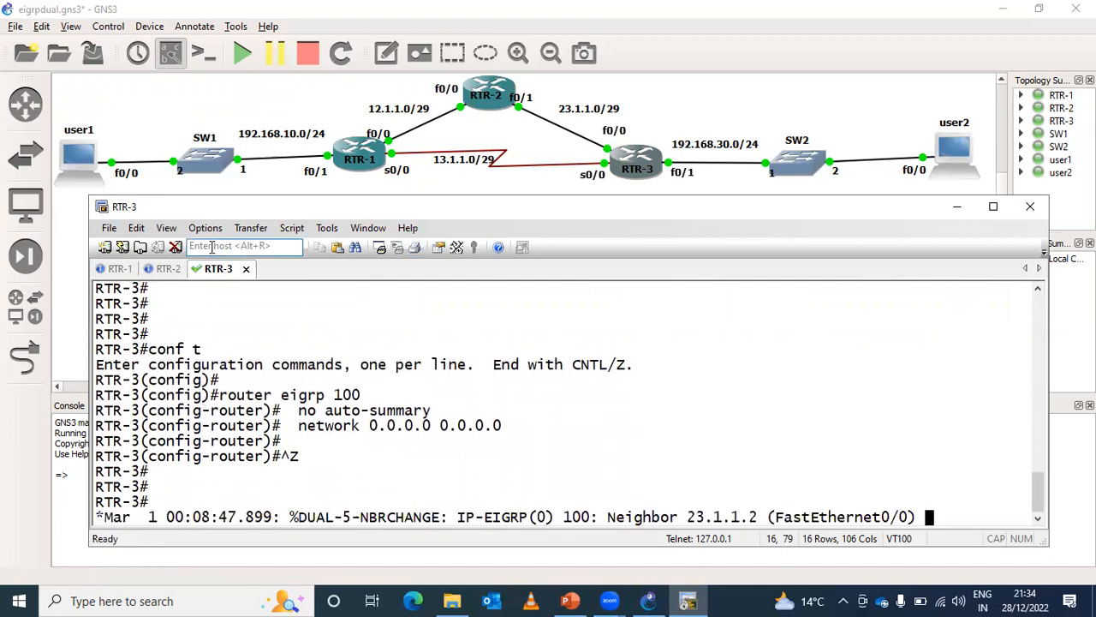
left_click(120, 268)
key("Return")
key("Return")
key("ctrl+z")
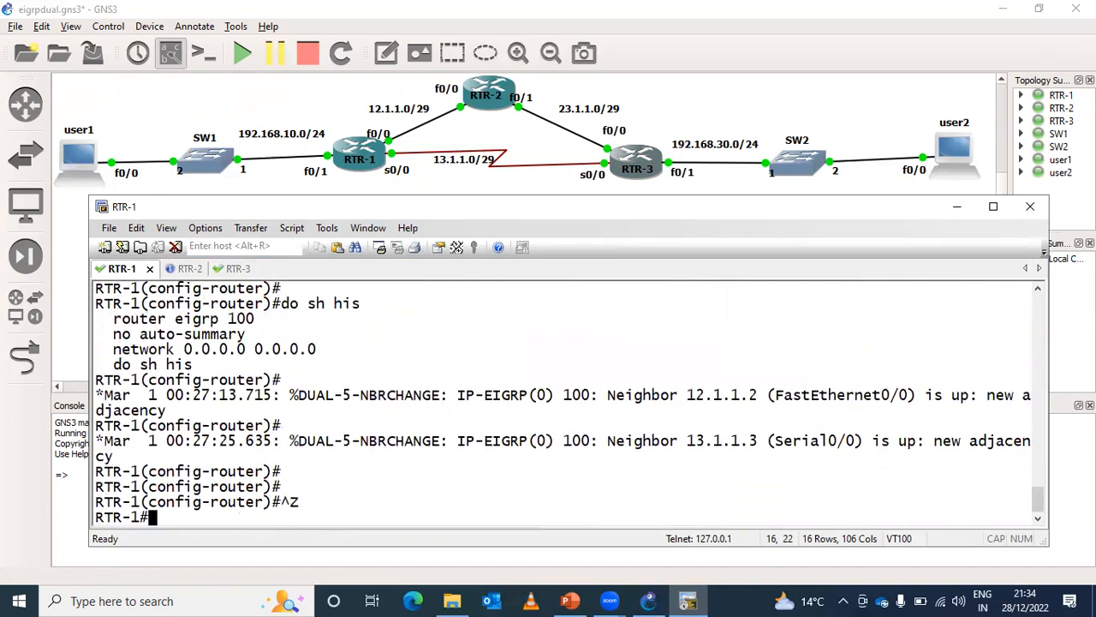
- Display RTR-1's EIGRP neighbors with show ip eigrp neighbors
type("show ip ")
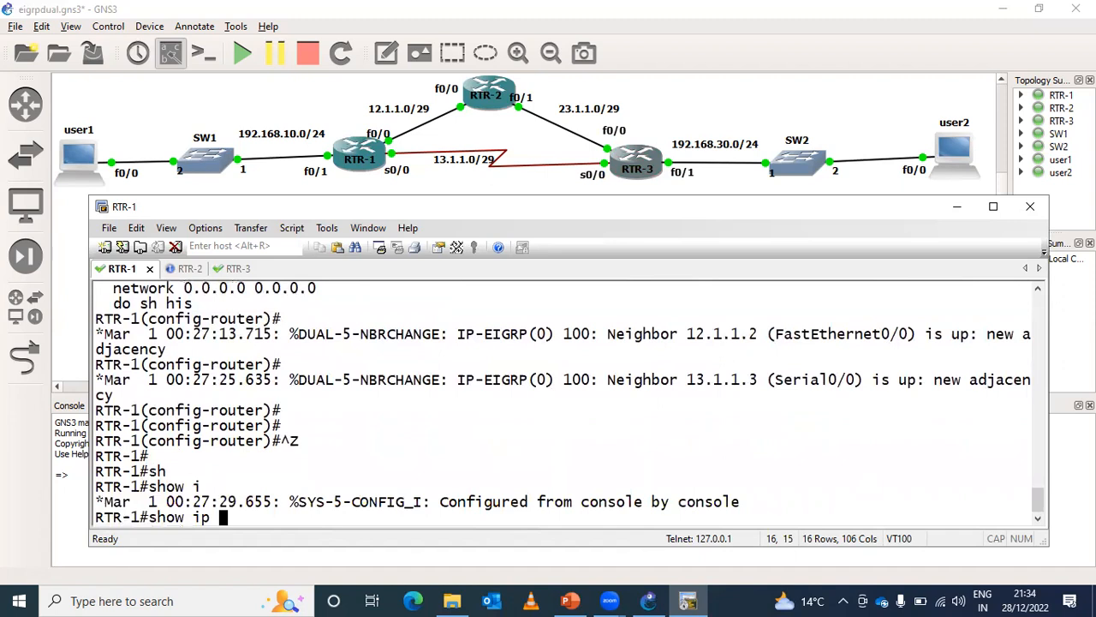
type("eri")
key("Tab")
key("BackSpace")
key("BackSpace")
key("Tab")
type("i")
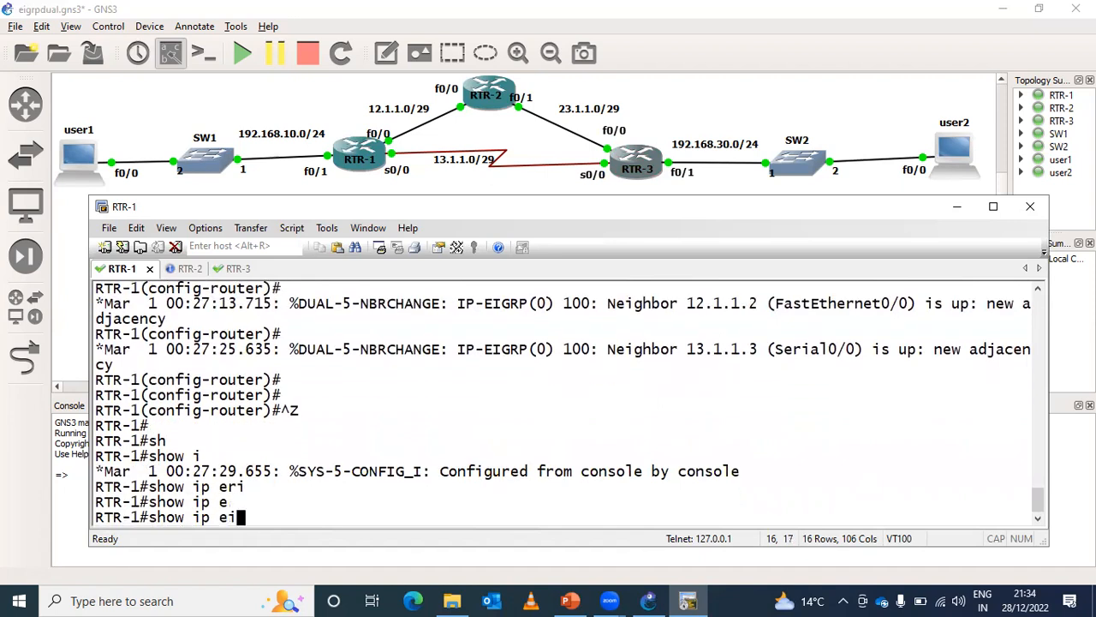
key("Tab")
type("nei")
key("Tab")
key("Return")
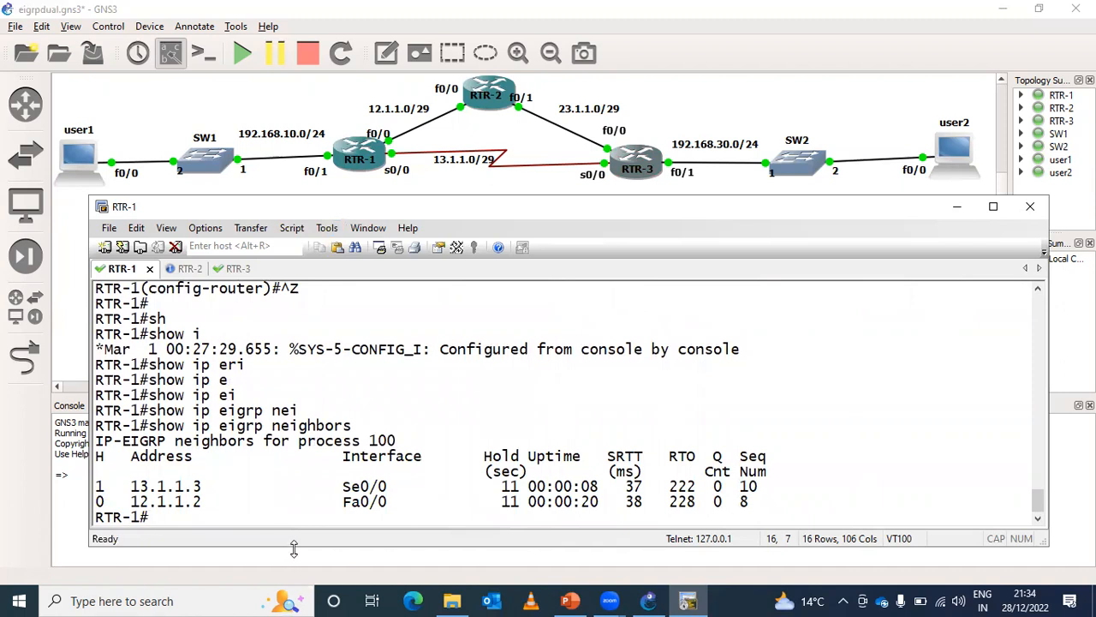
- Enlarge the console window and display RTR-1's topology entry with show ip eigrp topology 192.168.30.0
left_click_drag(294, 548, 288, 575)
type("sh")
key("Tab")
type("ip ei")
key("Tab")
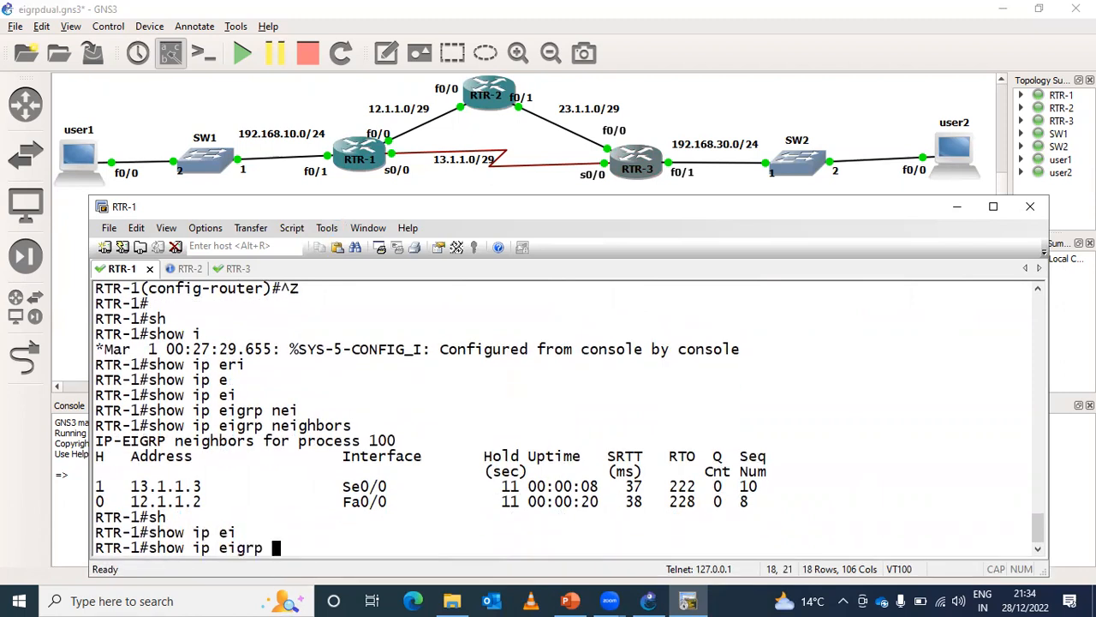
type("to")
key("Tab")
type("192.")
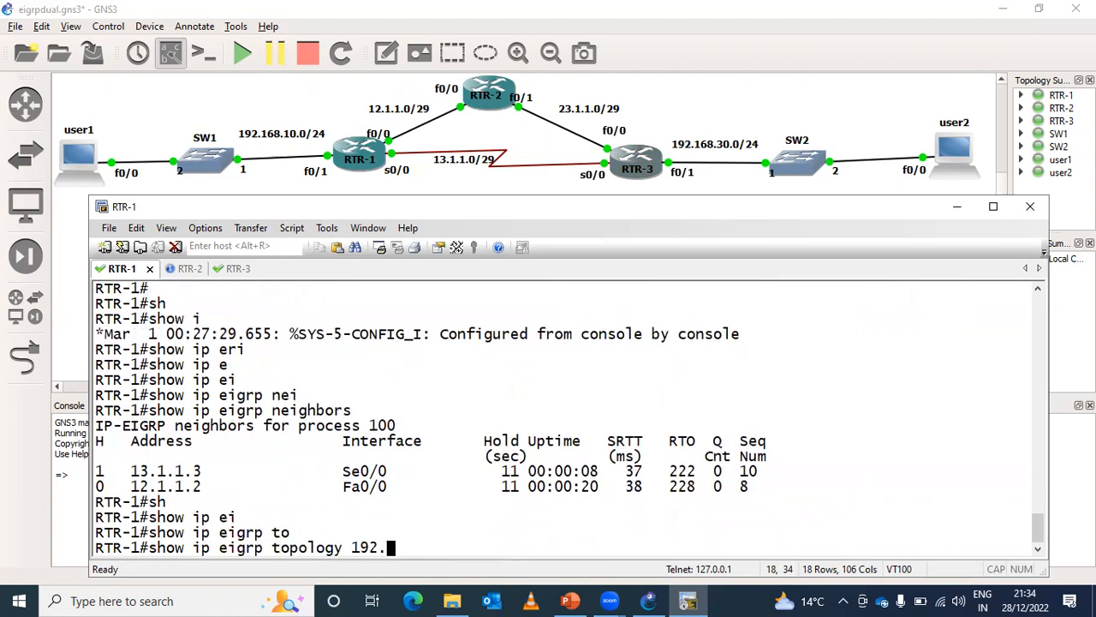
type("168.30.0")
key("Return")
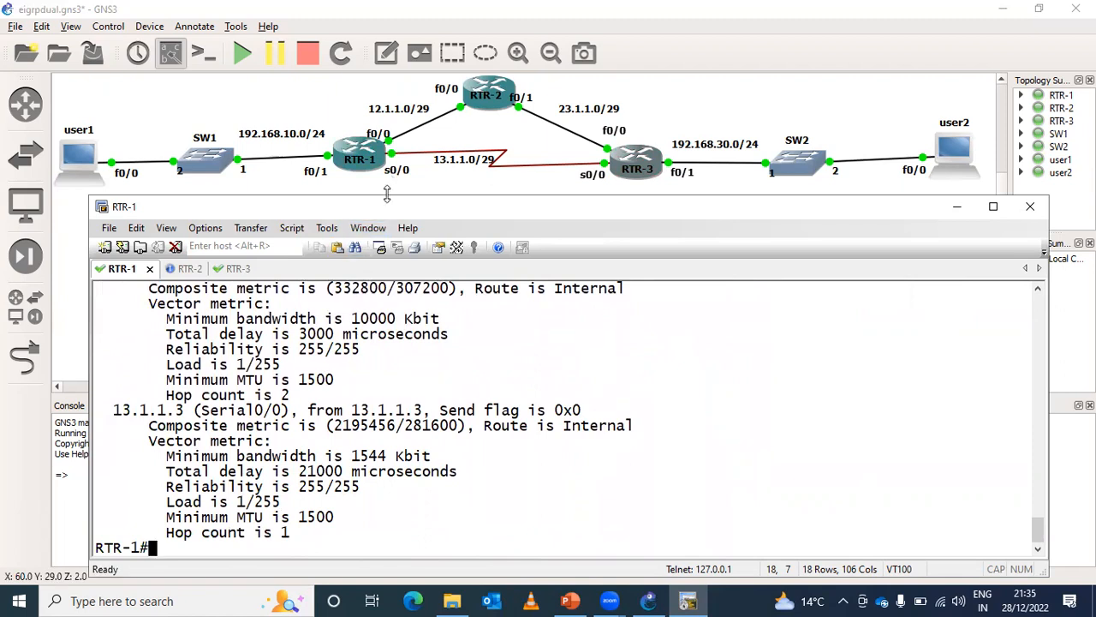
- Reposition the console below the network diagram and compare the composite metrics of the 12.1.1.2 and 13.1.1.3 paths
left_click_drag(387, 195, 388, 172)
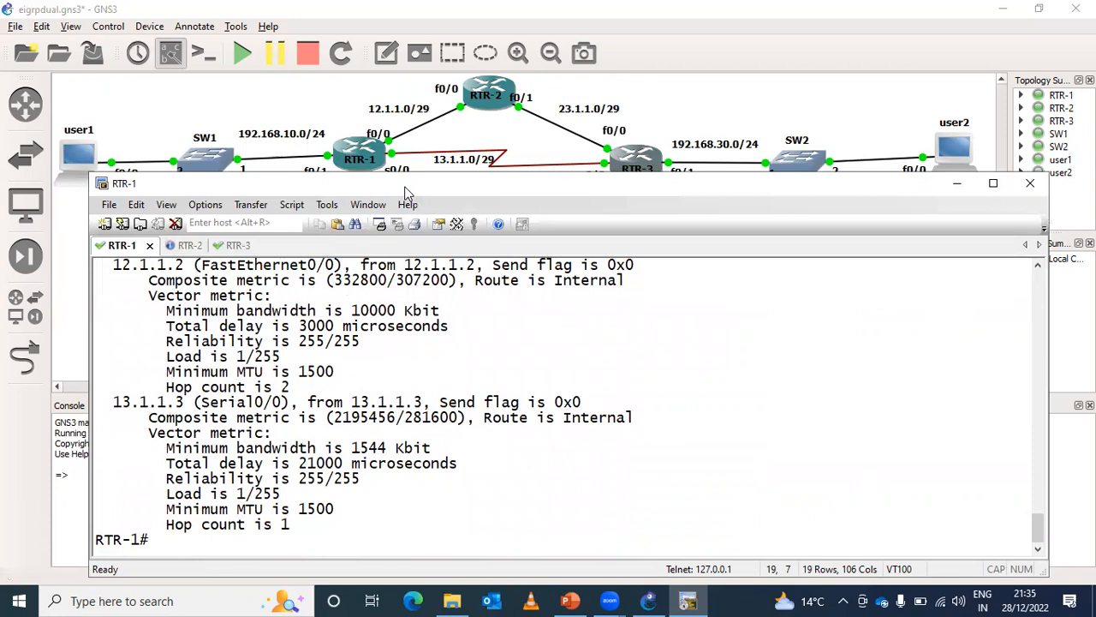
left_click_drag(406, 193, 397, 242)
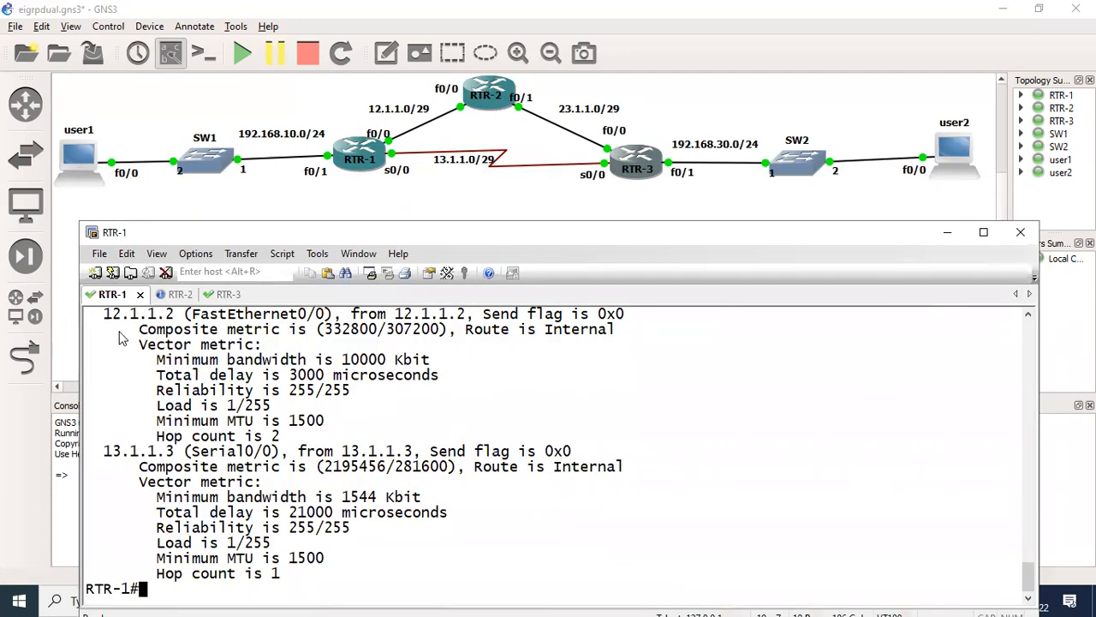
left_click_drag(104, 316, 493, 317)
left_click_drag(96, 455, 422, 454)
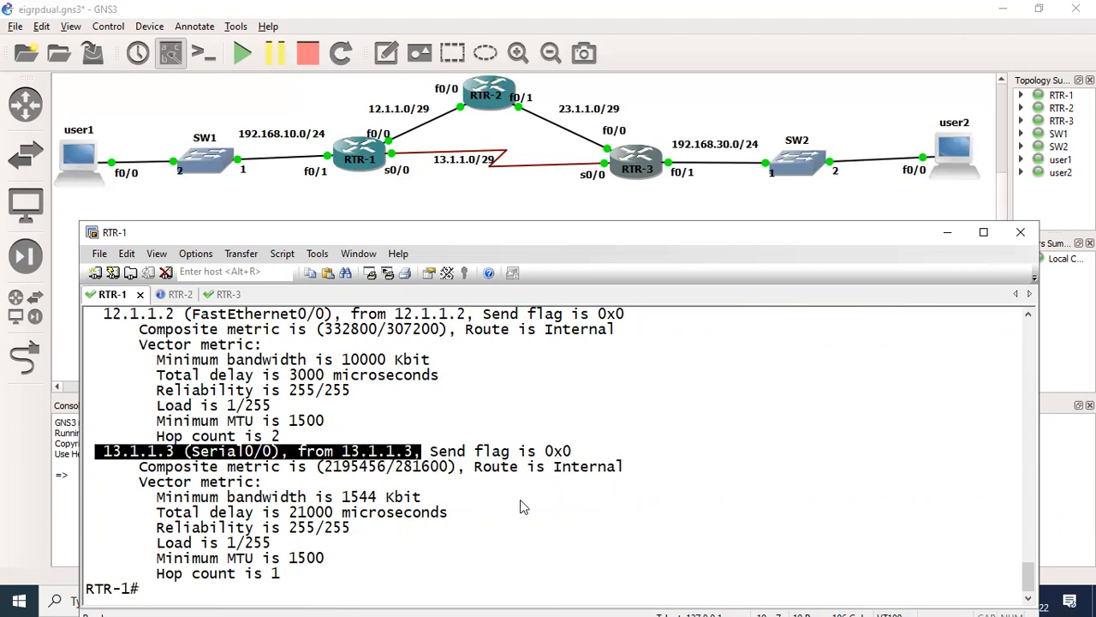
left_click(527, 514)
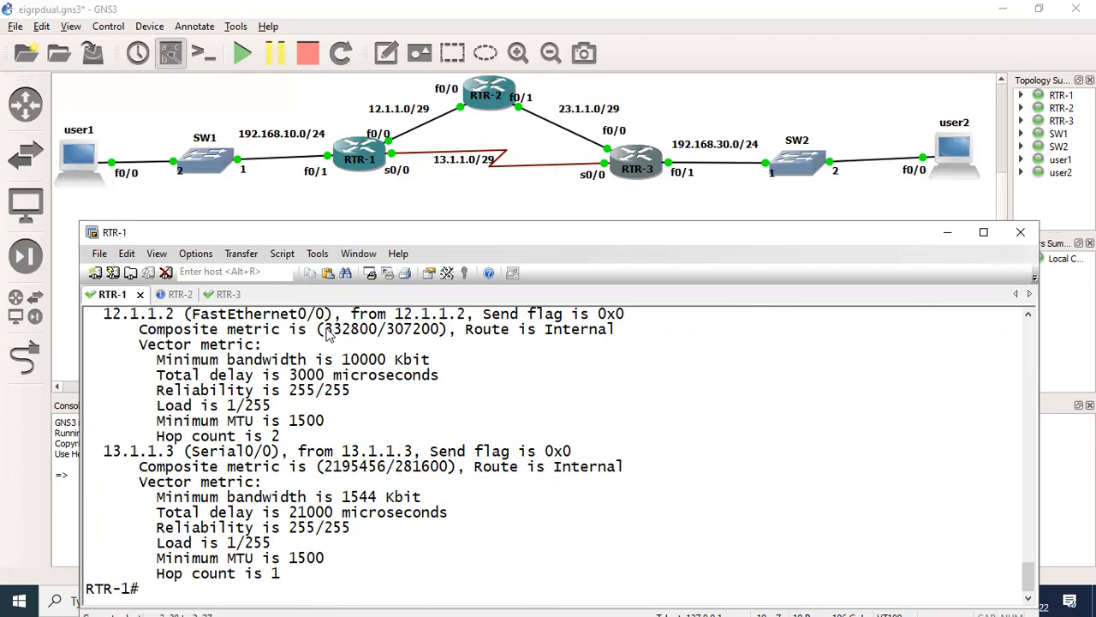
left_click_drag(328, 334, 378, 334)
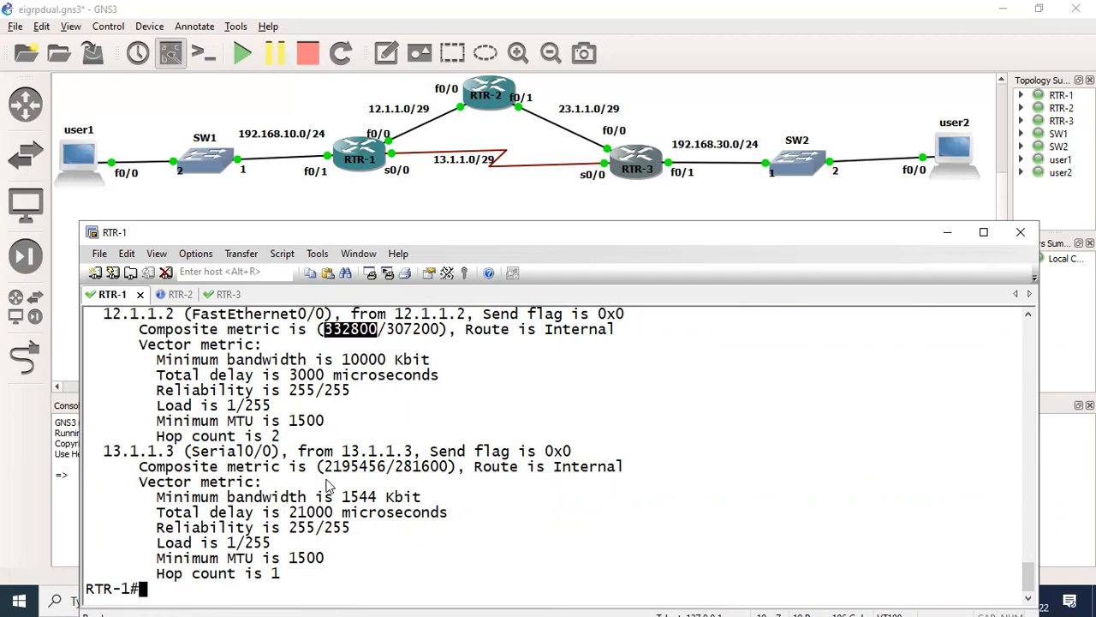
left_click_drag(323, 467, 385, 471)
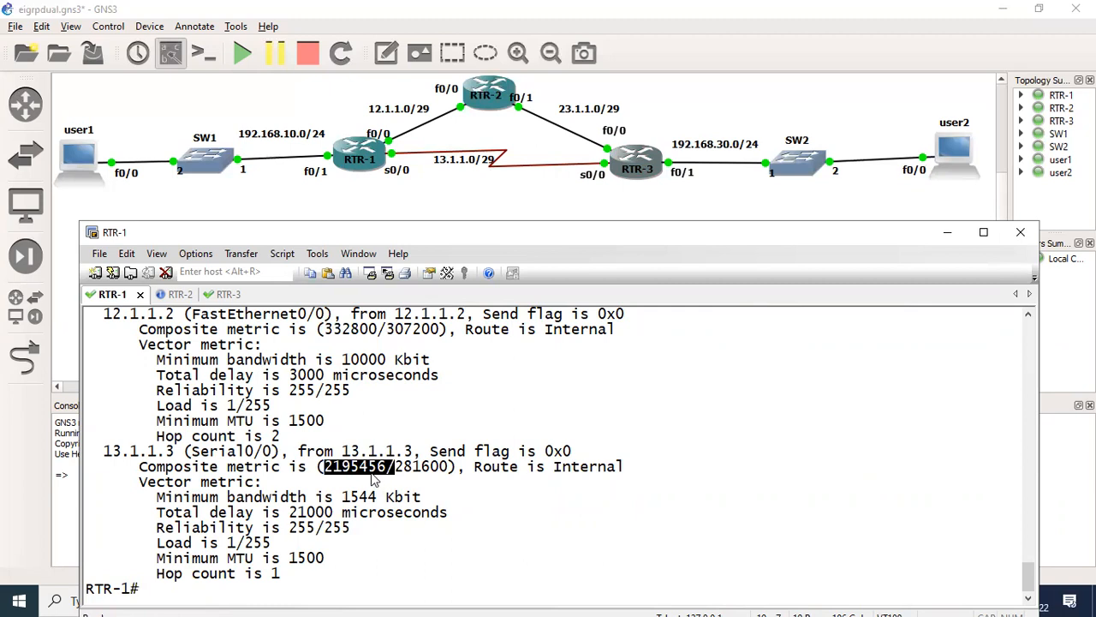
left_click_drag(318, 330, 262, 345)
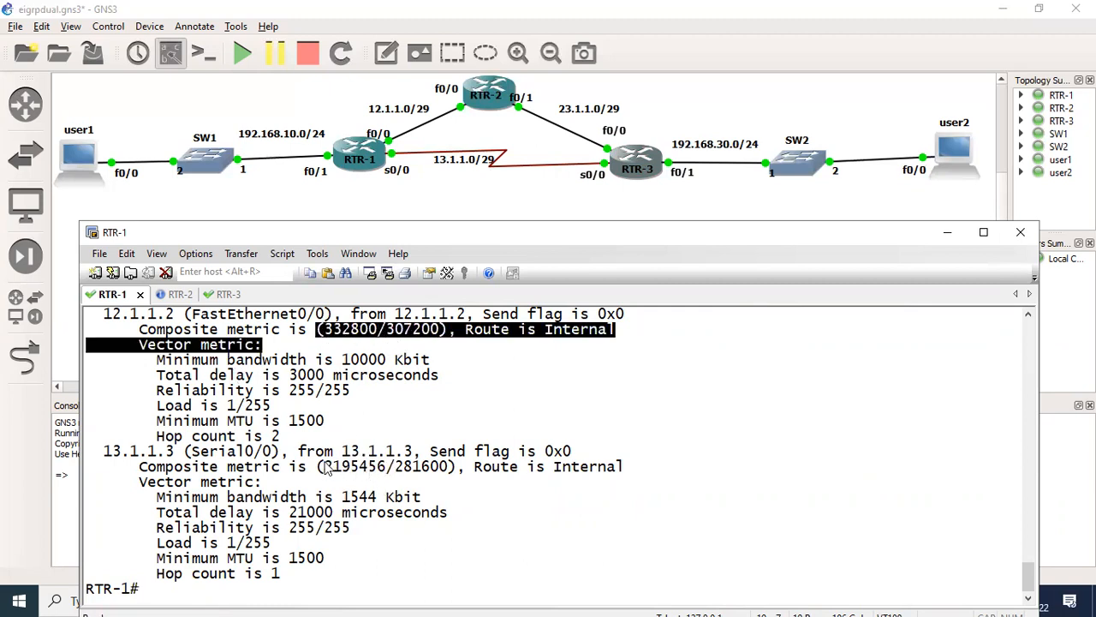
left_click_drag(321, 467, 395, 470)
left_click(464, 505)
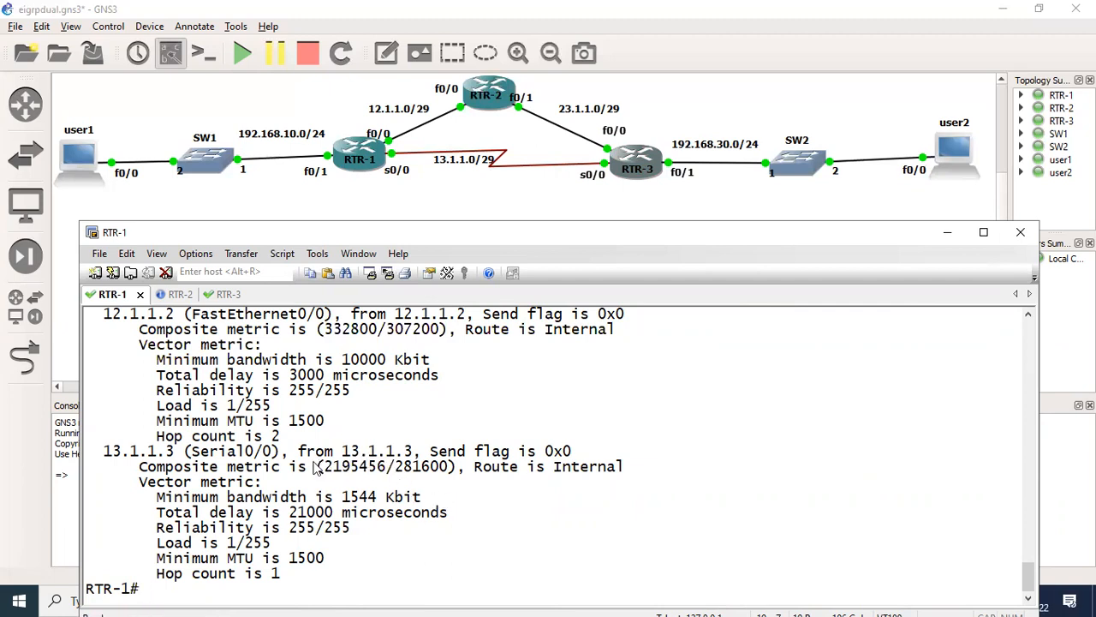
left_click_drag(179, 451, 421, 518)
left_click(509, 517)
- Run show ip route 192.168.30.0 on RTR-1 and examine the installed route's metric and total delay
type("sh")
key("Tab")
type("ip ro")
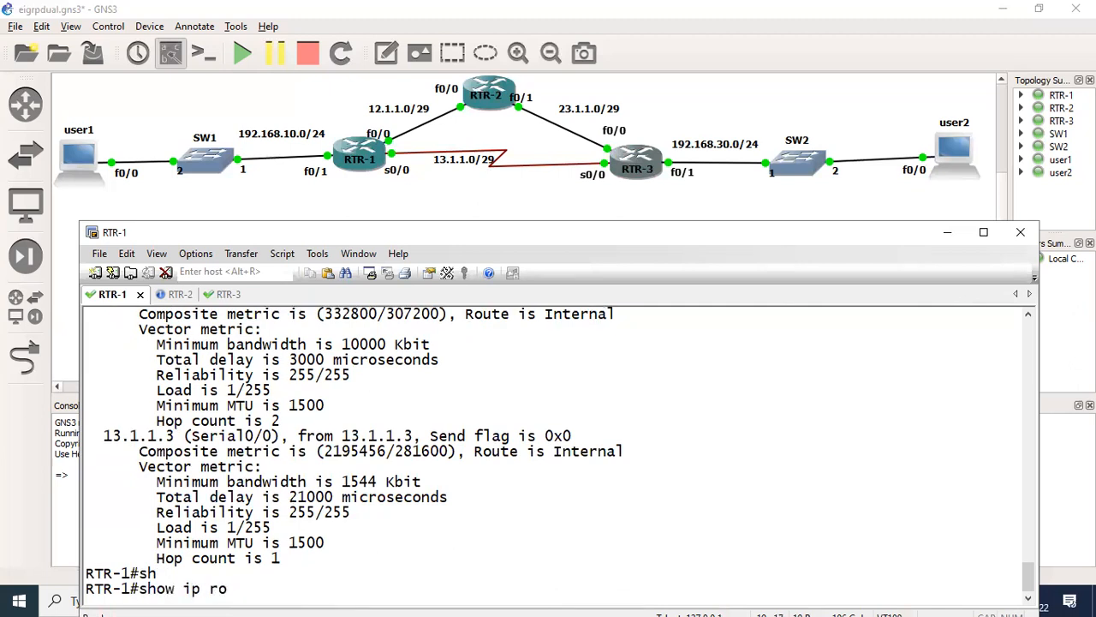
key("Tab")
type("19")
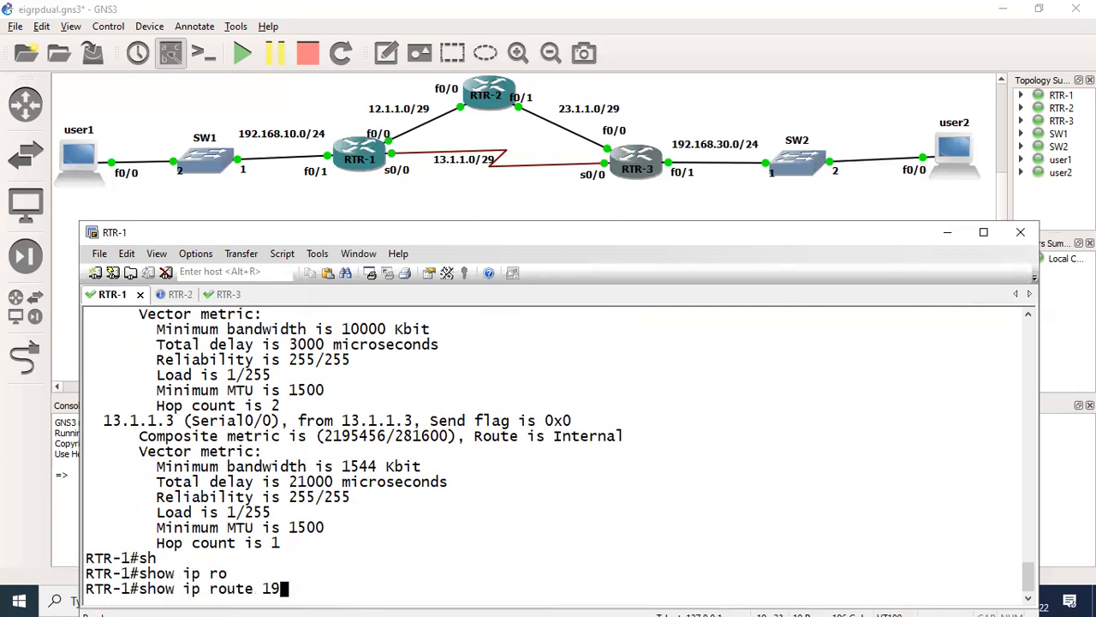
type("2.168.30.0")
key("Return")
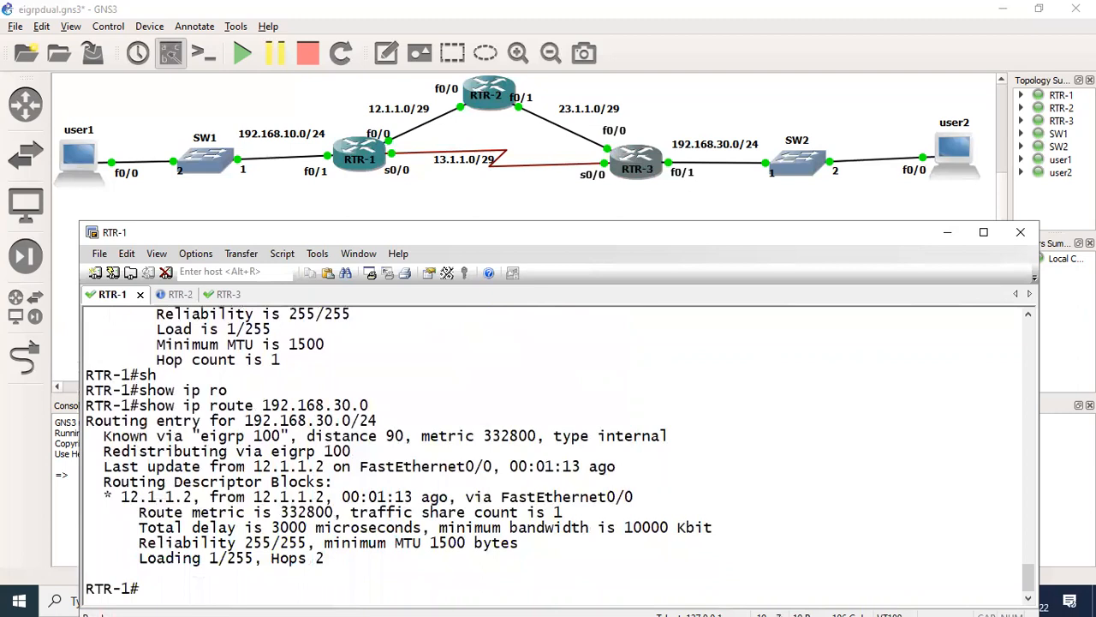
left_click_drag(262, 512, 421, 527)
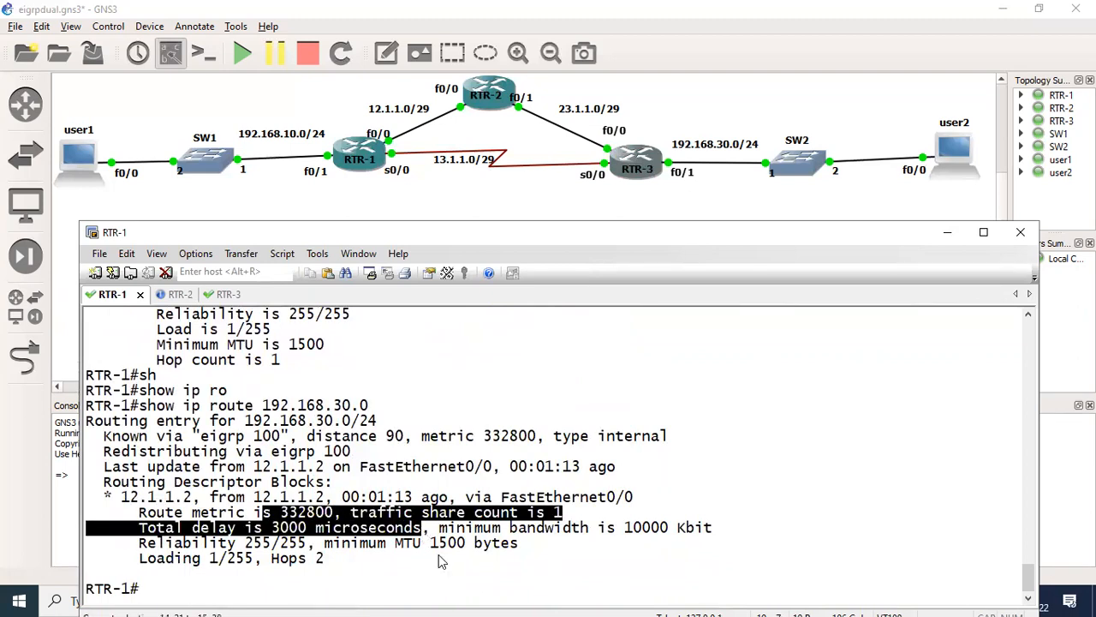
left_click(438, 572)
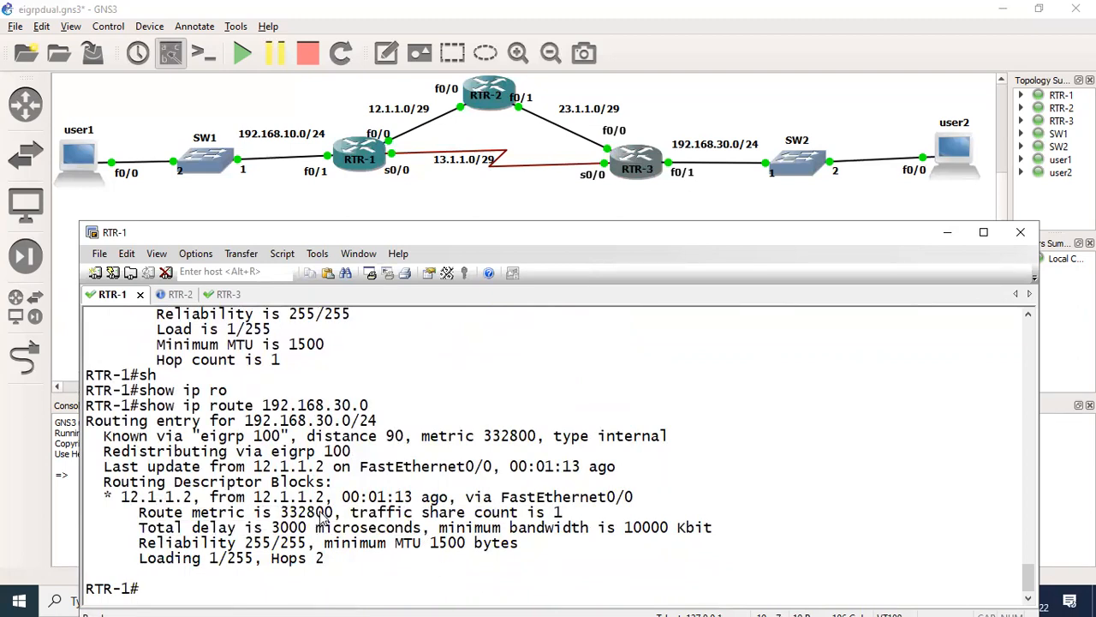
left_click_drag(272, 528, 321, 529)
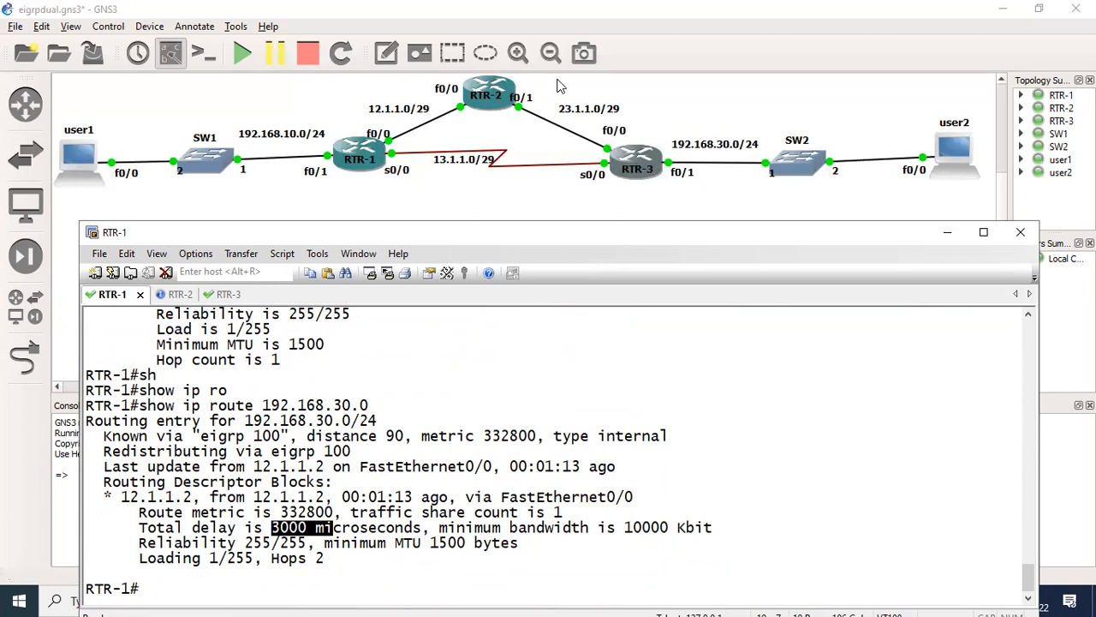
- Annotate the diagram with a 1000 delay at each hop and arrows from RTR-3 through RTR-2 to RTR-1
mouse_move(667, 130)
left_mouse_down()
mouse_move(670, 143)
mouse_move(714, 121)
left_mouse_up()
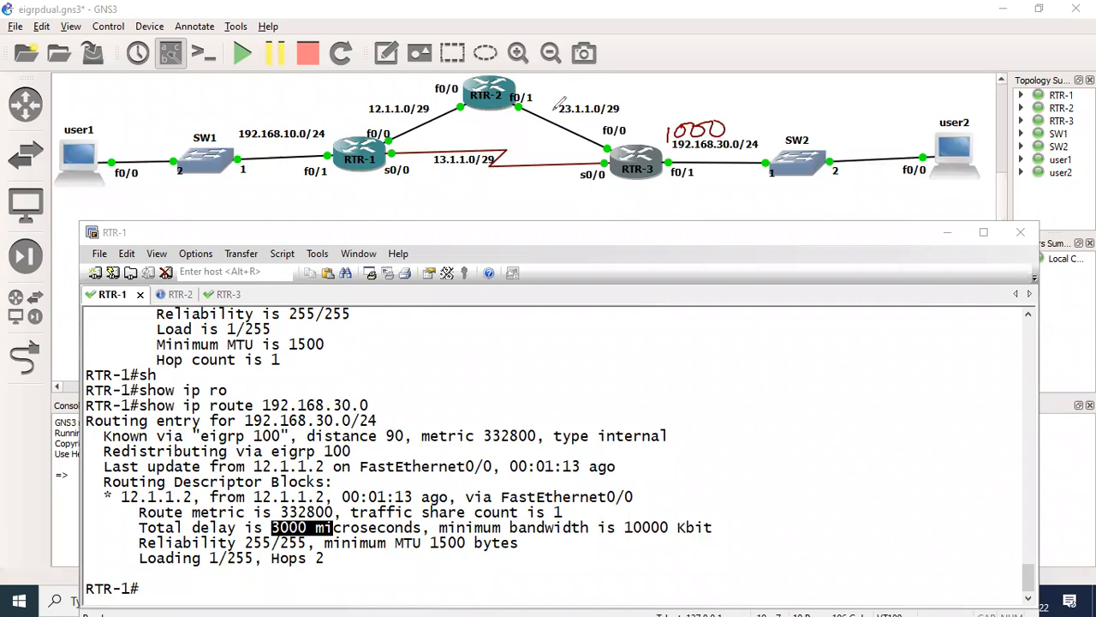
mouse_move(666, 148)
left_mouse_down()
mouse_move(663, 112)
mouse_move(552, 82)
mouse_move(524, 88)
mouse_move(565, 62)
mouse_move(591, 75)
left_mouse_up()
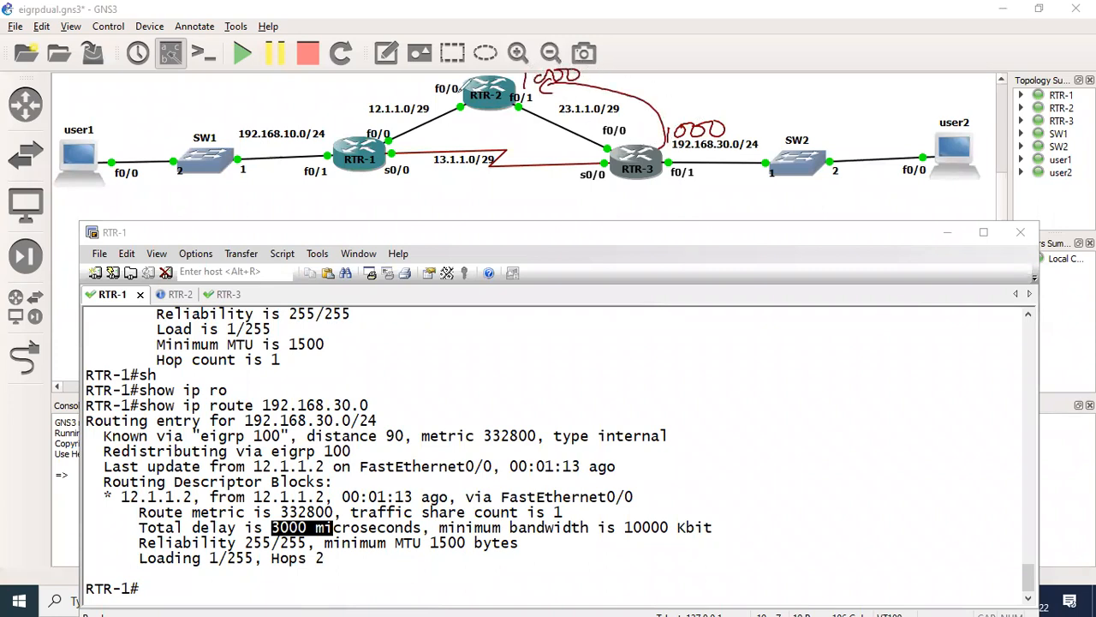
mouse_move(477, 75)
left_mouse_down()
mouse_move(415, 70)
mouse_move(355, 113)
mouse_move(357, 125)
left_mouse_up()
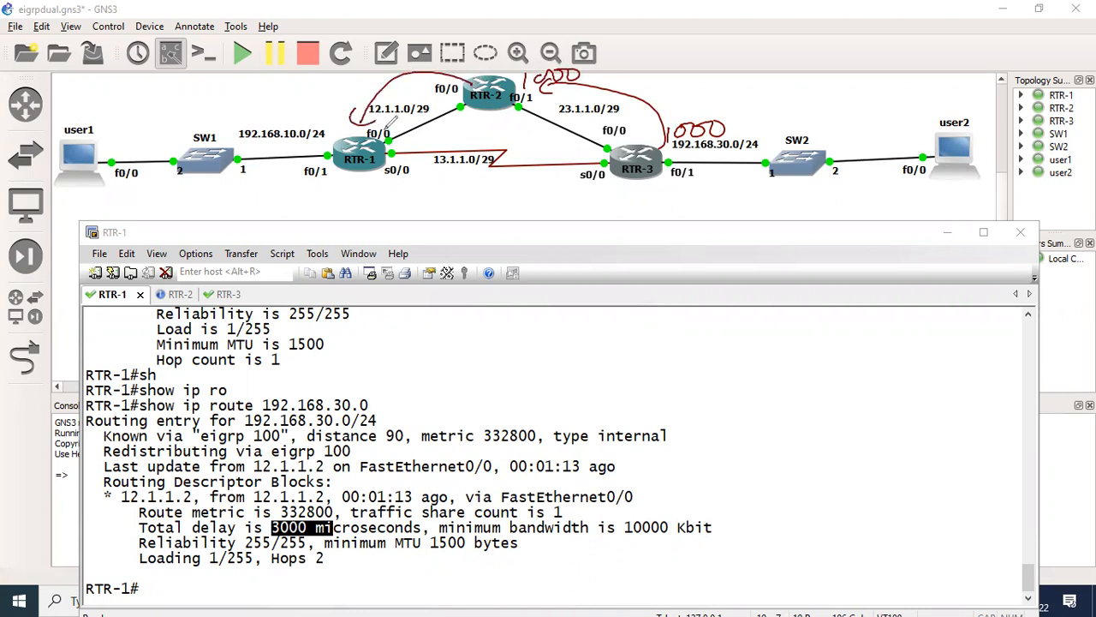
left_click_drag(348, 86, 346, 104)
left_click_drag(363, 84, 374, 80)
left_click_drag(386, 73, 386, 75)
- Circle the route's minimum bandwidth value and label the three FastEthernet links along the RTR-2 path as 10mb
mouse_move(675, 517)
left_mouse_down()
mouse_move(614, 523)
mouse_move(677, 532)
mouse_move(673, 518)
left_mouse_up()
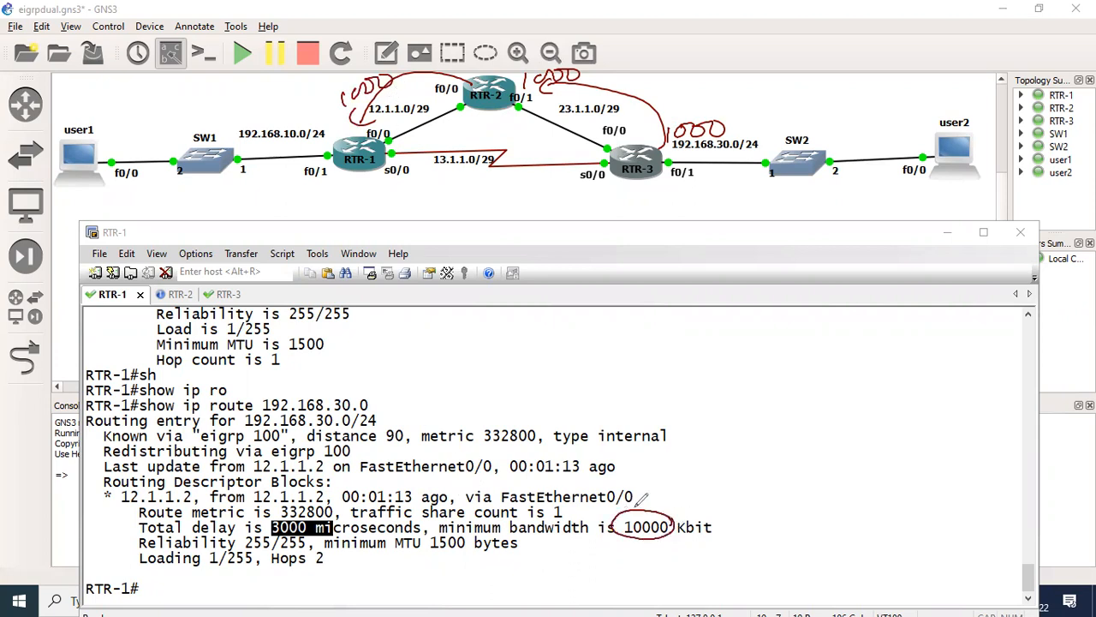
mouse_move(679, 154)
left_mouse_down()
mouse_move(675, 168)
mouse_move(681, 160)
left_mouse_up()
left_click_drag(687, 157, 728, 154)
mouse_move(539, 111)
left_mouse_down()
mouse_move(541, 125)
mouse_move(571, 128)
left_mouse_up()
mouse_move(419, 125)
left_mouse_down()
mouse_move(418, 136)
mouse_move(455, 120)
left_mouse_up()
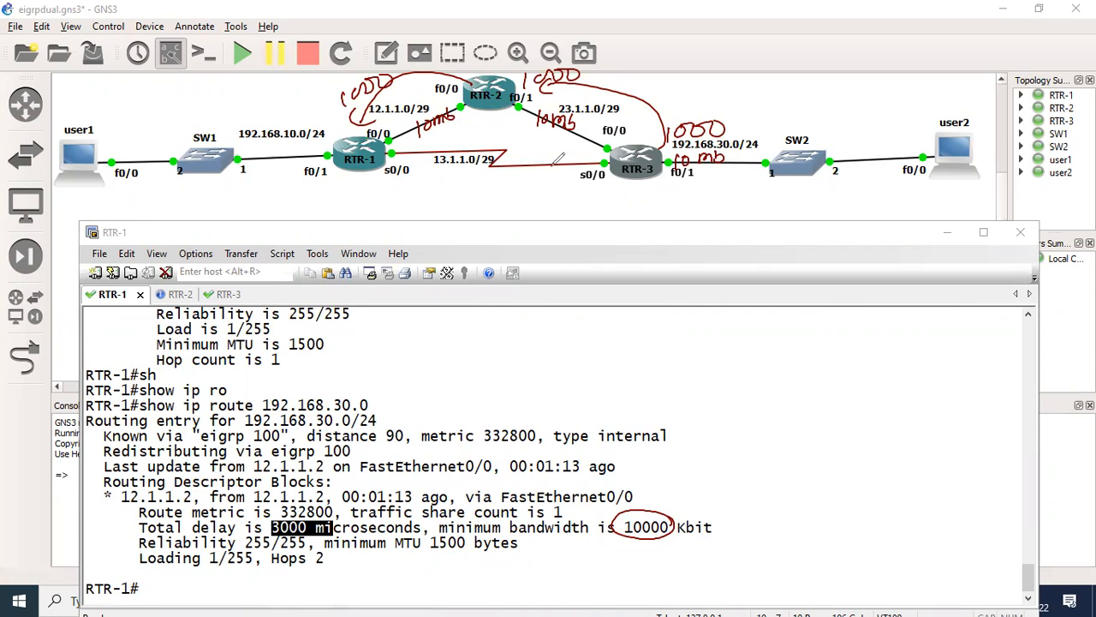
- Draw an arrow along the serial link from RTR-3 to RTR-1 and redisplay the EIGRP topology for 192.168.30.0
mouse_move(609, 181)
left_mouse_down()
mouse_move(541, 197)
mouse_move(433, 181)
left_mouse_up()
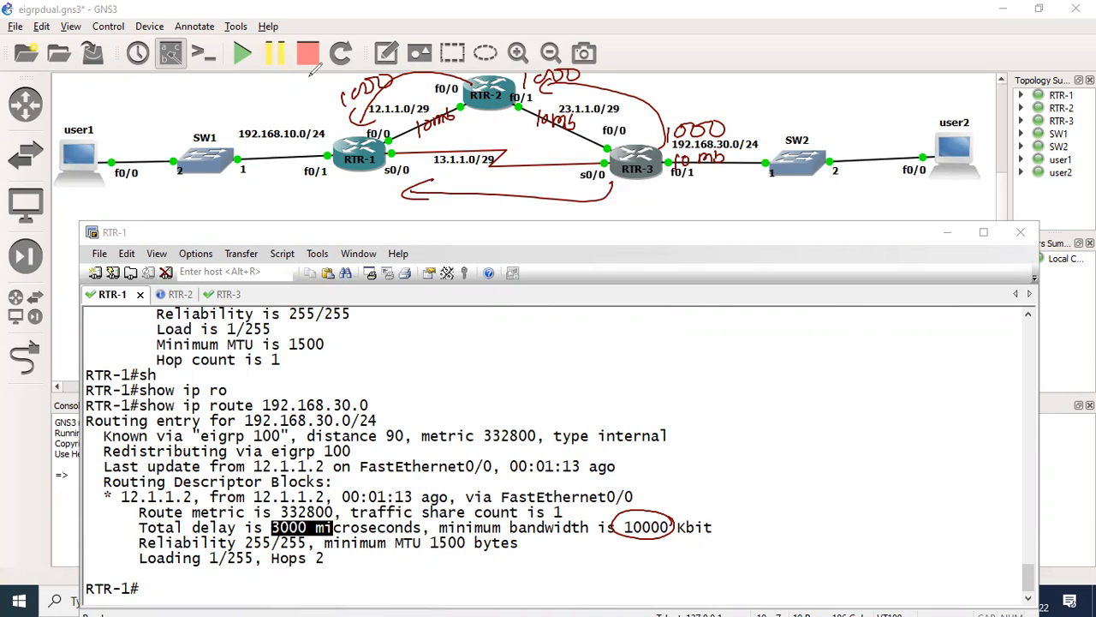
key("Up")
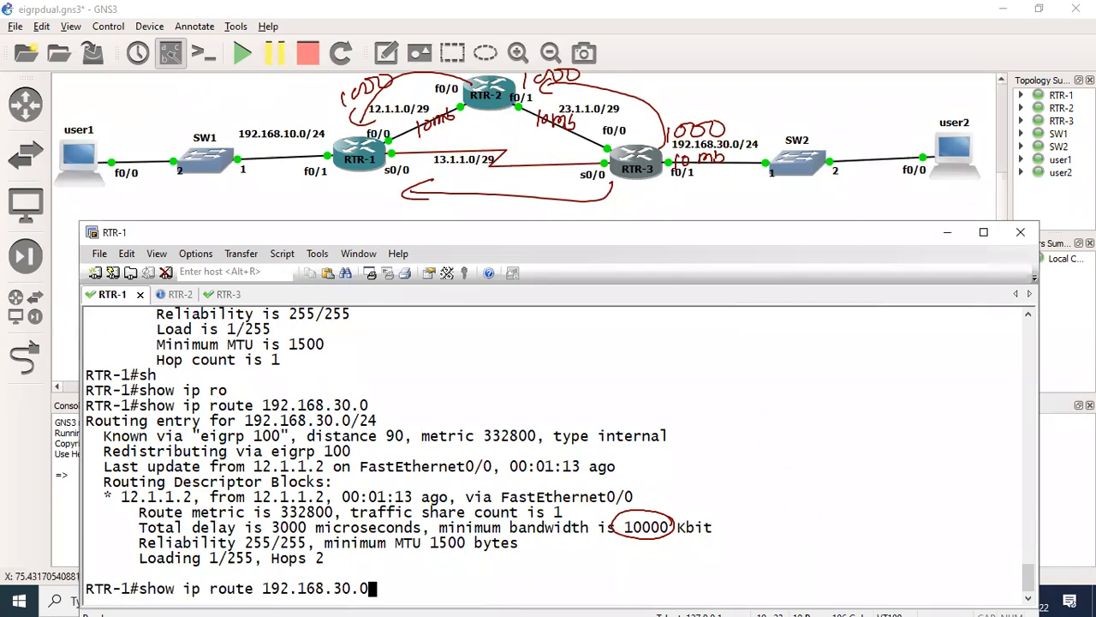
key("Up")
key("Up")
key("Up")
key("Return")
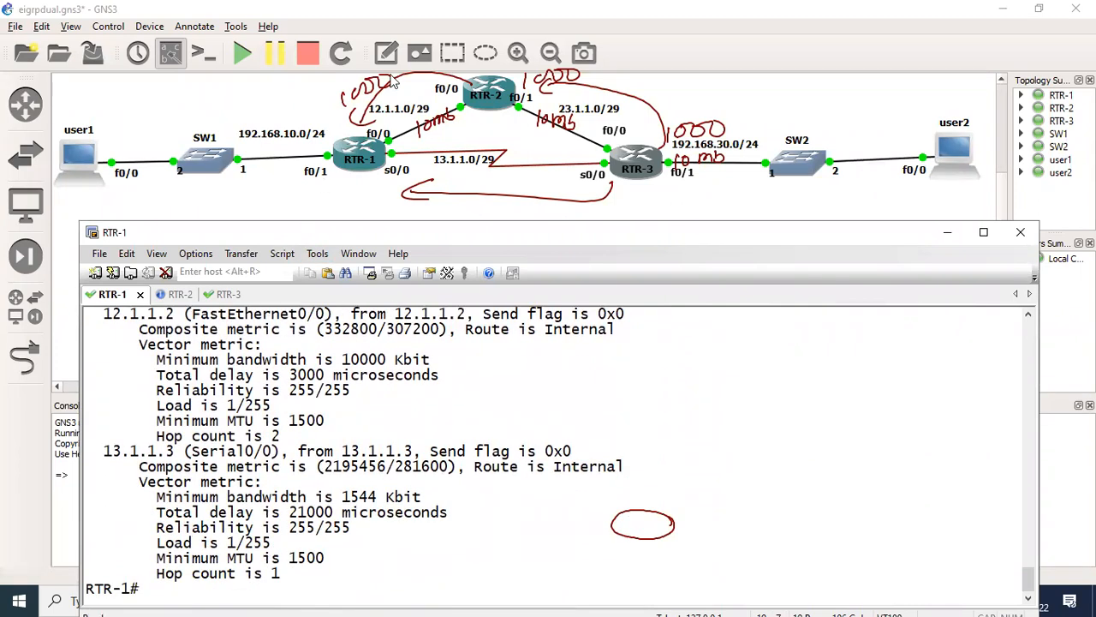
- Mark the bandwidth and delay values of both topology paths and annotate the serial path from RTR-3 to RTR-1
mouse_move(422, 348)
left_mouse_down()
mouse_move(347, 344)
mouse_move(406, 367)
mouse_move(404, 341)
left_mouse_up()
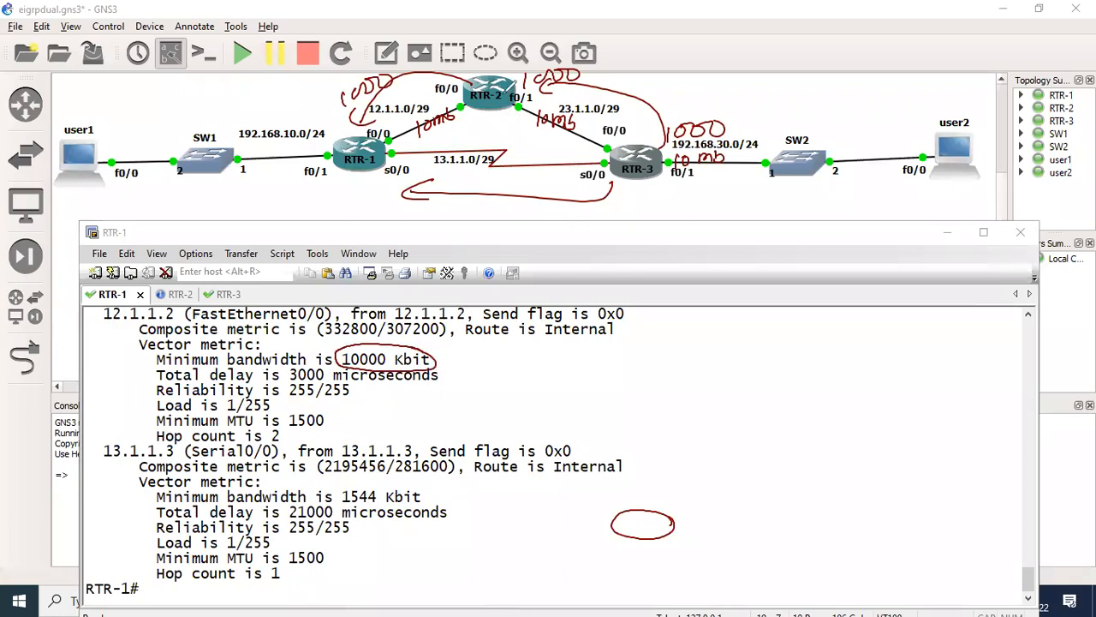
mouse_move(336, 366)
left_mouse_down()
mouse_move(283, 363)
mouse_move(329, 370)
left_mouse_up()
mouse_move(418, 488)
left_mouse_down()
mouse_move(381, 476)
mouse_move(342, 497)
mouse_move(426, 490)
left_mouse_up()
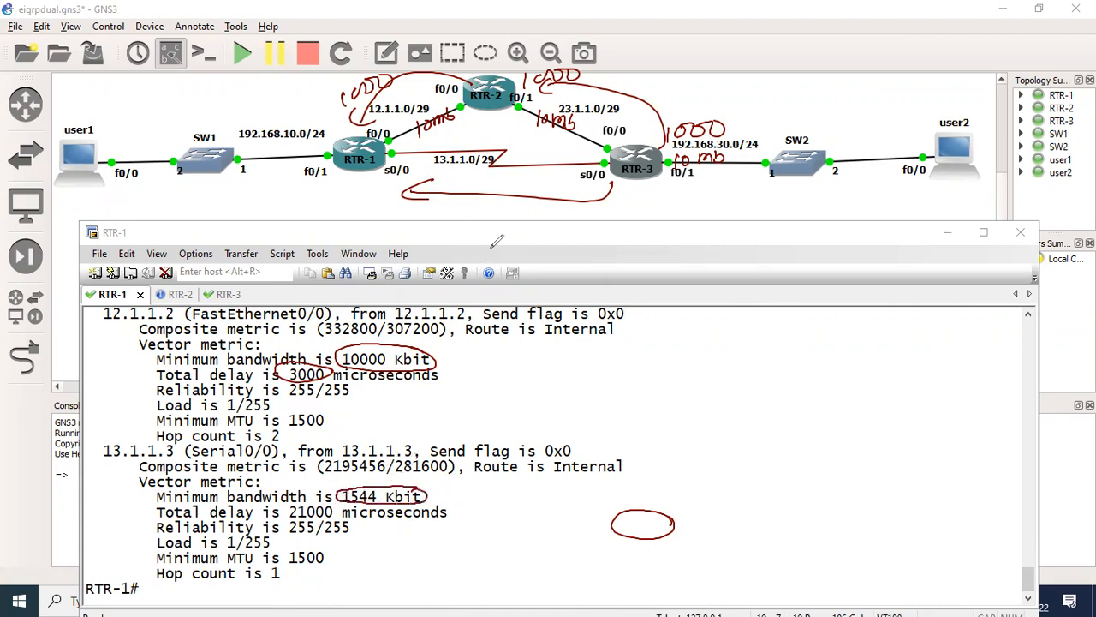
mouse_move(648, 176)
left_mouse_down()
mouse_move(632, 214)
mouse_move(433, 215)
mouse_move(448, 225)
left_mouse_up()
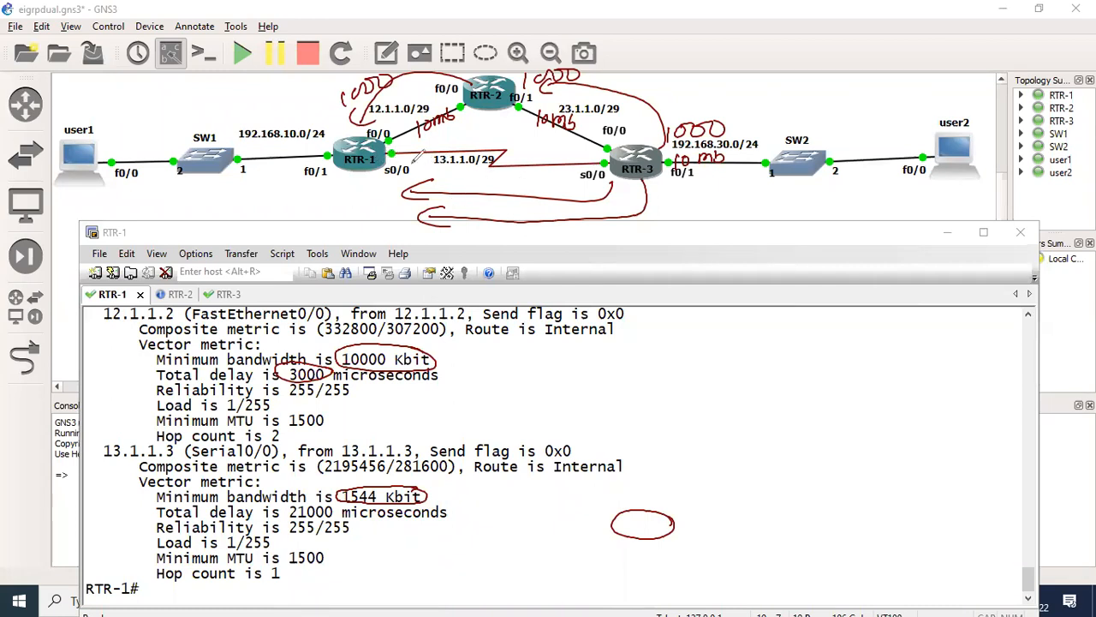
left_click_drag(401, 151, 401, 152)
left_click_drag(284, 518, 325, 519)
mouse_move(375, 191)
left_mouse_down()
mouse_move(392, 205)
mouse_move(403, 194)
left_mouse_up()
left_click_drag(416, 193, 467, 193)
- Undo the latest annotation strokes on the topology output and the serial path
key("ctrl+z")
key("ctrl+z")
key("ctrl+z")
key("ctrl+z")
key("ctrl+z")
key("ctrl+z")
key("ctrl+z")
key("ctrl+z")
key("ctrl+z")
key("ctrl+z")
key("ctrl+z")
key("ctrl+z")
key("ctrl+z")
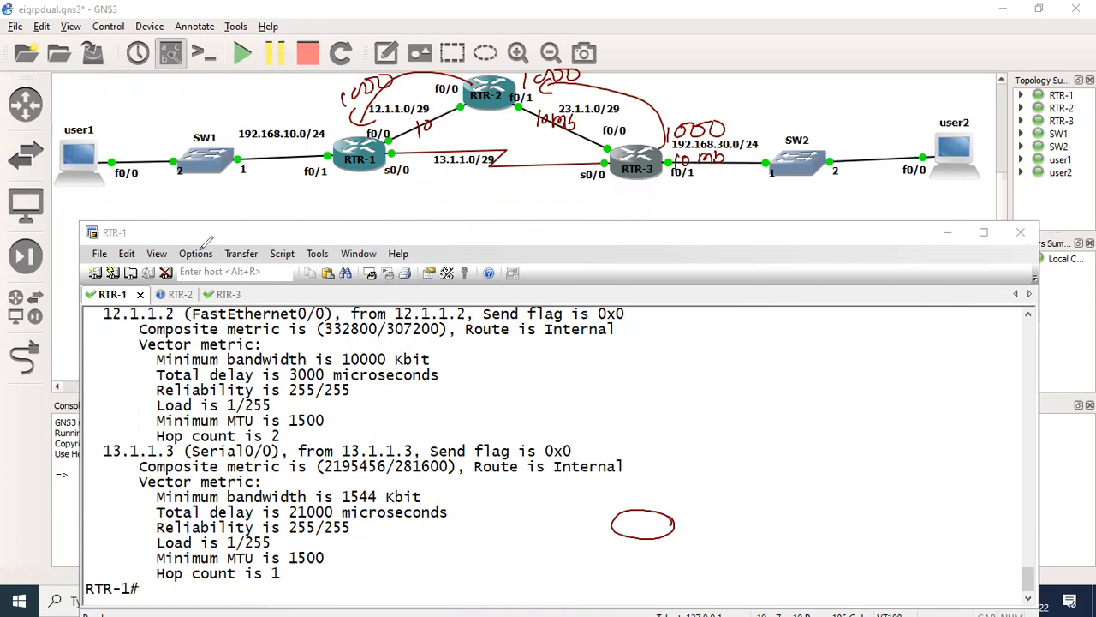
- Display the interface details of serial 0/0 on RTR-1
left_click(281, 406)
key("Return")
key("Return")
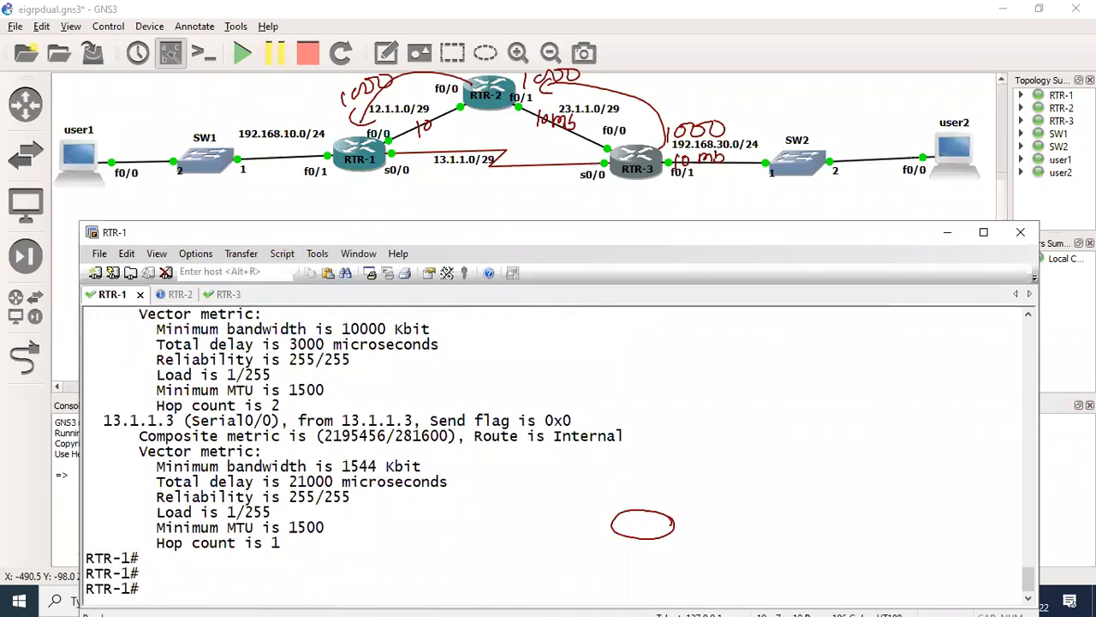
type("sh")
key("Tab")
type("inte")
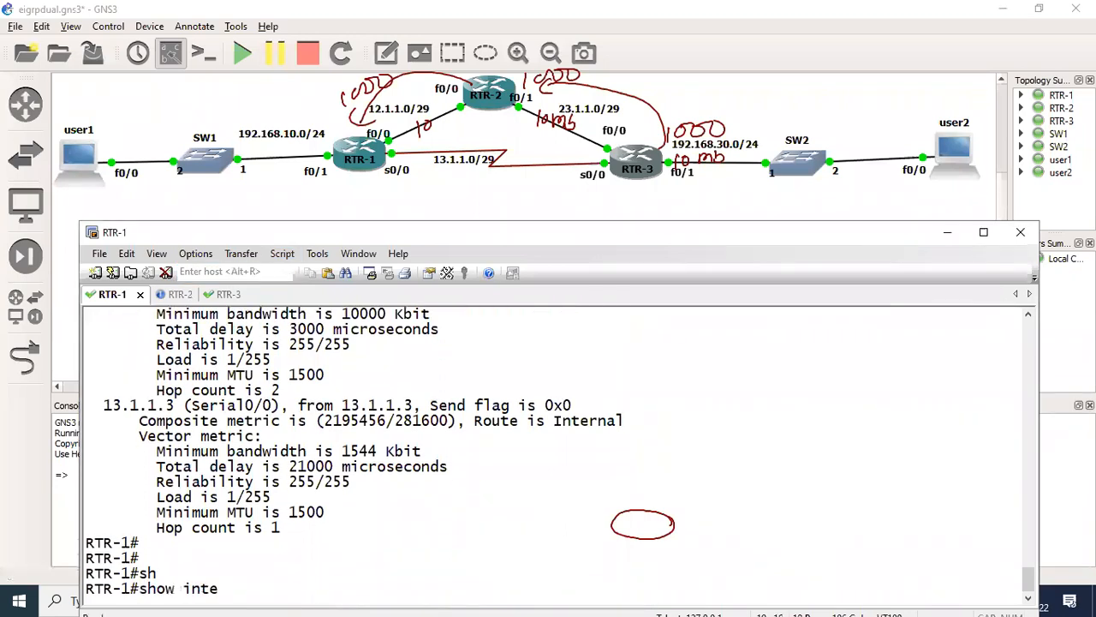
type("r")
key("Tab")
type("se")
key("Tab")
type("0/0")
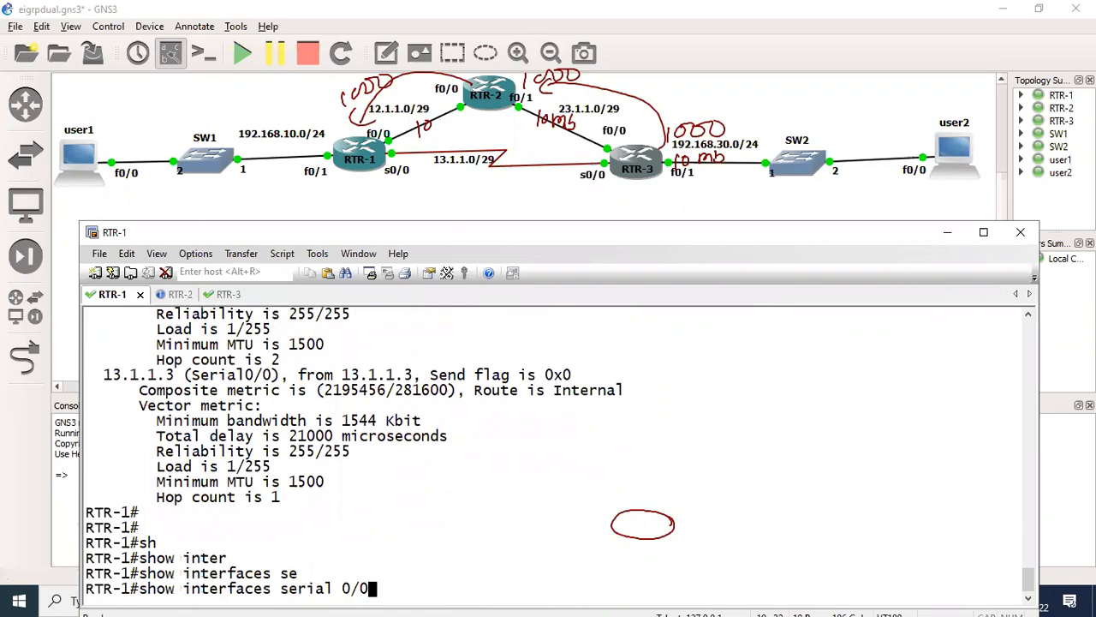
key("Return")
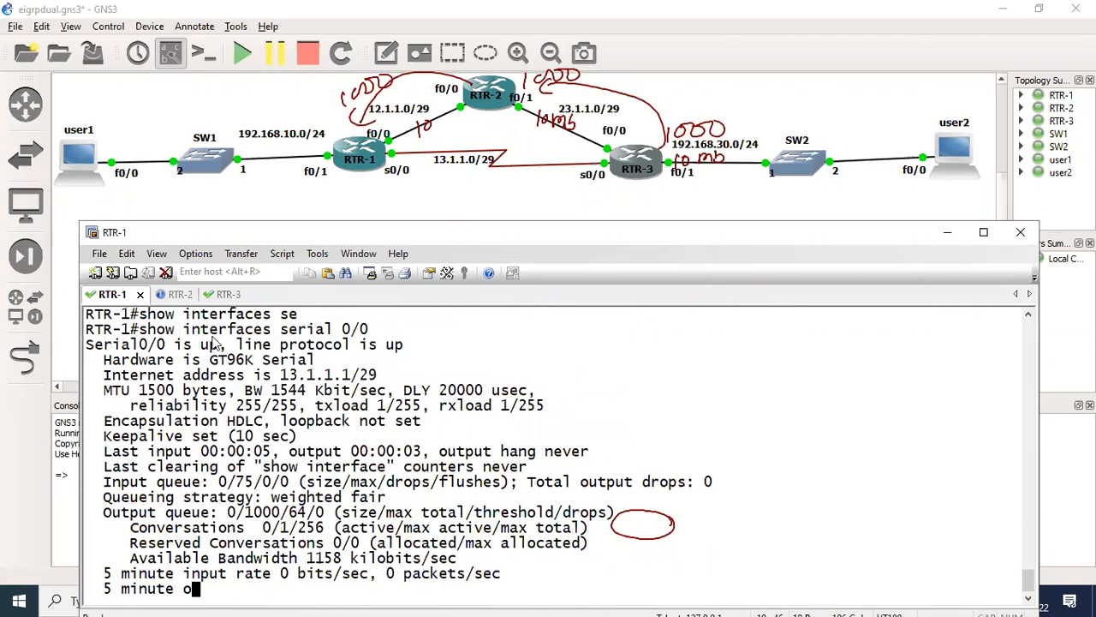
- Locate the bandwidth and delay values in the serial 0/0 output and highlight its bandwidth
scroll(267, 352, "up", 10)
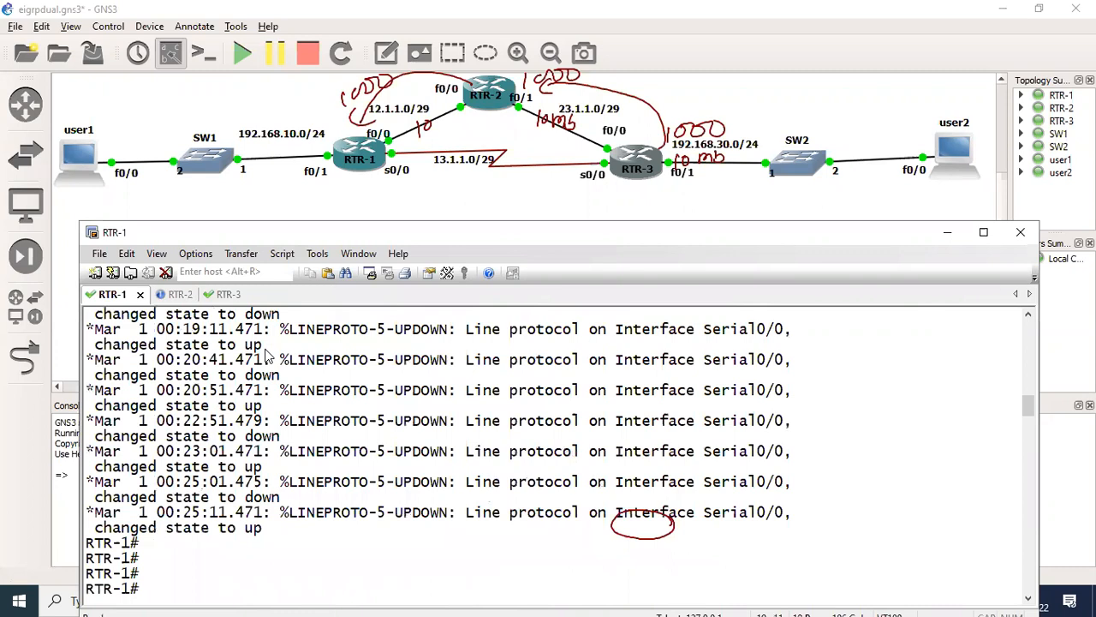
scroll(267, 353, "down", 10)
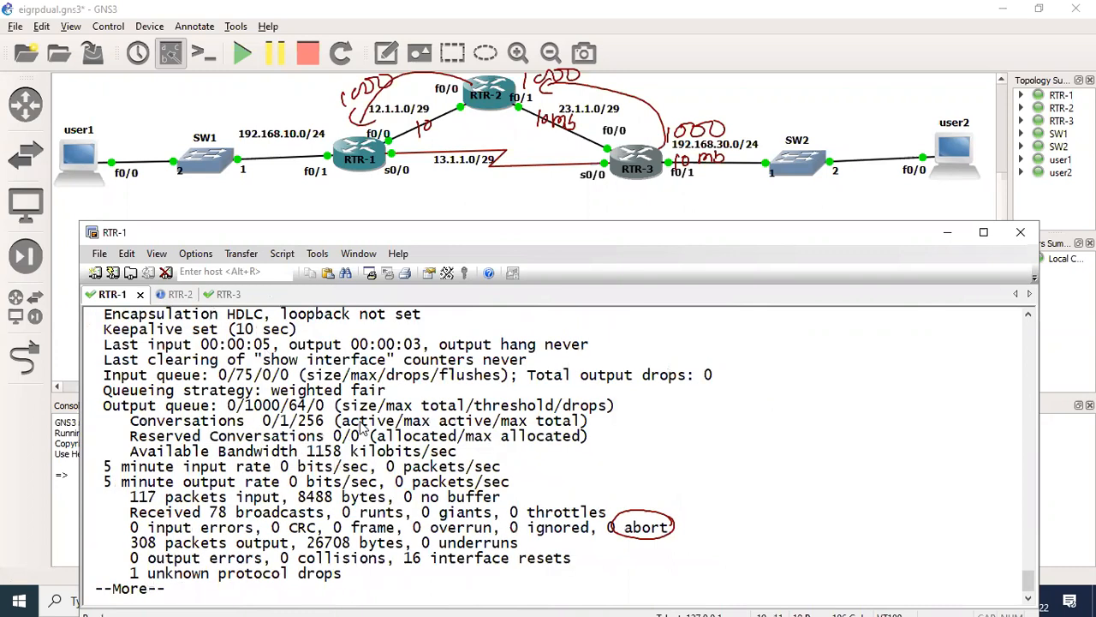
double_click(1031, 318)
scroll(477, 362, "up", 1)
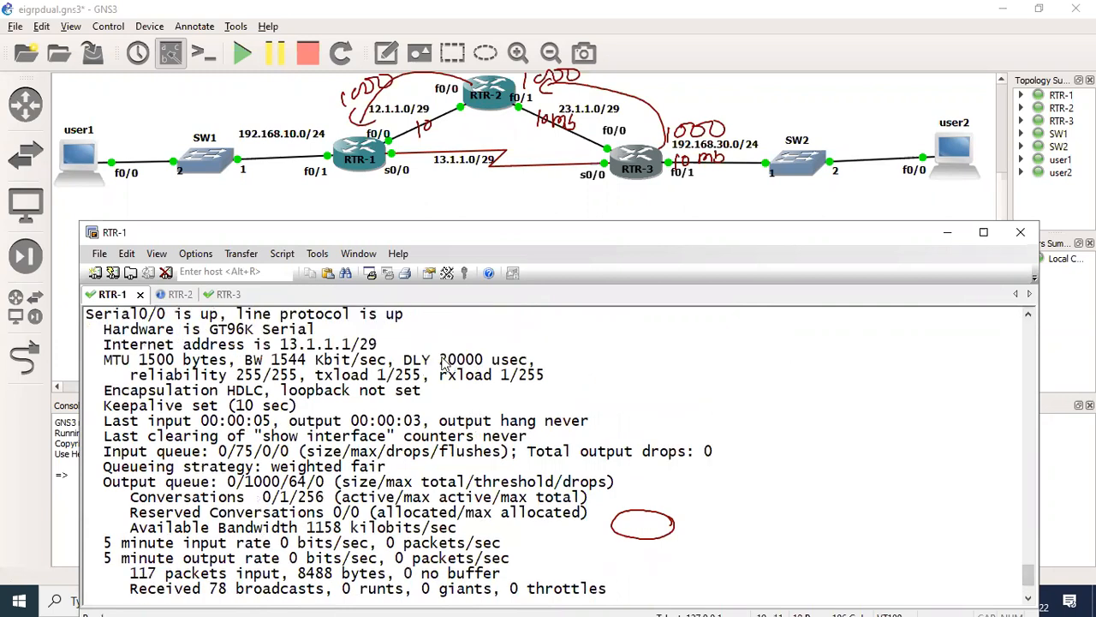
double_click(473, 360)
left_click_drag(272, 360, 352, 360)
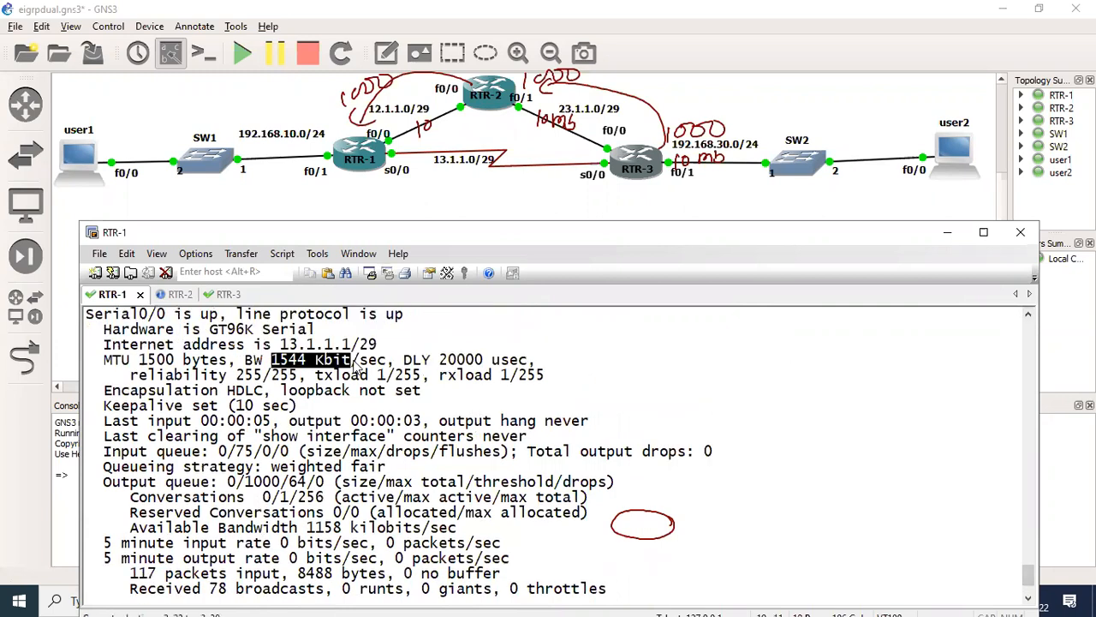
- Finish the interface output and redisplay RTR-1's EIGRP topology entry for 192.168.30.0
key("space")
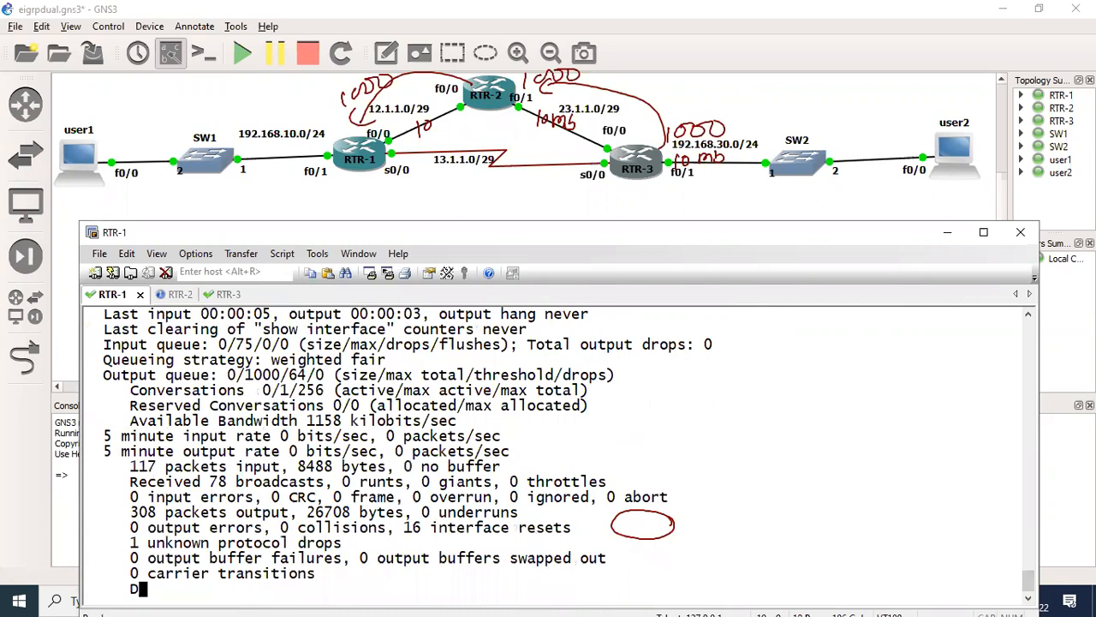
key("ctrl+z")
key("Return")
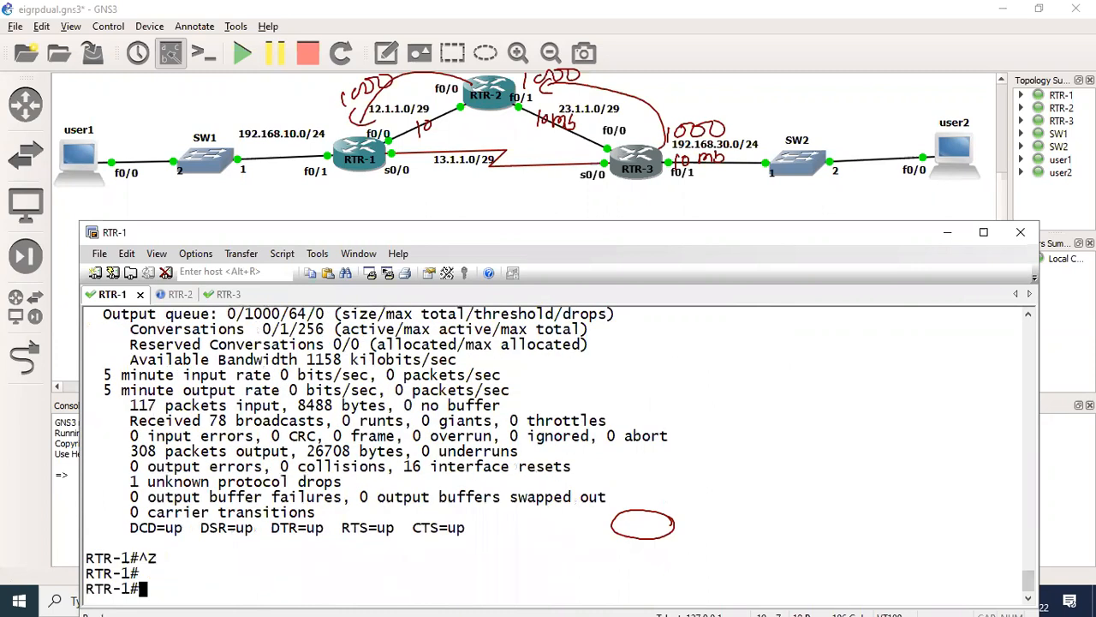
type("show ip eigrp topology 192.168.30.0")
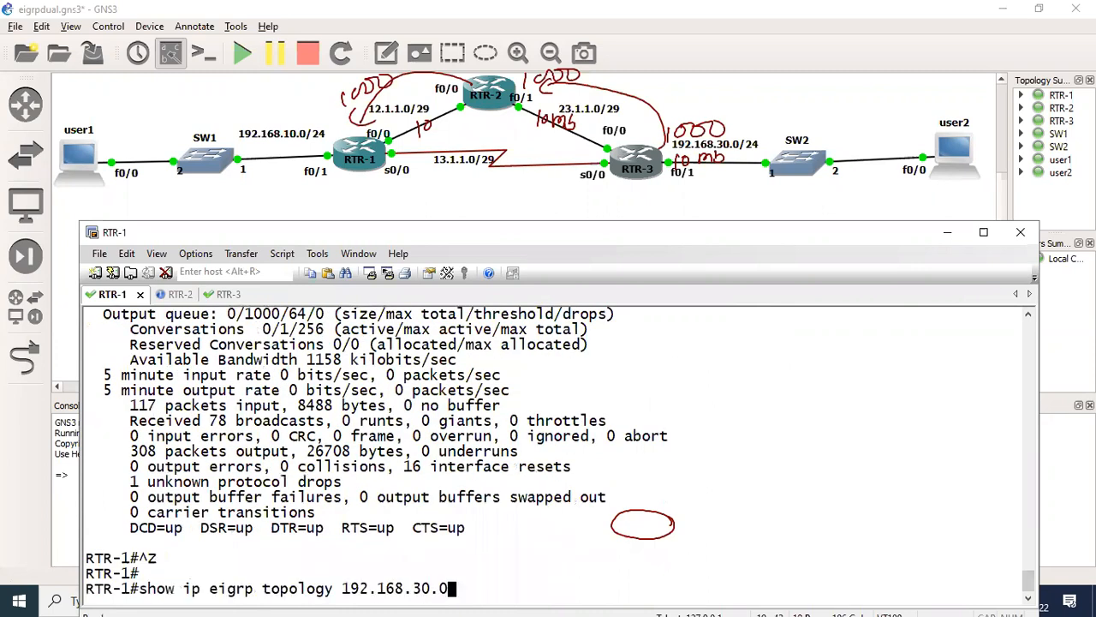
key("Return")
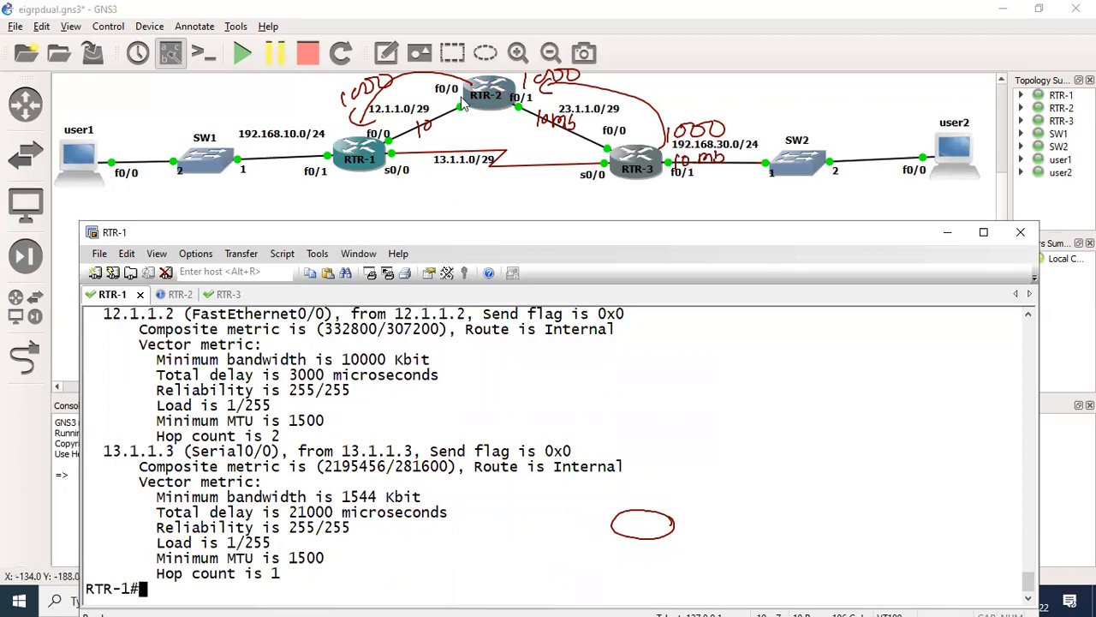
- Draw an arrow from RTR-1 to RTR-3, circle its metric 2195456, and label the serial path 2195456 and the RTR-2 path 332800
mouse_move(363, 177)
left_mouse_down()
mouse_move(424, 198)
mouse_move(661, 205)
left_mouse_up()
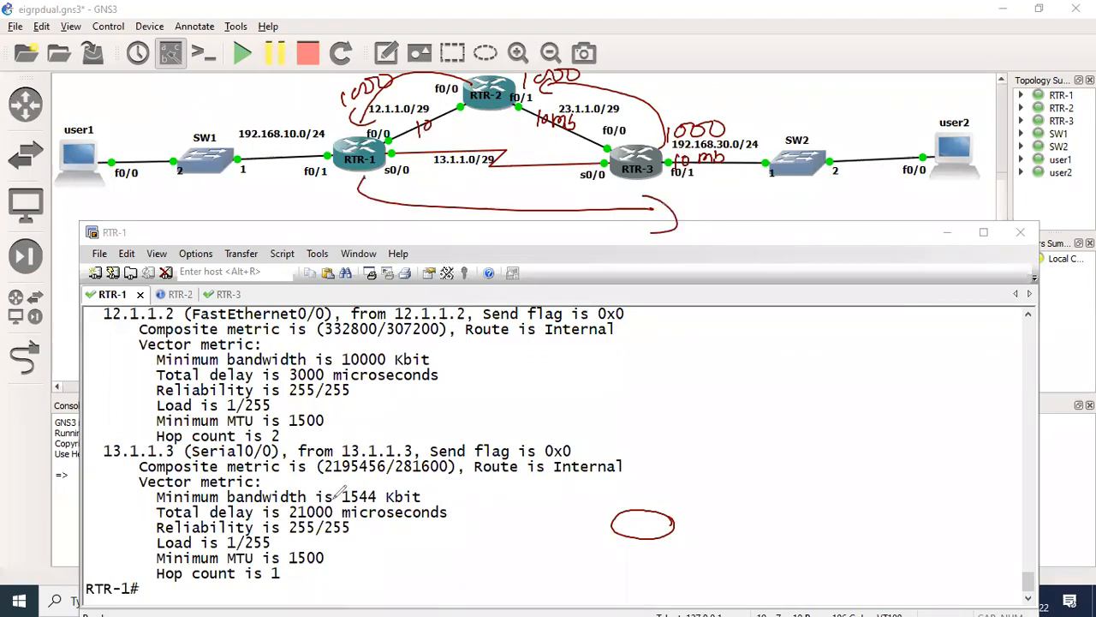
left_click_drag(357, 480, 386, 455)
left_click_drag(419, 224, 434, 237)
mouse_move(440, 219)
left_mouse_down()
mouse_move(442, 237)
mouse_move(478, 233)
left_mouse_up()
mouse_move(494, 221)
left_mouse_down()
mouse_move(505, 243)
mouse_move(518, 236)
left_mouse_up()
left_click_drag(555, 218, 547, 234)
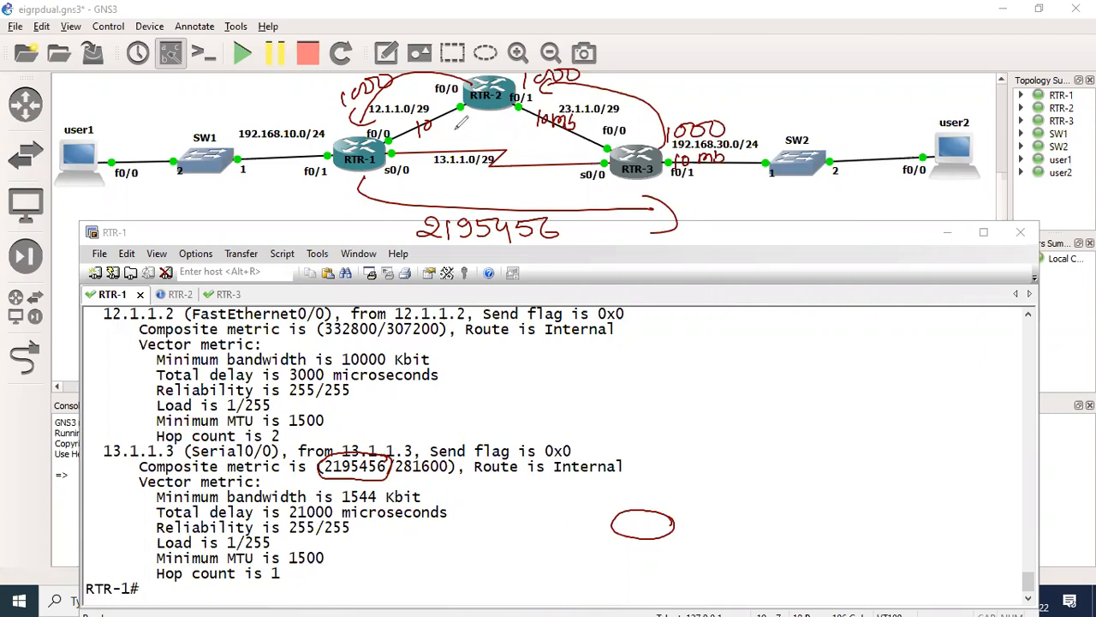
mouse_move(445, 120)
left_mouse_down()
mouse_move(447, 133)
mouse_move(503, 125)
left_mouse_up()
left_click_drag(517, 122, 516, 125)
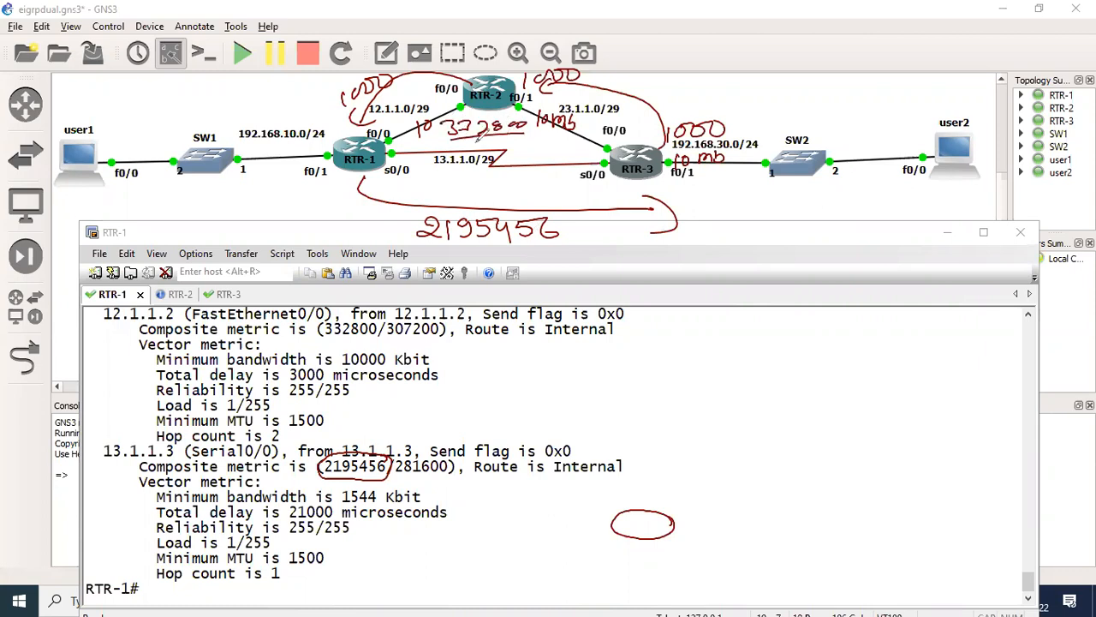
- Undo the metric labels, the circle on the composite metric and the arrow below the serial link
key("ctrl+z")
key("ctrl+z")
key("ctrl+z")
key("ctrl+z")
key("ctrl+z")
key("ctrl+z")
key("ctrl+z")
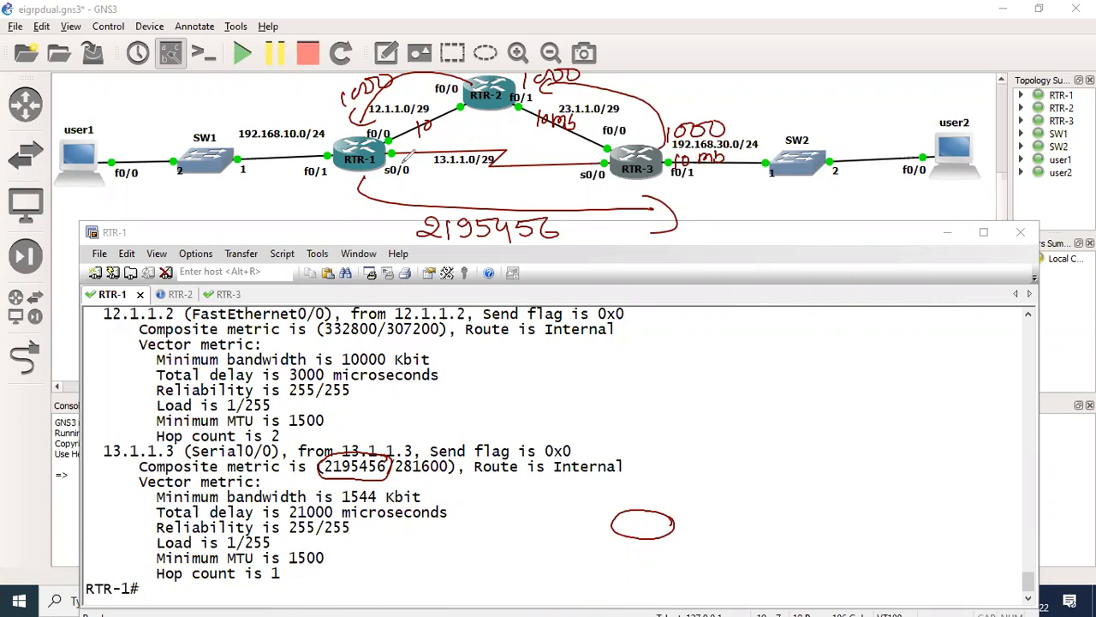
key("ctrl+z")
key("ctrl+z")
key("ctrl+z")
key("ctrl+z")
key("ctrl+z")
key("ctrl+z")
key("ctrl+z")
key("ctrl+z")
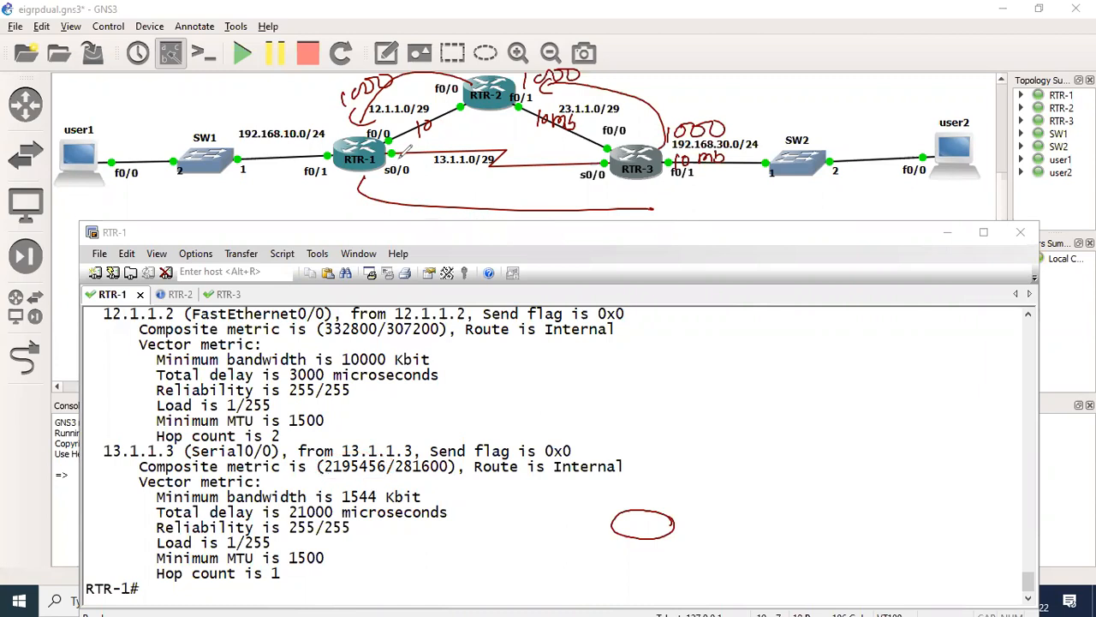
key("ctrl+z")
key("ctrl+z")
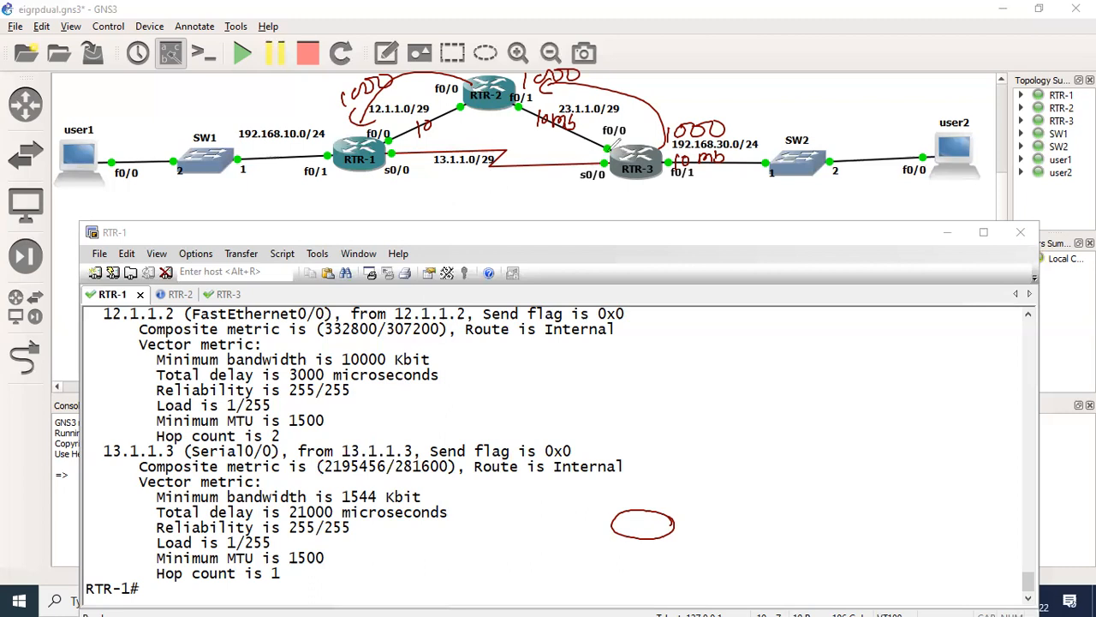
- Draw two arrows along the serial link from RTR-1 to RTR-3, and undo both
left_click_drag(401, 149, 609, 145)
left_click_drag(586, 131, 601, 162)
mouse_move(399, 173)
left_mouse_down()
mouse_move(588, 174)
mouse_move(590, 185)
left_mouse_up()
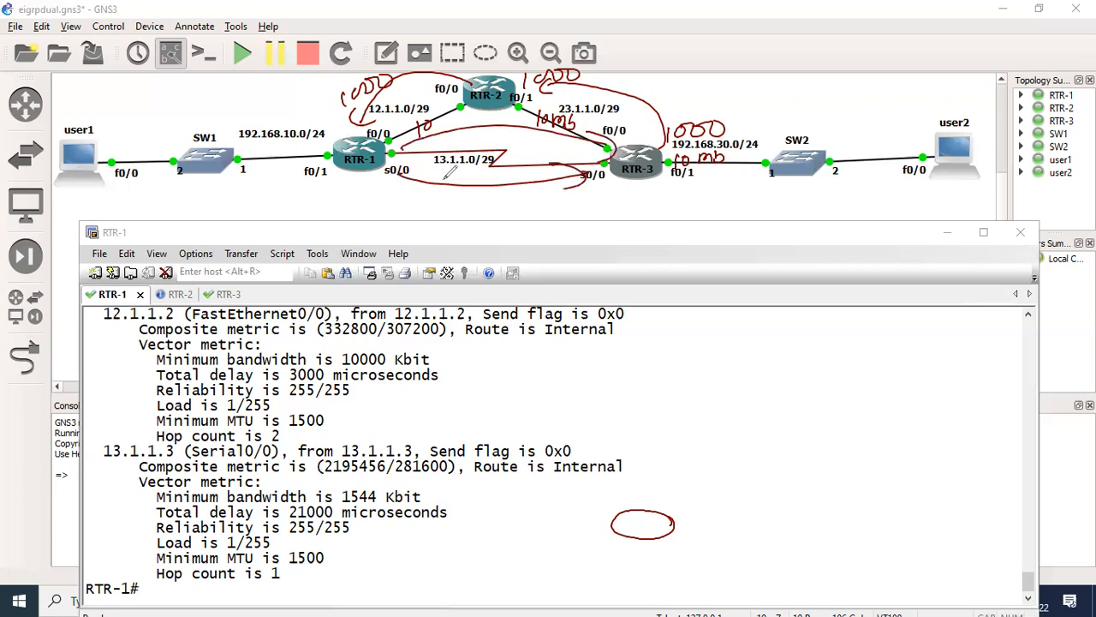
key("ctrl+z")
key("ctrl+z")
key("ctrl+z")
key("ctrl+z")
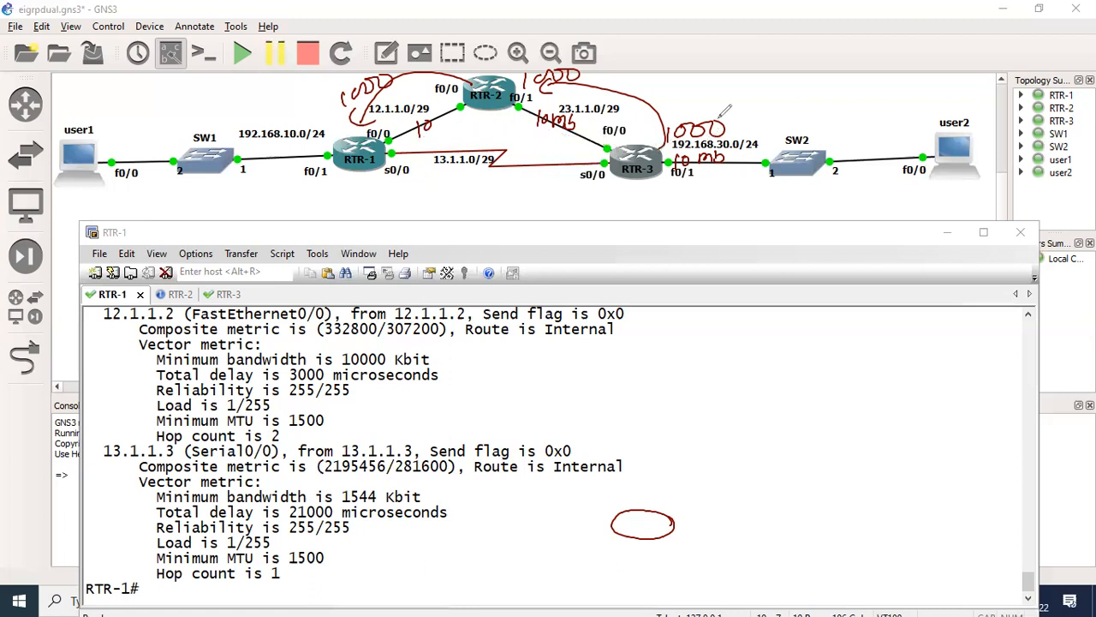
- Draw an arrow out of RTR-3 and mark 192.168.30.0/24, and undo all annotations remaining on the screen
left_click_drag(649, 158, 773, 101)
mouse_move(755, 93)
left_mouse_down()
mouse_move(783, 94)
mouse_move(766, 135)
mouse_move(784, 139)
left_mouse_up()
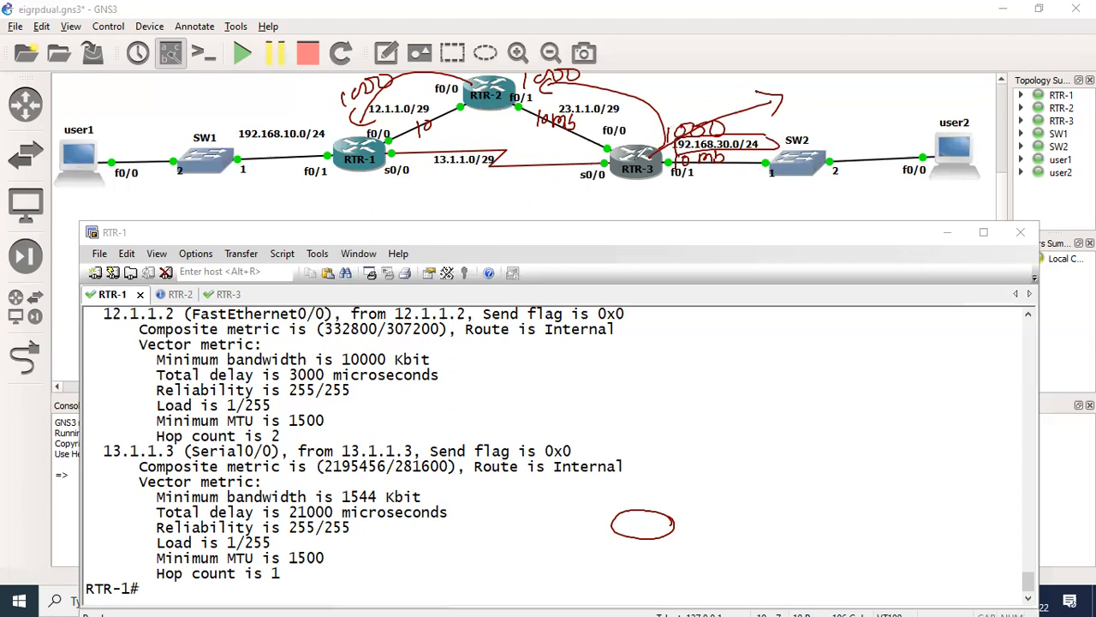
key("ctrl+z")
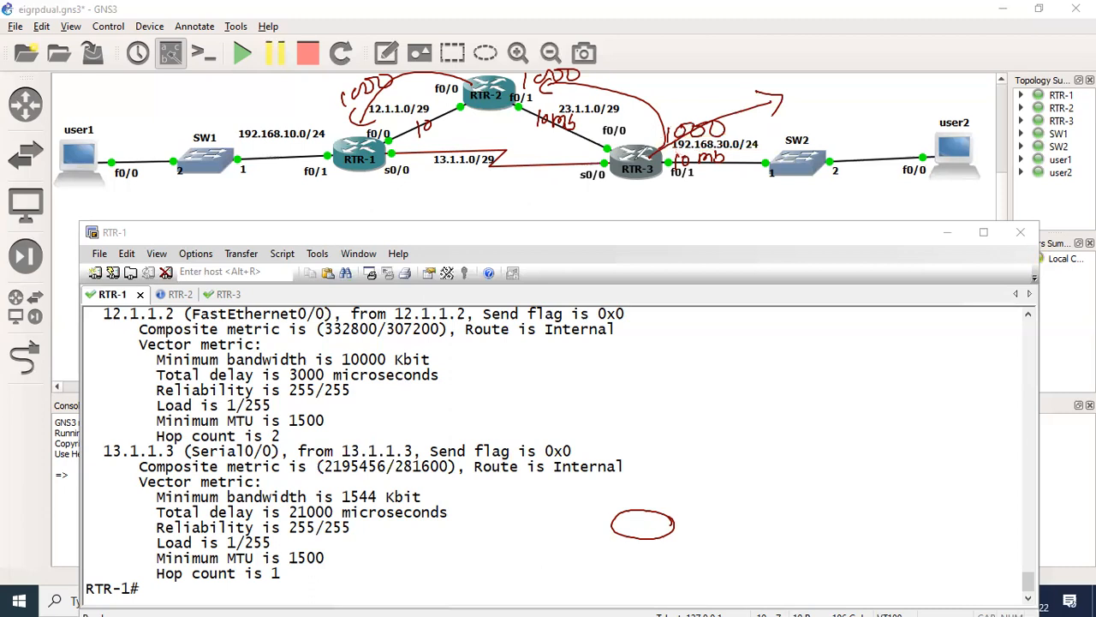
key("ctrl+z")
key("ctrl+z")
key("ctrl+z")
key("ctrl+z")
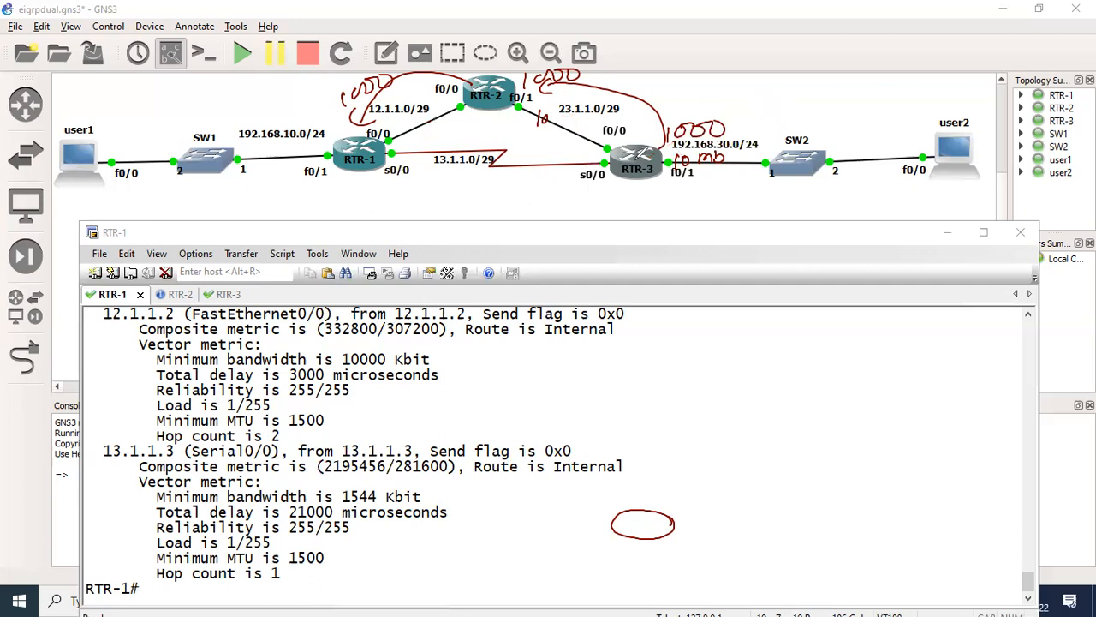
key("ctrl+z")
key("ctrl+z")
key("ctrl+z")
key("ctrl+z")
key("ctrl+z")
key("ctrl+z")
key("ctrl+z")
key("ctrl+z")
key("ctrl+z")
key("ctrl+z")
key("ctrl+z")
key("ctrl+z")
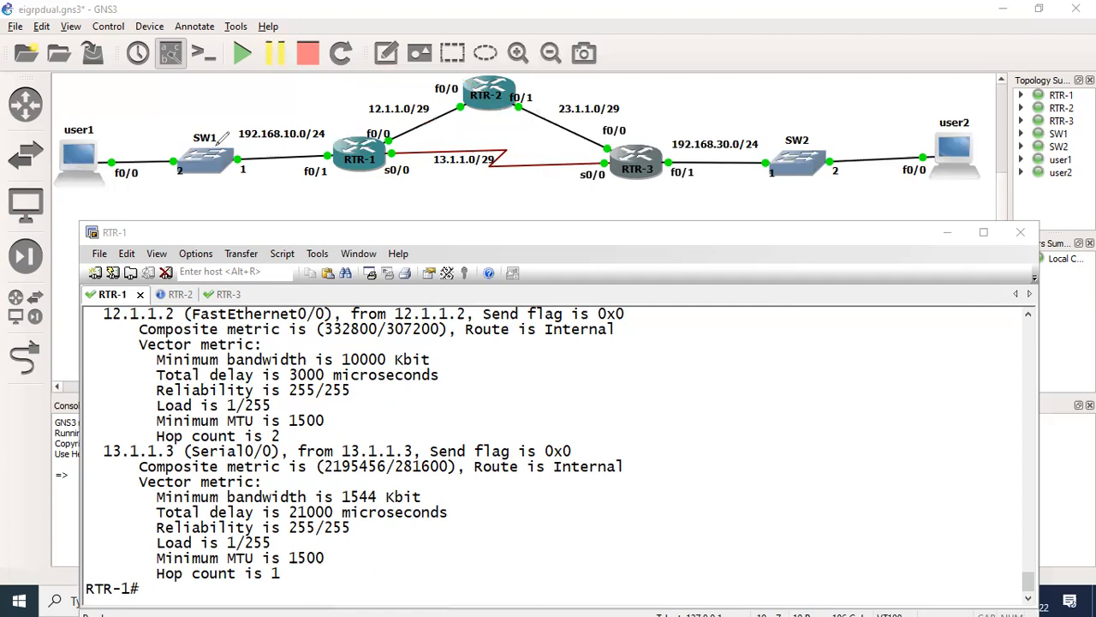
- Add an Ethernet switch above SW2 and link RTR-3's FastEthernet1/0 to the new switch's port 1
left_click(25, 307)
left_click_drag(105, 256, 908, 107)
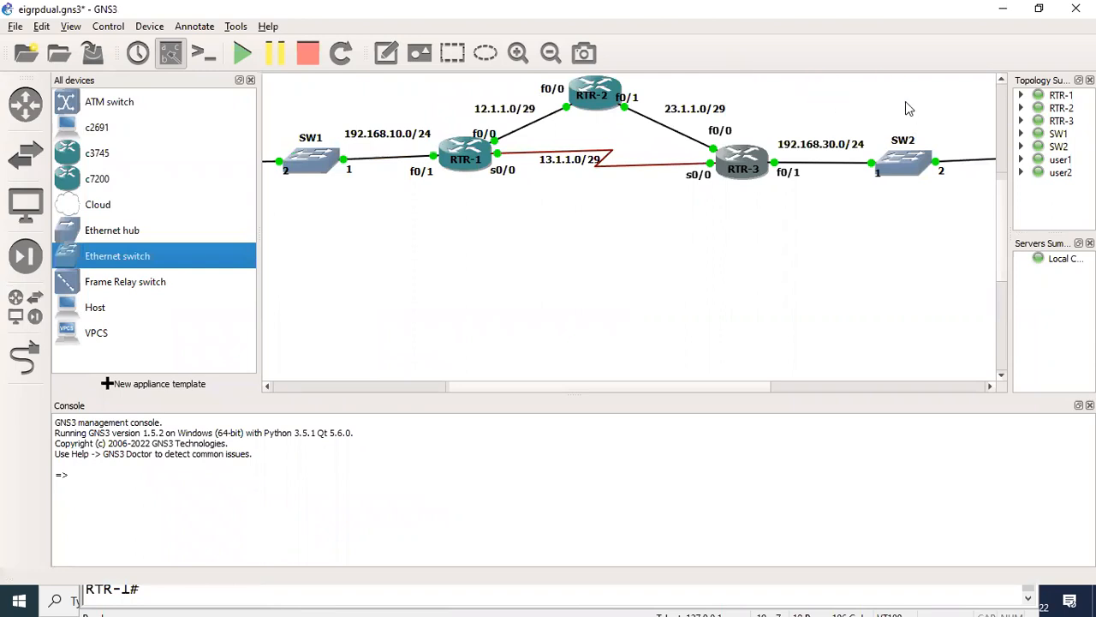
left_click(30, 375)
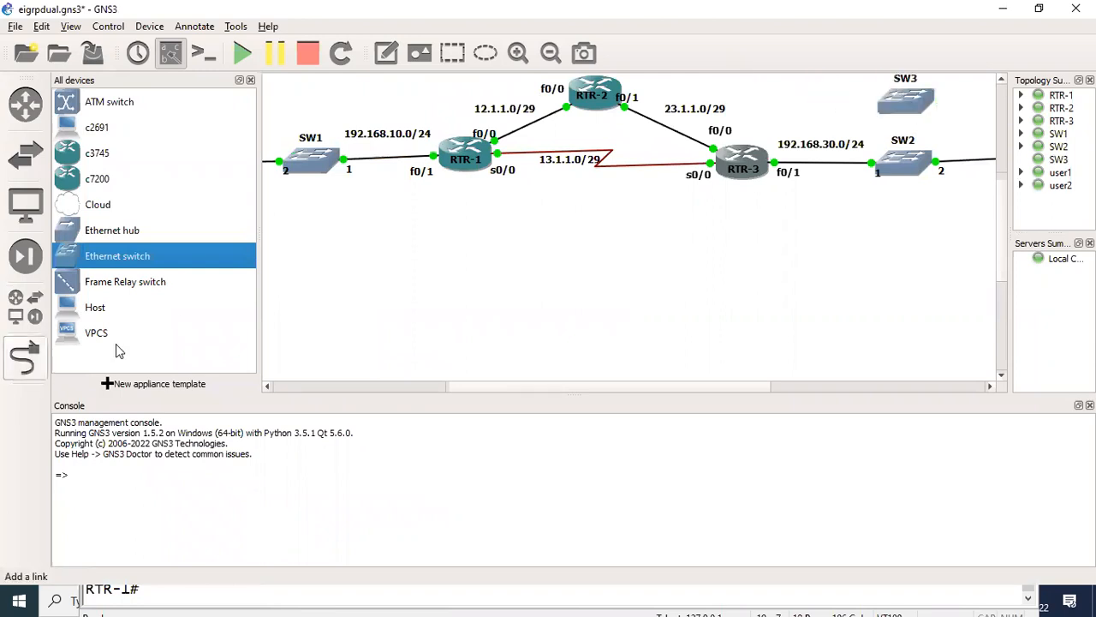
left_click(739, 157)
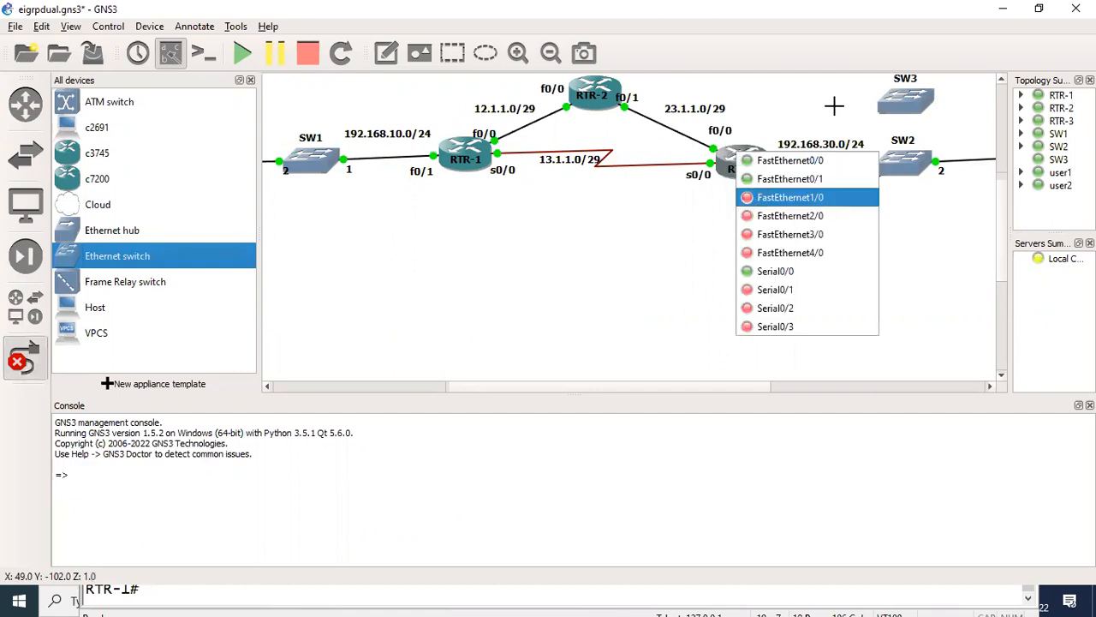
left_click(791, 197)
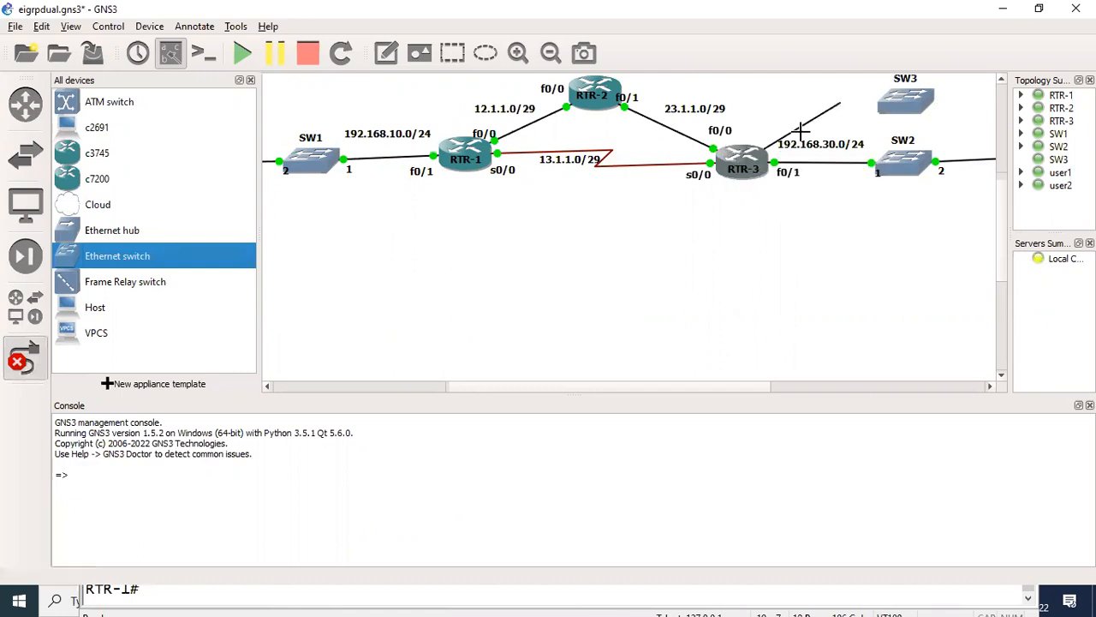
left_click(895, 103)
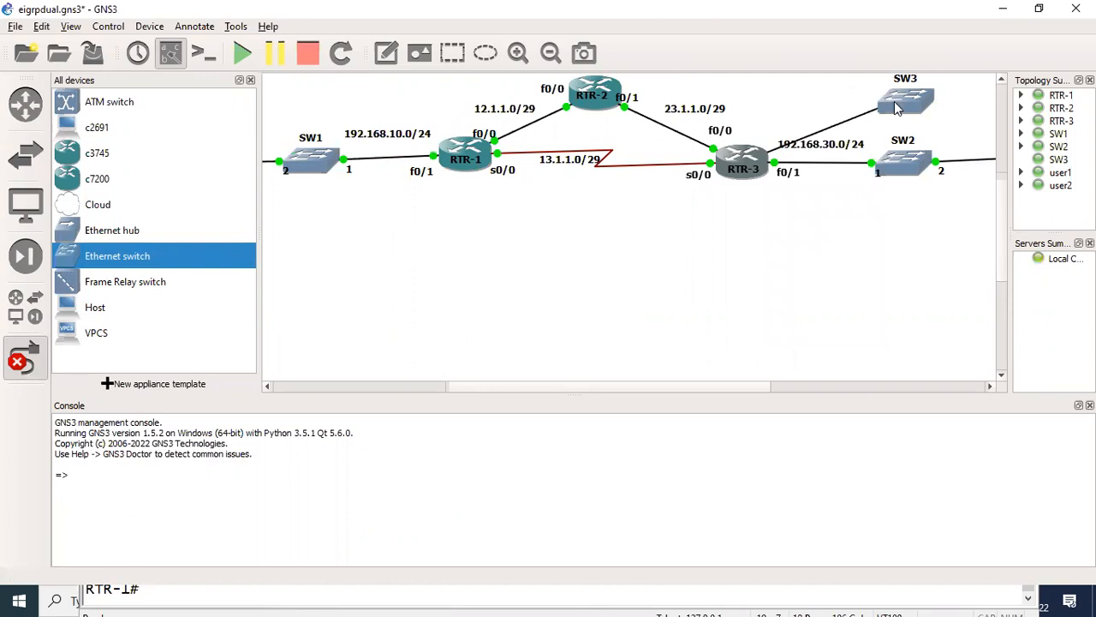
left_click(906, 116)
left_click(812, 224)
key("Escape")
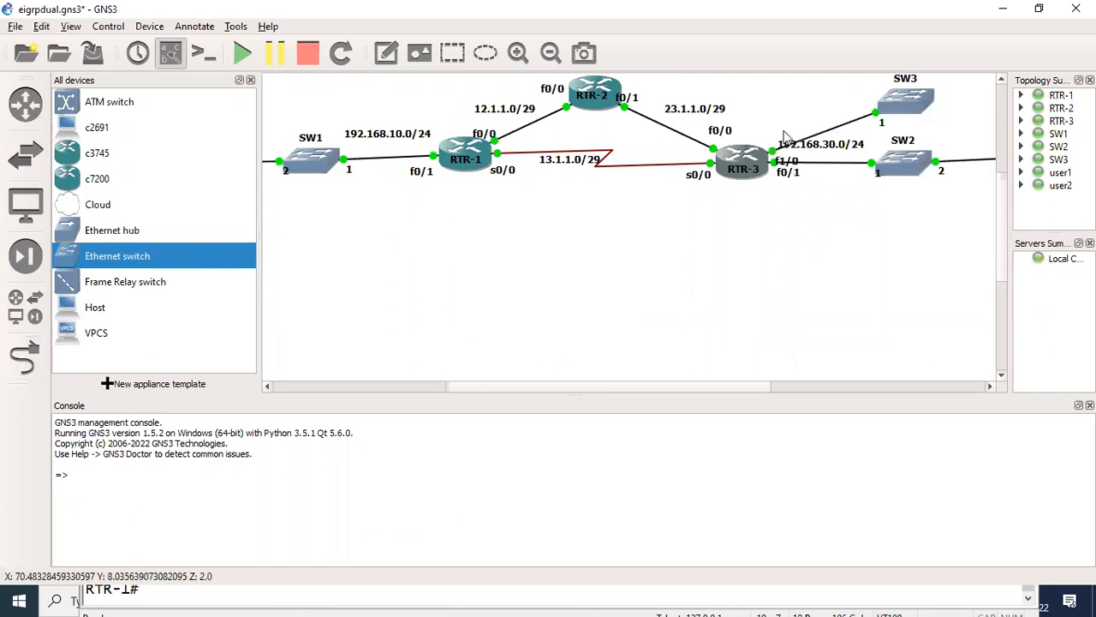
- Move the 192.168.30.0/24 and f1/0 labels apart beside RTR-3 so they do not overlap
left_click_drag(795, 161, 823, 154)
left_click(783, 125)
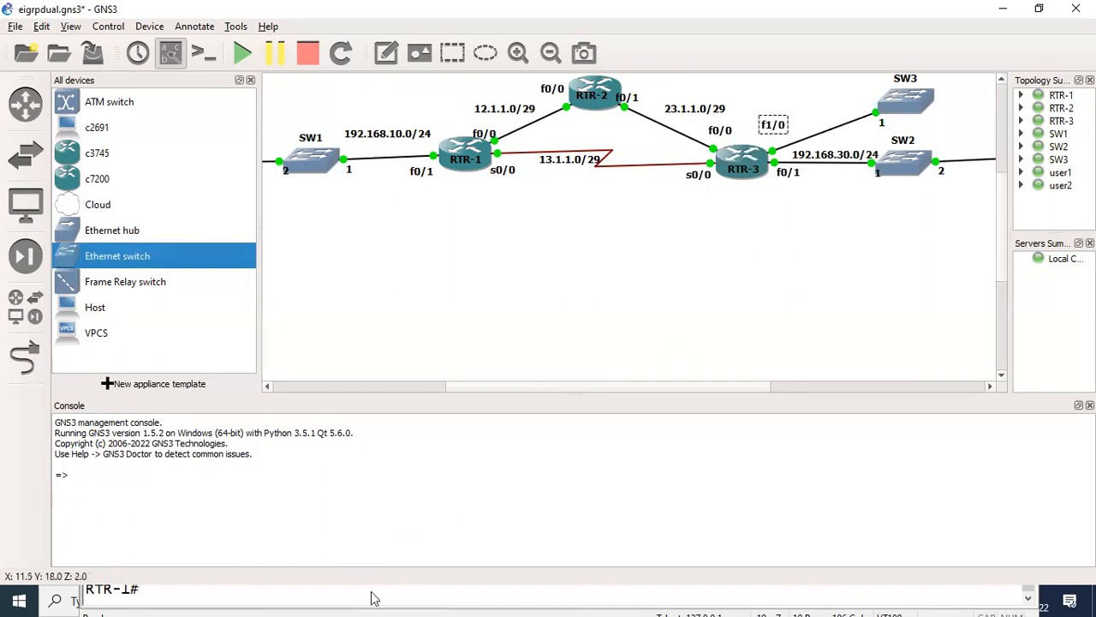
- Switch to the RTR-3 console and enter global configuration mode
key("alt+Tab")
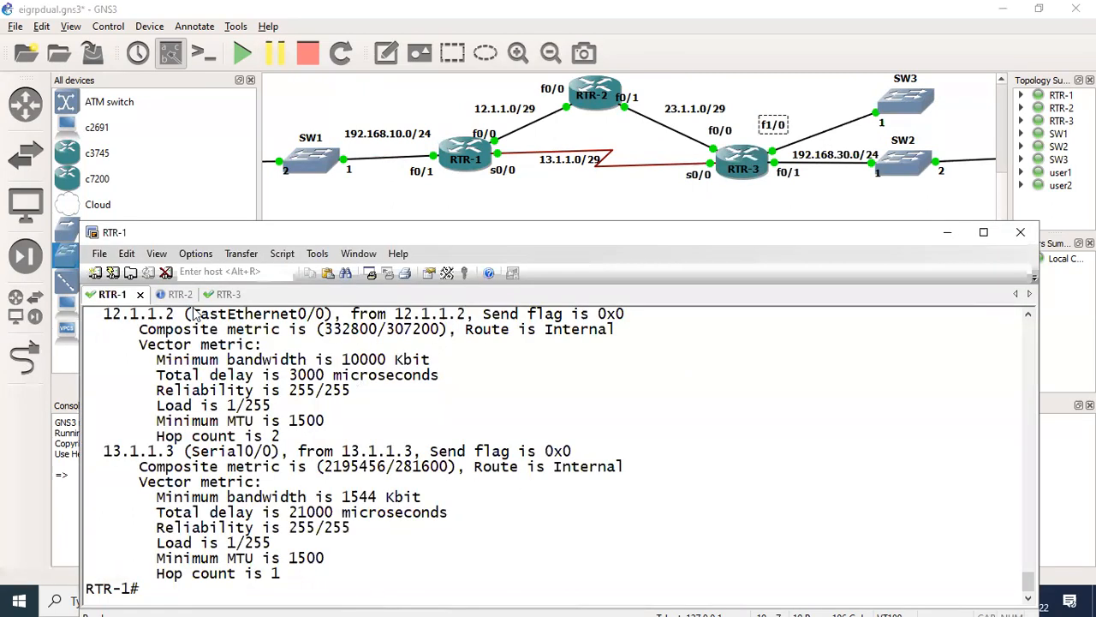
left_click(228, 294)
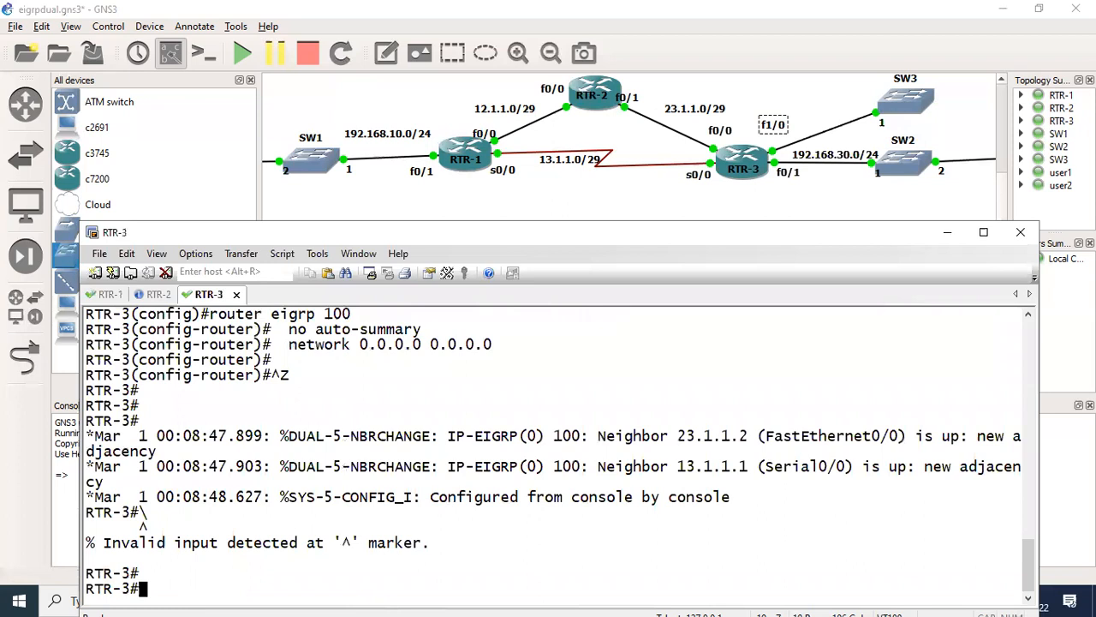
key("Return")
key("Return")
key("Return")
type("conf t")
key("Return")
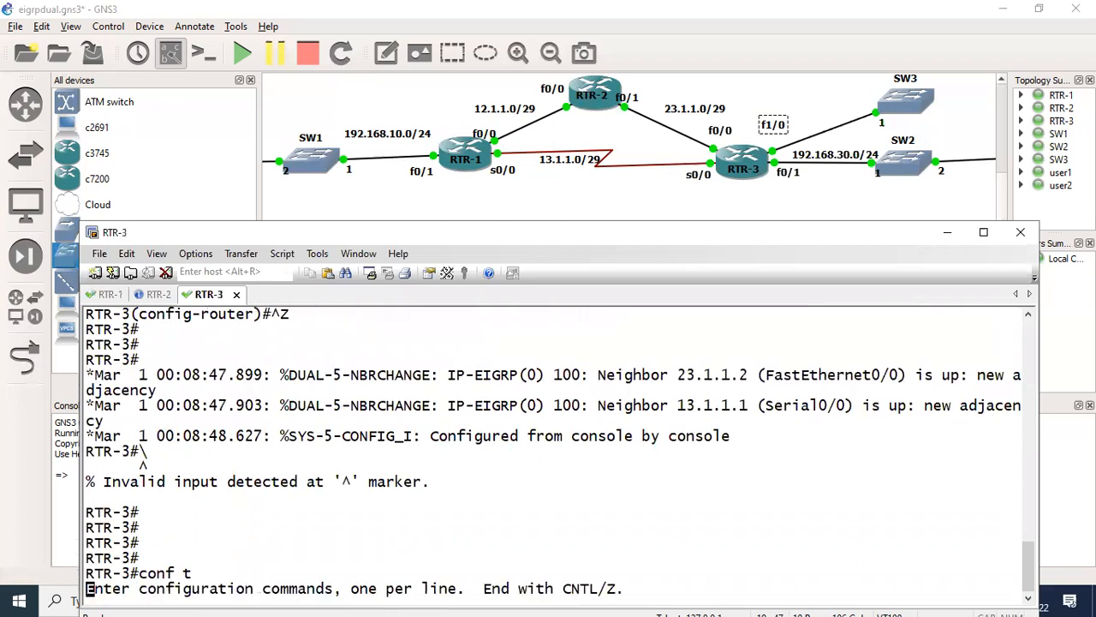
- Enter interface configuration mode for FastEthernet 1/0 on RTR-3
key("Return")
key("Return")
type("inter")
key("Tab")
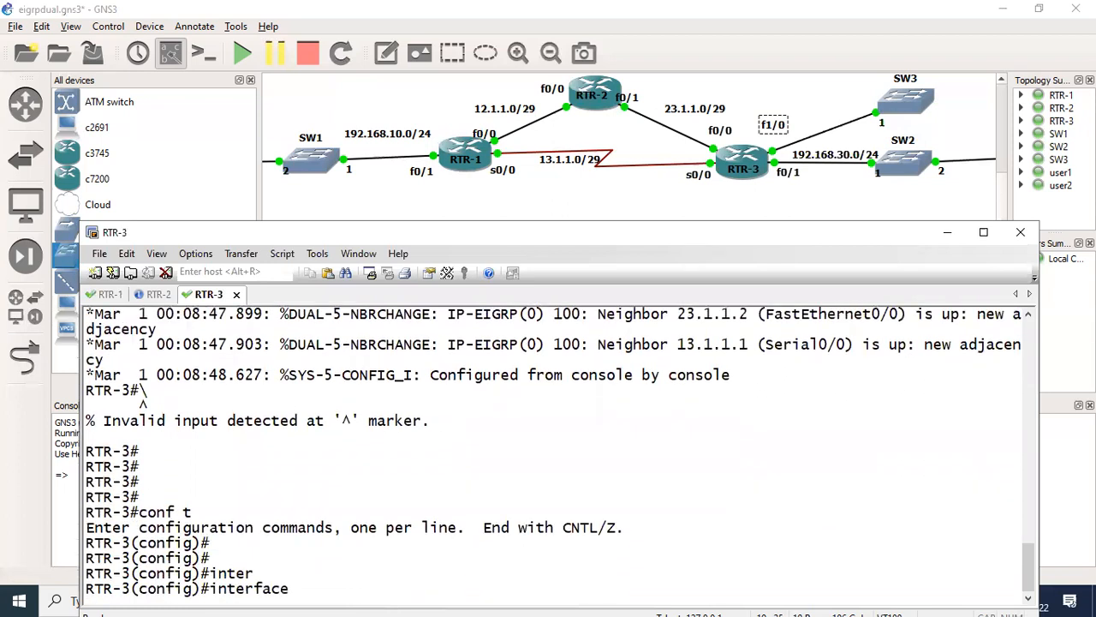
type("fas")
key("Tab")
type("1")
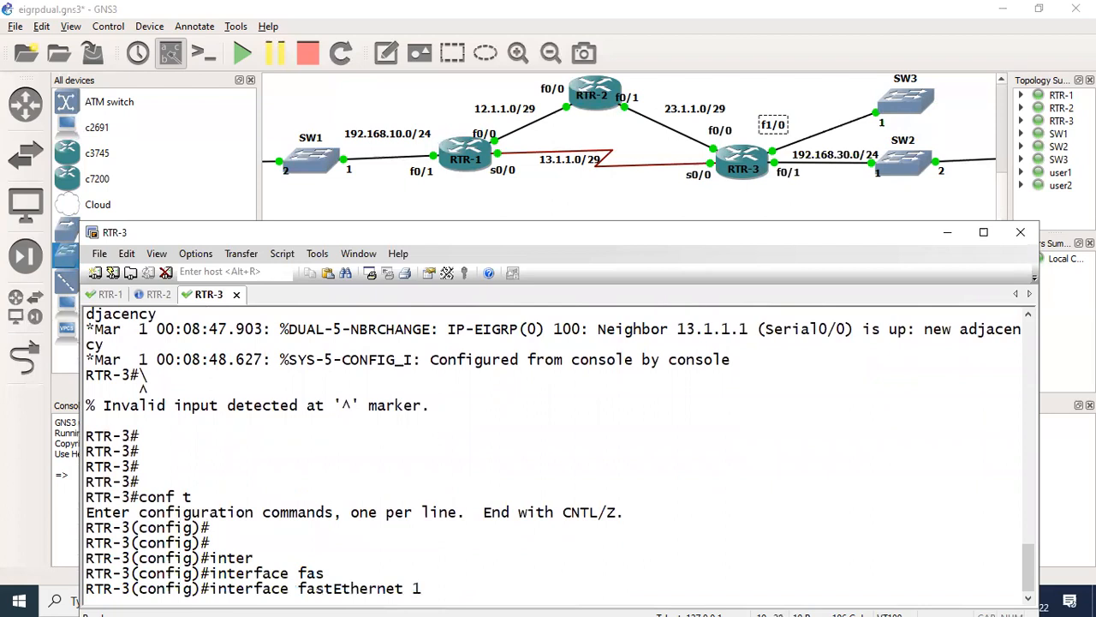
type("/0")
key("Return")
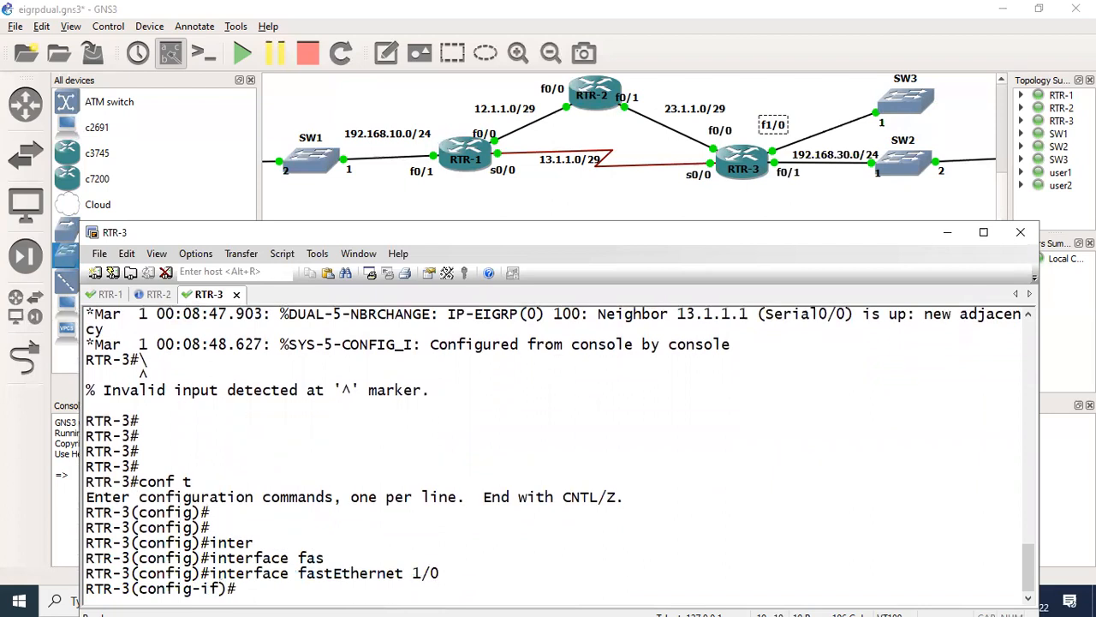
- Assign the IP address 193.168.31.254 with mask 255.255.255.0 to RTR-3's FastEthernet 1/0
type("ip add")
key("Tab")
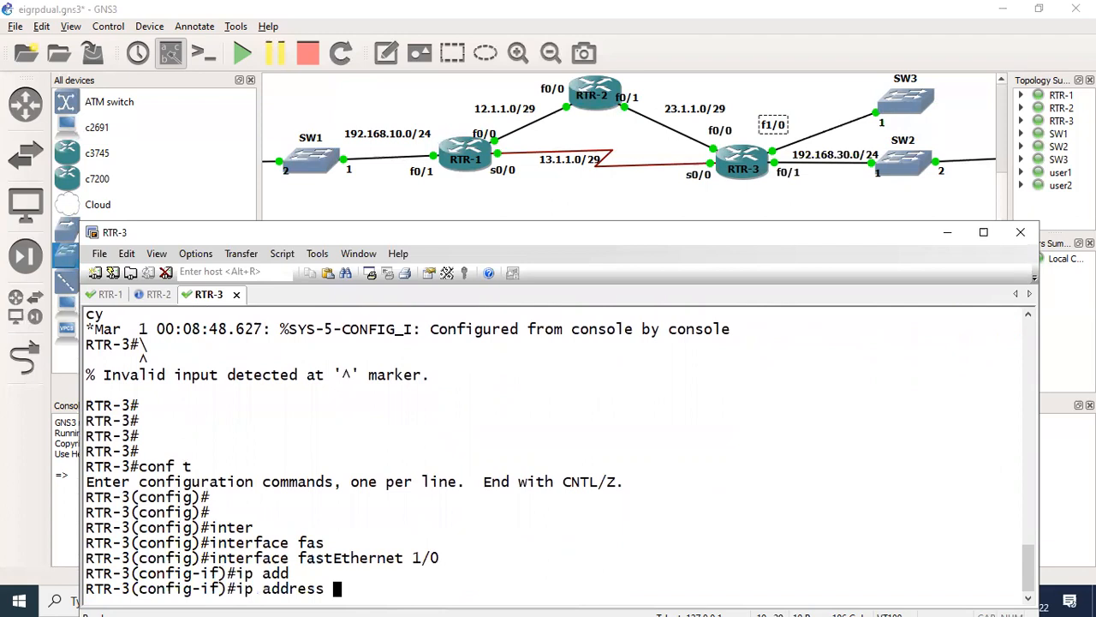
type("193.168.")
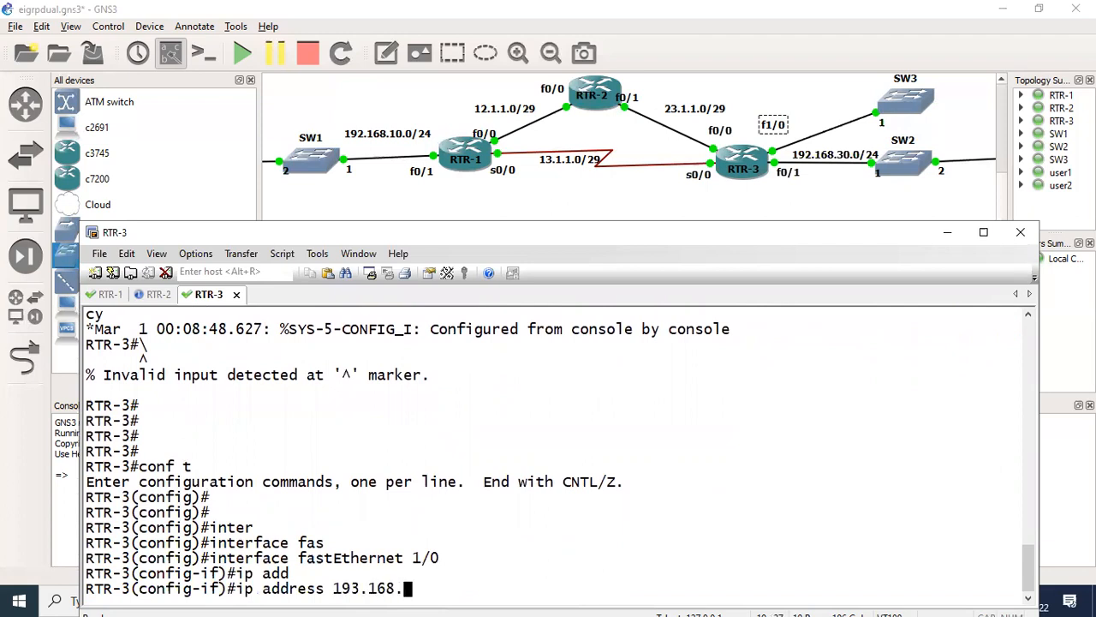
type("31.254 255.2")
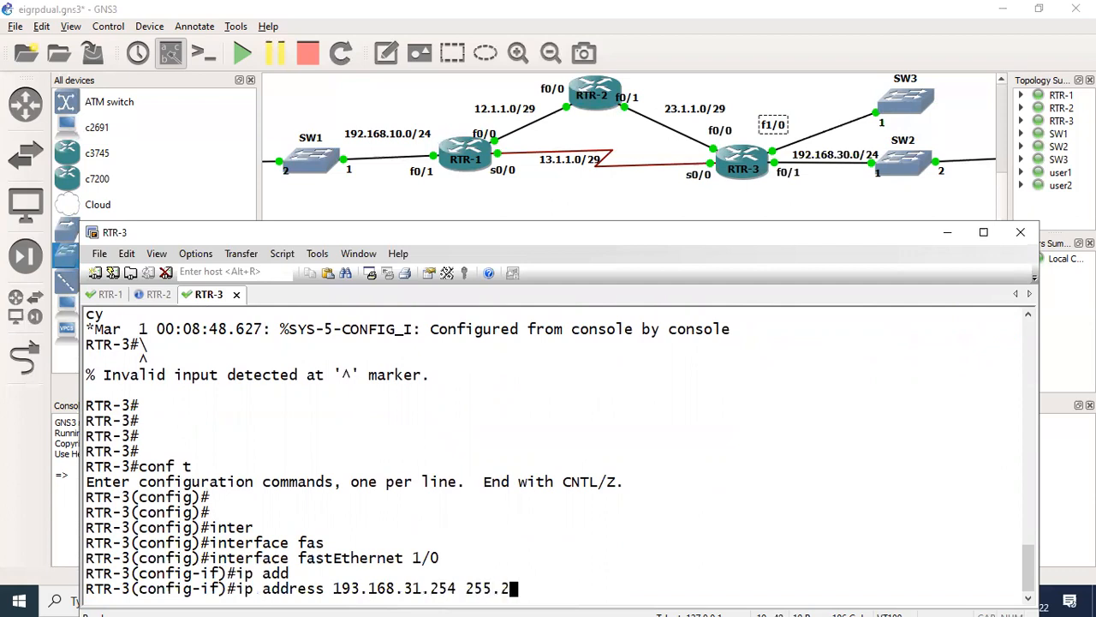
type("55.255.0")
key("Return")
key("Return")
key("Return")
- Enable FastEthernet 1/0 with no shutdown and return to privileged EXEC mode
type("no")
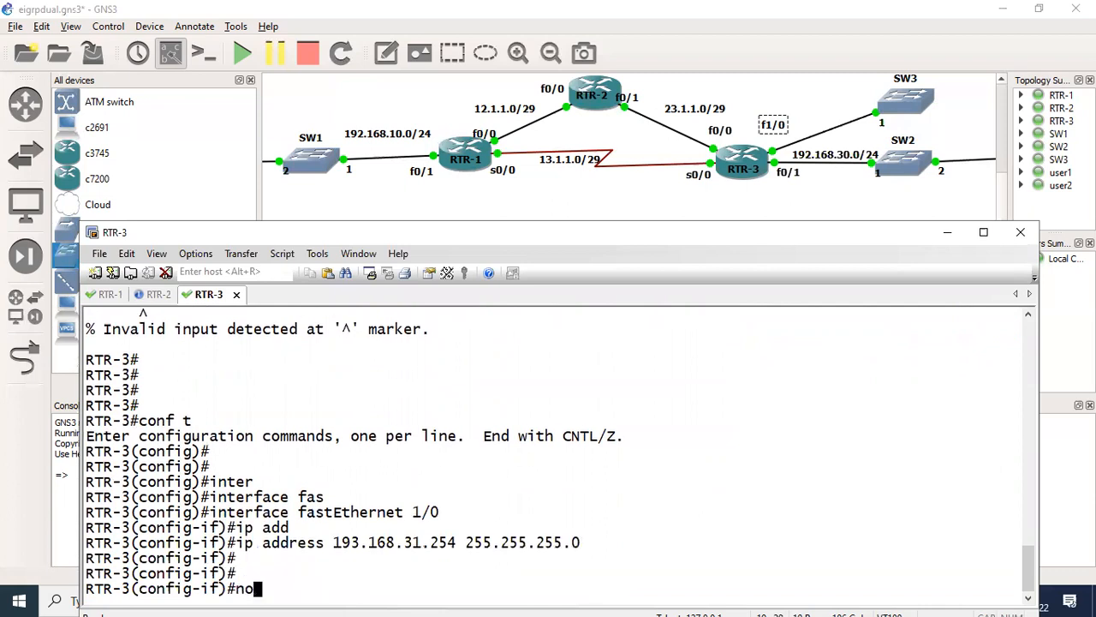
type(" sh")
key("Tab")
key("Return")
key("Return")
type("e")
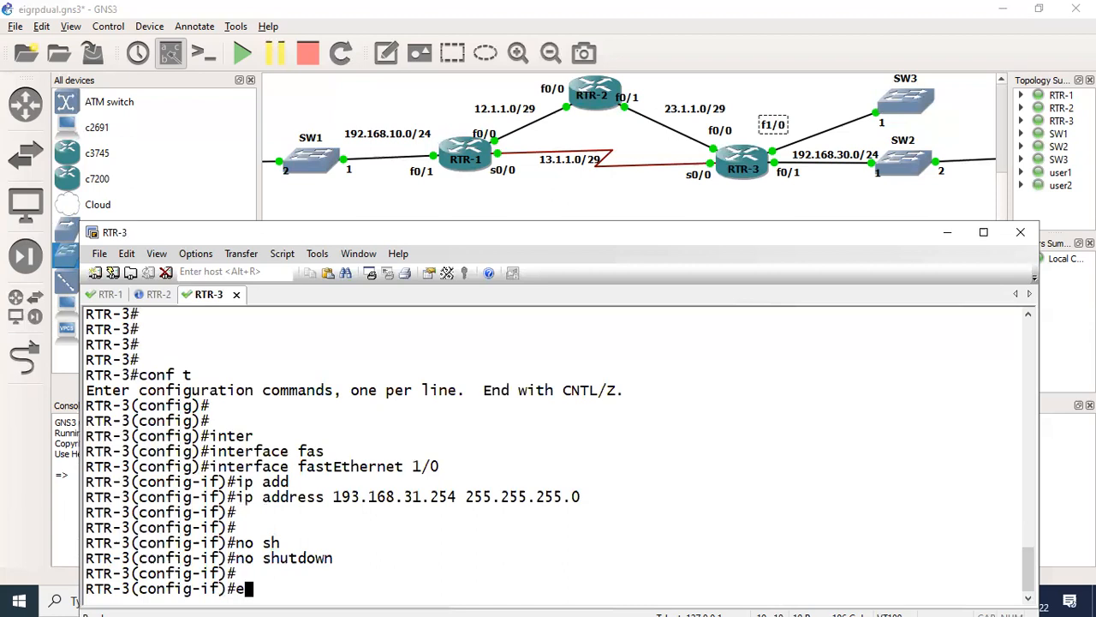
type("x")
key("Return")
key("ctrl+z")
key("Return")
key("Return")
- Display the EIGRP interfaces on RTR-3 with show ip eigrp interfaces
type("sh")
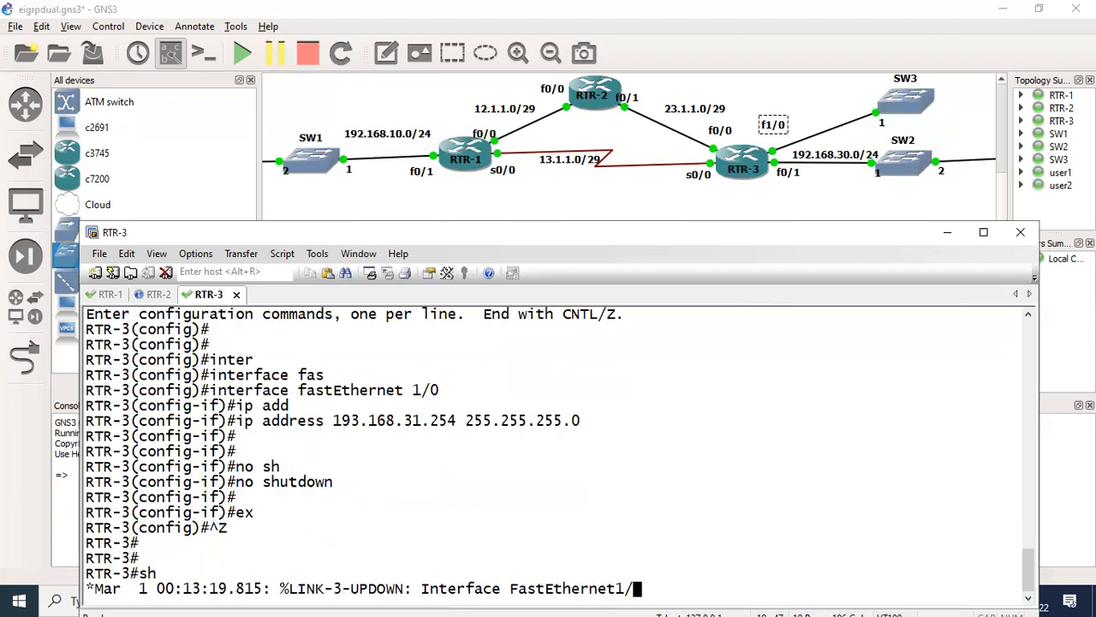
key("Tab")
type("ip ei")
key("Tab")
type("inter")
key("Tab")
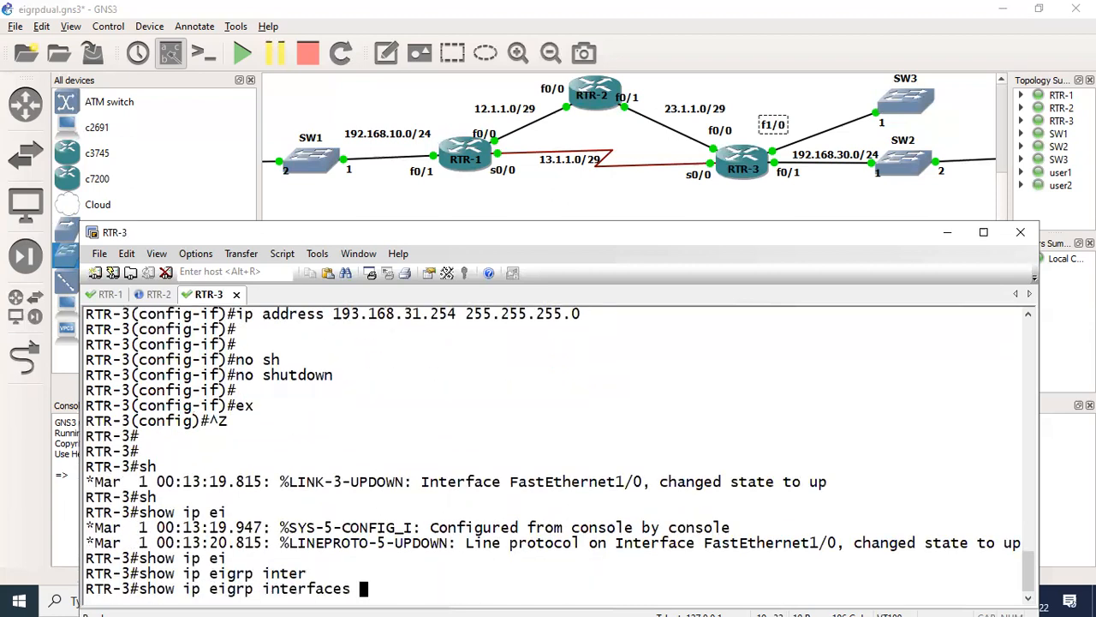
key("Return")
key("Return")
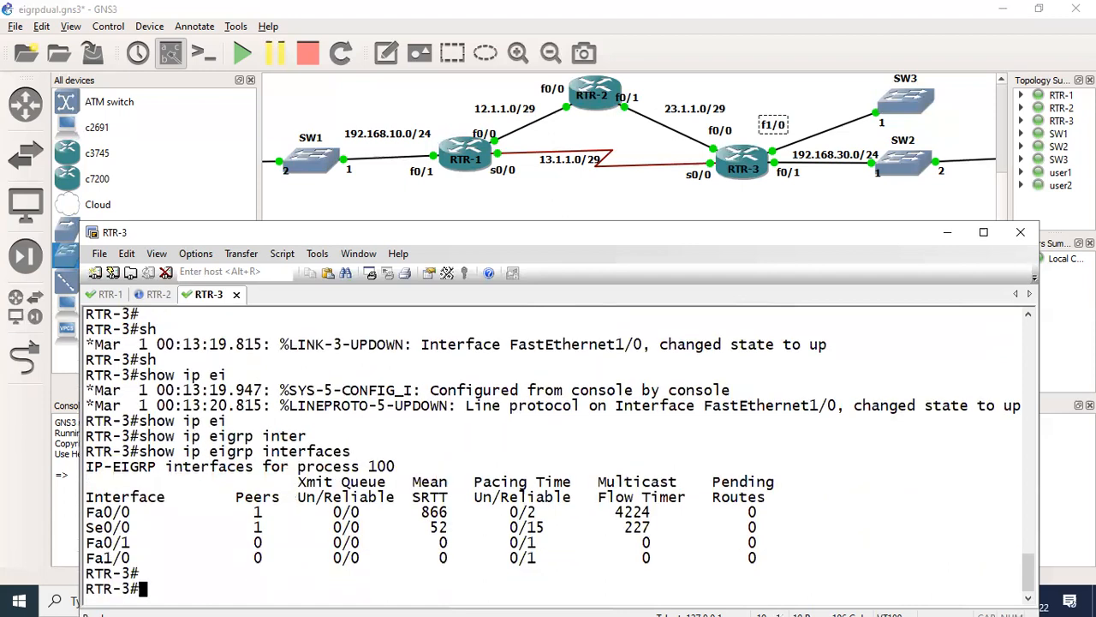
key("Return")
key("Return")
- Show the interface details of FastEthernet 1/0 on RTR-3, review them and quit the paged output
type("sh")
key("Tab")
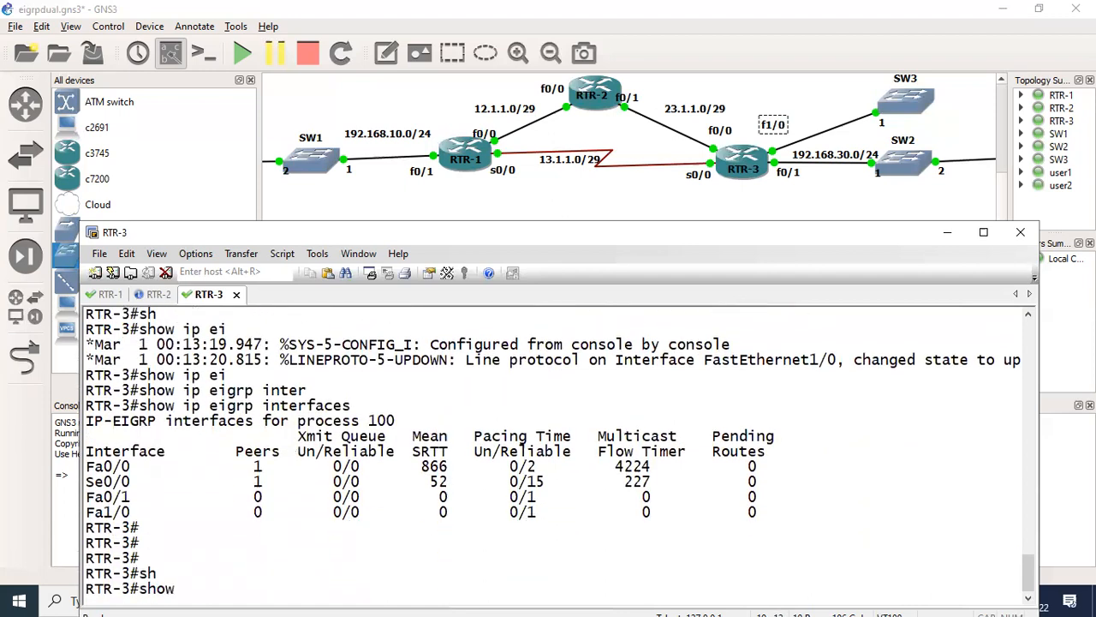
type("inter")
key("Tab")
type("fa")
key("Tab")
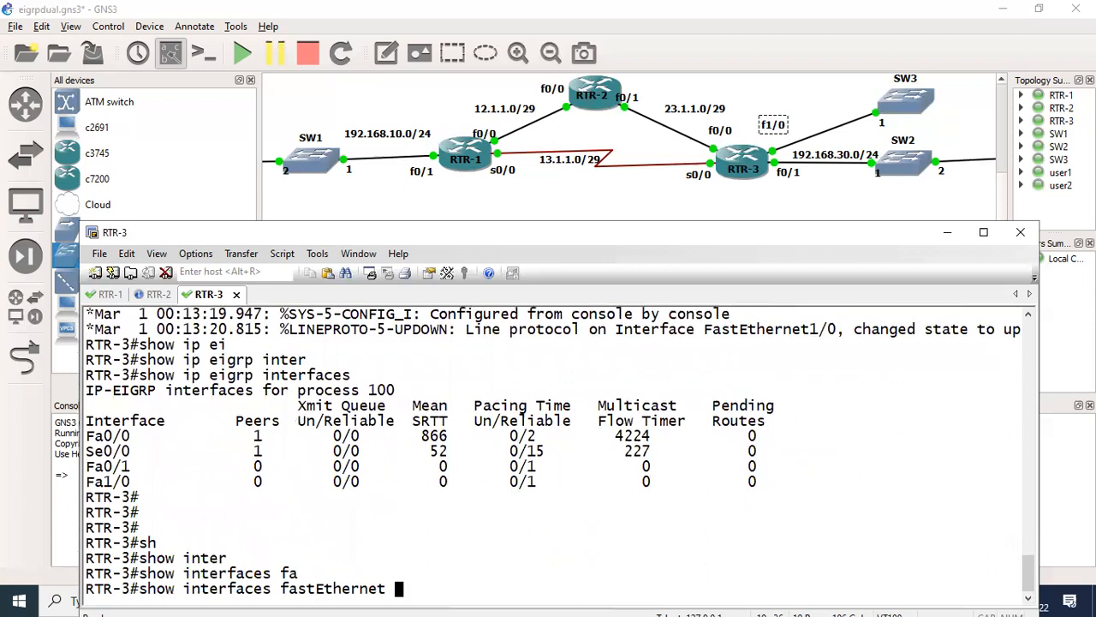
type("1/0")
key("Return")
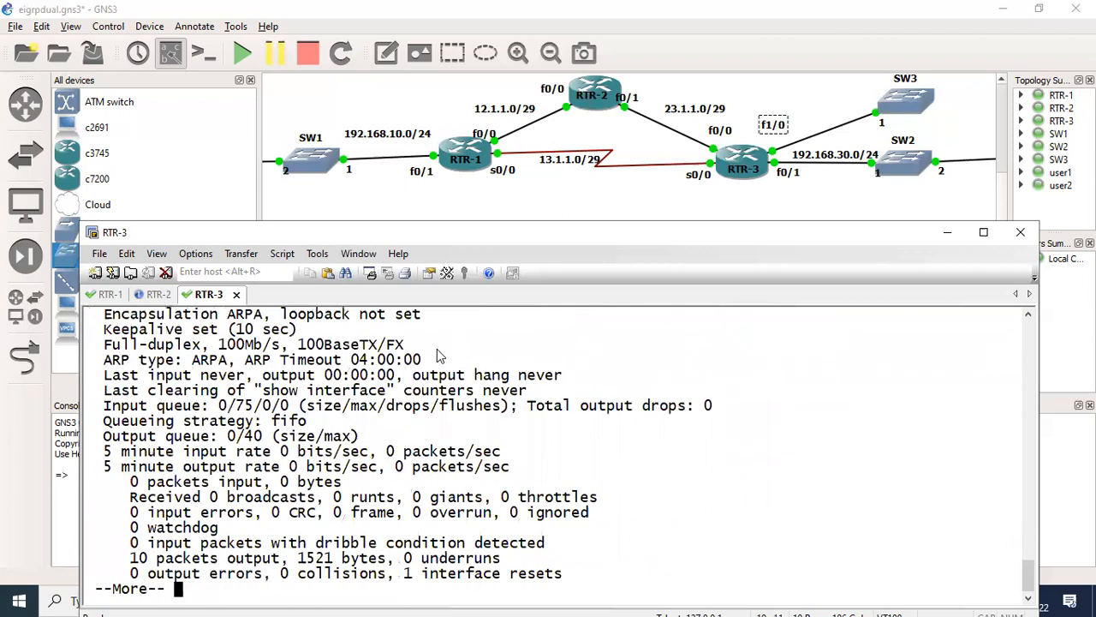
scroll(440, 356, "up", 1)
scroll(755, 144, "down", 1)
key("q")
key("Return")
key("Return")
- Return to global configuration on RTR-3 and open FastEthernet 1/0 for interface configuration
key("Return")
type("conf t")
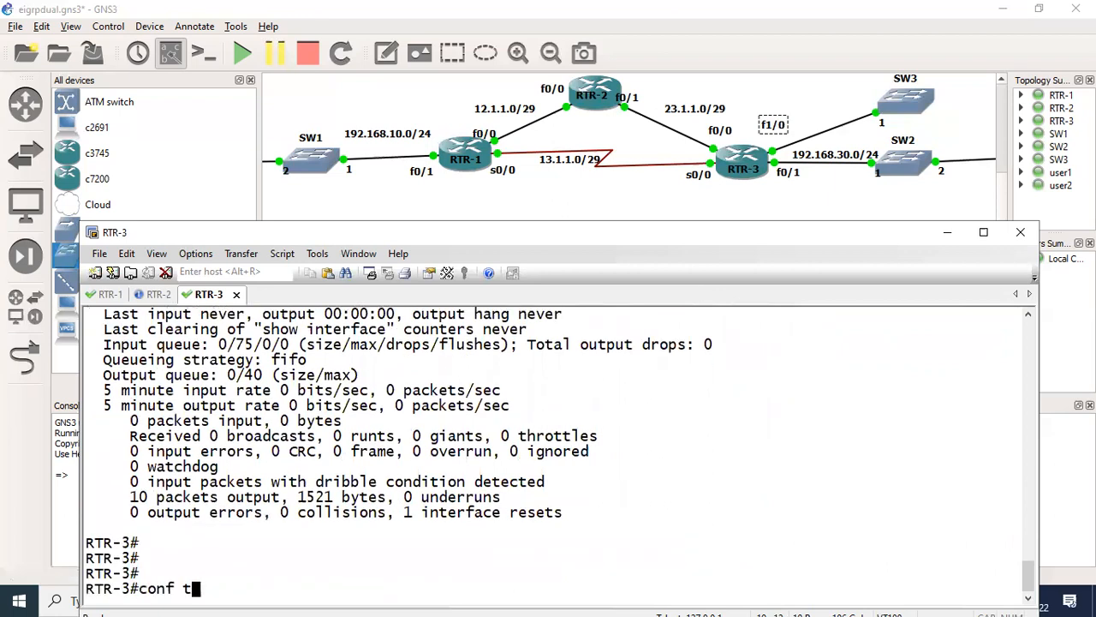
key("Return")
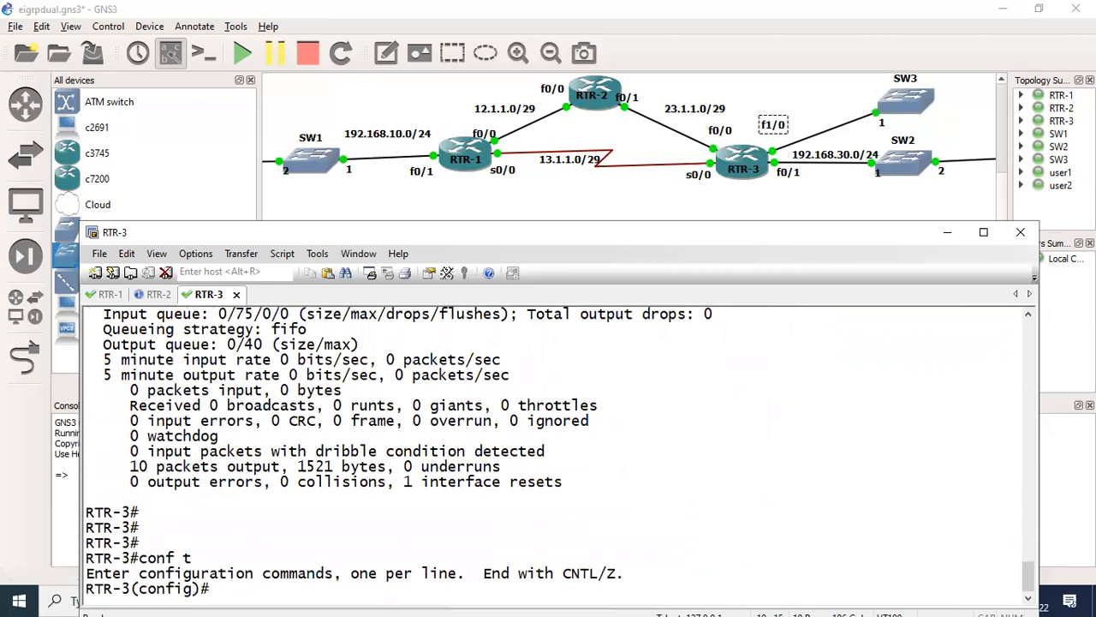
type("i")
type("nter")
key("Tab")
type("fas")
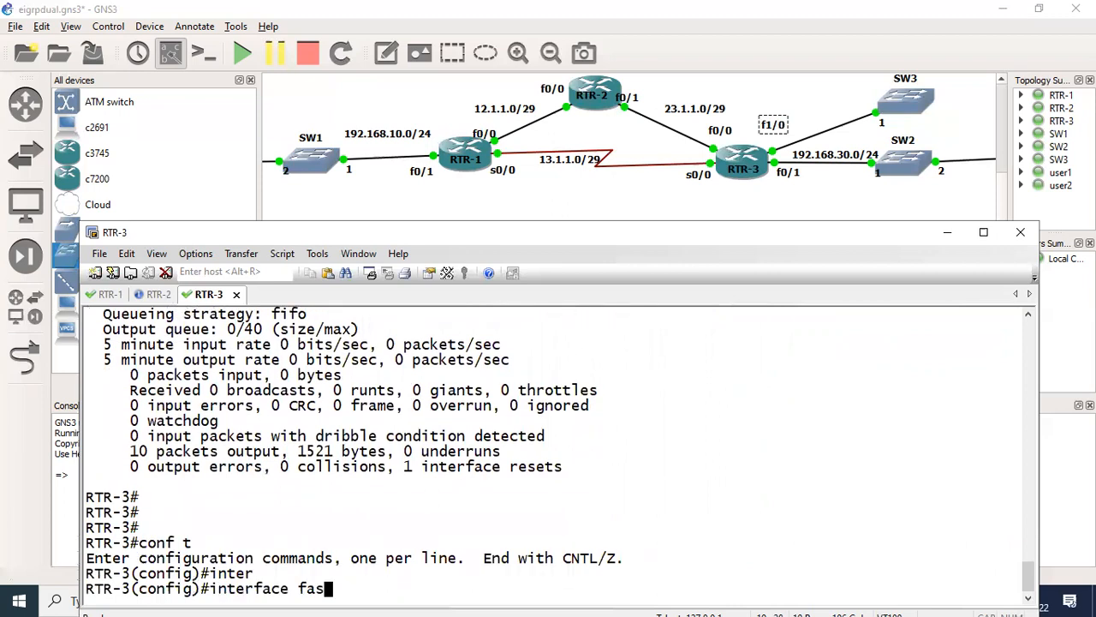
key("Tab")
type("1/0")
key("Return")
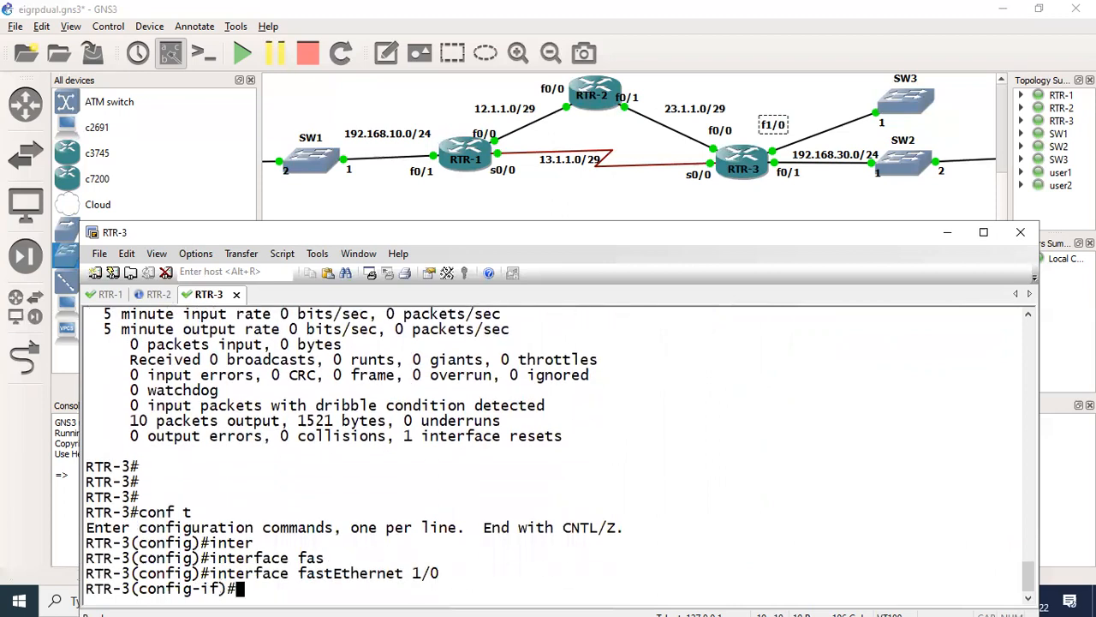
- Look up the bandwidth command's options and set the FastEthernet 1/0 bandwidth to 10000 kilobits
type("ban")
key("Tab")
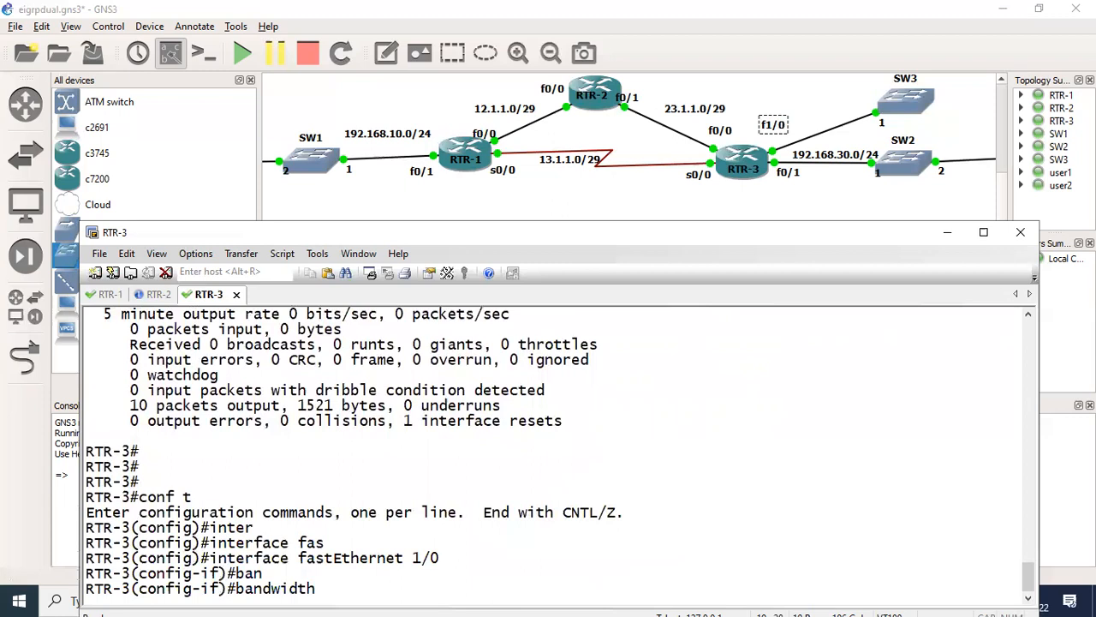
type("1")
key("BackSpace")
type("?")
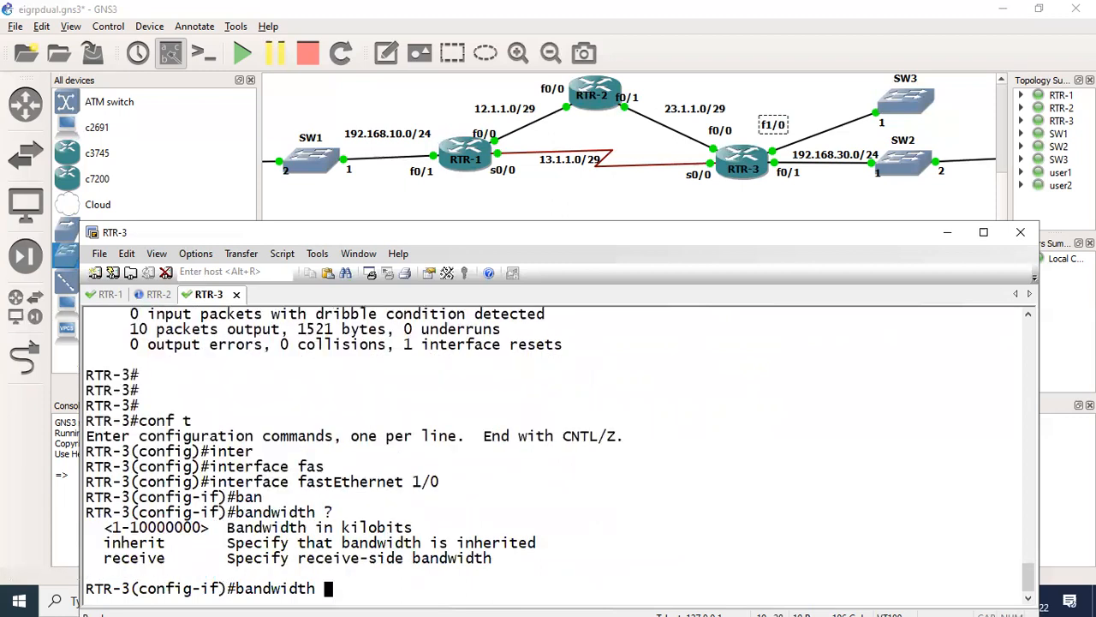
type("10000")
key("Return")
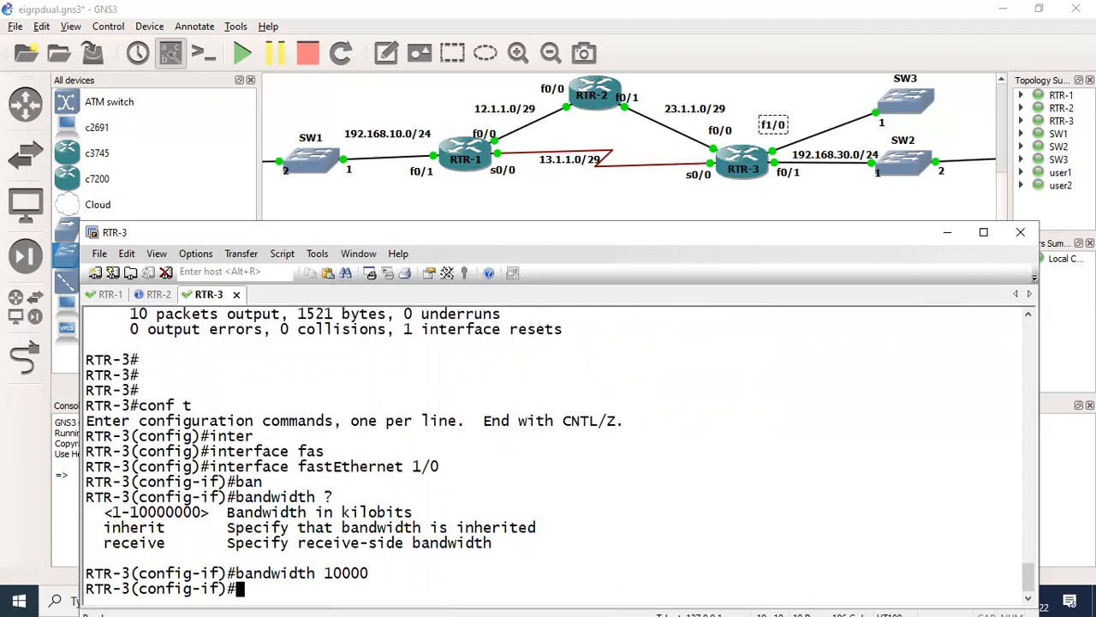
- Set the delay of FastEthernet 1/0 to 100 and leave configuration mode
type("de")
key("Tab")
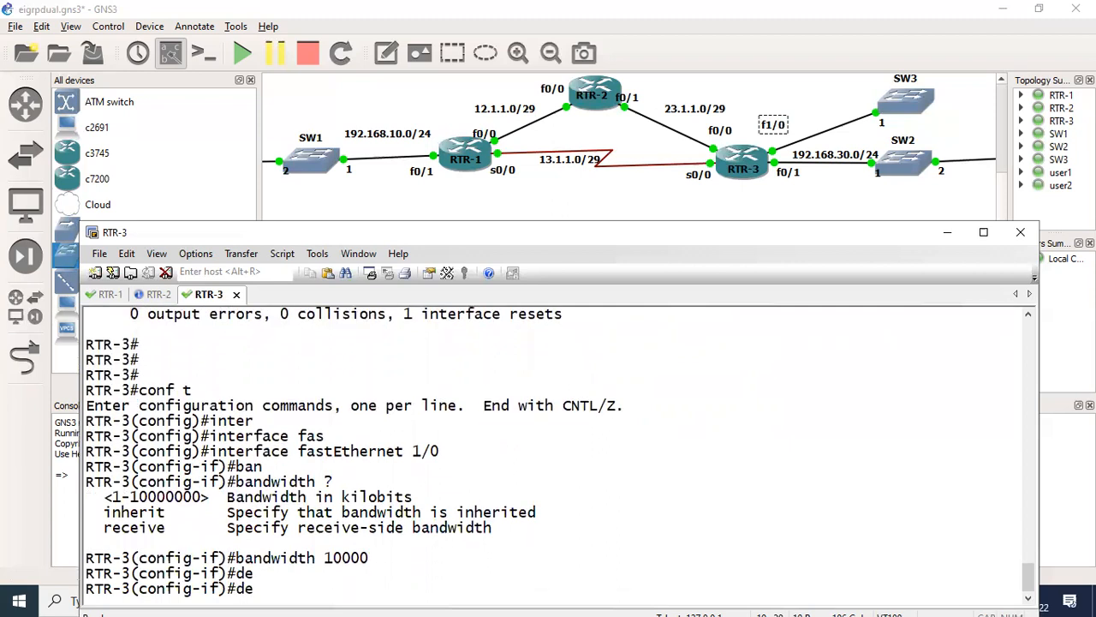
type("l")
key("Tab")
type("100")
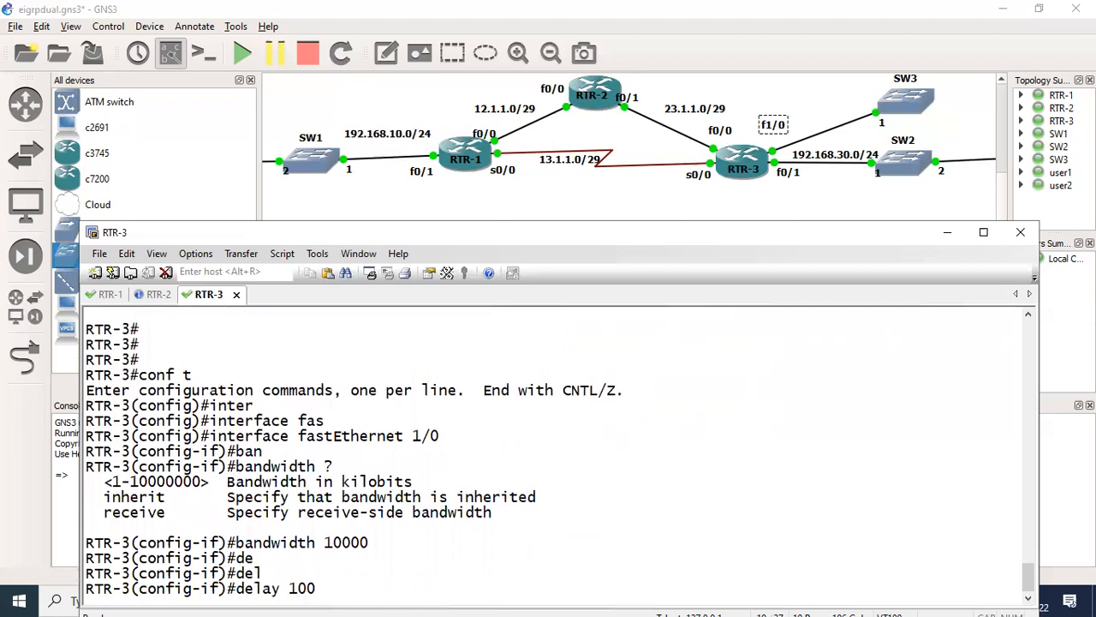
key("Return")
key("ctrl+z")
key("Return")
key("Return")
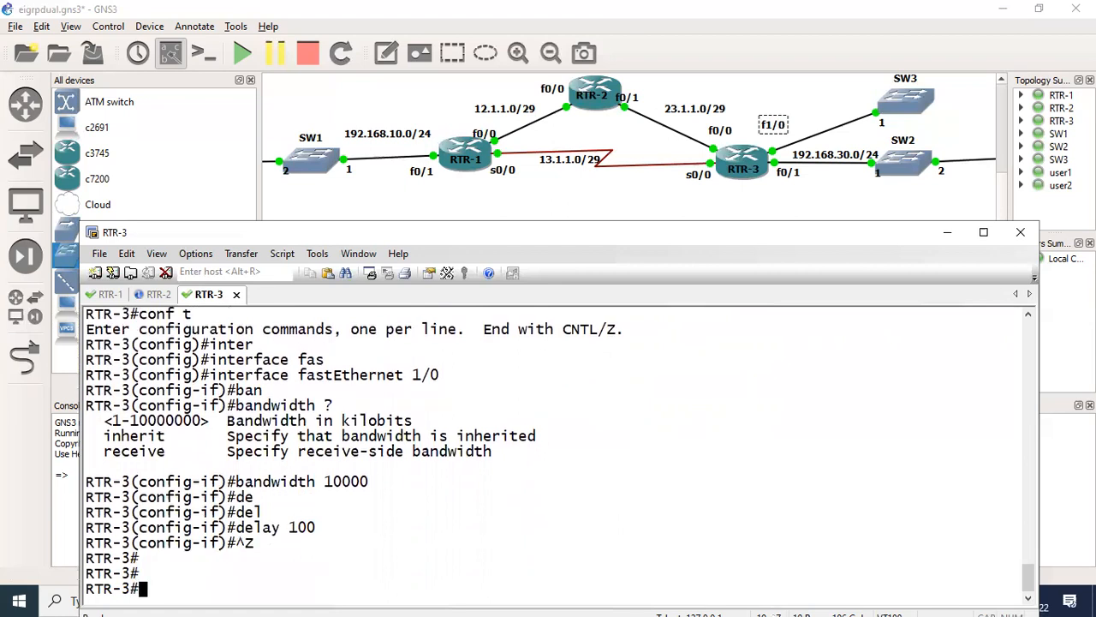
key("Return")
key("Return")
key("Return")
key("Return")
key("Return")
key("Return")
key("Return")
key("Return")
key("Return")
key("Return")
key("Return")
key("Return")
key("Return")
key("Return")
key("Return")
key("Return")
- Show the FastEthernet 1/0 interface details again and check the bandwidth and delay values
type("sh")
key("Tab")
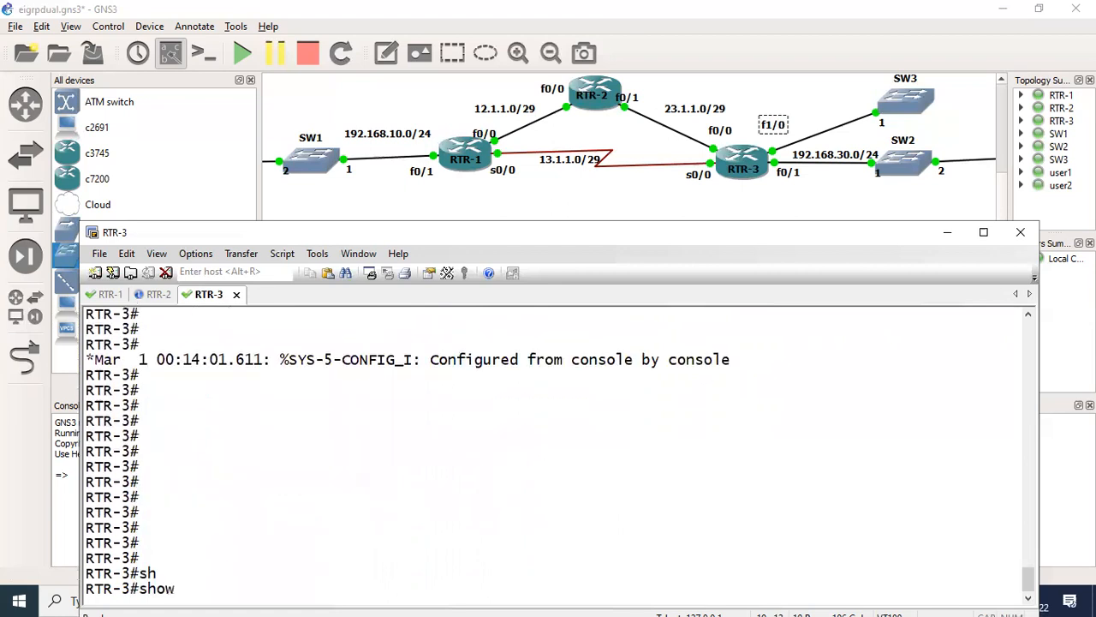
type("interfaces fastEthernet 1/0")
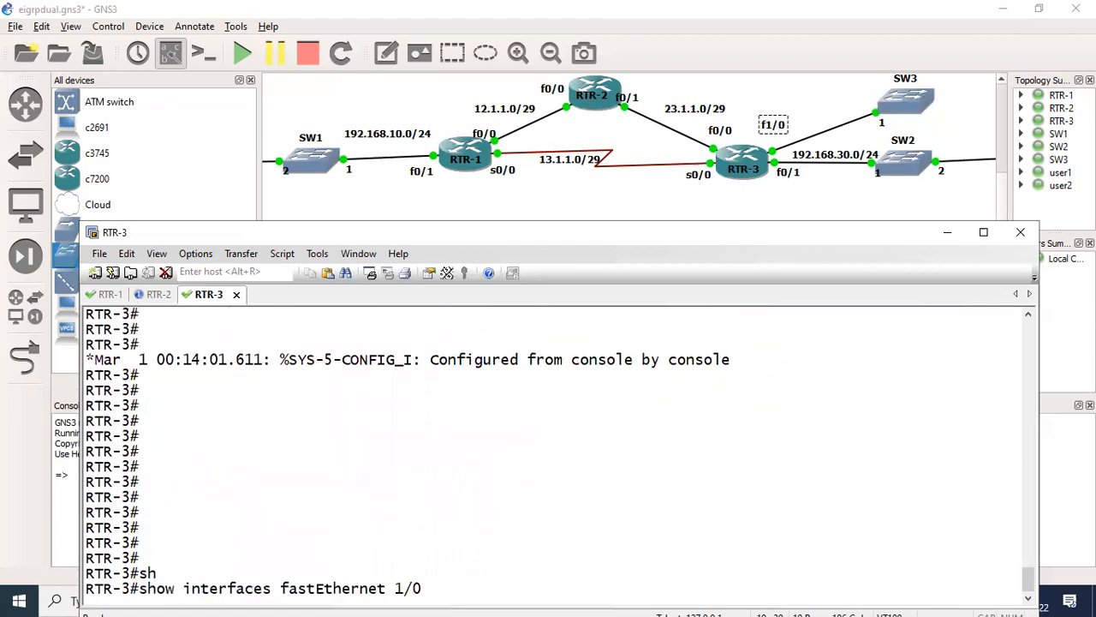
key("Return")
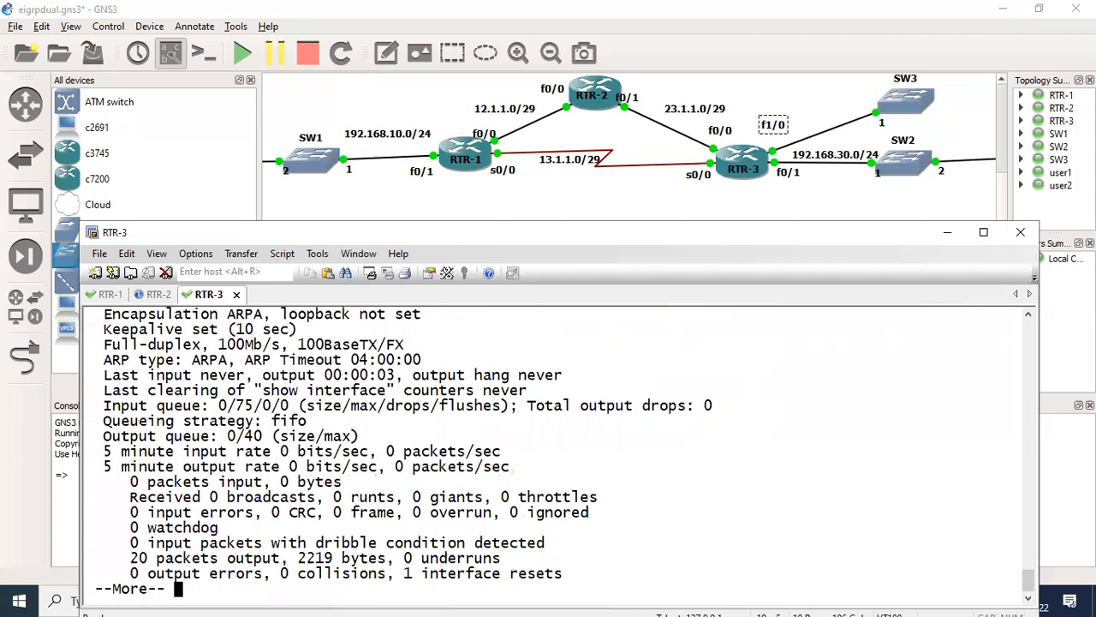
left_click(1026, 317)
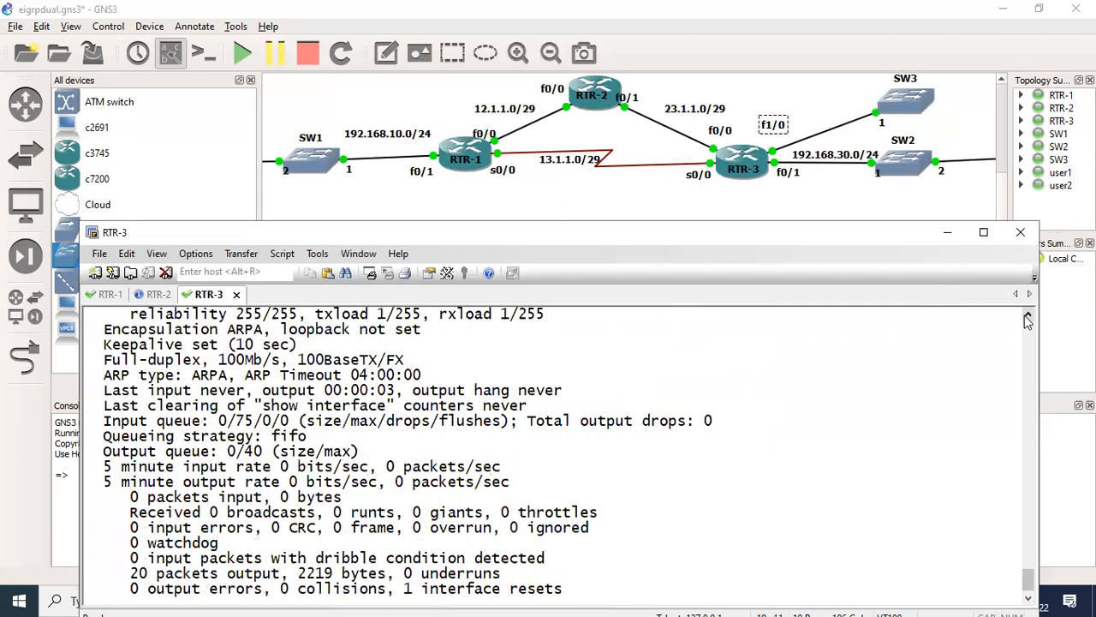
scroll(1018, 319, "up", 1)
left_click_drag(245, 359, 420, 362)
left_click_drag(434, 358, 539, 362)
key("ctrl+c")
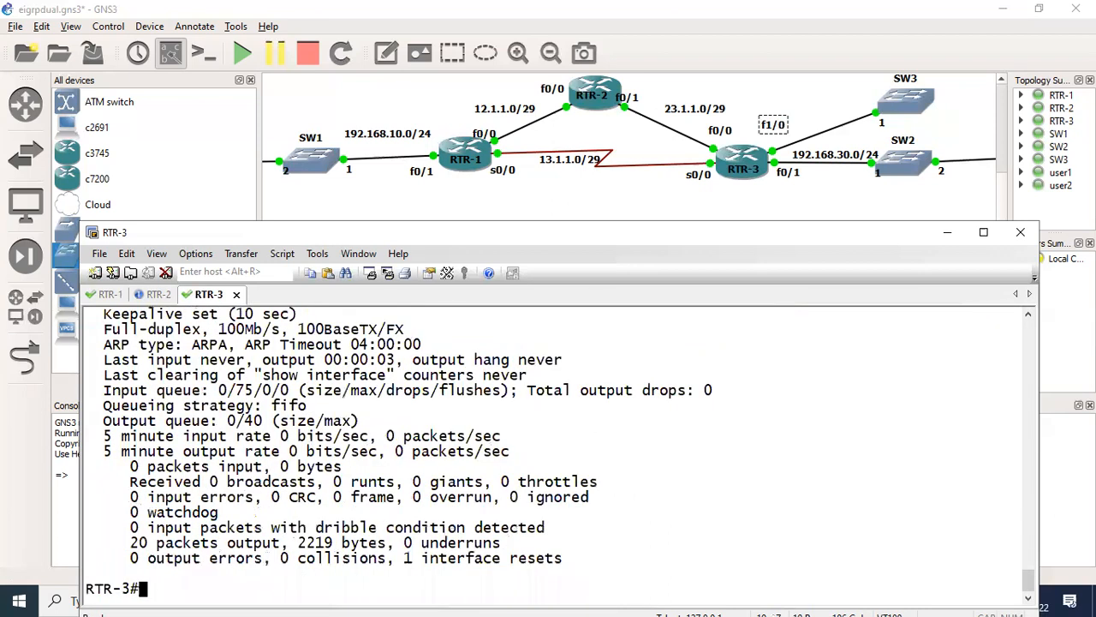
- Show the FastEthernet 0/1 interface details on RTR-3 and compare its bandwidth and delay values
key("Up")
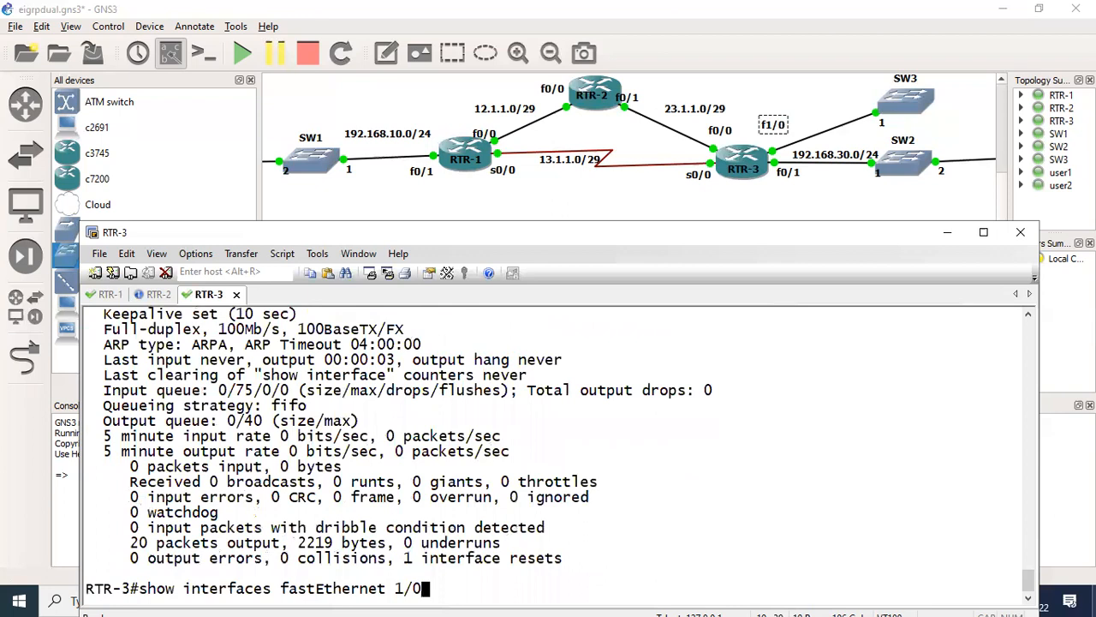
key("Left")
key("BackSpace")
key("BackSpace")
key("BackSpace")
type("0/1")
key("Return")
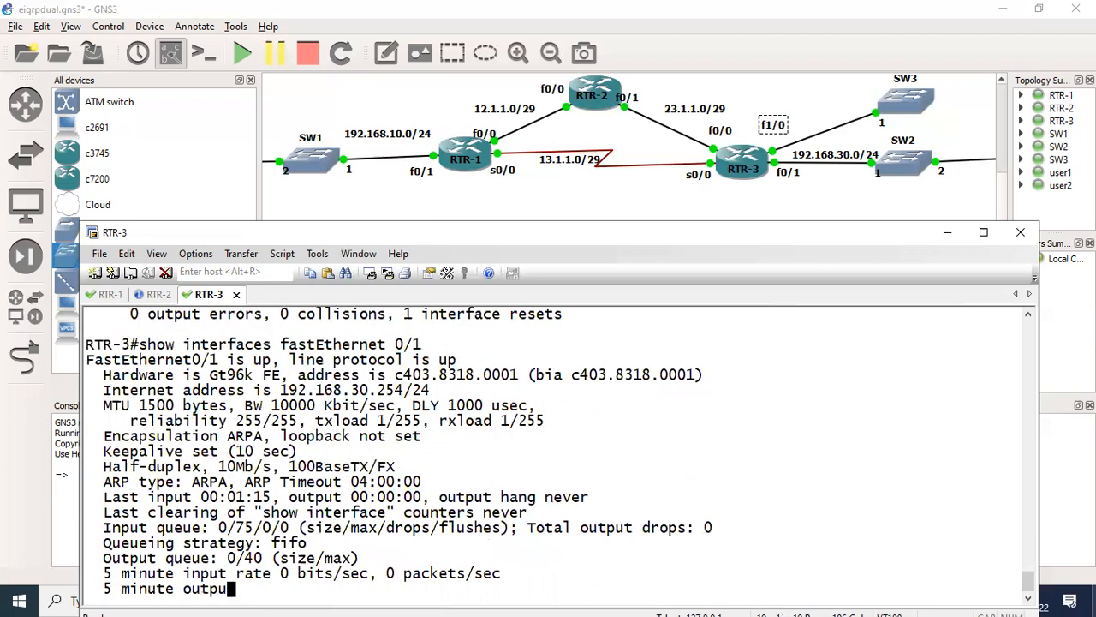
scroll(347, 363, "up", 1)
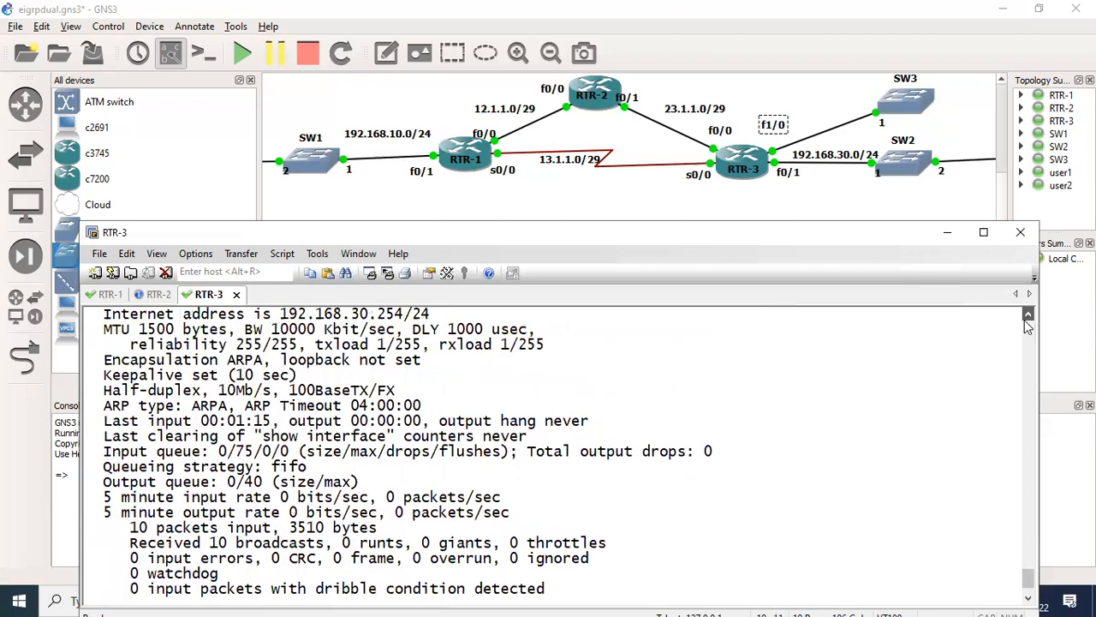
scroll(344, 357, "up", 1)
left_click_drag(276, 344, 424, 345)
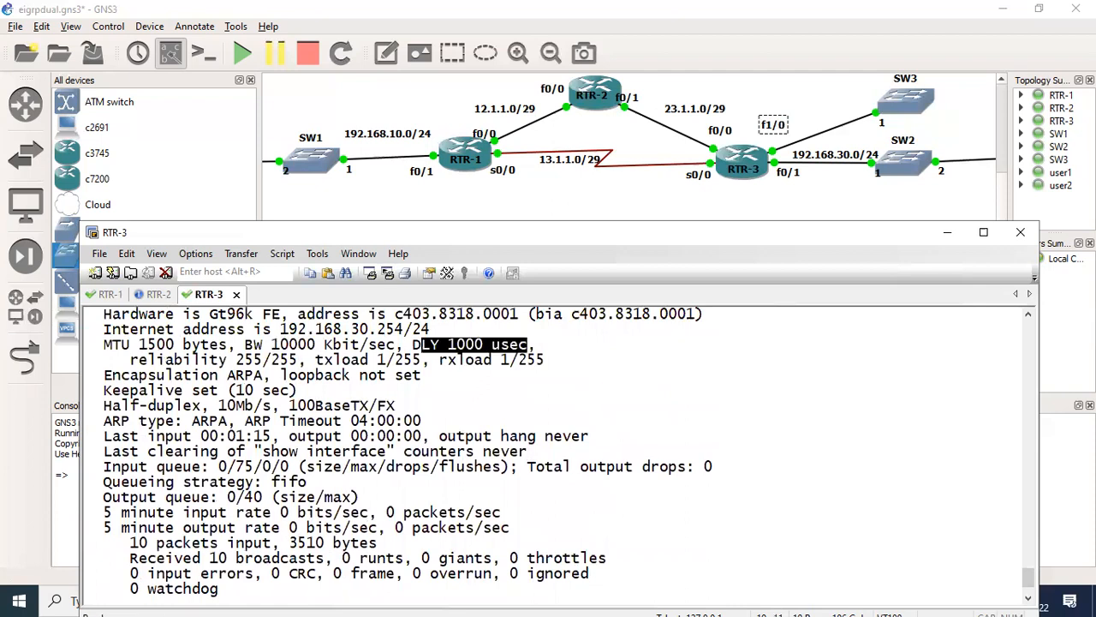
key("Return")
- Show the EIGRP topology entry for 192.168.31.0 on RTR-1
key("Return")
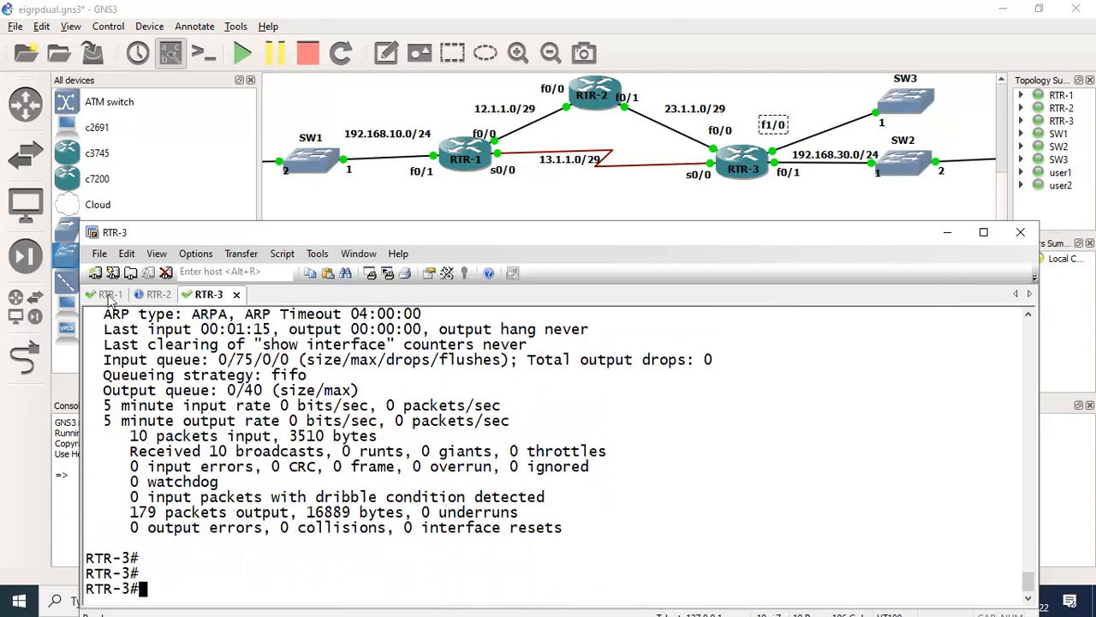
key("alt+1")
key("Return")
key("Return")
key("Up")
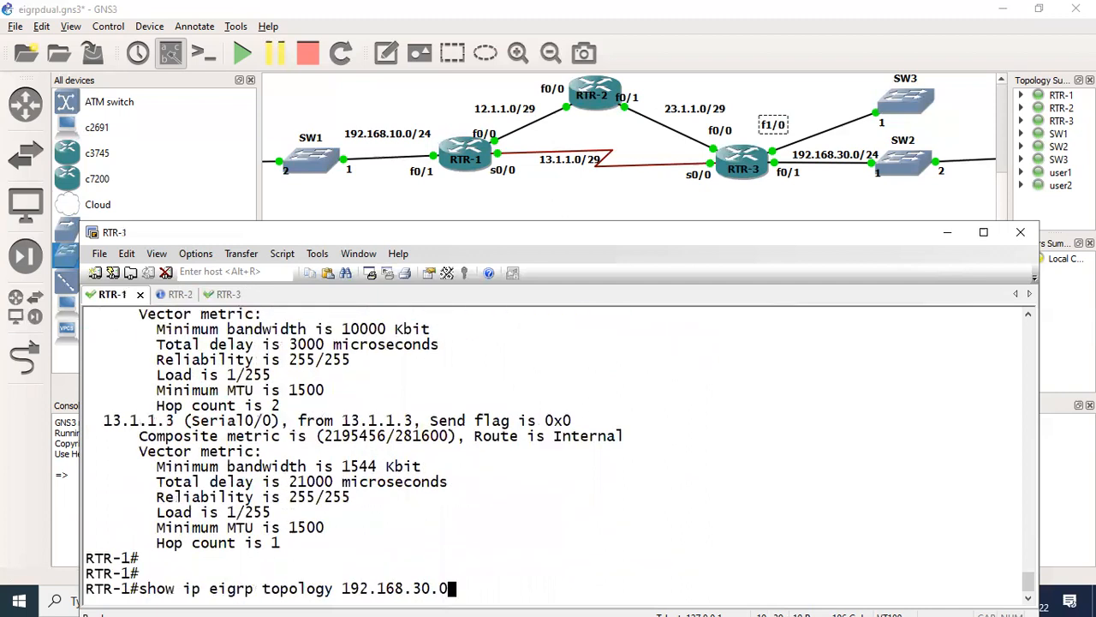
key("BackSpace")
key("BackSpace")
key("BackSpace")
type("1.0")
key("Return")
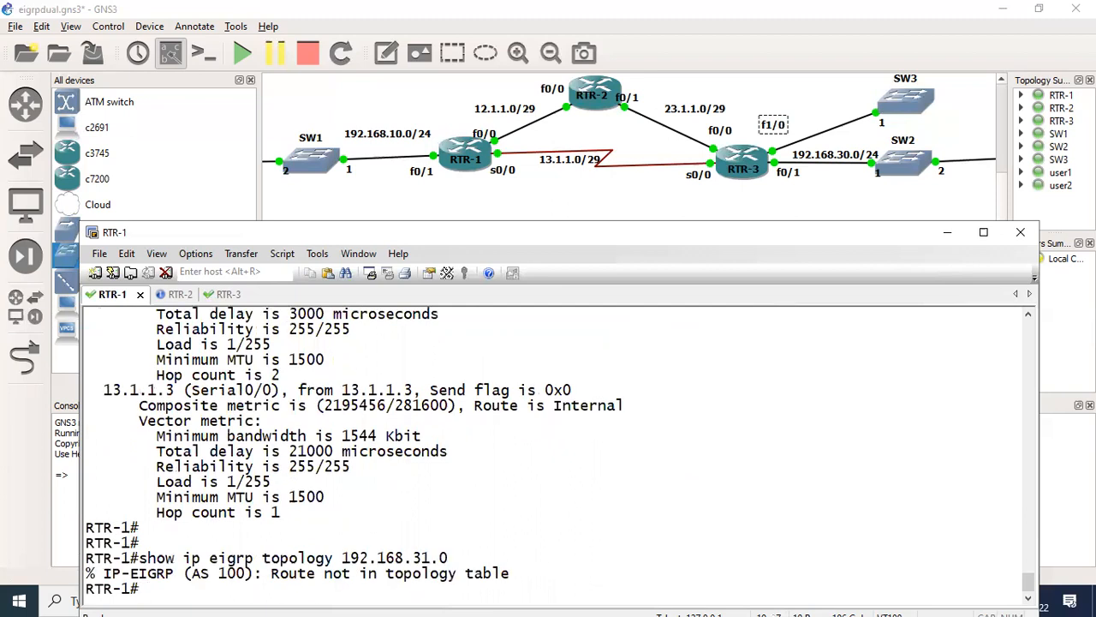
- Repeat the EIGRP topology query for 192.168.31.0 on RTR-1 twice
key("Up")
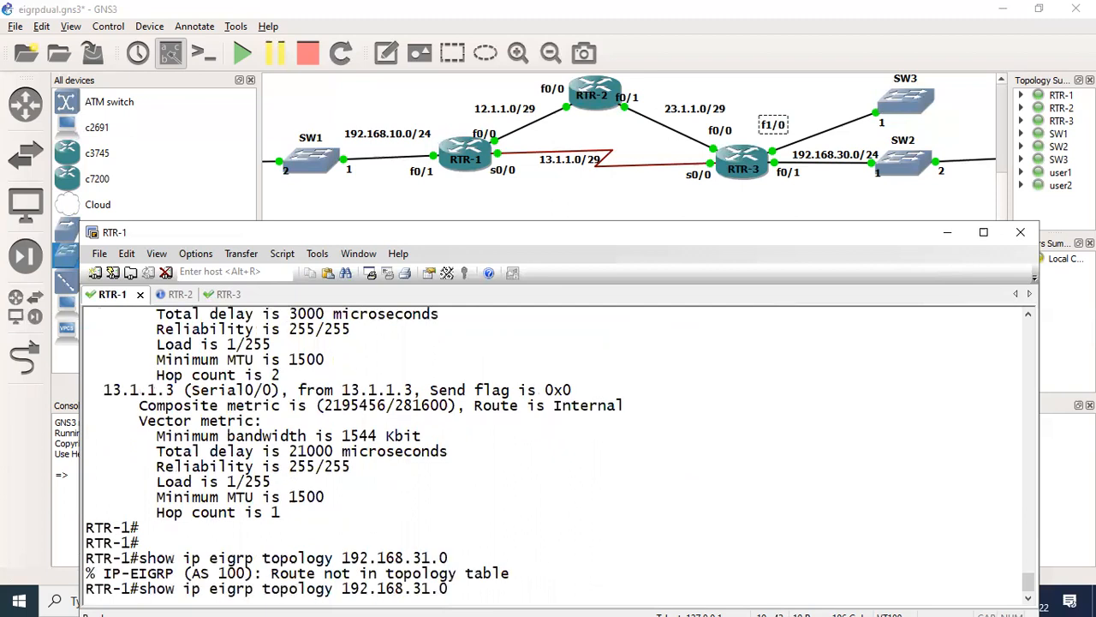
key("Return")
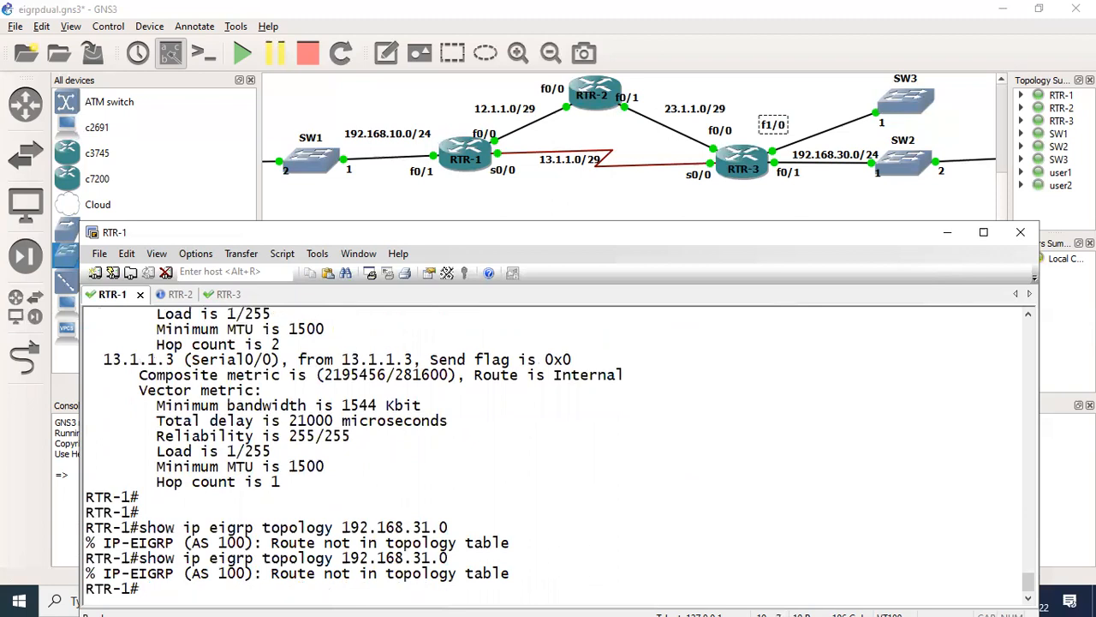
key("Up")
key("Return")
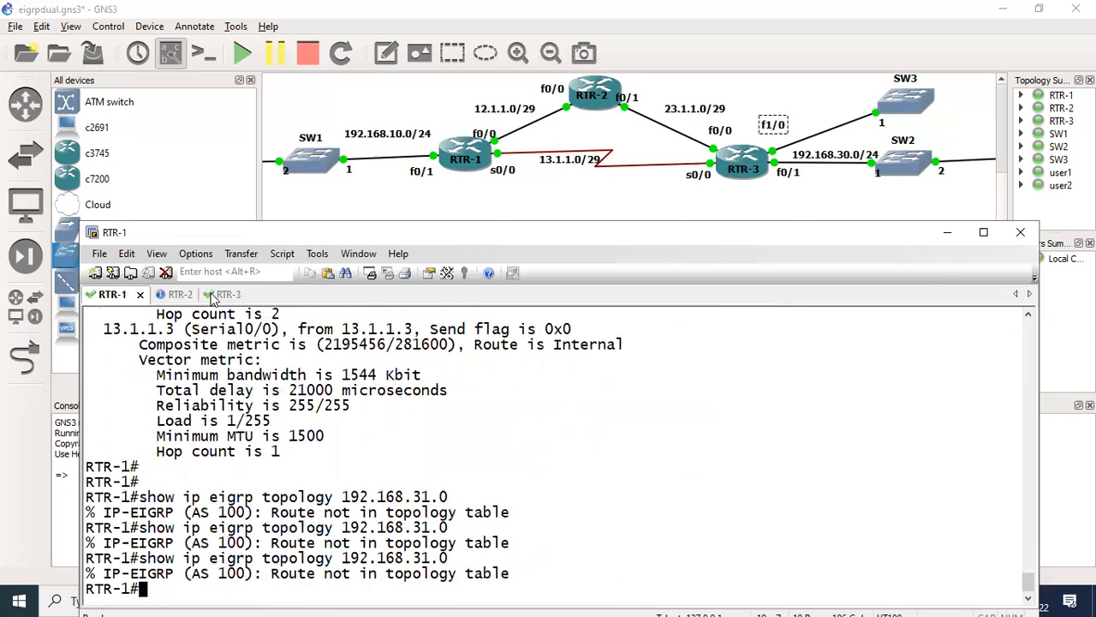
- List the interfaces taking part in EIGRP on RTR-3
left_click(224, 294)
key("Return")
key("Return")
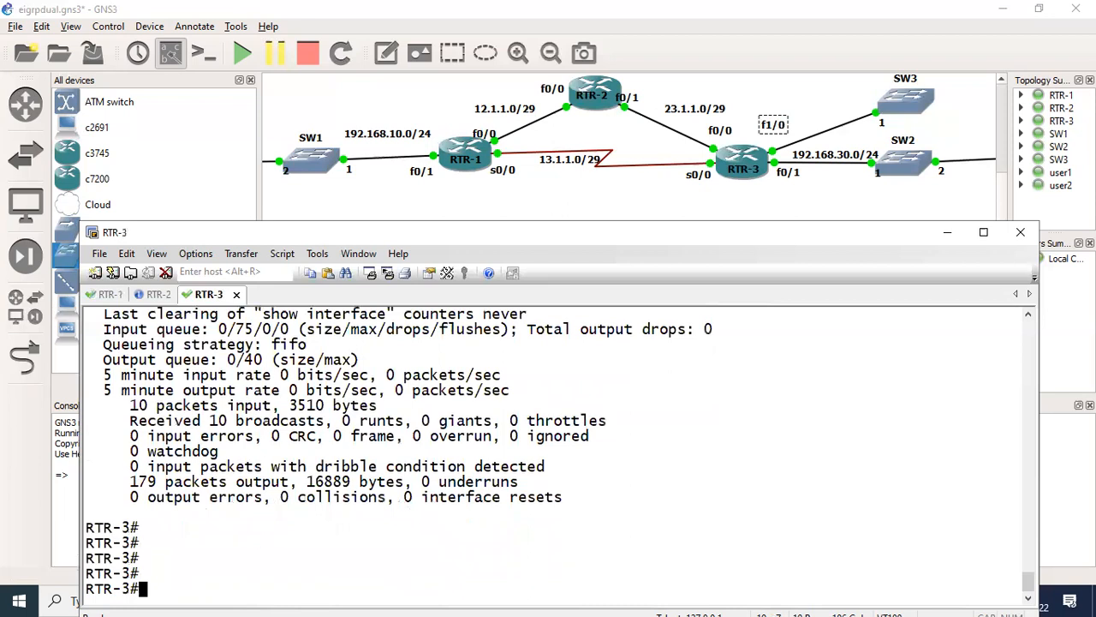
type("sh")
key("Tab")
type("ip ei")
key("Tab")
type("in")
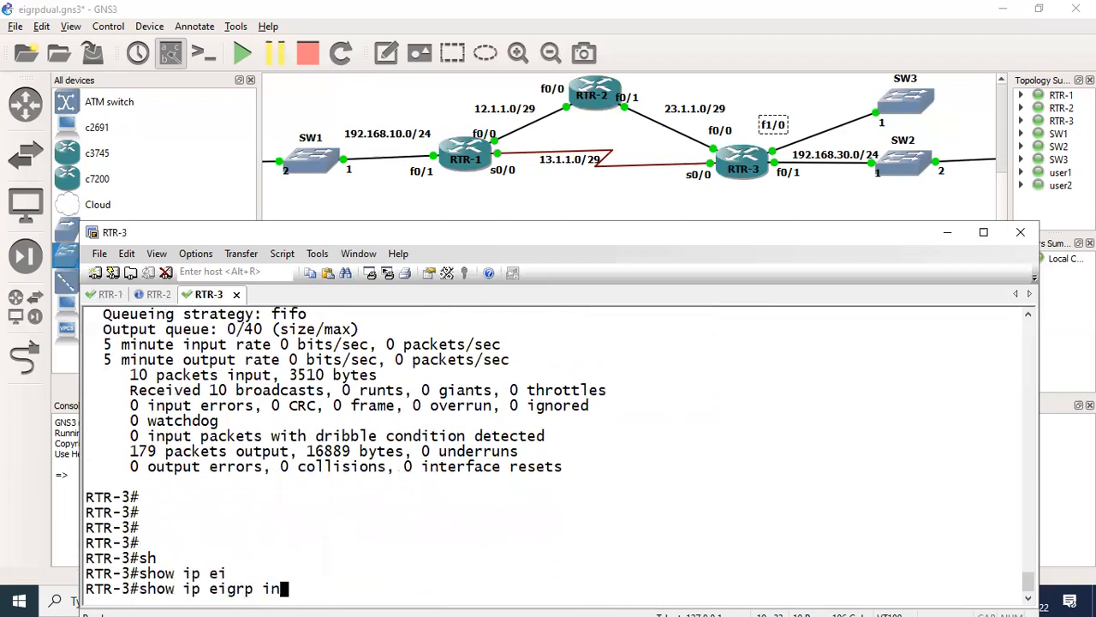
type("ter")
key("Tab")
type("br")
key("Tab")
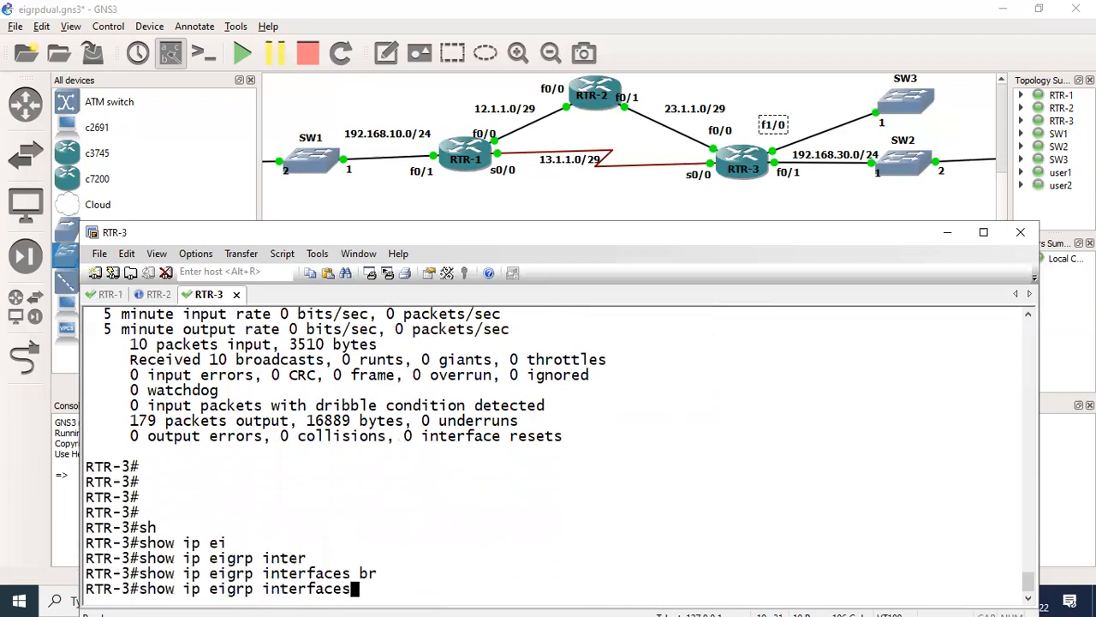
key("Return")
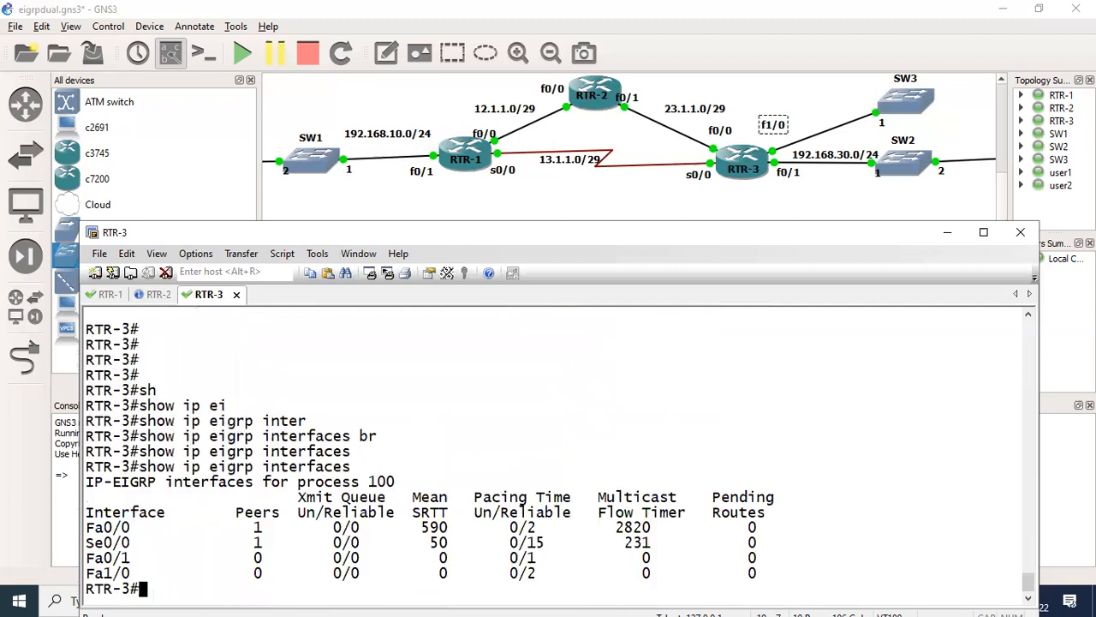
- Show the running configuration of FastEthernet 1/0 on RTR-3 and check its IP address
key("Return")
key("Return")
type("s")
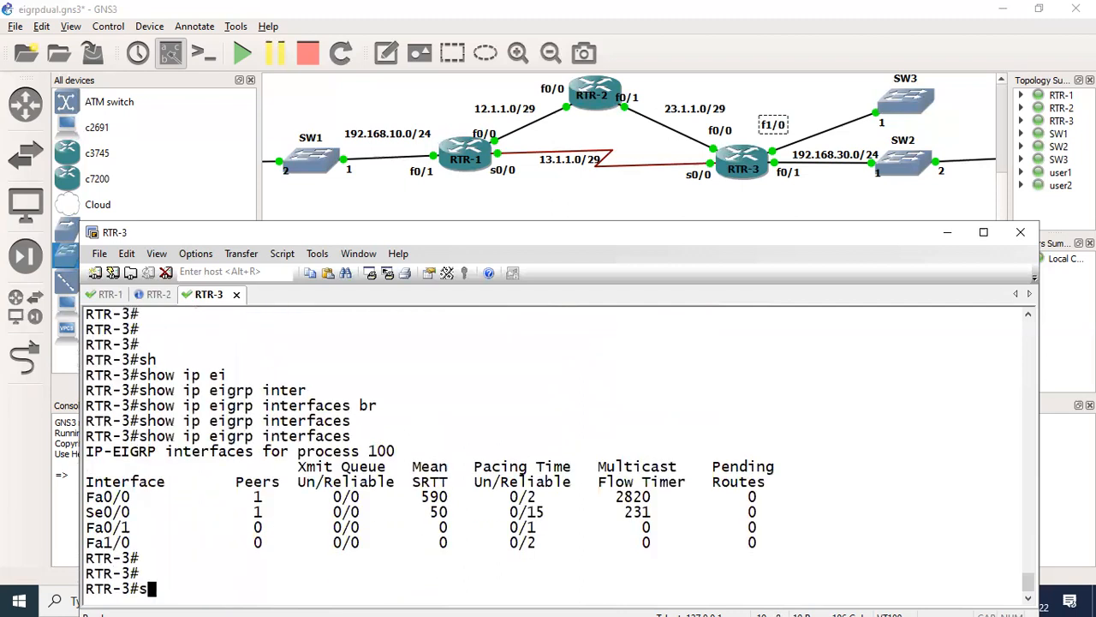
type("h")
key("Return")
type("show ru")
key("Tab")
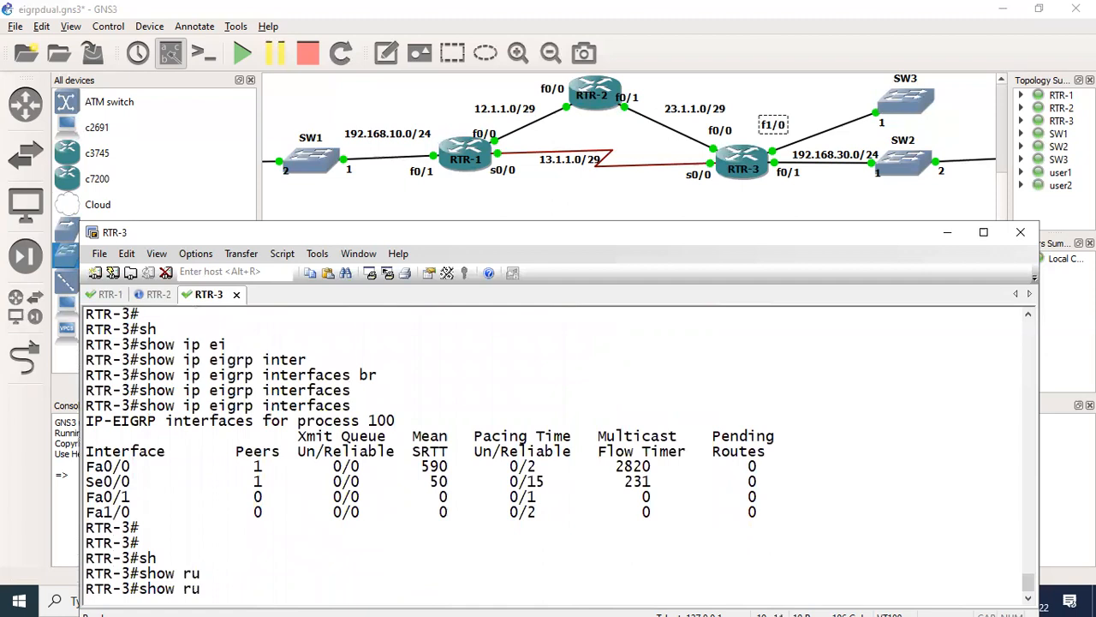
type("n")
key("Tab")
type("in")
key("Tab")
type("fig interface f")
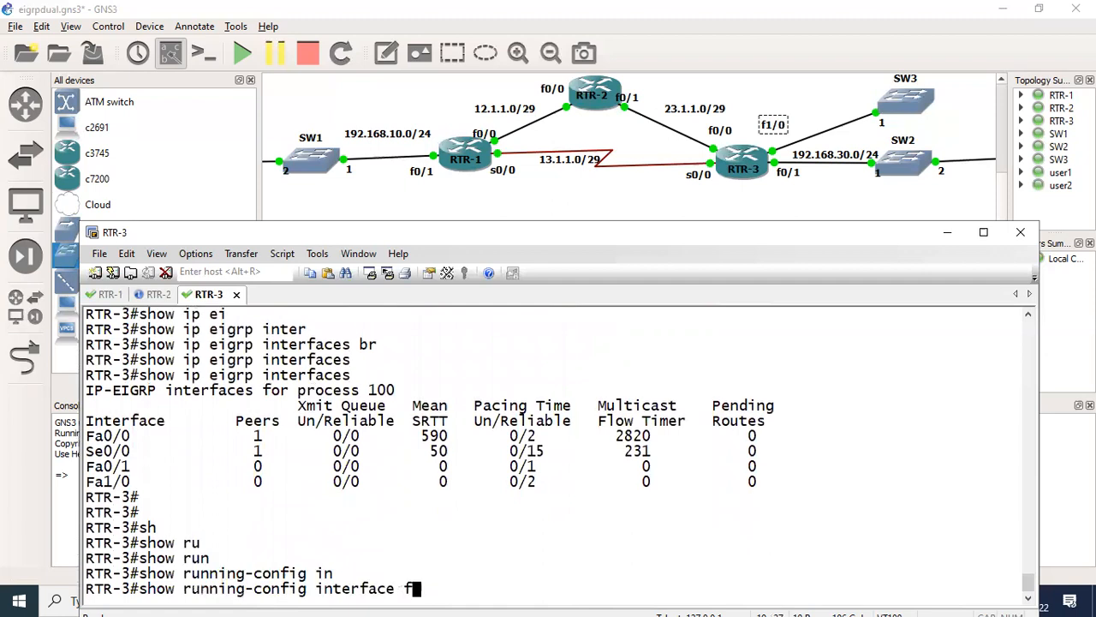
type("a")
key("Tab")
type("1/0")
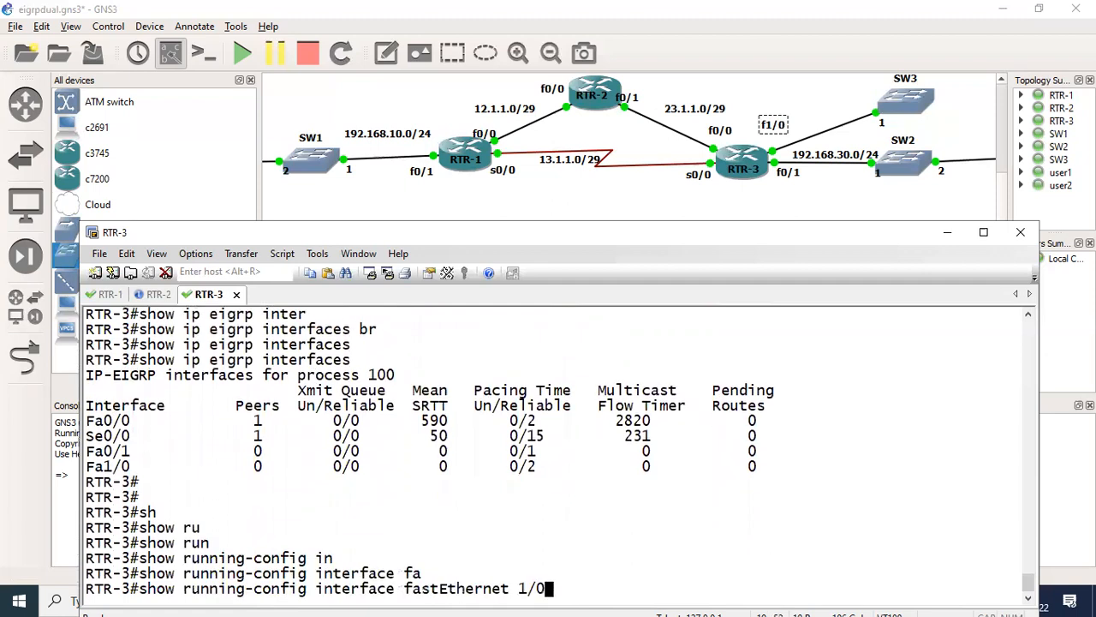
key("Return")
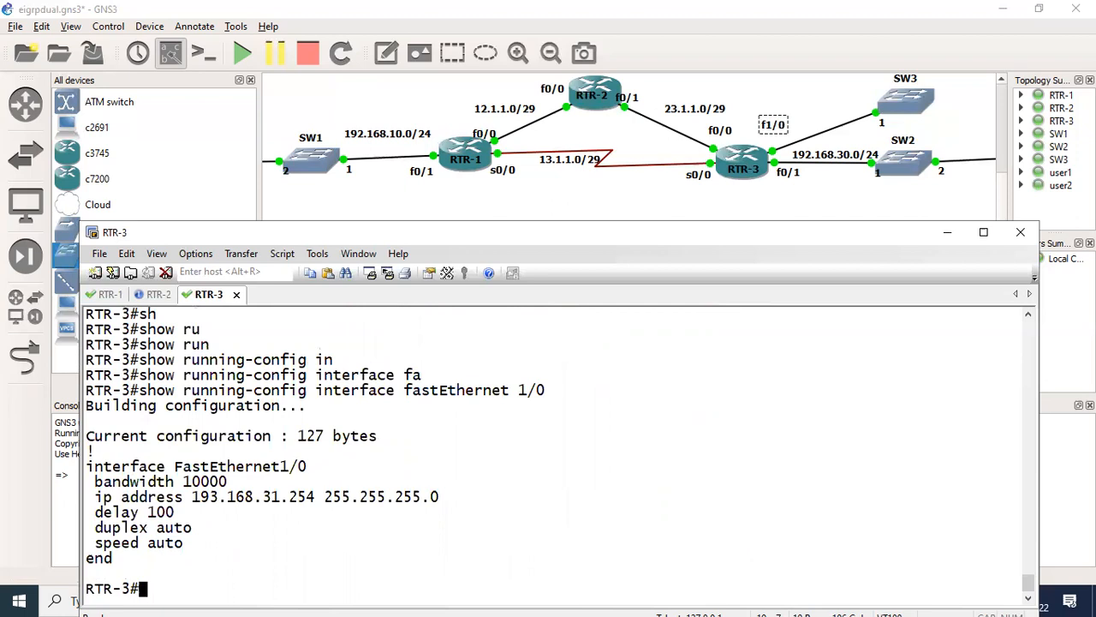
- Enter configuration mode for RTR-3's FastEthernet1/0 and remove the IP address 193.168.31.254 255.255.255.0
type("conf")
type(" t")
key("Return")
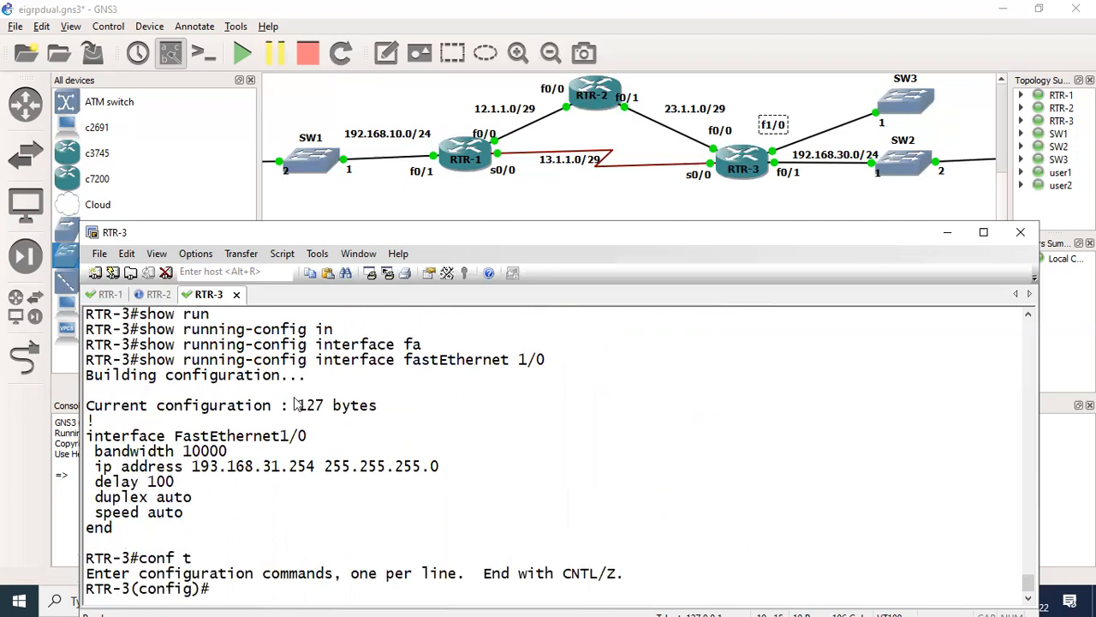
triple_click(276, 438)
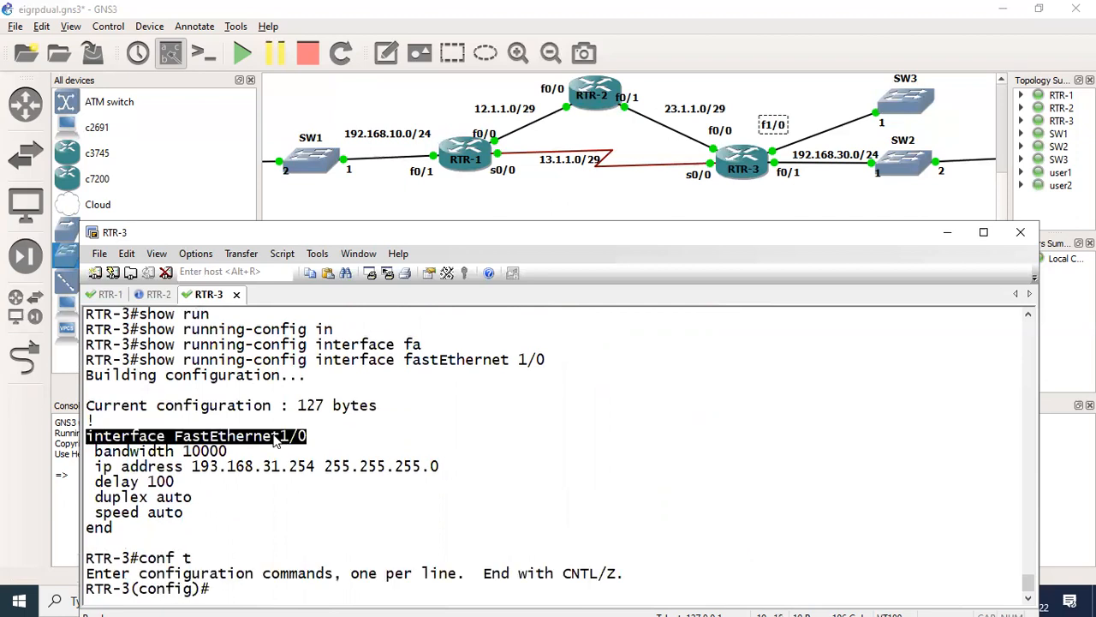
right_click(276, 438)
key("Return")
type("ig-if)#i")
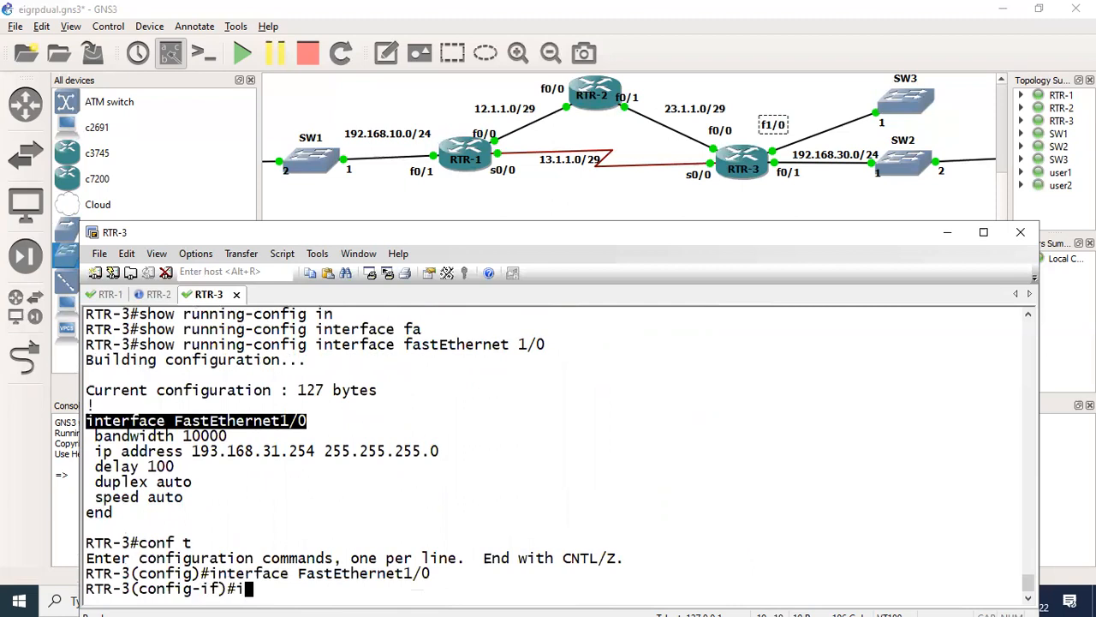
type("p")
key("BackSpace")
key("BackSpace")
type("no")
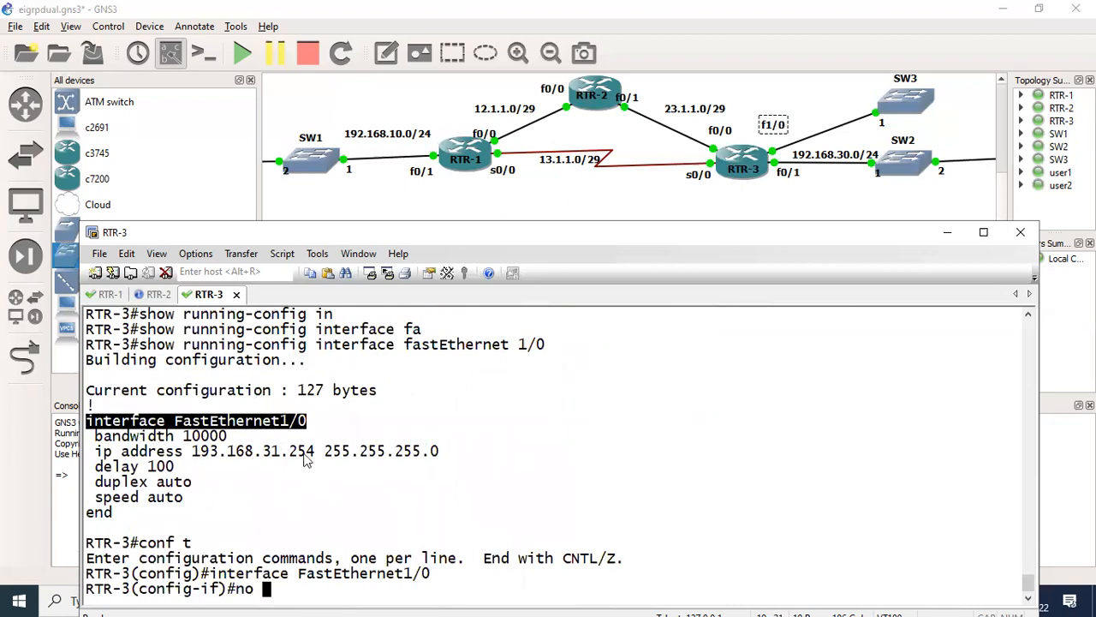
triple_click(306, 451)
right_click(306, 451)
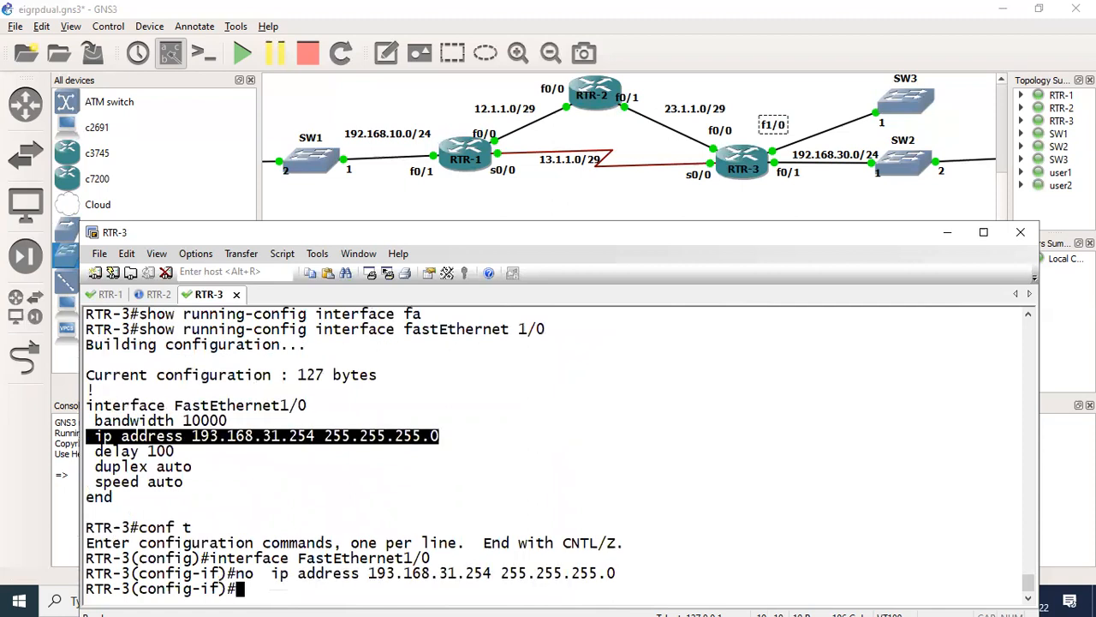
- Assign IP address 192.168.31.254 with mask 255.255.255.0 to FastEthernet1/0 and leave configuration mode
key("Up")
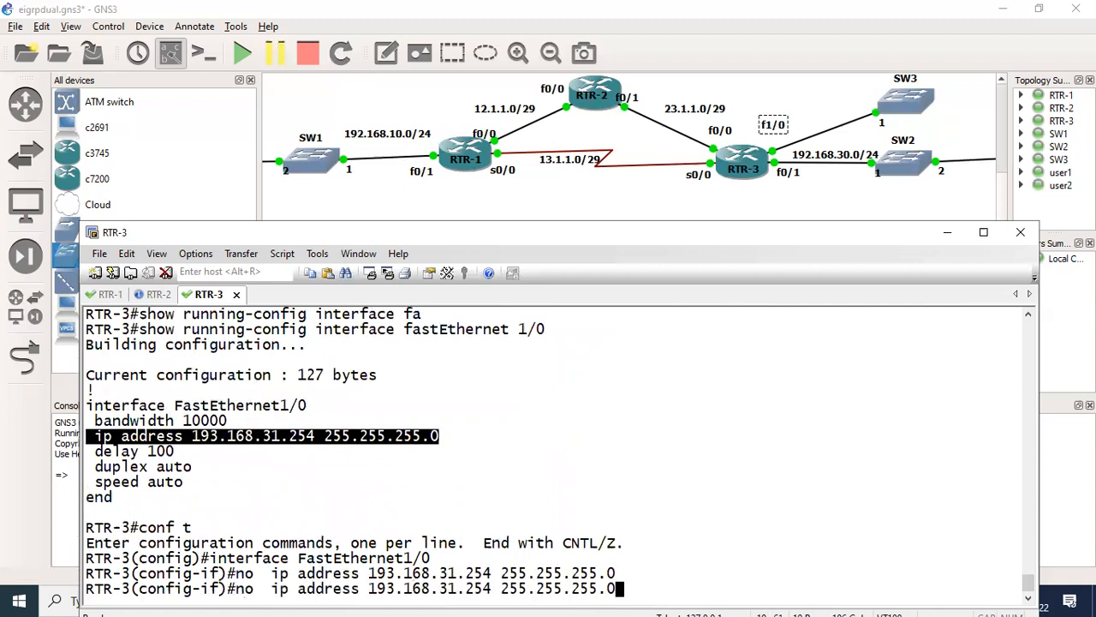
key("Left")
key("Left")
key("Left")
key("Left")
key("Left")
key("Left")
key("Left")
key("Left")
key("Left")
key("Left")
key("Left")
key("Left")
key("Left")
key("Left")
key("Left")
key("Left")
key("Left")
key("Left")
key("Left")
key("Left")
key("Left")
key("Left")
key("Left")
key("Left")
key("Left")
key("Left")
key("Left")
key("Left")
key("Left")
key("Left")
key("Left")
key("Left")
key("Left")
key("Left")
key("Left")
key("Left")
key("BackSpace")
key("BackSpace")
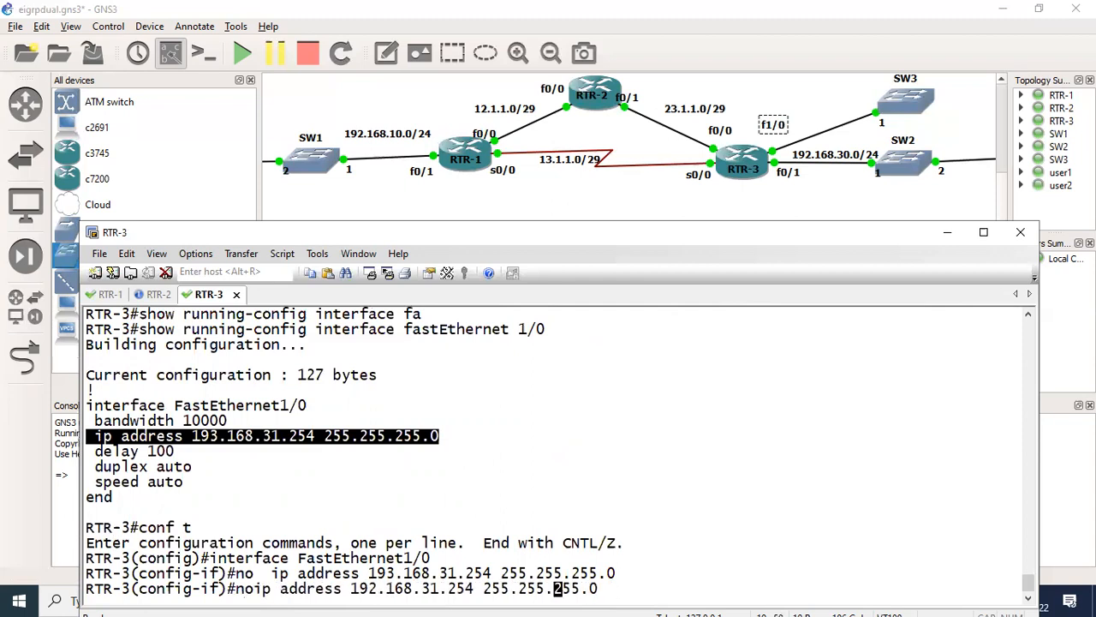
key("BackSpace")
key("BackSpace")
key("Return")
key("Return")
key("ctrl+z")
key("Return")
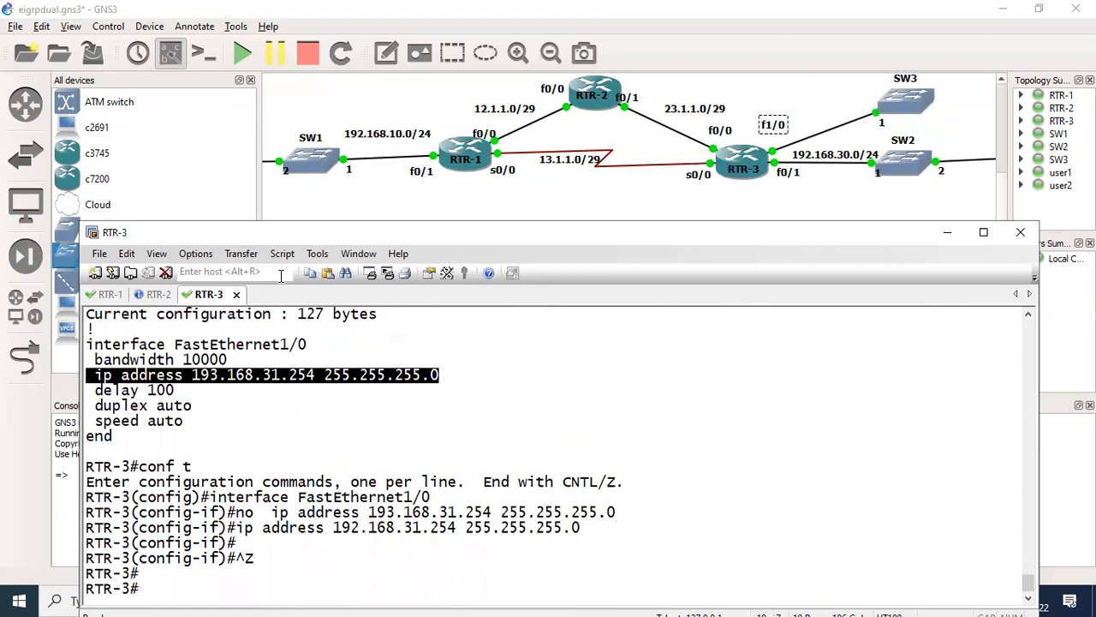
- Return to RTR-1 and show the EIGRP topology entry for 192.168.31.0 again
key("alt+1")
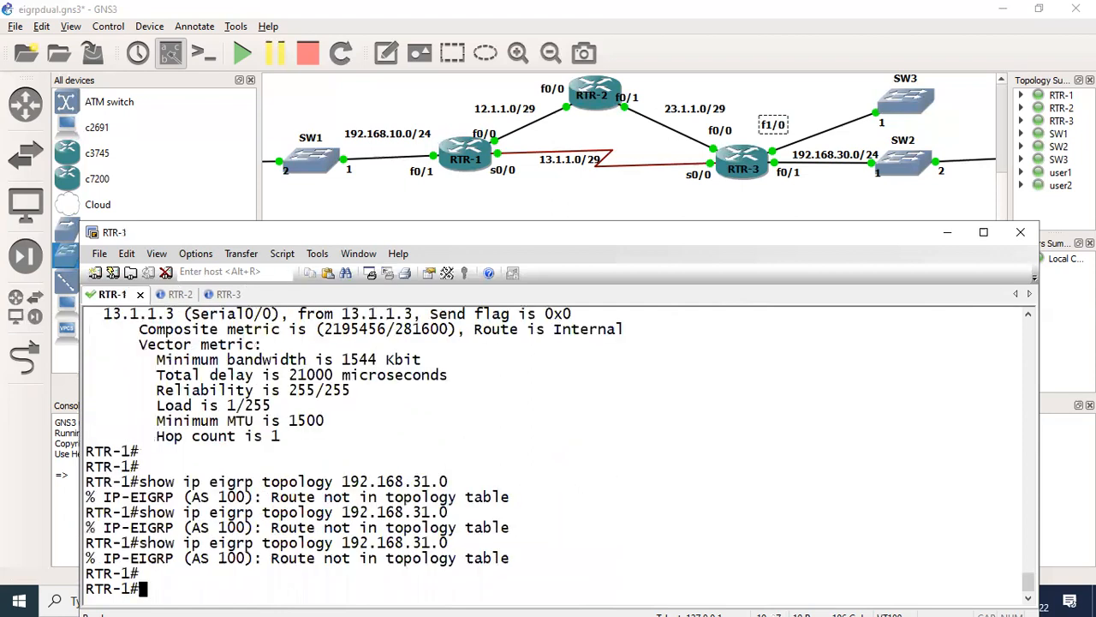
key("Return")
key("Return")
type("sh")
key("Tab")
type("ip")
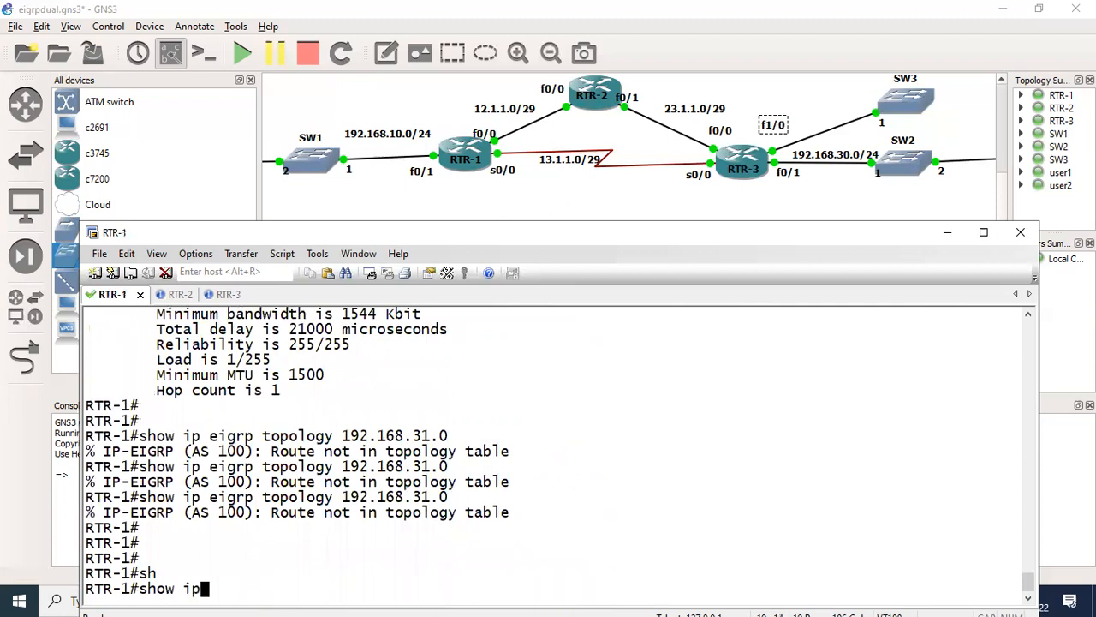
type(" ei")
key("Tab")
type("to")
key("Tab")
type("192.168.31.0")
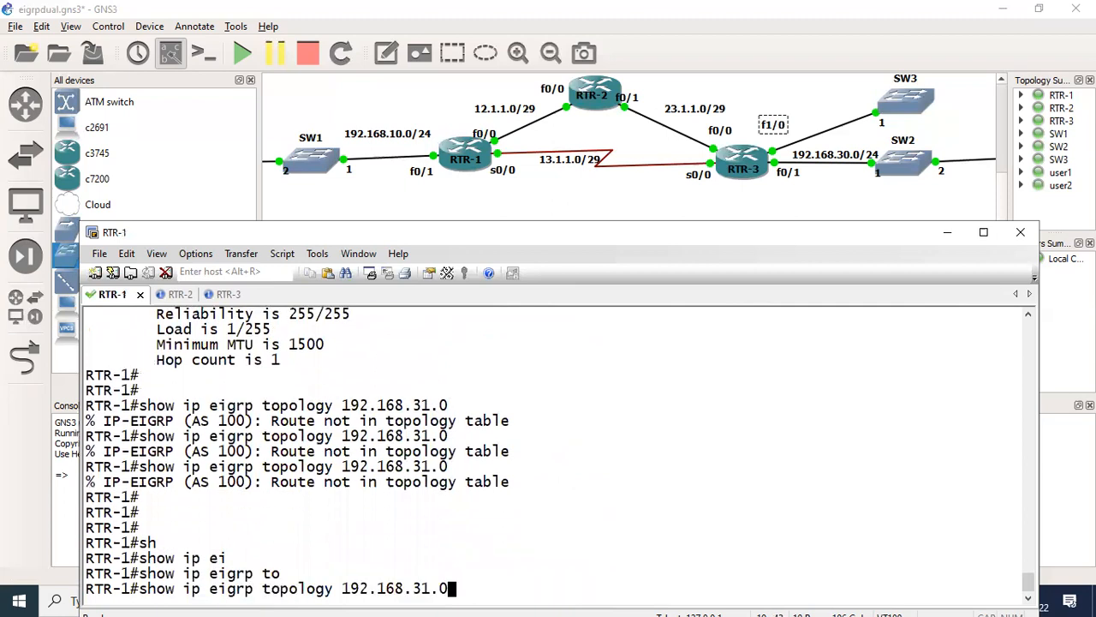
key("Return")
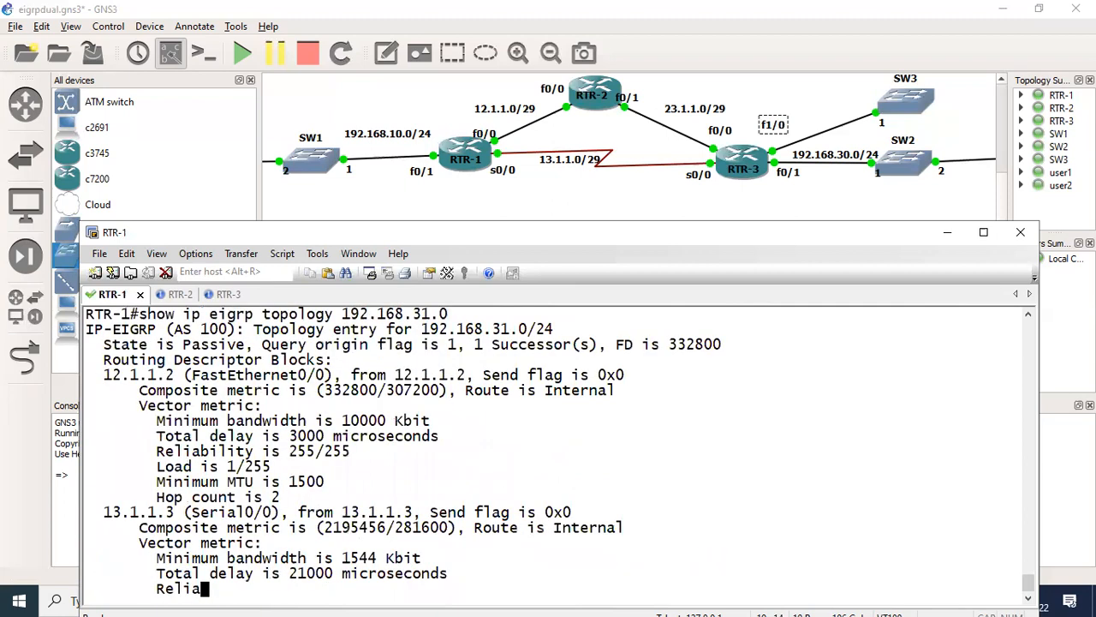
- Show the full EIGRP topology table on RTR-1
key("Return")
type("sh")
key("Tab")
type("ip ")
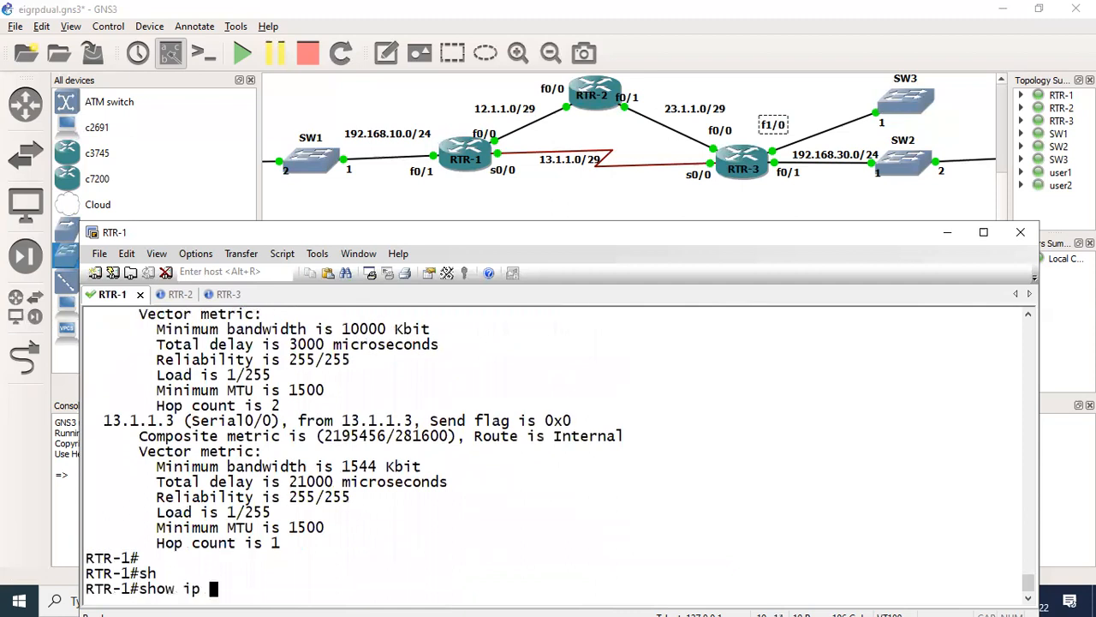
type("ei")
key("Tab")
type("to")
key("Tab")
key("Return")
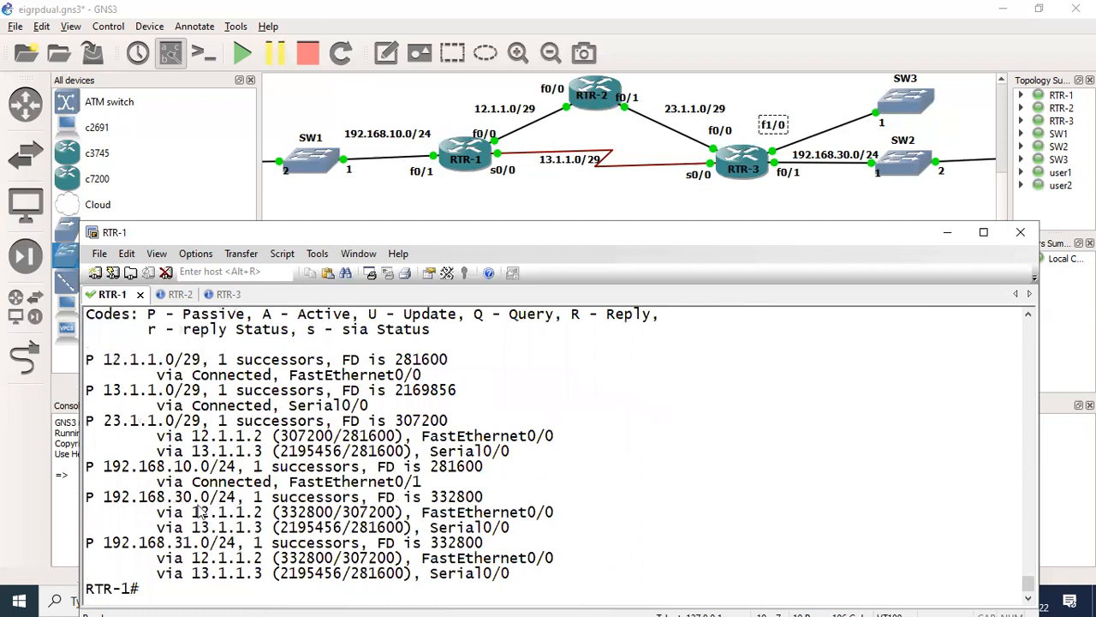
- Compare the path metrics of the 192.168.30.0/24 and 192.168.31.0/24 entries in RTR-1's topology table
double_click(232, 499)
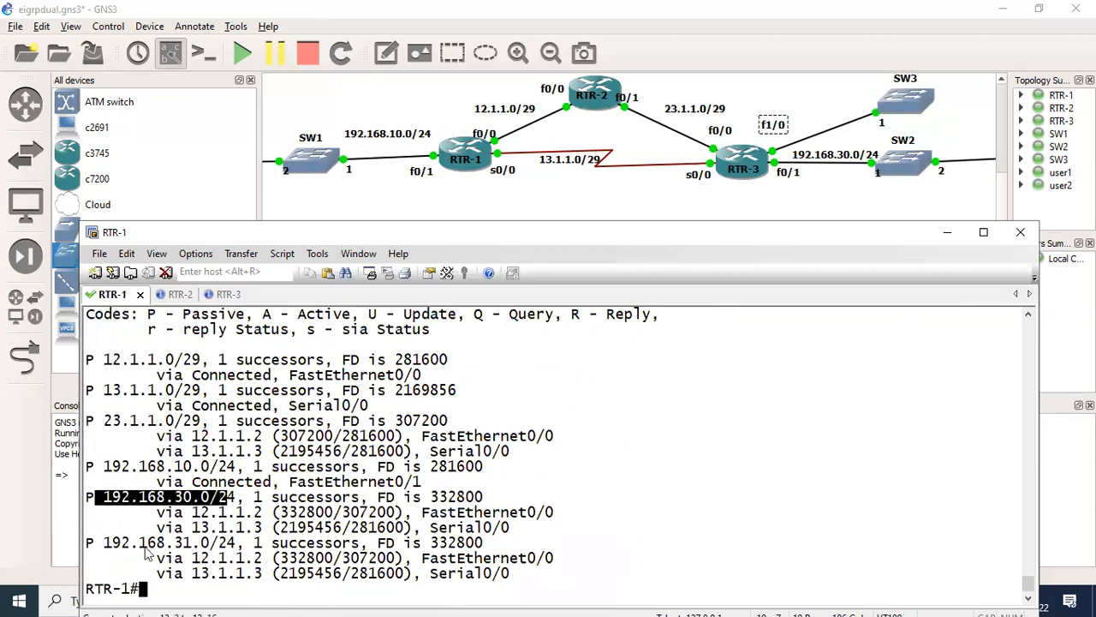
left_click_drag(104, 543, 149, 543)
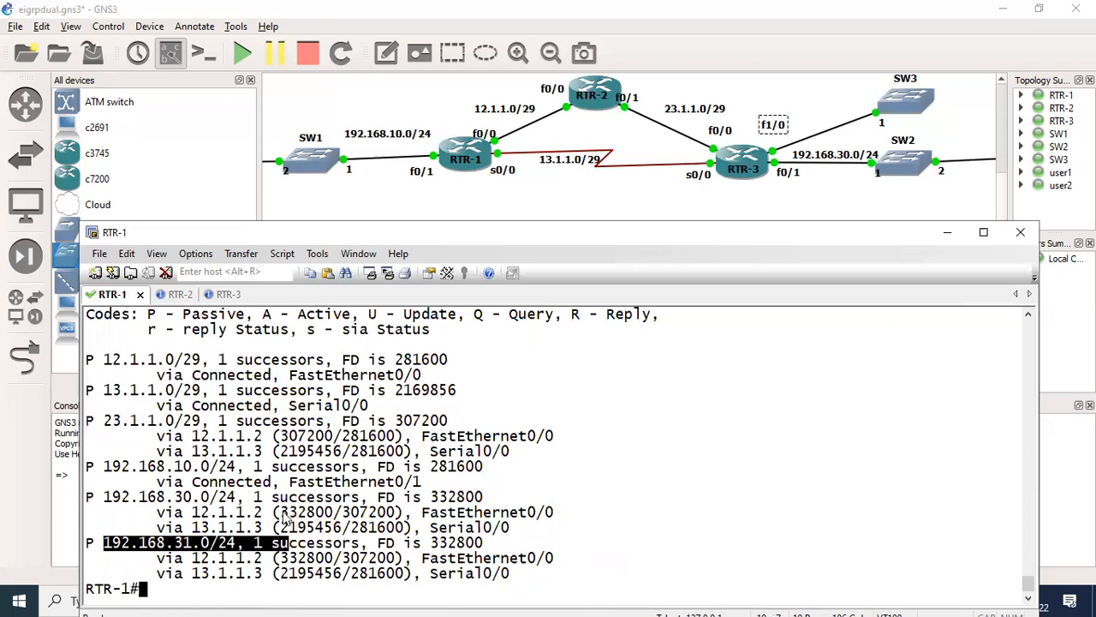
left_click_drag(272, 511, 341, 513)
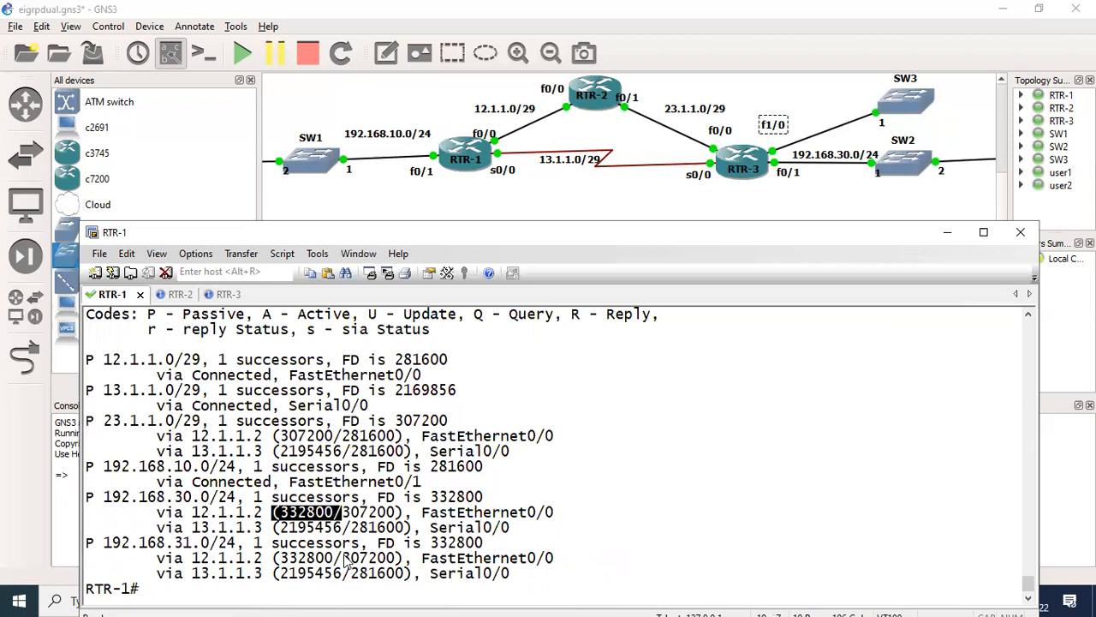
left_click_drag(280, 557, 351, 557)
left_click_drag(274, 512, 349, 528)
left_click_drag(376, 524, 368, 528)
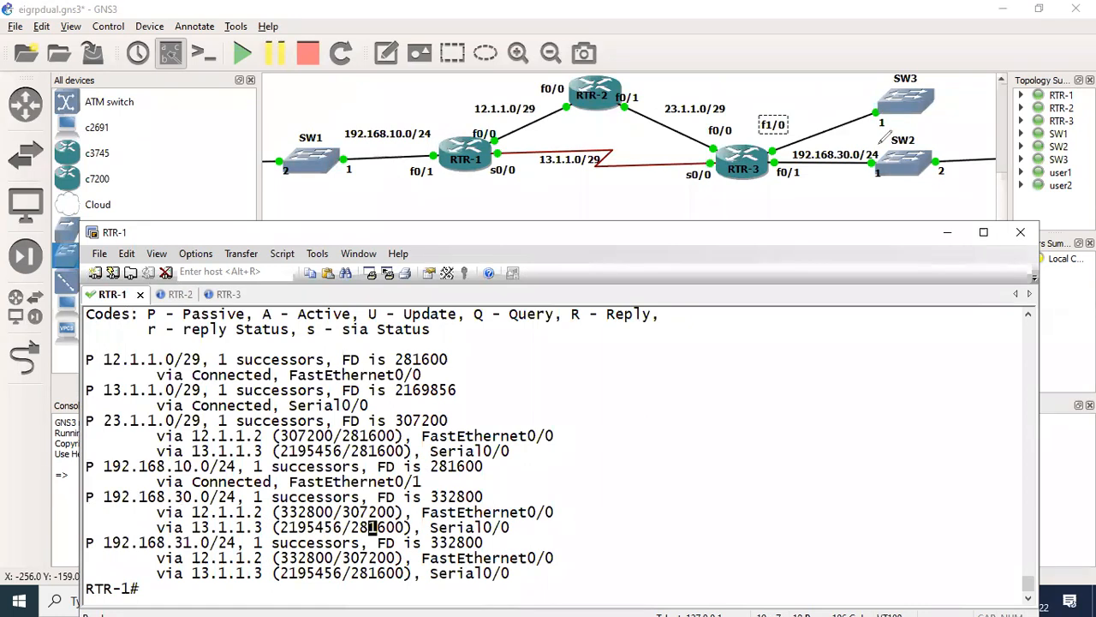
- Circle the 192.168.30.0/24 network on the diagram and mark both the serial path and the path through RTR-2 as "Best"
mouse_move(957, 152)
left_mouse_down()
mouse_move(790, 147)
mouse_move(823, 174)
mouse_move(948, 144)
left_mouse_up()
left_click_drag(807, 174, 954, 152)
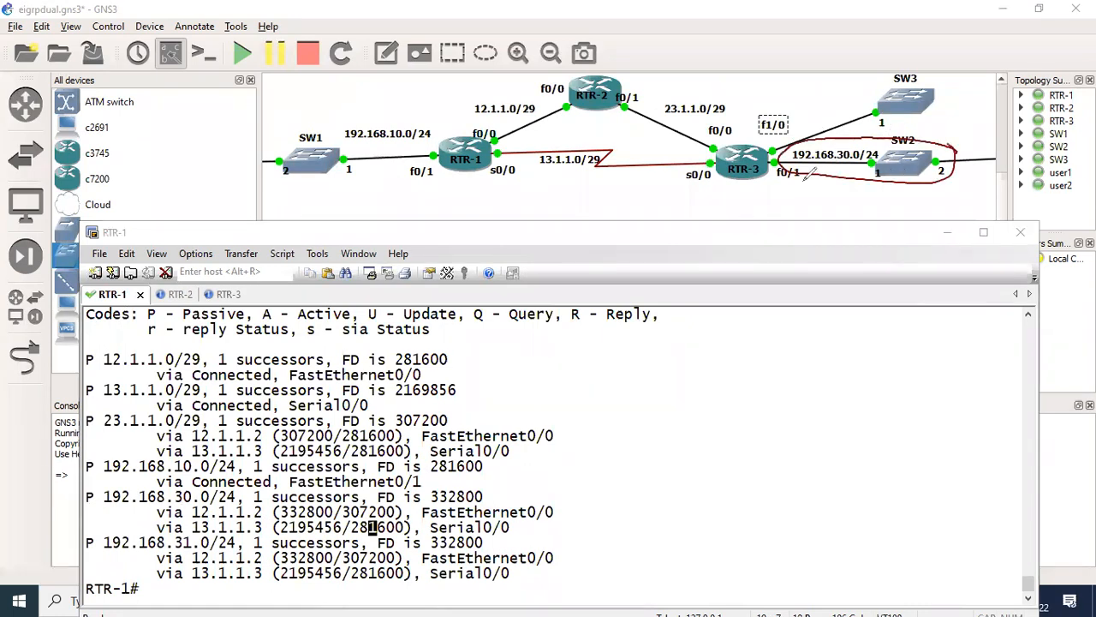
mouse_move(469, 177)
left_mouse_down()
mouse_move(720, 188)
mouse_move(733, 199)
left_mouse_up()
mouse_move(583, 200)
left_mouse_down()
mouse_move(627, 216)
mouse_move(651, 207)
left_mouse_up()
left_click_drag(490, 148, 732, 151)
left_click_drag(716, 139, 749, 138)
left_click_drag(611, 113, 613, 126)
mouse_move(641, 113)
left_mouse_down()
mouse_move(620, 126)
mouse_move(665, 130)
left_mouse_up()
left_click_drag(653, 116, 675, 112)
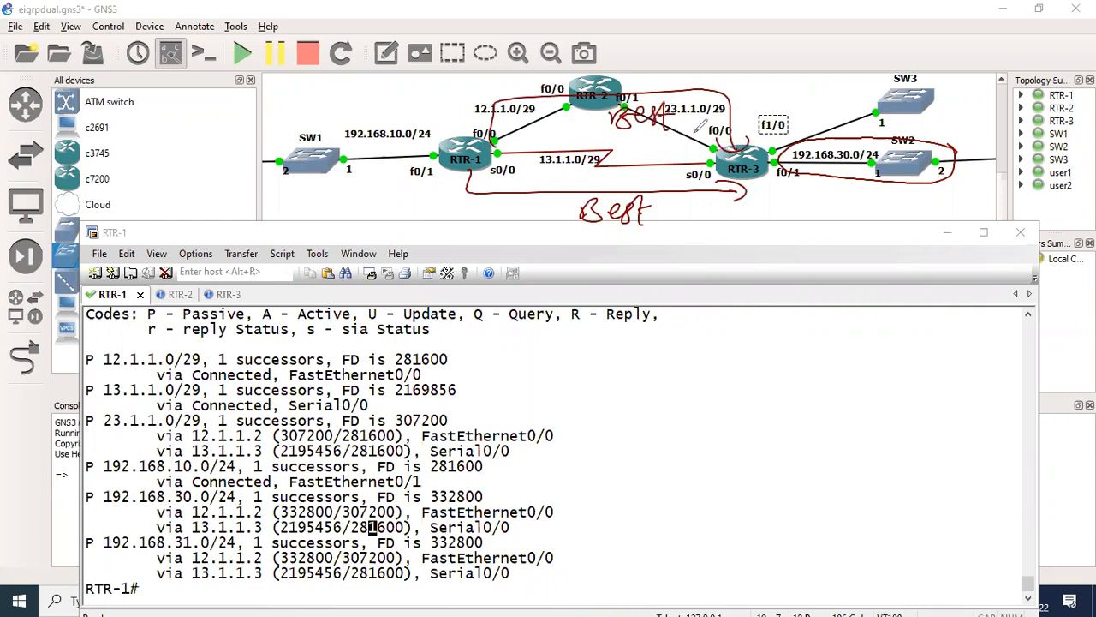
left_click_drag(612, 137, 693, 133)
- Write "Same" beside the upper and lower RTR-1 to RTR-3 paths and underline the lower note
left_click_drag(447, 84, 431, 105)
left_click_drag(451, 94, 516, 84)
mouse_move(433, 213)
left_mouse_down()
mouse_move(452, 206)
mouse_move(507, 220)
left_mouse_up()
left_click_drag(425, 250, 531, 241)
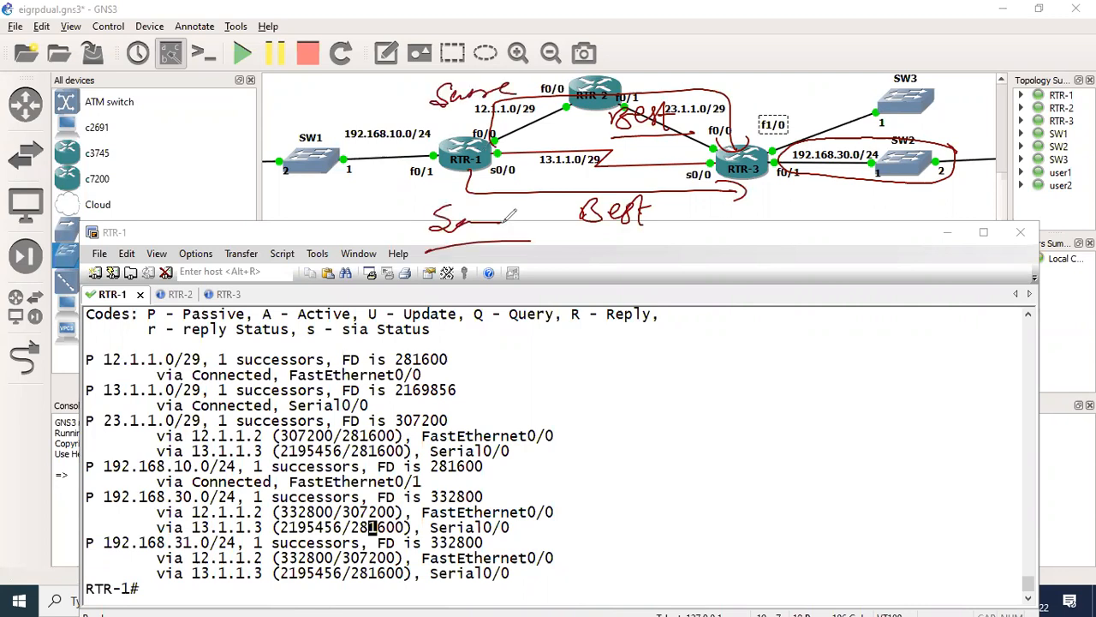
- Clear the handwritten annotations from the screen and return to RTR-1's console prompt
key("ctrl+z")
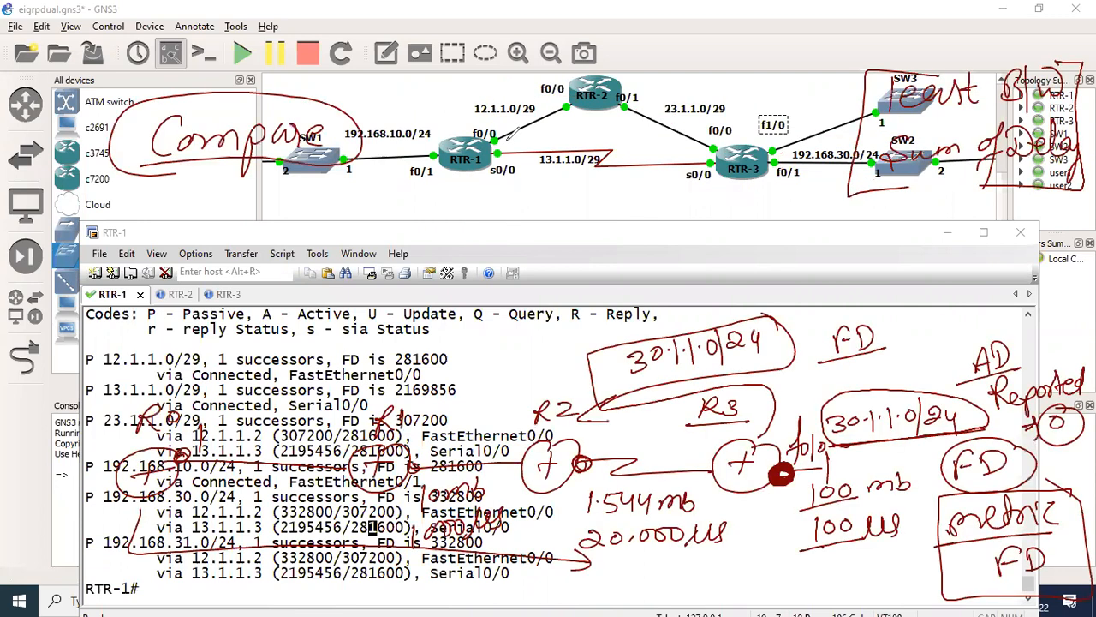
left_click(134, 301)
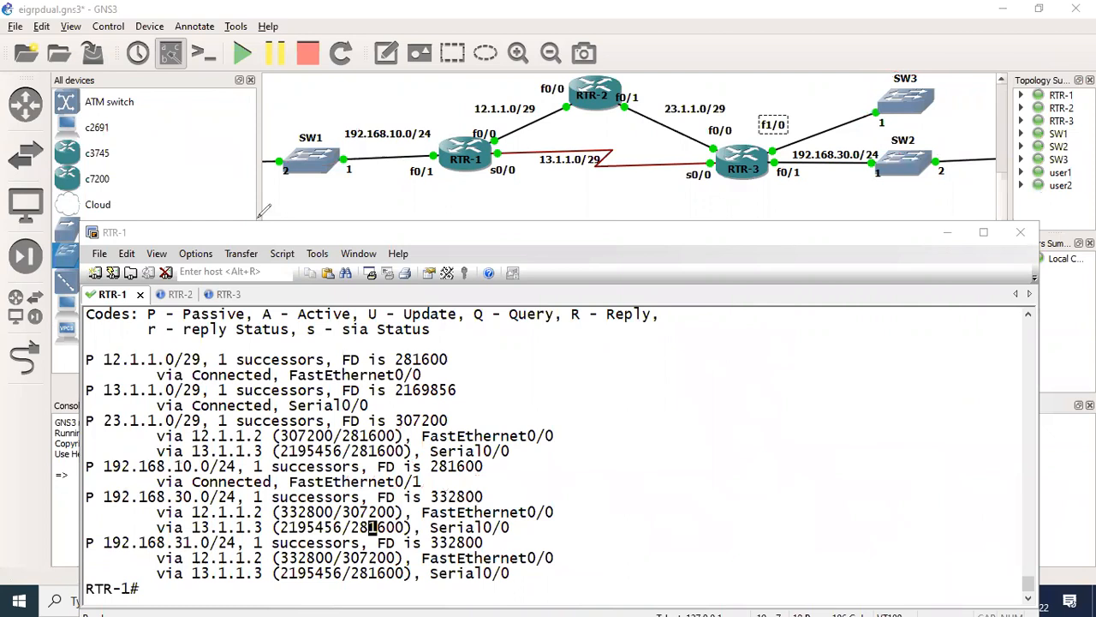
left_click(372, 527)
key("Return")
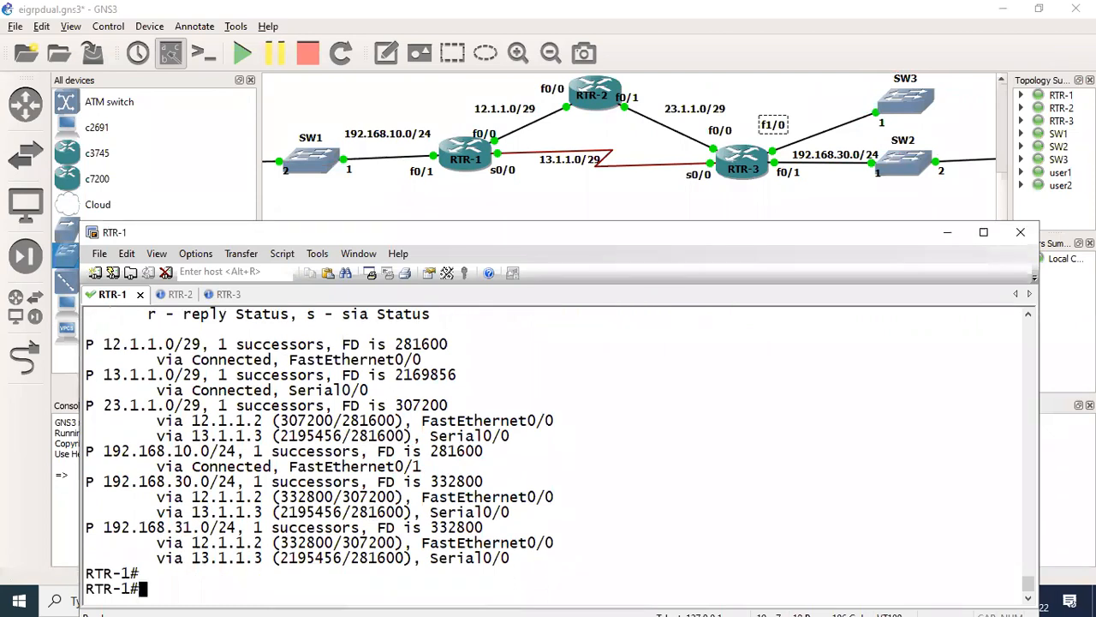
- Show RTR-1's detailed EIGRP topology entry for 192.168.30.0 with show ip eigrp topology 192.168.30.0
key("Return")
type("sh")
key("Tab")
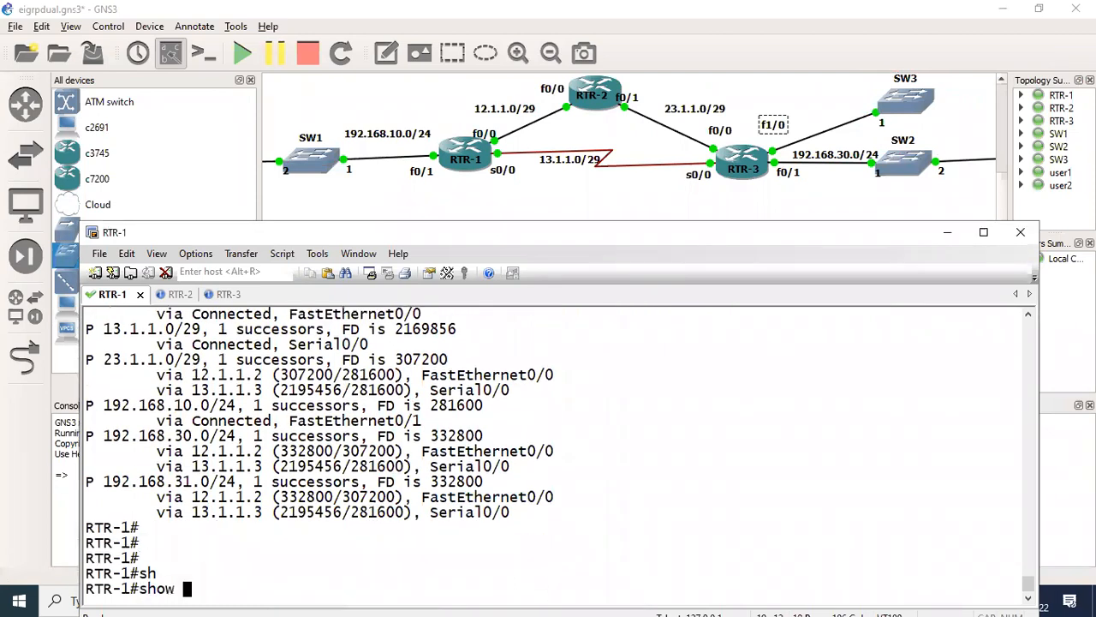
type("ip ei")
key("Tab")
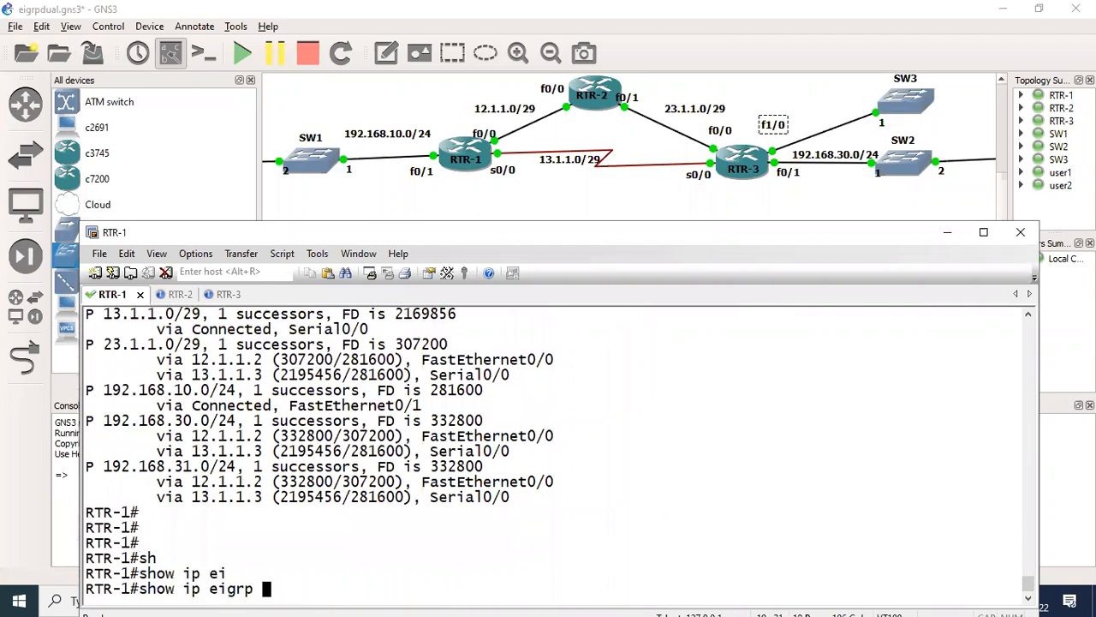
type("to")
key("Tab")
type("1")
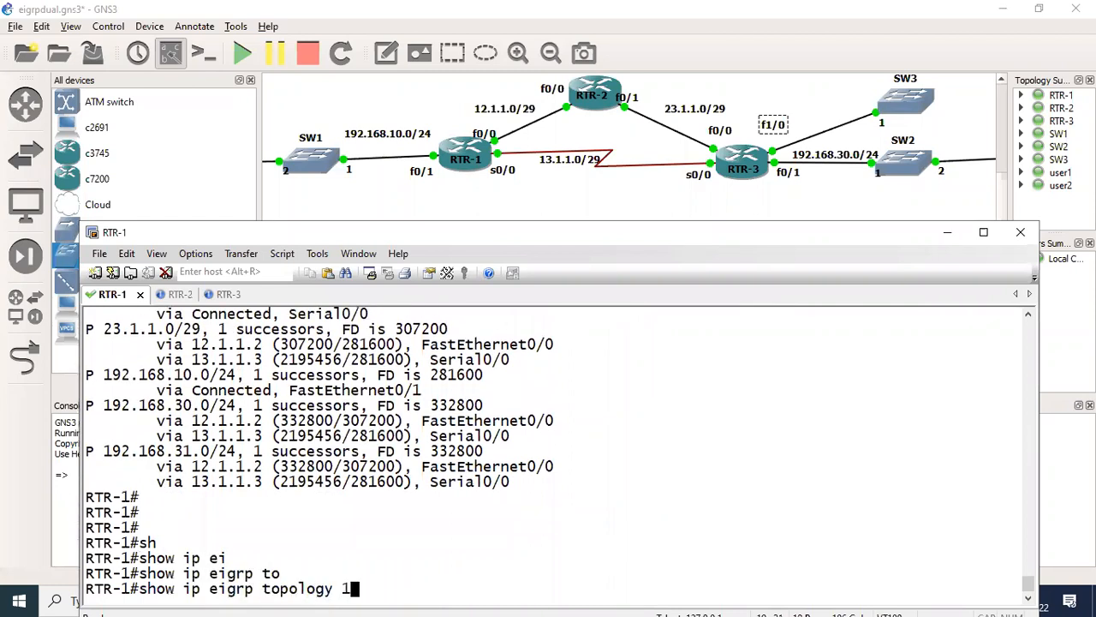
type("92.168.30")
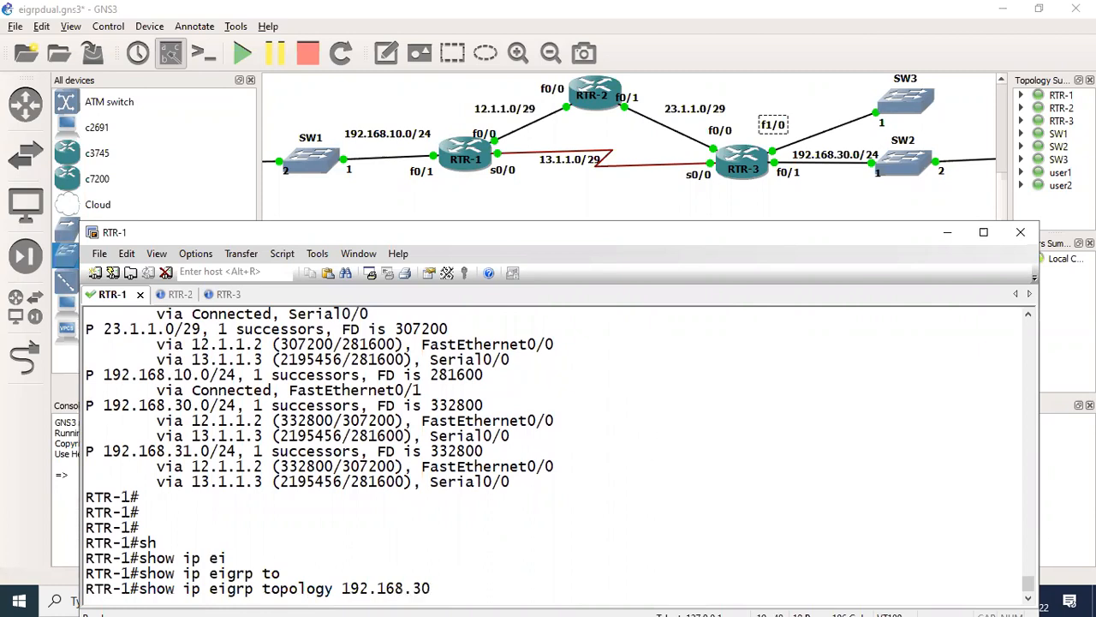
type(".0")
key("Return")
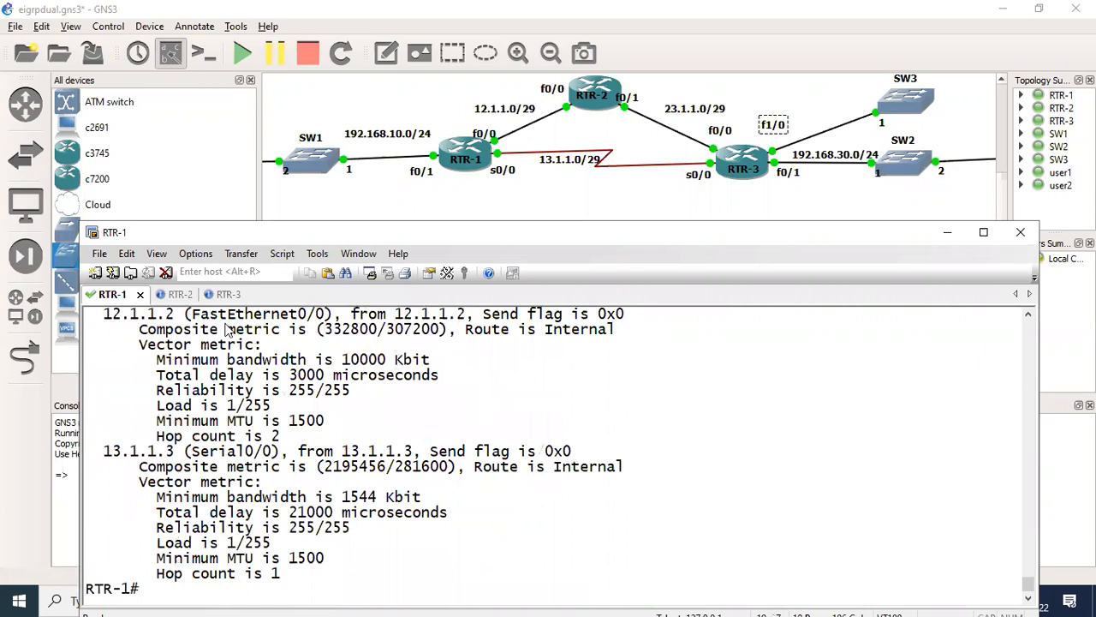
- Compare the composite metric, minimum bandwidth and total delay of the paths via 12.1.1.2 and 13.1.1.3
double_click(377, 330)
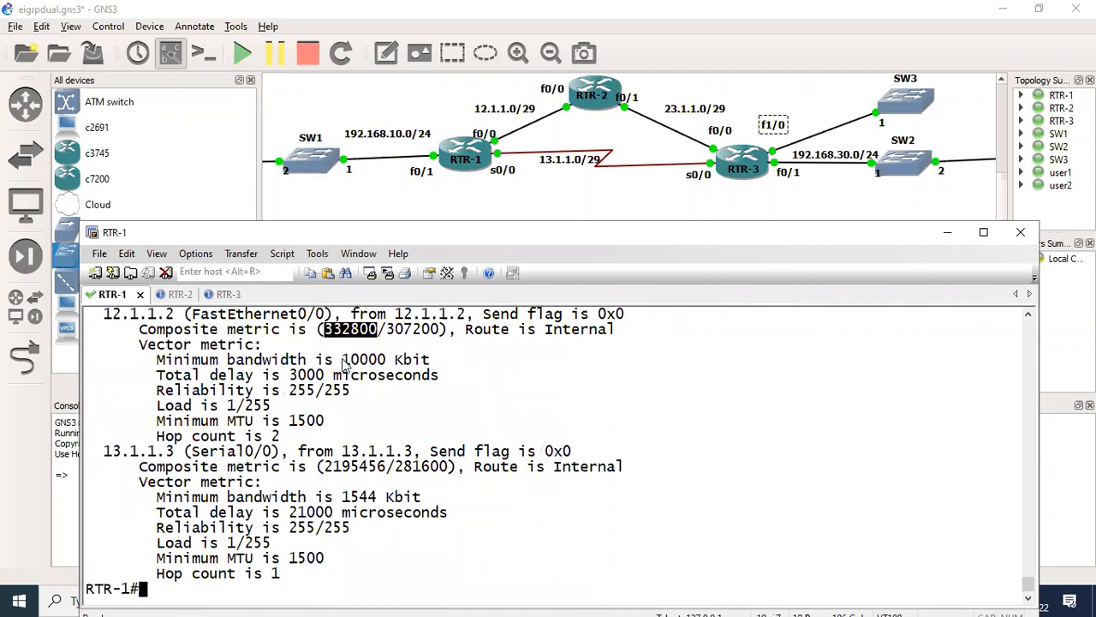
left_click_drag(344, 359, 388, 360)
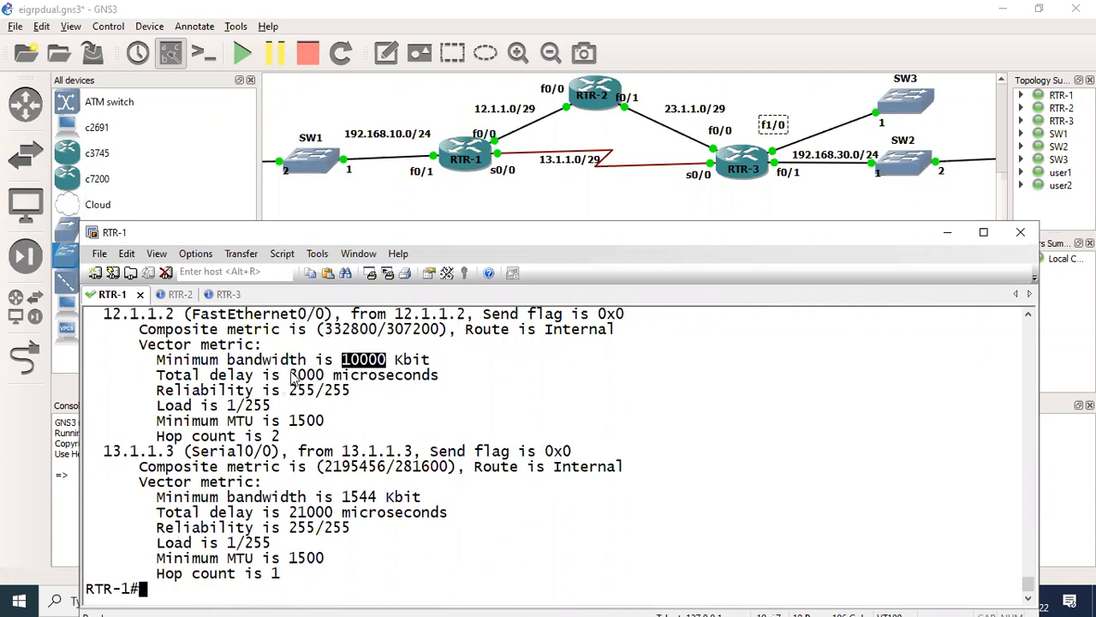
left_click_drag(292, 375, 388, 364)
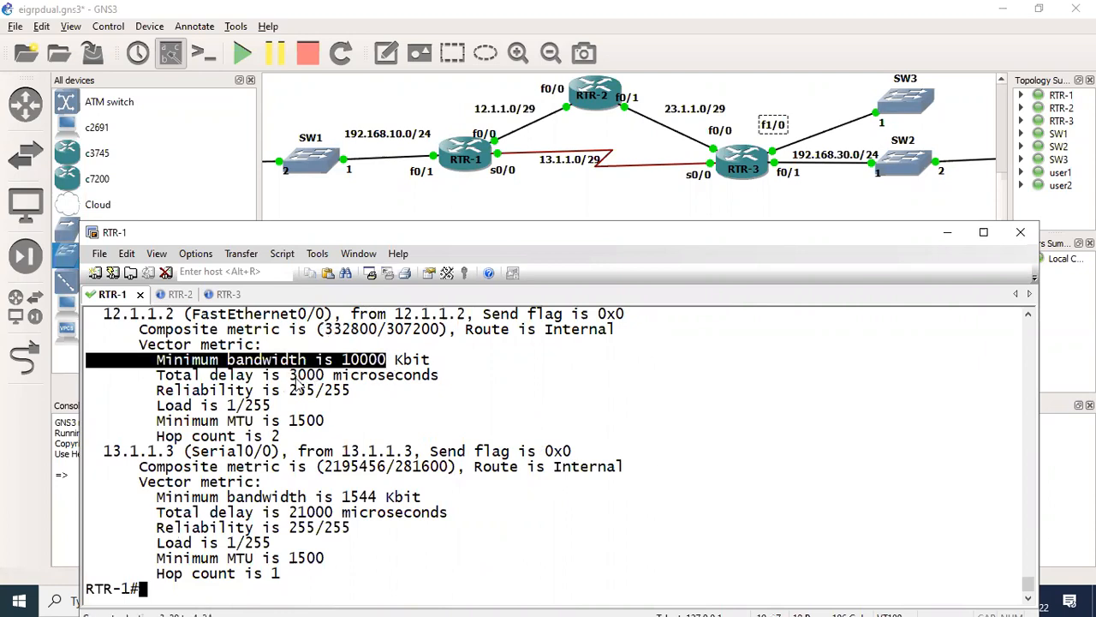
left_click_drag(315, 375, 325, 376)
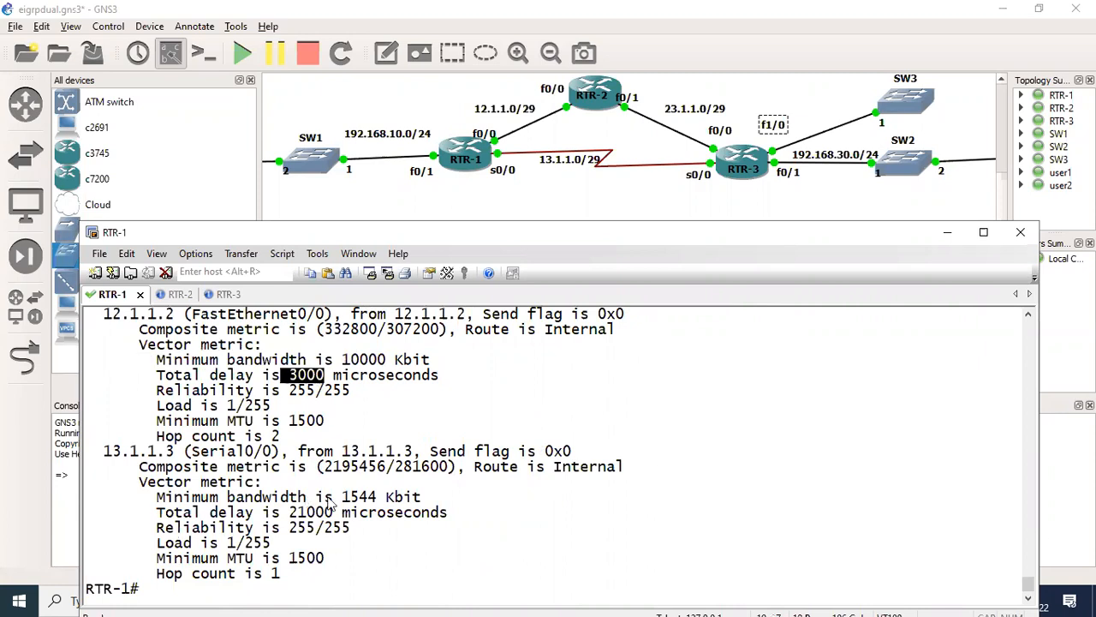
left_click_drag(326, 467, 389, 467)
left_click_drag(343, 504, 381, 505)
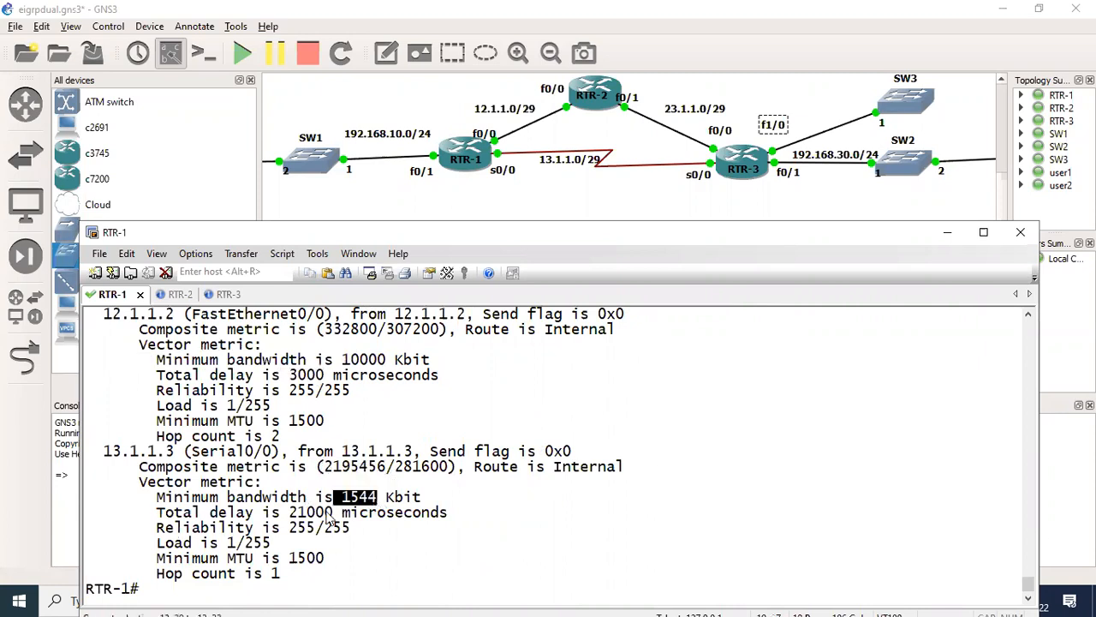
left_click_drag(293, 520, 341, 513)
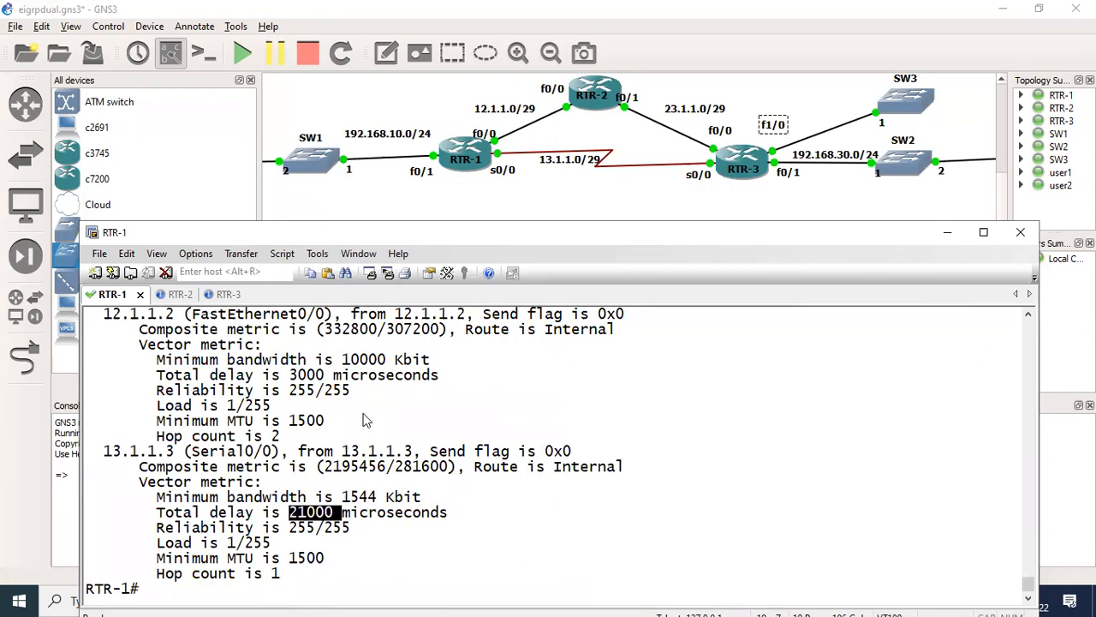
left_click(365, 413)
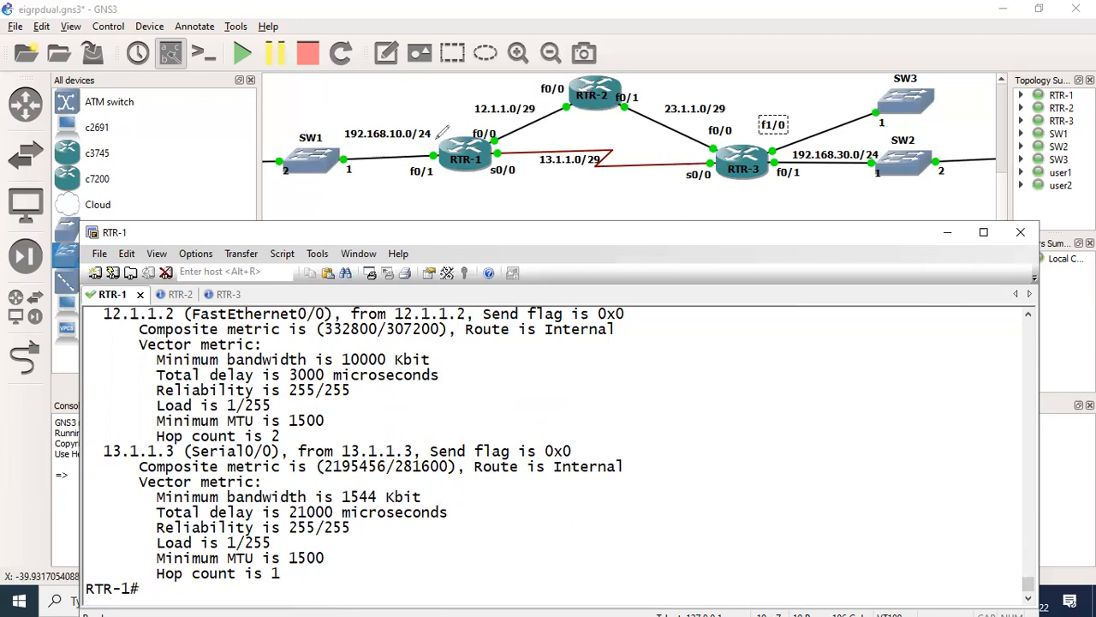
- Write the delays on the diagram: 3000 µs beside the path through RTR-2 and 21000 µs below the serial link
left_click_drag(518, 134, 519, 144)
left_click_drag(537, 131, 575, 127)
mouse_move(534, 184)
left_mouse_down()
mouse_move(550, 195)
mouse_move(661, 197)
mouse_move(647, 199)
left_mouse_up()
left_click_drag(588, 135, 605, 128)
left_click_drag(617, 119, 611, 135)
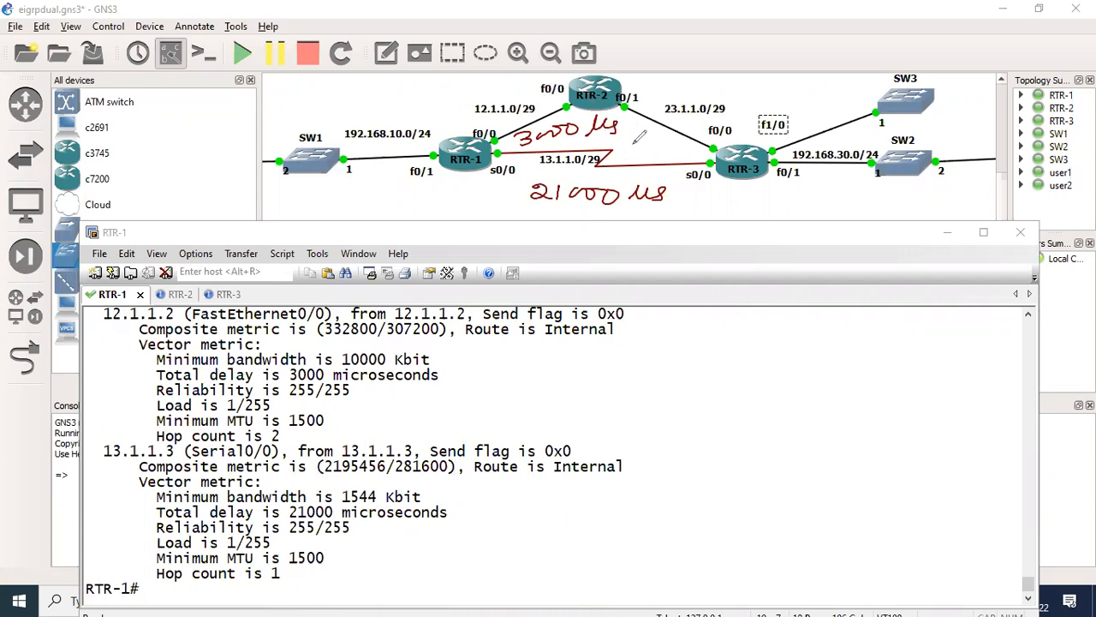
- Add the bandwidths beside the delays: 10 mbps for the path through RTR-2 and 1.544 mbps for the serial path
left_click_drag(619, 139, 680, 135)
left_click(648, 222)
mouse_move(639, 213)
left_mouse_down()
mouse_move(638, 229)
mouse_move(684, 230)
left_mouse_up()
mouse_move(689, 214)
left_mouse_down()
mouse_move(696, 231)
mouse_move(725, 230)
left_mouse_up()
mouse_move(729, 214)
left_mouse_down()
mouse_move(738, 228)
mouse_move(753, 224)
left_mouse_up()
left_click_drag(768, 219, 757, 229)
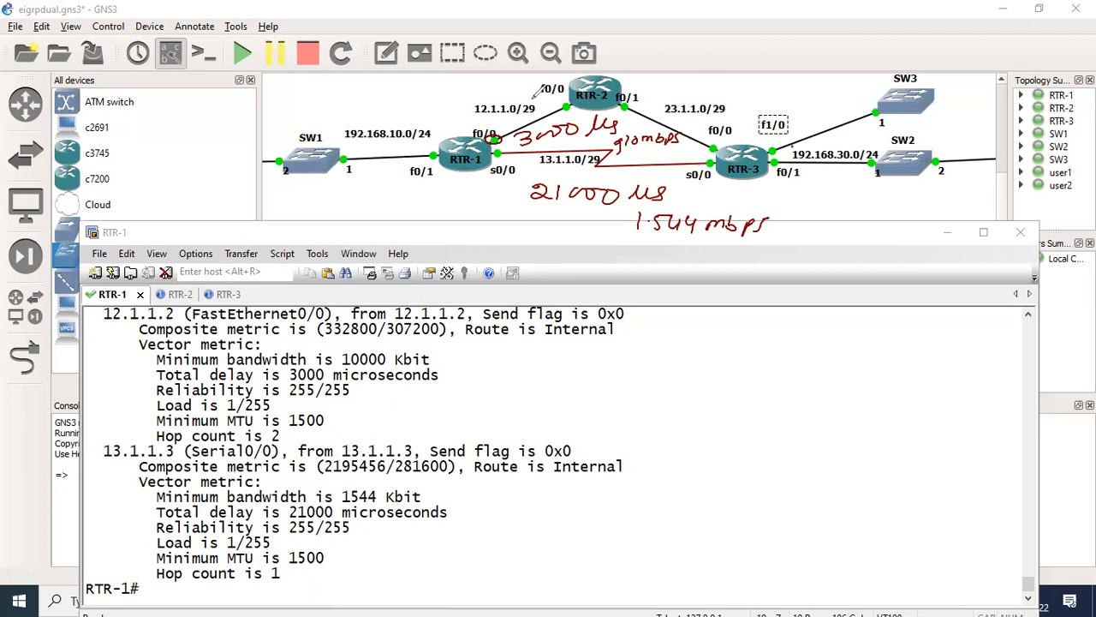
- Trace the path from RTR-1 over RTR-2 to RTR-3, then undo it together with the 1.544 mbps note
left_click_drag(479, 120, 792, 143)
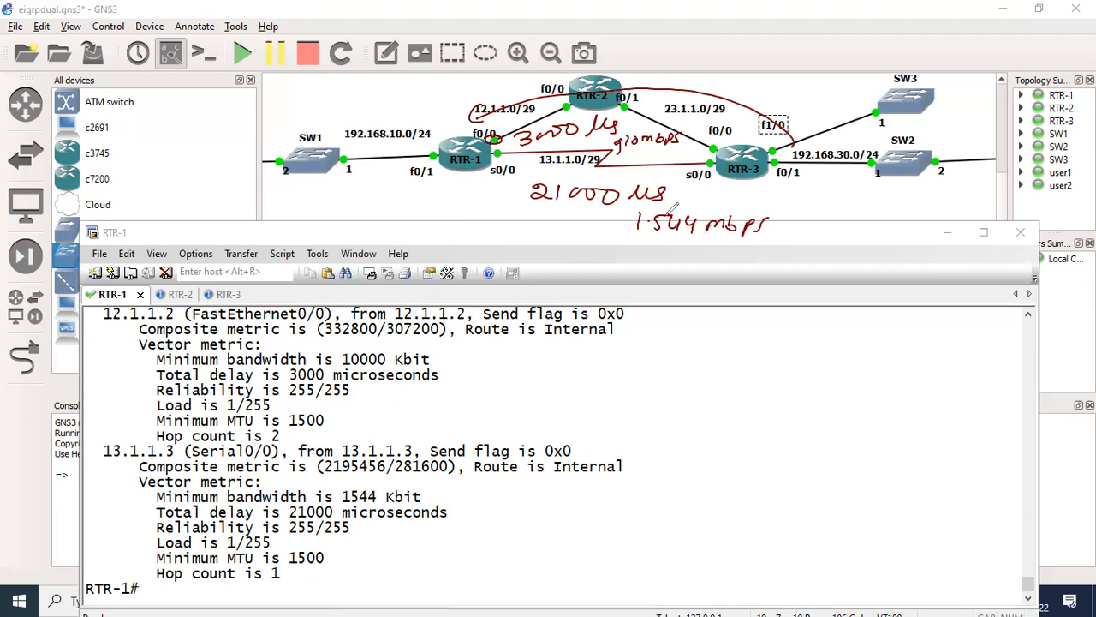
key("ctrl+z")
key("ctrl+z")
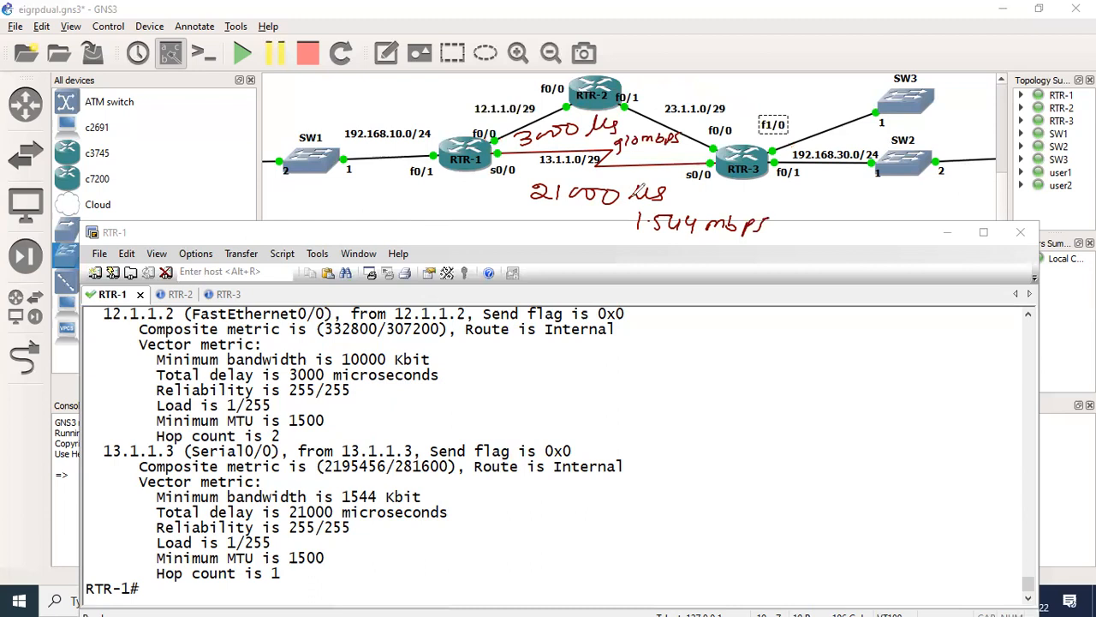
key("ctrl+z")
key("ctrl+z")
key("ctrl+z")
key("ctrl+z")
key("ctrl+z")
key("ctrl+z")
key("ctrl+z")
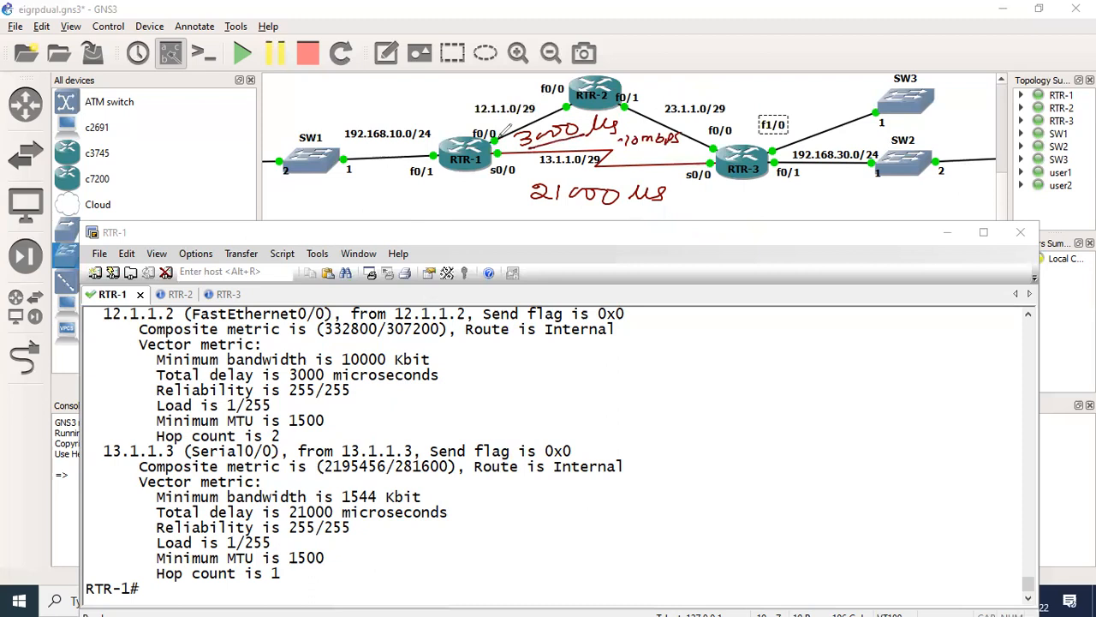
- Mark the delay contributions: circle RTR-1's f0/0, note 1000 at RTR-3's LAN and 1000+1000 toward RTR-2, and circle the 3000 total delay
left_click_drag(495, 130, 498, 129)
left_click_drag(836, 154, 851, 153)
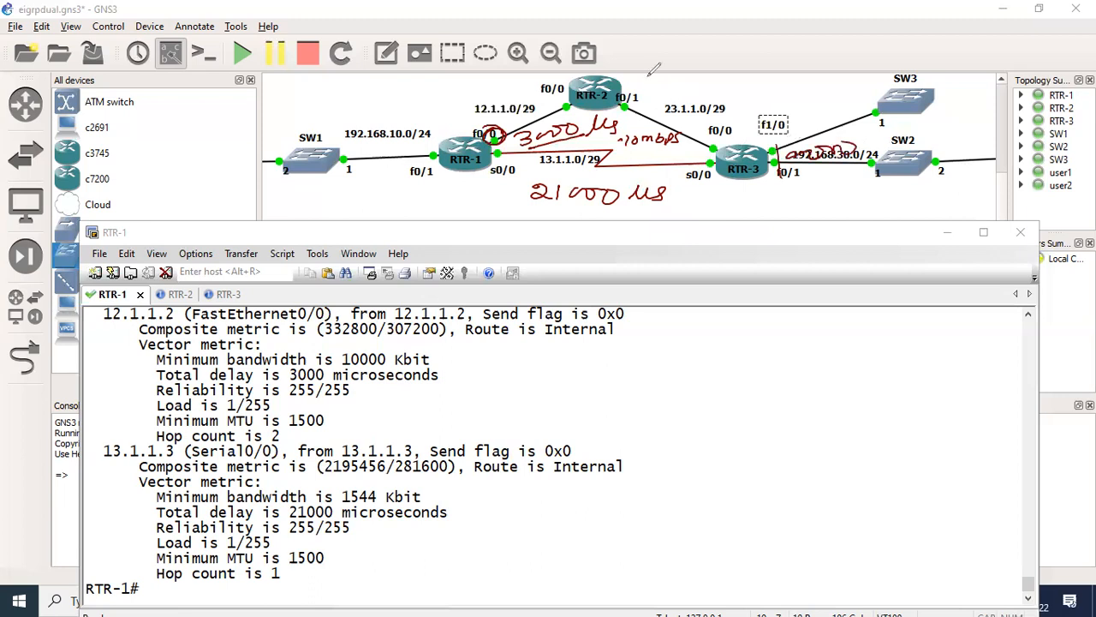
left_click_drag(618, 98, 743, 142)
left_click_drag(658, 84, 782, 80)
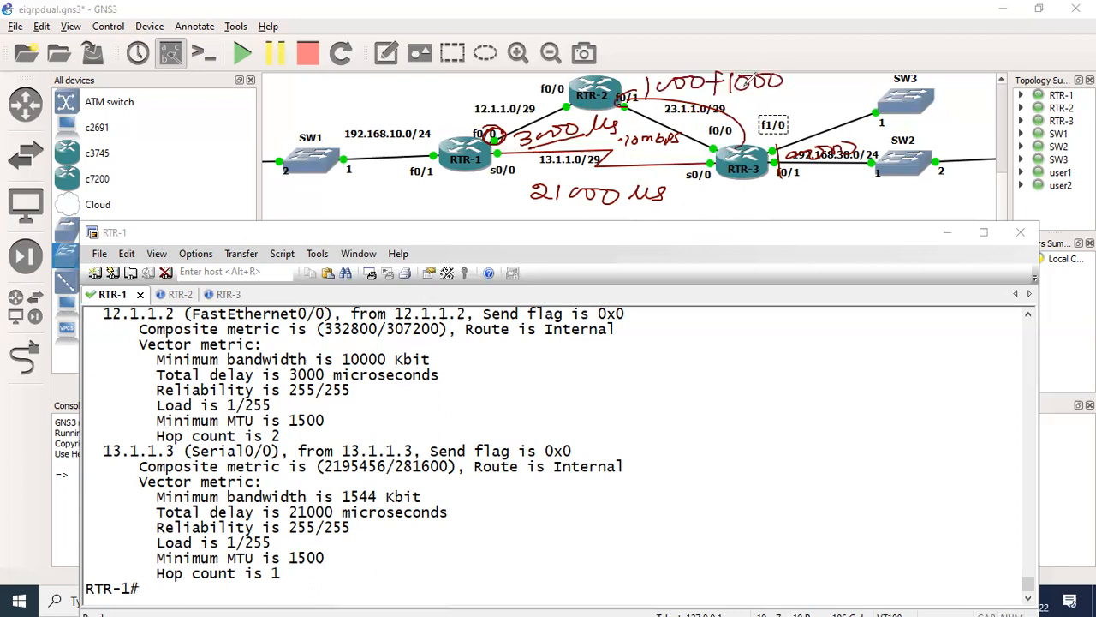
left_click_drag(634, 89, 495, 121)
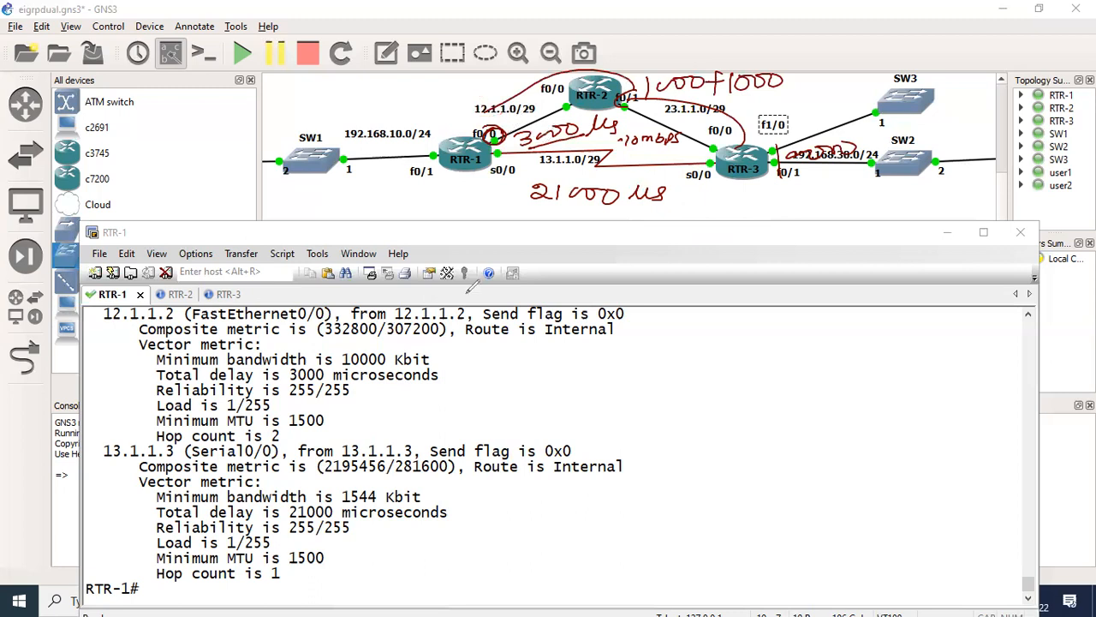
key("ctrl+z")
left_click_drag(319, 355, 336, 366)
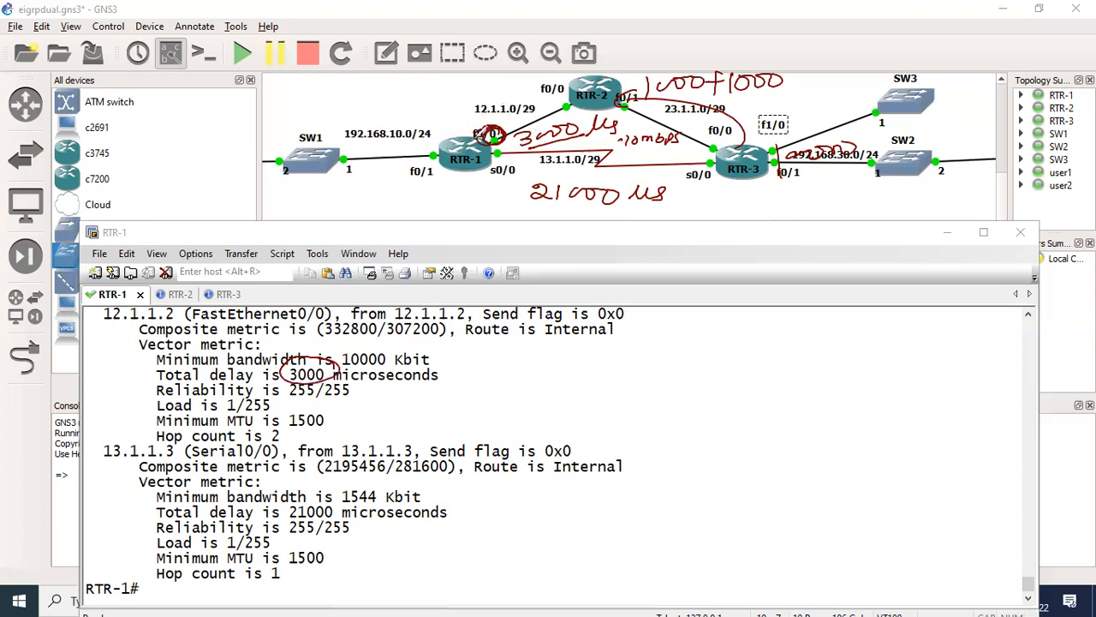
- Undo all the delay and bandwidth annotations on the topology diagram
key("ctrl+z")
key("ctrl+z")
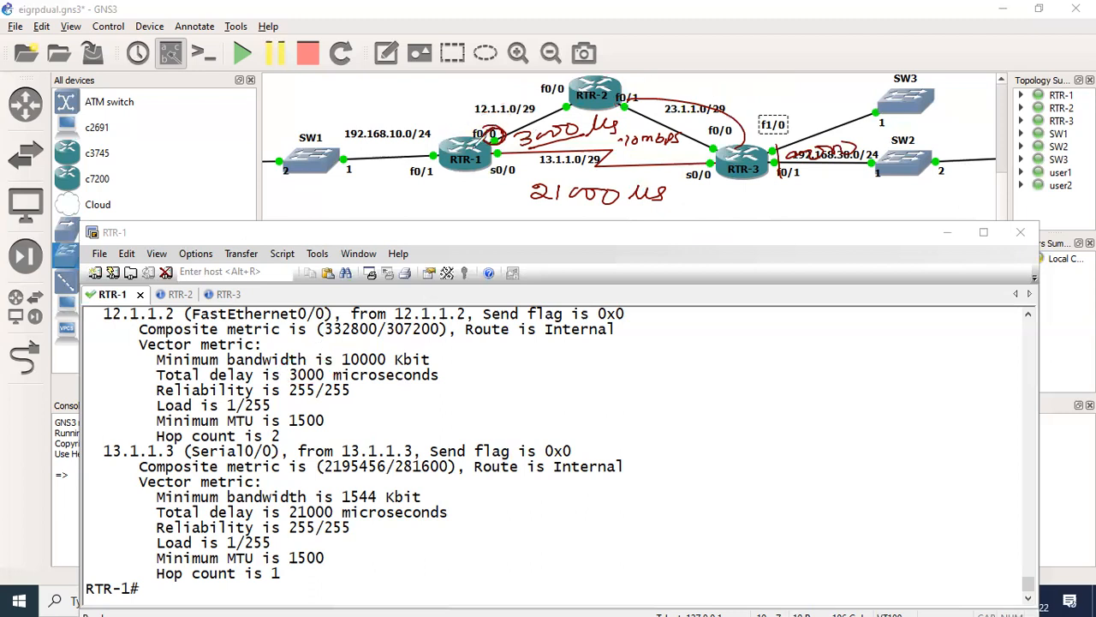
key("ctrl+z")
key("ctrl+z")
key("ctrl+z")
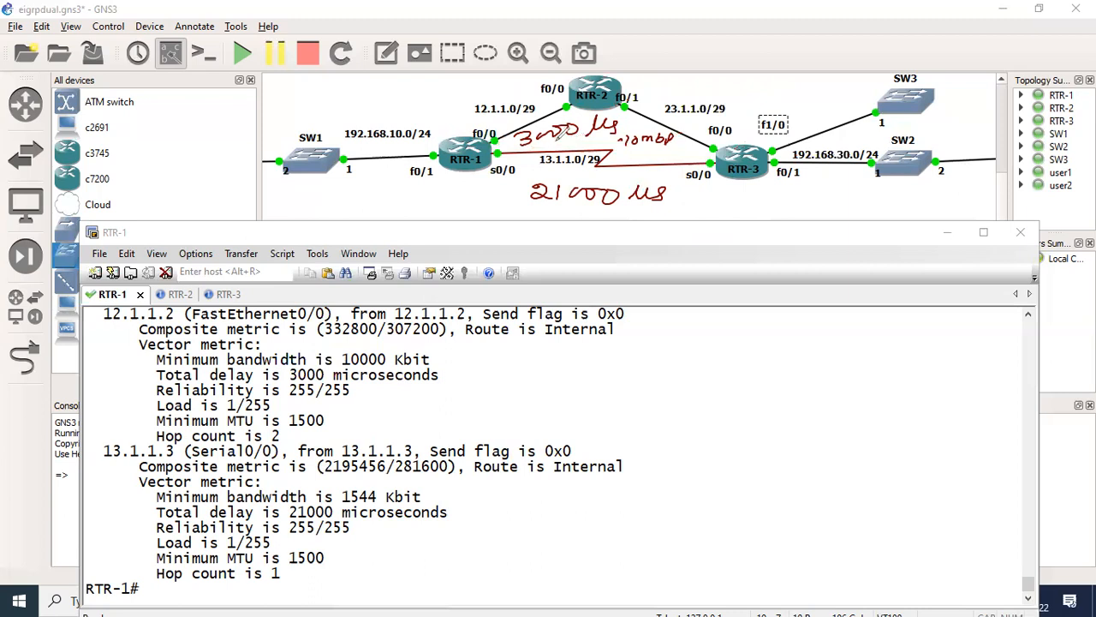
key("ctrl+z")
key("ctrl+z")
key("ctrl+z")
key("ctrl+z")
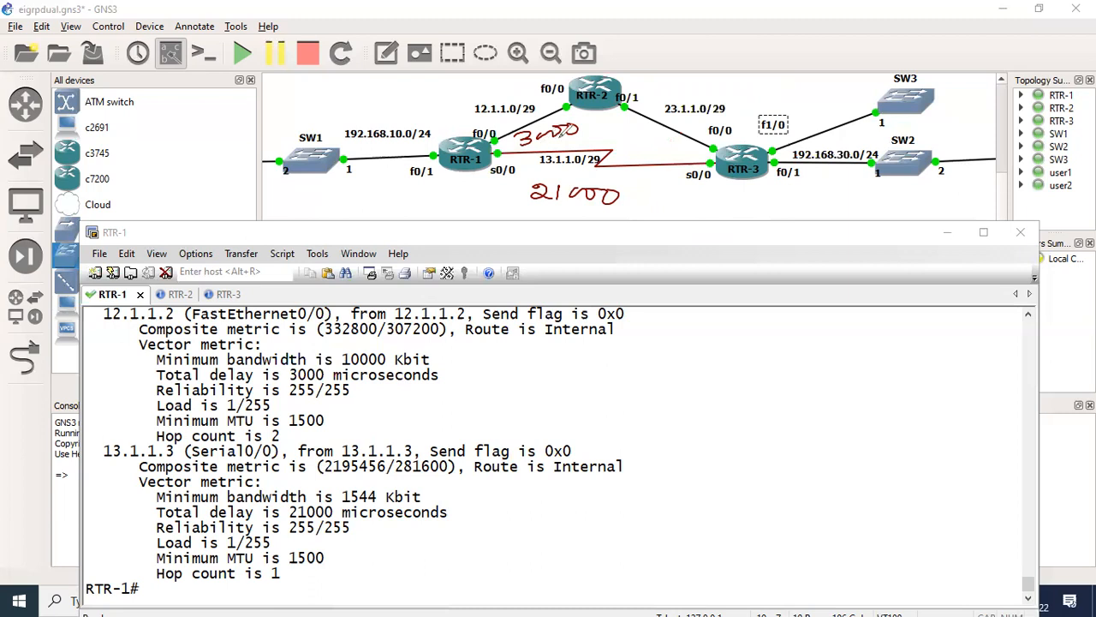
key("ctrl+z")
key("ctrl+z")
key("ctrl+z")
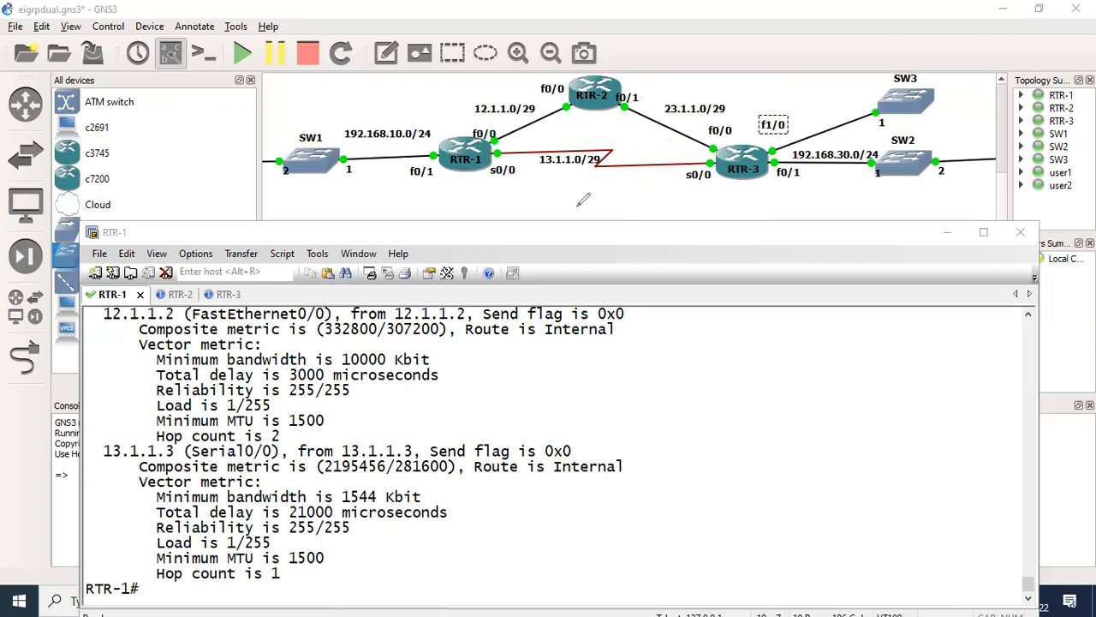
- Write the target delays on the diagram: 21000 below the serial link and 19000 beside RTR-1's f0/0
left_click_drag(547, 196, 585, 208)
left_click_drag(601, 195, 656, 199)
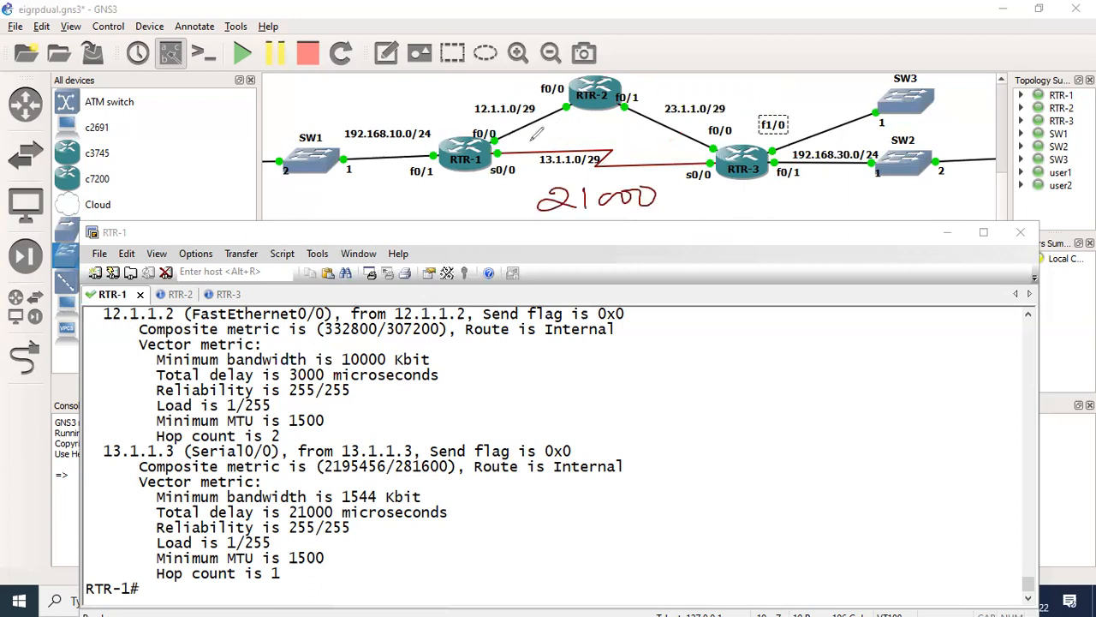
mouse_move(516, 124)
left_mouse_down()
mouse_move(512, 139)
mouse_move(524, 139)
mouse_move(572, 116)
left_mouse_up()
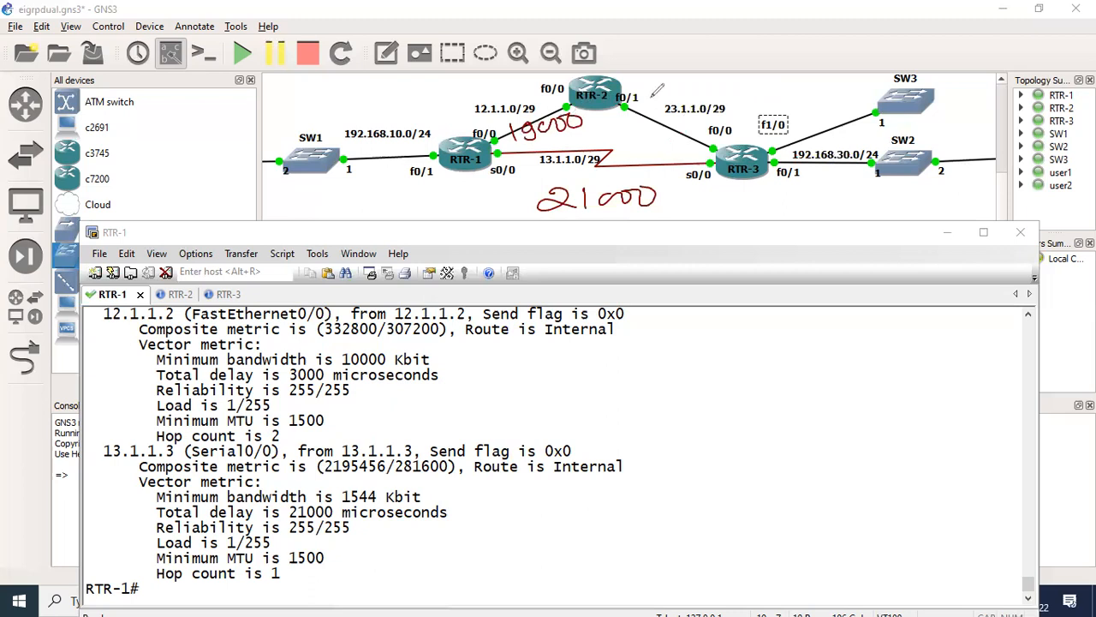
- Trace the path between RTR-3's LAN side and RTR-2, label it 2000, and underline the 19000 delay
mouse_move(798, 144)
left_mouse_down()
mouse_move(557, 96)
mouse_move(568, 102)
left_mouse_up()
left_click_drag(651, 80, 672, 90)
left_click_drag(685, 81, 692, 85)
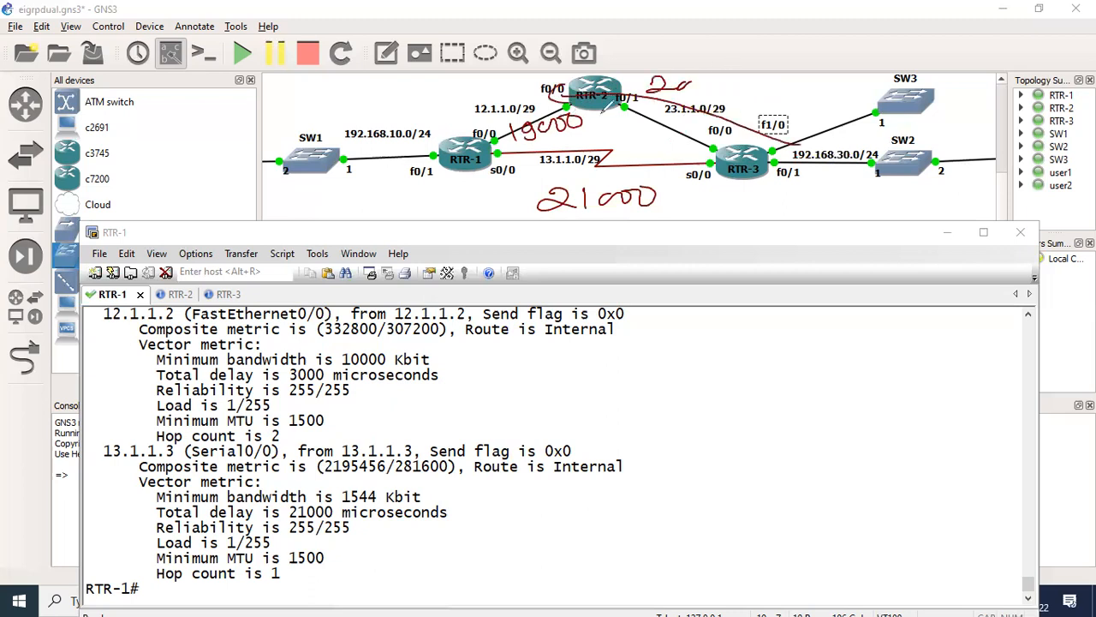
left_click_drag(524, 142, 609, 125)
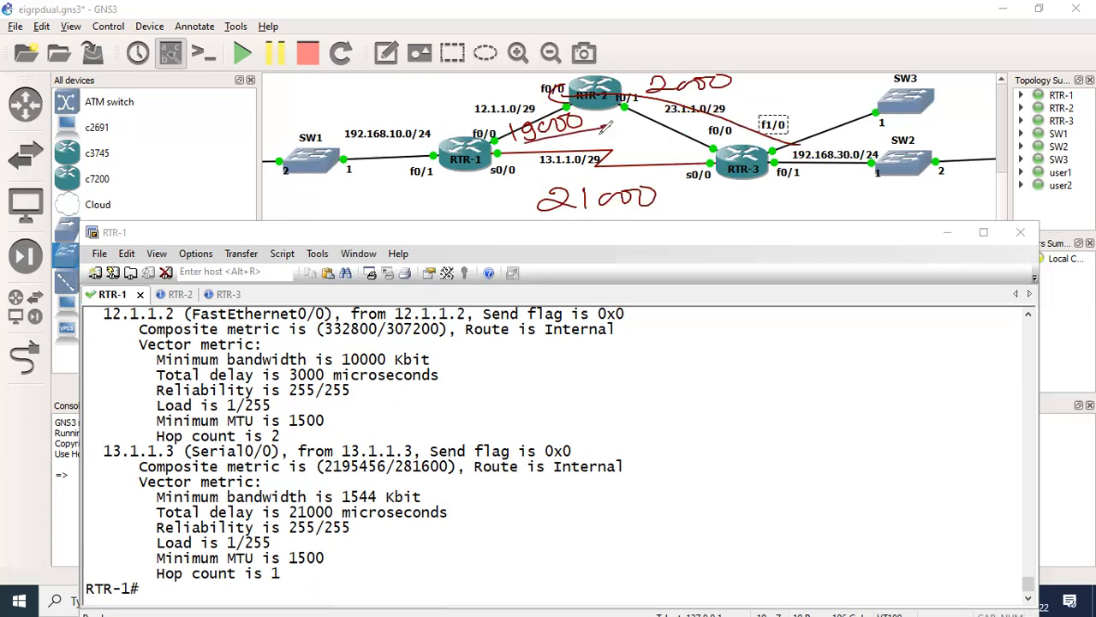
mouse_move(730, 174)
left_mouse_down()
mouse_move(632, 194)
mouse_move(661, 188)
left_mouse_up()
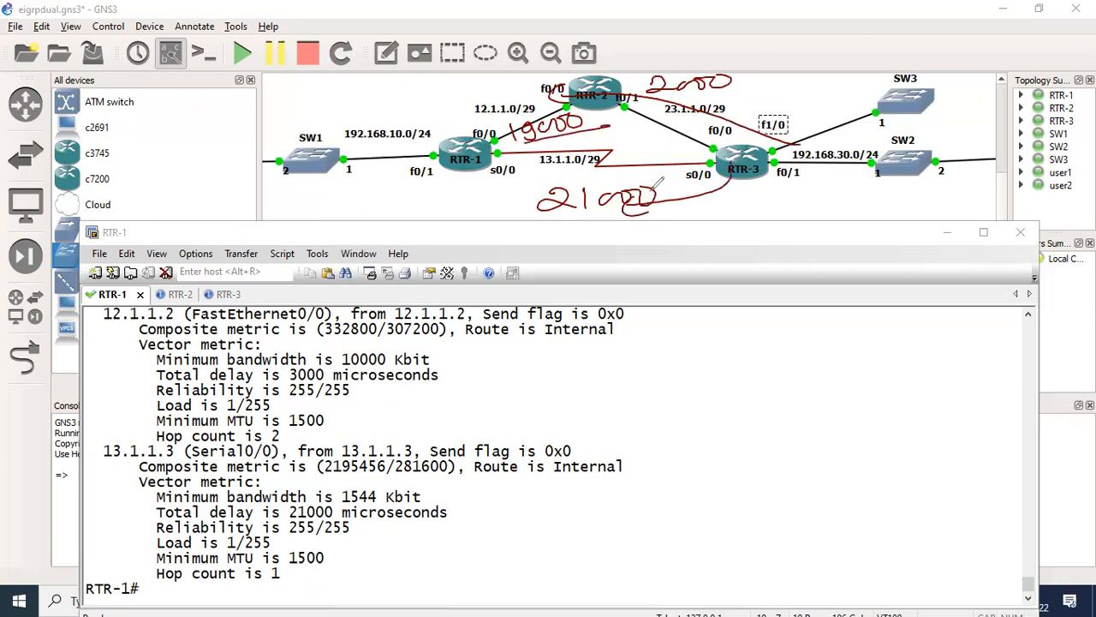
key("ctrl+z")
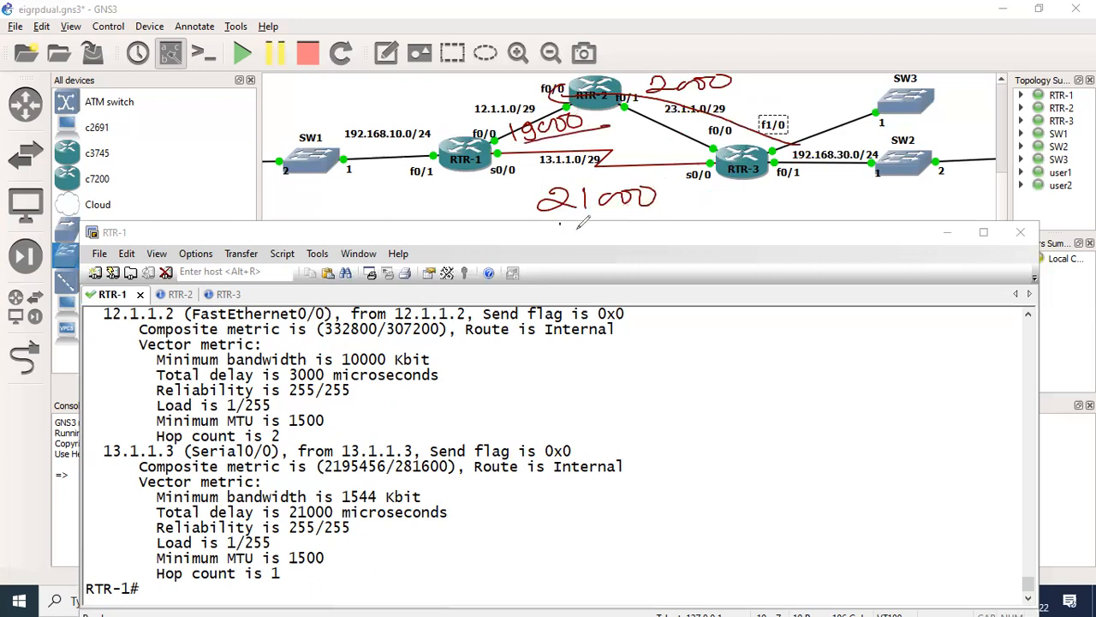
- Write the bandwidth 1.544 below the serial path's 21000 and above RTR-1's f0/0
left_click_drag(560, 224, 559, 250)
left_click(575, 231)
mouse_move(597, 221)
left_mouse_down()
mouse_move(583, 247)
mouse_move(616, 246)
left_mouse_up()
left_click_drag(625, 224, 638, 245)
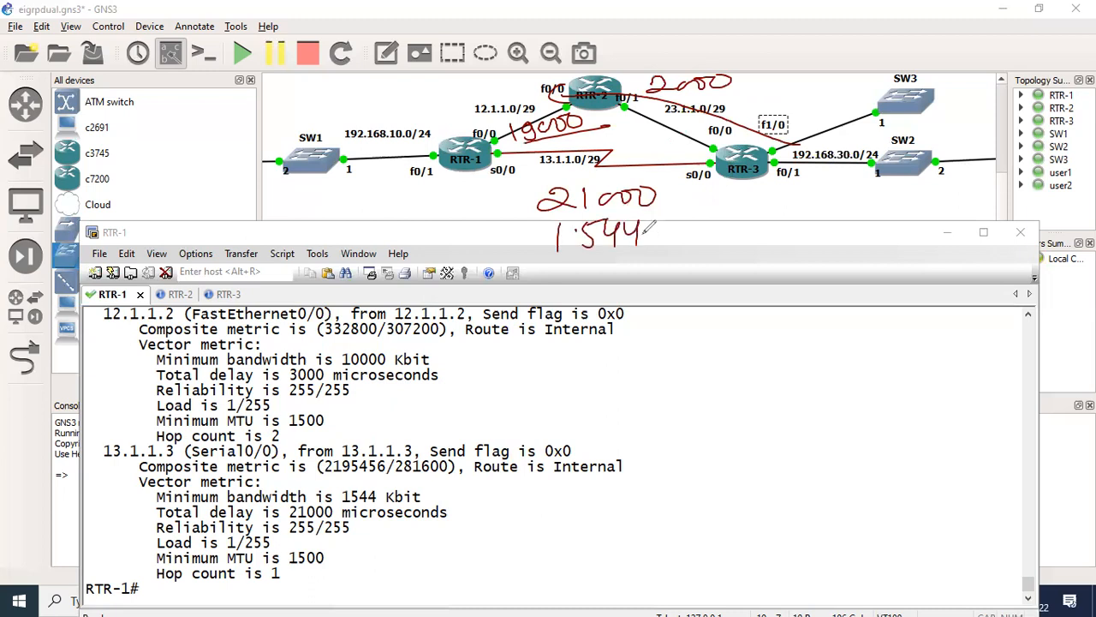
mouse_move(459, 85)
left_mouse_down()
mouse_move(457, 111)
mouse_move(481, 97)
left_mouse_up()
left_click(464, 104)
mouse_move(477, 80)
left_mouse_down()
mouse_move(476, 108)
mouse_move(494, 91)
left_mouse_up()
mouse_move(496, 81)
left_mouse_down()
mouse_move(494, 100)
mouse_move(471, 103)
left_mouse_up()
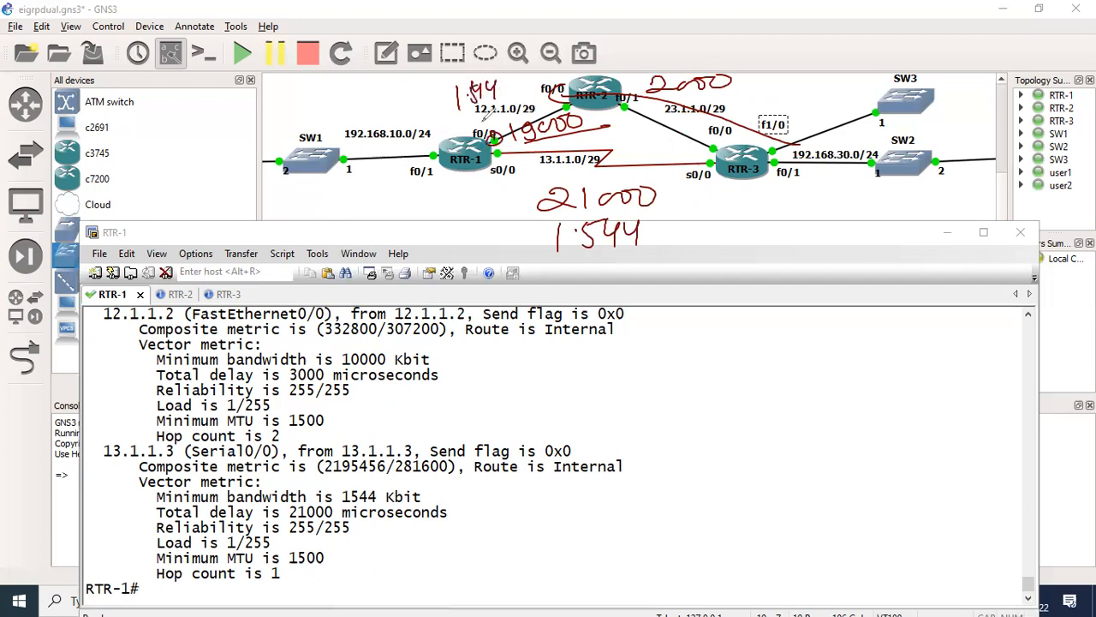
- Undo the 21000, 19000, 2000 and 1.544 annotations on the topology diagram
key("ctrl+z")
key("ctrl+z")
key("ctrl+z")
key("ctrl+z")
key("ctrl+z")
key("ctrl+z")
key("ctrl+z")
key("ctrl+z")
key("ctrl+z")
key("ctrl+z")
key("ctrl+z")
key("ctrl+z")
key("ctrl+z")
key("ctrl+z")
key("ctrl+z")
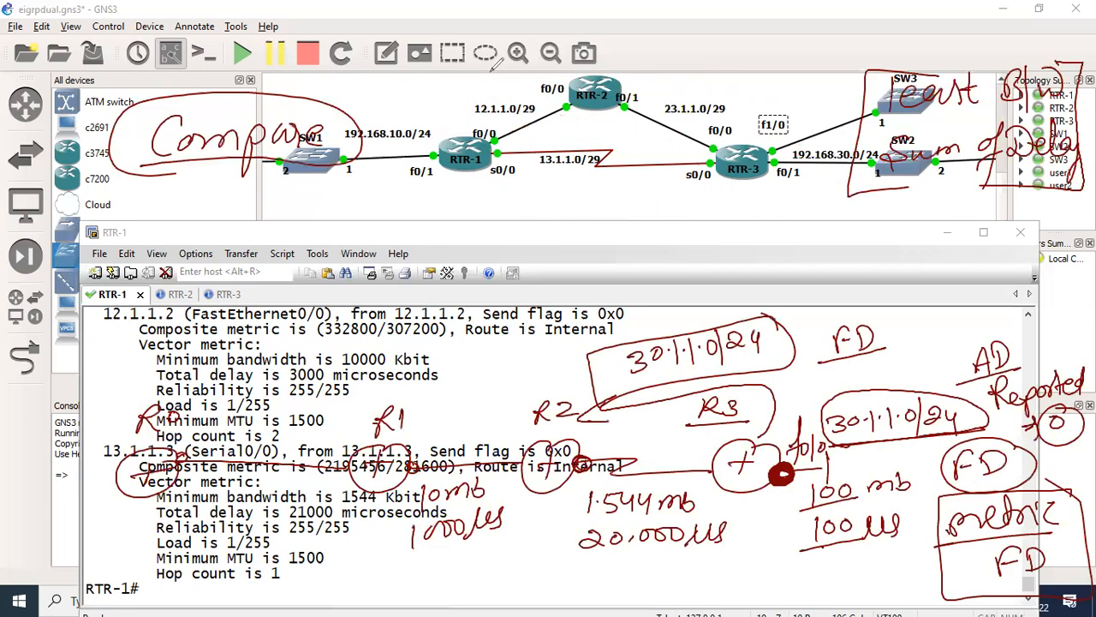
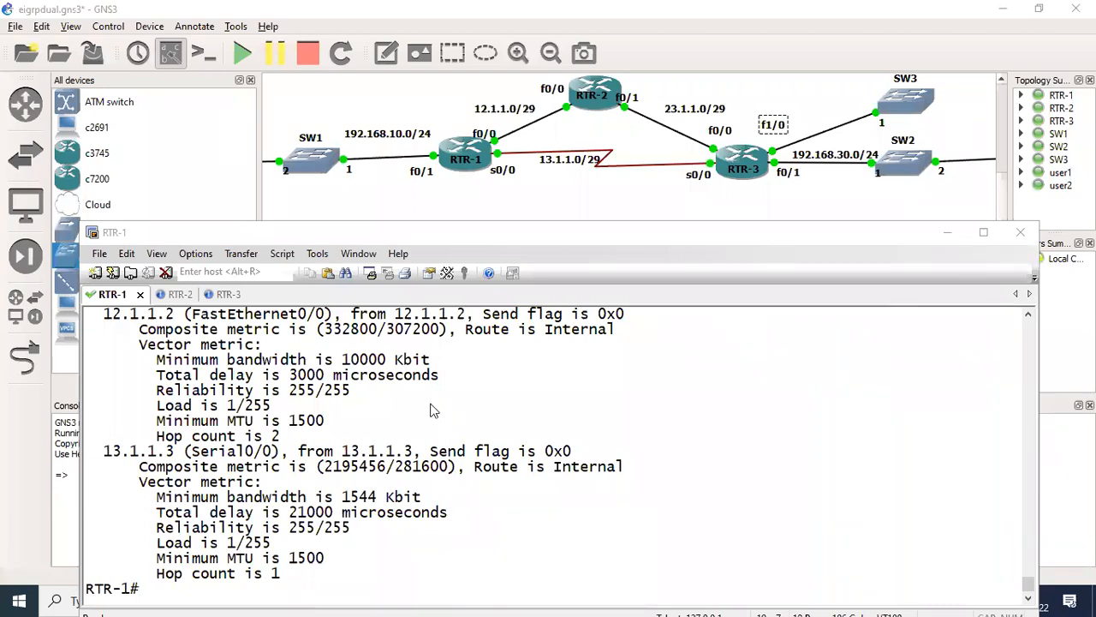
- Enter interface configuration mode for fastEthernet 0/0 on RTR-1
left_click(493, 430)
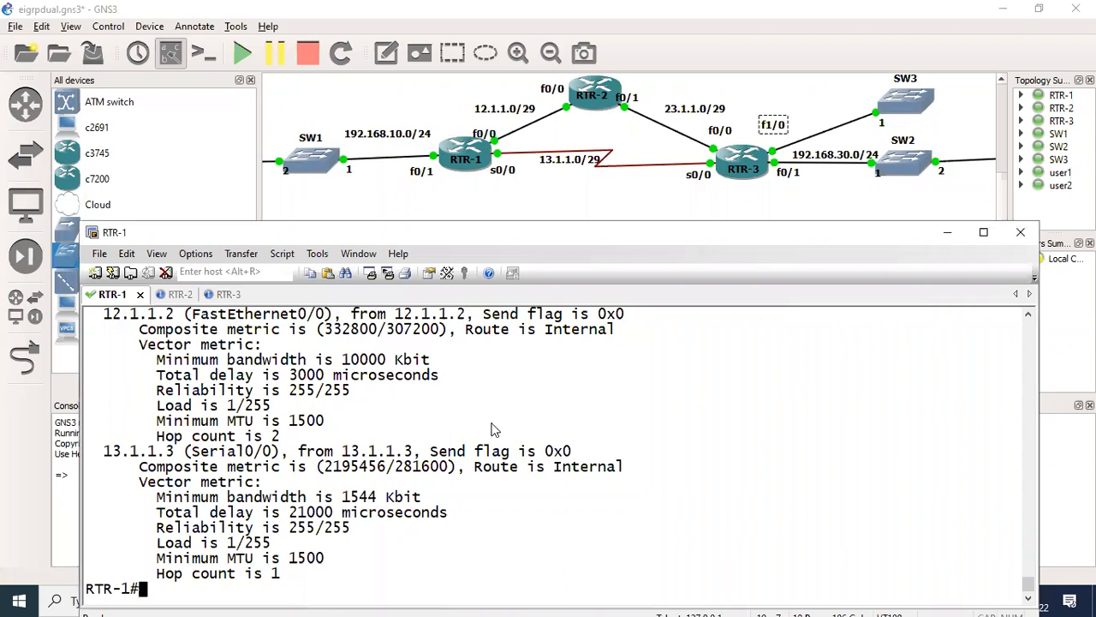
type("conf t")
key("Return")
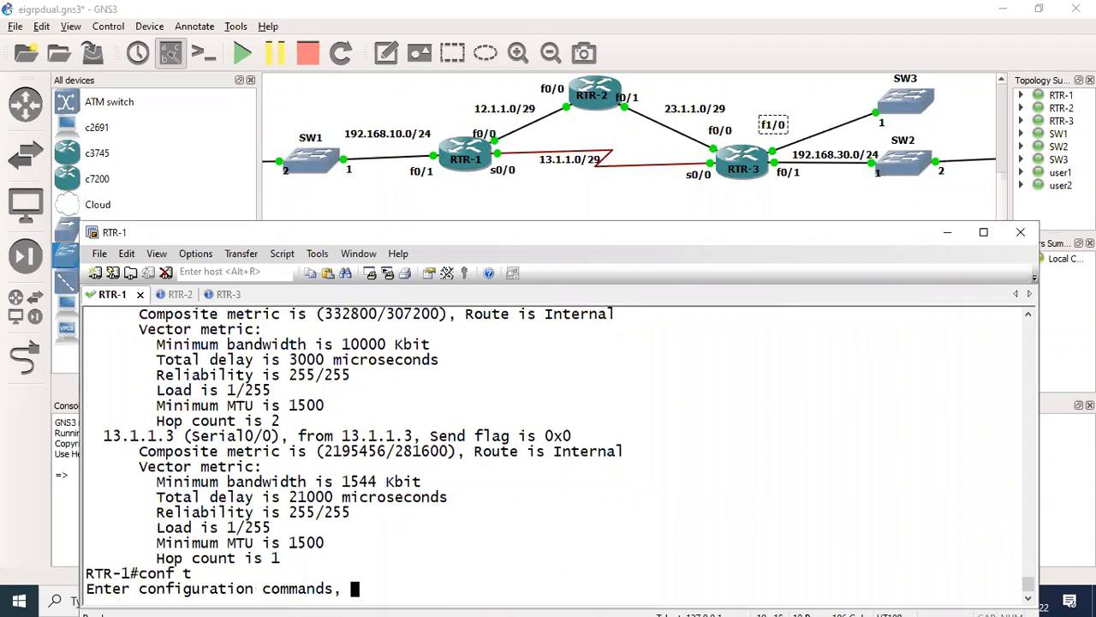
key("Return")
type("ig)#inter")
key("Tab")
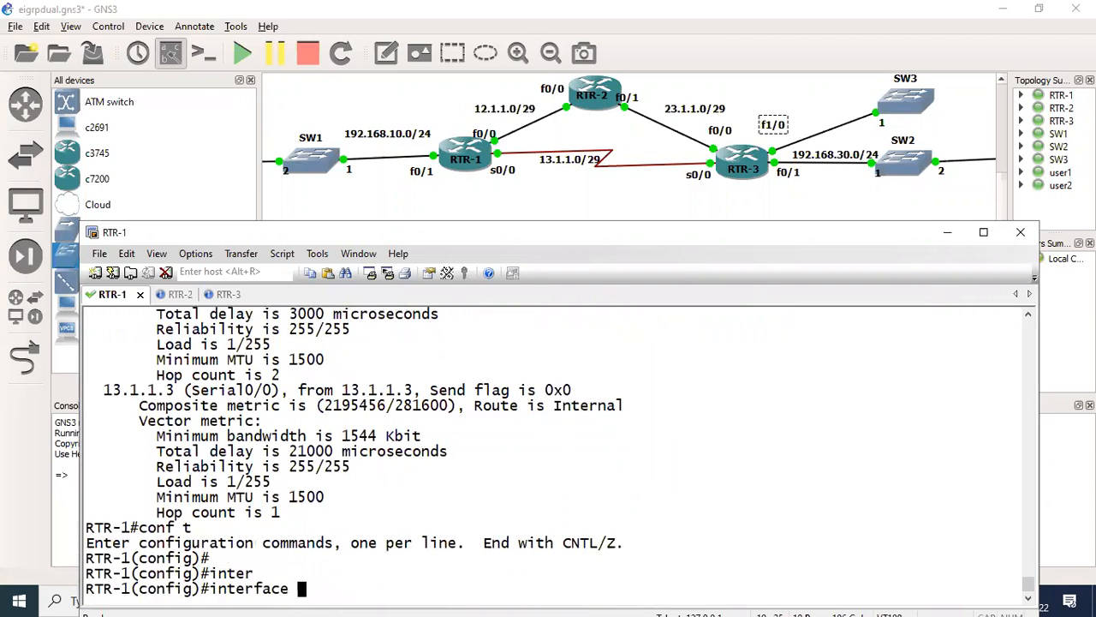
type("fas")
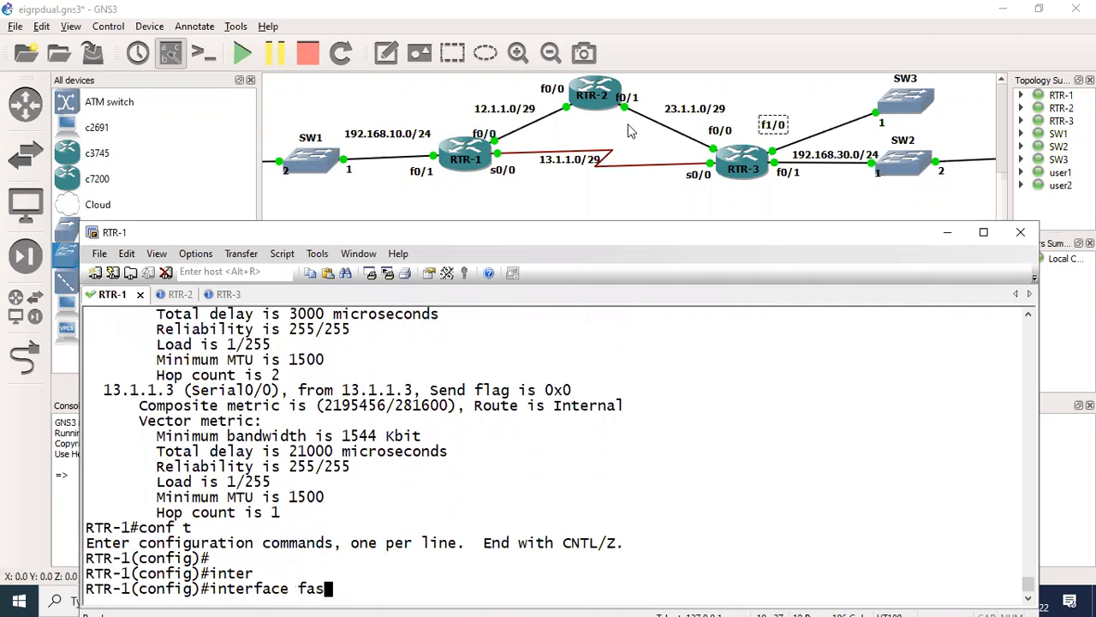
key("Tab")
type("0/0")
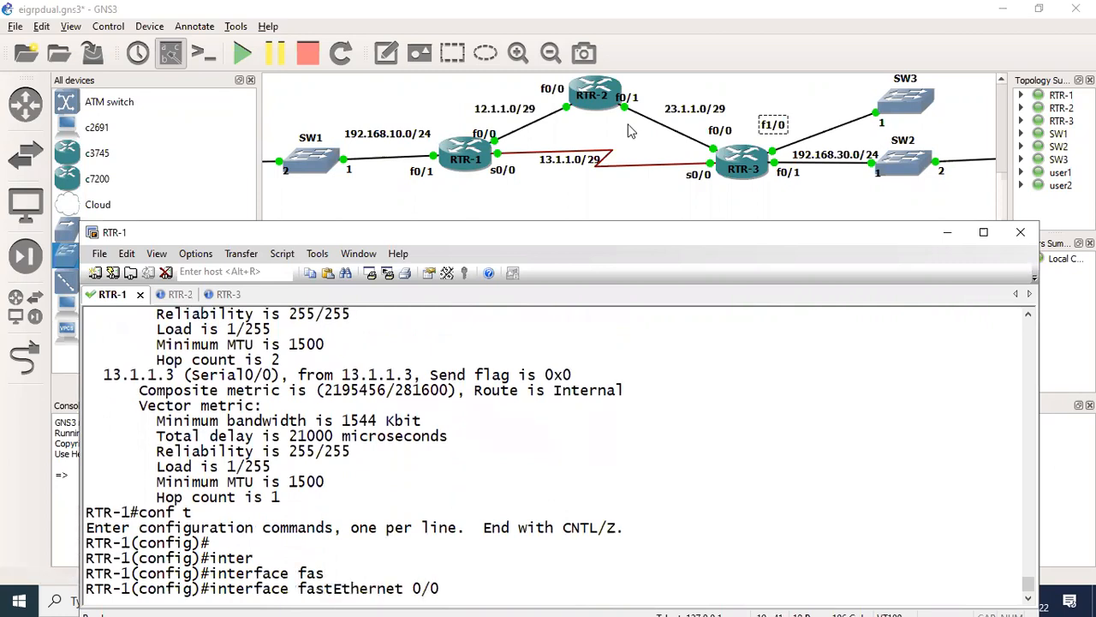
key("Return")
- Set the delay of RTR-1's fastEthernet 0/0 interface to 1900
type("d")
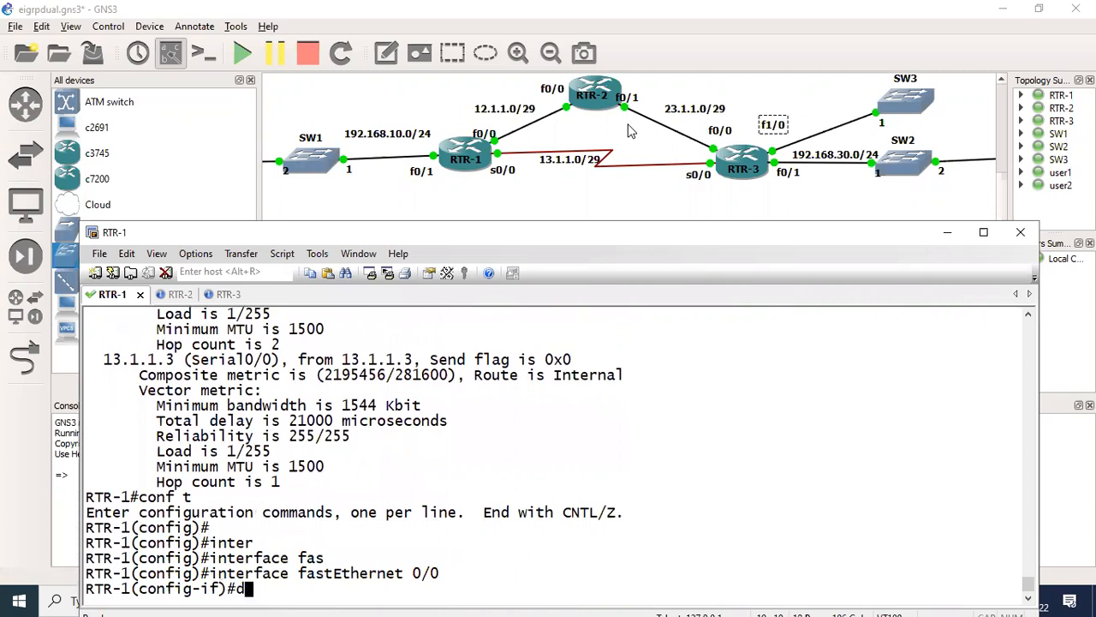
type("el")
key("Tab")
type("1")
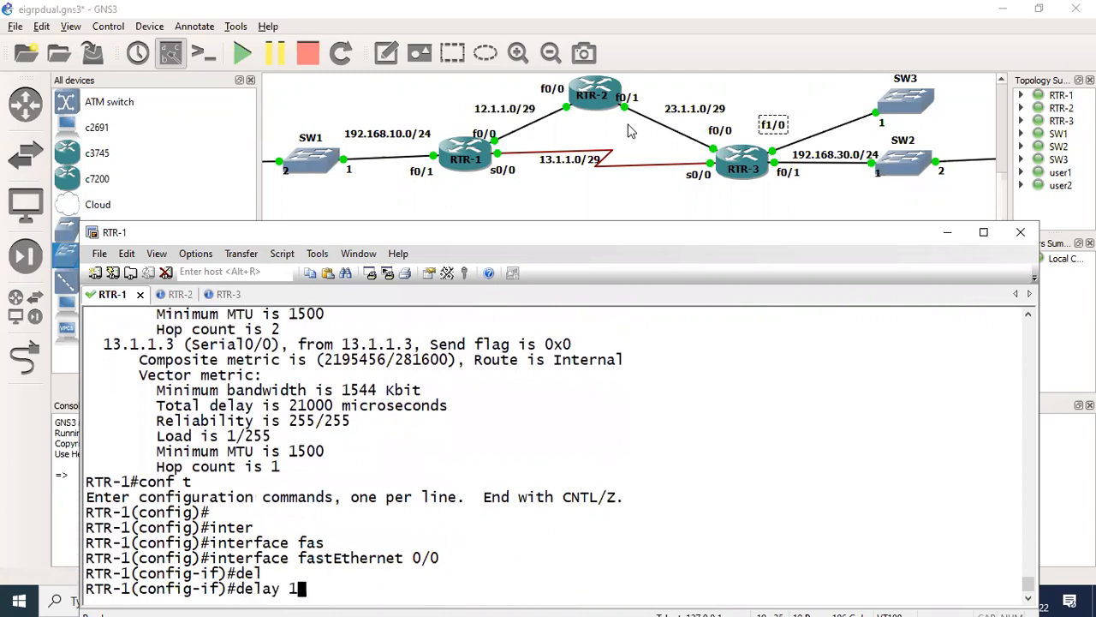
type("900")
key("Return")
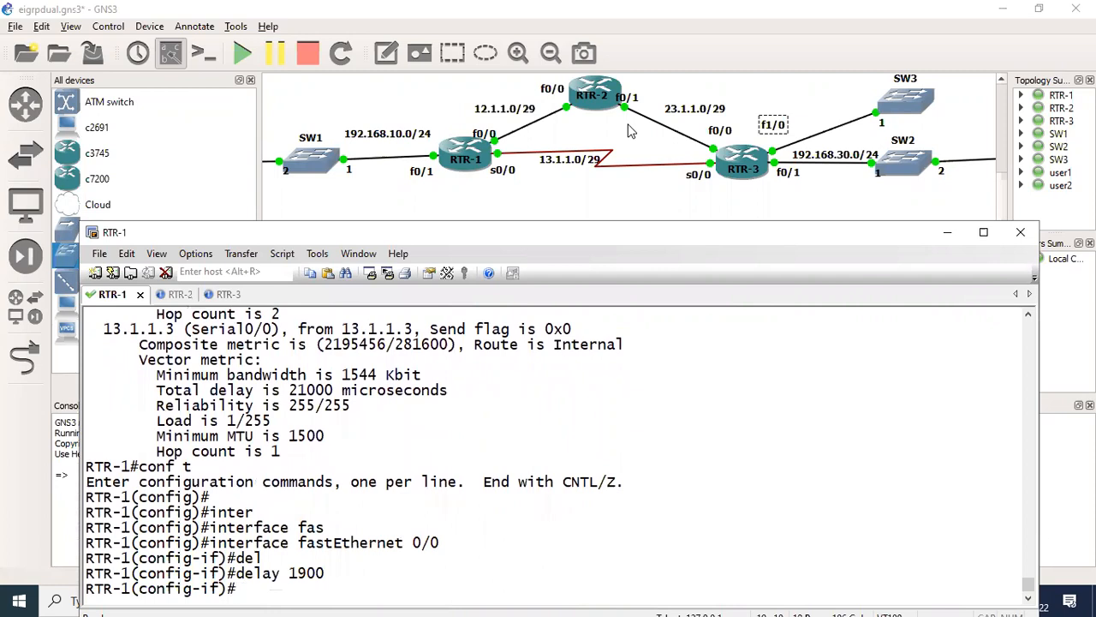
- Set the bandwidth of RTR-1's fastEthernet 0/0 interface to 1544 and return to privileged EXEC mode
left_click(630, 131)
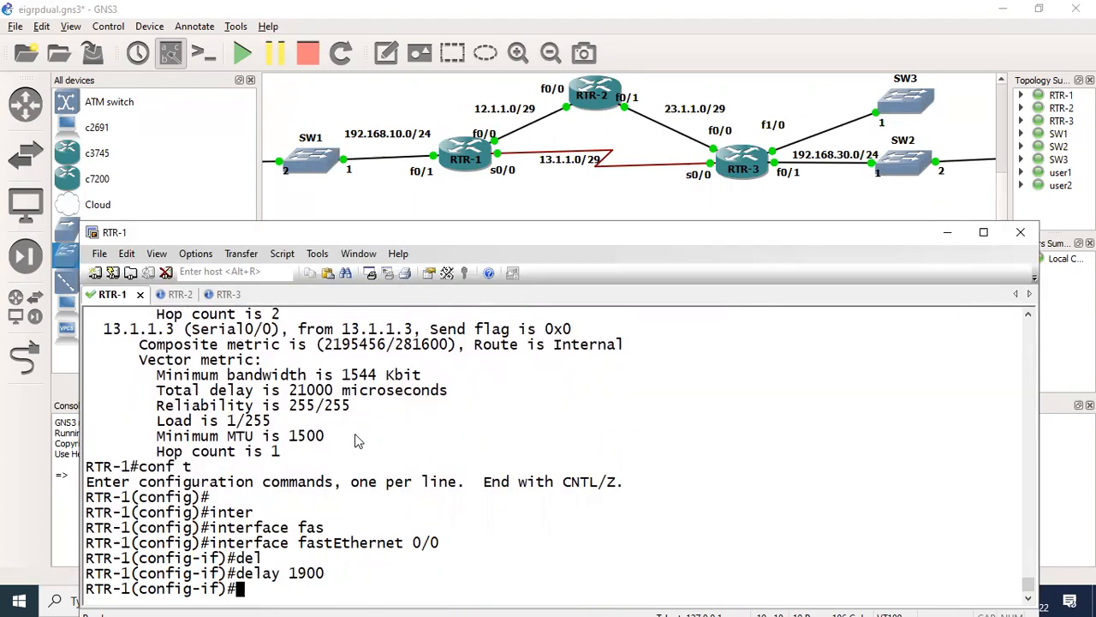
type("ban")
key("Tab")
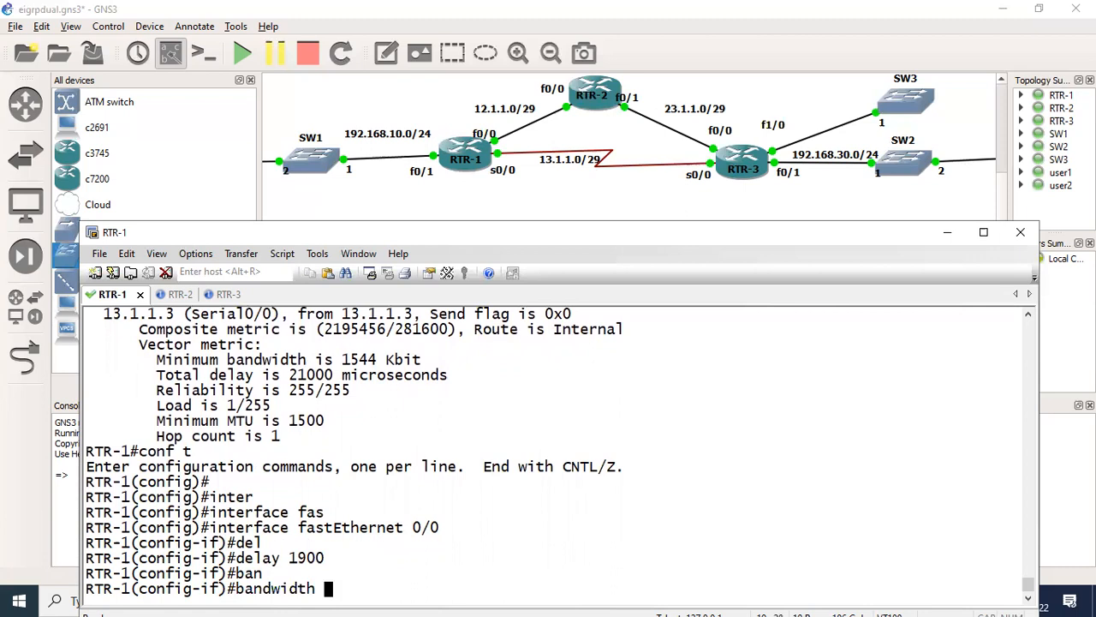
type("1544")
key("Return")
key("Return")
key("ctrl+z")
key("Return")
key("Return")
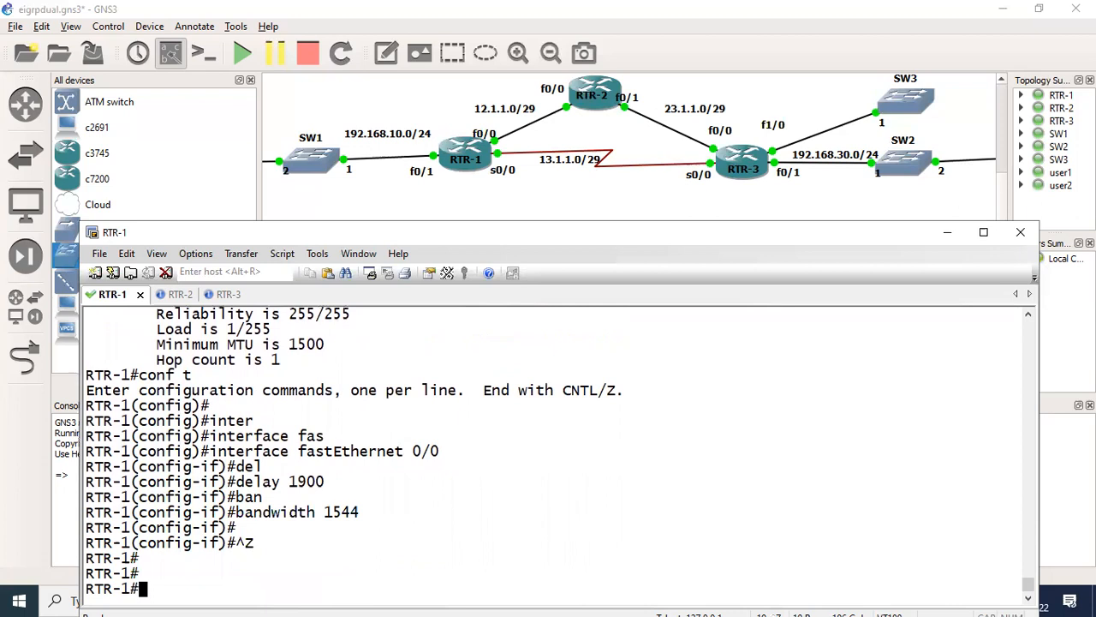
key("Return")
key("Return")
key("Return")
key("Return")
key("Return")
key("Return")
key("Return")
key("Return")
key("Return")
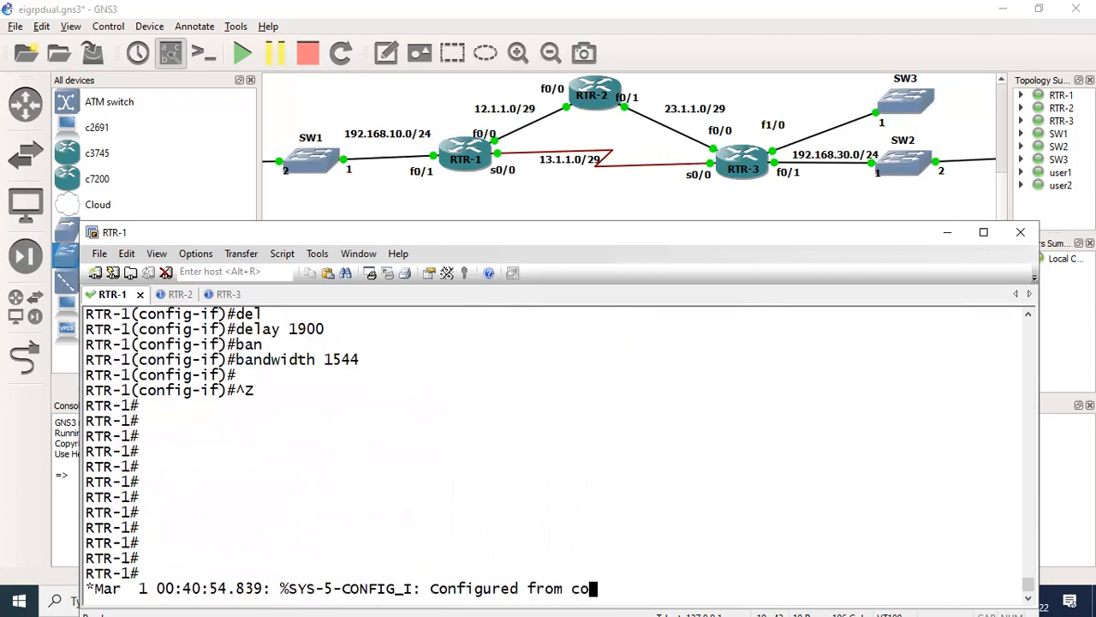
key("Return")
key("Return")
key("Return")
key("Return")
key("Return")
key("Return")
key("Return")
key("Return")
key("Return")
key("Return")
key("Return")
key("Return")
key("Return")
key("Return")
key("Return")
key("Return")
key("Return")
key("Return")
key("Return")
key("Return")
- Display RTR-1's EIGRP topology entry for 192.168.30.0, then run the same query again to refresh it
type("sh")
key("Tab")
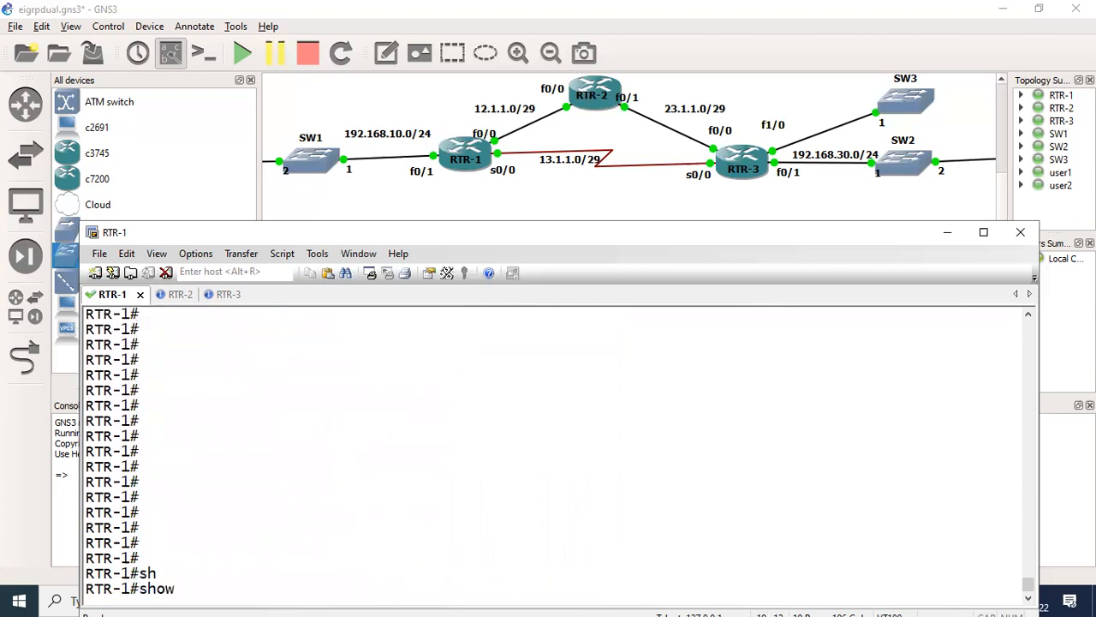
type("ip ei")
key("Tab")
type("topology 192.168.30.0")
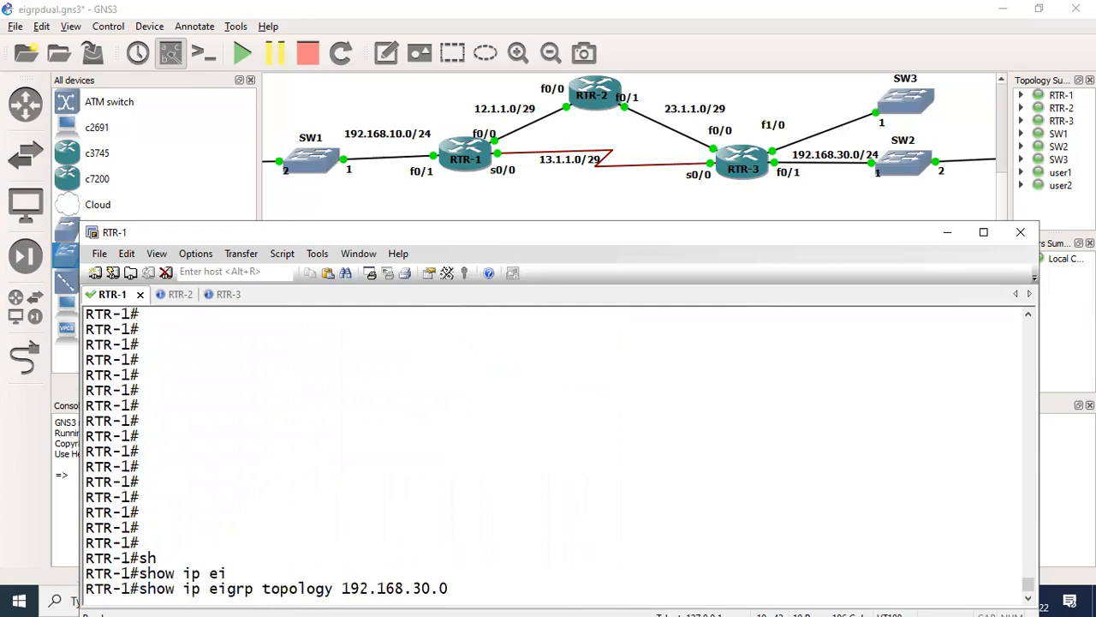
key("Return")
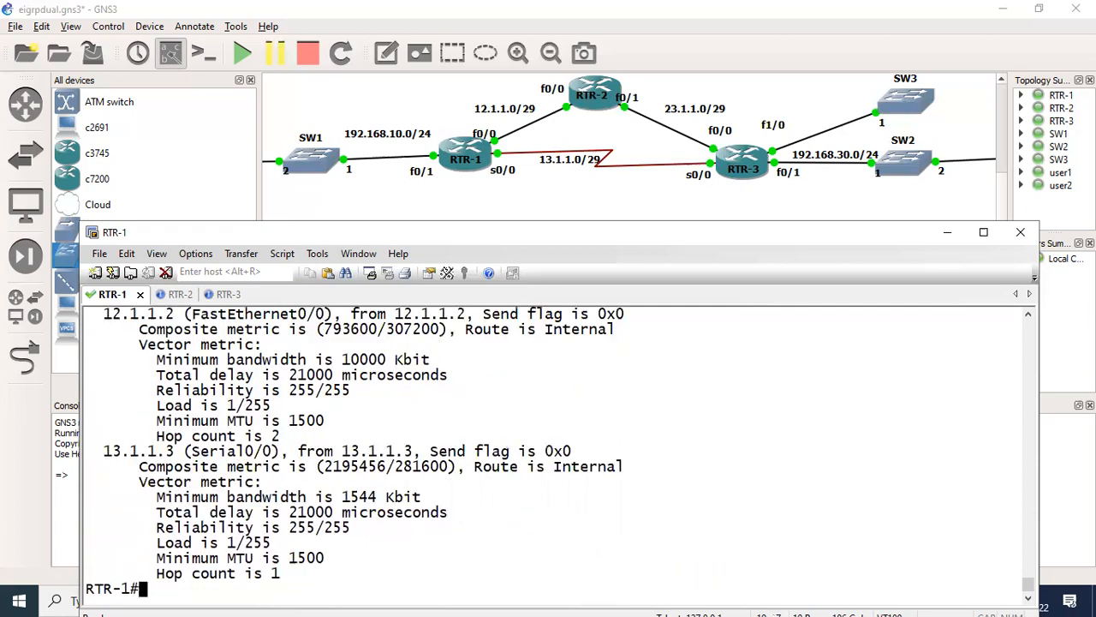
type("show ip eigrp to")
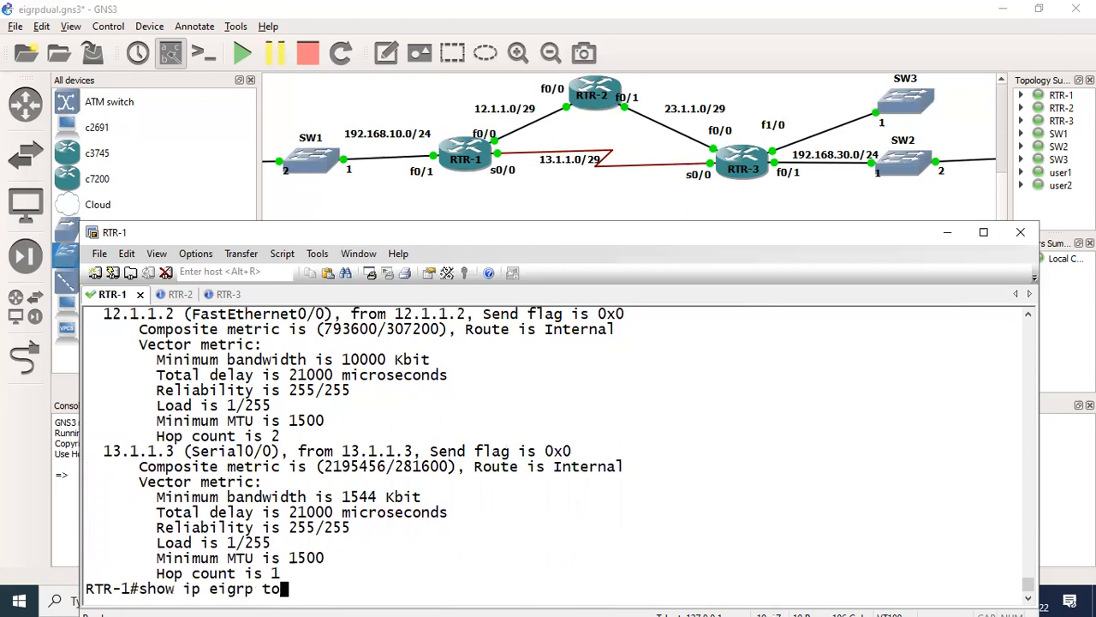
type("pology 192.168.30.0")
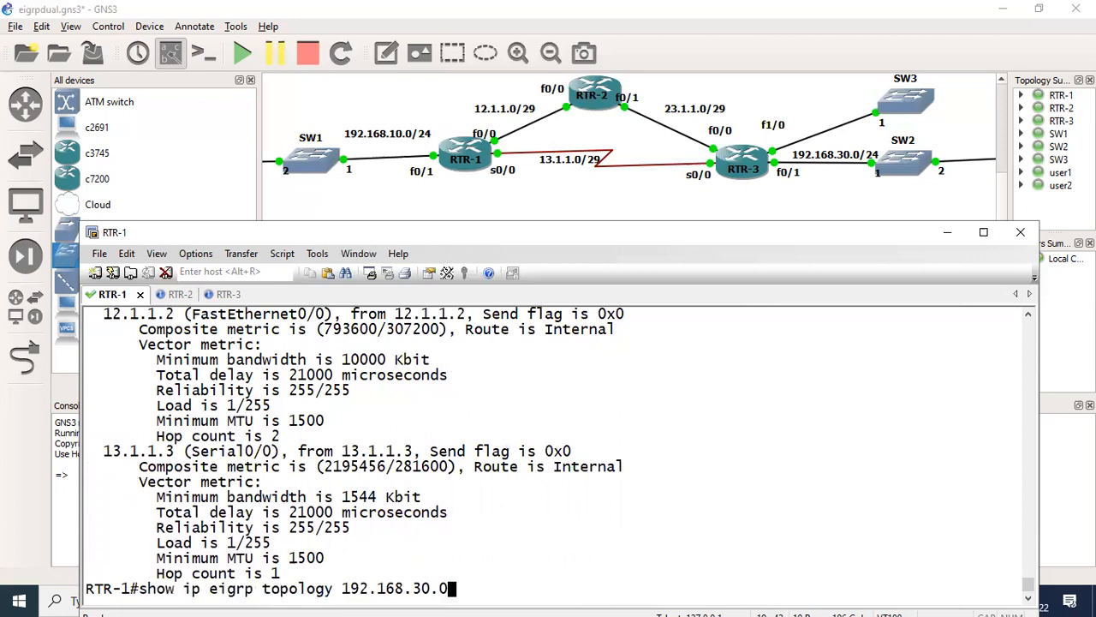
key("Return")
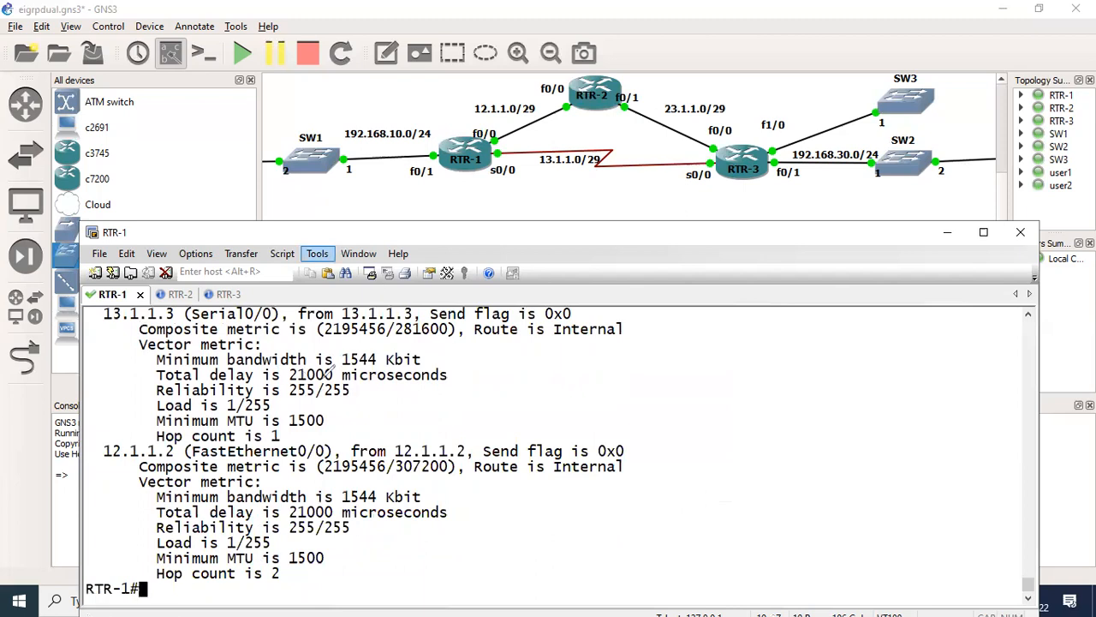
- Mark the total delay, minimum bandwidth and composite metric of both paths in the topology output, and link the two metrics with an arrow
mouse_move(284, 373)
left_mouse_down()
mouse_move(320, 378)
mouse_move(322, 362)
left_mouse_up()
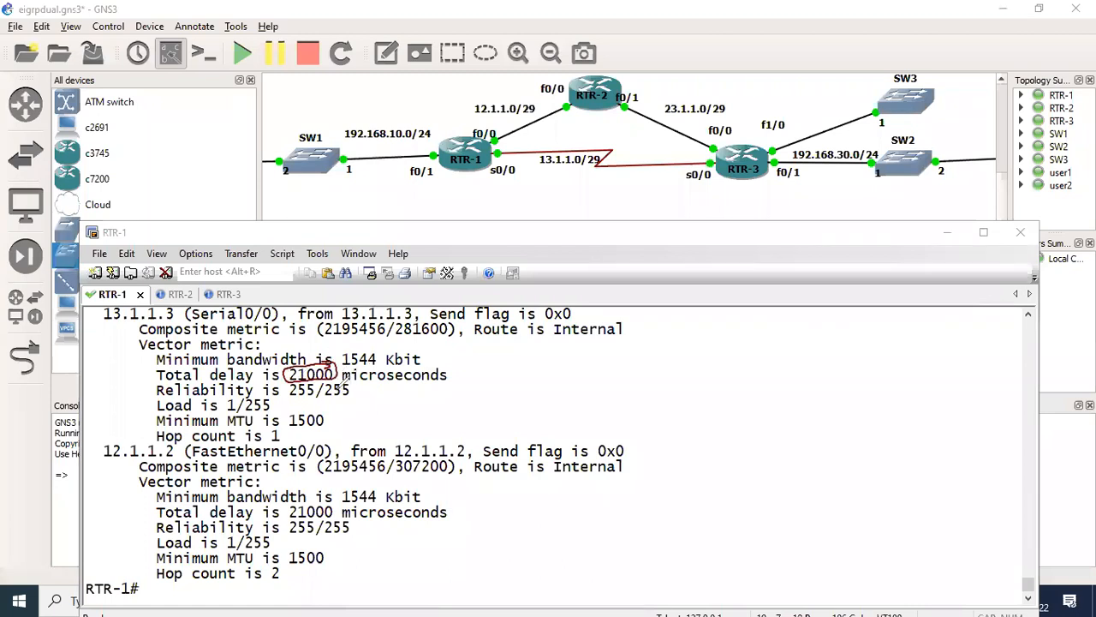
mouse_move(387, 353)
left_mouse_down()
mouse_move(342, 341)
mouse_move(370, 367)
mouse_move(381, 351)
left_mouse_up()
mouse_move(338, 493)
left_mouse_down()
mouse_move(317, 495)
mouse_move(311, 512)
mouse_move(343, 499)
mouse_move(391, 504)
mouse_move(382, 482)
left_mouse_up()
mouse_move(346, 326)
left_mouse_down()
mouse_move(394, 322)
mouse_move(360, 311)
mouse_move(319, 327)
mouse_move(342, 334)
left_mouse_up()
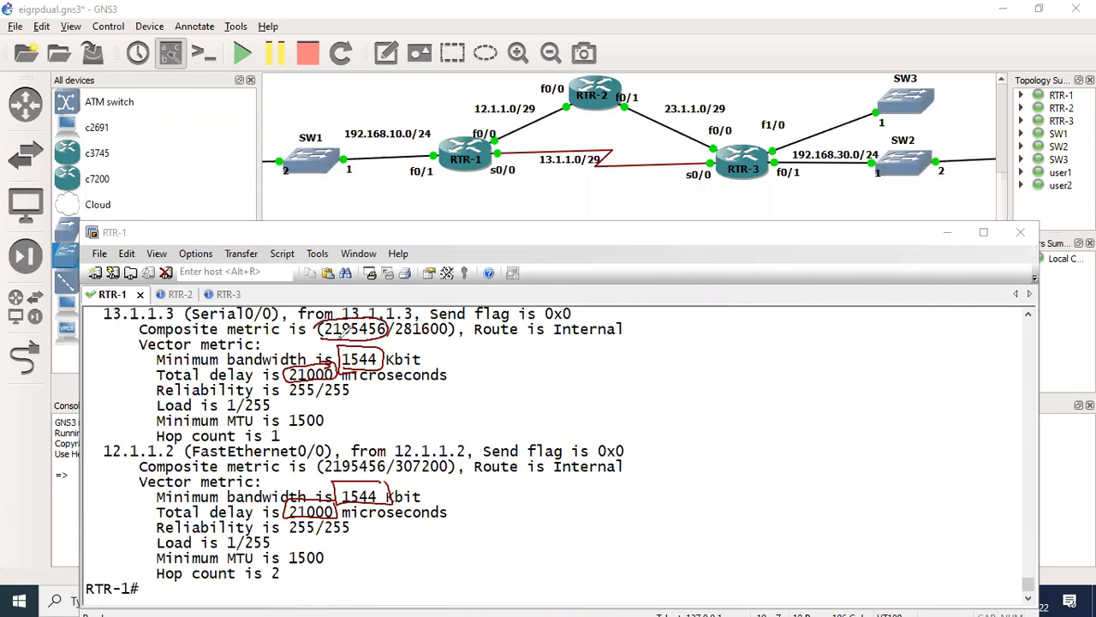
mouse_move(347, 447)
left_mouse_down()
mouse_move(343, 471)
mouse_move(395, 443)
left_mouse_up()
left_click_drag(384, 344, 395, 449)
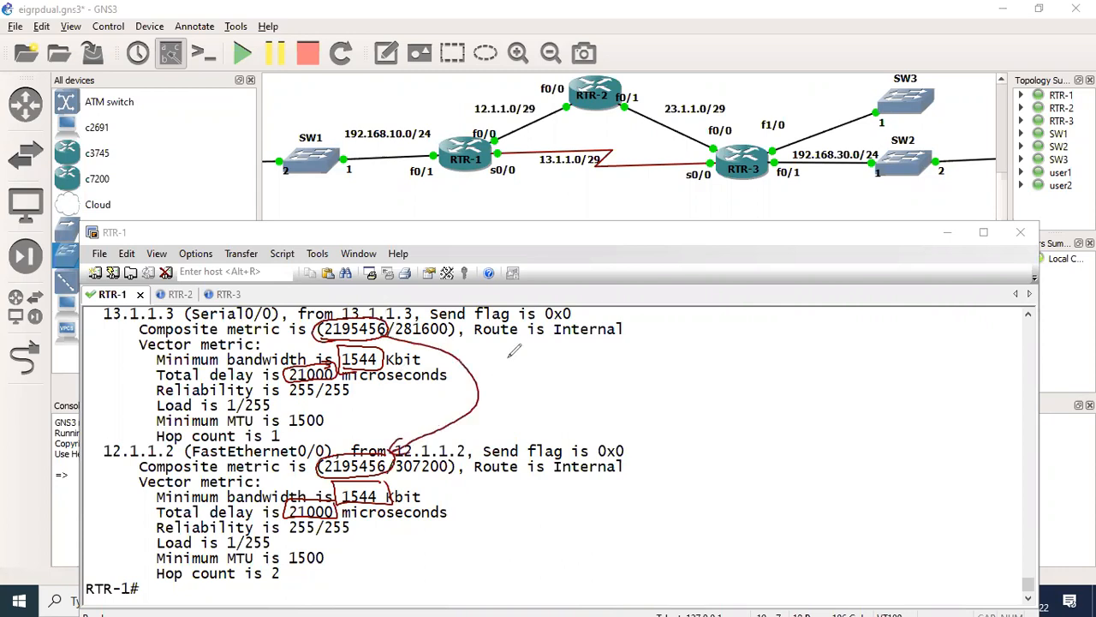
- Write "via R3" and "via R2" beside the topology output and draw an ellipse around both notes
left_click_drag(540, 353, 567, 351)
mouse_move(579, 358)
left_mouse_down()
mouse_move(582, 376)
mouse_move(653, 368)
left_mouse_up()
left_click(614, 367)
left_click_drag(671, 348, 658, 365)
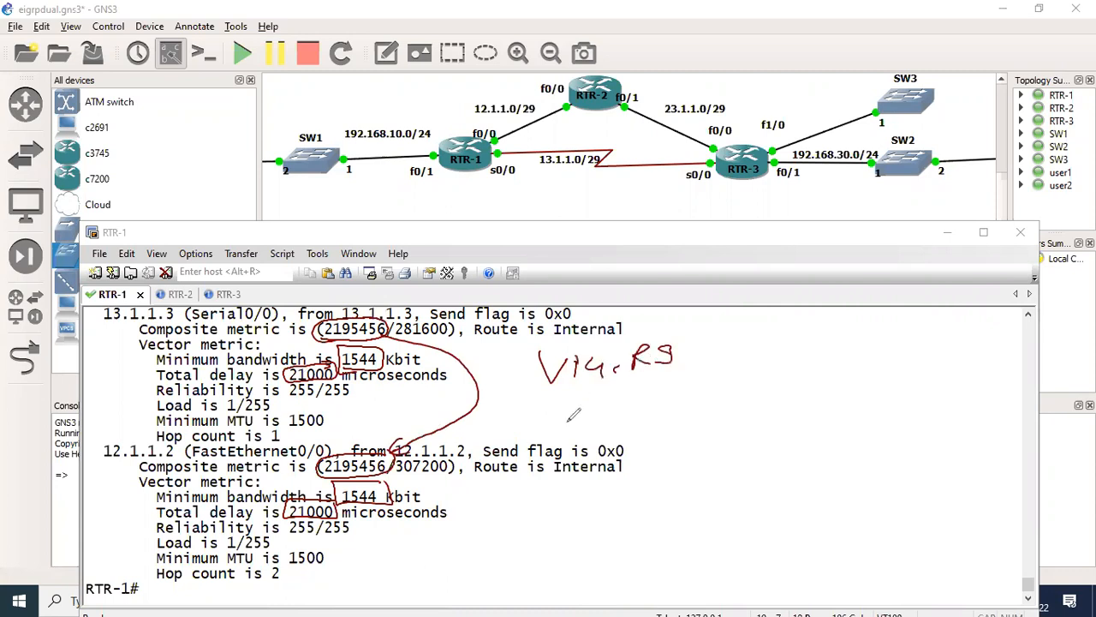
mouse_move(567, 402)
left_mouse_down()
mouse_move(593, 396)
mouse_move(624, 423)
mouse_move(711, 418)
left_mouse_up()
left_click_drag(736, 347, 649, 438)
mouse_move(849, 437)
left_mouse_down()
mouse_move(719, 339)
mouse_move(658, 380)
left_mouse_up()
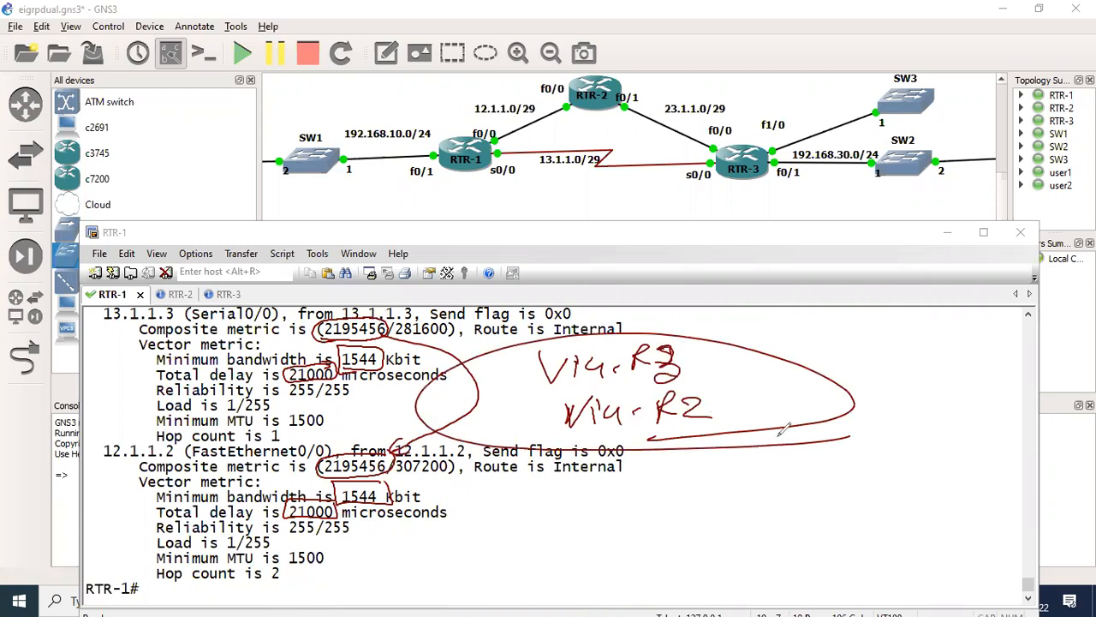
- Undo the recent annotation changes and erase all drawings from the screen
key("ctrl+z")
key("ctrl+z")
key("ctrl+z")
key("ctrl+z")
key("ctrl+z")
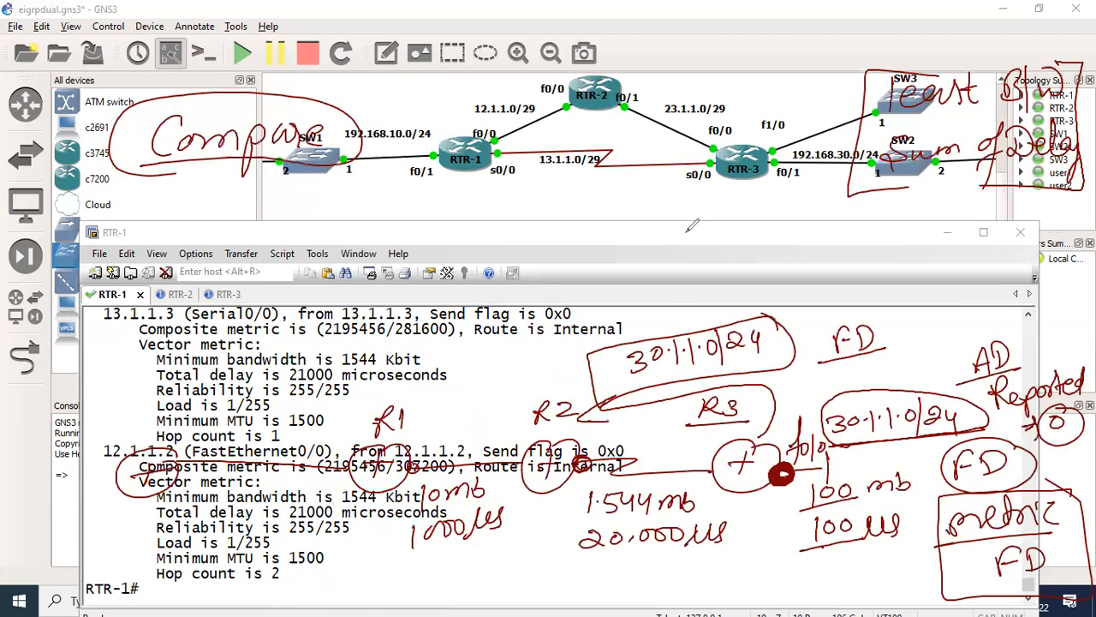
key("e")
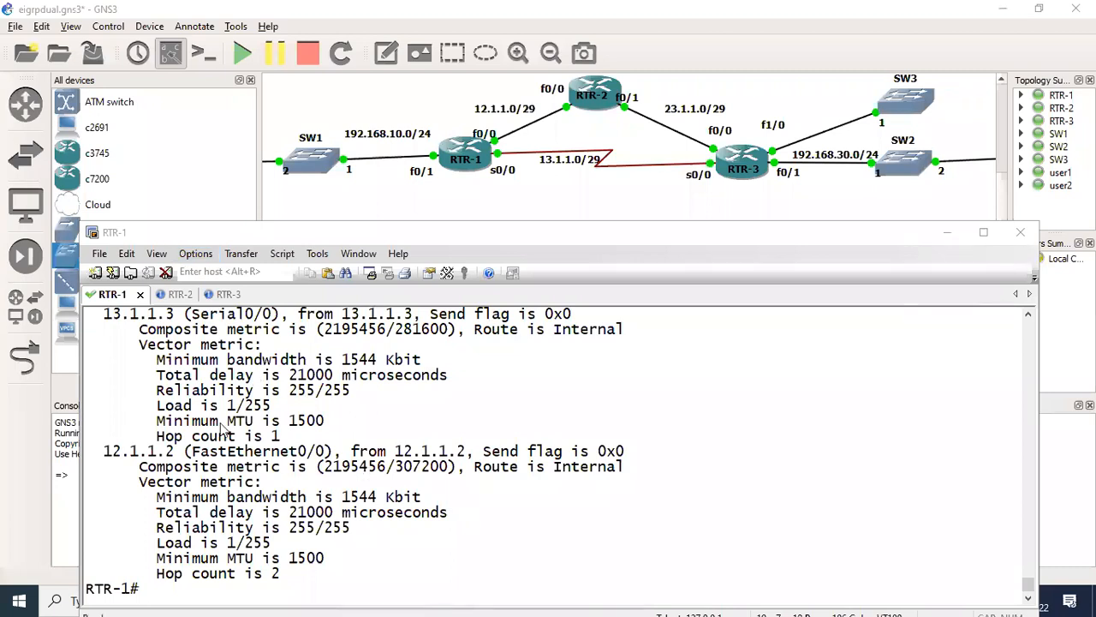
- Display RTR-1's routing table entry for 192.168.30.0
key("Return")
type("sh")
key("Tab")
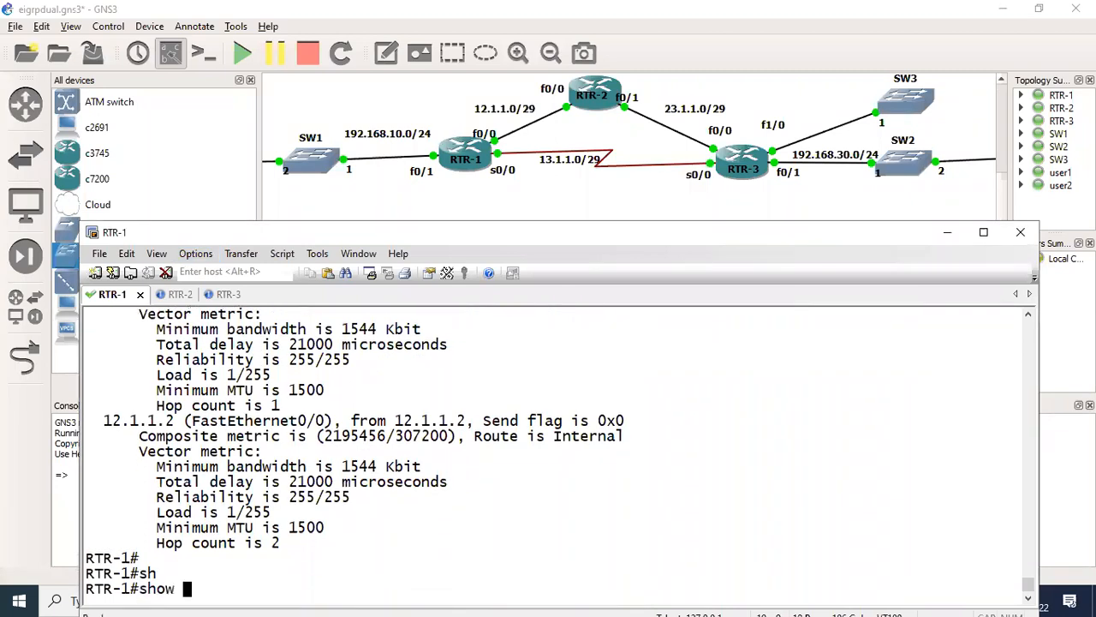
type("ip rou")
key("Tab")
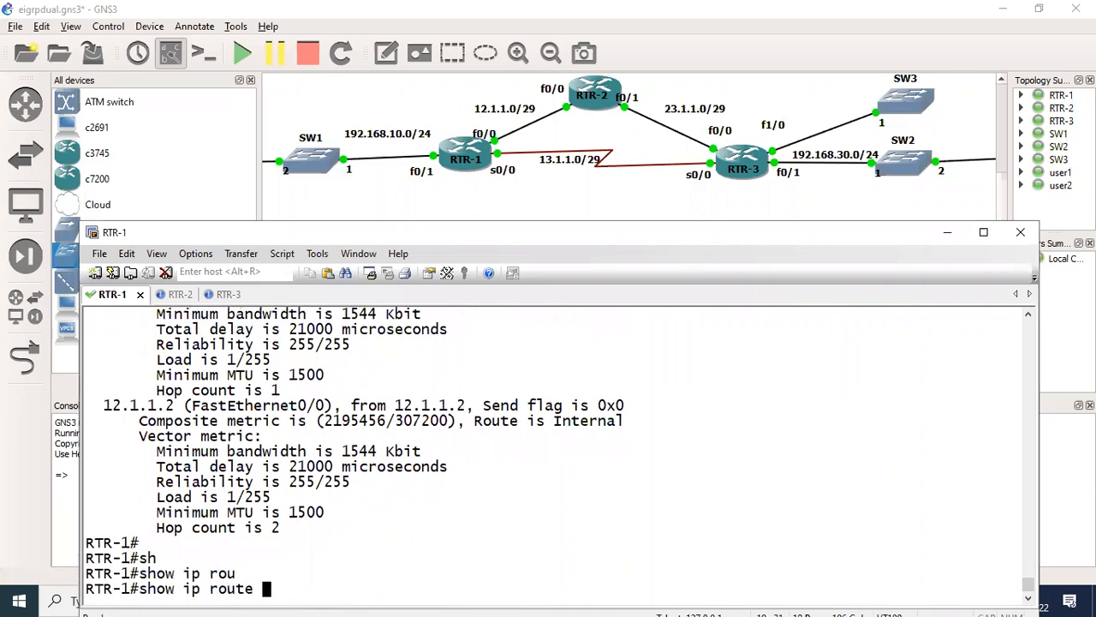
type("192.168.30")
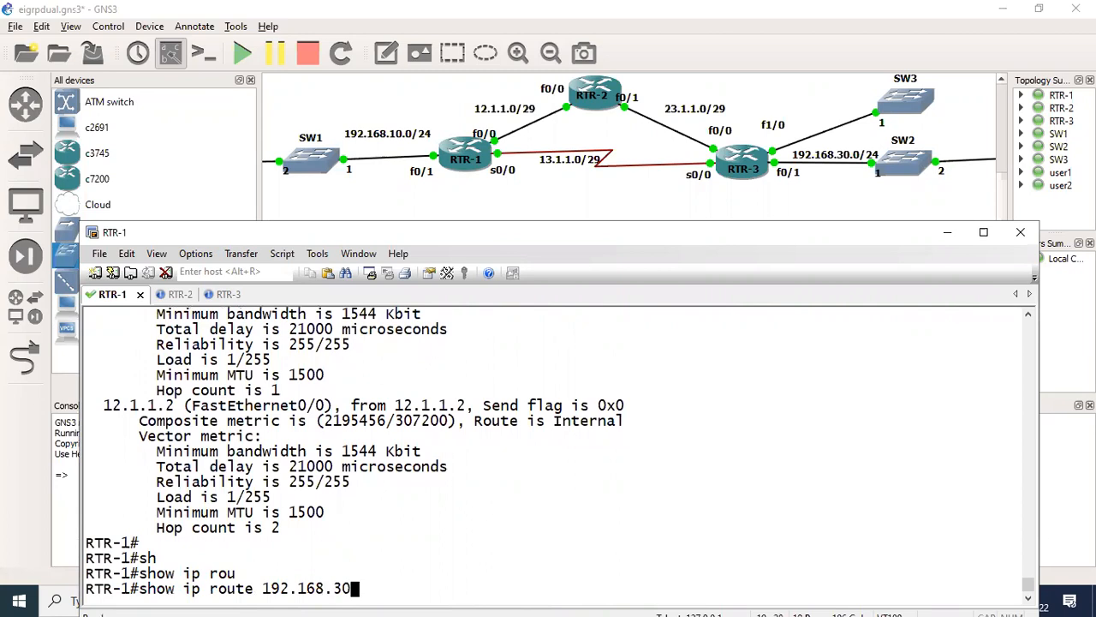
type(".0")
key("Return")
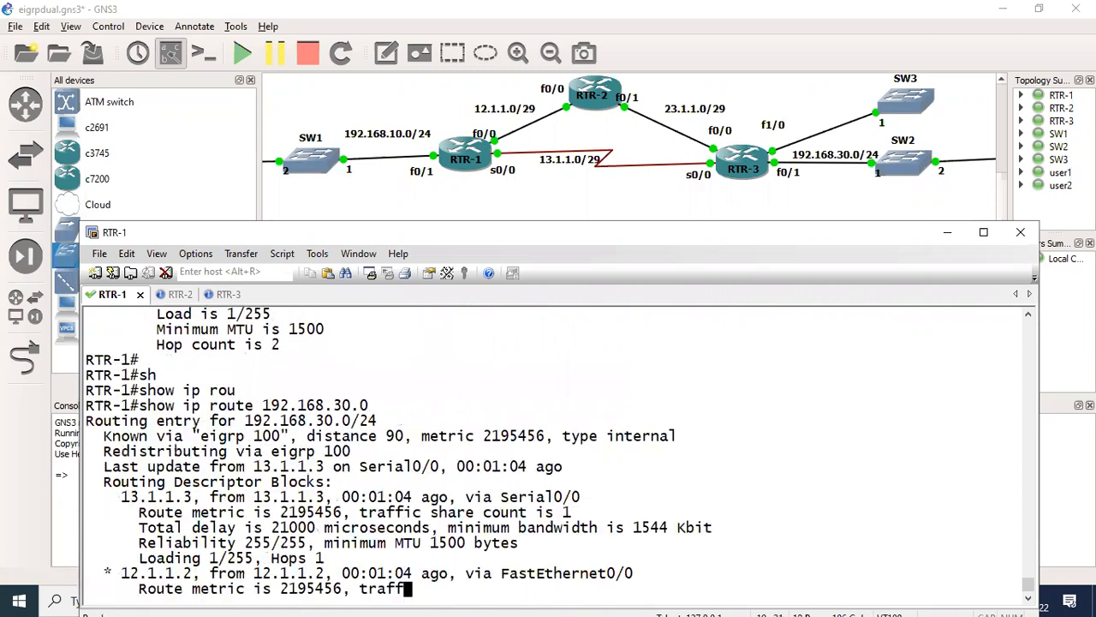
left_click_drag(124, 424, 527, 545)
left_click(527, 545)
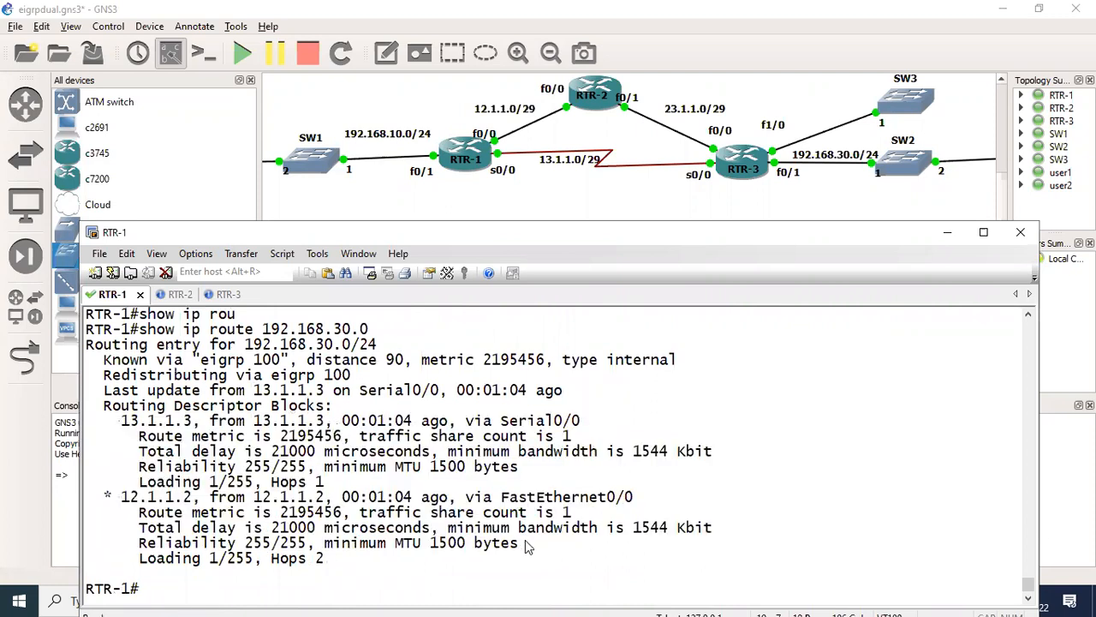
- Display the full IP routing table on RTR-1
type("sh")
key("Tab")
type("ip r")
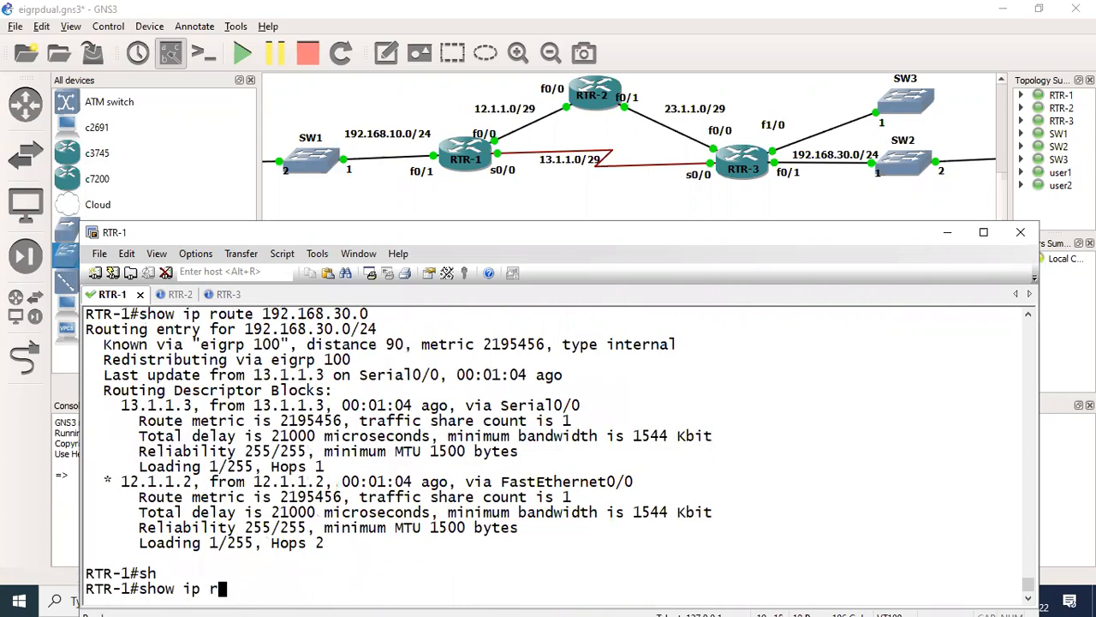
type("ou")
key("Tab")
key("Return")
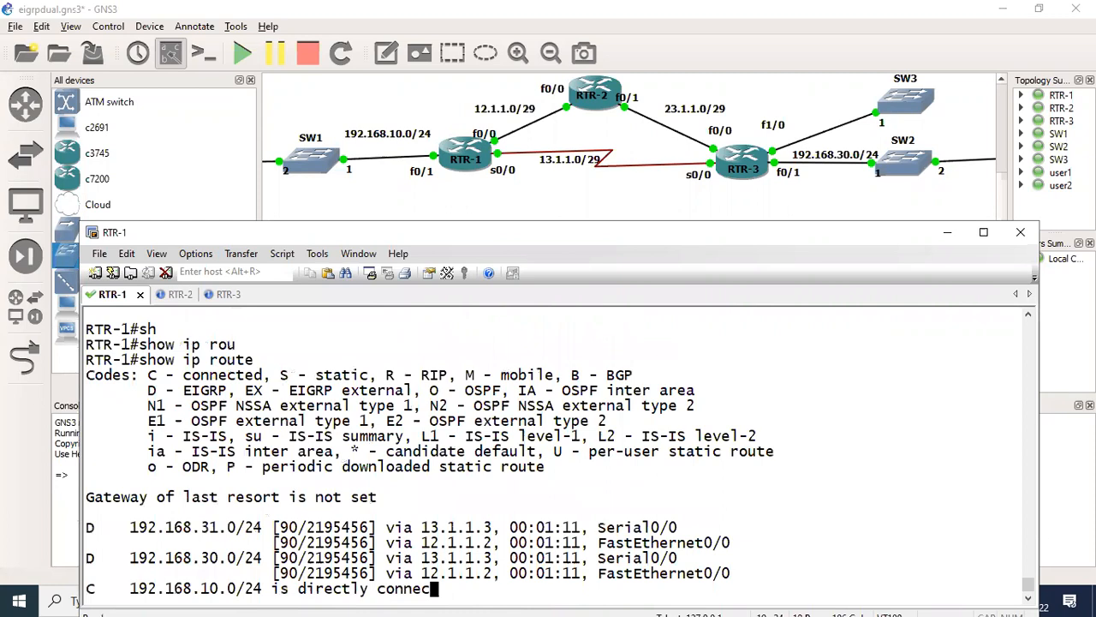
key("Return")
key("Return")
key("Return")
key("Return")
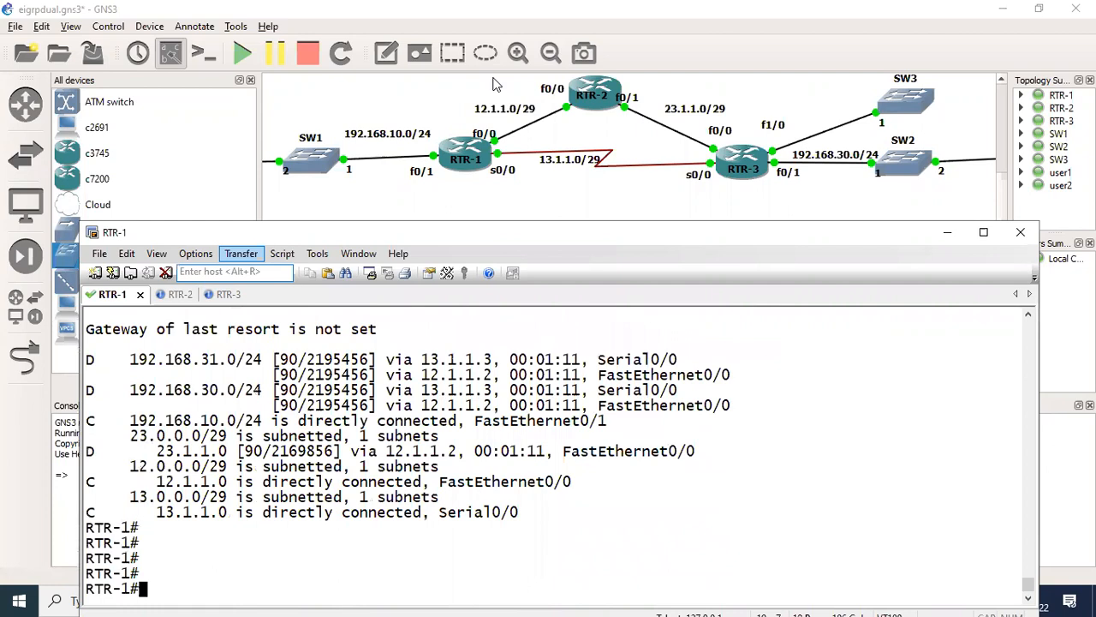
- Circle the two 192.168.30.0/24 routes, and on the diagram mark the SW2 LAN with its paths to RTR-1 through RTR-2 and the serial link
mouse_move(233, 371)
left_mouse_down()
mouse_move(101, 375)
mouse_move(124, 399)
mouse_move(116, 404)
left_mouse_up()
mouse_move(236, 402)
left_mouse_down()
mouse_move(751, 413)
mouse_move(697, 388)
mouse_move(595, 375)
mouse_move(256, 375)
left_mouse_up()
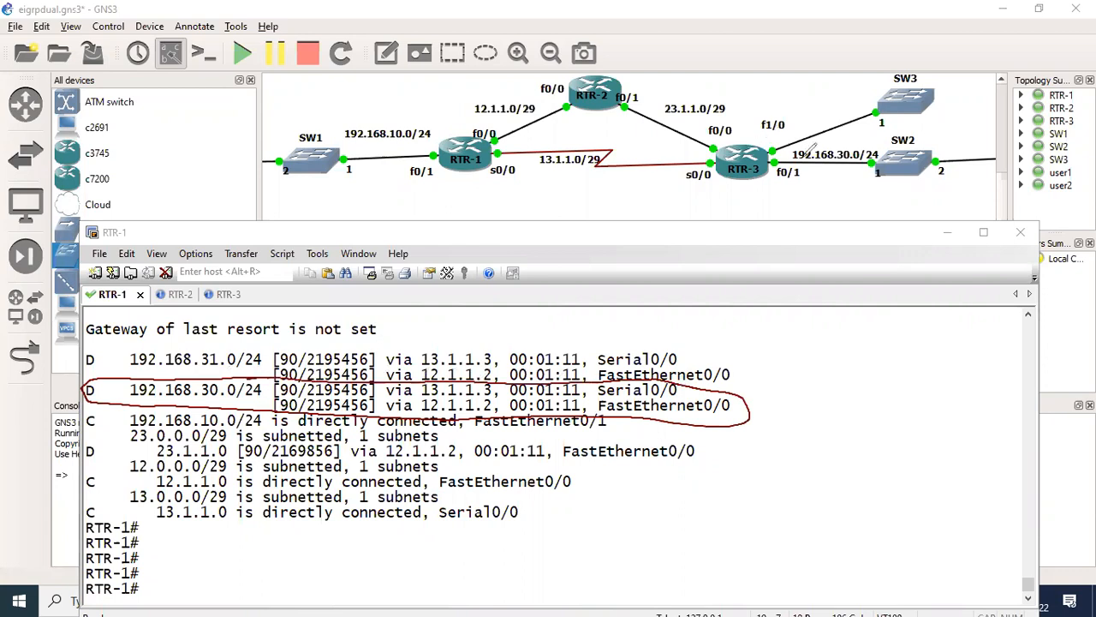
mouse_move(948, 151)
left_mouse_down()
mouse_move(959, 149)
mouse_move(888, 184)
mouse_move(760, 154)
mouse_move(441, 146)
left_mouse_up()
left_click_drag(775, 161, 514, 193)
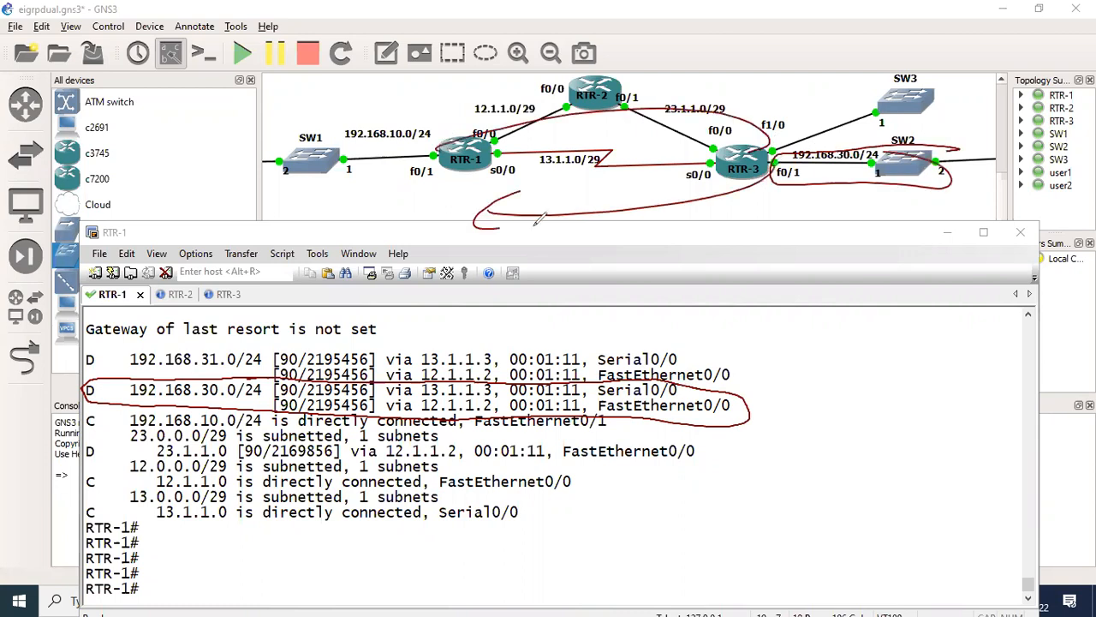
- Undo the path arrows, write "B/W, Delay" beside RTR-1's f0/0 interface, and draw the path from RTR-3 over RTR-2 to RTR-1
key("ctrl+z")
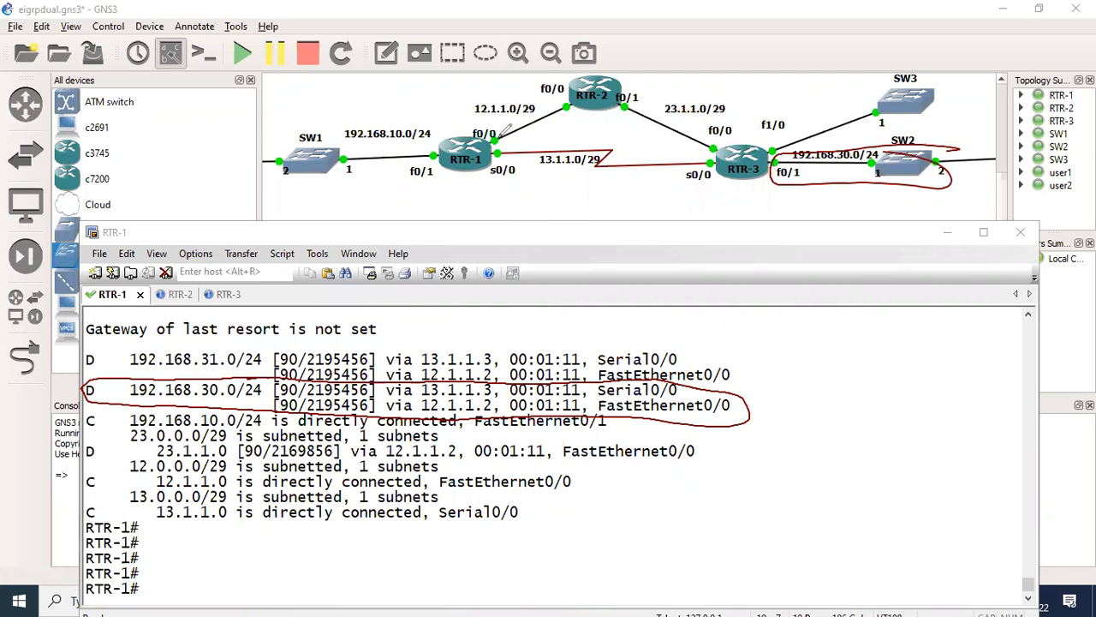
mouse_move(502, 135)
left_mouse_down()
mouse_move(493, 144)
mouse_move(557, 120)
mouse_move(591, 137)
mouse_move(659, 116)
mouse_move(656, 137)
left_mouse_up()
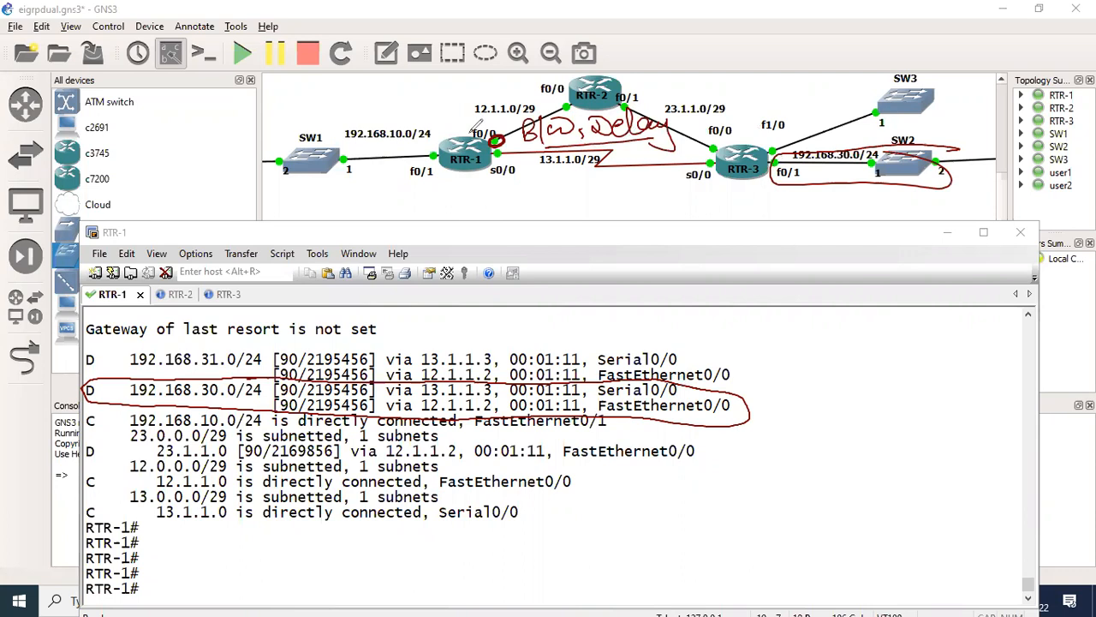
mouse_move(755, 121)
left_mouse_down()
mouse_move(693, 93)
mouse_move(535, 98)
mouse_move(503, 120)
left_mouse_up()
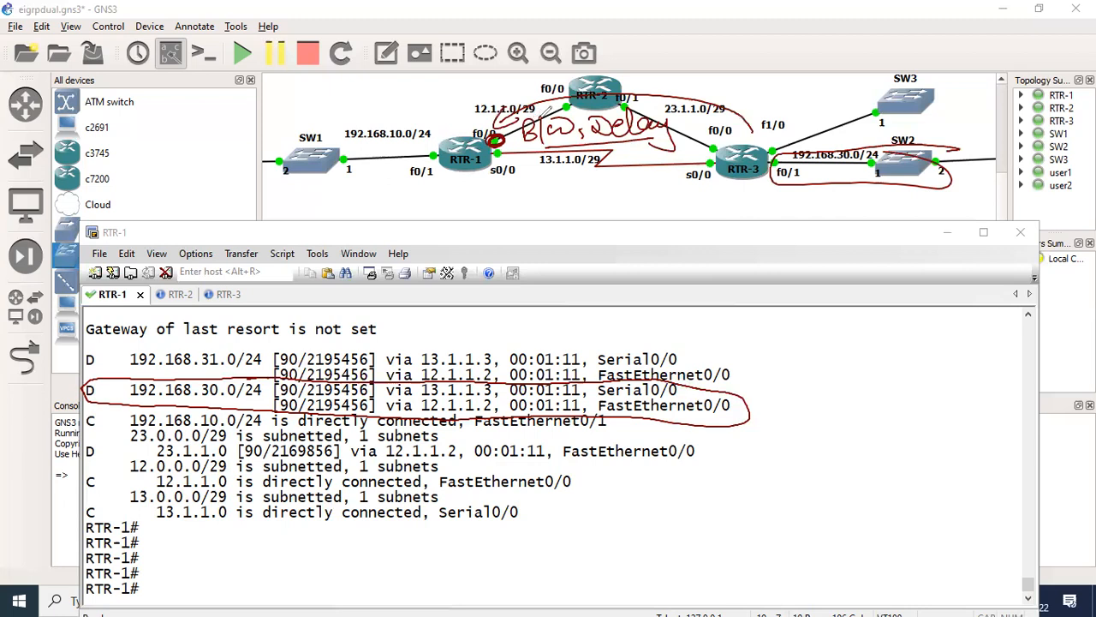
- Handwrite the values 19000 and 1544 above RTR-1 on the diagram and circle each of them
left_click_drag(493, 128, 440, 129)
left_click_drag(459, 114, 454, 134)
mouse_move(366, 96)
left_mouse_down()
mouse_move(365, 116)
mouse_move(399, 96)
left_mouse_up()
left_click_drag(415, 92, 414, 94)
left_click_drag(430, 90, 451, 104)
left_click_drag(463, 86, 462, 105)
mouse_move(478, 83)
left_mouse_down()
mouse_move(471, 103)
mouse_move(506, 97)
mouse_move(504, 141)
left_mouse_up()
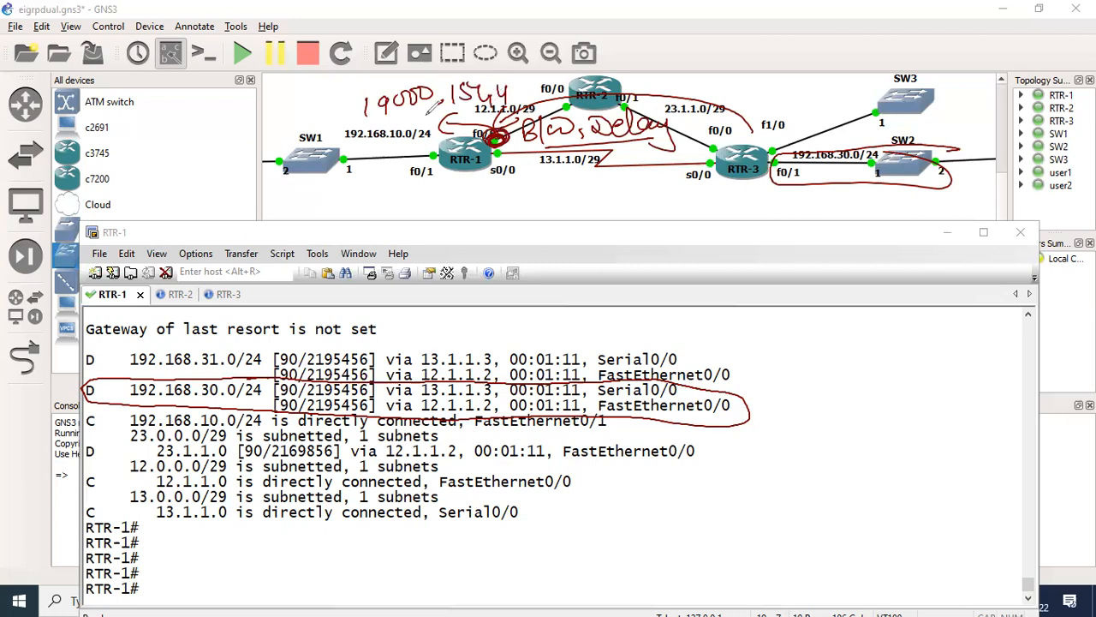
mouse_move(360, 124)
left_mouse_down()
mouse_move(436, 84)
mouse_move(388, 78)
mouse_move(379, 115)
mouse_move(471, 88)
mouse_move(453, 99)
mouse_move(521, 98)
mouse_move(500, 69)
mouse_move(452, 80)
mouse_move(458, 101)
left_mouse_up()
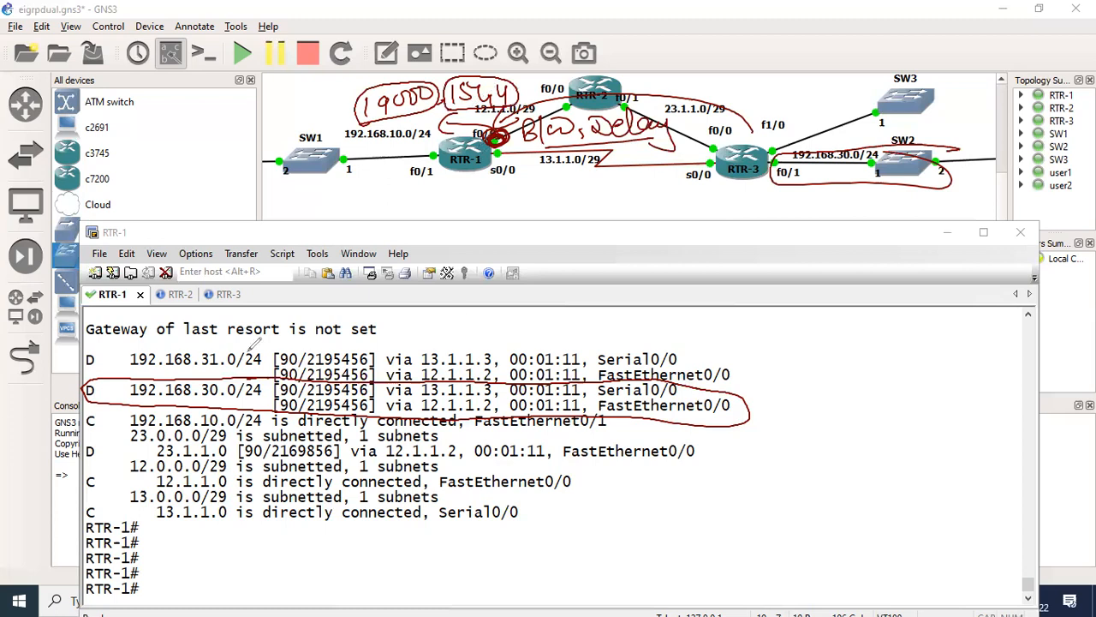
- Handwrite the network address 192.168.31.0/24 along the link between RTR-3 and SW3
mouse_move(812, 112)
left_mouse_down()
mouse_move(811, 135)
mouse_move(825, 129)
left_mouse_up()
mouse_move(833, 108)
left_mouse_down()
mouse_move(844, 119)
mouse_move(888, 98)
left_mouse_up()
left_click(850, 109)
left_click(896, 104)
left_click_drag(902, 95, 917, 106)
left_click(926, 106)
mouse_move(935, 96)
left_mouse_down()
mouse_move(942, 111)
mouse_move(962, 109)
left_mouse_up()
left_click(953, 98)
left_click_drag(965, 98, 970, 113)
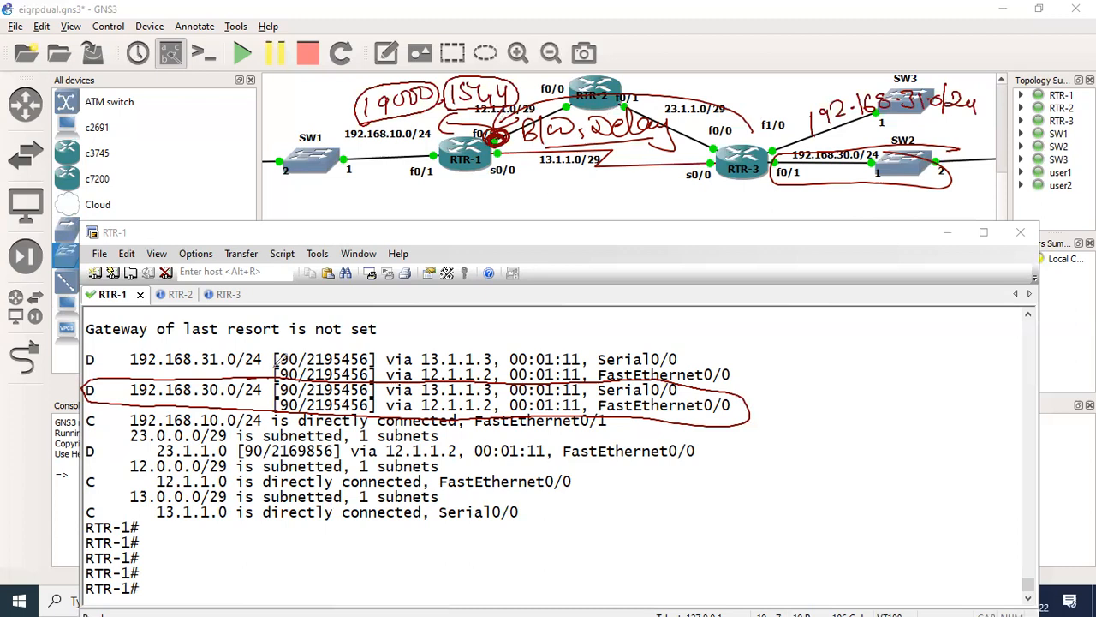
- Undo the handwritten notes and path marks on the topology diagram
left_click_drag(257, 391, 328, 320)
key("ctrl+z")
key("ctrl+z")
key("ctrl+z")
key("ctrl+z")
key("ctrl+z")
key("ctrl+z")
key("ctrl+z")
key("ctrl+z")
key("ctrl+z")
key("ctrl+z")
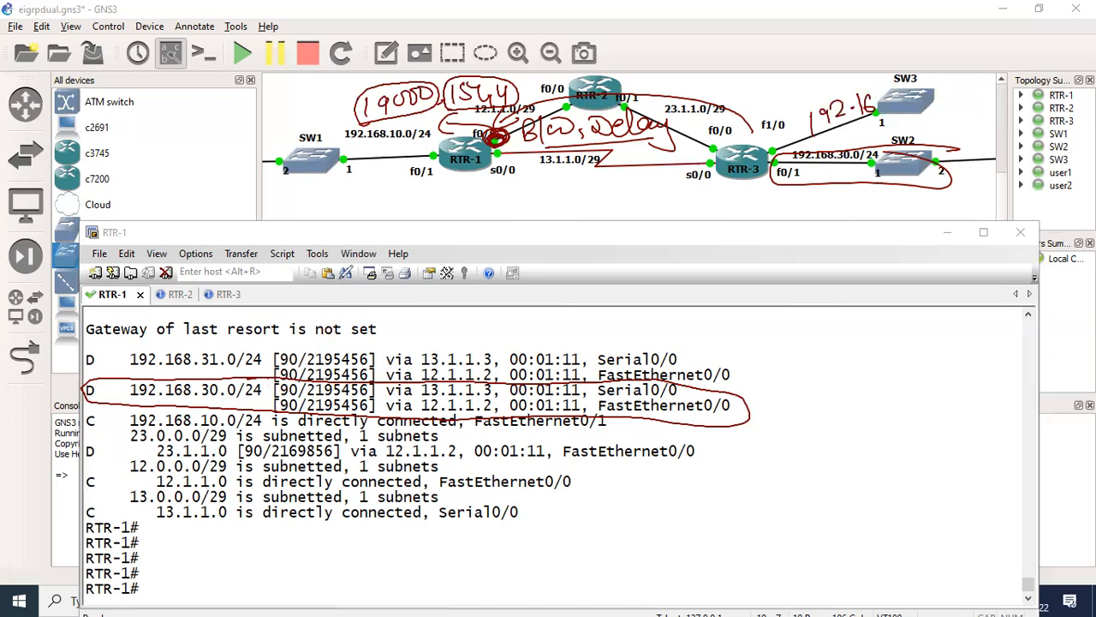
key("ctrl+z")
key("ctrl+z")
key("ctrl+z")
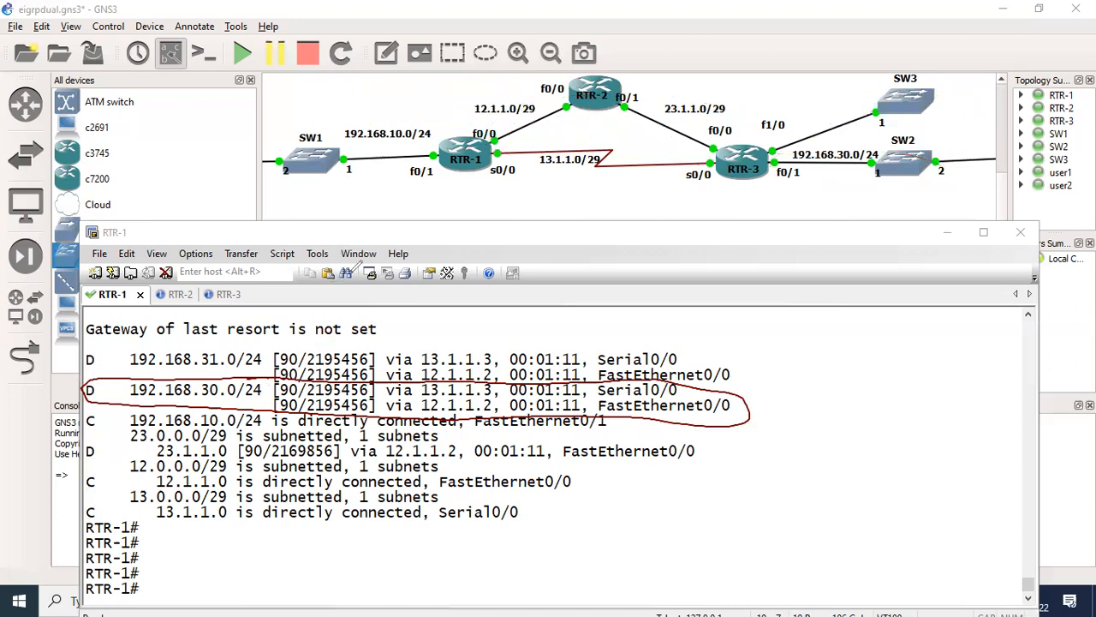
- Draw arrows for both paths from RTR-1 to RTR-3, over RTR-2 and over the serial link, and erase all drawings
left_click_drag(491, 138, 808, 138)
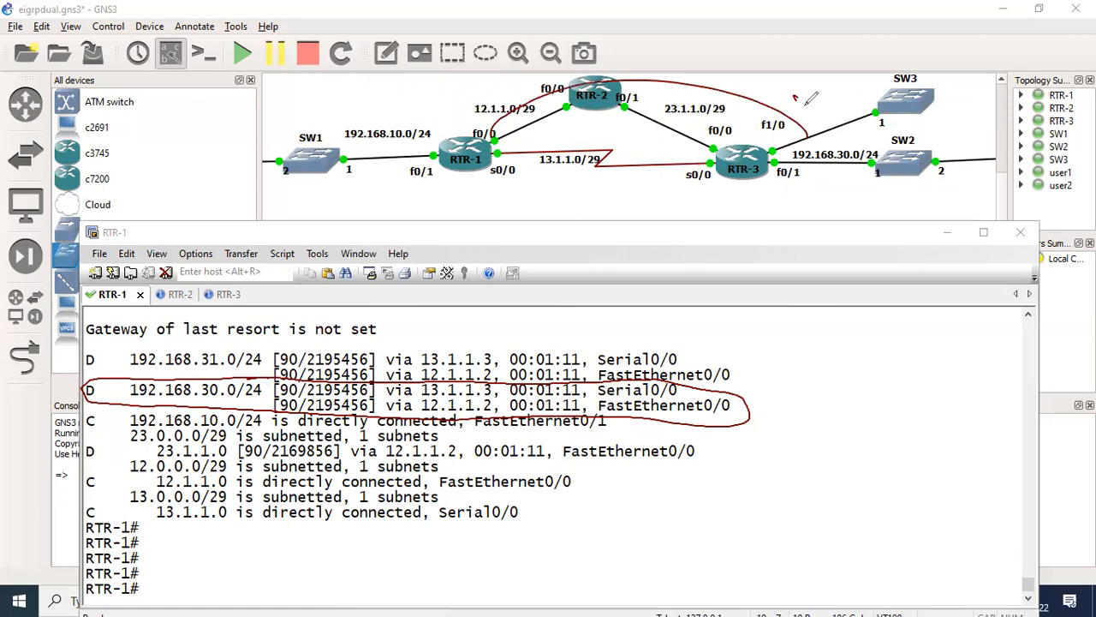
mouse_move(795, 96)
left_mouse_down()
mouse_move(809, 137)
mouse_move(759, 195)
left_mouse_up()
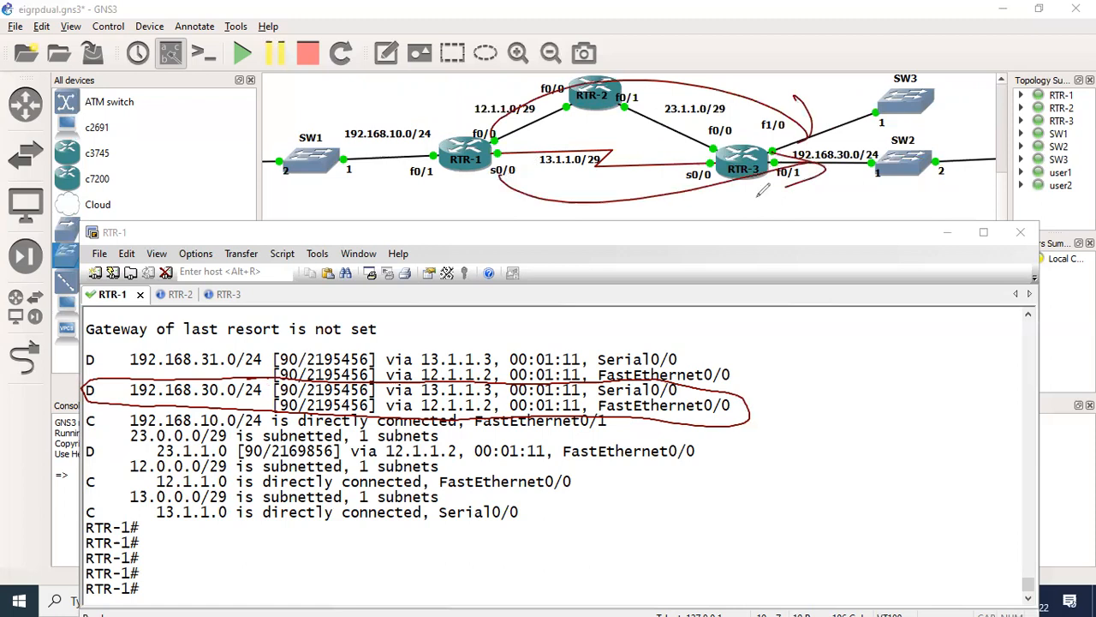
key("ctrl+z")
key("Escape")
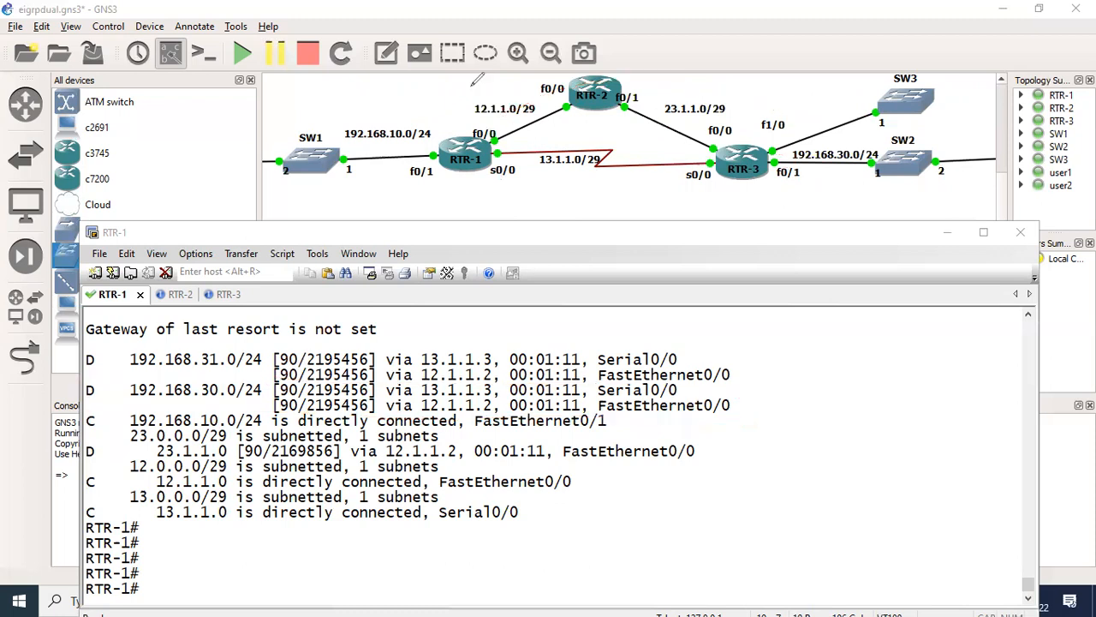
- Close the device list to widen the topology view, and bring the RTR-1 terminal back in front, slightly higher
left_click(250, 79)
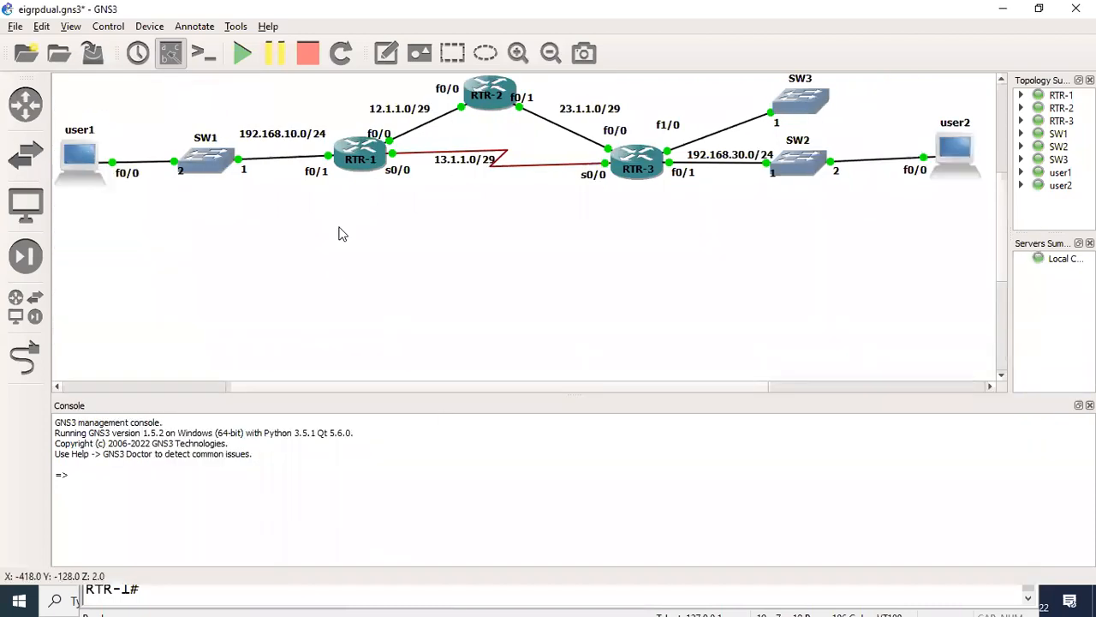
key("alt+Tab")
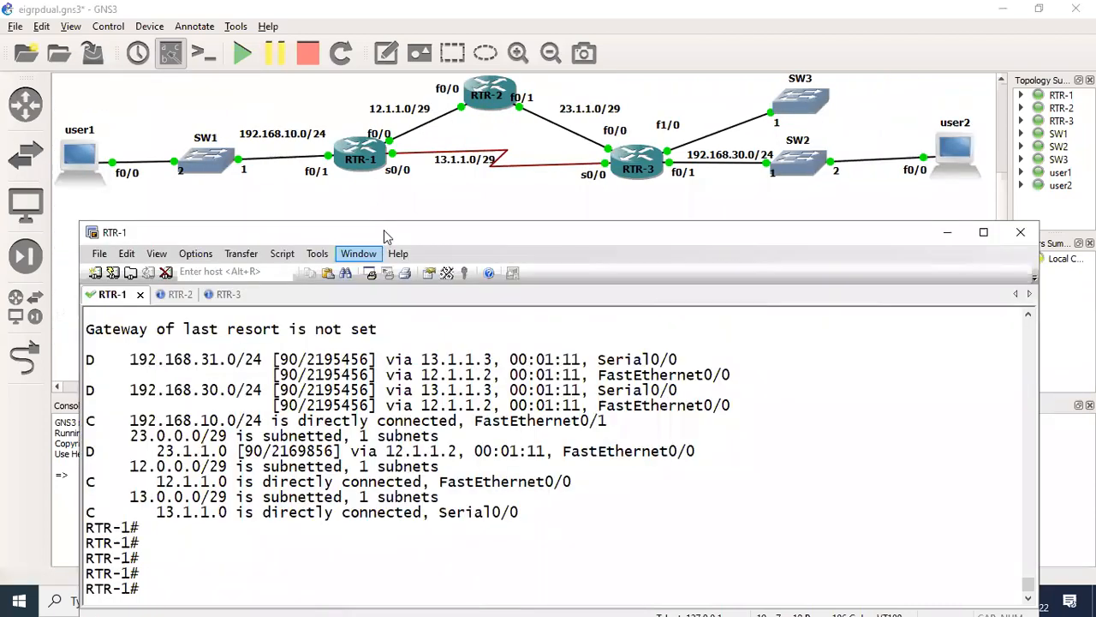
left_click_drag(383, 229, 390, 206)
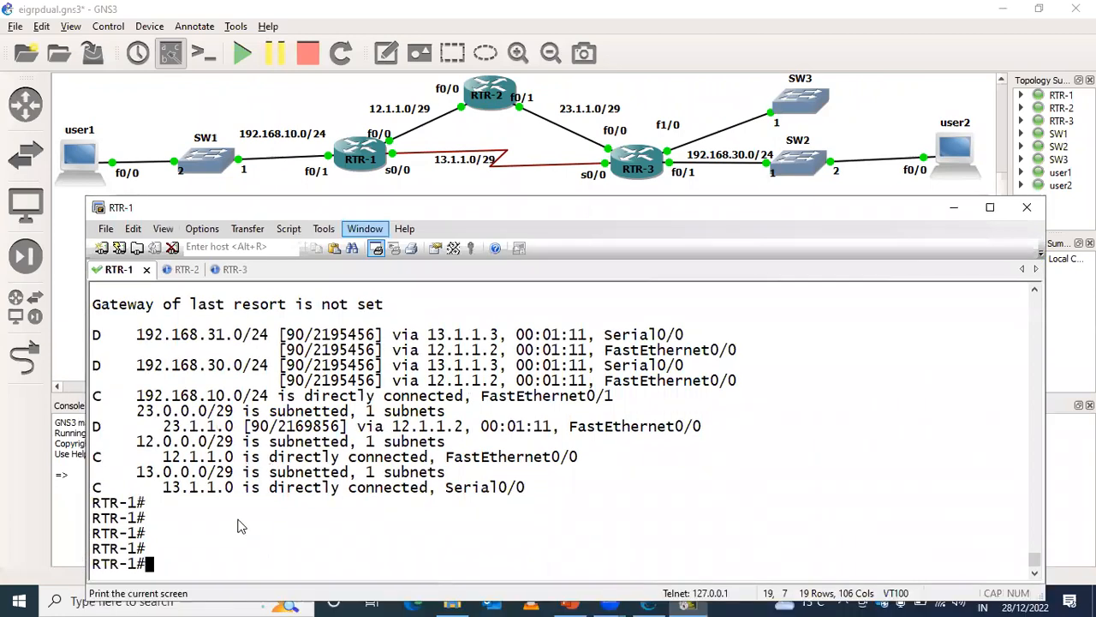
- Enter interface configuration mode for FastEthernet 0/0 on RTR-1
key("Return")
key("Return")
type("con")
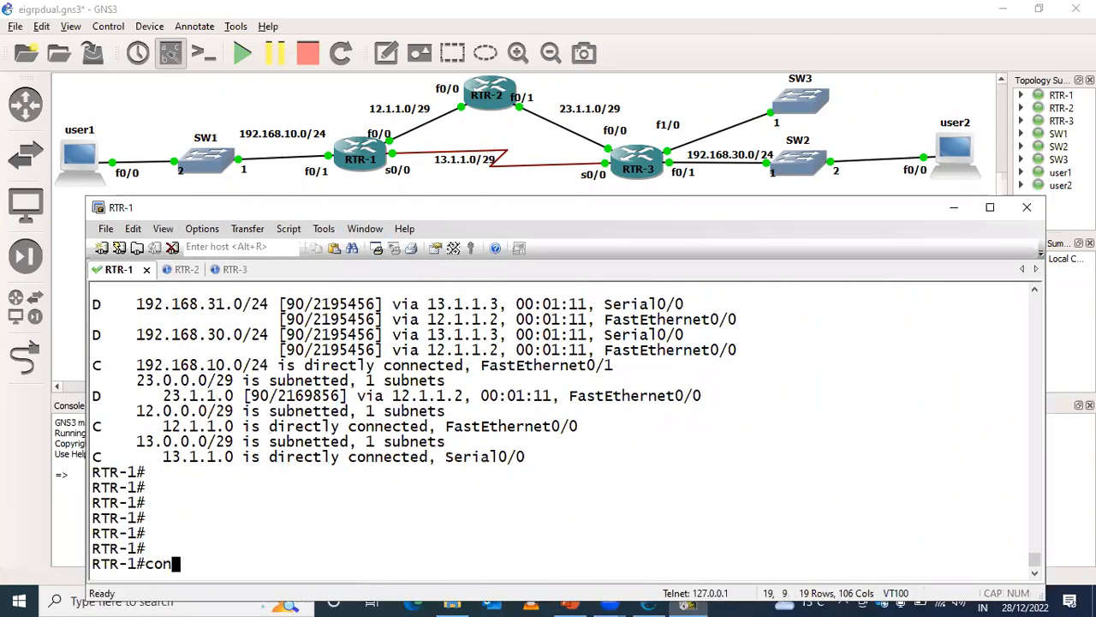
type("f t")
key("Return")
key("Return")
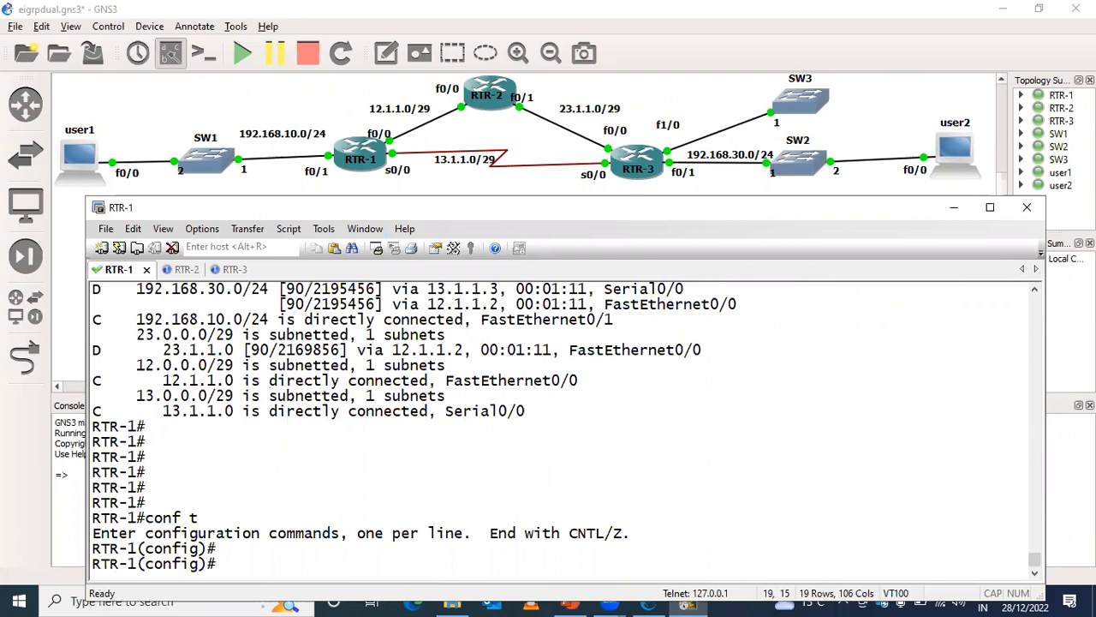
type("bandwidth 1544")
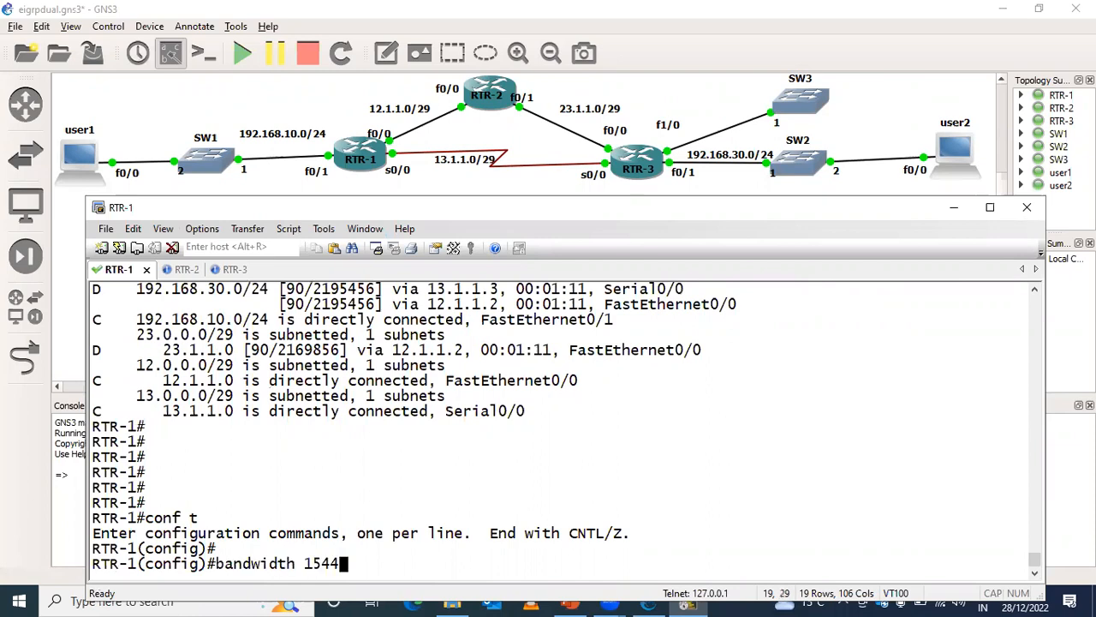
key("Up")
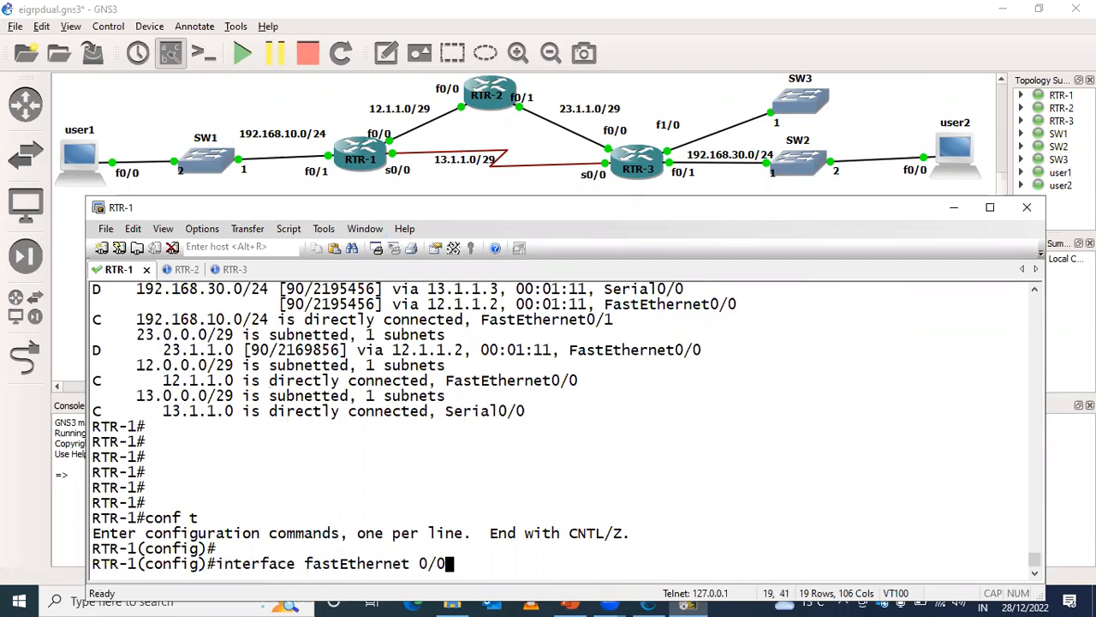
key("Return")
- Set the delay of RTR-1's FastEthernet 0/0 interface to 1910
key("Up")
key("Up")
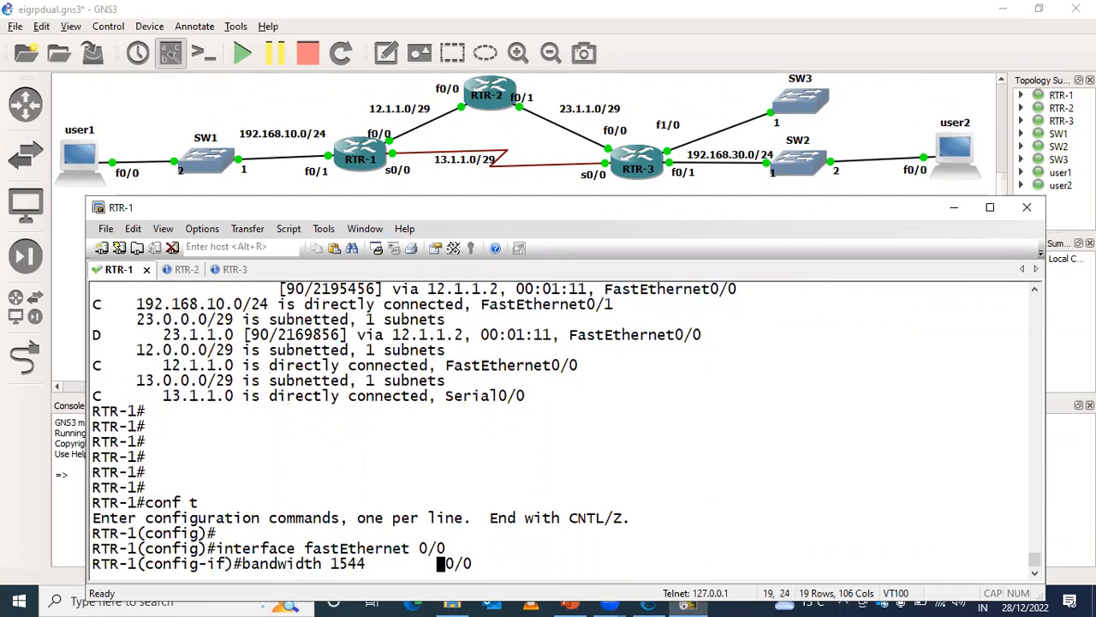
key("Up")
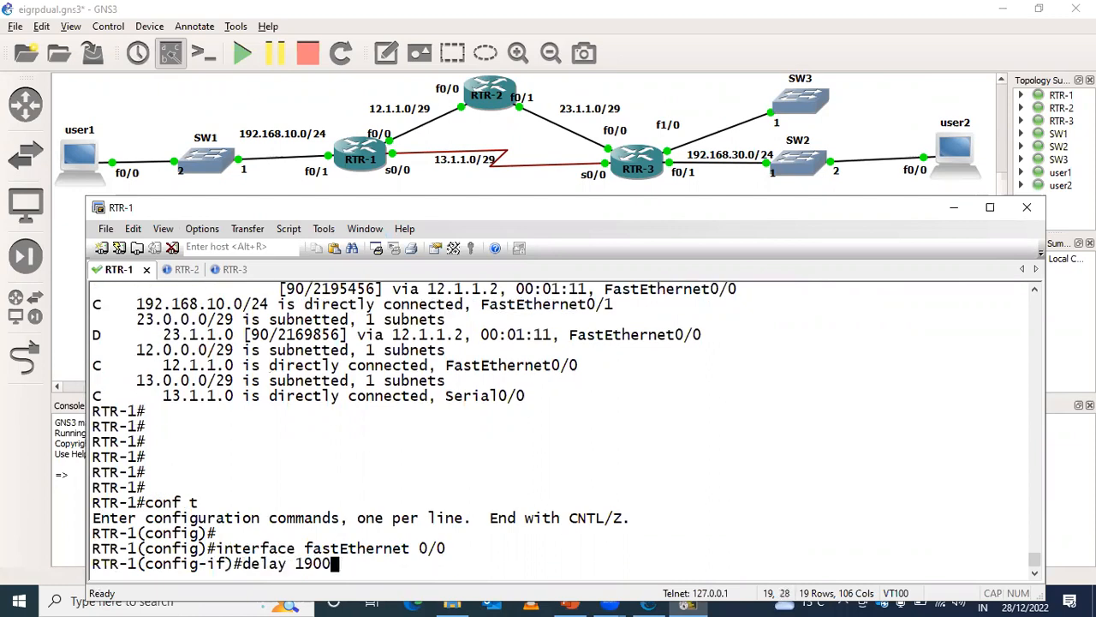
key("BackSpace")
key("BackSpace")
type("10")
key("Return")
- Leave configuration mode and display RTR-1's EIGRP topology entry for 192.168.30.0, repeating the query once
key("Return")
key("Return")
key("Return")
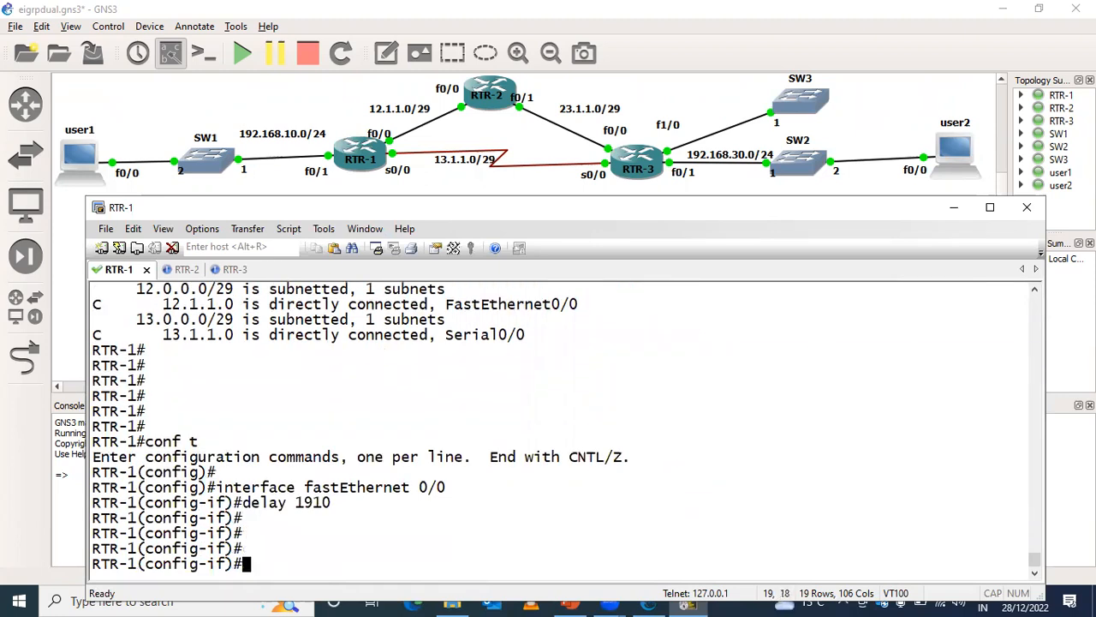
key("ctrl+z")
key("Return")
key("Return")
key("Return")
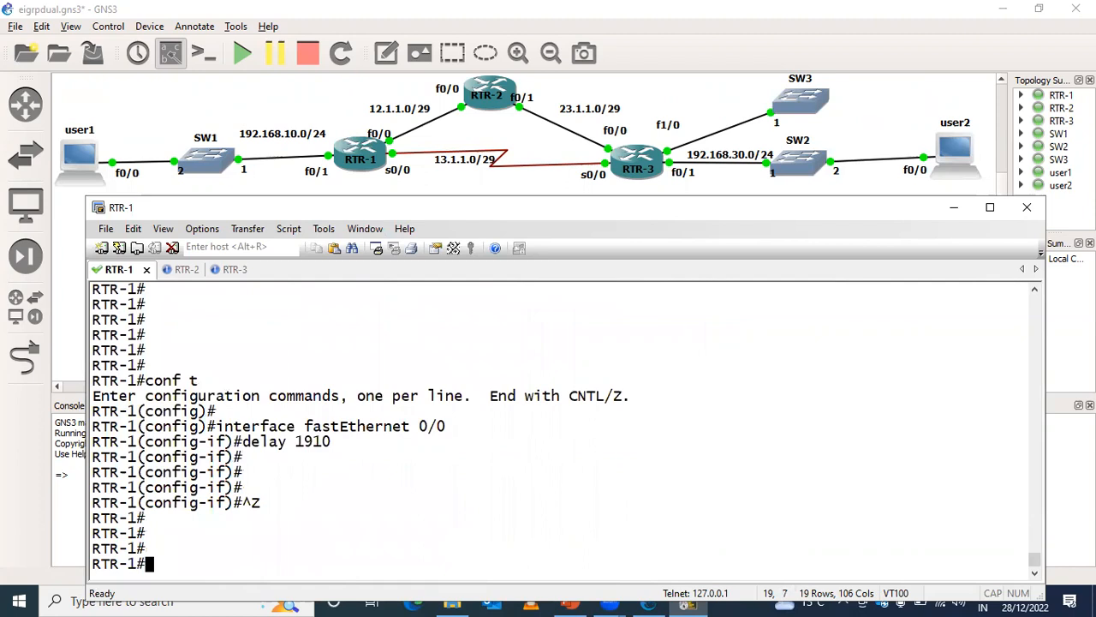
type("show ip route")
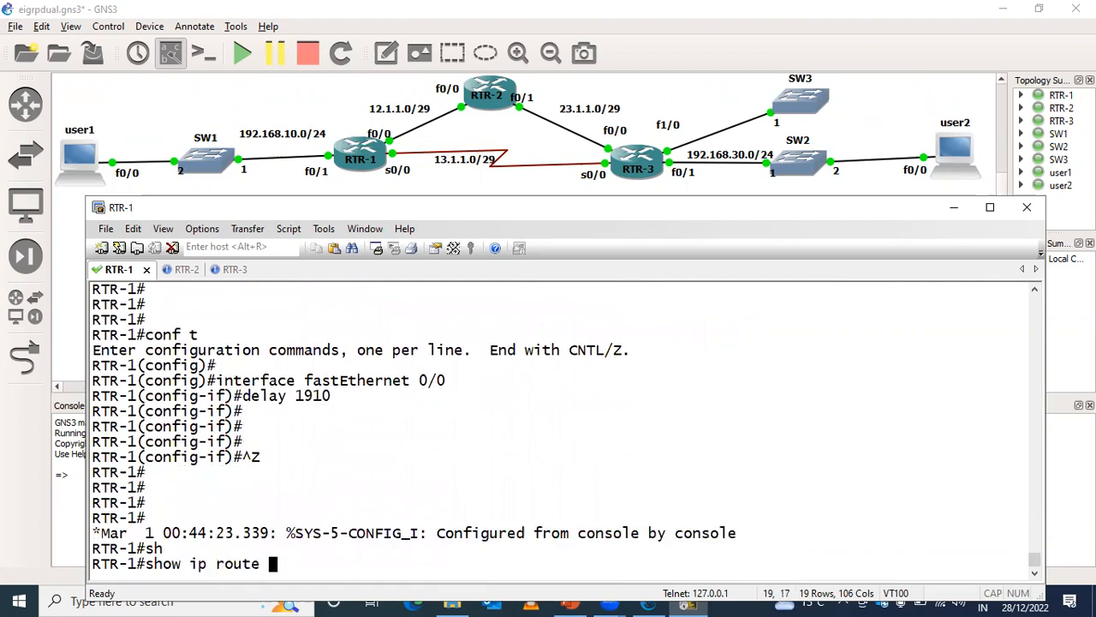
key("Up")
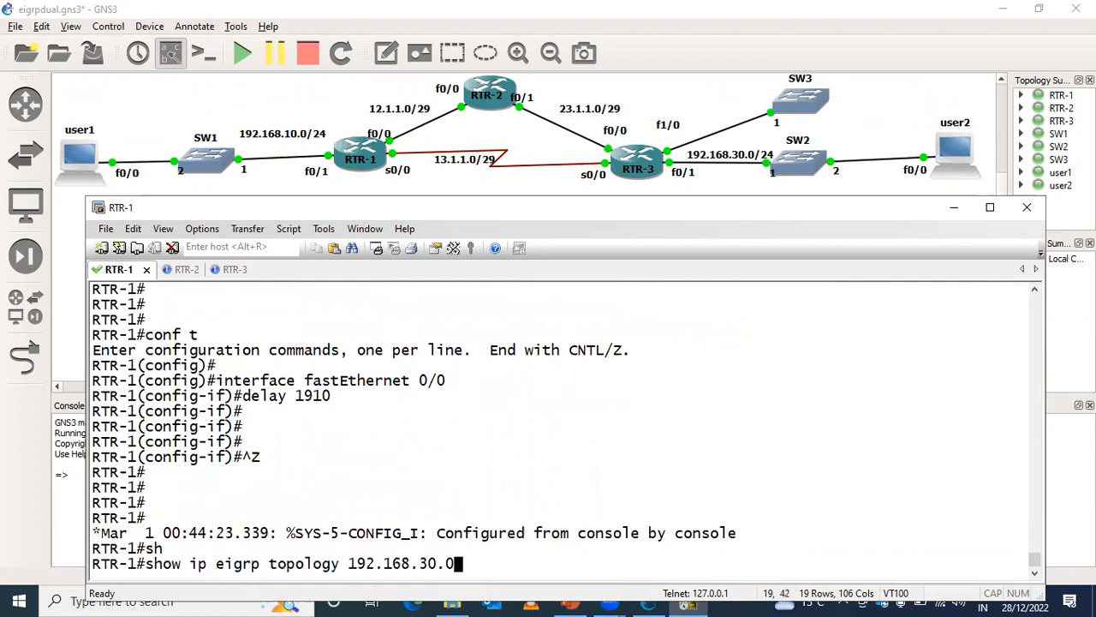
key("Return")
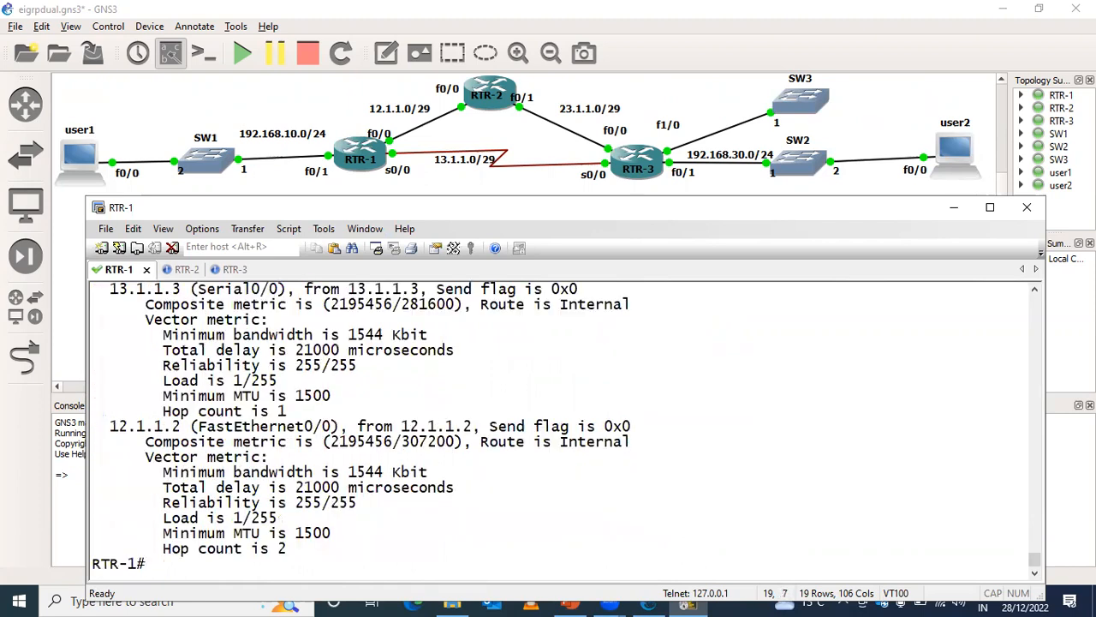
key("Up")
key("Return")
- Circle both paths' composite metrics, label the serial one "Best" and the FastEthernet one "Worst", and clear all drawings
mouse_move(183, 415)
left_mouse_down()
mouse_move(107, 417)
mouse_move(159, 438)
mouse_move(356, 435)
mouse_move(426, 391)
mouse_move(403, 379)
left_mouse_up()
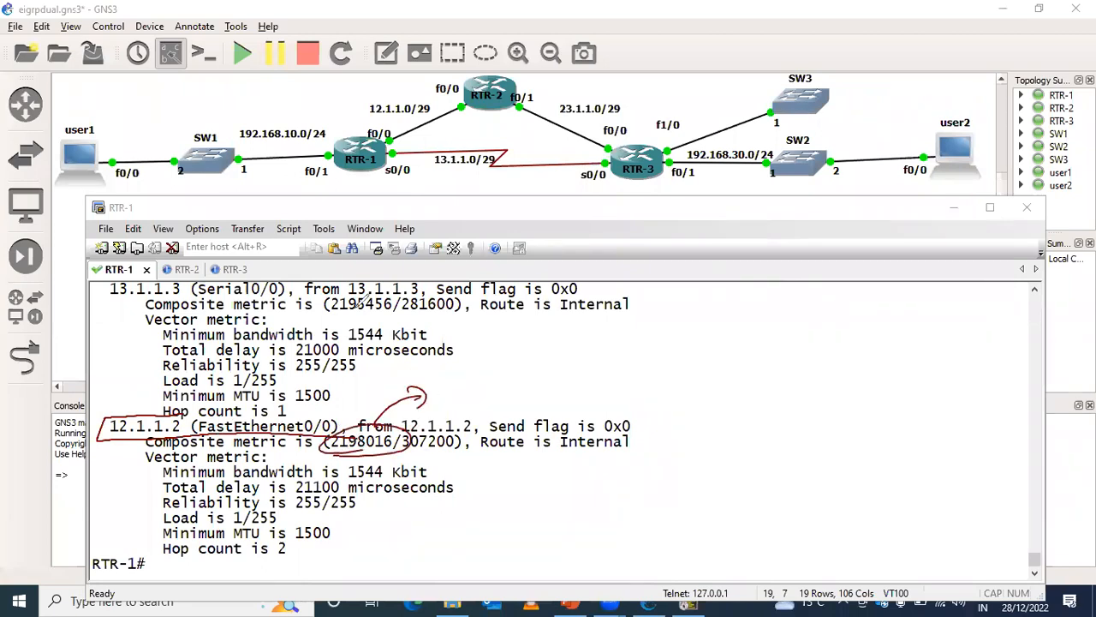
mouse_move(396, 292)
left_mouse_down()
mouse_move(326, 301)
mouse_move(490, 310)
mouse_move(486, 328)
mouse_move(548, 319)
left_mouse_up()
left_click_drag(469, 344, 577, 341)
mouse_move(443, 404)
left_mouse_down()
mouse_move(507, 383)
mouse_move(519, 392)
mouse_move(512, 402)
left_mouse_up()
left_click_drag(503, 395, 527, 392)
left_click_drag(441, 422, 550, 404)
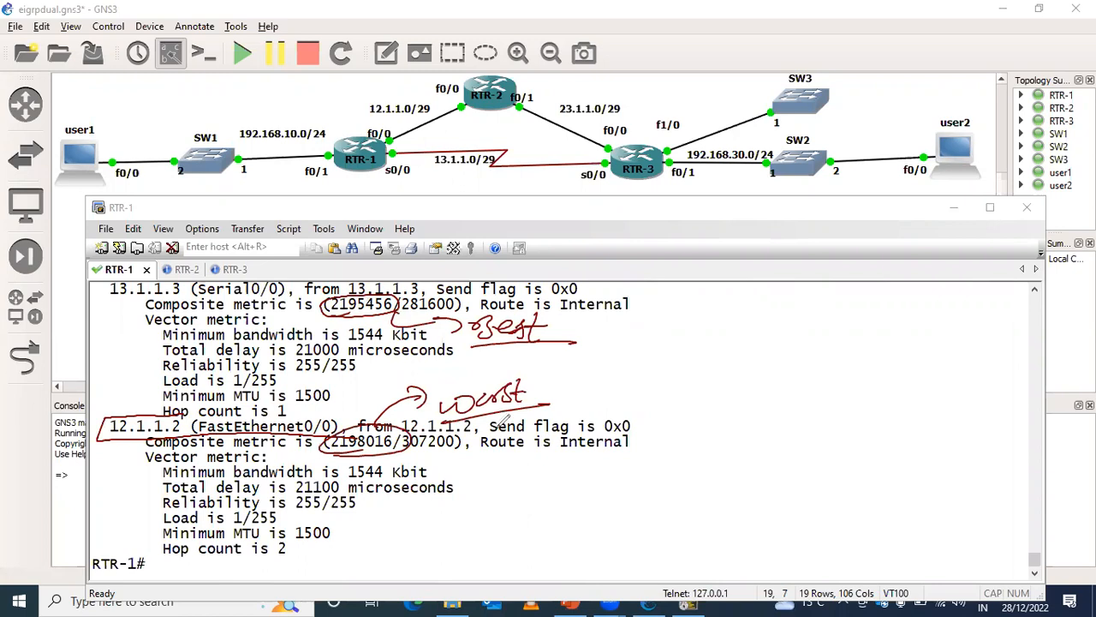
key("ctrl+z")
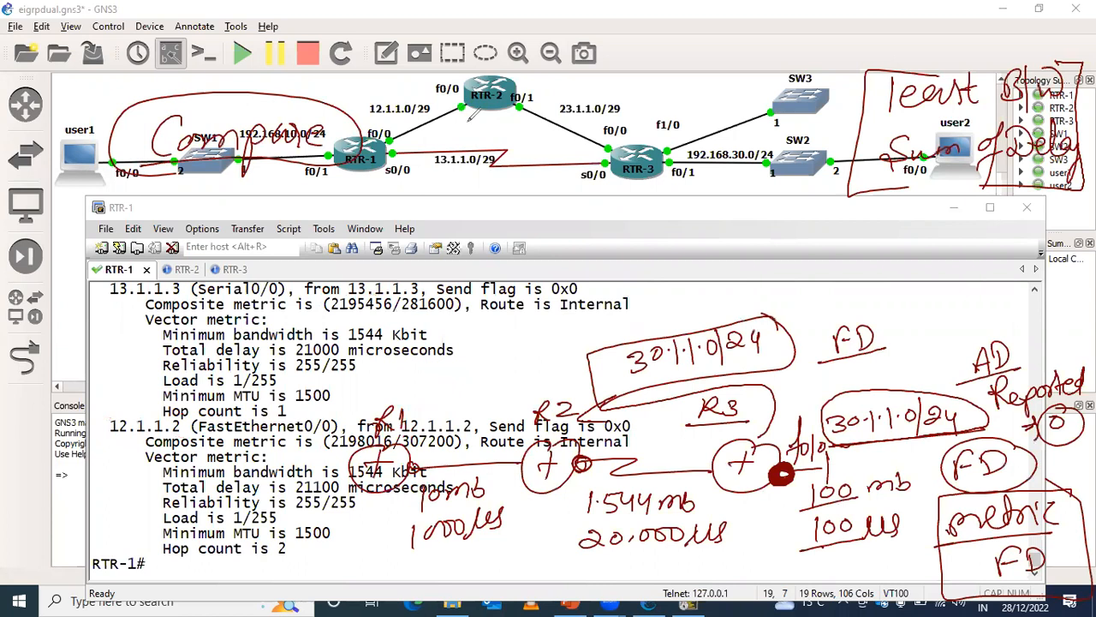
left_click(135, 267)
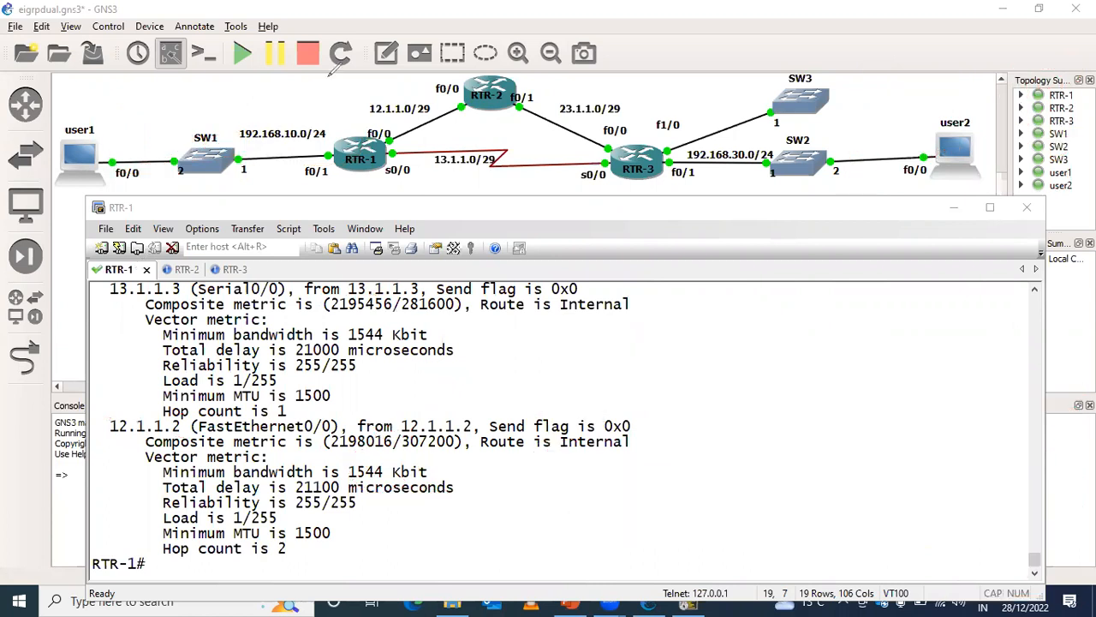
- Display RTR-1's routing table entry for 192.168.30.0 to check which paths are installed with the changed delay
key("Return")
key("Return")
key("Return")
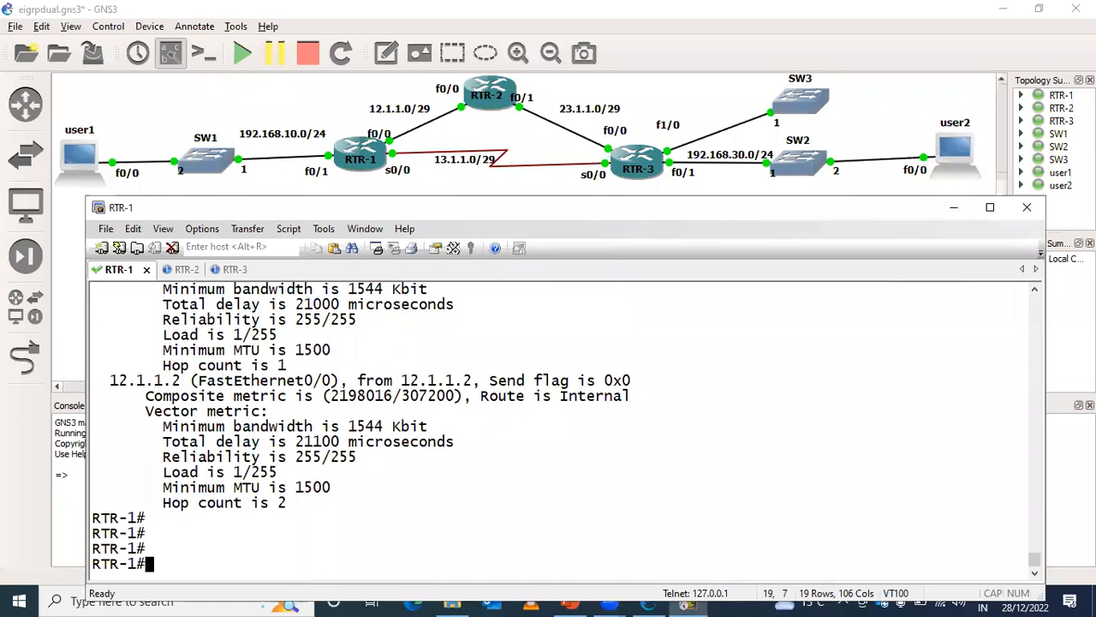
type("sh")
key("Tab")
type("ip")
key("Up")
key("Up")
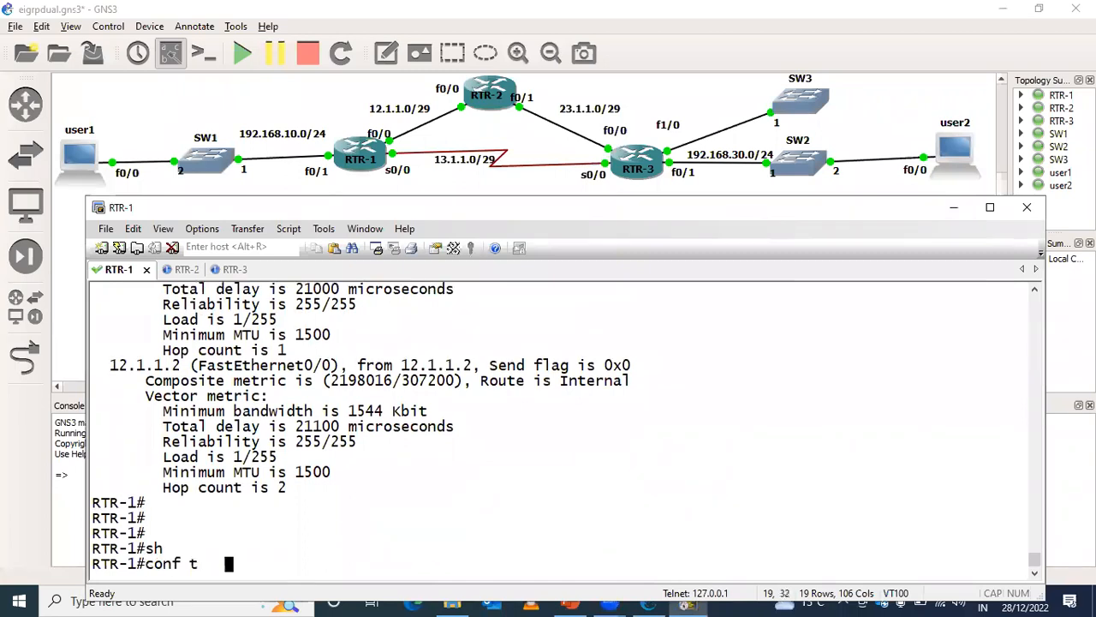
key("Up")
type("192.168.30.0")
key("Return")
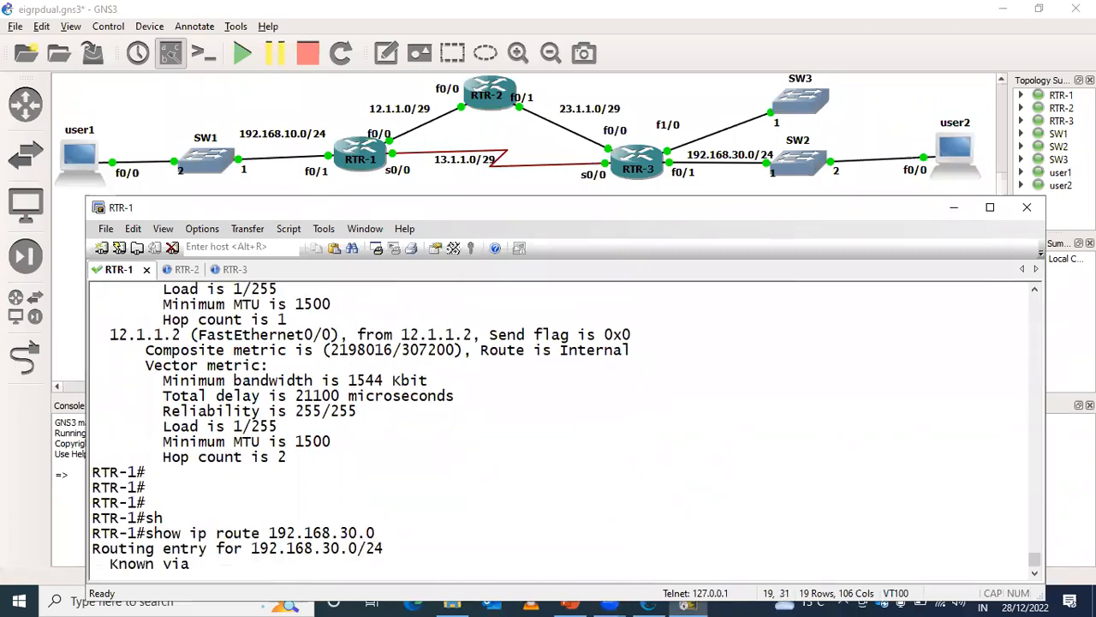
key("Return")
key("Return")
key("Return")
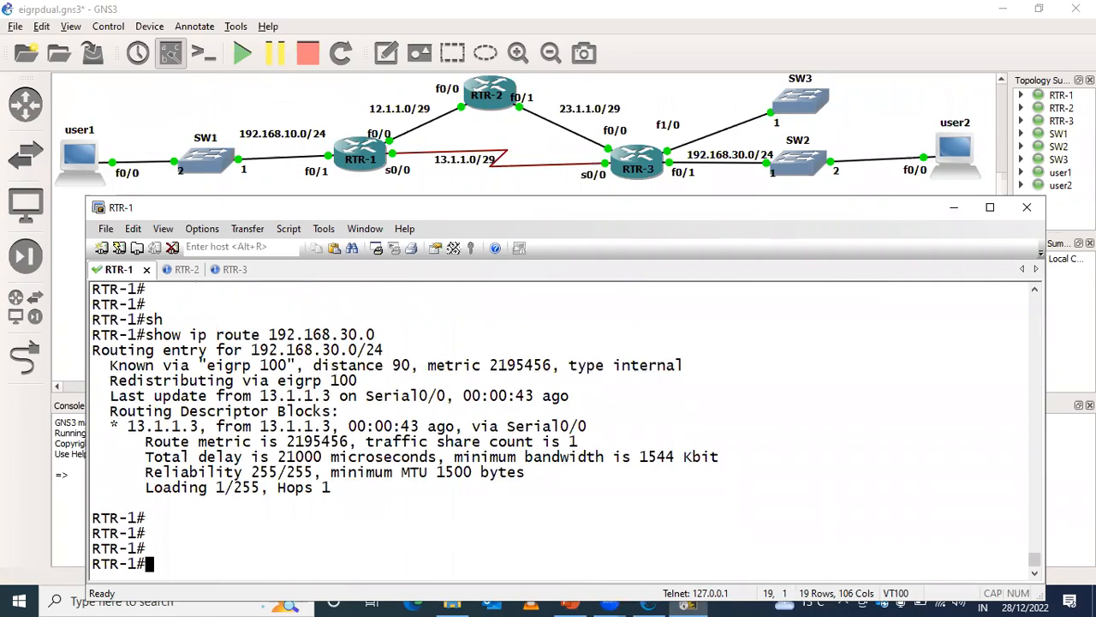
- Trace the route from RTR-1 to 192.168.30.254, using FastEthernet 0/1 as the source
type("tra")
key("Tab")
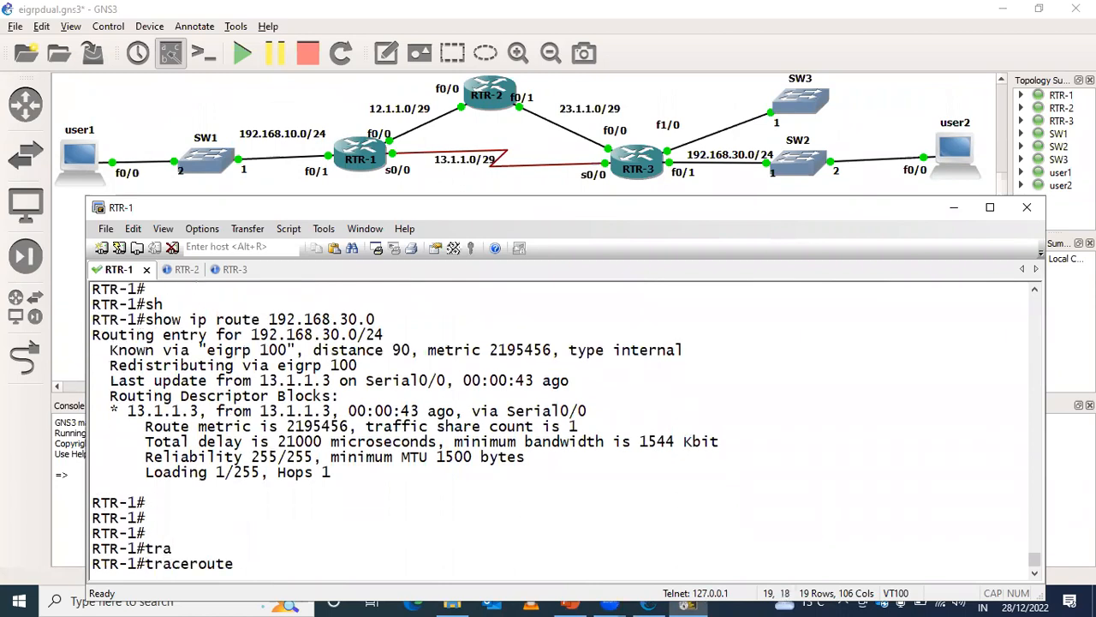
type("192.168.")
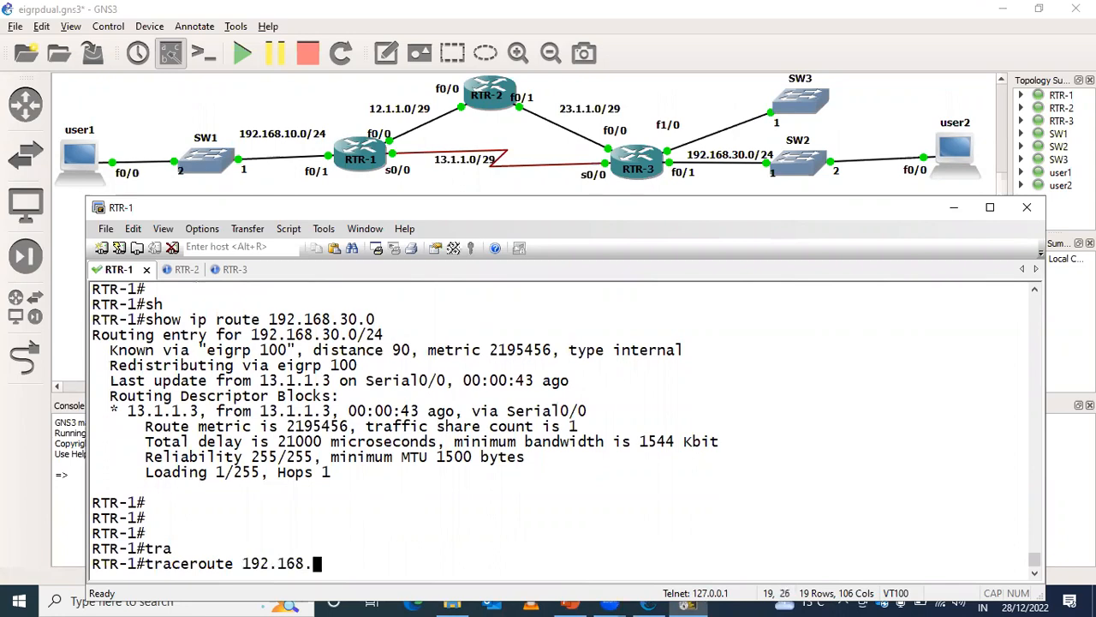
type("30.254 so")
key("Tab")
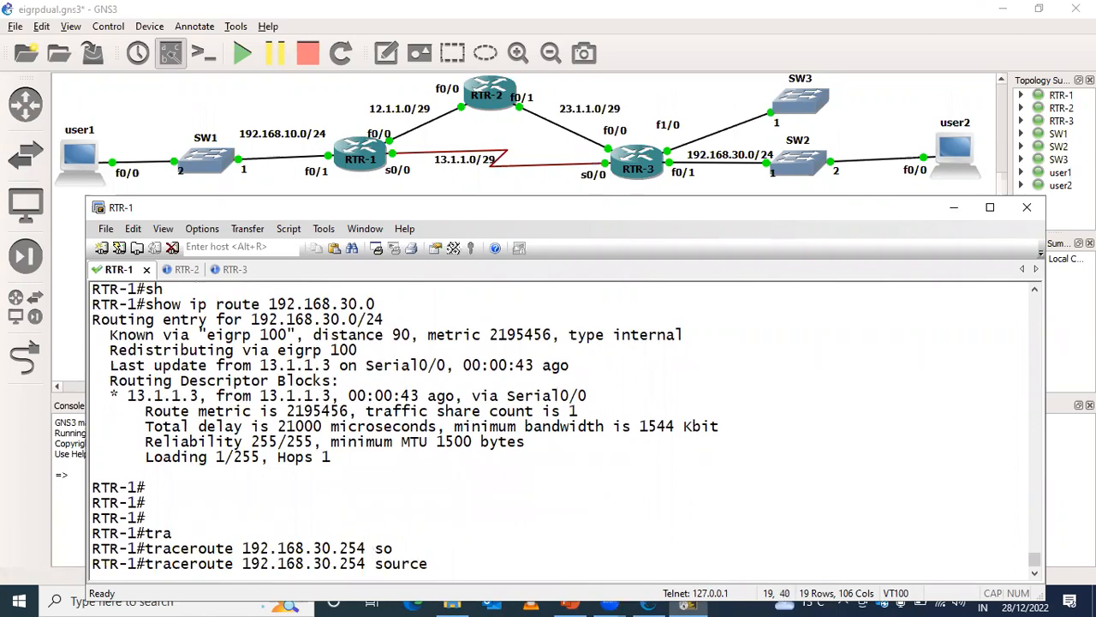
type("fas")
key("Tab")
type("0/")
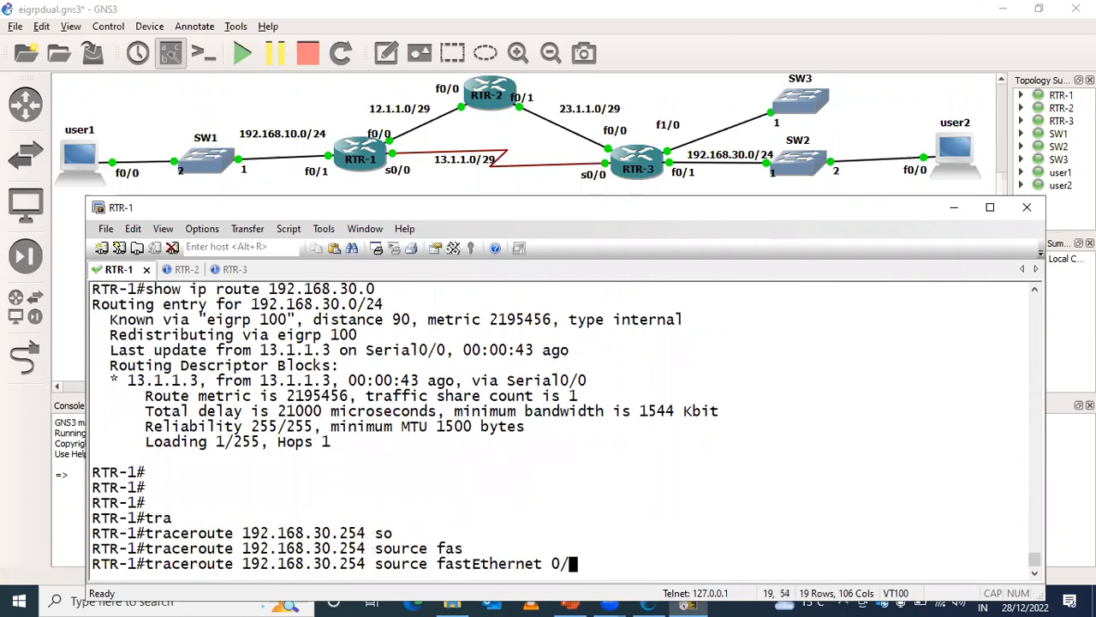
type("1")
key("Return")
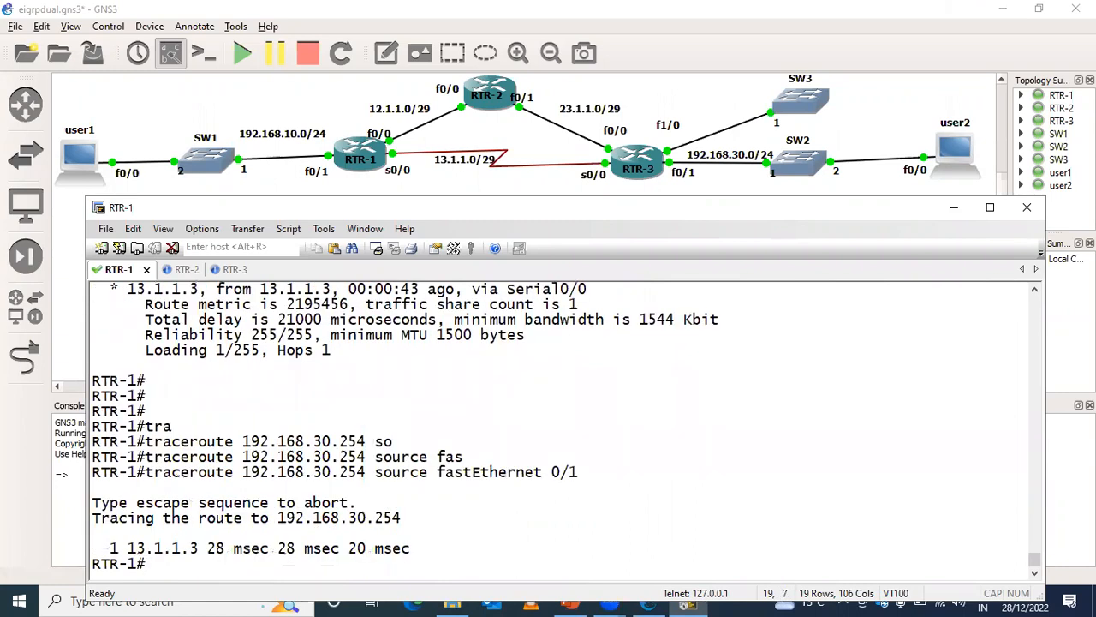
type("conf t")
key("Return")
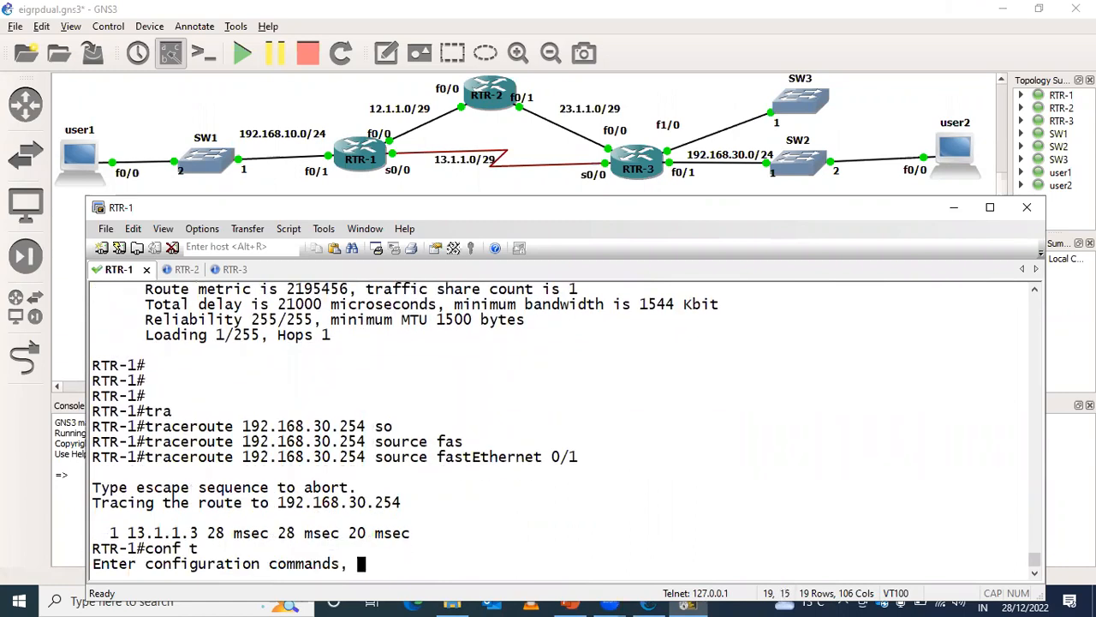
key("Return")
type("delay 1910")
key("Up")
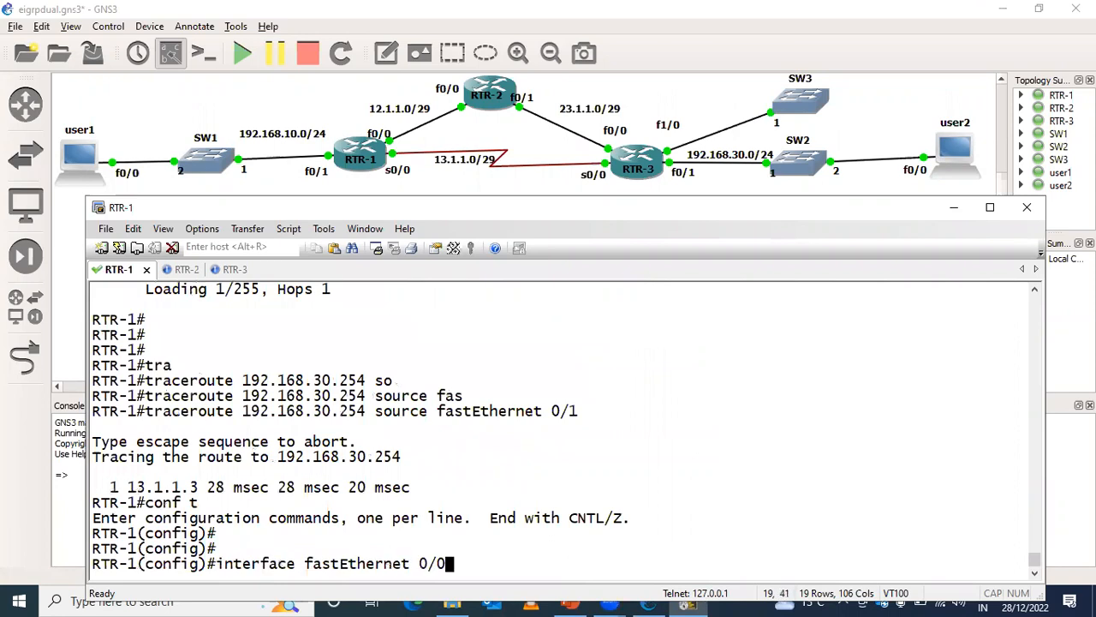
key("ctrl+z")
key("Return")
key("Return")
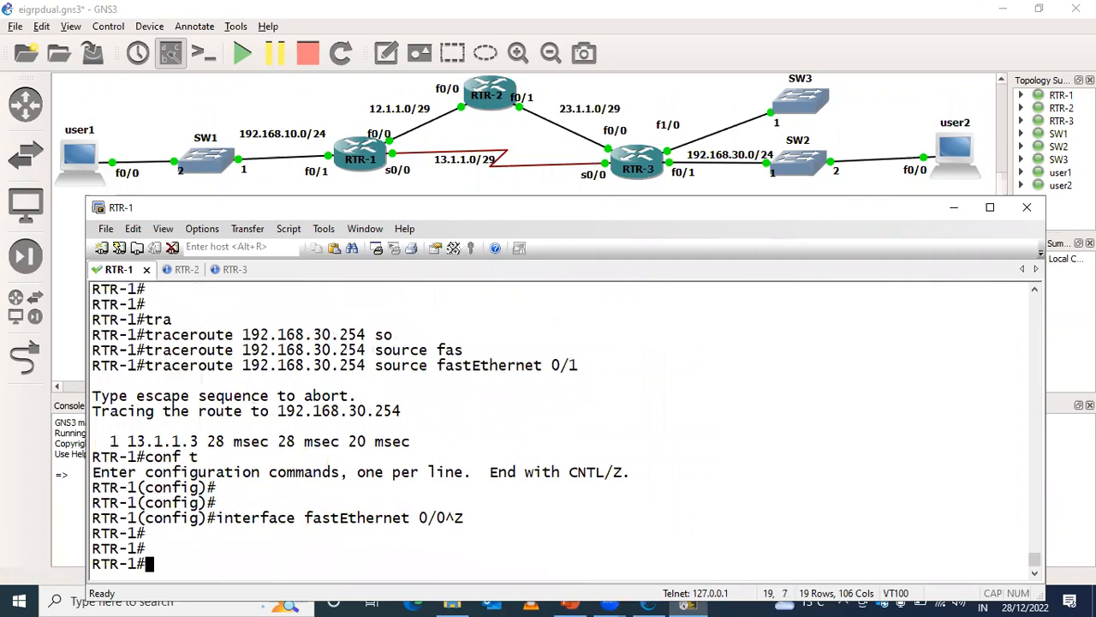
key("Return")
key("Return")
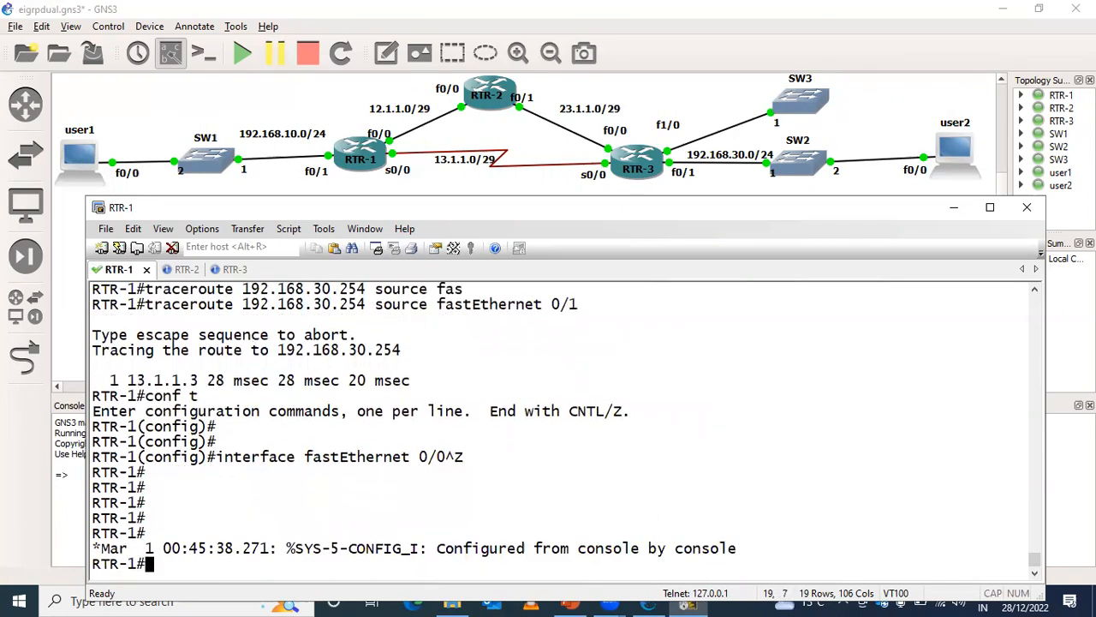
- Display RTR-1's full IP routing table and highlight the EIGRP route to 192.168.31.0/24
type("conf t")
key("Up")
key("Up")
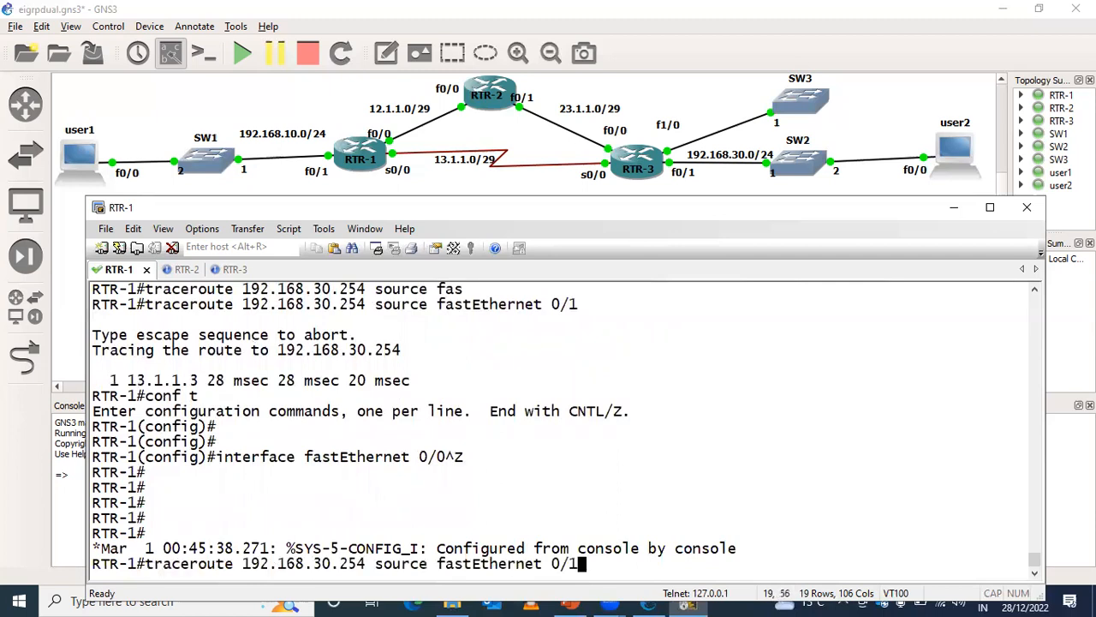
key("Up")
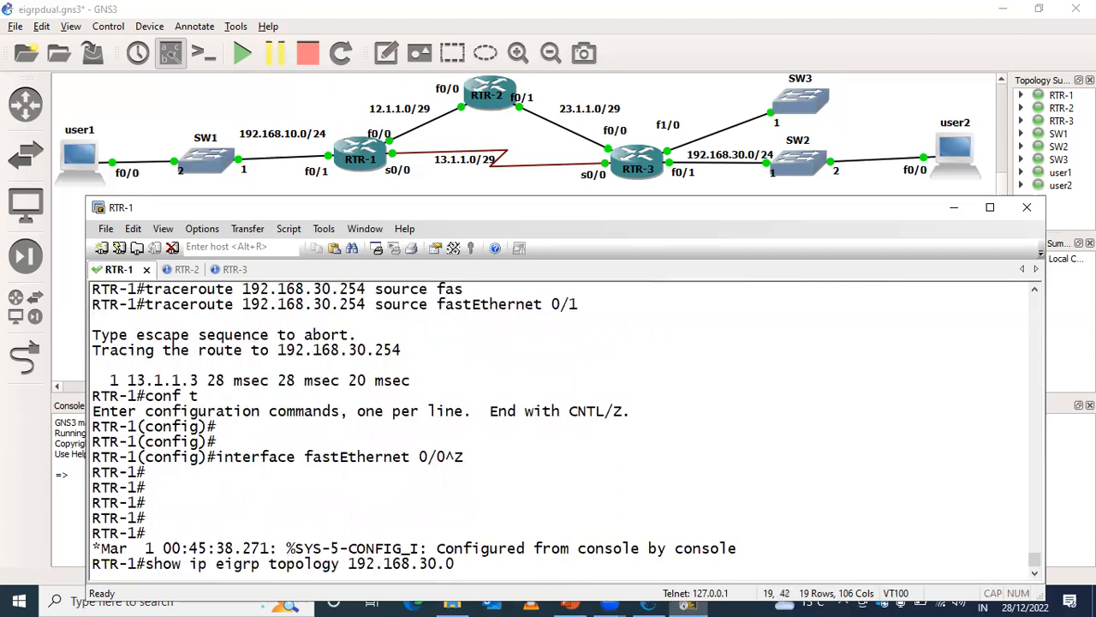
key("Up")
key("Return")
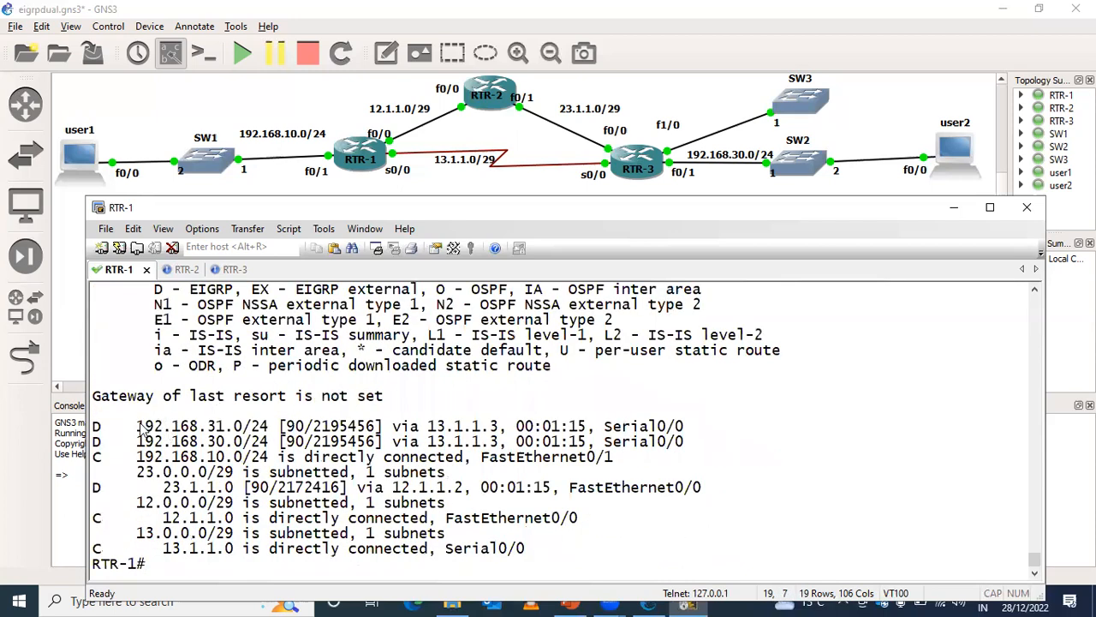
left_click_drag(362, 437, 685, 425)
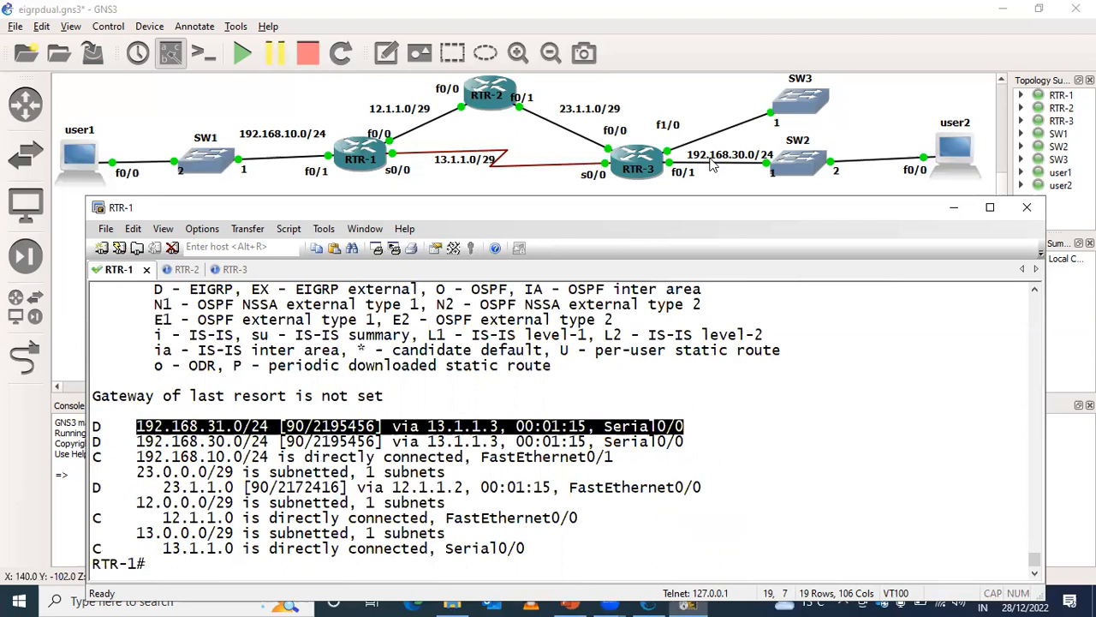
- Move the 192.168.30.0/24 label below the link between RTR-3 and SW2, and return to RTR-1's console
left_click_drag(710, 158, 722, 184)
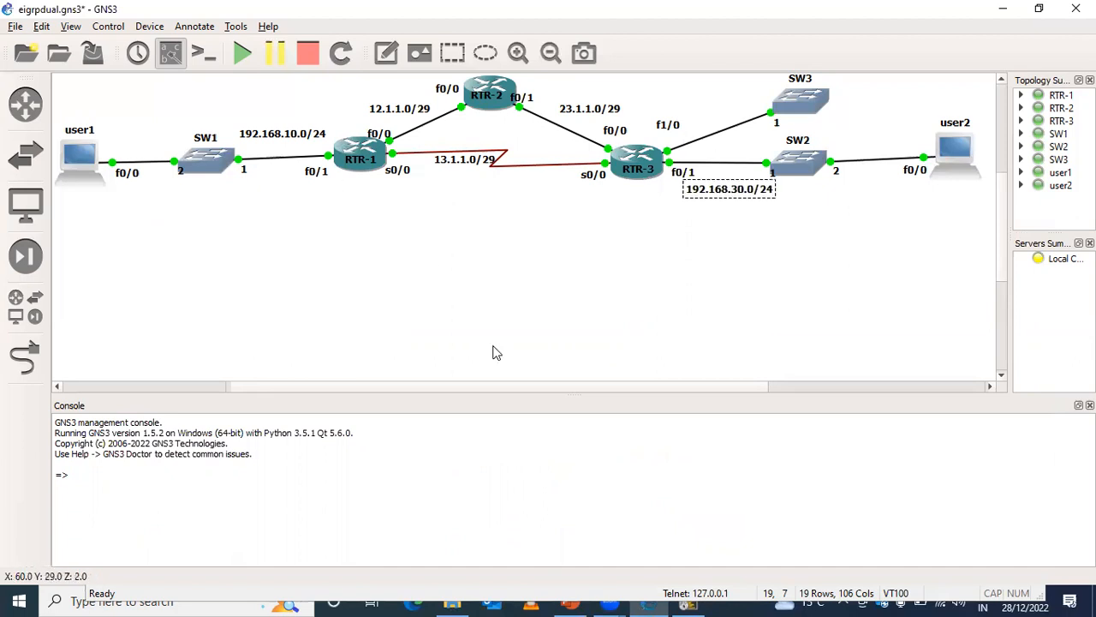
left_click(687, 602)
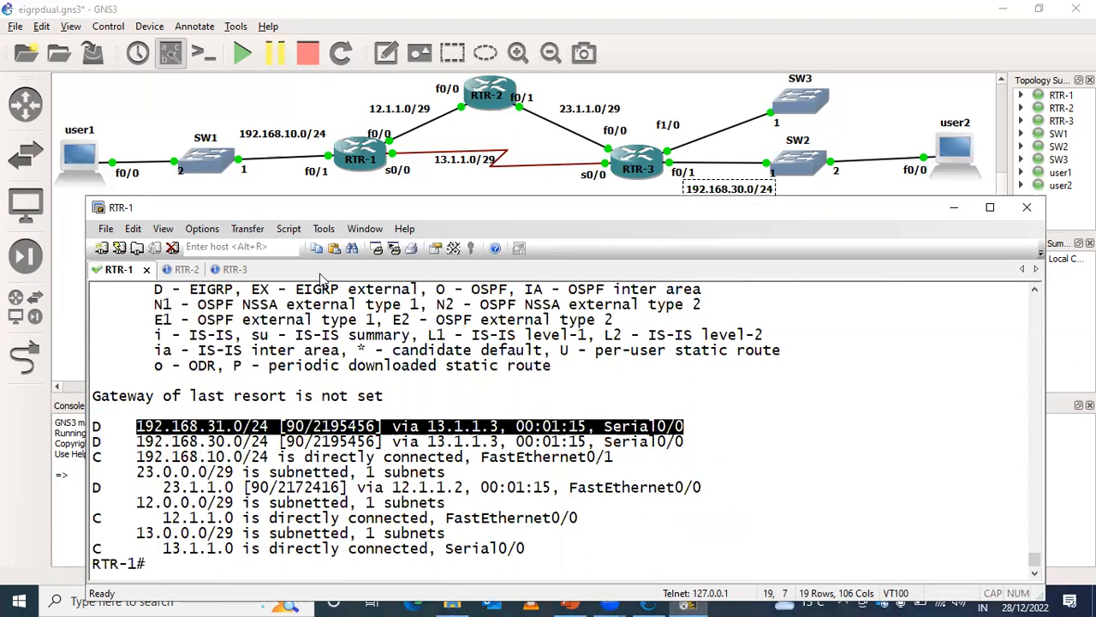
left_click(942, 434)
key("Return")
key("Return")
key("Return")
key("Return")
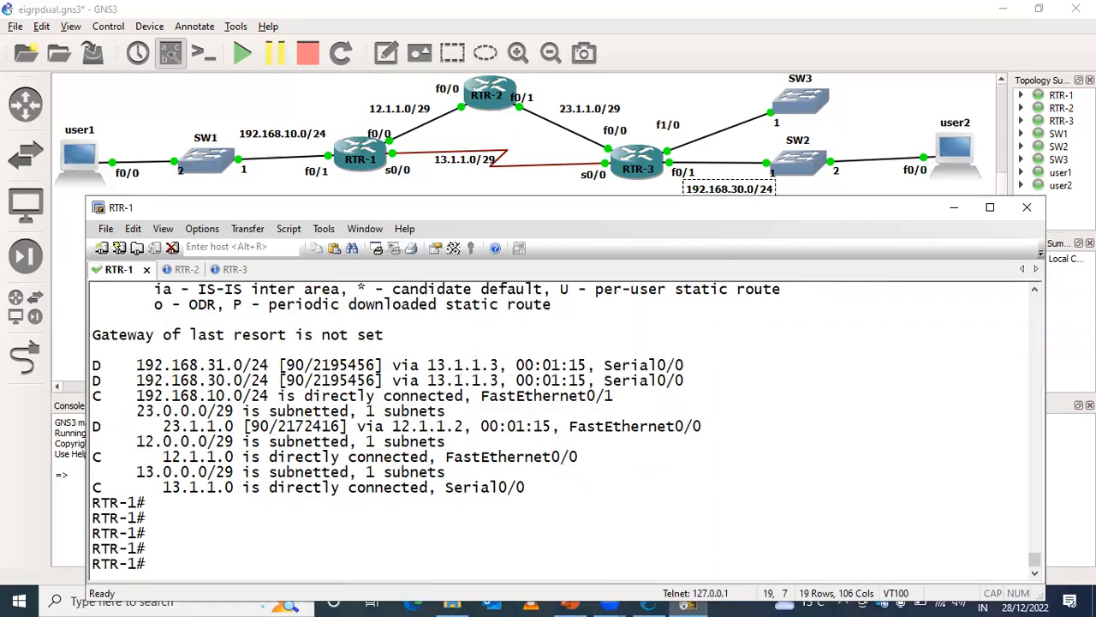
- Enter configuration mode on RTR-1 and remove the custom delay from interface FastEthernet 0/0
type("conf t")
key("Return")
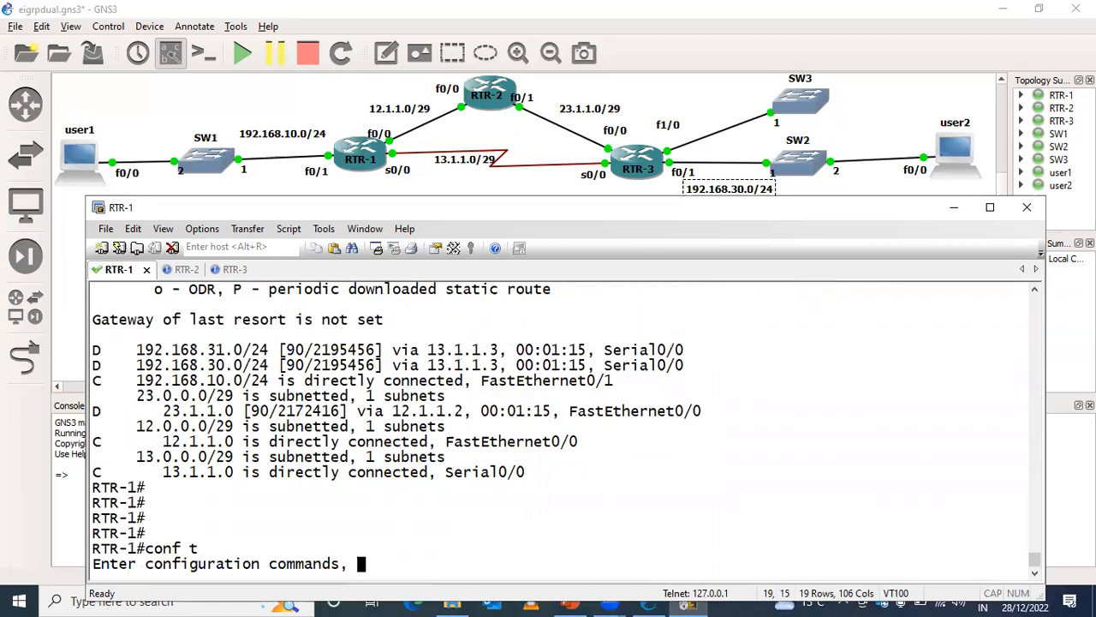
key("Return")
type("delay 1910")
key("Up")
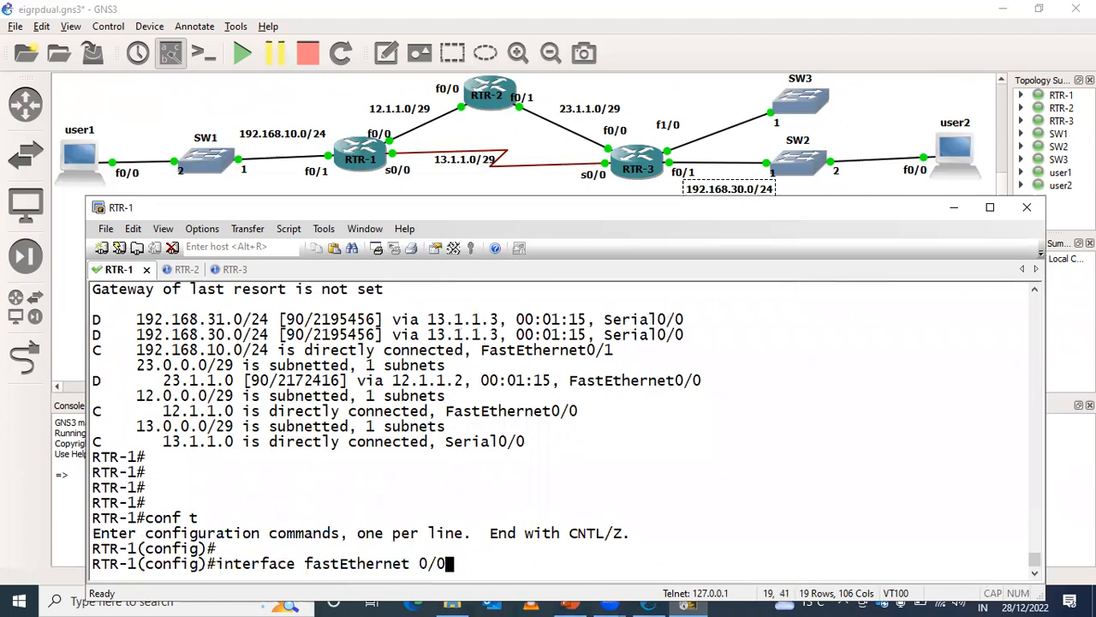
key("Return")
key("Return")
type("de")
key("Tab")
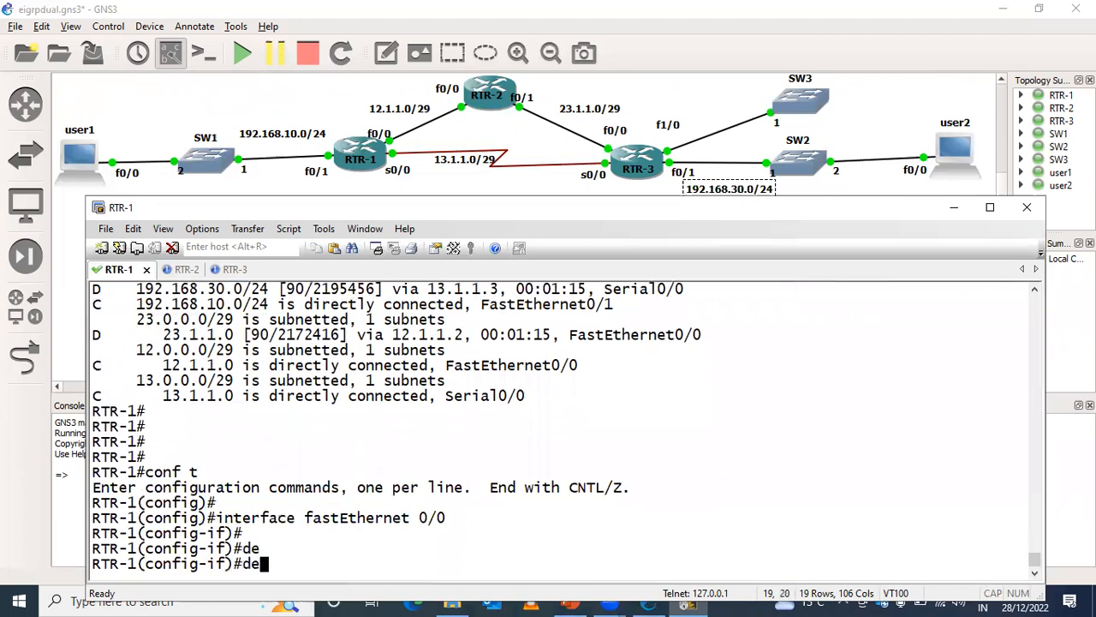
type("l")
key("Tab")
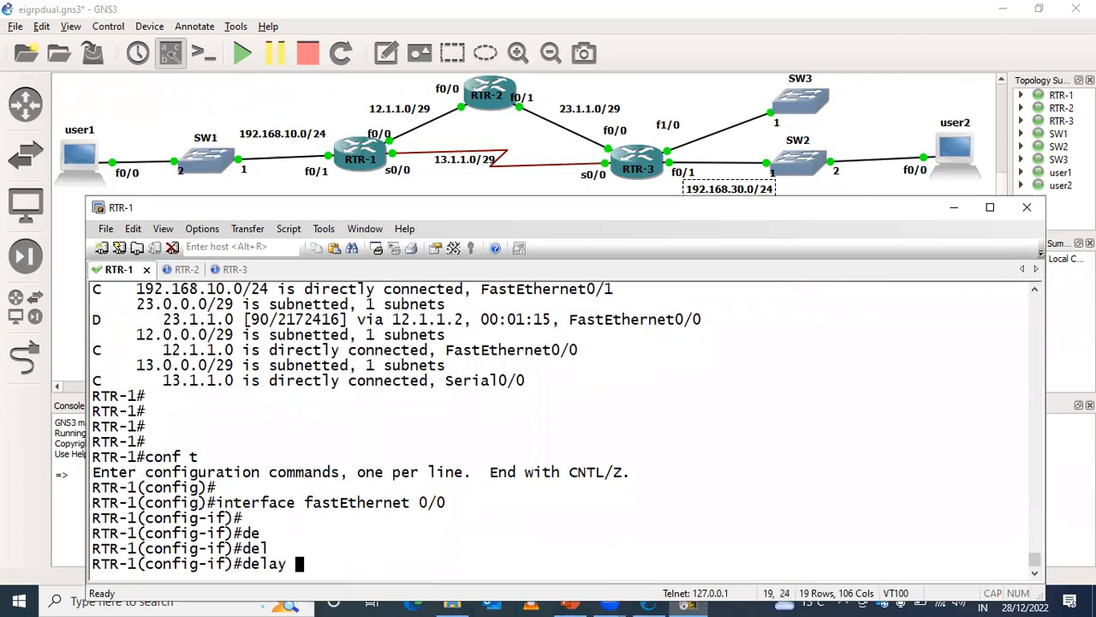
key("ctrl+a")
type("no")
key("Return")
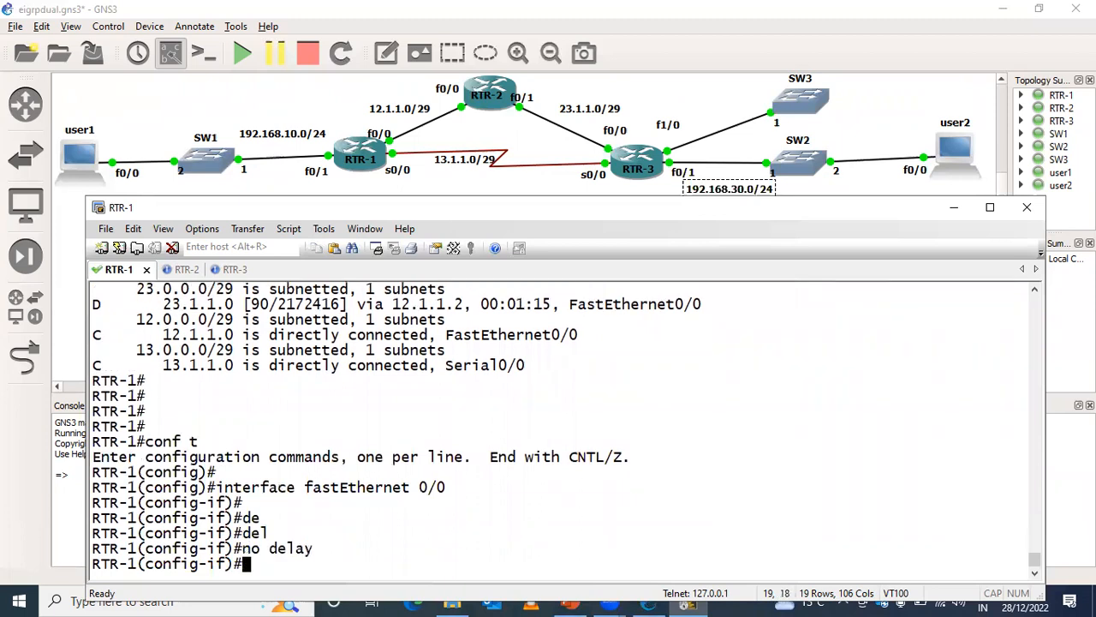
- Remove the custom bandwidth from RTR-1's FastEthernet 0/0 and leave configuration mode
type("no ban")
key("Tab")
key("Return")
key("Return")
key("ctrl+z")
key("Return")
key("Return")
key("Return")
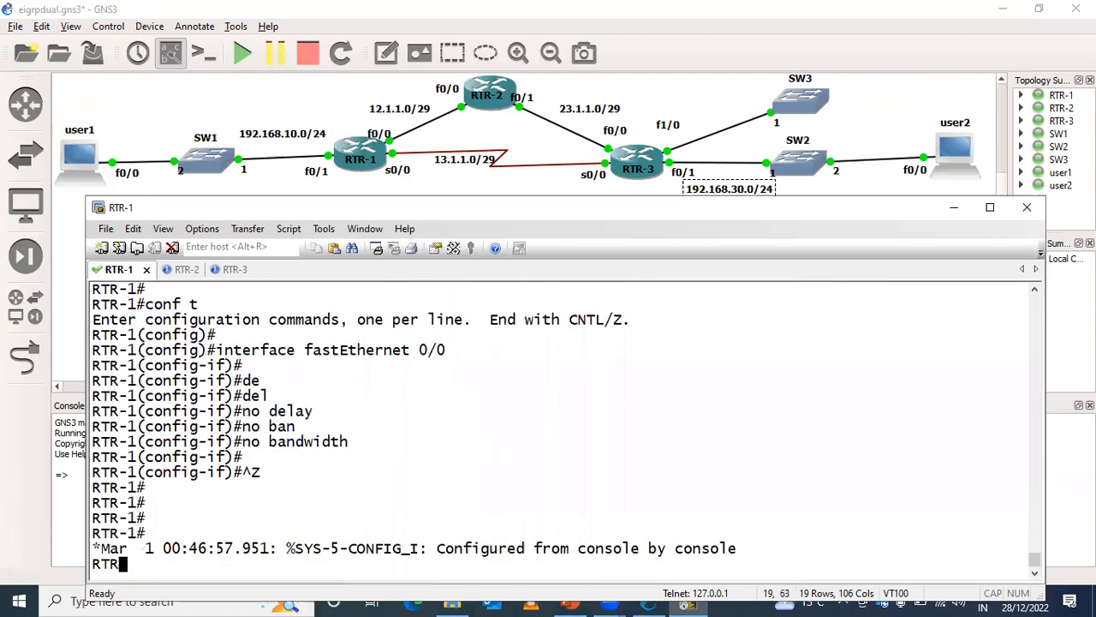
key("Return")
key("Return")
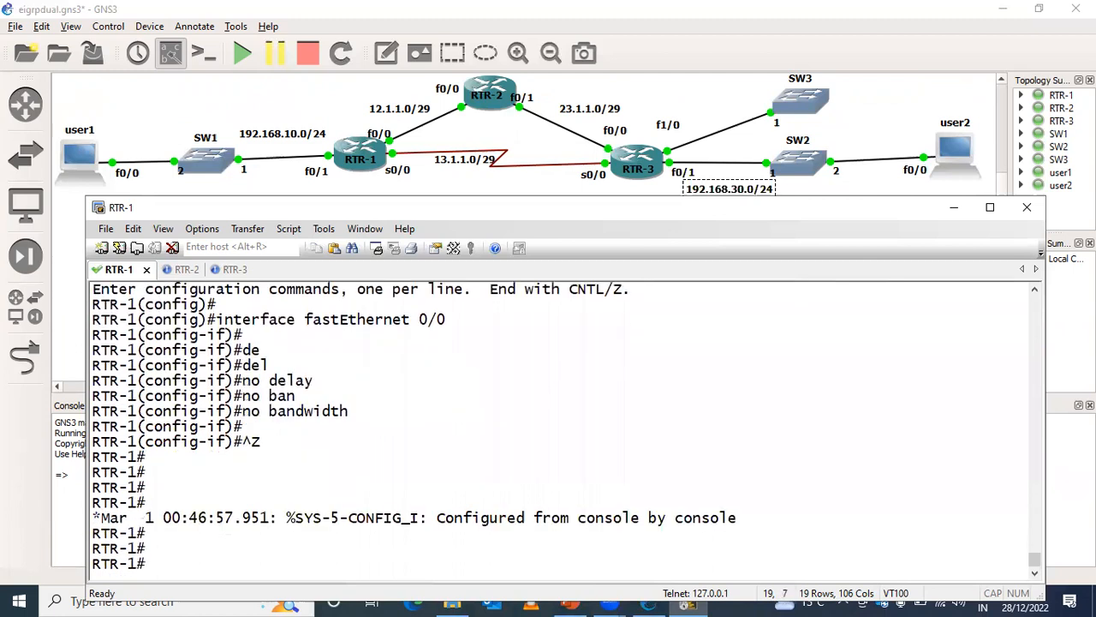
- Display RTR-1's complete EIGRP topology table to compare the paths with the interface defaults restored
type("sh")
key("Tab")
type("ip ")
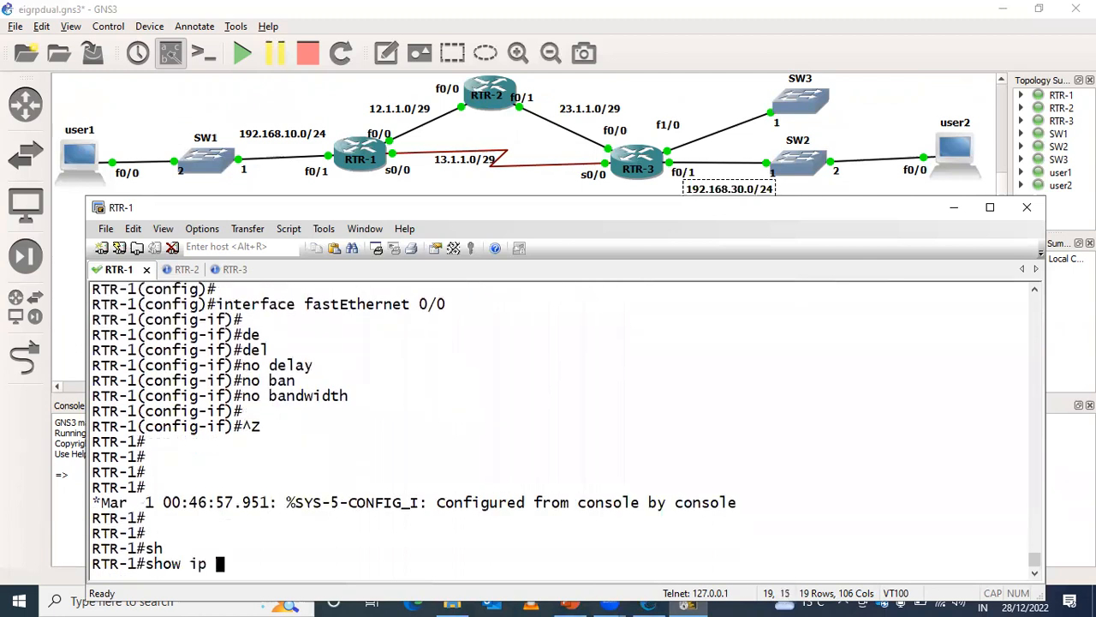
type("ei")
key("Tab")
type("to")
key("Tab")
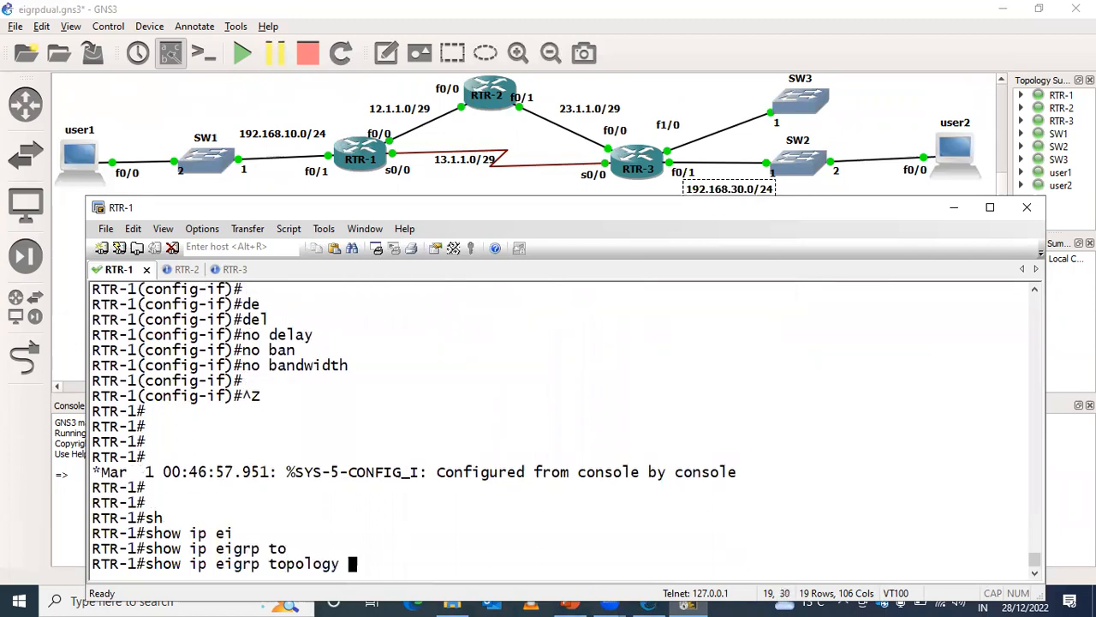
key("Return")
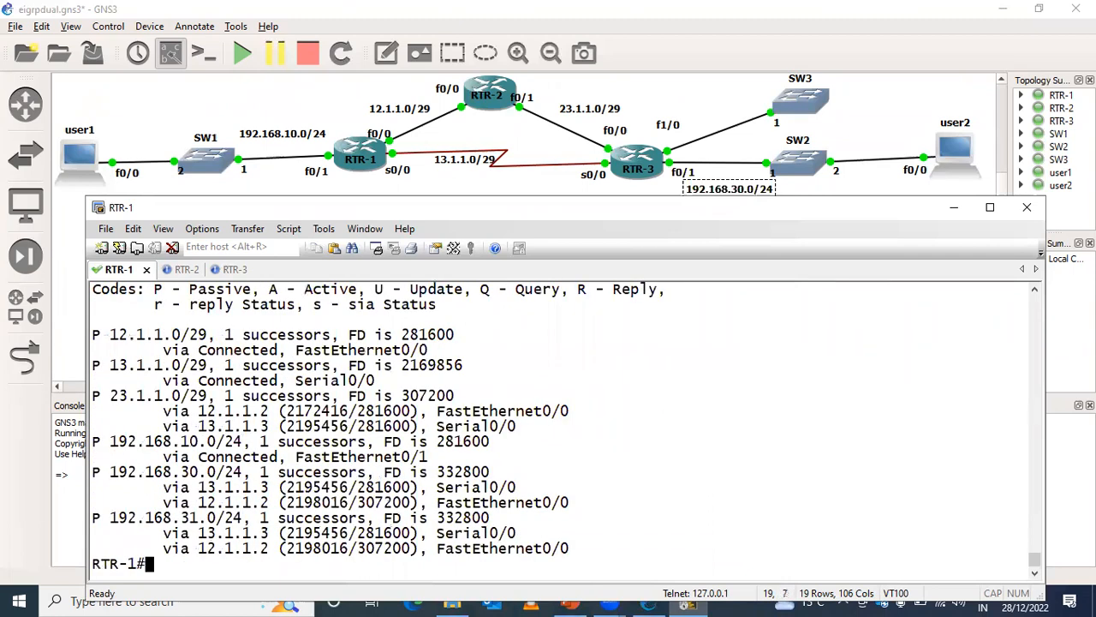
key("Return")
- Display RTR-1's routing table entry for 192.168.30.0 to check the path chosen with default interface values
key("Up")
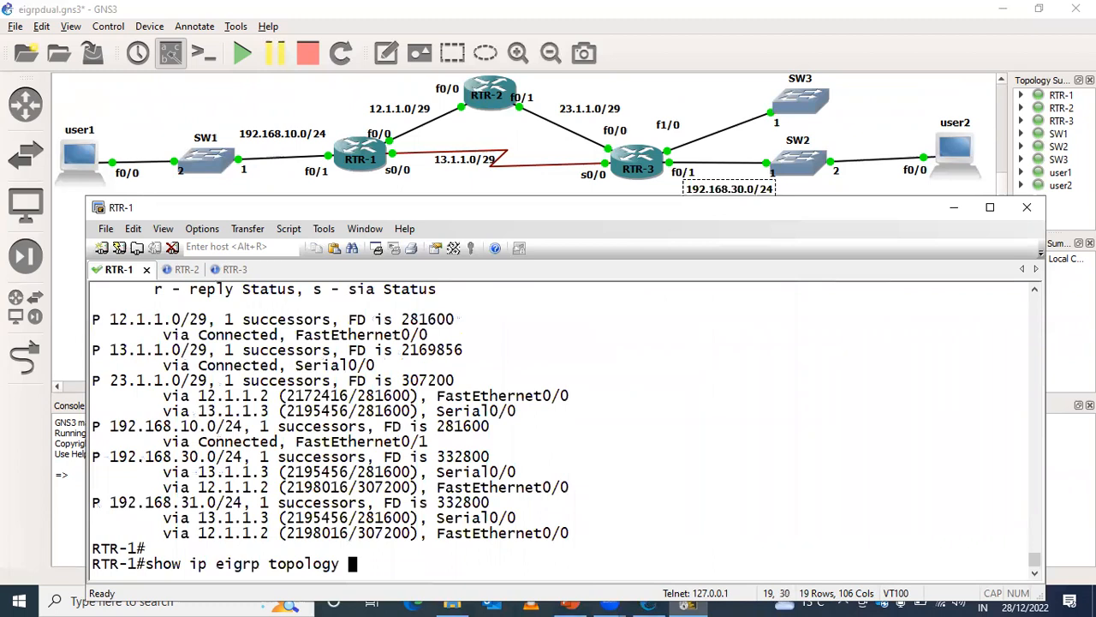
key("Up")
key("Up")
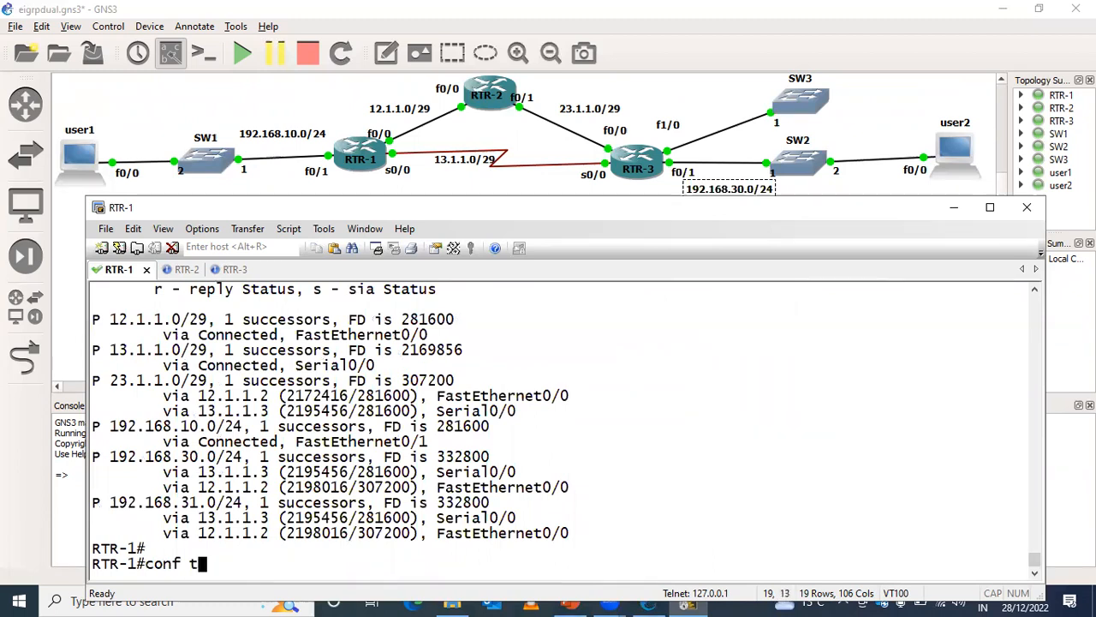
key("Up")
key("Up")
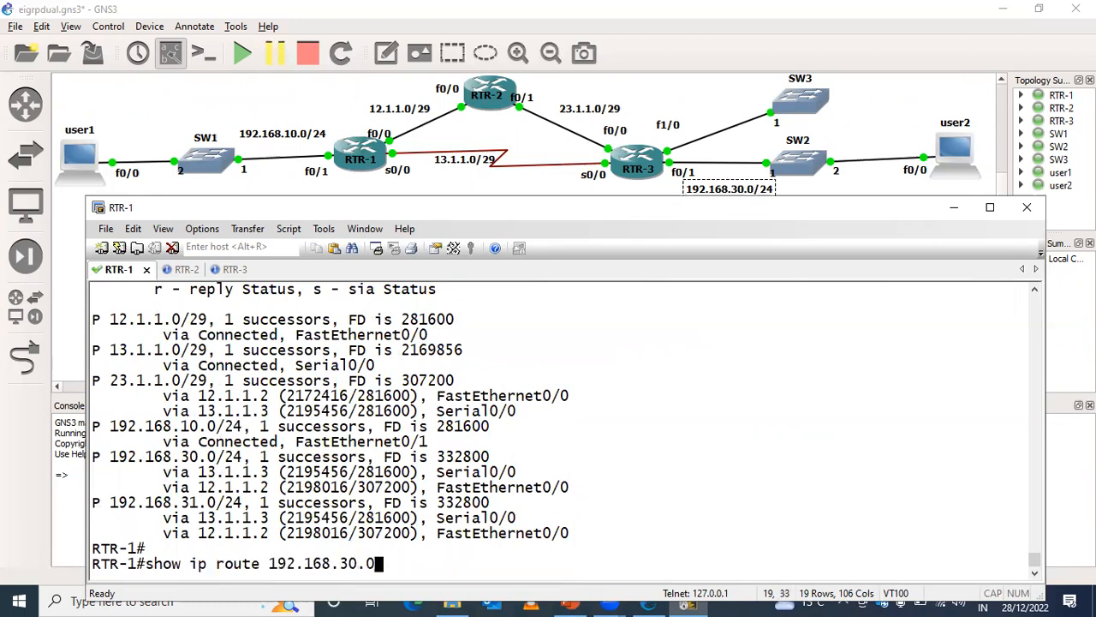
key("Return")
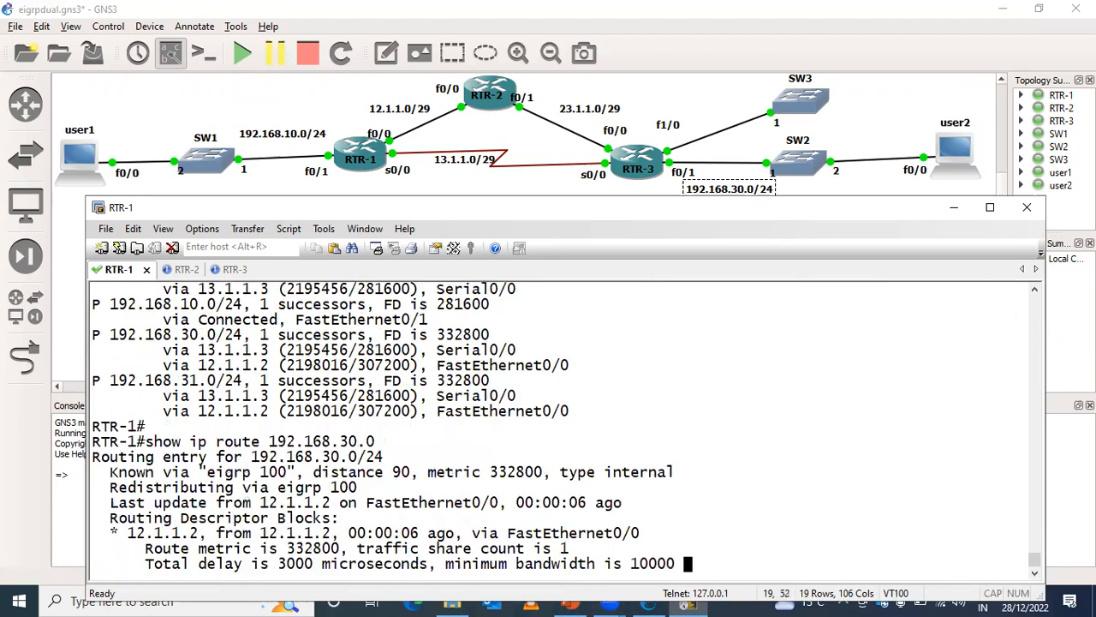
- Repeat the traceroute to 192.168.30.254 sourced from FastEthernet 0/1 to check the path with default values
key("Up")
key("Up")
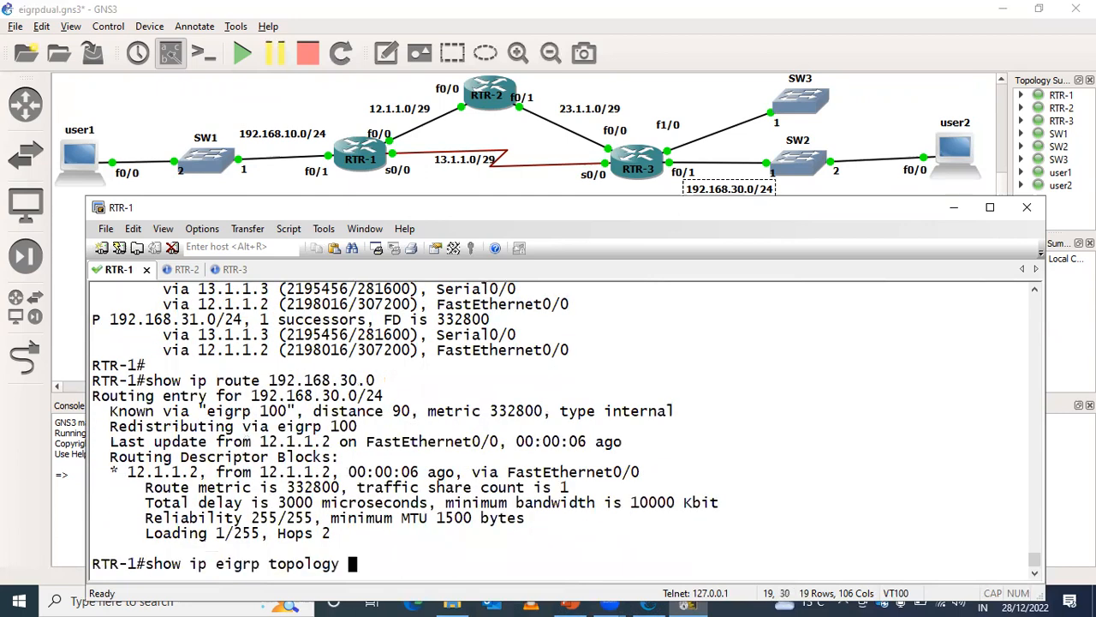
key("Up")
key("Up")
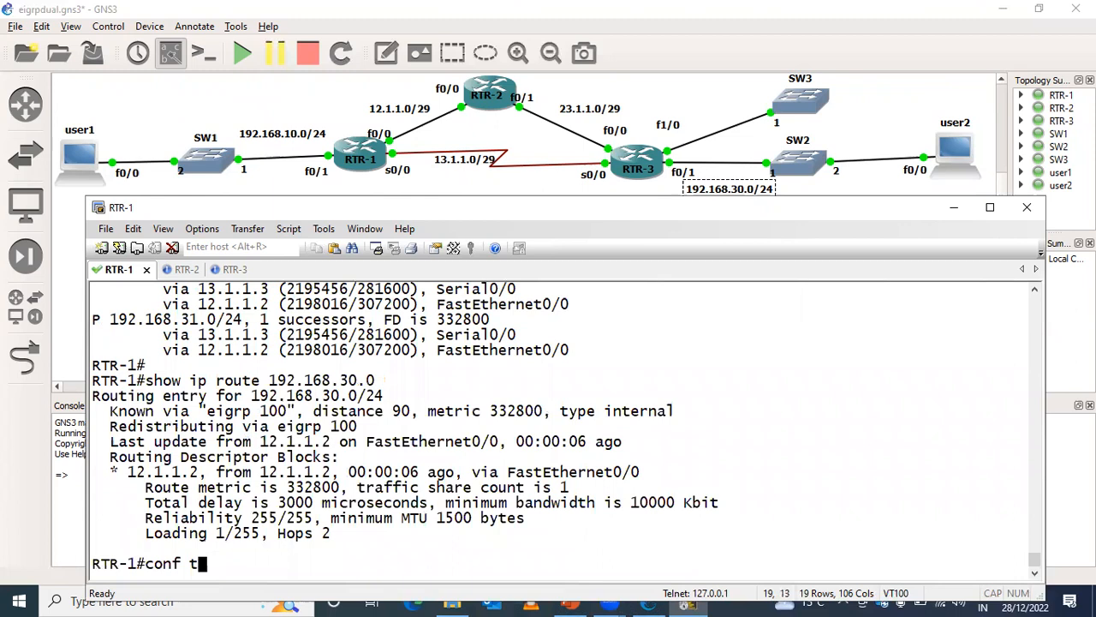
key("Up")
key("Return")
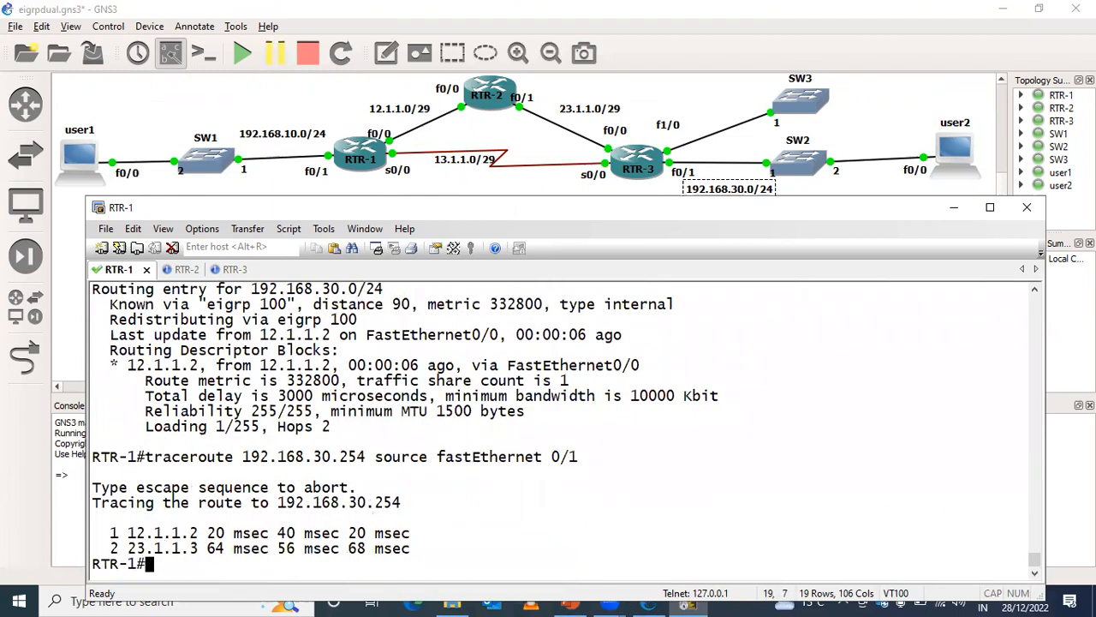
key("Return")
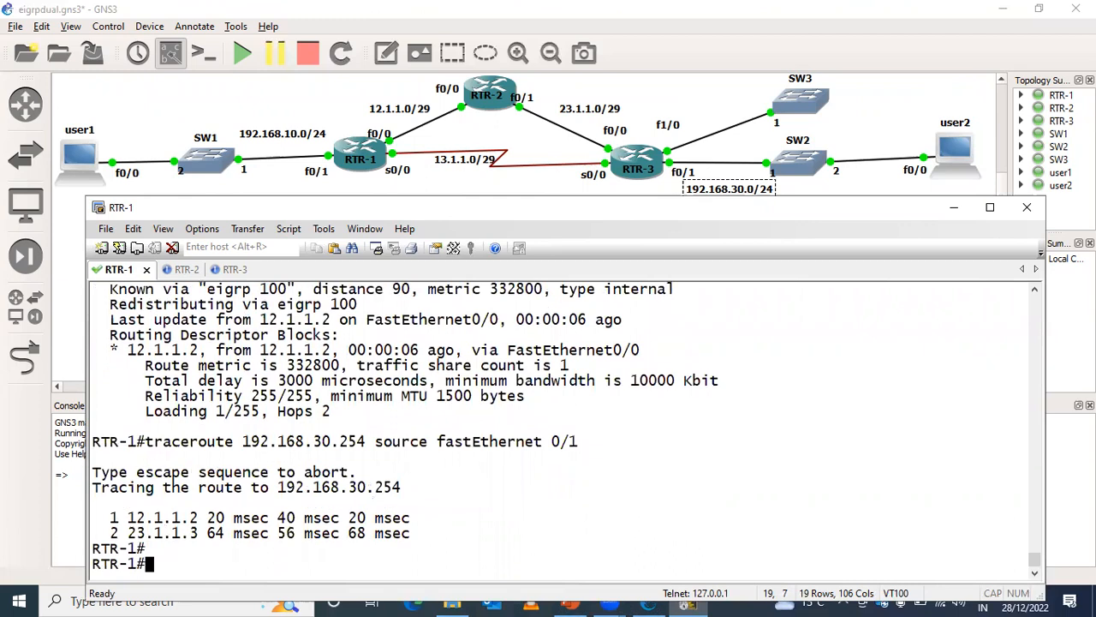
key("Return")
key("Return")
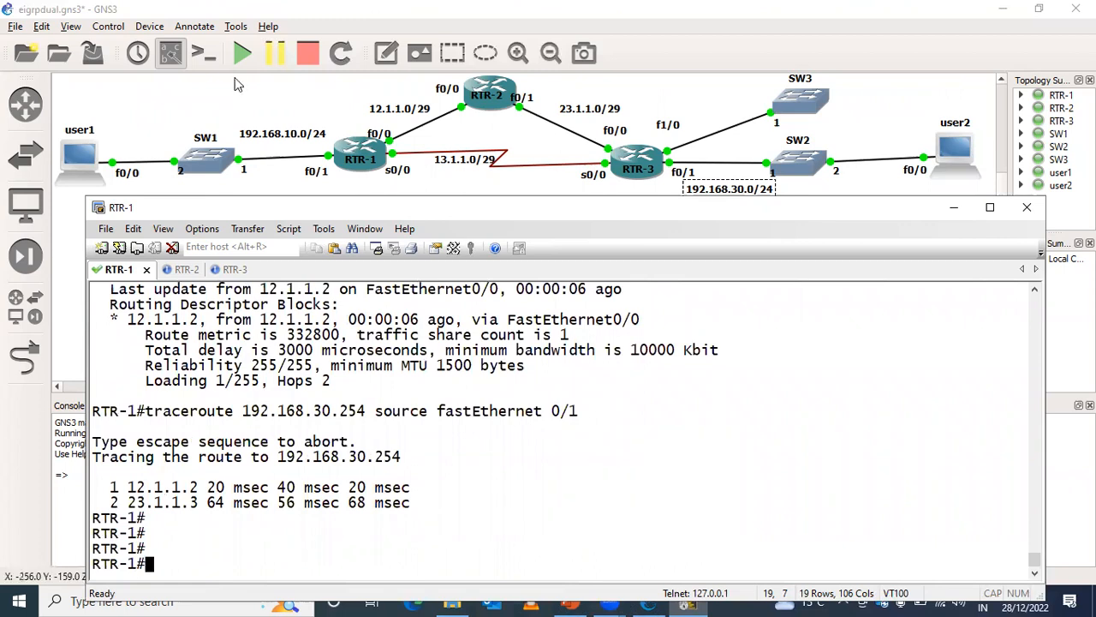
- Mark RTR-3's f0/1 with an arrow, write "delay - 1mbps" beside it and circle the paths between RTR-1 and RTR-3
left_click(392, 132)
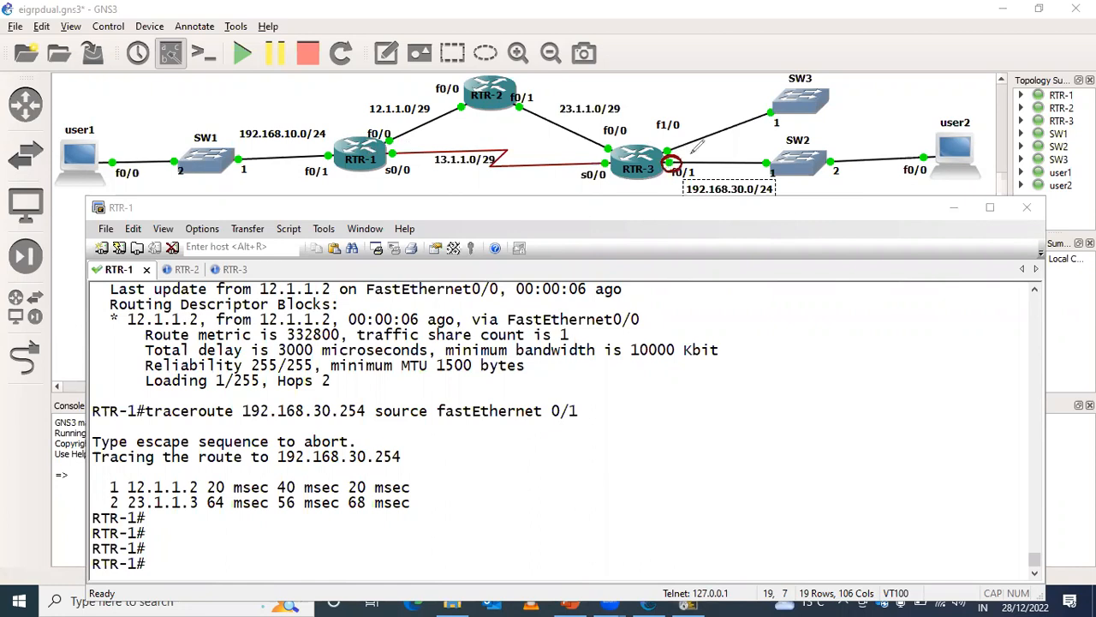
left_click_drag(683, 155, 816, 134)
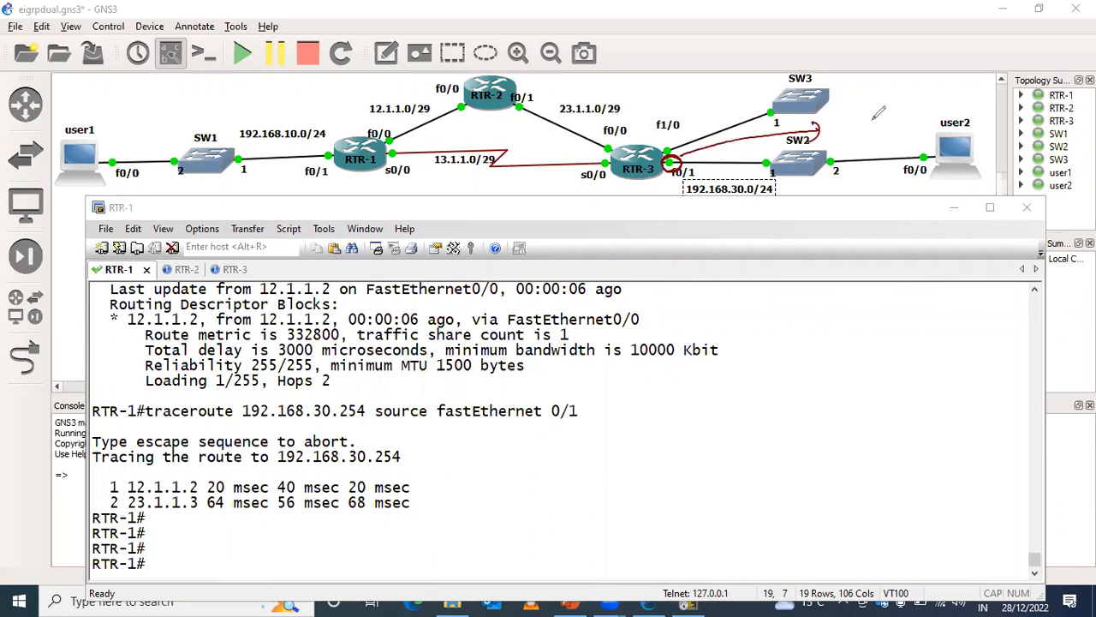
mouse_move(872, 114)
left_mouse_down()
mouse_move(876, 125)
mouse_move(918, 109)
mouse_move(917, 145)
left_mouse_up()
mouse_move(936, 109)
left_mouse_down()
mouse_move(977, 99)
mouse_move(987, 109)
left_mouse_up()
mouse_move(994, 86)
left_mouse_down()
mouse_move(1002, 108)
mouse_move(1020, 104)
left_mouse_up()
left_click_drag(548, 125, 539, 120)
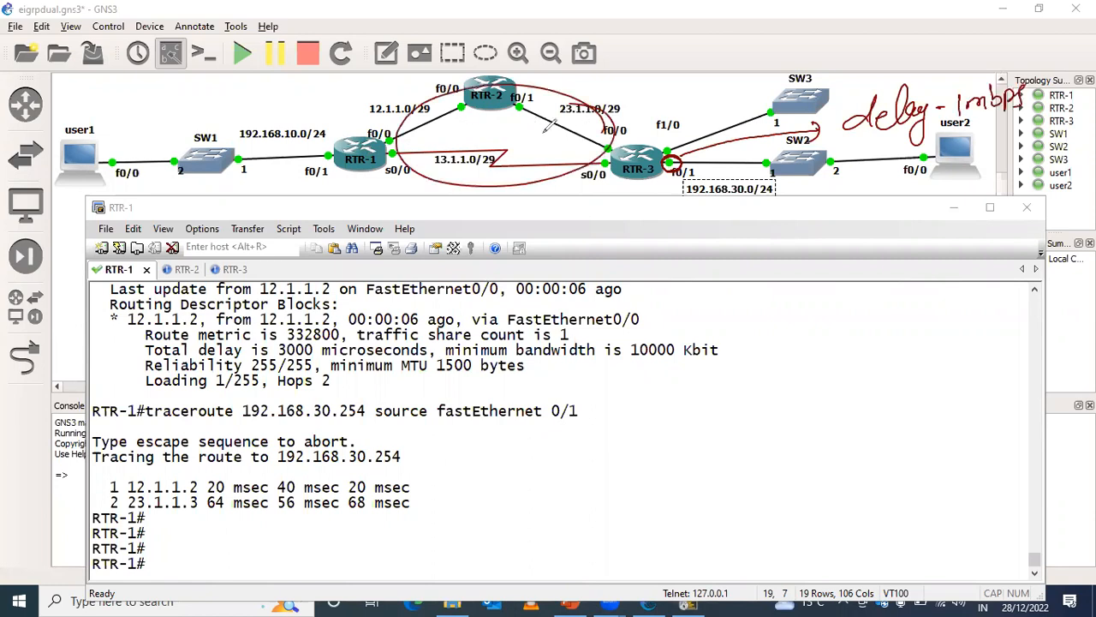
- Undo the circle around the paths and the delay annotations at RTR-3's f0/1
key("ctrl+z")
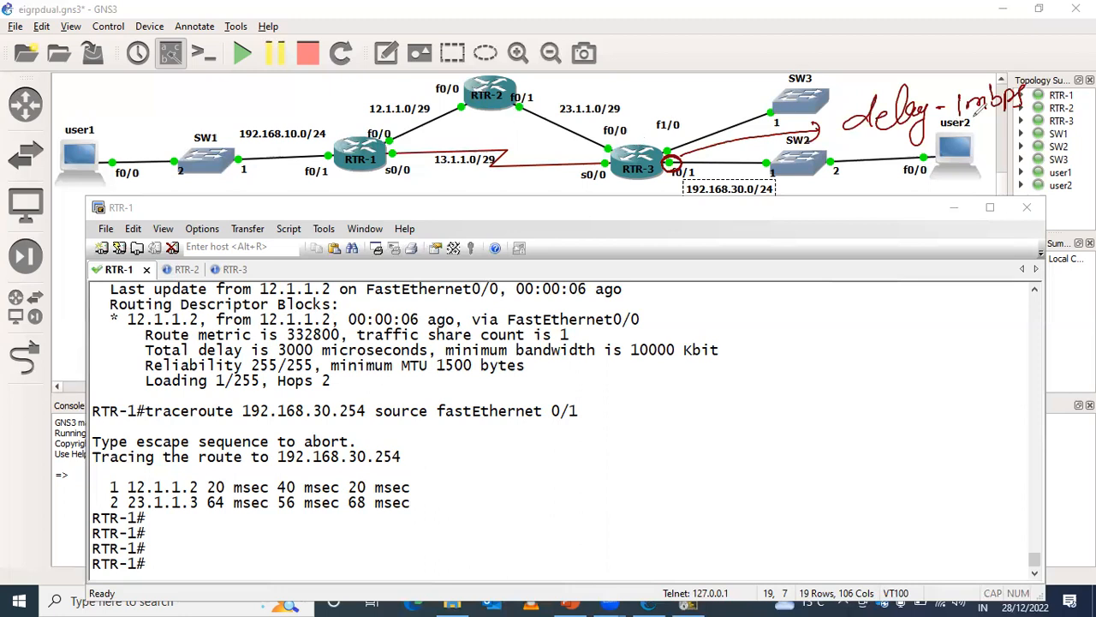
key("ctrl+z")
key("ctrl+z")
key("ctrl+z")
key("ctrl+z")
key("ctrl+z")
key("ctrl+z")
key("ctrl+z")
key("ctrl+z")
key("ctrl+z")
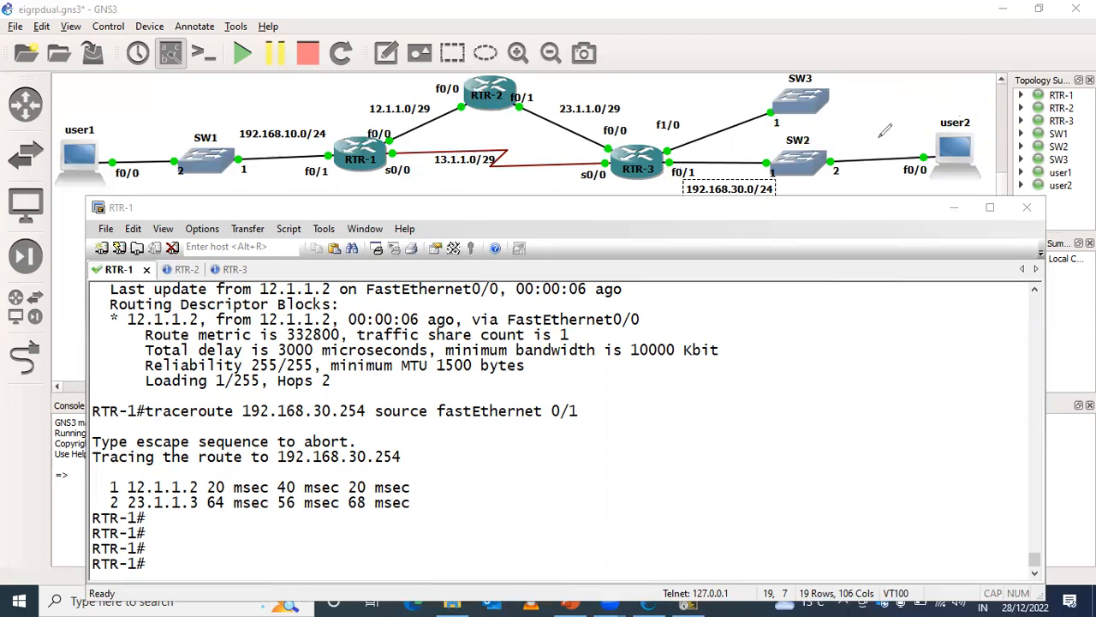
- Draw an arrow to RTR-3, circle its f0/1 interface and write "B/W => 1 mbps" above user2
left_click_drag(698, 147, 882, 142)
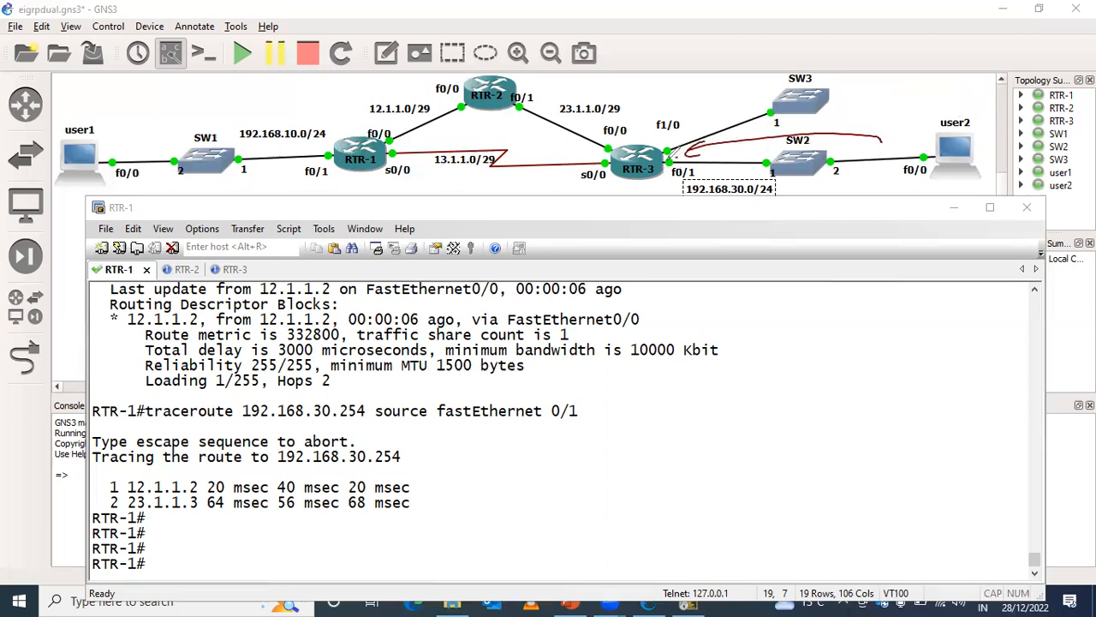
left_click_drag(672, 158, 666, 171)
mouse_move(851, 110)
left_mouse_down()
mouse_move(890, 91)
mouse_move(903, 106)
left_mouse_up()
left_click_drag(900, 94, 899, 111)
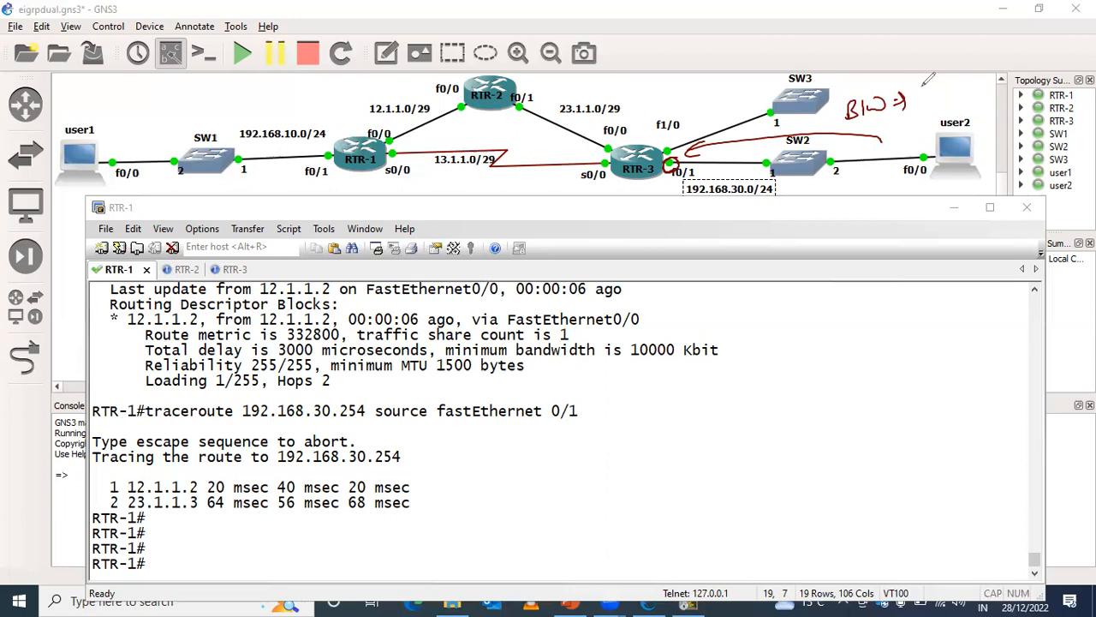
mouse_move(918, 87)
left_mouse_down()
mouse_move(925, 103)
mouse_move(964, 96)
left_mouse_up()
left_click_drag(973, 76, 986, 91)
left_click_drag(1005, 74, 995, 85)
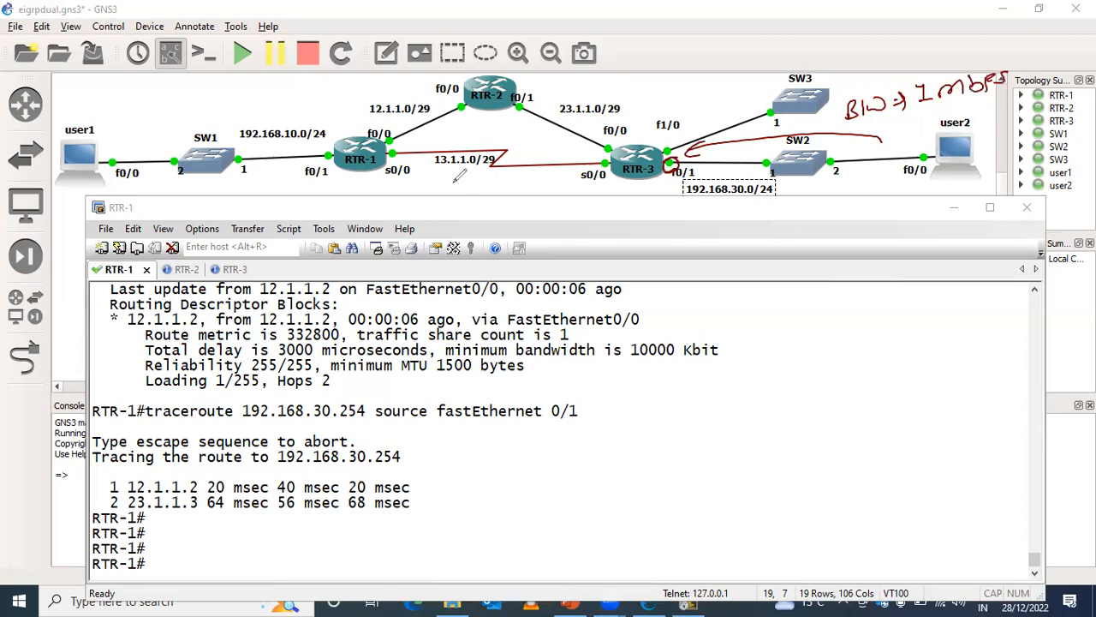
- Label the serial link 1.544 mbps and both FastEthernet links through RTR-2 10 mbps on the topology
left_click_drag(452, 174, 451, 187)
mouse_move(473, 174)
left_mouse_down()
mouse_move(466, 188)
mouse_move(489, 183)
left_mouse_up()
left_click_drag(500, 173, 505, 188)
mouse_move(419, 123)
left_mouse_down()
mouse_move(418, 134)
mouse_move(451, 116)
left_mouse_up()
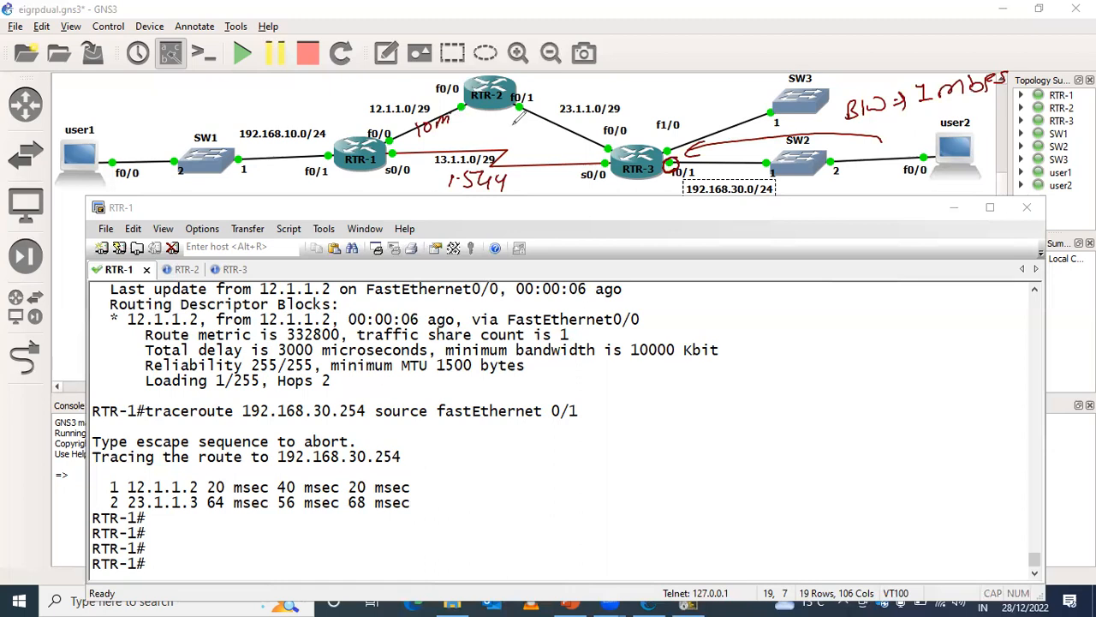
left_click_drag(519, 122, 563, 129)
left_click_drag(518, 171, 565, 171)
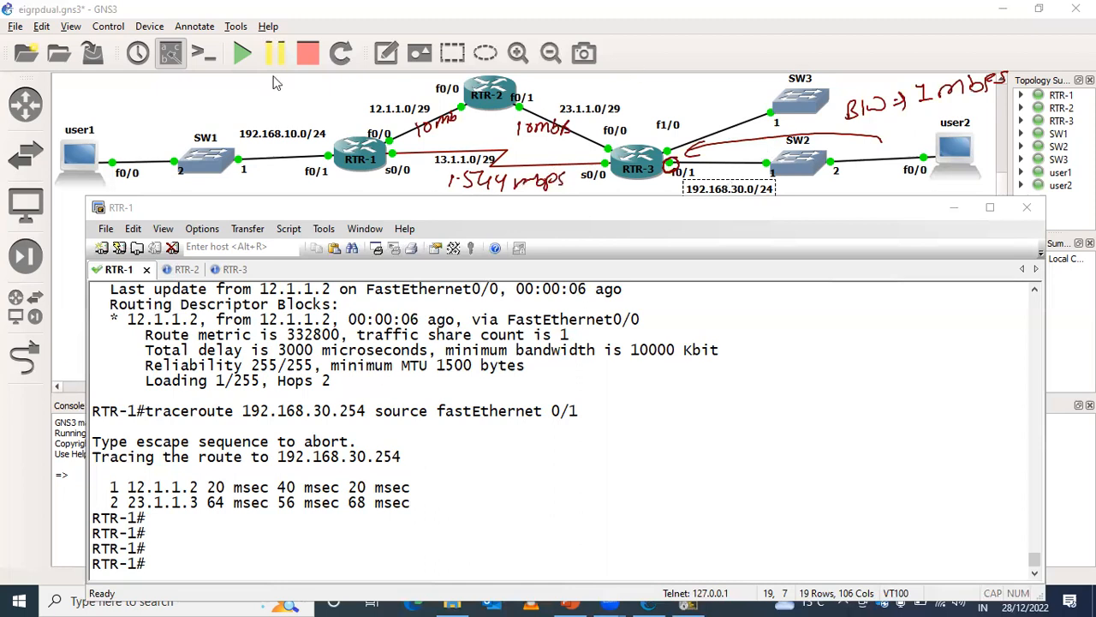
- Draw one arrow from RTR-3's f0/1 back to RTR-1 through RTR-2 and another along the serial link
mouse_move(688, 156)
left_mouse_down()
mouse_move(630, 94)
mouse_move(557, 86)
left_mouse_up()
mouse_move(474, 75)
left_mouse_down()
mouse_move(377, 92)
mouse_move(368, 111)
left_mouse_up()
mouse_move(677, 158)
left_mouse_down()
mouse_move(649, 199)
mouse_move(452, 214)
mouse_move(351, 203)
left_mouse_up()
left_click_drag(363, 192, 346, 222)
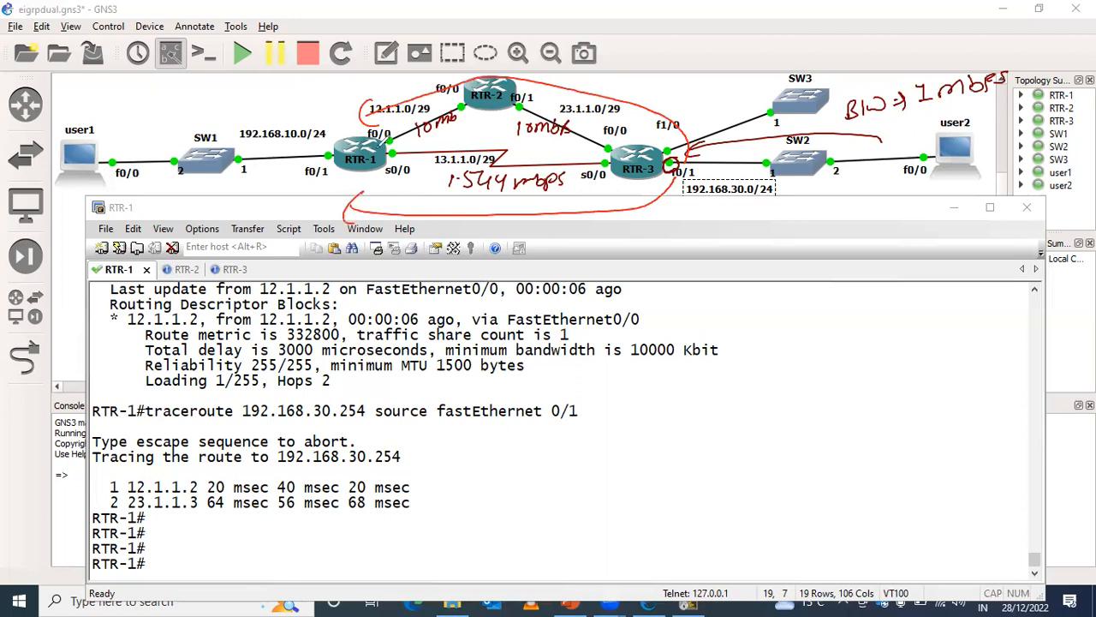
- Circle RTR-1's f0/0 and s0/0, label both paths "1 mbps" with underlines, and write "delay" between them
left_click_drag(391, 130, 394, 159)
mouse_move(316, 85)
left_mouse_down()
mouse_move(319, 105)
mouse_move(377, 91)
left_mouse_up()
left_click_drag(339, 231, 338, 255)
left_click_drag(346, 246, 376, 243)
mouse_move(378, 234)
left_mouse_down()
mouse_move(410, 231)
mouse_move(400, 250)
left_mouse_up()
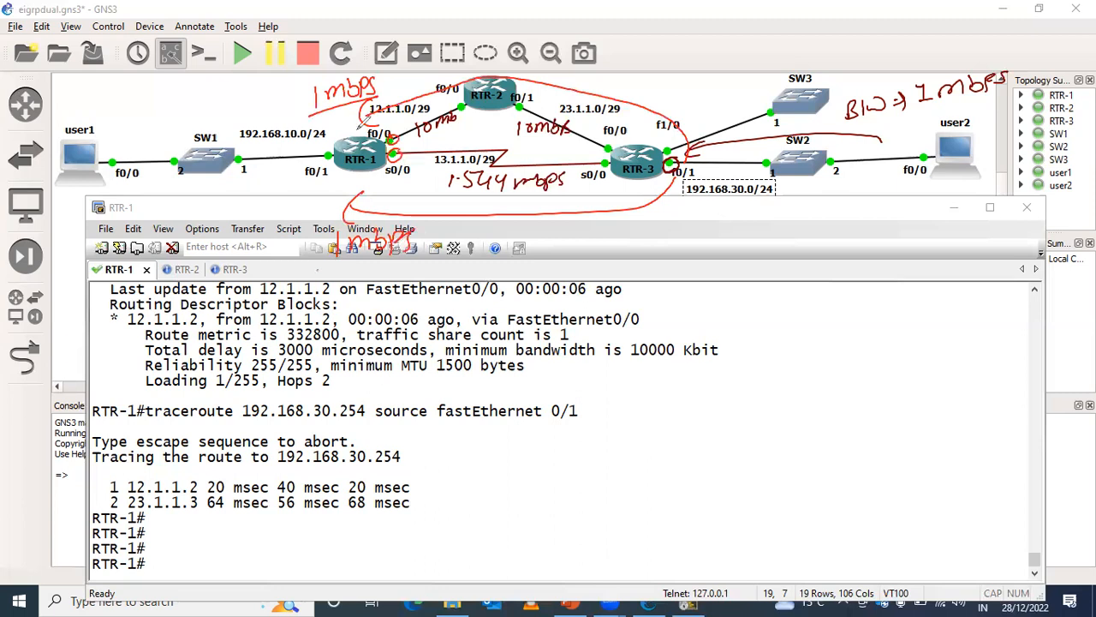
left_click_drag(317, 271, 422, 256)
left_click_drag(395, 129, 394, 158)
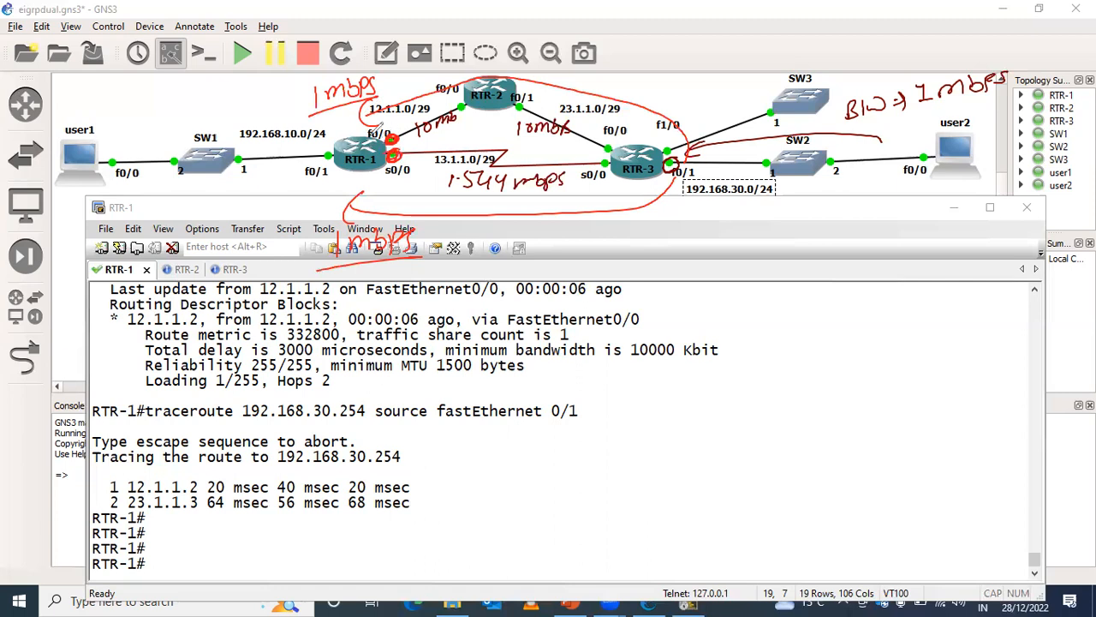
left_click_drag(427, 145, 519, 128)
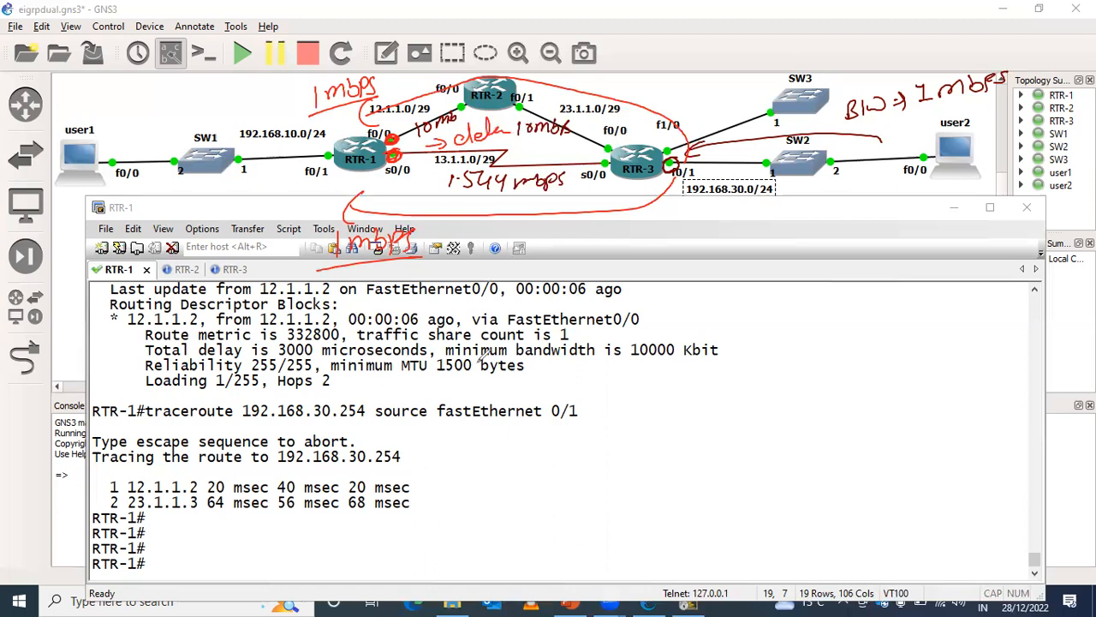
- Undo all bandwidth and delay annotations drawn over the topology
key("ctrl+z")
key("ctrl+z")
key("ctrl+z")
key("ctrl+z")
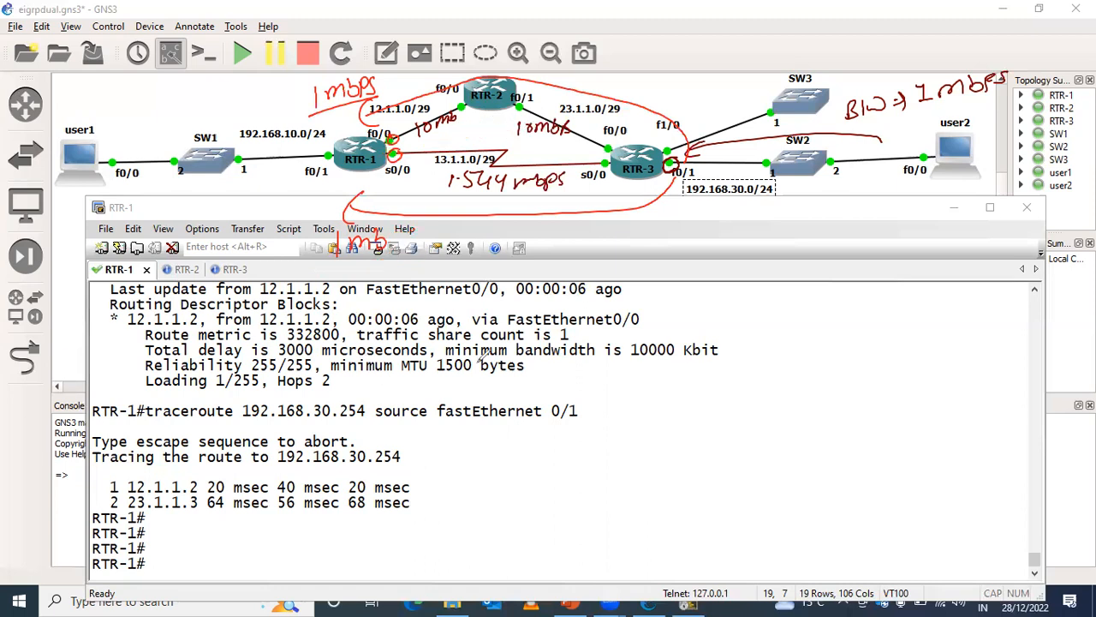
key("ctrl+z")
key("ctrl+z")
key("ctrl+z")
key("ctrl+z")
key("ctrl+z")
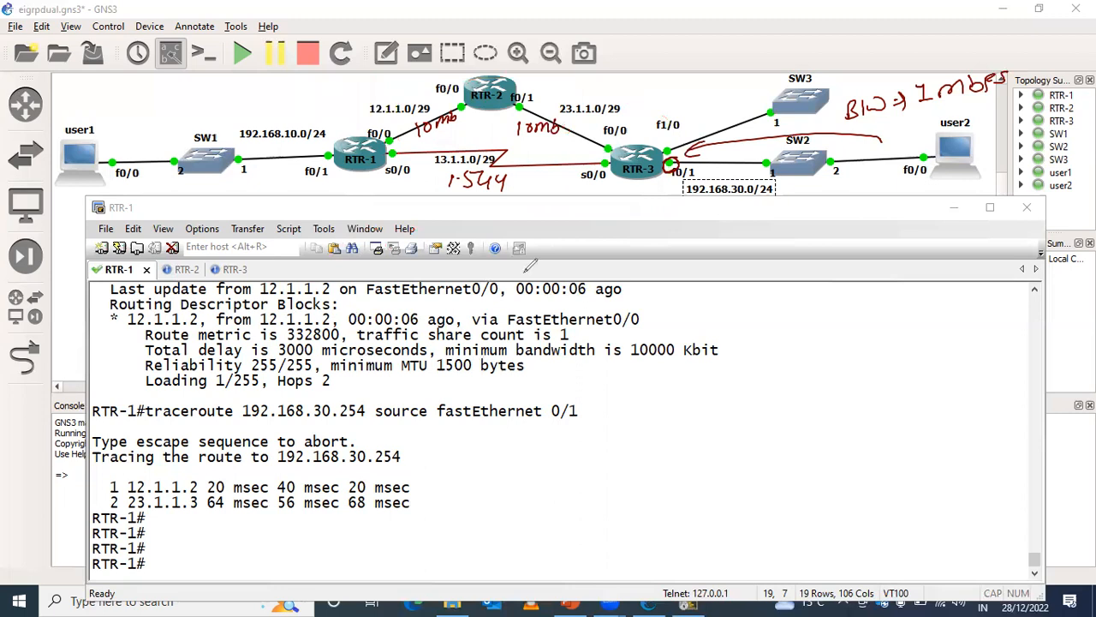
key("ctrl+z")
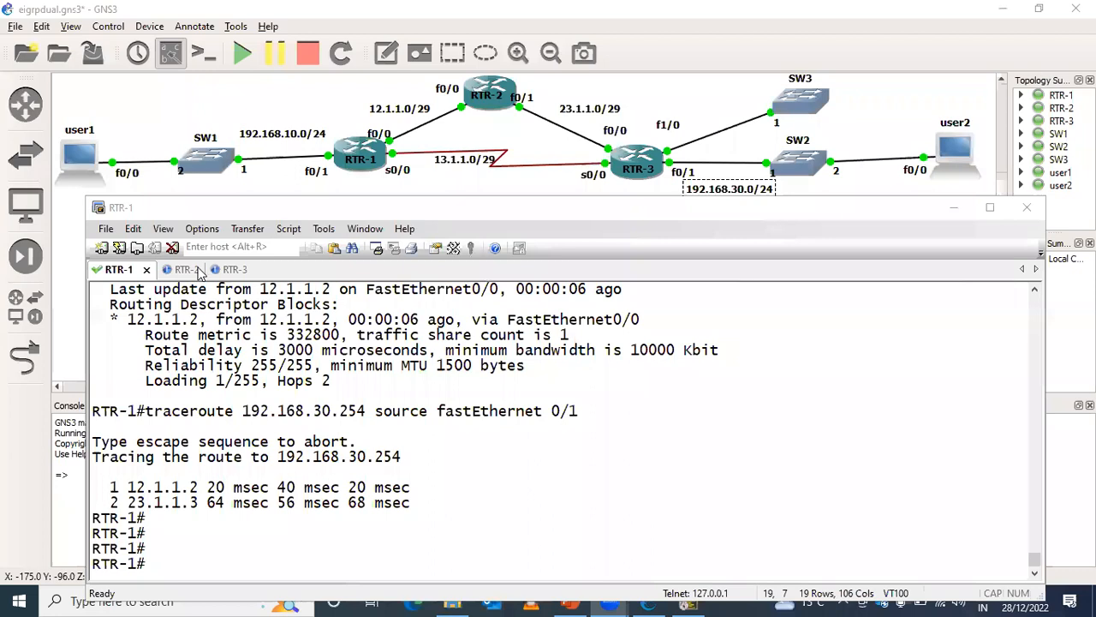
- Switch to RTR-3's console and enter interface configuration mode for FastEthernet 0/1
left_click(227, 271)
key("Return")
key("Return")
key("Return")
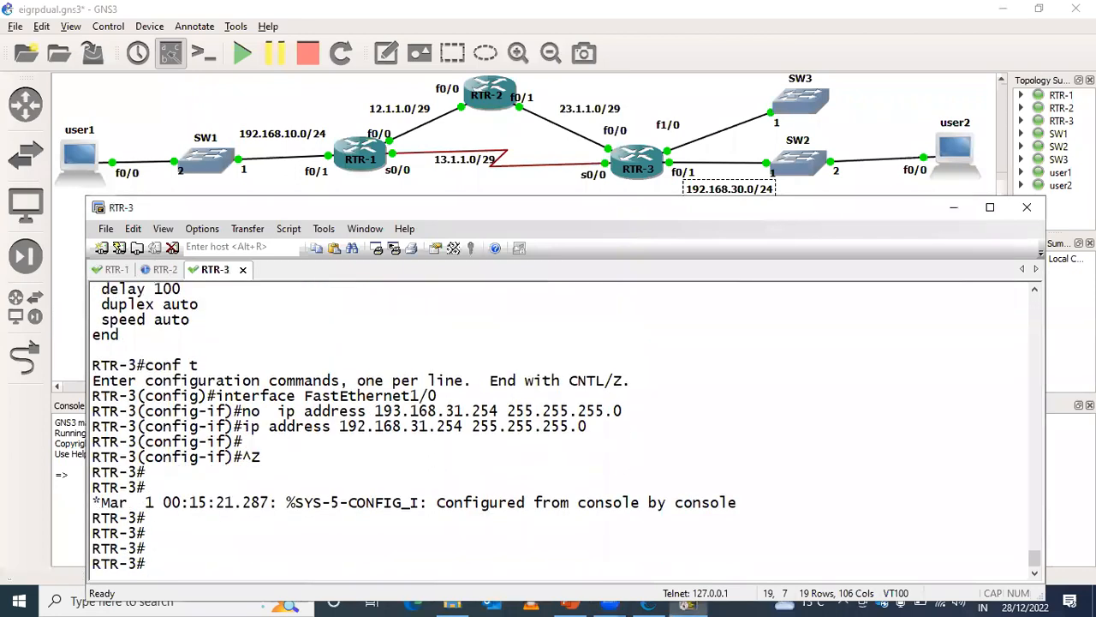
type("conf t")
key("Return")
key("Return")
type("ig)#i")
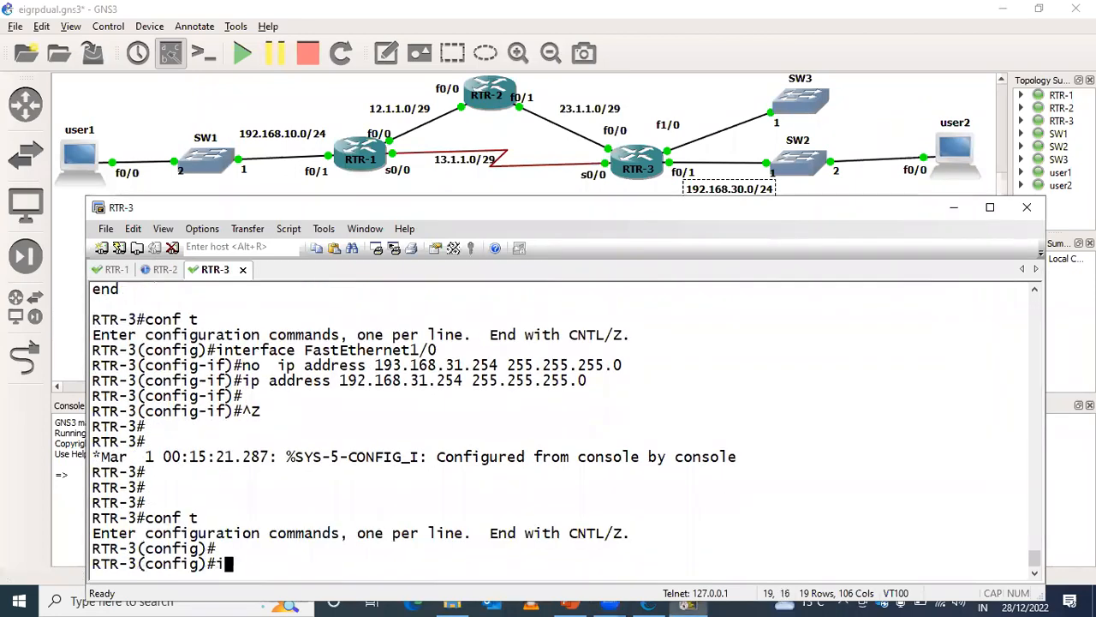
type("nter")
key("Tab")
type("fas")
key("Tab")
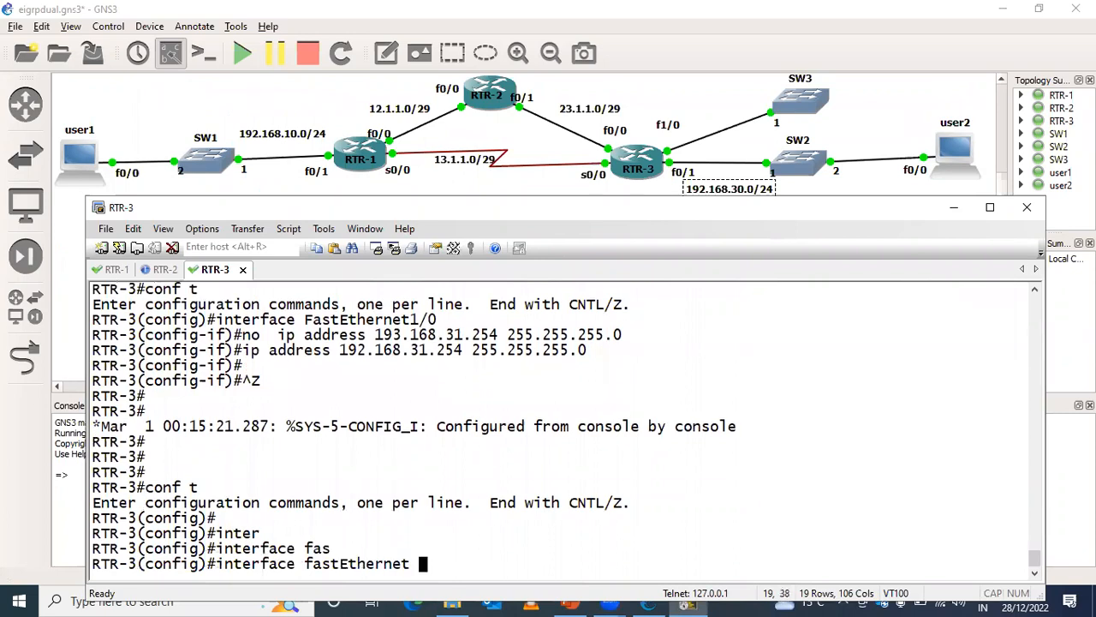
type("0/1")
key("Return")
- Set the bandwidth of RTR-3's FastEthernet 0/1 to 1000 and leave configuration mode
type("ban")
key("Tab")
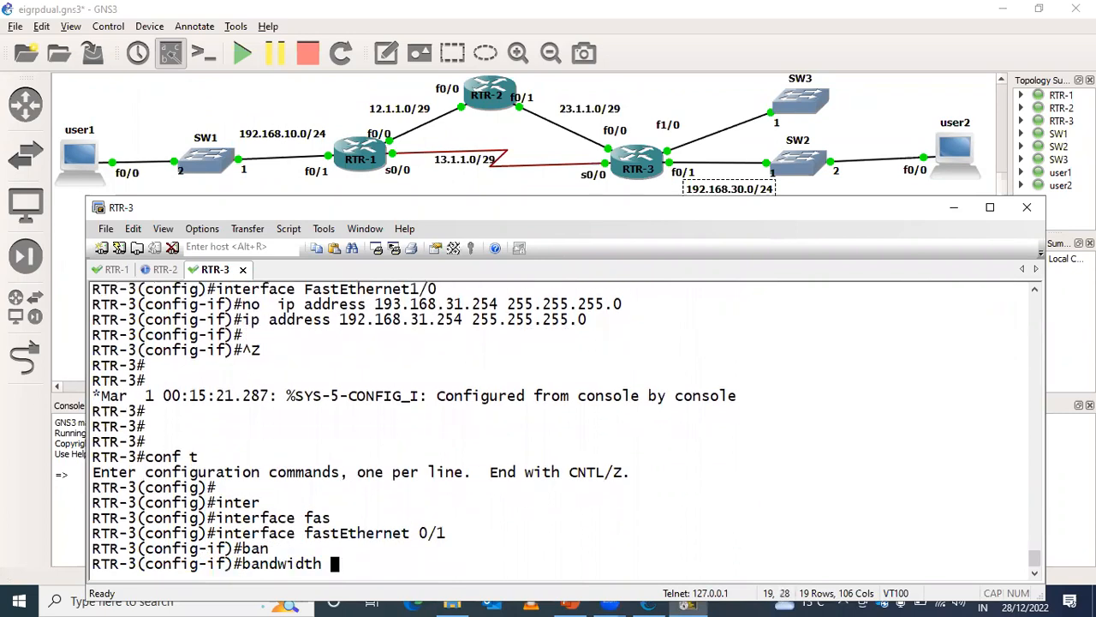
type("1000")
key("Return")
key("Return")
key("ctrl+z")
key("Return")
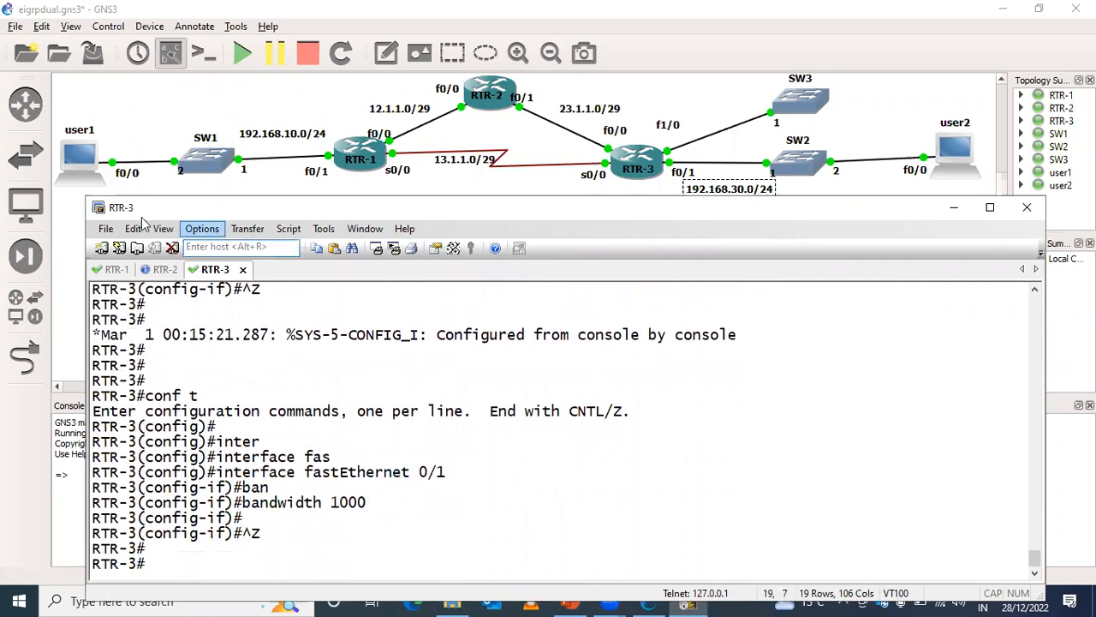
- Return to RTR-1's console and display the EIGRP topology entry for 192.168.30.0 to compare both paths
left_click(128, 271)
key("Return")
key("Return")
key("Return")
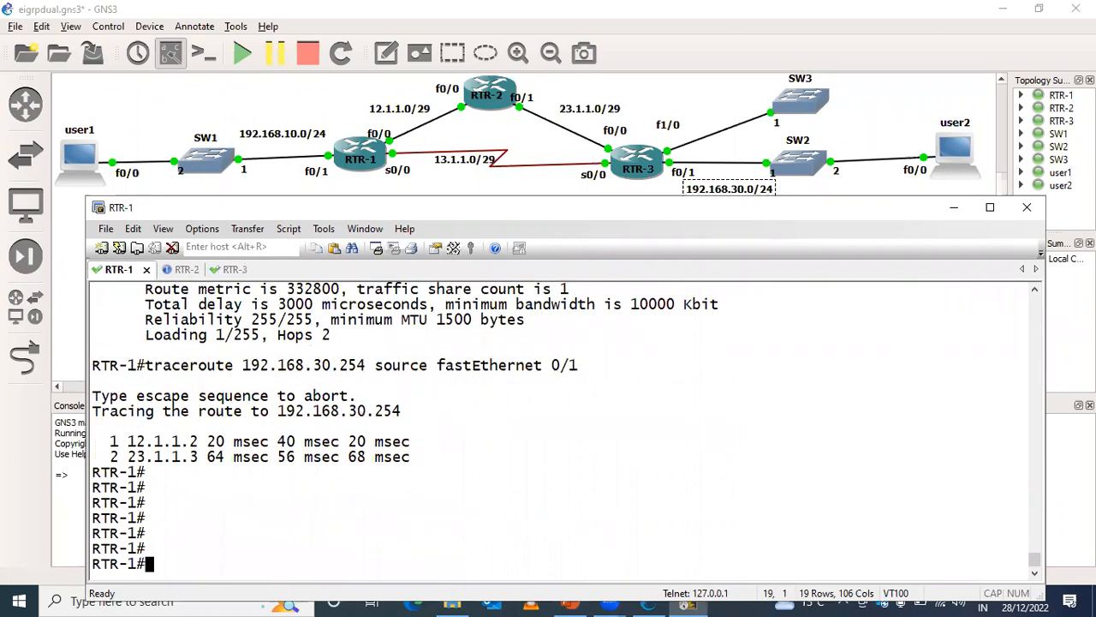
type("sh")
key("Tab")
key("Up")
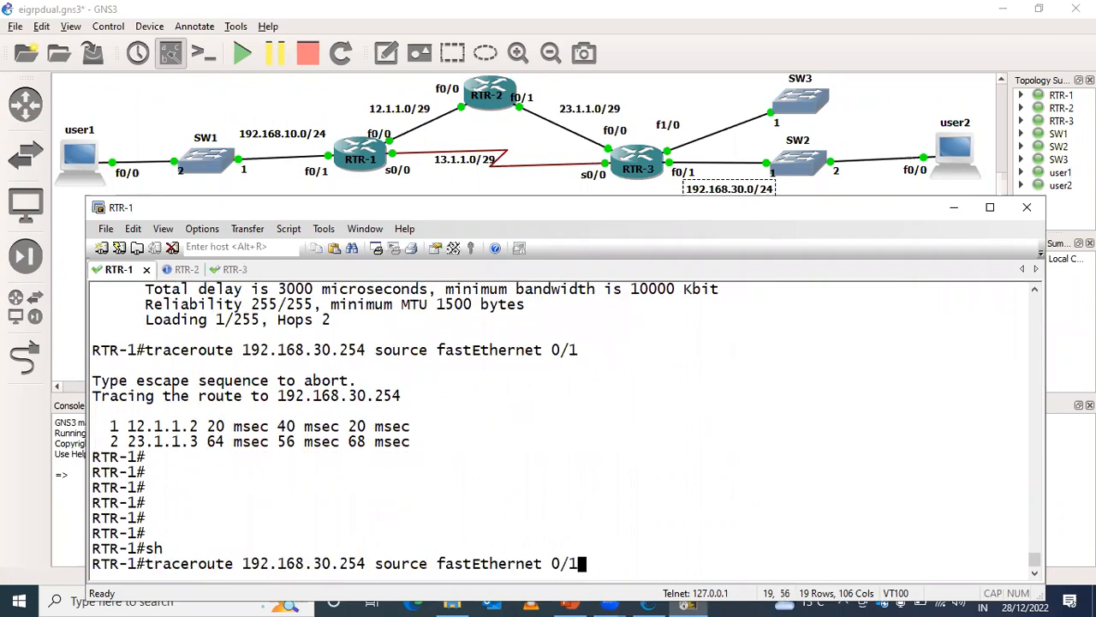
key("Up")
key("Left")
key("Left")
key("Left")
key("Left")
key("Left")
key("Left")
key("Left")
key("Left")
key("Left")
key("Left")
key("Left")
key("Left")
key("Left")
key("Left")
key("Left")
key("Left")
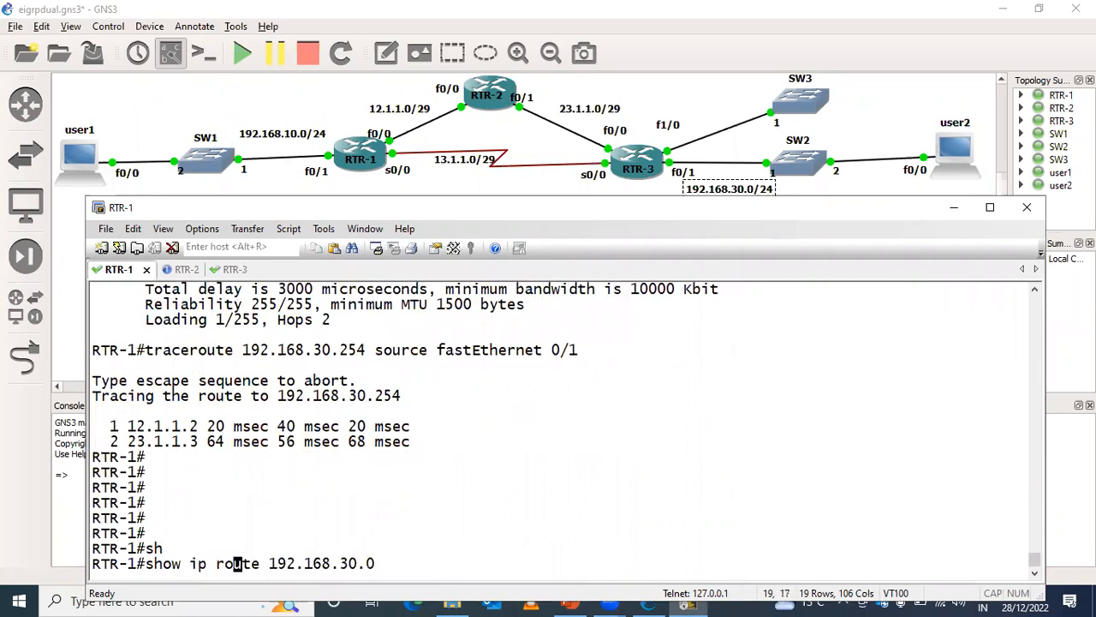
key("Up")
key("Up")
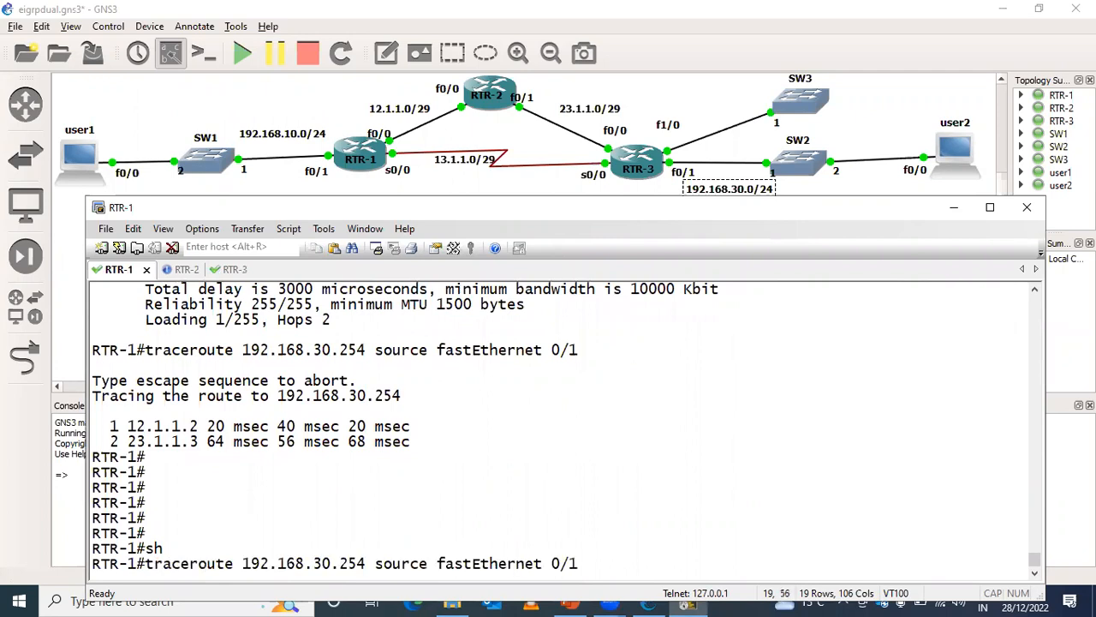
key("Down")
key("Down")
key("Up")
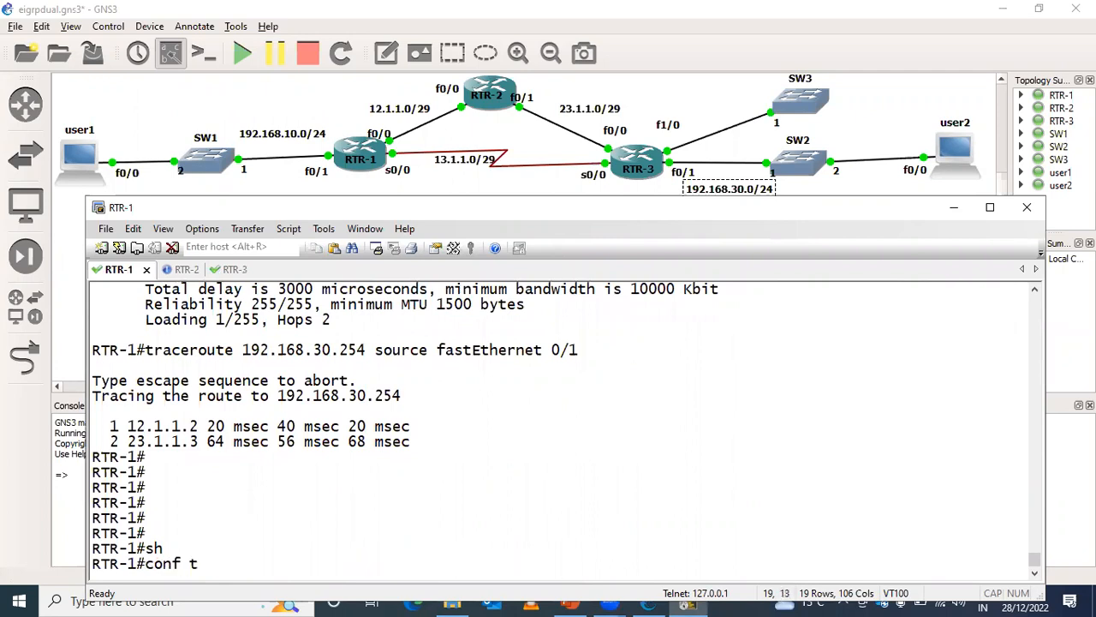
key("Up")
key("Up")
key("Return")
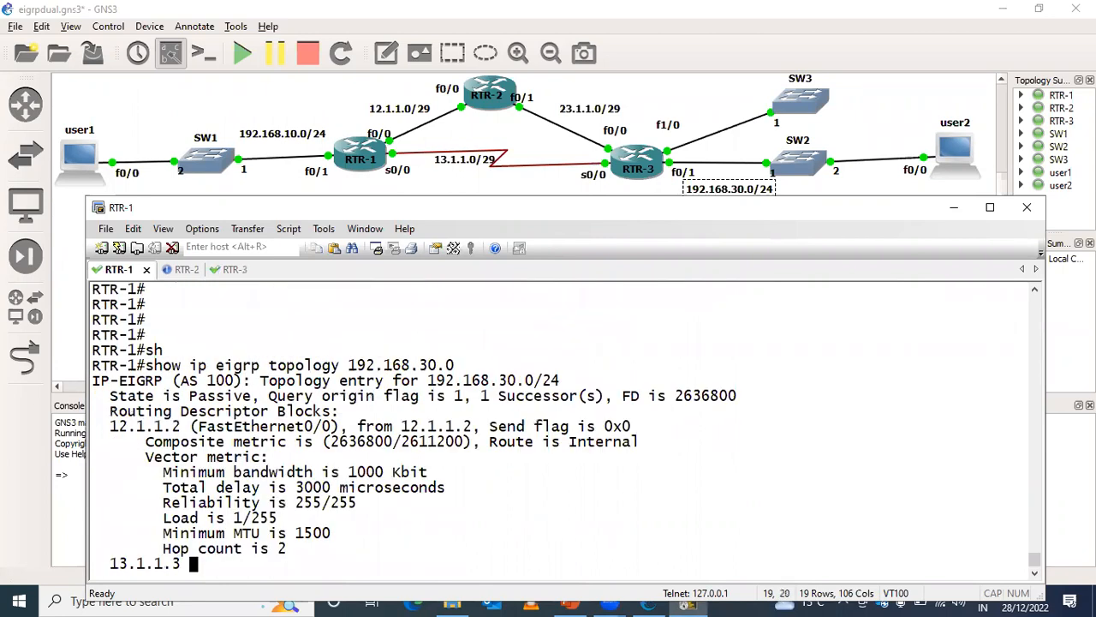
key("Return")
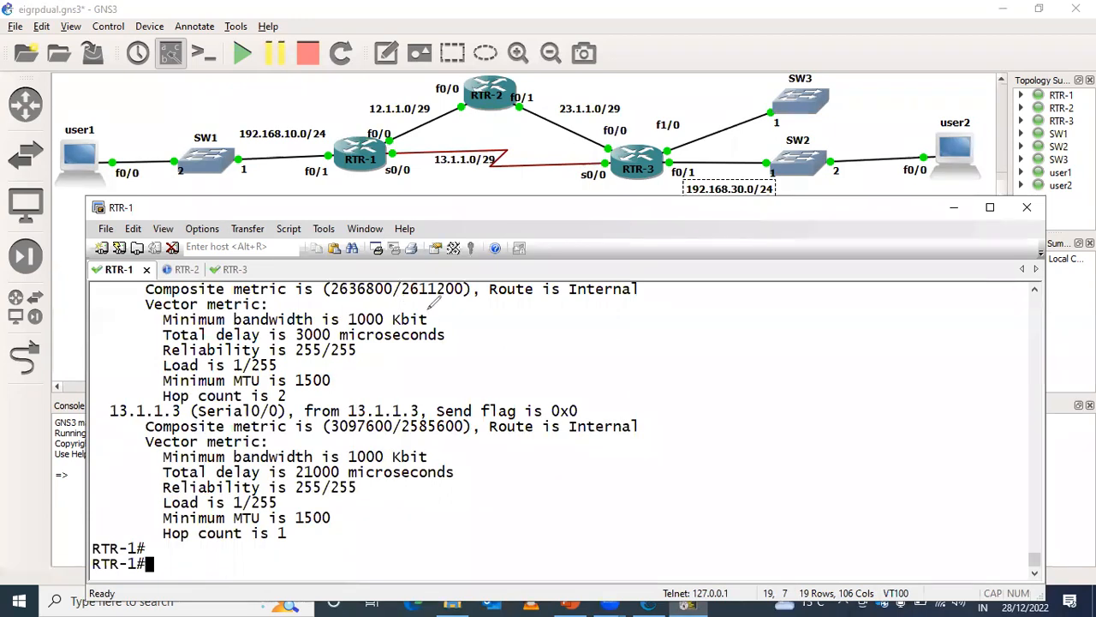
- Box the minimum bandwidth of both paths in the output, join them with a curve and write an underlined "1000 Kb"
mouse_move(344, 332)
left_mouse_down()
mouse_move(398, 329)
mouse_move(346, 331)
left_mouse_up()
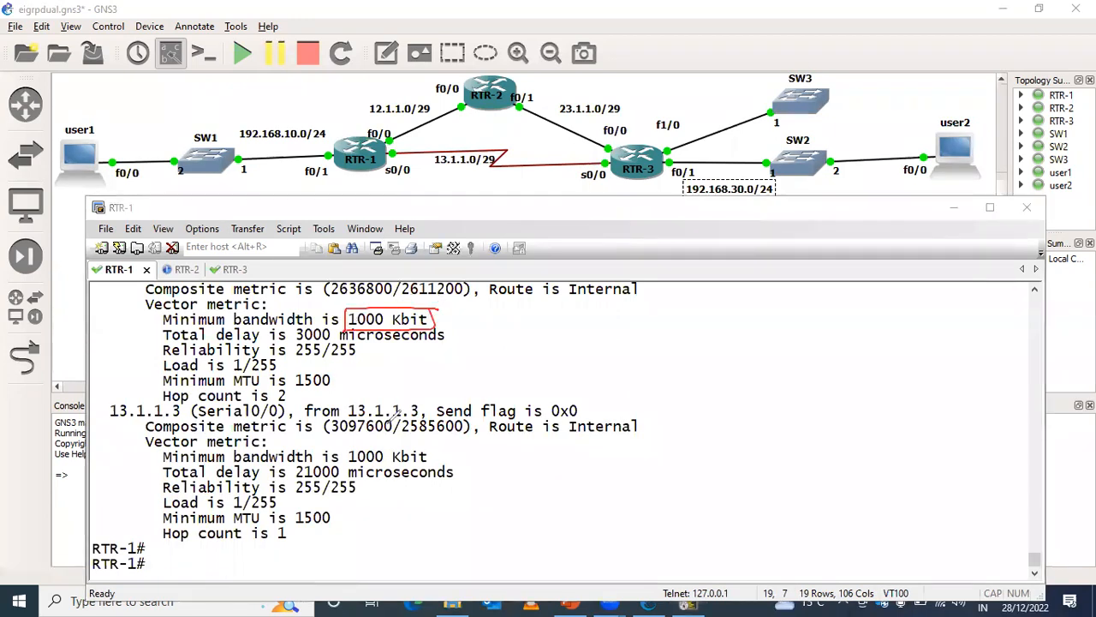
mouse_move(433, 446)
left_mouse_down()
mouse_move(350, 450)
mouse_move(353, 461)
left_mouse_up()
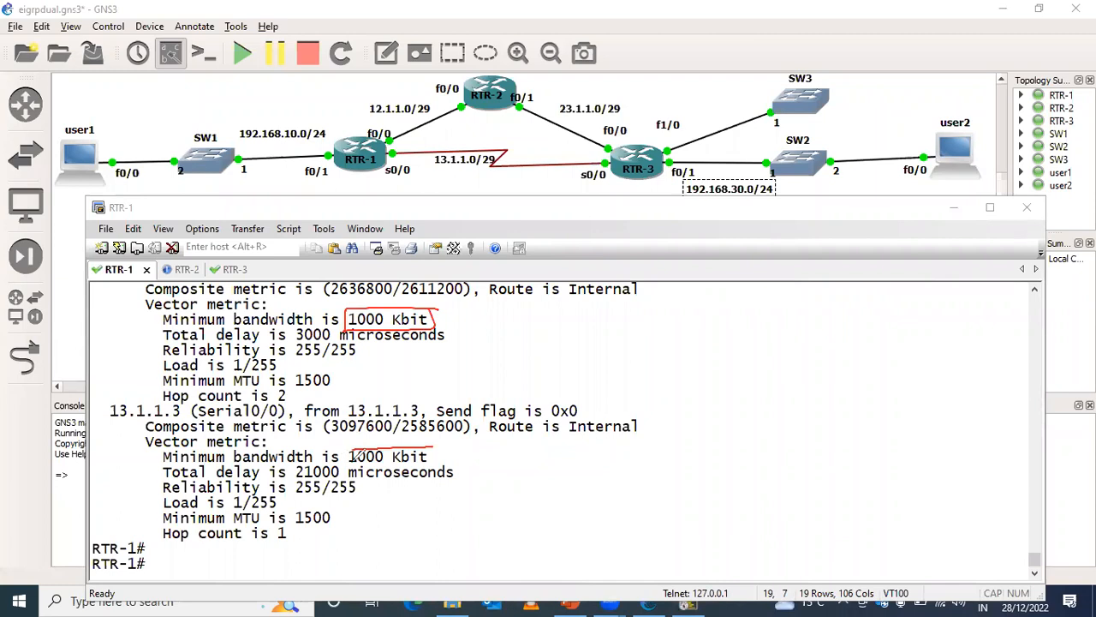
left_click_drag(435, 460, 342, 458)
mouse_move(432, 316)
left_mouse_down()
mouse_move(522, 317)
mouse_move(751, 413)
mouse_move(435, 460)
left_mouse_up()
left_click_drag(800, 373, 802, 406)
left_click_drag(818, 381, 820, 381)
left_click_drag(842, 378, 899, 392)
left_click_drag(918, 367, 919, 390)
left_click_drag(927, 365, 937, 387)
left_click_drag(747, 426, 1017, 404)
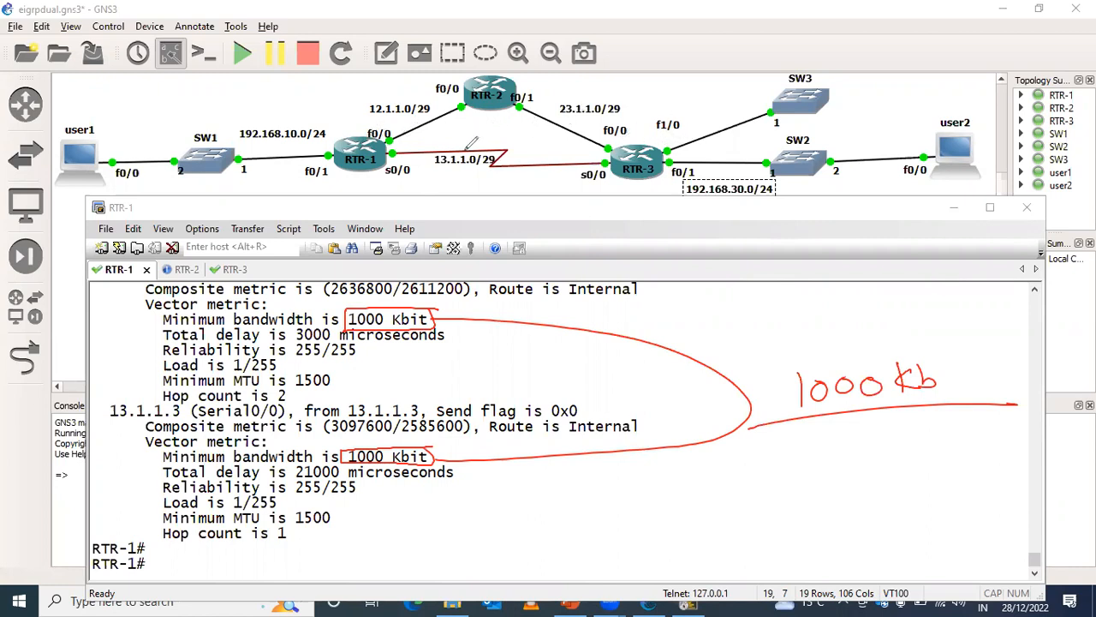
- Draw arrows along both paths from RTR-1 to RTR-3 and write "delay" below the serial link
mouse_move(400, 137)
left_mouse_down()
mouse_move(555, 96)
mouse_move(644, 137)
left_mouse_up()
mouse_move(413, 171)
left_mouse_down()
mouse_move(450, 188)
mouse_move(632, 204)
left_mouse_up()
mouse_move(479, 209)
left_mouse_down()
mouse_move(473, 216)
mouse_move(553, 224)
mouse_move(539, 253)
left_mouse_up()
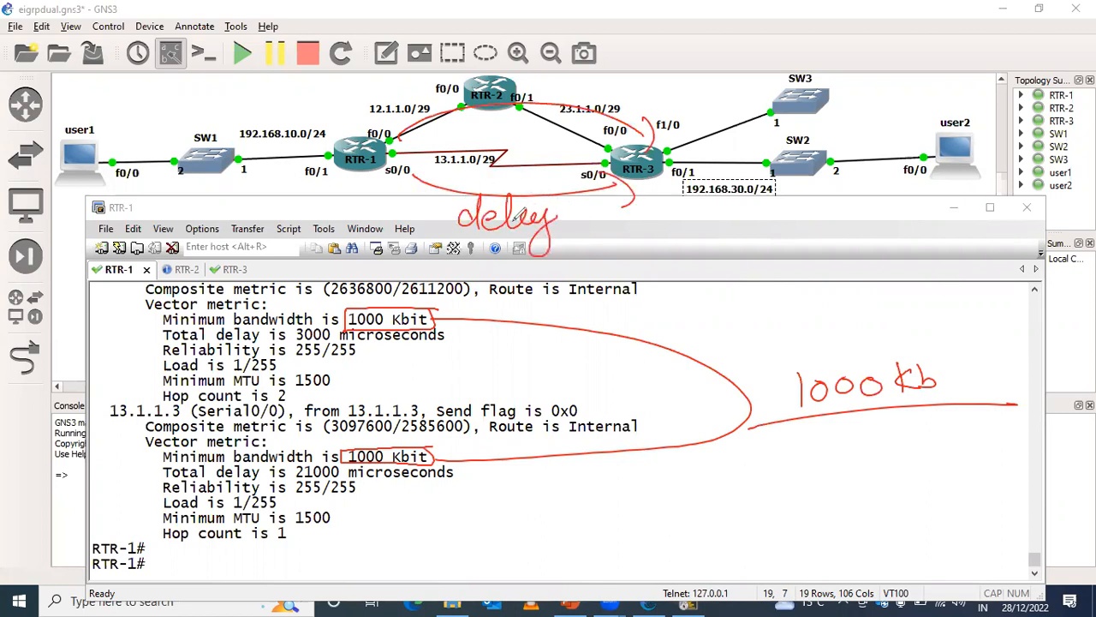
- Circle RTR-1's outgoing interfaces, label each "21000" and underline the total delay values in the topology output
mouse_move(392, 155)
left_mouse_down()
mouse_move(382, 160)
mouse_move(393, 156)
left_mouse_up()
mouse_move(343, 198)
left_mouse_down()
mouse_move(351, 218)
mouse_move(377, 202)
mouse_move(422, 203)
left_mouse_up()
left_click_drag(283, 481, 366, 471)
left_click_drag(284, 346, 331, 341)
mouse_move(418, 125)
left_mouse_down()
mouse_move(391, 132)
mouse_move(483, 124)
mouse_move(469, 127)
left_mouse_up()
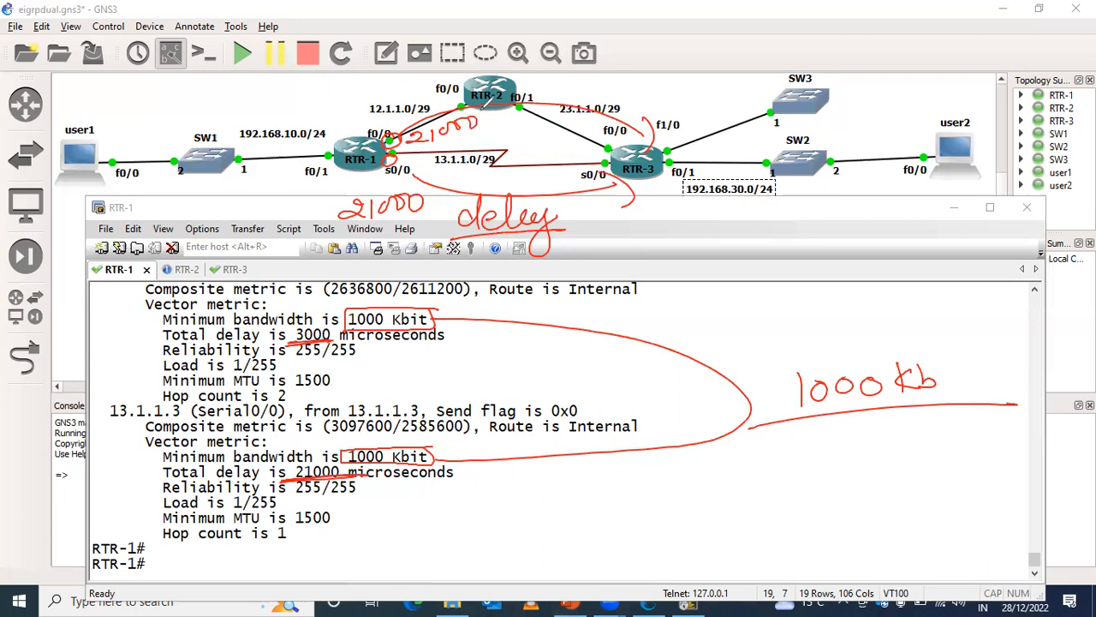
- Undo the 21000 labels, the interface circles and the underlines beneath the total delay values
key("ctrl+z")
key("ctrl+z")
key("ctrl+z")
key("ctrl+z")
key("ctrl+z")
key("ctrl+z")
key("ctrl+z")
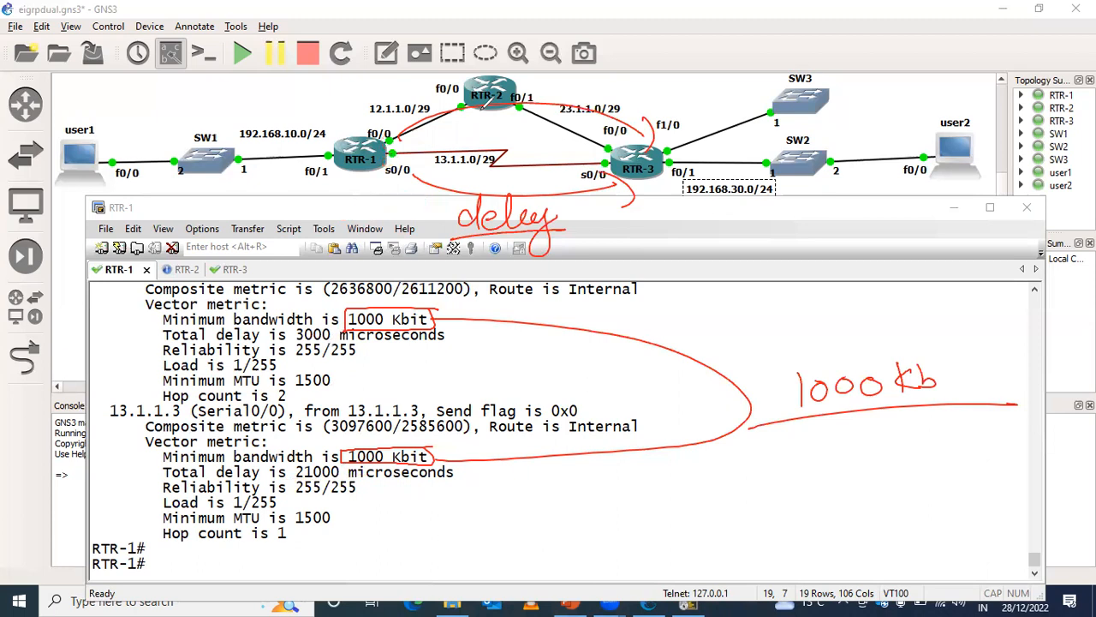
- Undo the remaining annotations, including the path arrows, the "delay" label, the bandwidth boxes and the "1000 Kb" note
key("ctrl+z")
key("ctrl+z")
key("ctrl+z")
key("ctrl+z")
key("ctrl+z")
key("ctrl+z")
key("ctrl+z")
key("ctrl+z")
key("ctrl+z")
key("ctrl+z")
key("ctrl+z")
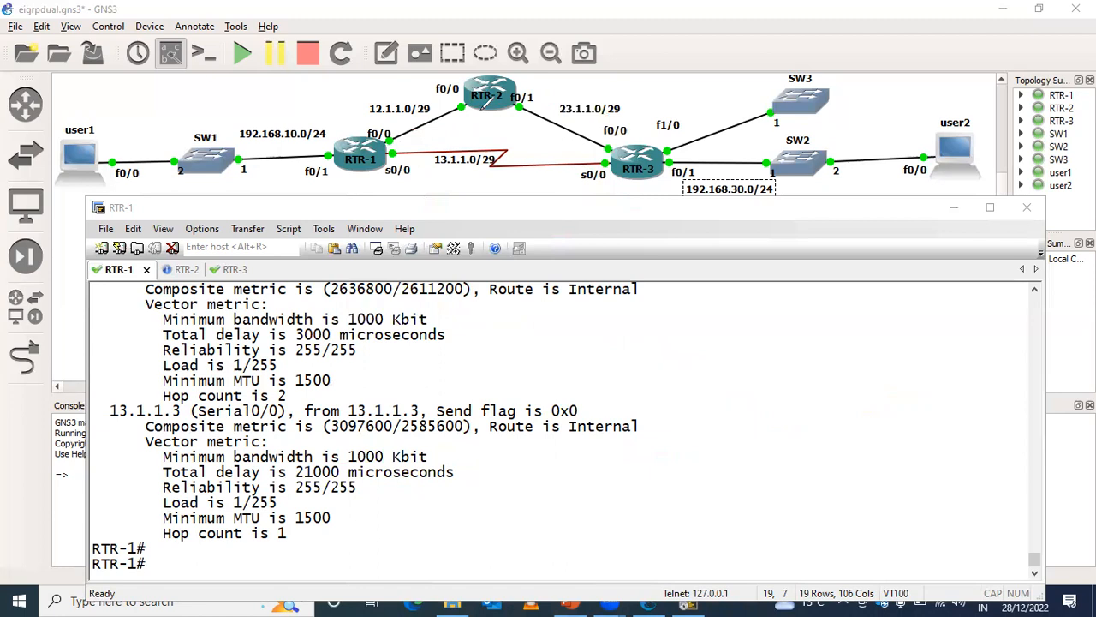
- Show RTR-1's routing table entry for 192.168.31.0 with show ip route
left_click(236, 465)
key("Return")
key("Return")
key("Return")
type("sh")
key("Tab")
type("ip rou")
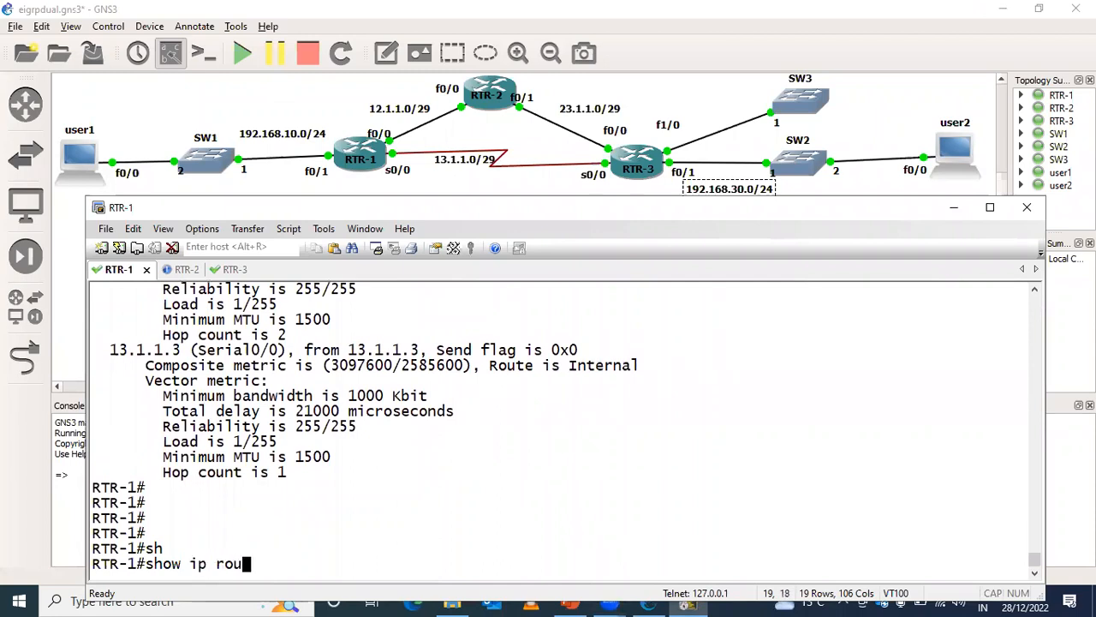
key("Tab")
type("192")
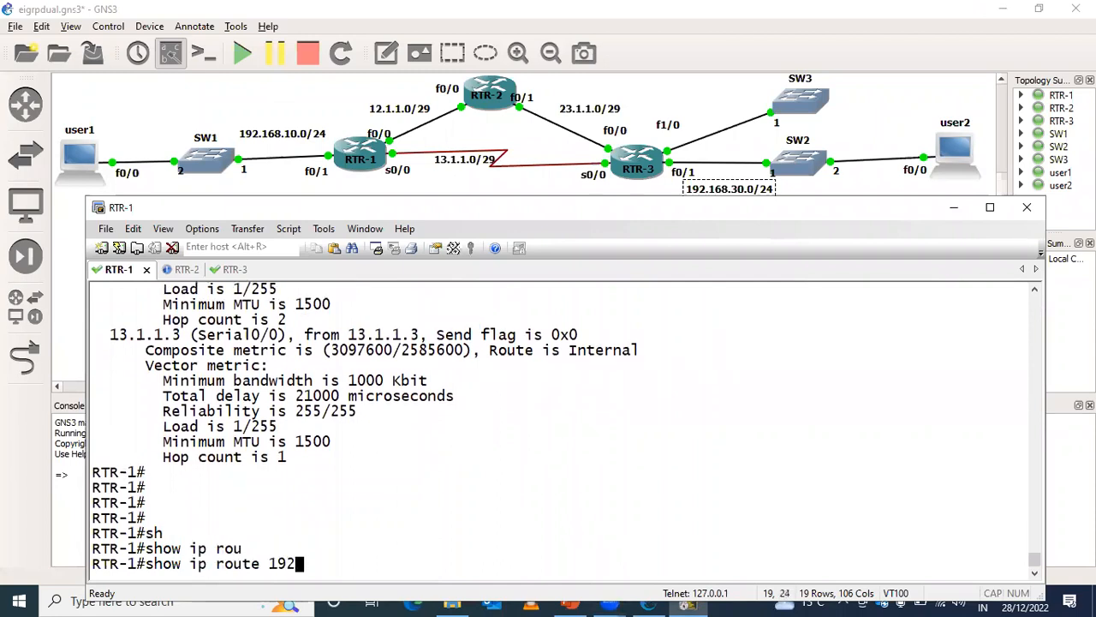
type(".168.31")
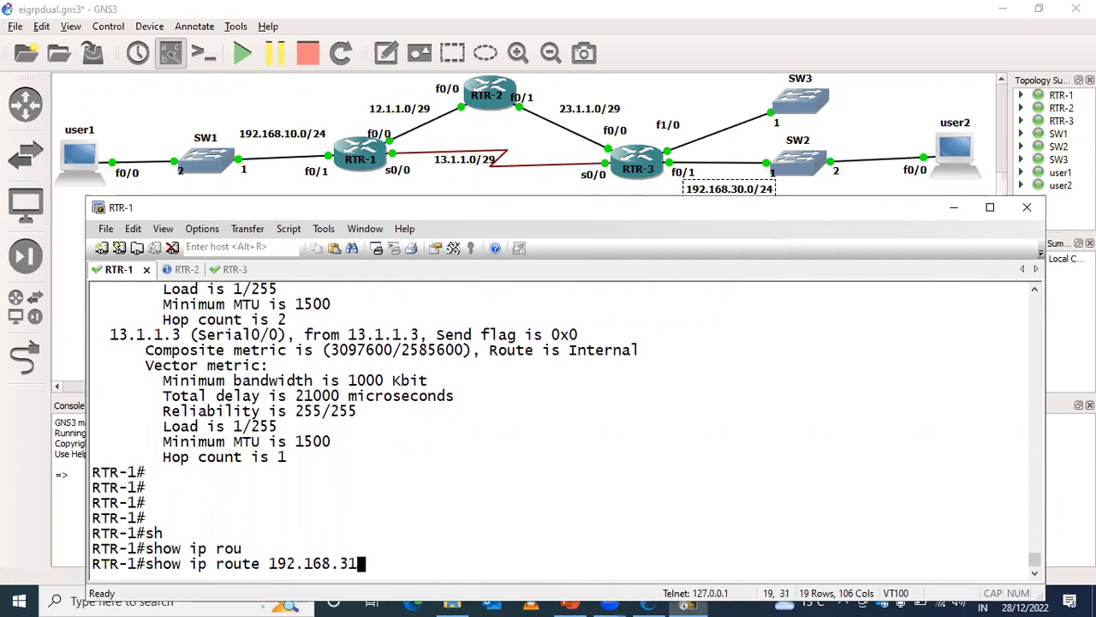
type(".0")
key("Return")
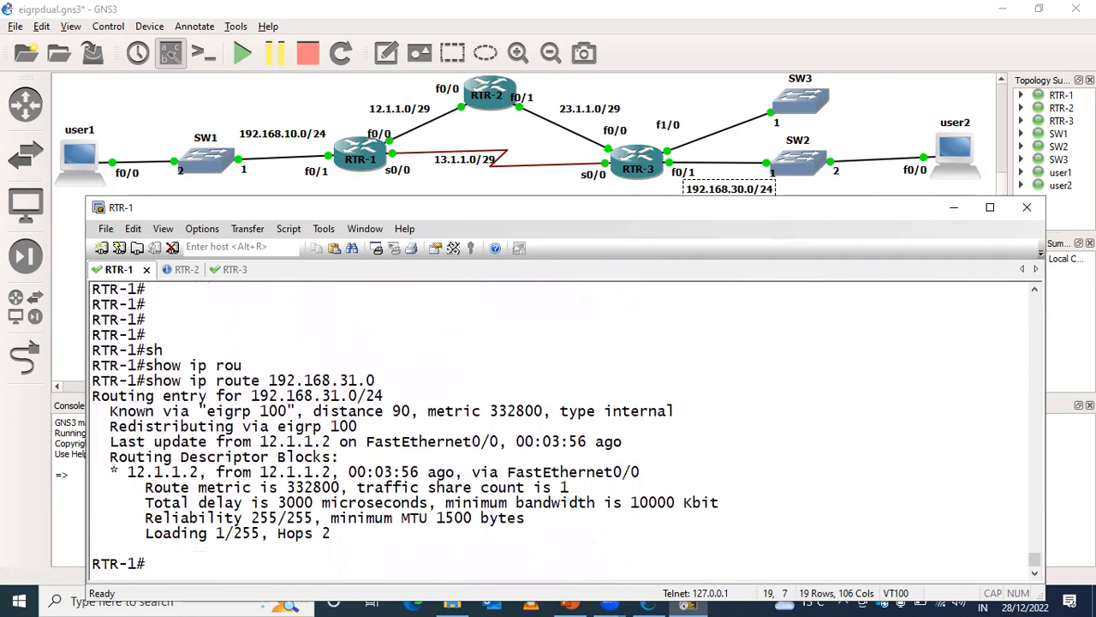
- Enter configuration mode on RTR-1 and select interface fastEthernet 0/0
key("Return")
type("conf t")
key("Return")
type("in")
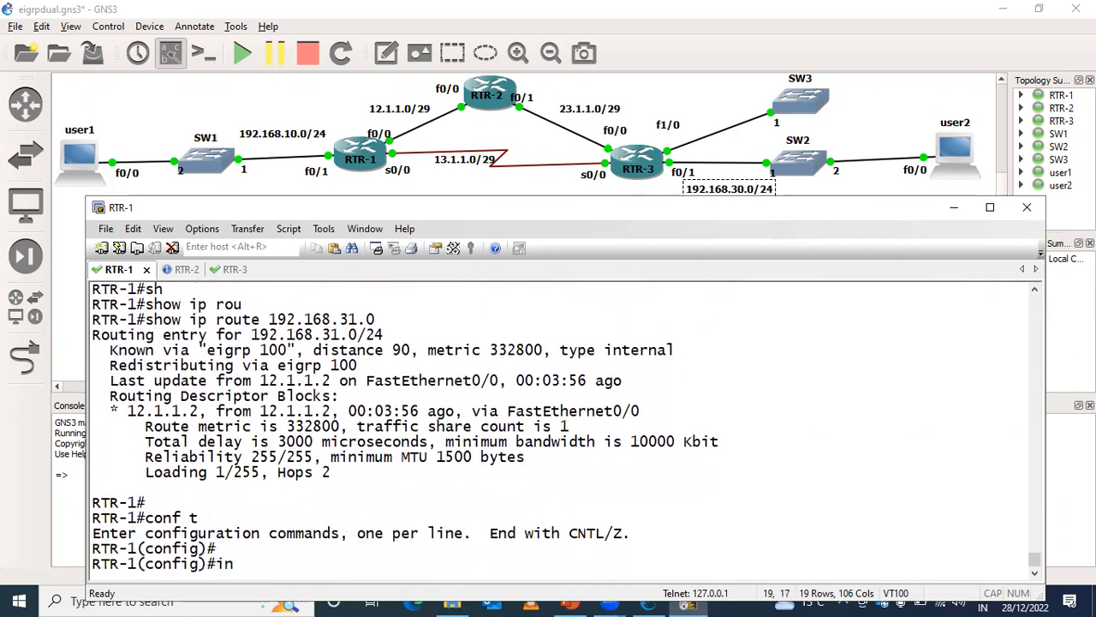
type("ter")
key("Tab")
type("fas")
key("Tab")
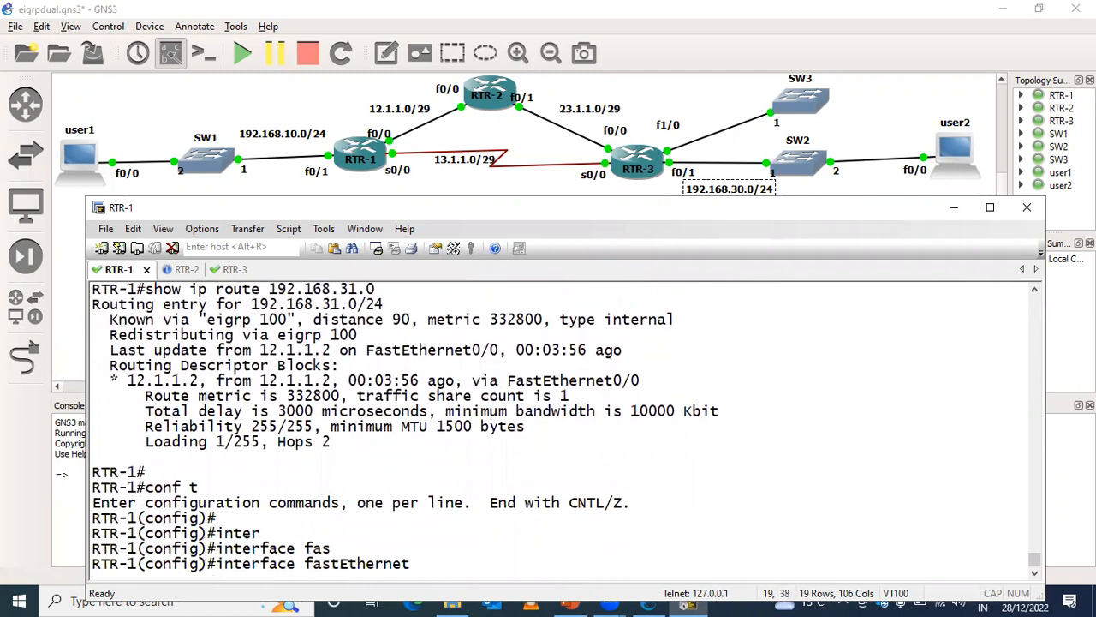
type("0/0")
key("Return")
- Set the interface delay to 1900 and return to privileged mode
type("de")
key("Tab")
type("l")
key("Tab")
type("1900")
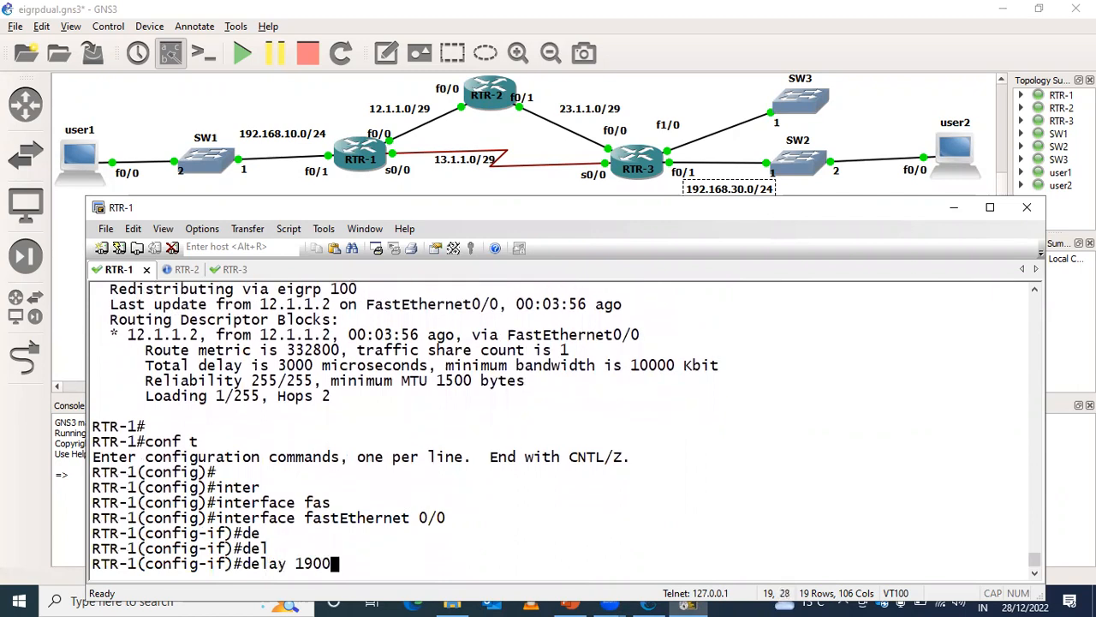
key("Return")
key("ctrl+z")
key("Return")
key("Return")
key("Return")
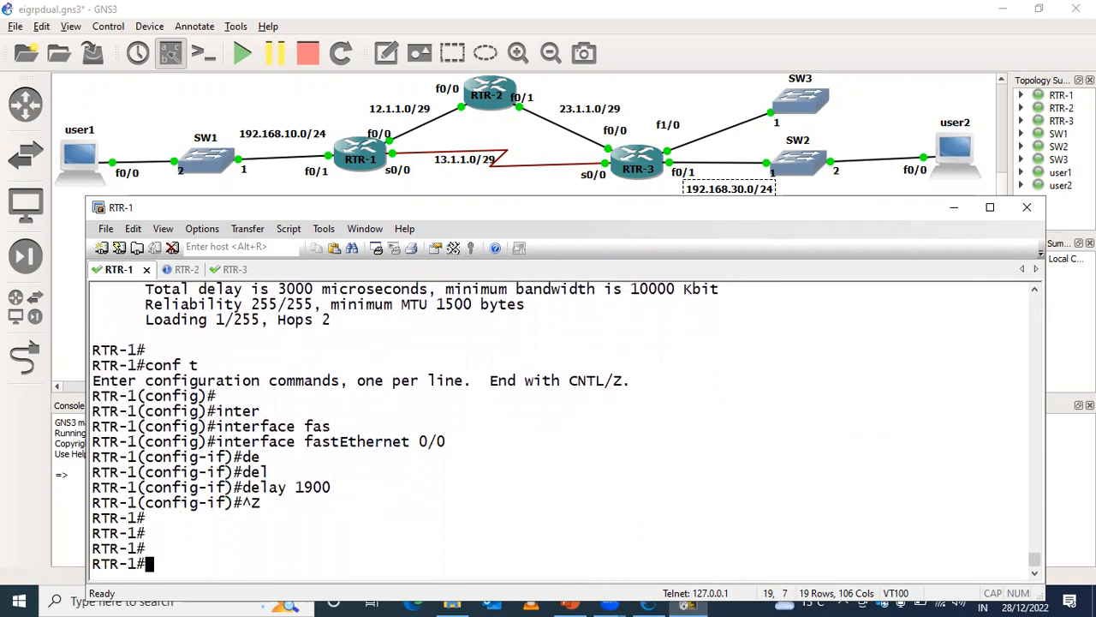
- Redisplay the EIGRP topology entry for 192.168.30.0 until it updates, and highlight the composite metric of both paths
key("Up")
key("Up")
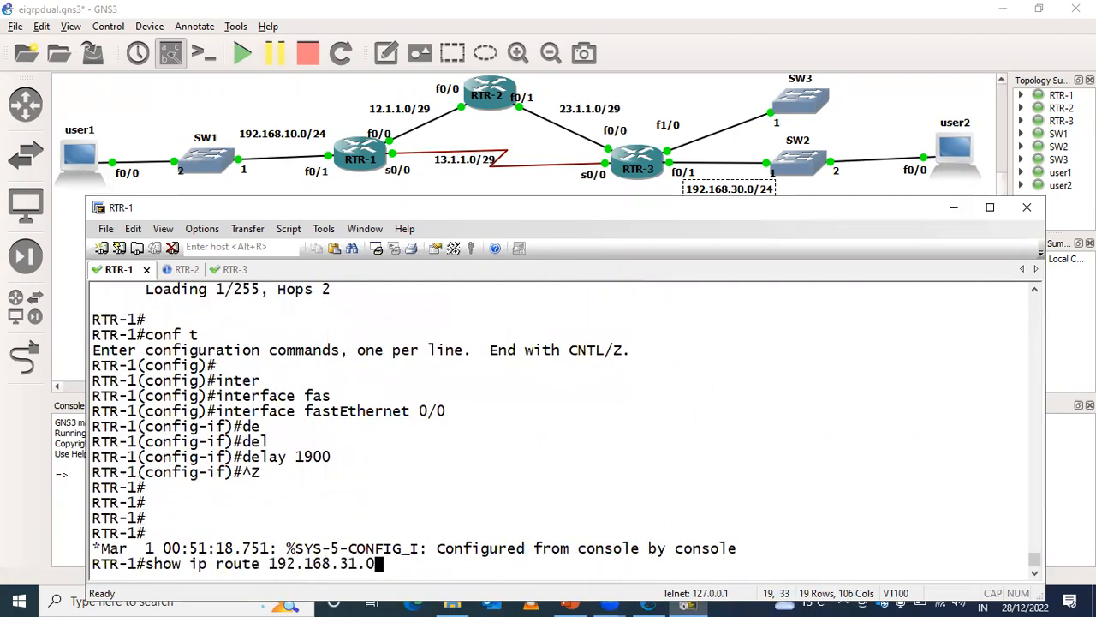
key("Up")
key("Return")
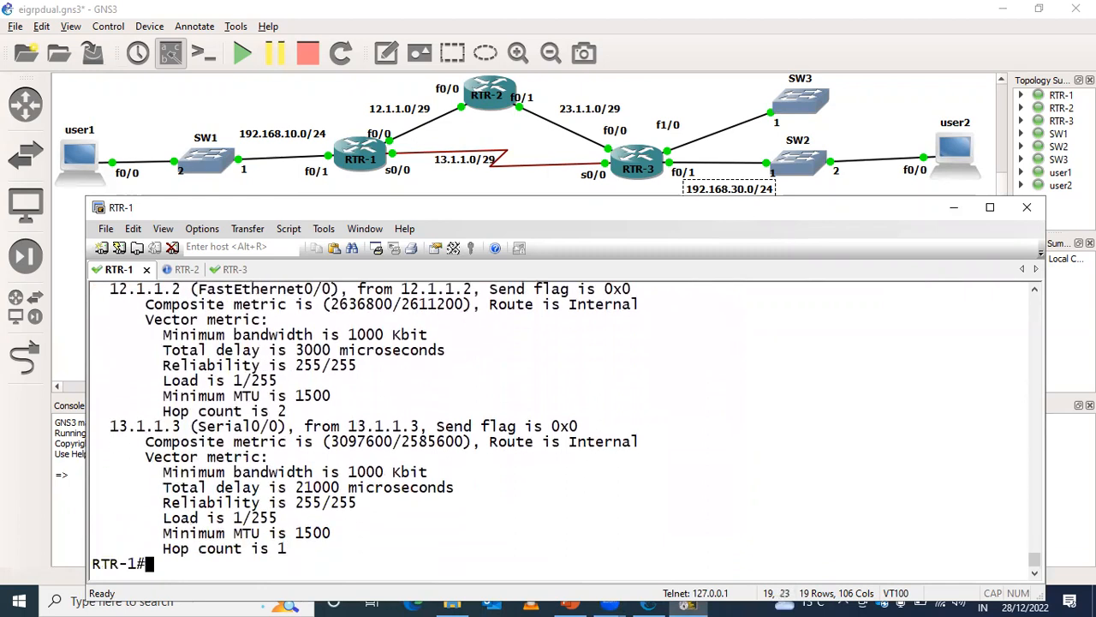
key("Up")
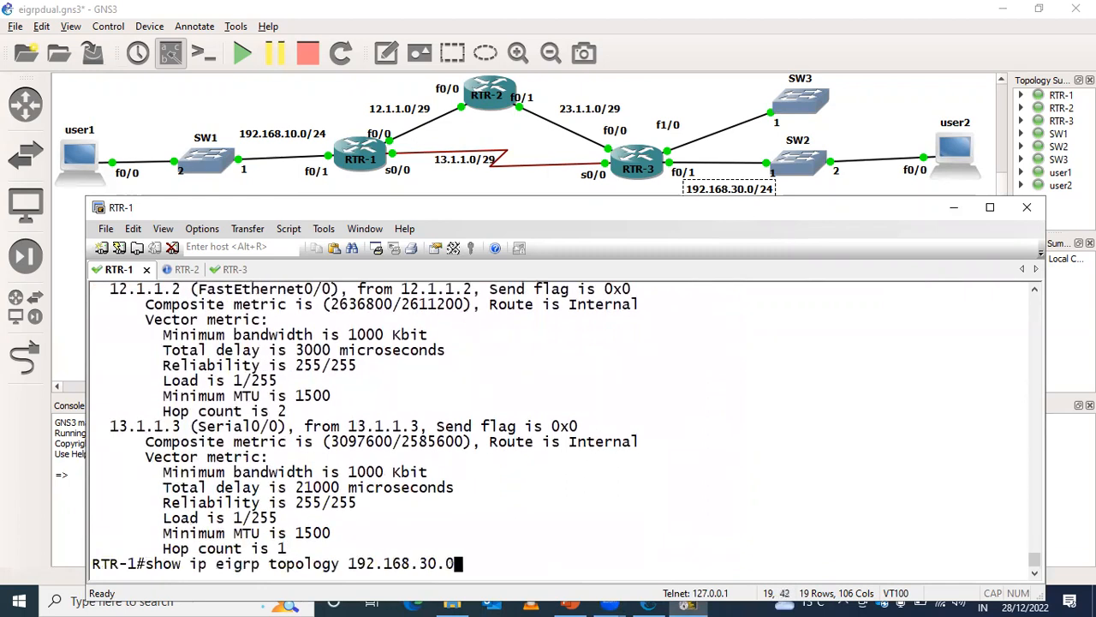
key("Return")
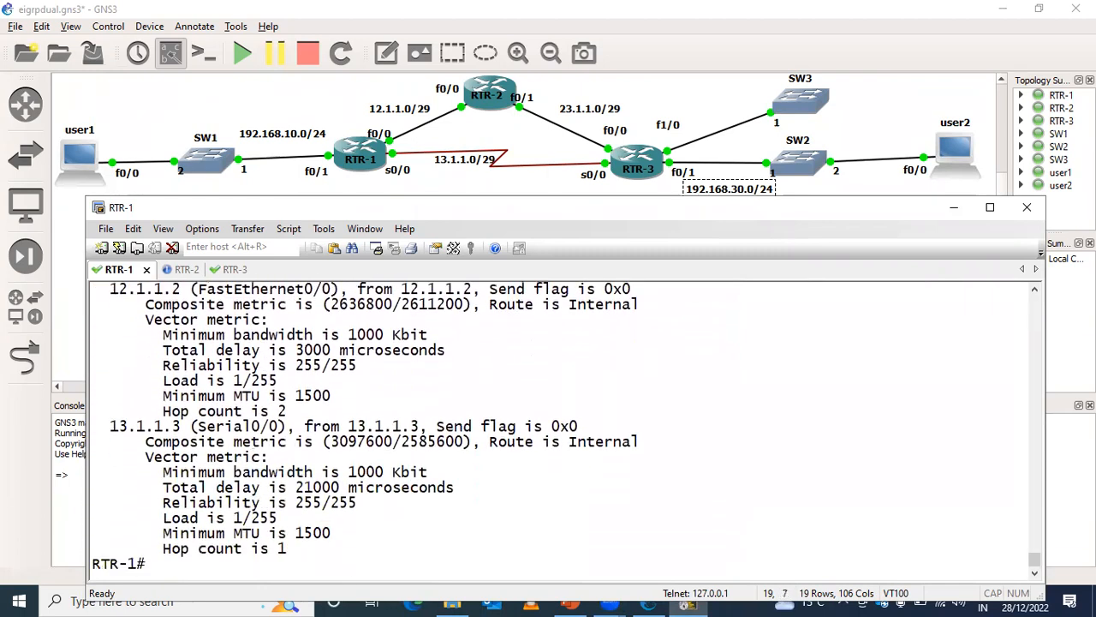
key("Up")
key("Return")
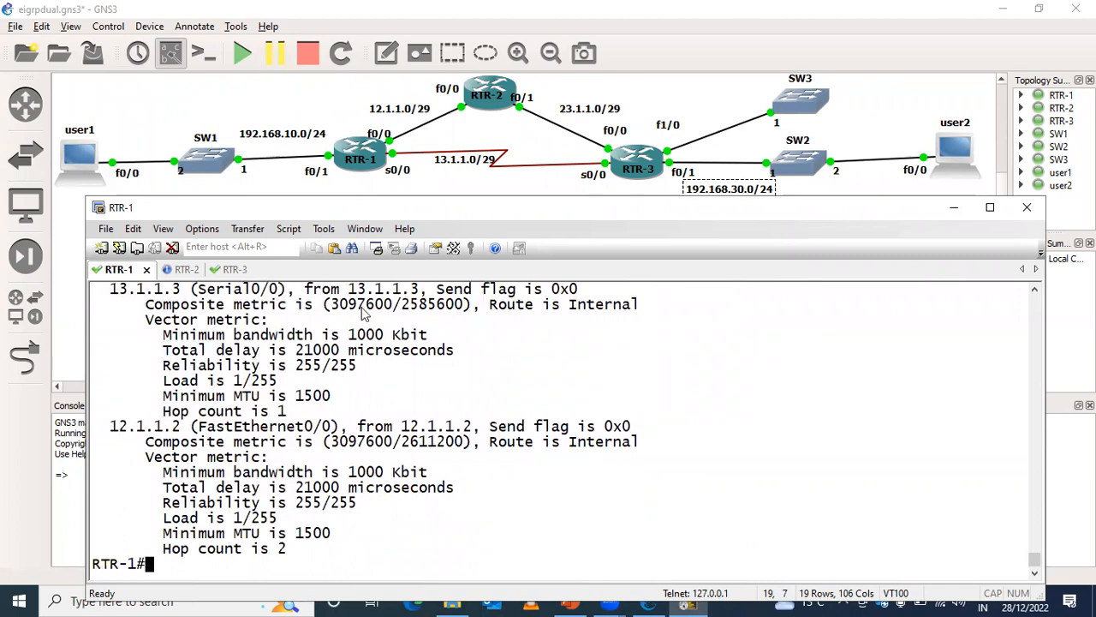
left_click_drag(330, 306, 268, 321)
left_click_drag(323, 443, 268, 459)
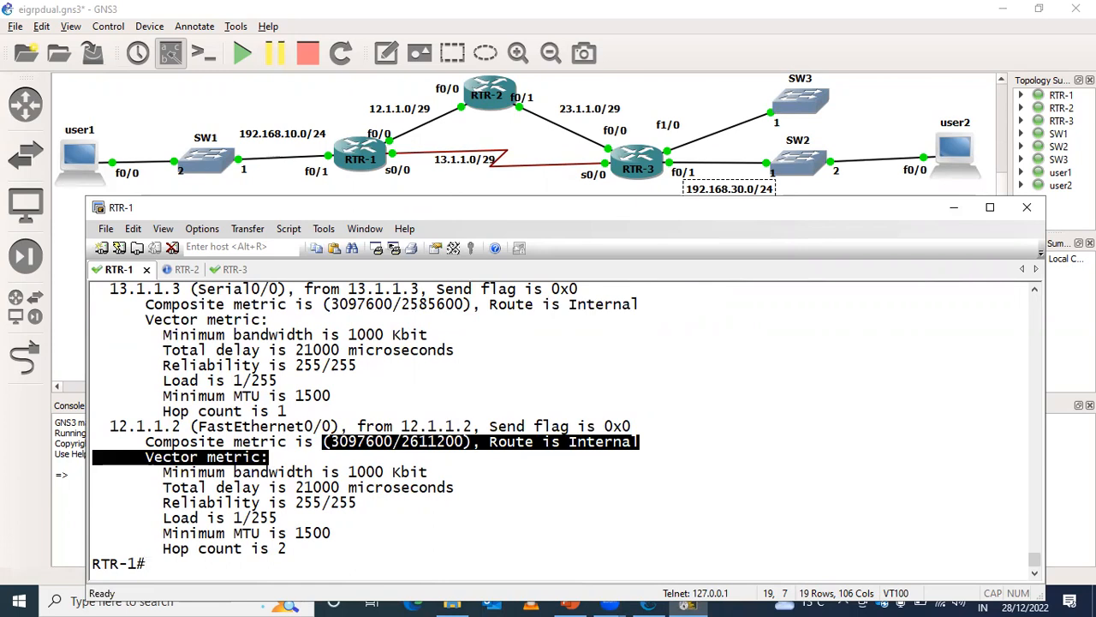
- Rerun show ip route 192.168.31.0 on RTR-1 to check its metric and path
key("Up")
key("Up")
key("Up")
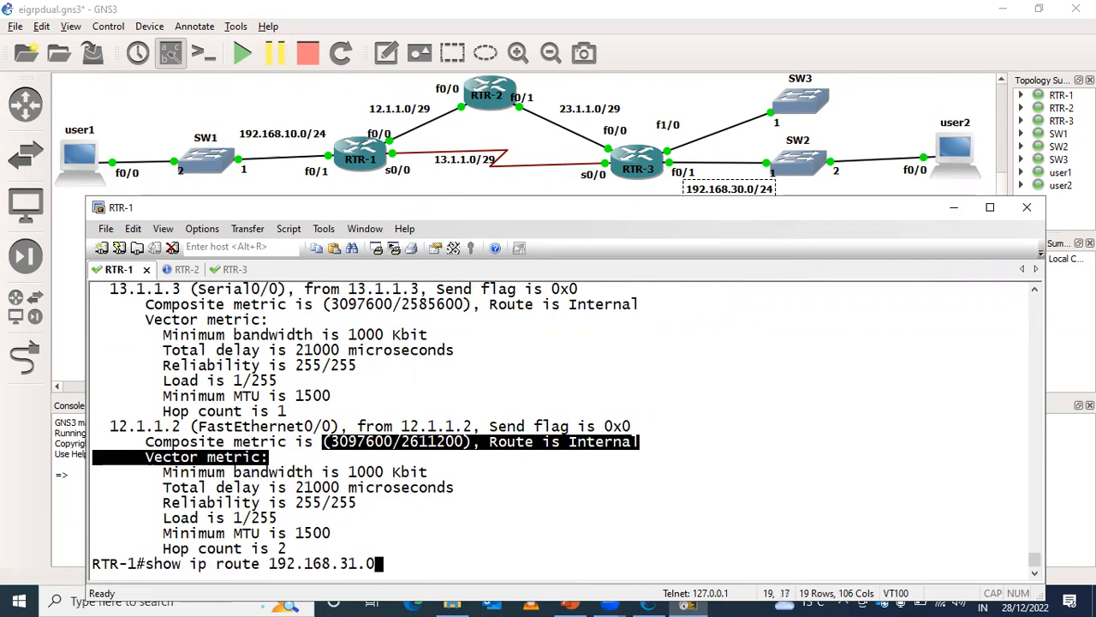
key("Return")
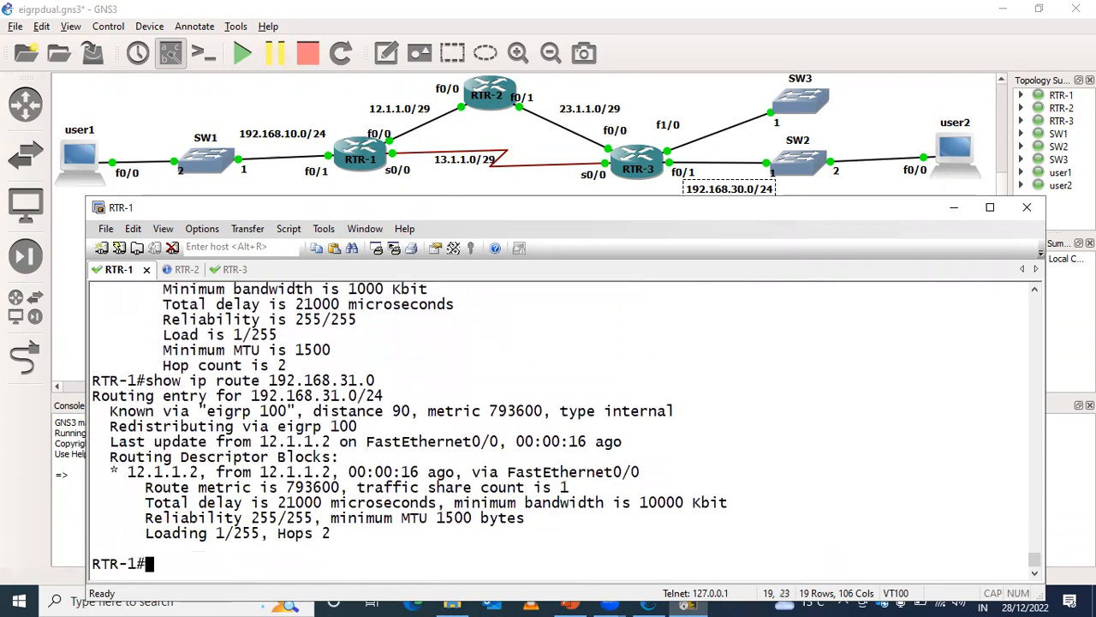
- Recall and run show ip route 192.168.30.0 on RTR-1 to examine its routing descriptor blocks
key("Return")
key("Return")
key("Up")
key("Up")
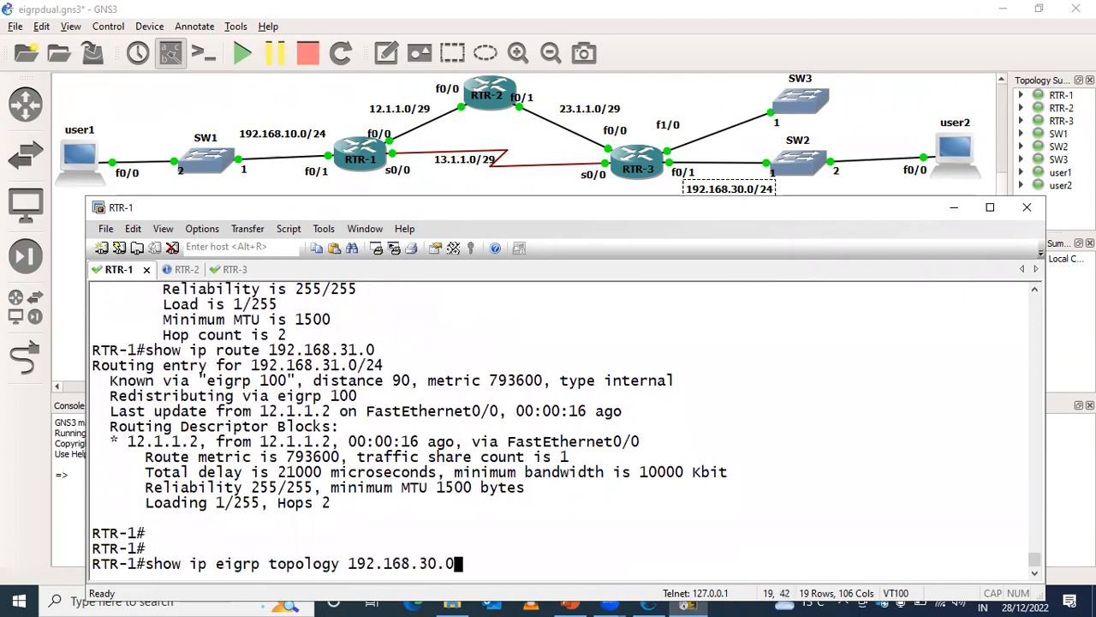
key("Down")
key("Up")
key("Up")
key("Up")
key("Up")
key("Up")
key("Return")
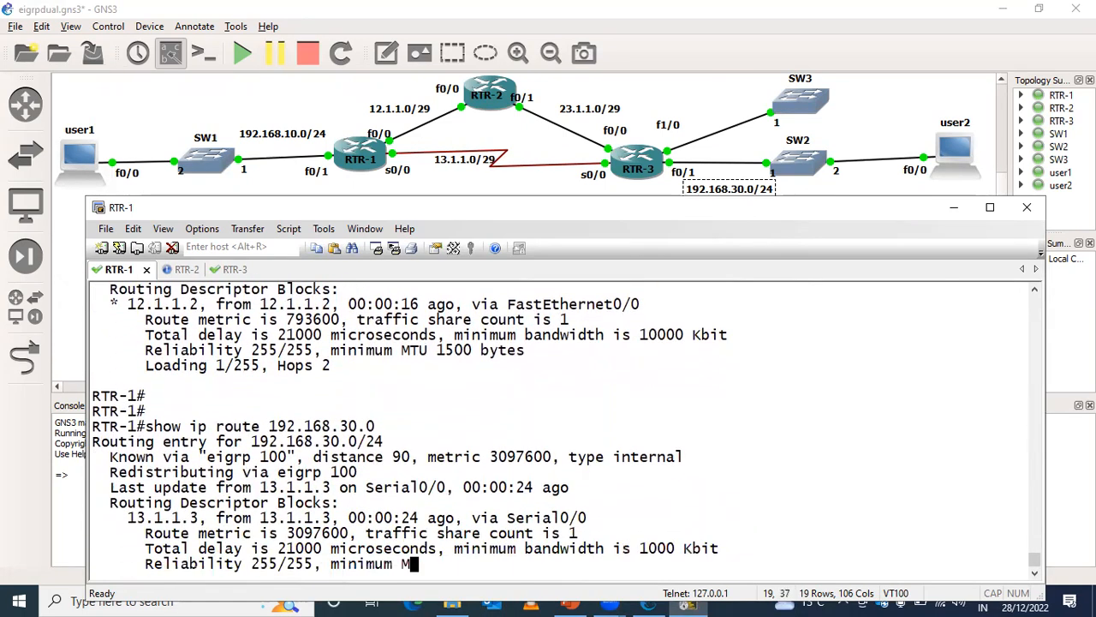
- Show RTR-1's full IP routing table and highlight the 192.168.30.0/24 routes, clearing the highlight when done
key("Return")
key("Return")
type("sh")
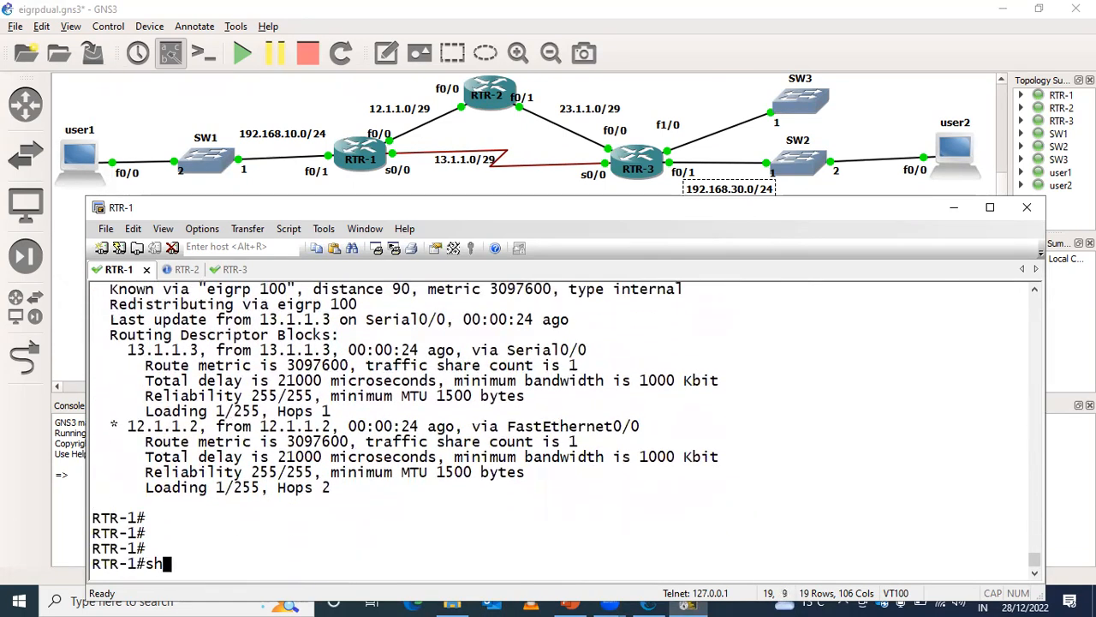
key("Tab")
type("ip rou")
key("Tab")
key("Return")
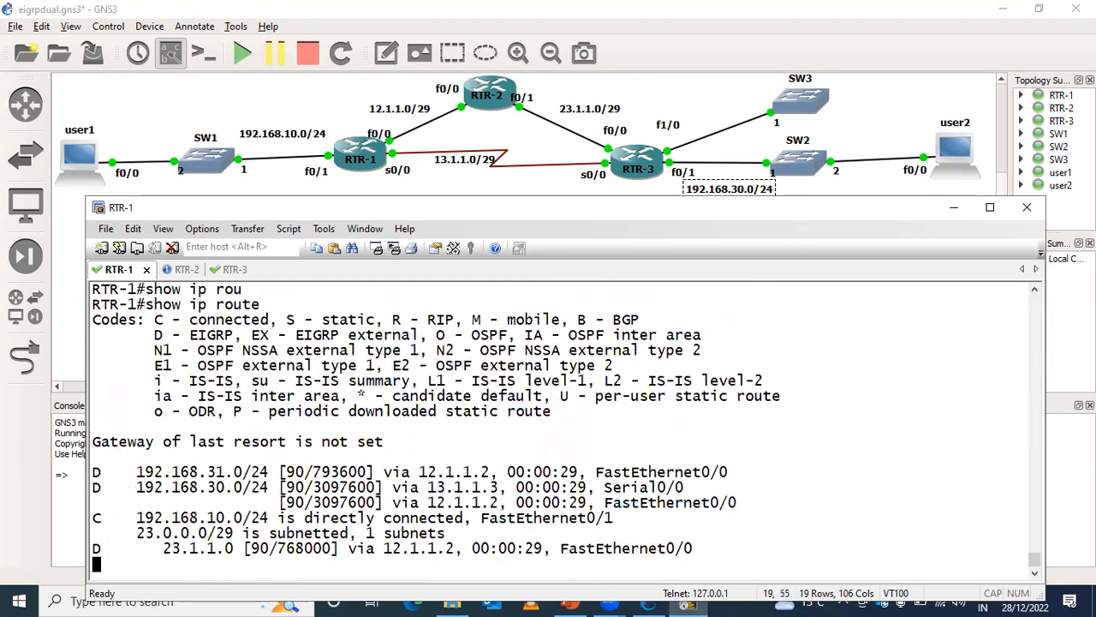
left_click_drag(138, 426, 749, 467)
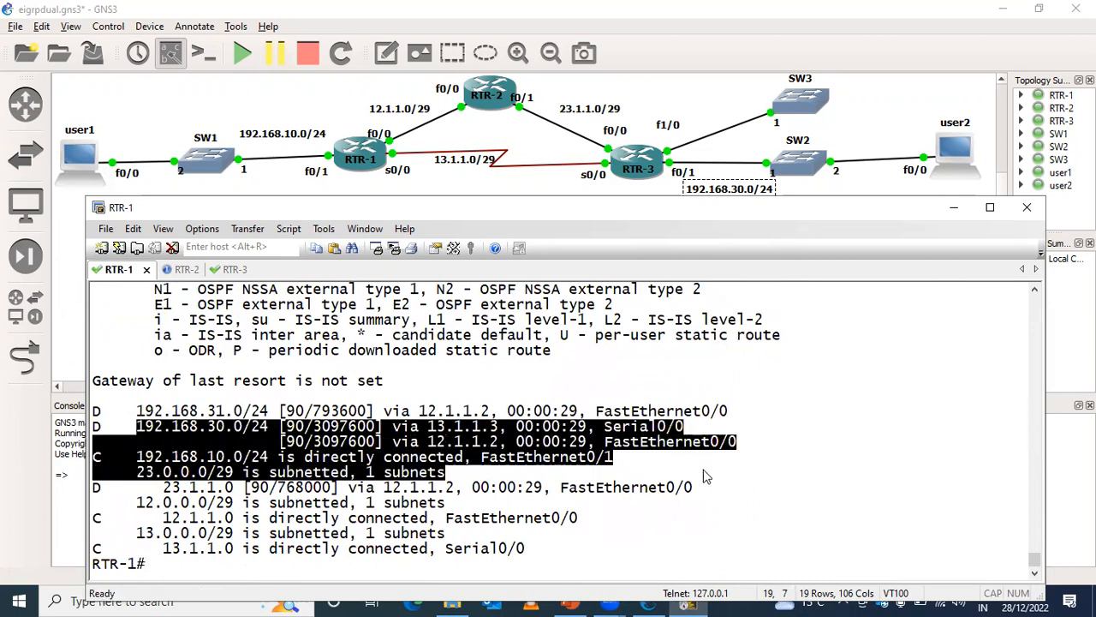
left_click(702, 468)
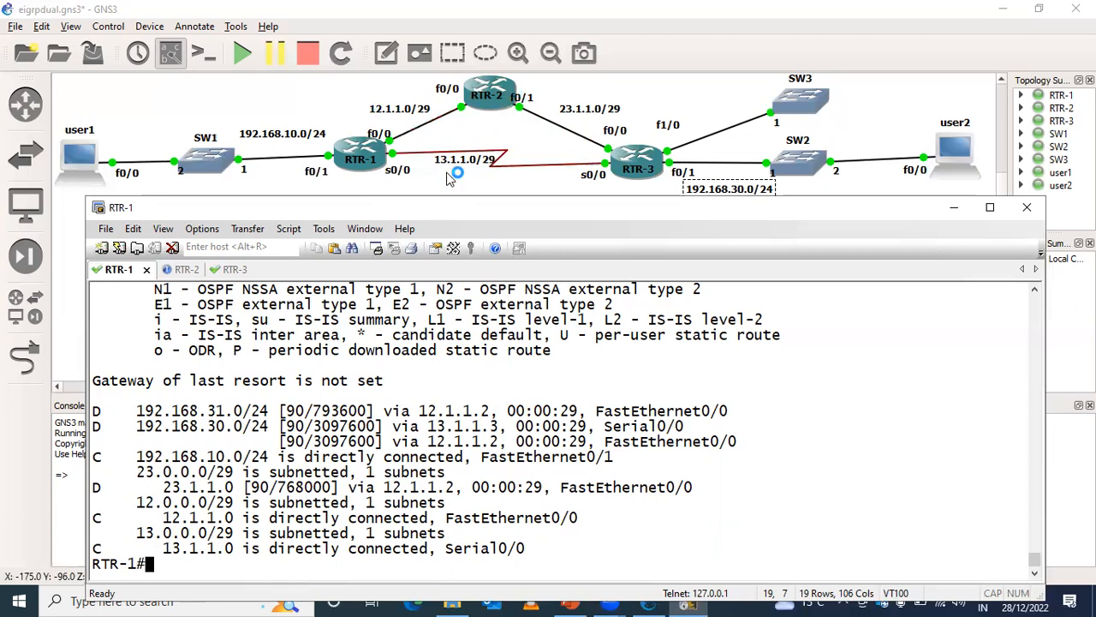
- Shift the 192.168.30.0/24 label aside and back below RTR-3's f0/1 link, and bring the topology window forward
left_click_drag(731, 190, 559, 226)
left_click_drag(661, 220, 726, 195)
left_click(652, 602)
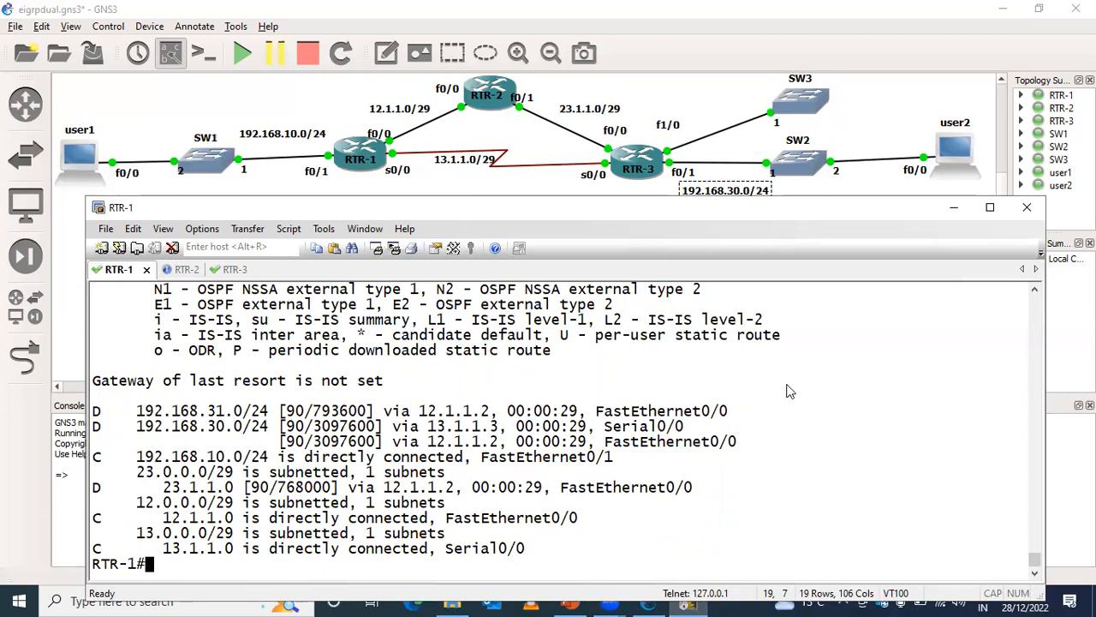
left_click(658, 601)
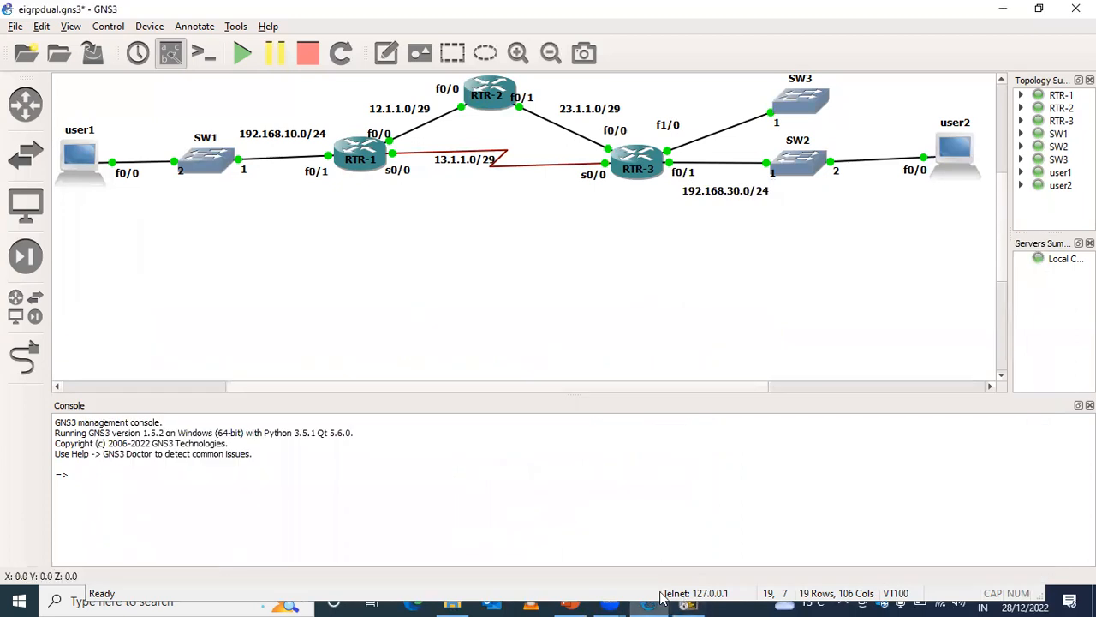
- Switch to PowerPoint, review the metric manipulation line on slide 18 and present through the "Equal cost load balancing" slide
left_click(569, 604)
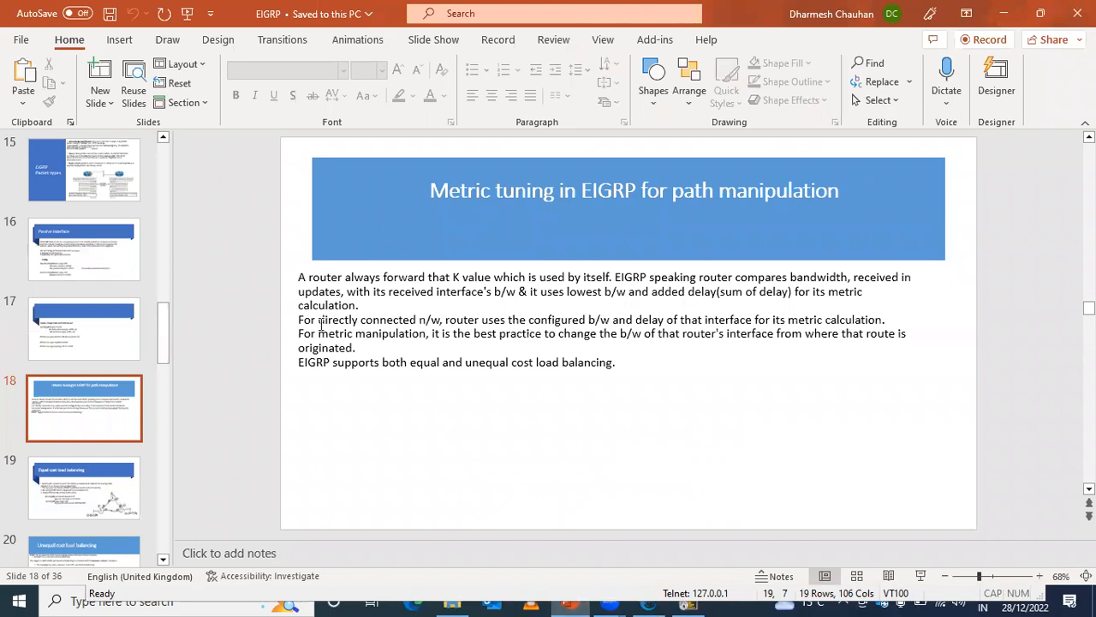
left_click_drag(300, 334, 425, 336)
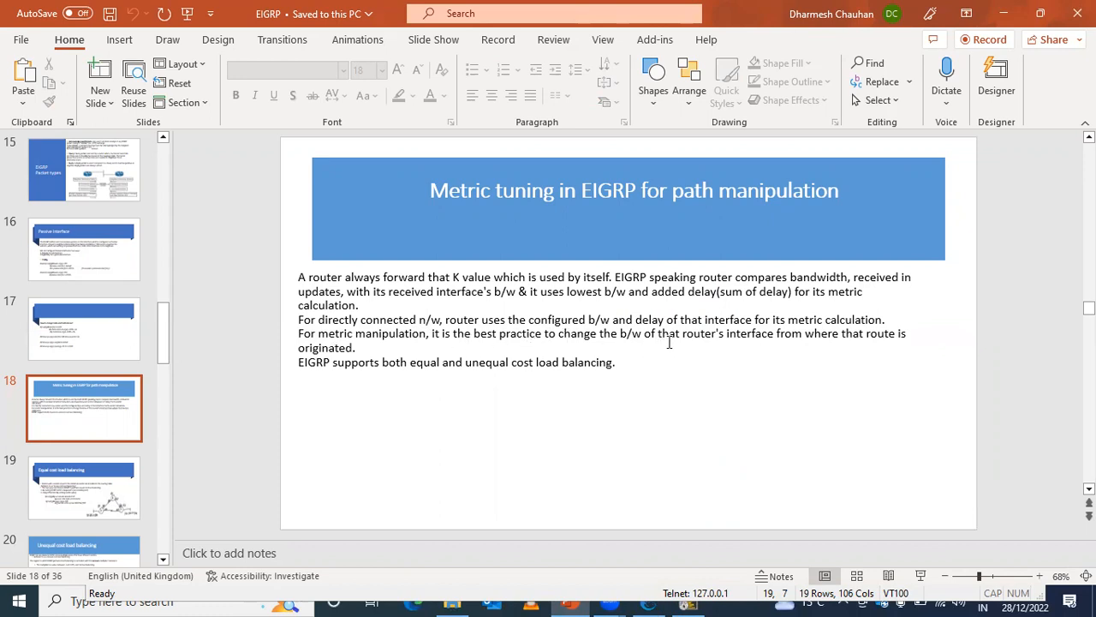
left_click(920, 576)
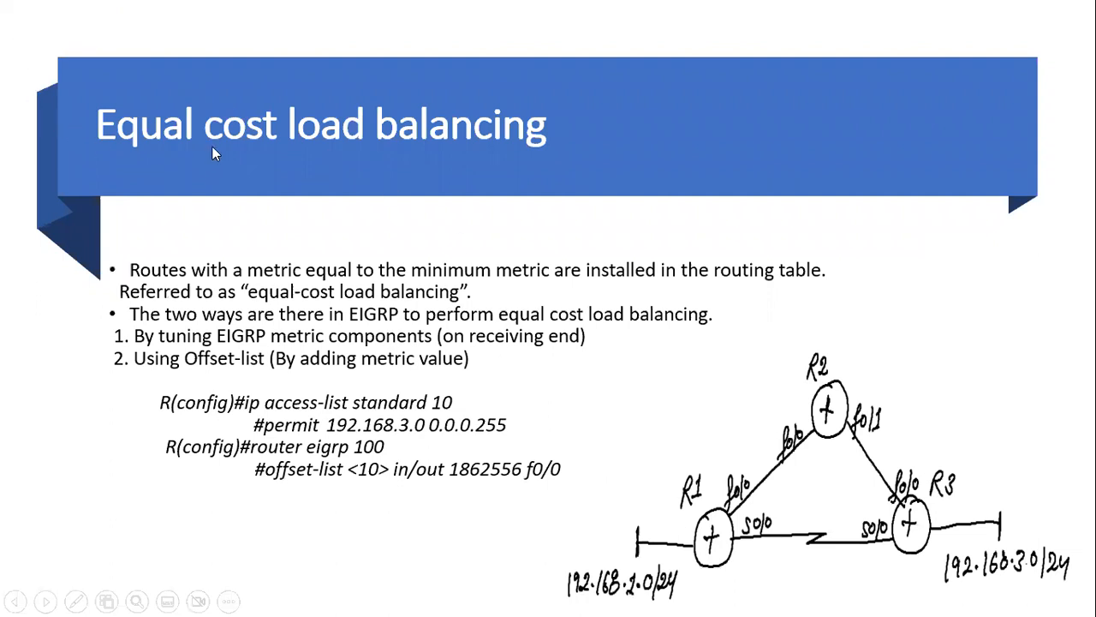
key("Escape")
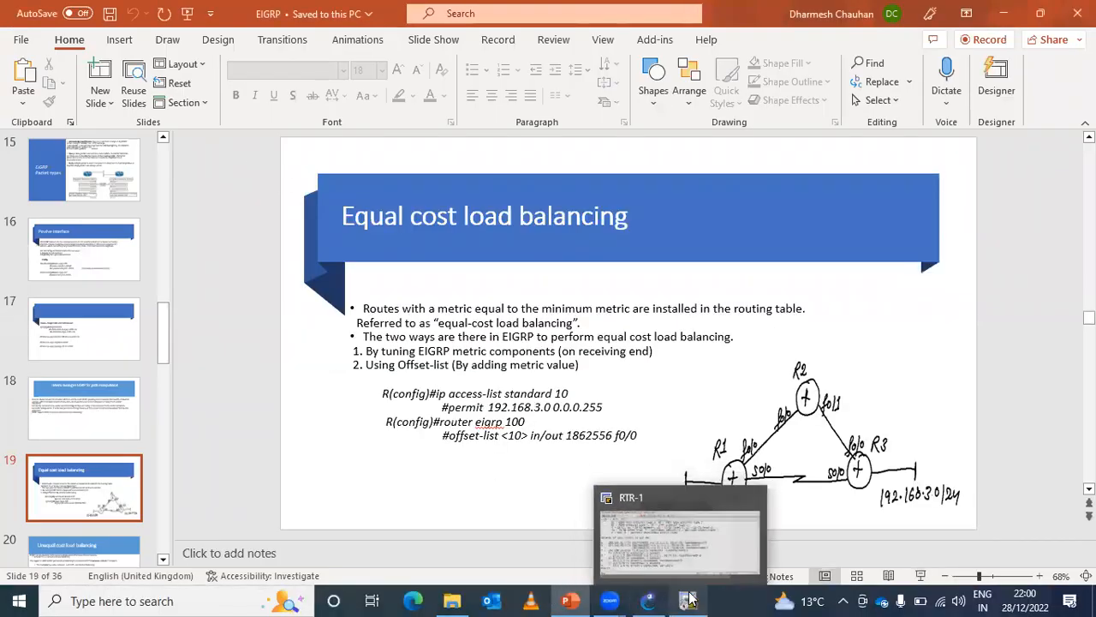
- Return to the RTR-1 console, highlight both 192.168.30.0/24 routes and compare them with the GNS3 topology
left_click(689, 600)
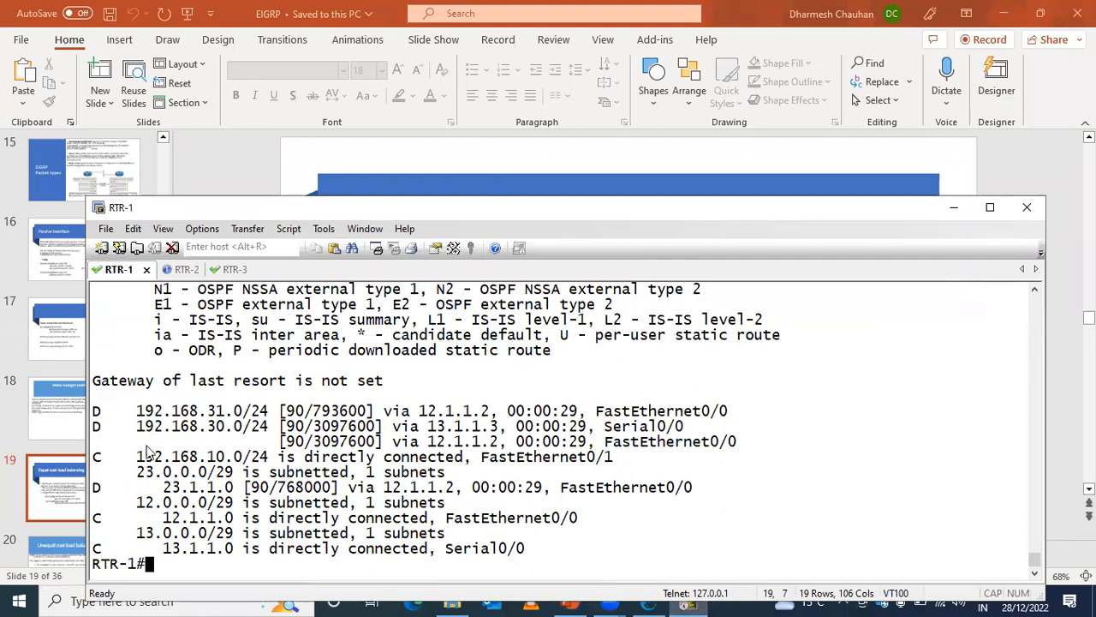
left_click_drag(137, 425, 741, 448)
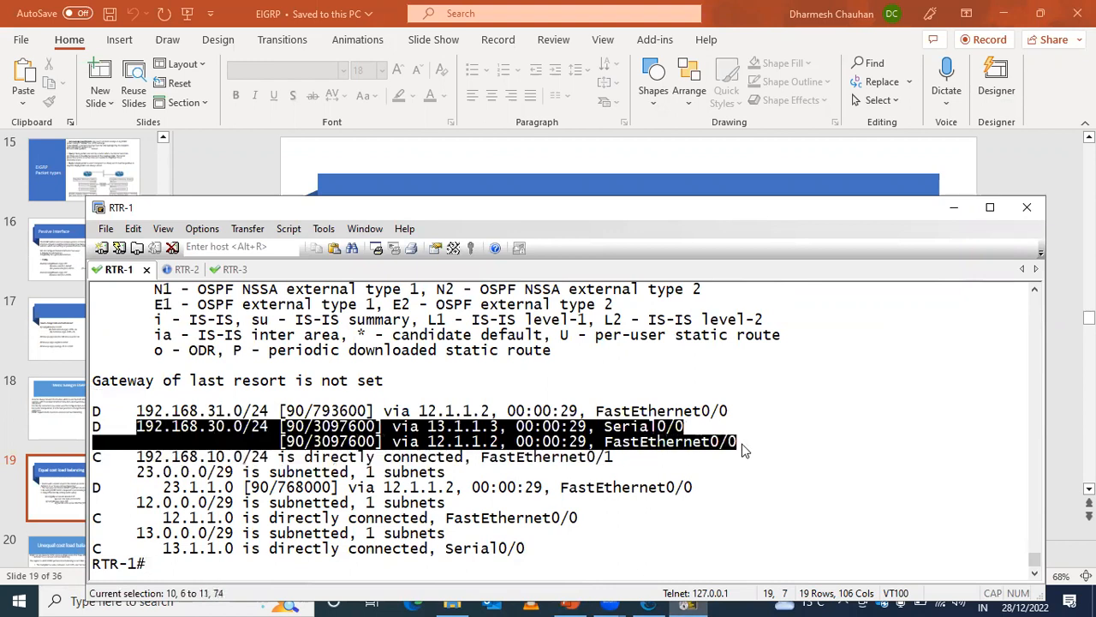
left_click(641, 601)
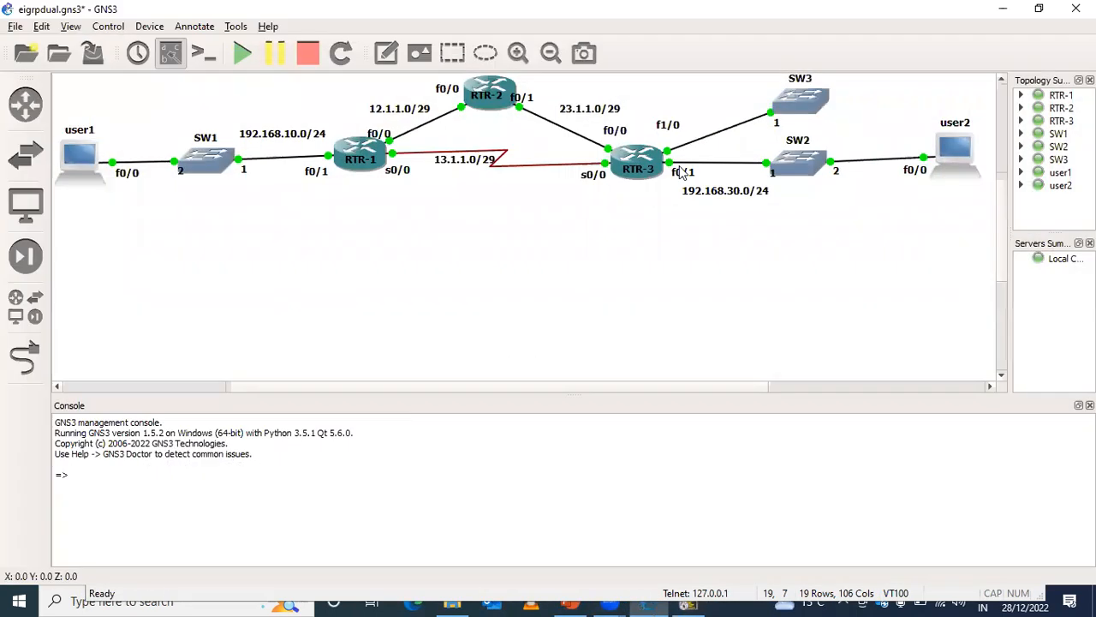
left_click(685, 603)
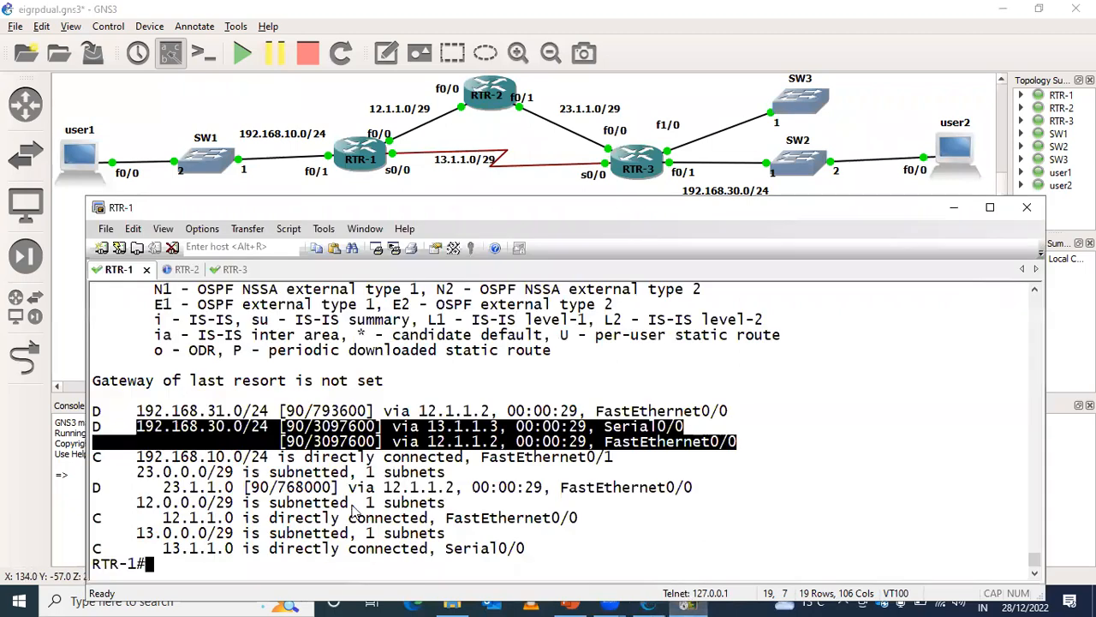
left_click_drag(208, 425, 745, 456)
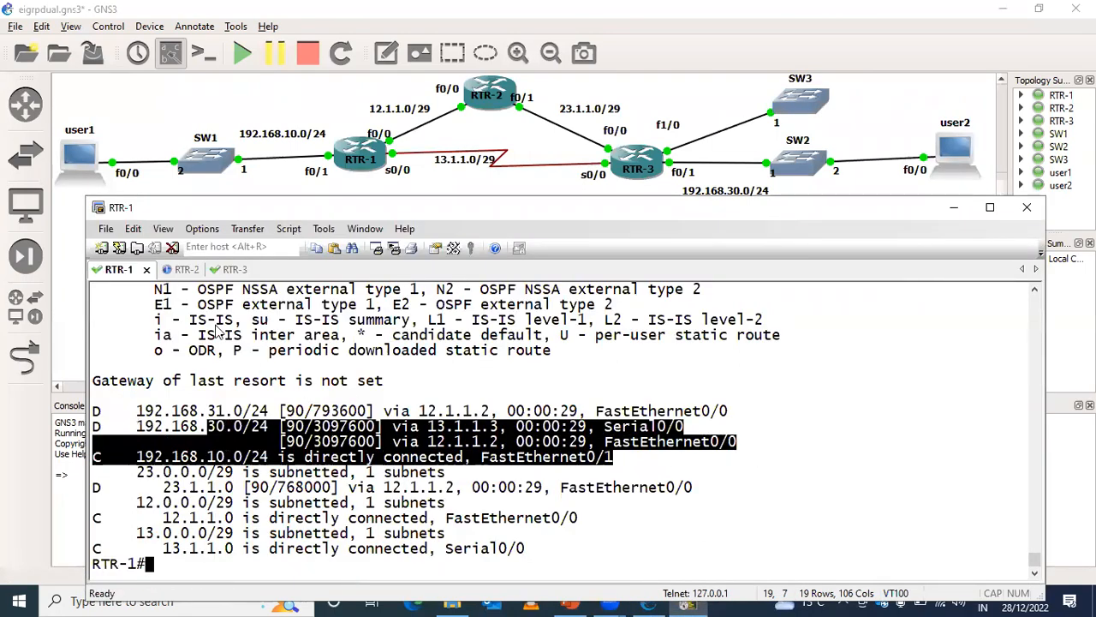
- In the RTR-2 console, show the router's full EIGRP topology table
left_click(190, 269)
type("sh")
key("Tab")
type("ip e")
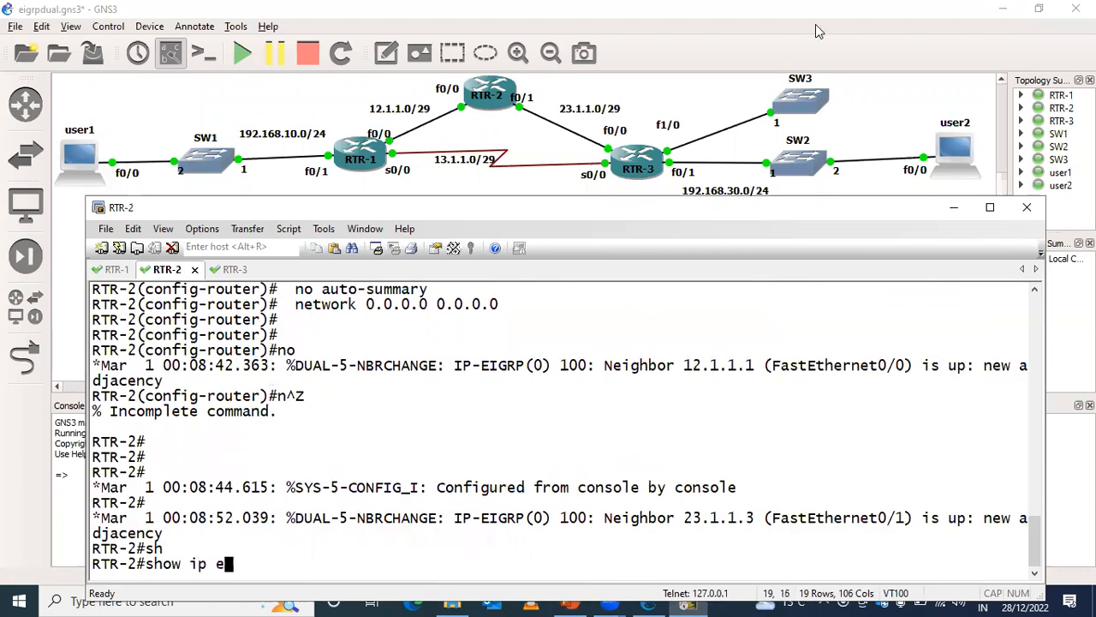
type("i")
key("Tab")
key("BackSpace")
key("BackSpace")
key("BackSpace")
key("BackSpace")
key("BackSpace")
key("BackSpace")
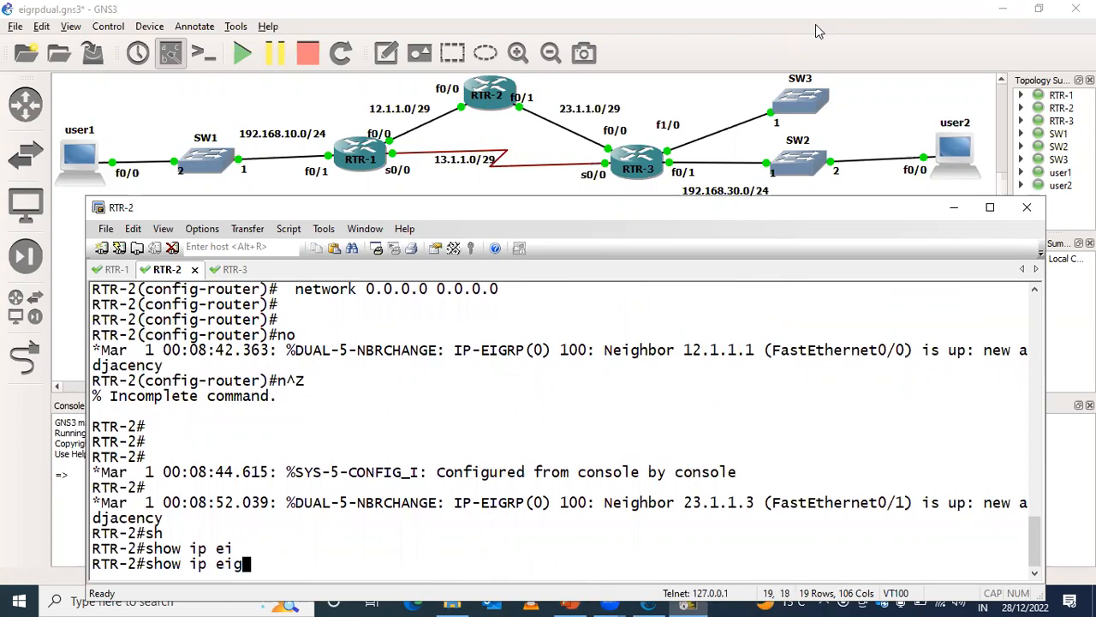
type("ei")
key("Tab")
type("to")
key("Tab")
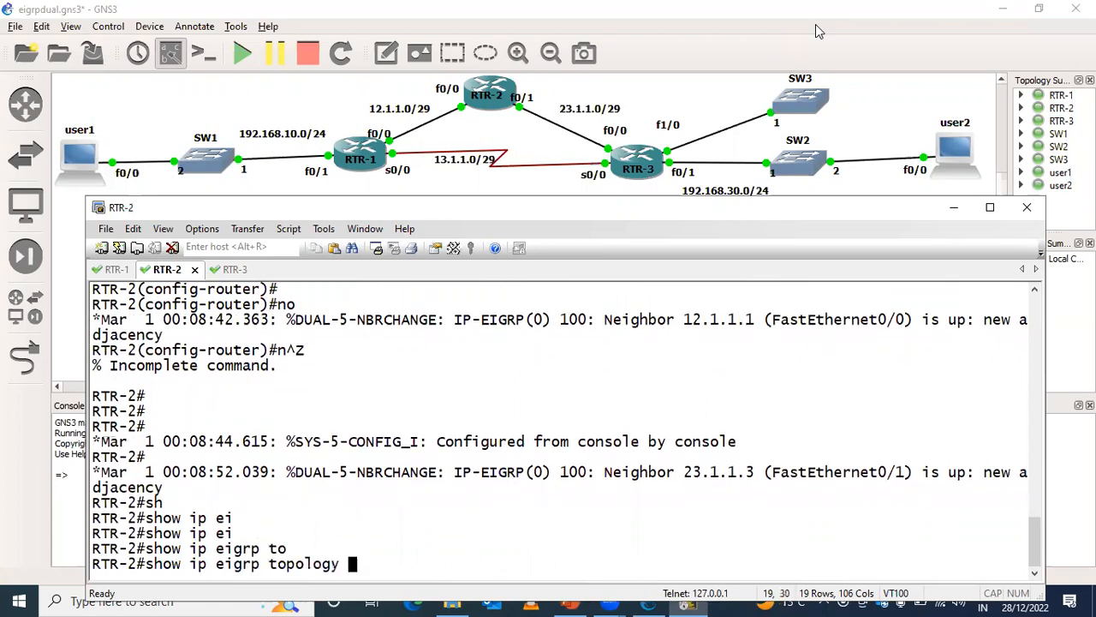
key("Return")
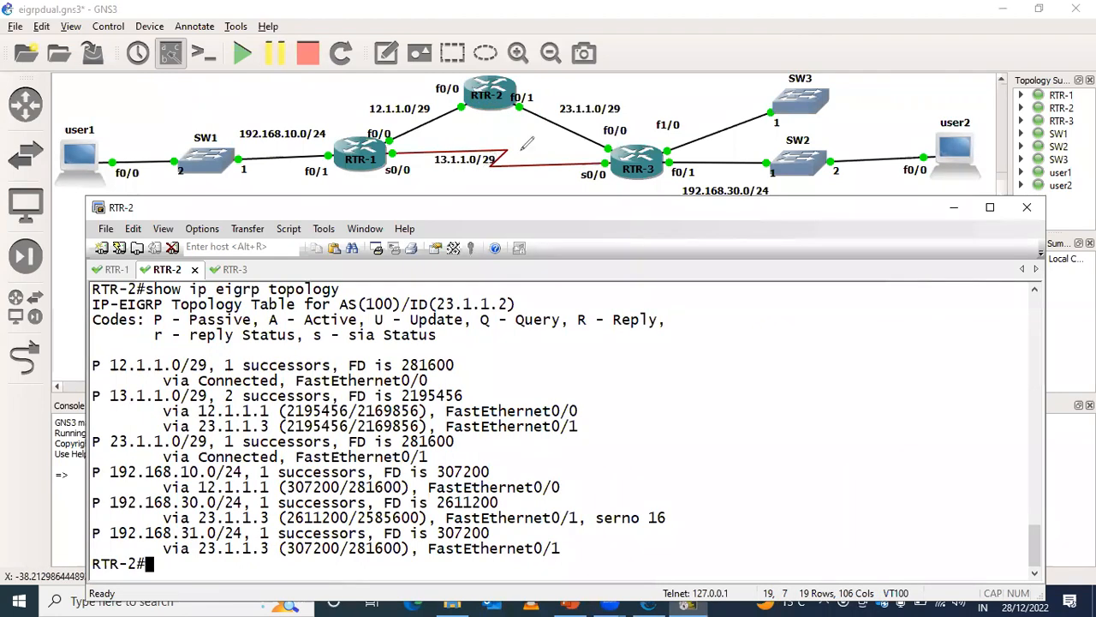
- Sketch pen marks around the serial link and along the RTR-1 to RTR-2 to RTR-3 path, and erase them all
mouse_move(577, 151)
left_mouse_down()
mouse_move(416, 139)
mouse_move(499, 176)
mouse_move(610, 172)
mouse_move(576, 150)
left_mouse_up()
mouse_move(485, 101)
left_mouse_down()
mouse_move(376, 156)
mouse_move(381, 173)
mouse_move(550, 100)
mouse_move(629, 162)
left_mouse_up()
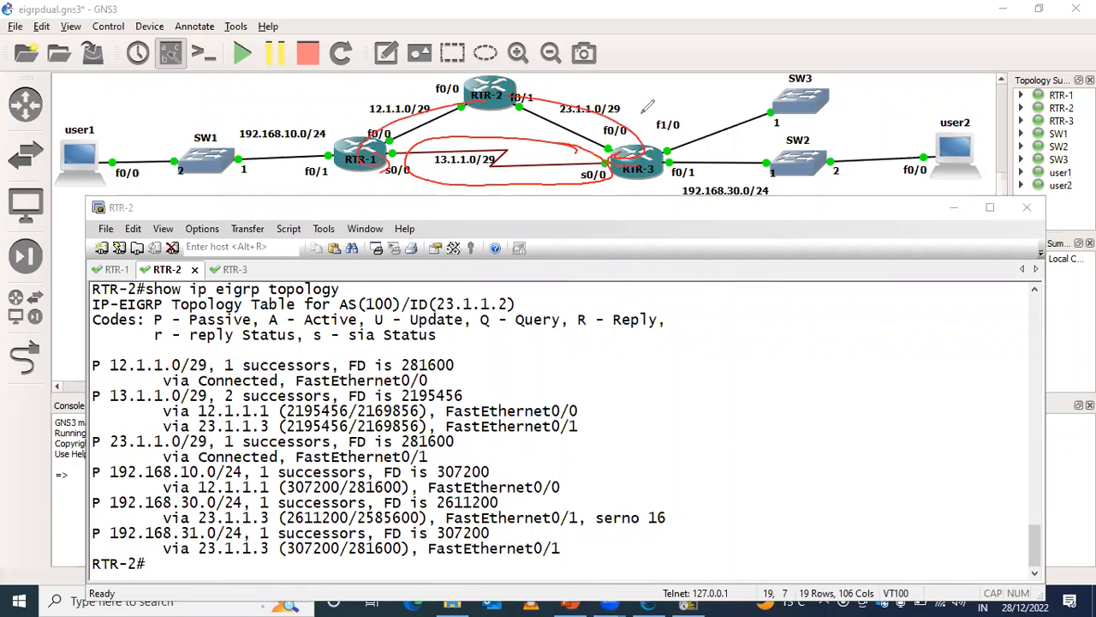
mouse_move(354, 400)
left_mouse_down()
mouse_move(299, 394)
mouse_move(292, 428)
mouse_move(339, 436)
mouse_move(354, 399)
left_mouse_up()
left_click_drag(586, 417, 829, 373)
key("ctrl+z")
key("ctrl+z")
key("ctrl+z")
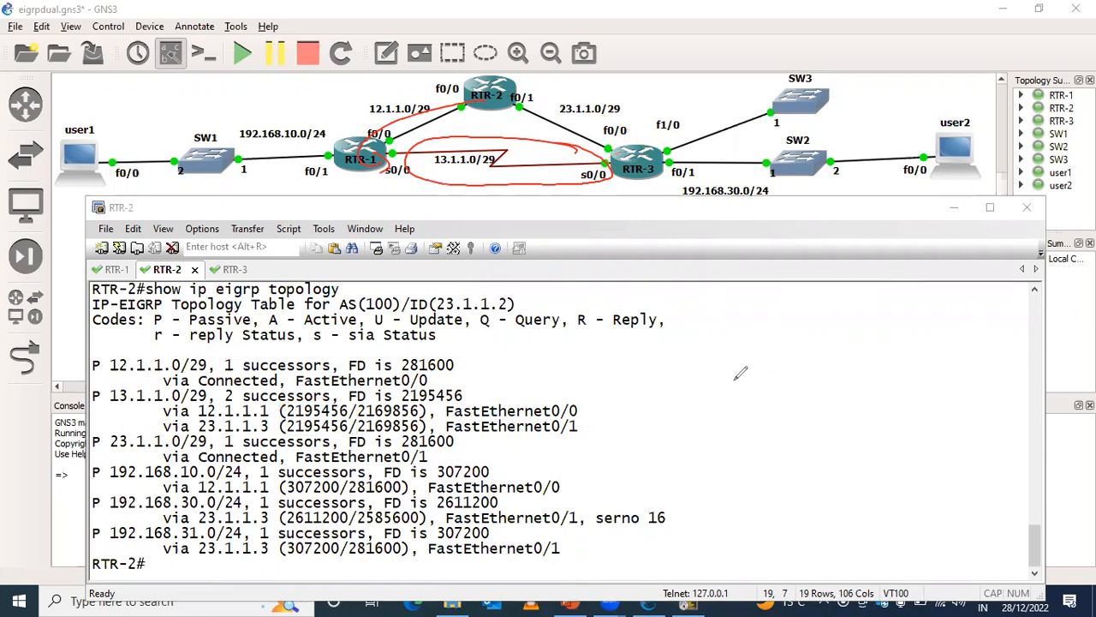
key("ctrl+z")
key("ctrl+z")
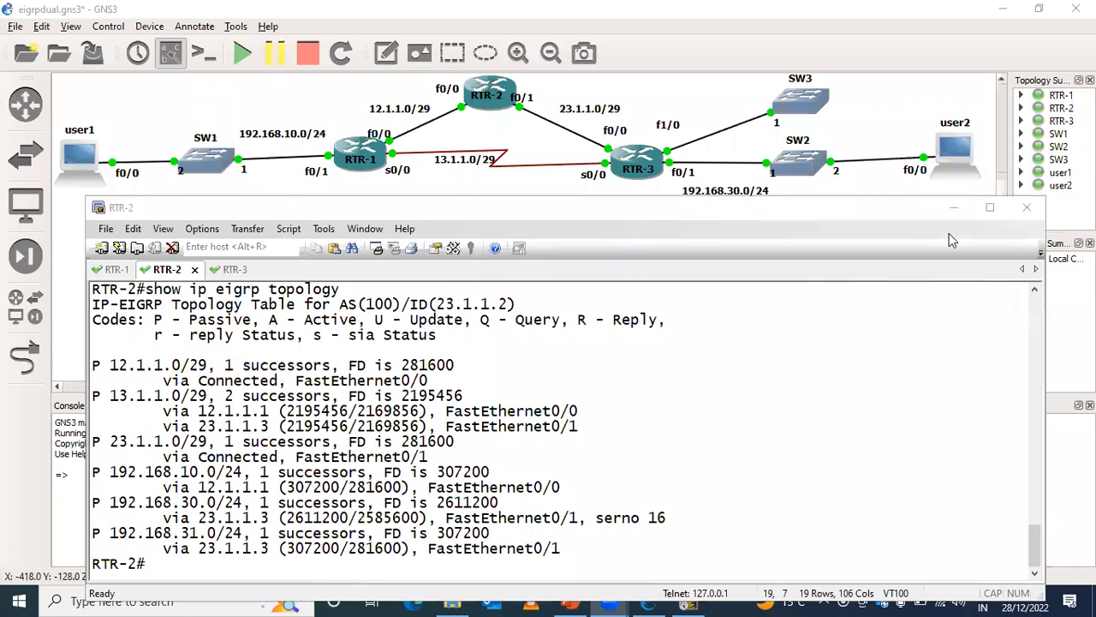
- Switch to PowerPoint, present the "Equal cost load balancing" slide to review the offset-list method, and minimize the presentation
left_click(953, 208)
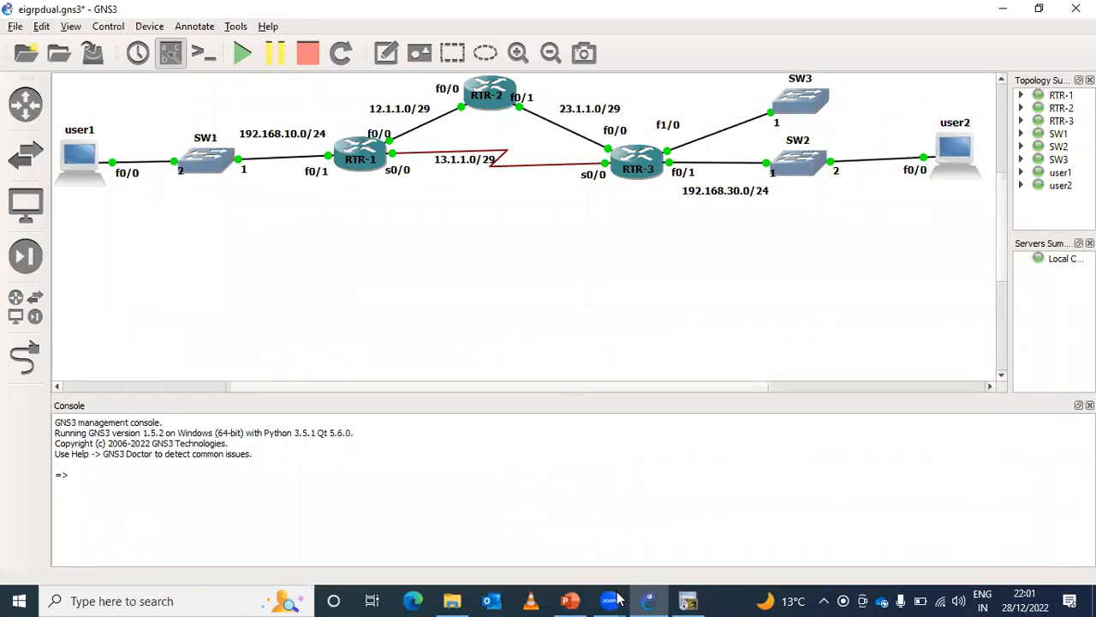
left_click(583, 596)
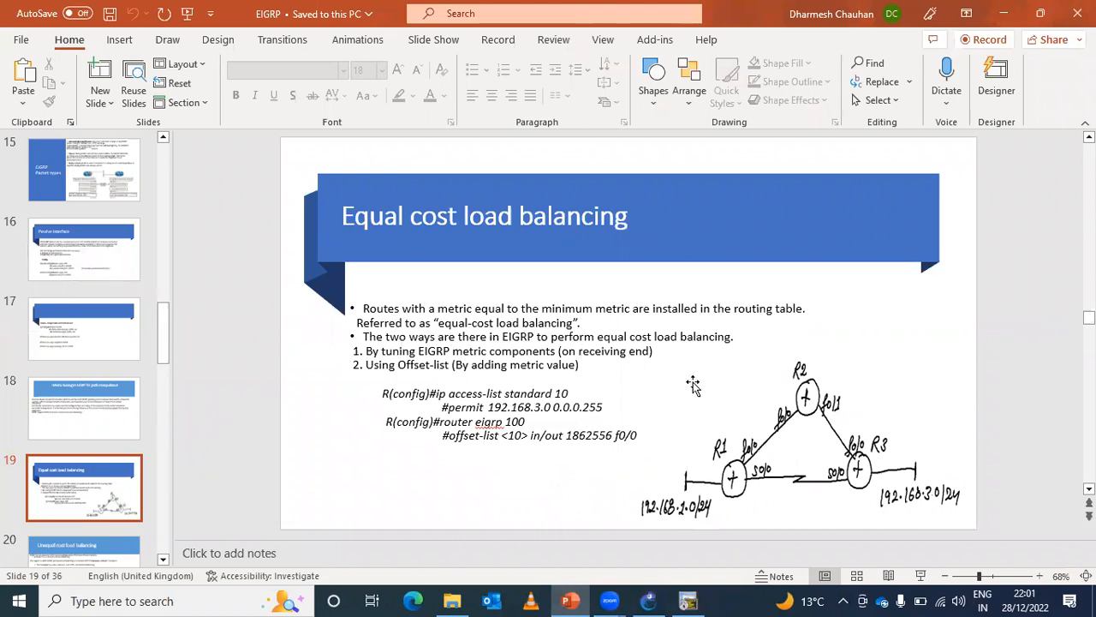
left_click(921, 576)
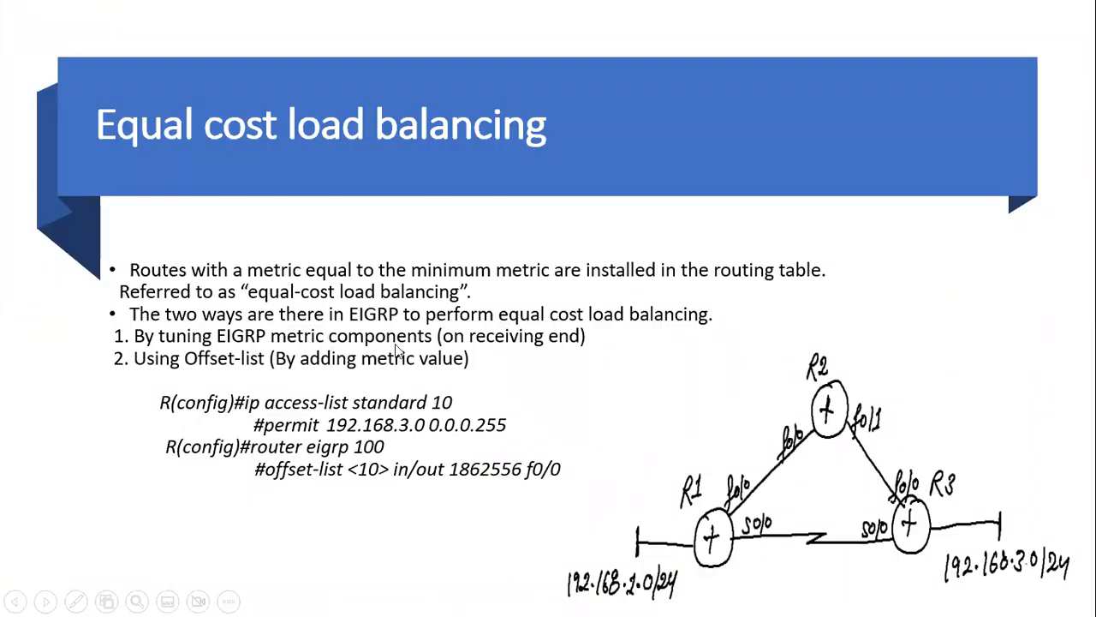
key("Right")
key("Left")
key("Escape")
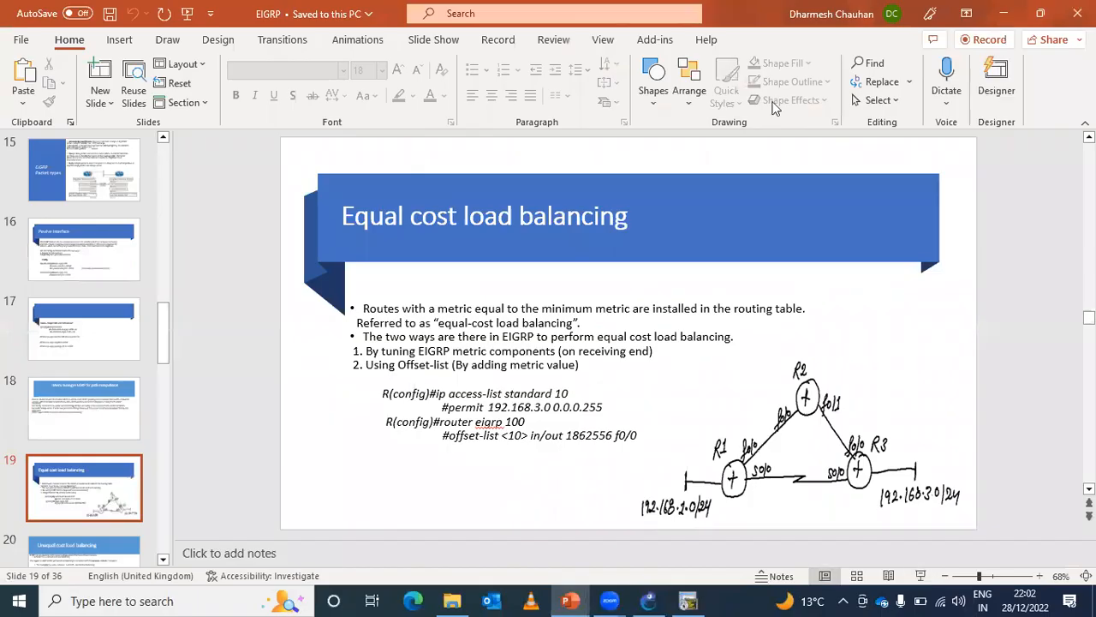
left_click(1003, 13)
- Switch to the RTR-3 console and enter interface configuration for fastEthernet 0/1
left_click(660, 598)
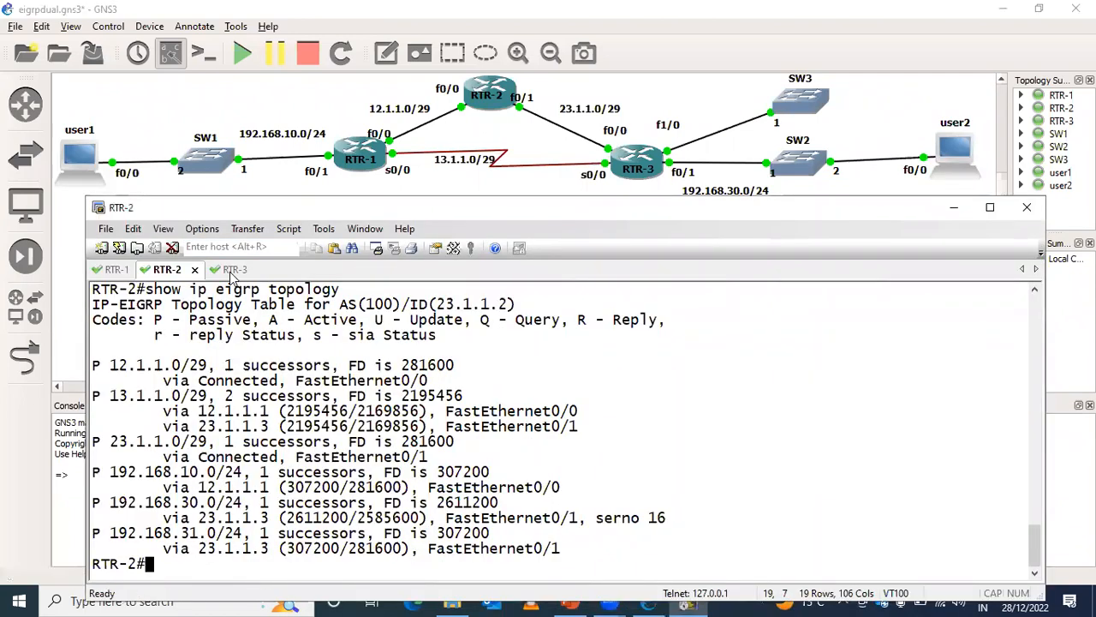
left_click(229, 271)
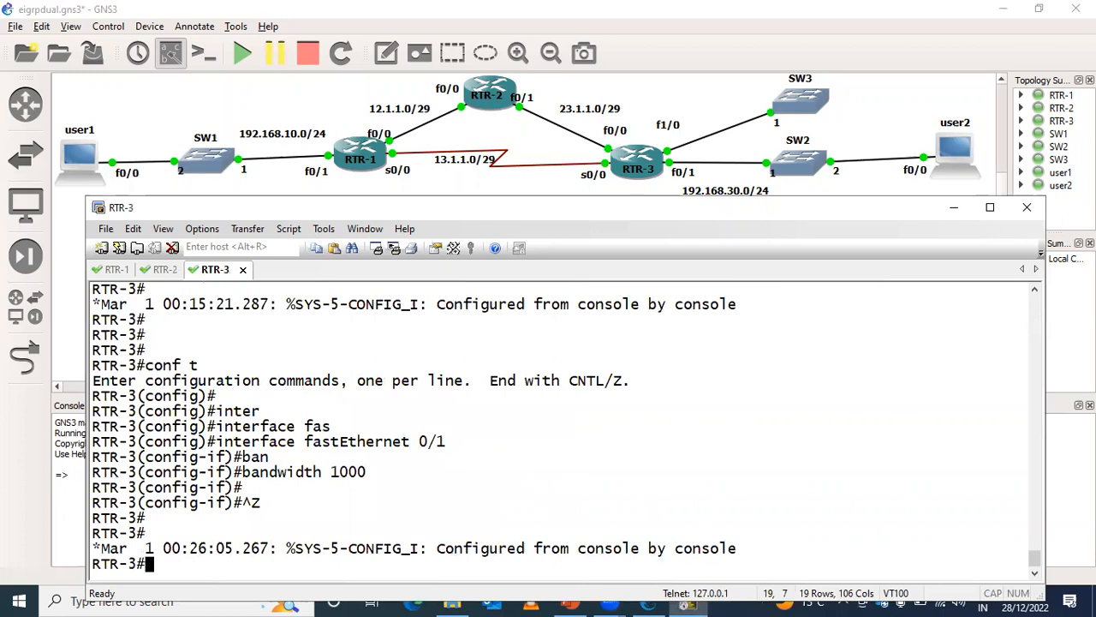
key("Return")
key("Return")
type("conf t")
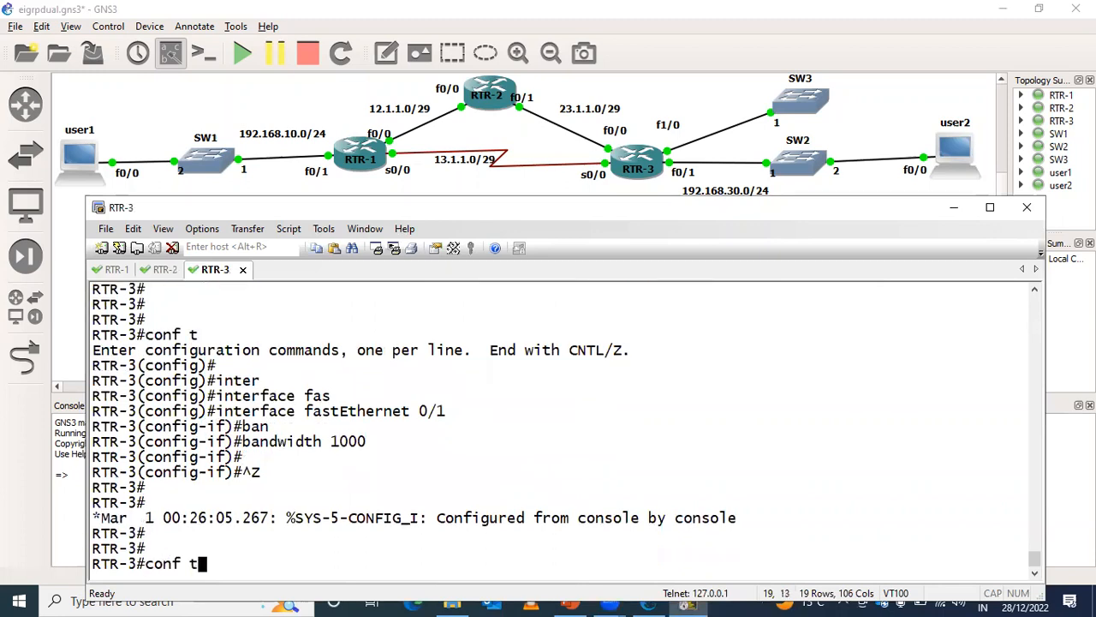
key("Return")
key("Return")
key("Return")
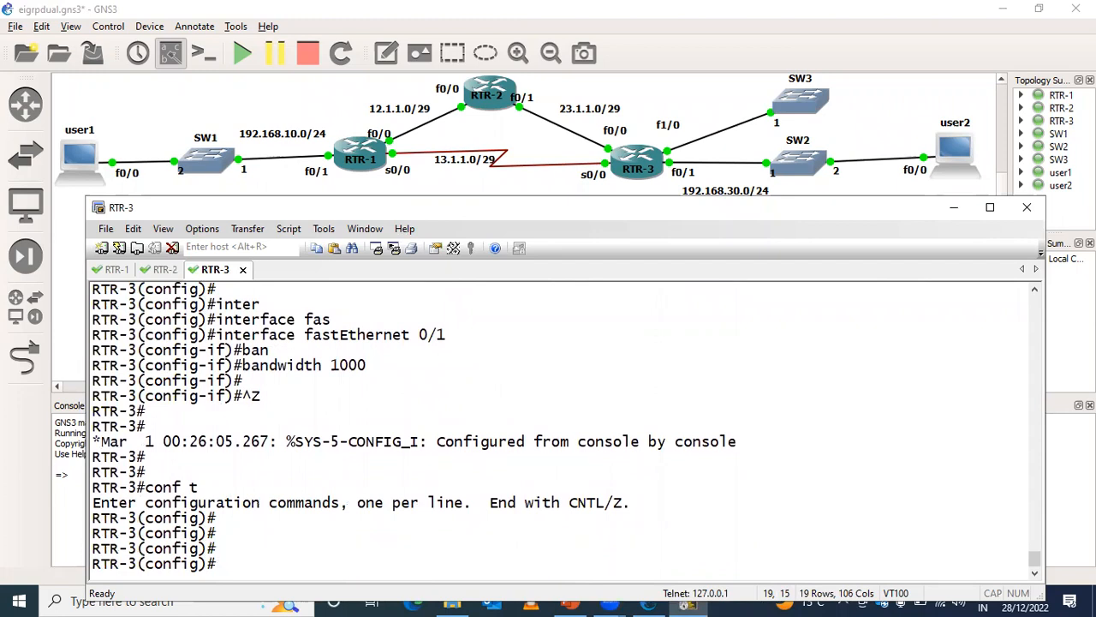
key("Up")
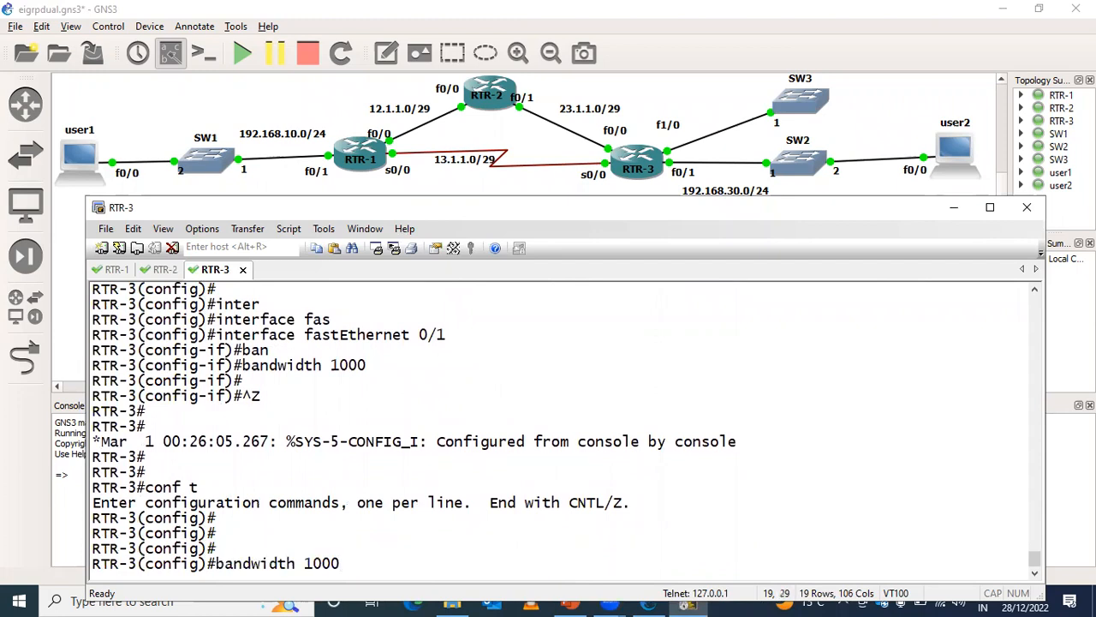
key("Up")
key("Return")
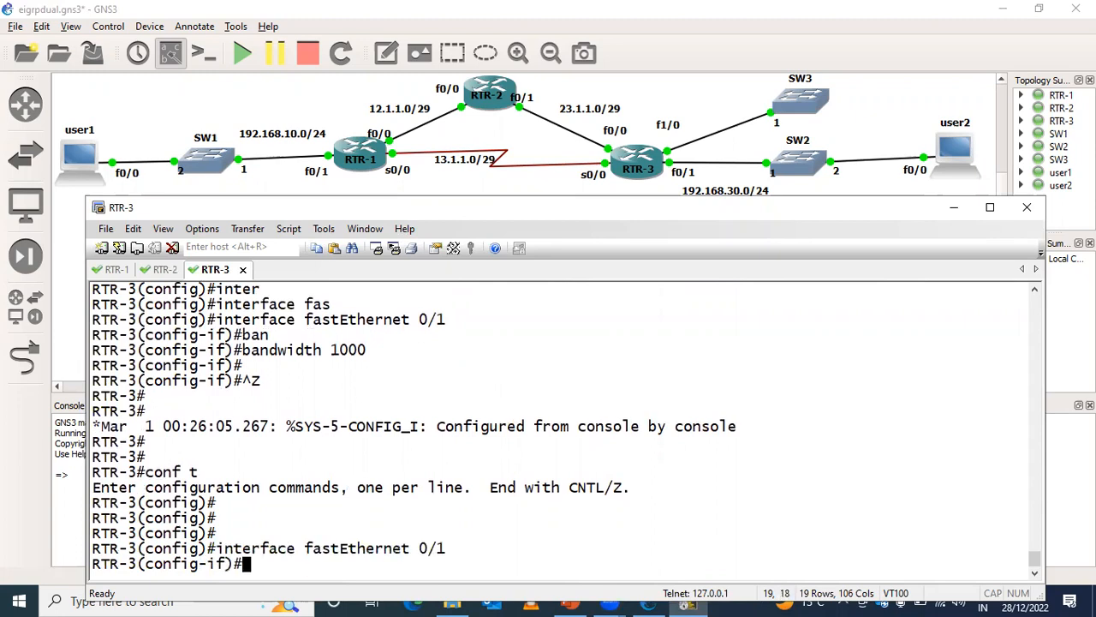
- Remove the bandwidth 1000 setting from RTR-3's fastEthernet 0/1 and leave configuration mode
key("Up")
key("Up")
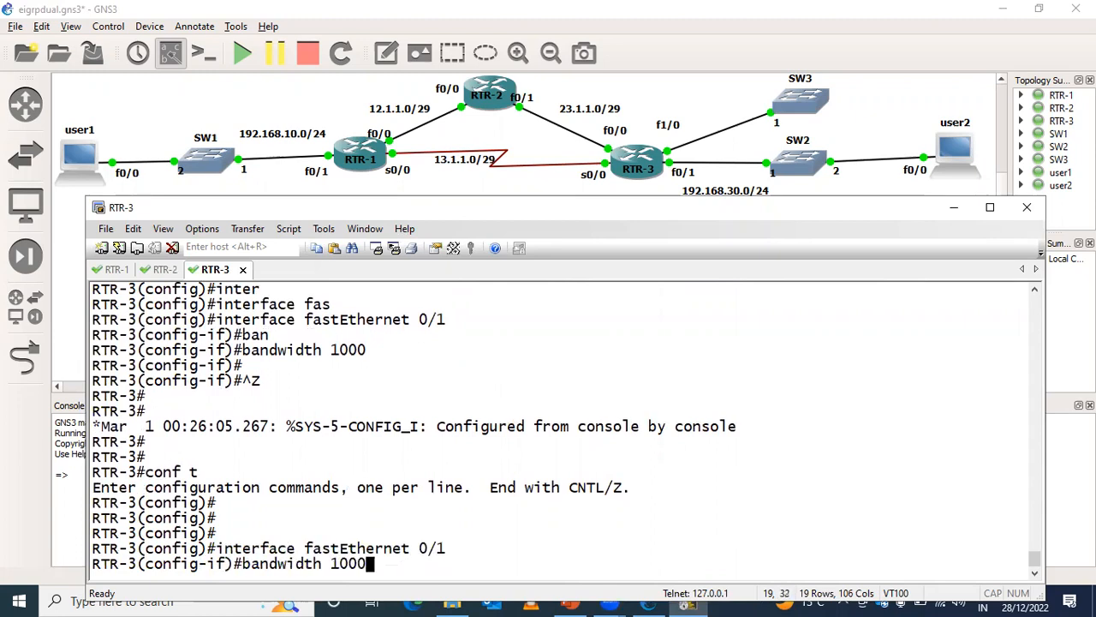
key("ctrl+a")
type("no")
key("Return")
key("Return")
key("Return")
key("Return")
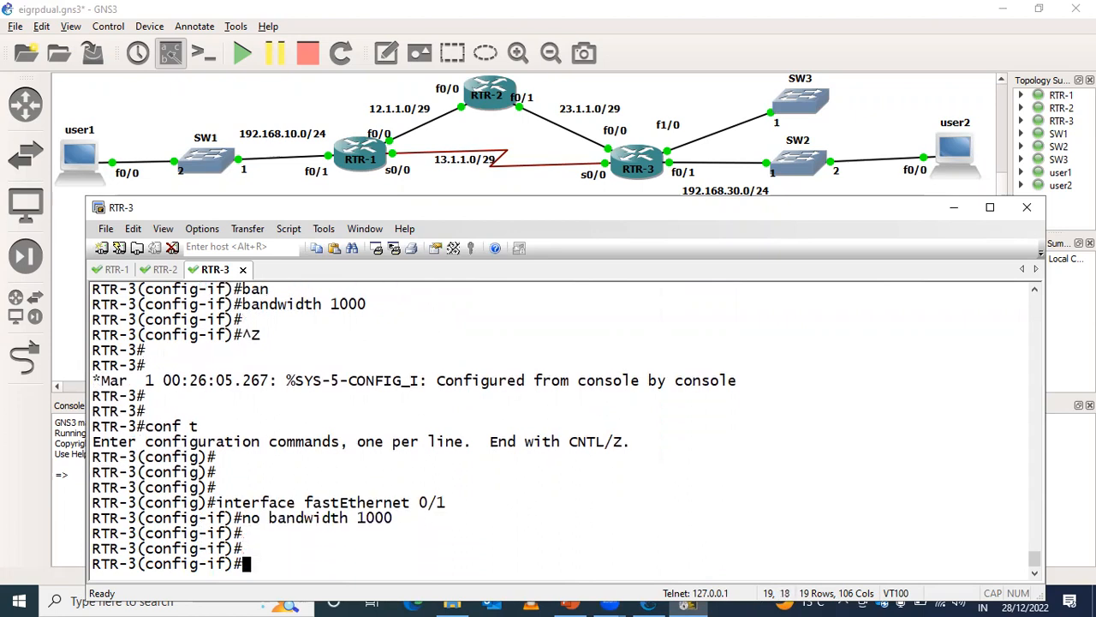
type("ex")
key("Return")
key("ctrl+z")
key("Return")
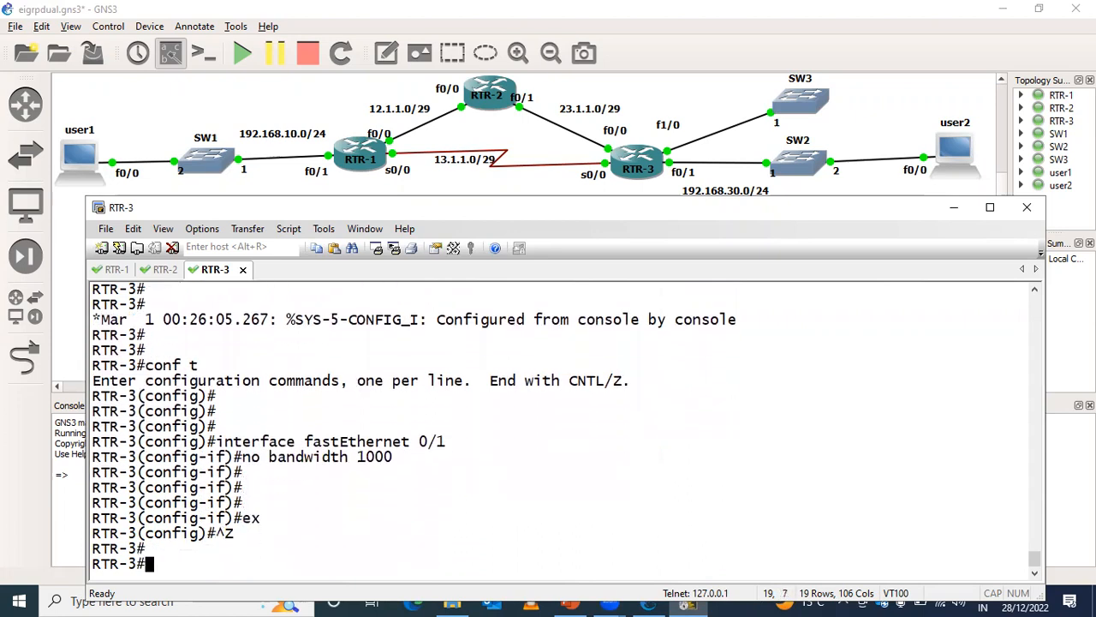
- Switch to the RTR-1 console and enter interface configuration for fastEthernet 0/0
left_click(118, 270)
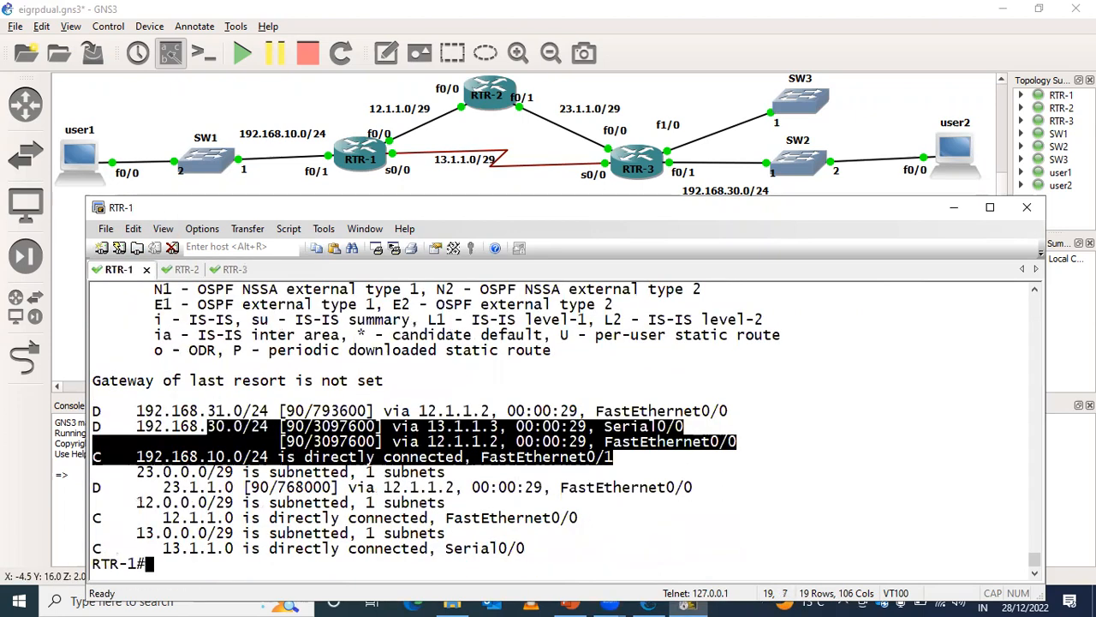
key("Return")
key("Return")
type("conf t")
key("Return")
key("Return")
key("Return")
key("Up")
key("Up")
key("Return")
- Remove the custom delay from RTR-1's fastEthernet 0/0, leave configuration mode and fill the console with blank prompts
type("no de")
key("Tab")
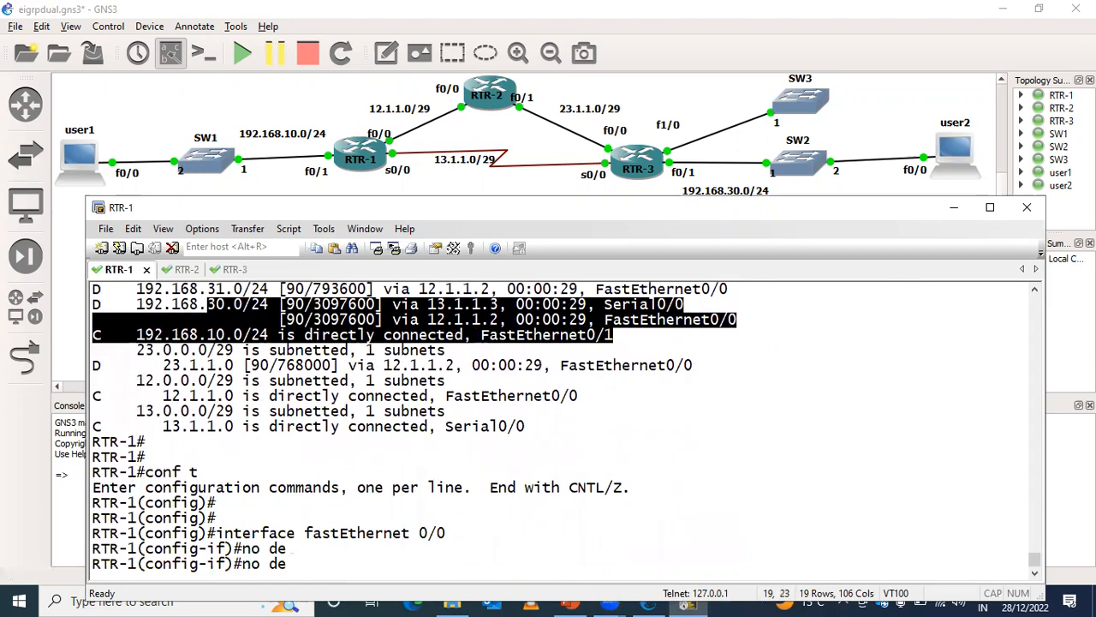
type("l")
key("Tab")
key("Return")
key("Return")
key("ctrl+z")
key("Return")
key("Return")
key("Return")
key("Return")
key("Return")
key("Return")
key("Return")
key("Return")
key("Return")
key("Return")
key("Return")
key("Return")
key("Return")
key("Return")
key("Return")
key("Return")
key("Return")
key("Return")
key("Return")
key("Return")
key("Return")
key("Return")
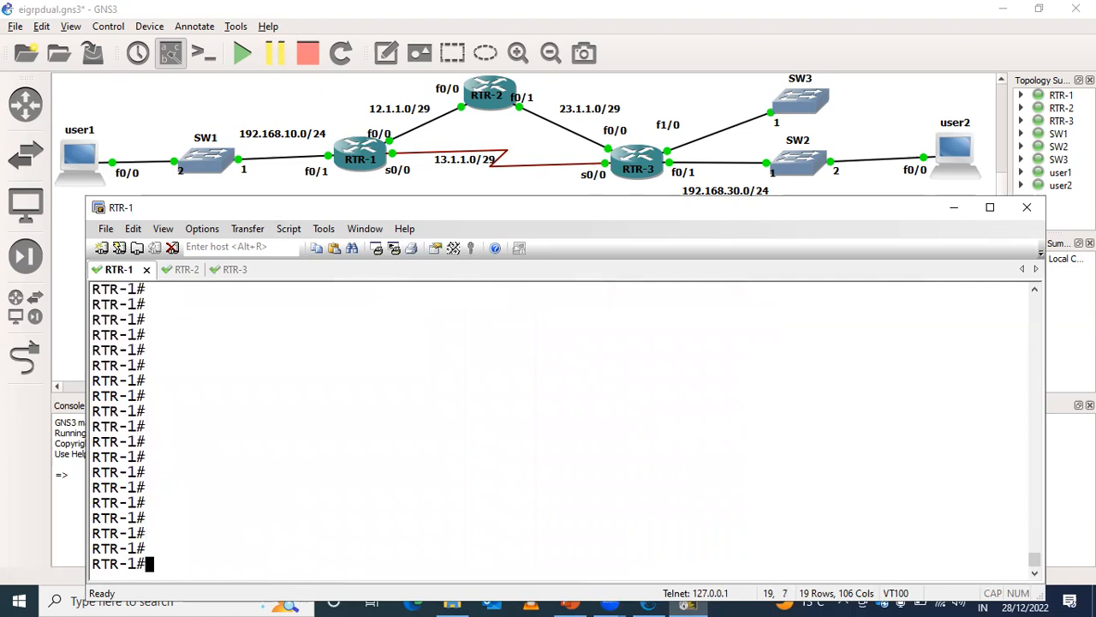
- Show RTR-1's EIGRP topology entry for 192.168.30.0 and highlight the metric blocks of both paths, clearing the highlight when done
type("ip ei")
key("Tab")
type("to")
key("Tab")
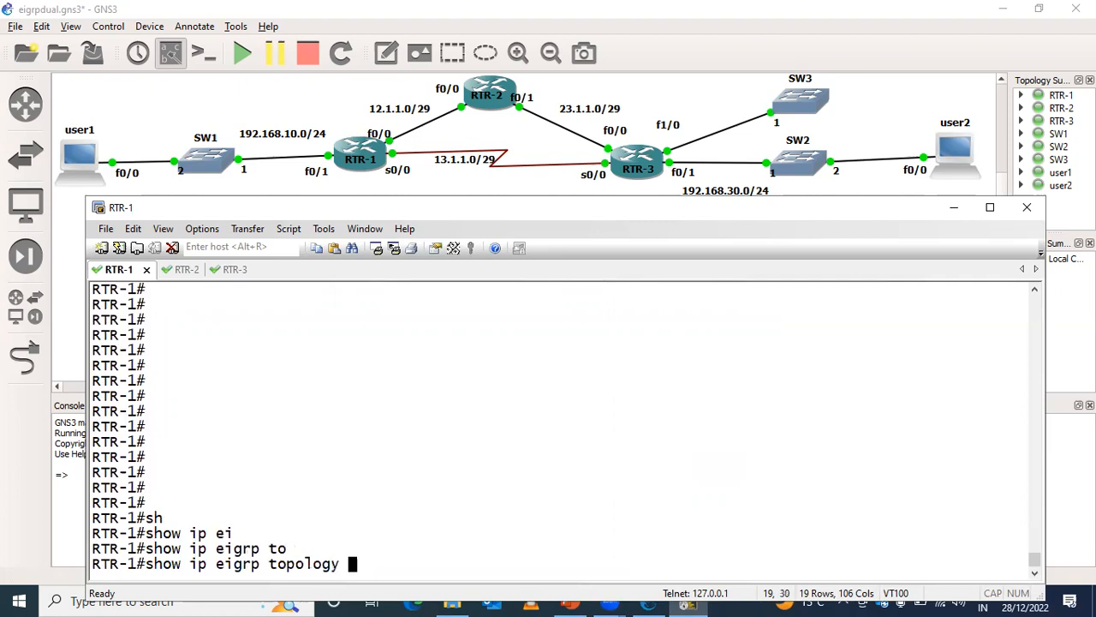
type("192.168.30.0")
key("Return")
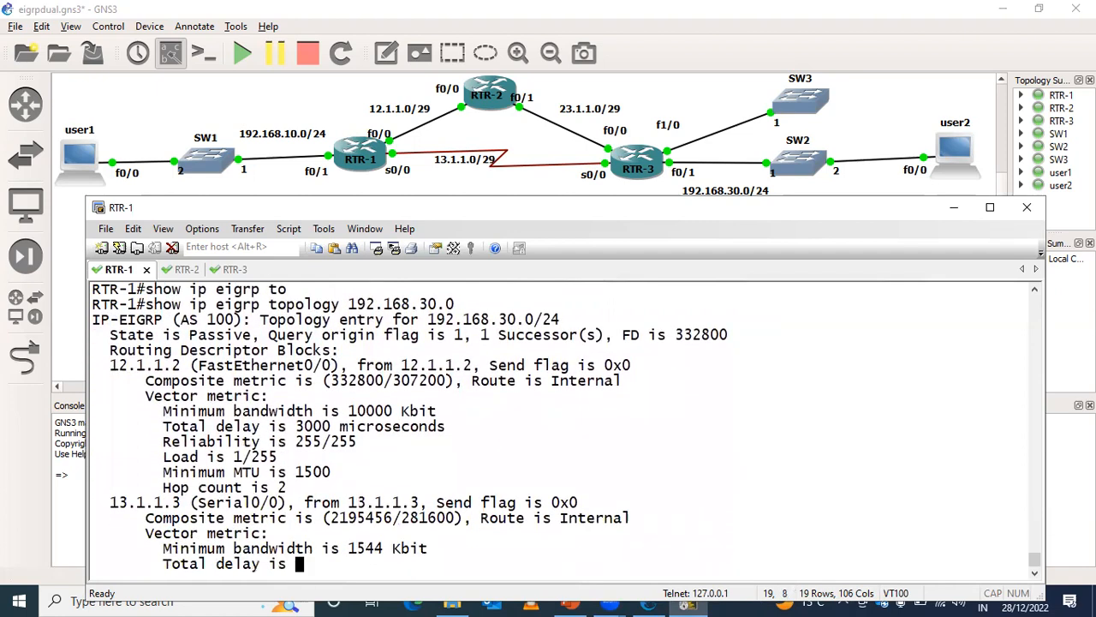
left_click_drag(110, 291, 278, 382)
left_click_drag(93, 426, 340, 552)
left_click(385, 541)
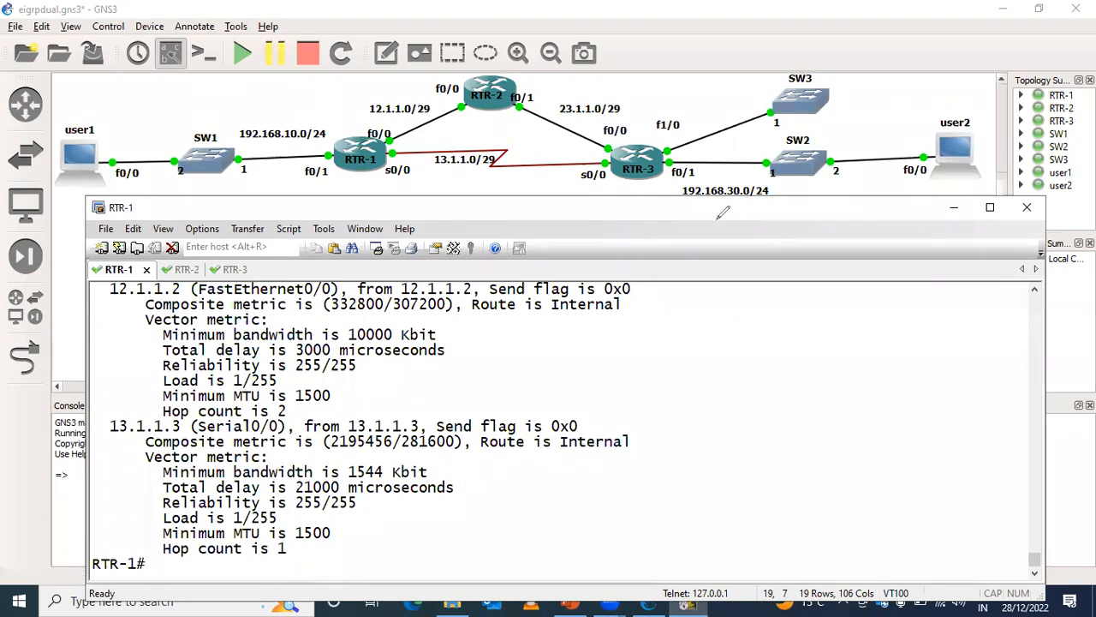
- Handwrite "metric" with the pen over the console window, underline and circle it, and erase the writing
mouse_move(750, 240)
left_mouse_down()
mouse_move(769, 224)
mouse_move(829, 235)
mouse_move(845, 215)
mouse_move(850, 232)
mouse_move(880, 231)
left_mouse_up()
left_click(857, 201)
mouse_move(741, 259)
left_mouse_down()
mouse_move(922, 249)
mouse_move(906, 218)
mouse_move(726, 253)
mouse_move(908, 198)
left_mouse_up()
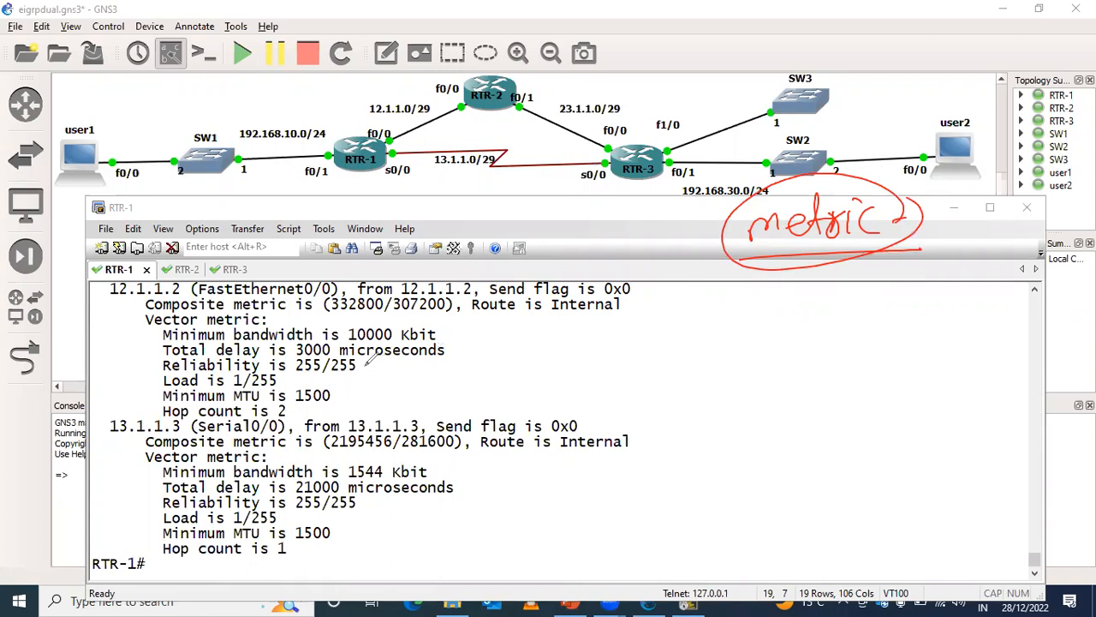
key("ctrl+z")
key("ctrl+z")
key("ctrl+z")
key("ctrl+z")
key("ctrl+z")
key("ctrl+z")
key("ctrl+z")
key("ctrl+z")
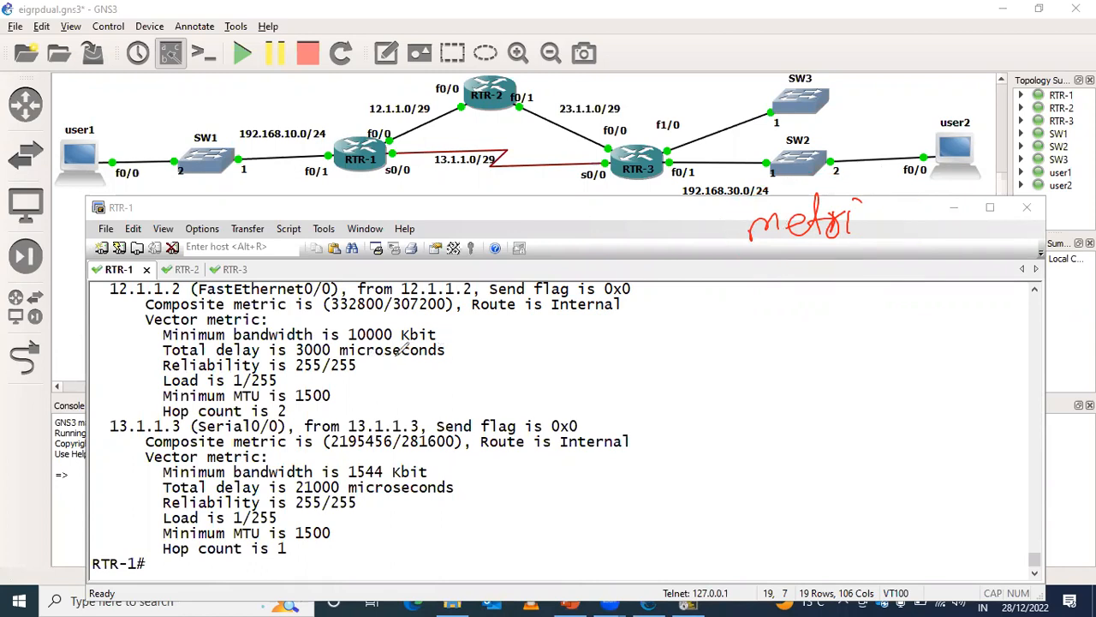
- Add pen marks beside RTR-1's f0/0 and s0/0 links in the topology and undo them
key("ctrl+z")
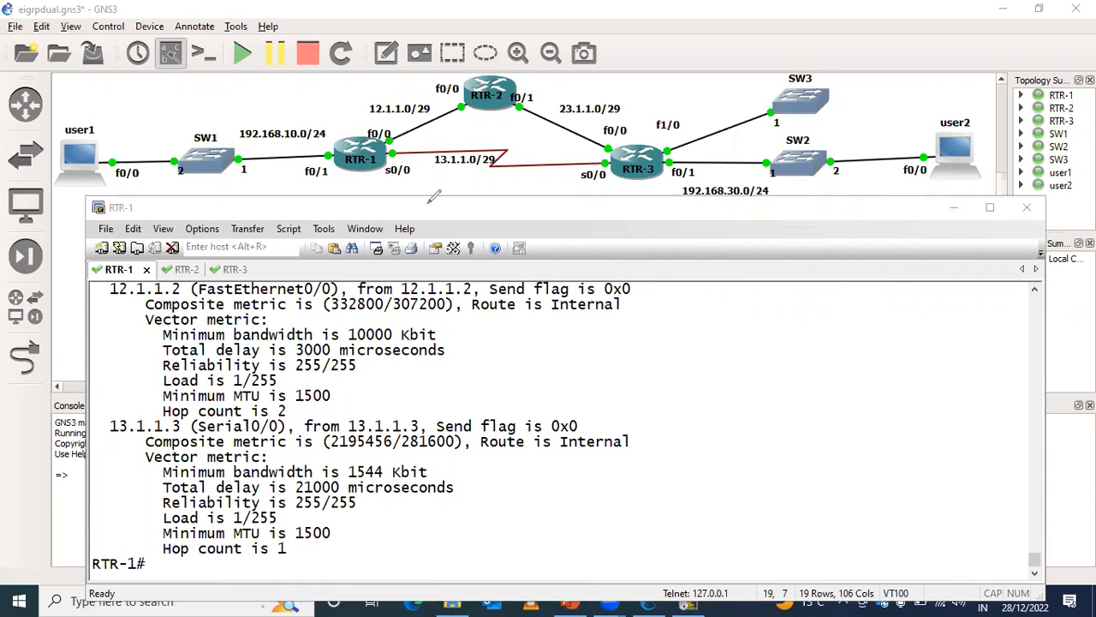
mouse_move(427, 121)
left_mouse_down()
mouse_move(459, 108)
mouse_move(454, 128)
left_mouse_up()
mouse_move(428, 165)
left_mouse_down()
mouse_move(458, 184)
mouse_move(476, 176)
left_mouse_up()
left_click_drag(417, 144, 468, 135)
key("ctrl+z")
key("ctrl+z")
key("ctrl+z")
key("ctrl+z")
key("ctrl+z")
key("ctrl+z")
key("ctrl+z")
key("ctrl+z")
- Circle composite metrics 332800 and 2195456, connect them with a plus sign and arrows, write and underline "Worst", and clear all pen drawings
mouse_move(340, 305)
left_mouse_down()
mouse_move(377, 314)
mouse_move(395, 293)
mouse_move(351, 295)
mouse_move(330, 314)
left_mouse_up()
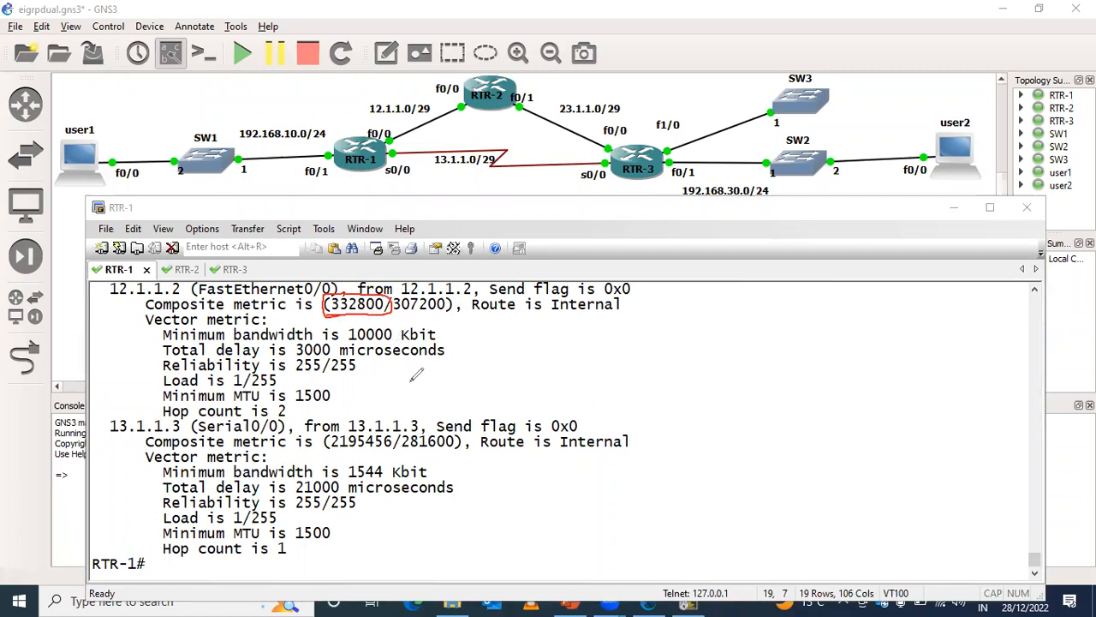
mouse_move(366, 443)
left_mouse_down()
mouse_move(330, 447)
mouse_move(390, 449)
mouse_move(402, 425)
mouse_move(333, 426)
mouse_move(339, 450)
left_mouse_up()
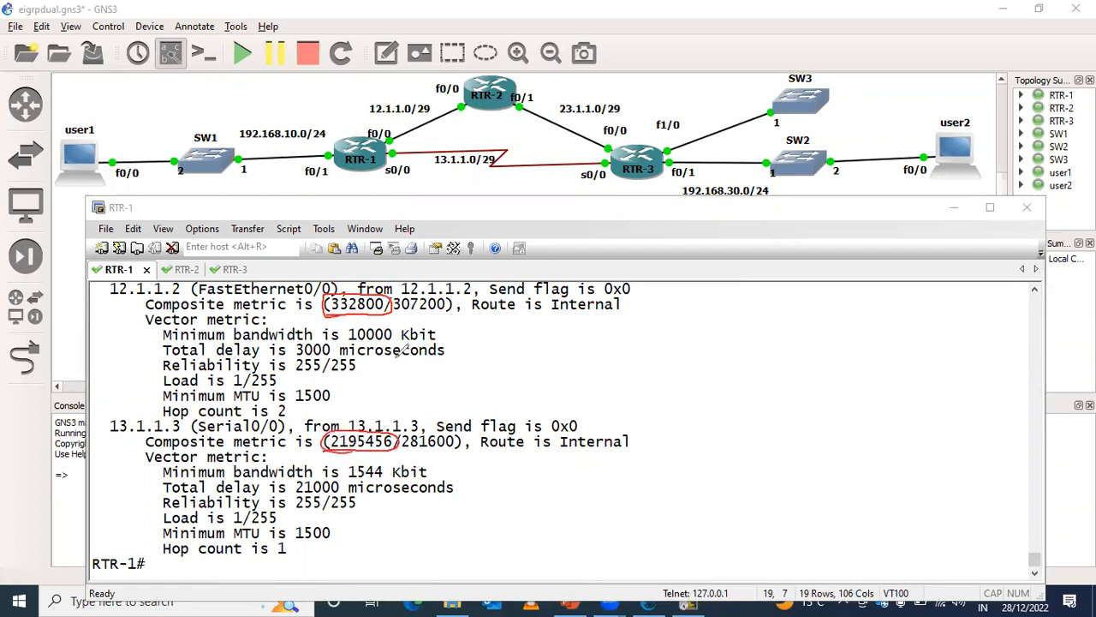
mouse_move(358, 316)
left_mouse_down()
mouse_move(507, 324)
mouse_move(499, 345)
mouse_move(604, 349)
mouse_move(403, 418)
mouse_move(409, 428)
left_mouse_up()
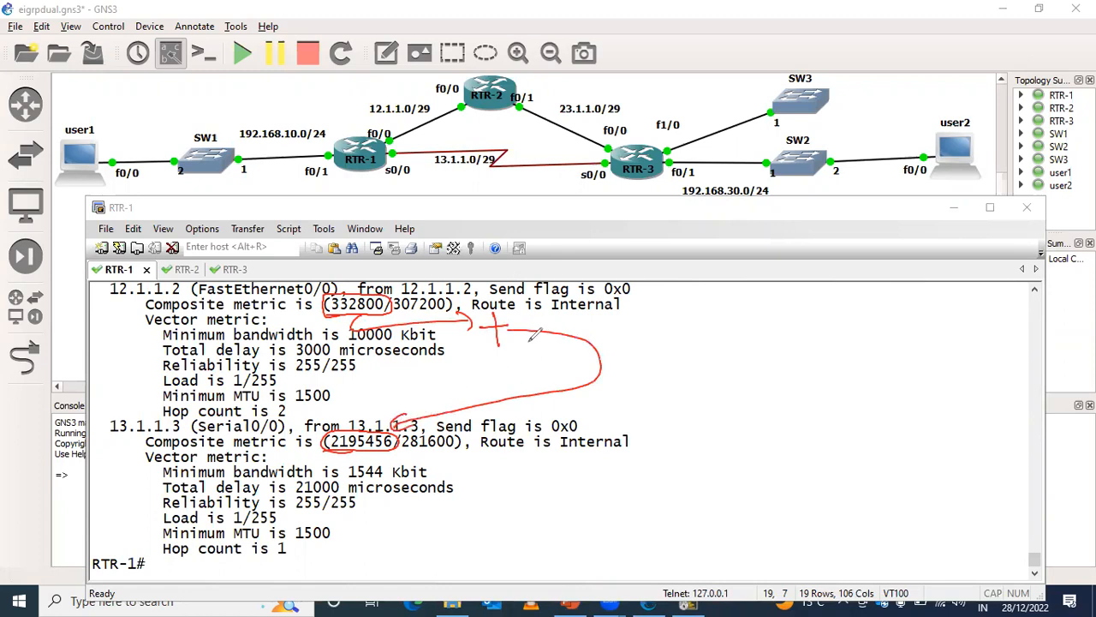
mouse_move(629, 298)
left_mouse_down()
mouse_move(618, 318)
mouse_move(680, 298)
mouse_move(707, 316)
left_mouse_up()
left_click_drag(625, 338, 755, 337)
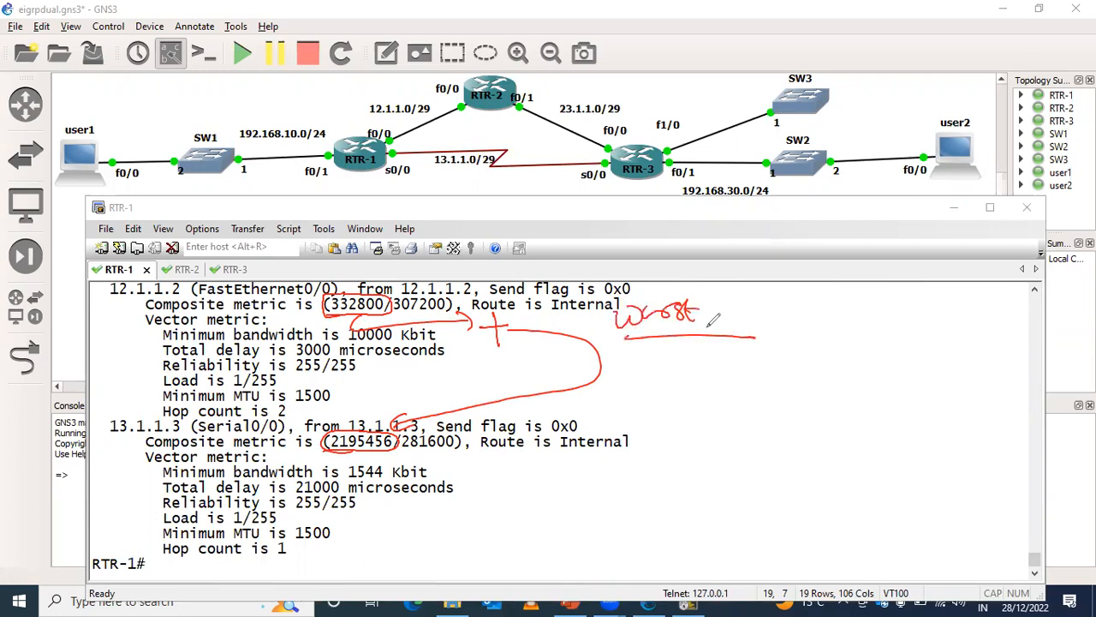
key("ctrl+z")
key("ctrl+z")
key("ctrl+z")
key("ctrl+z")
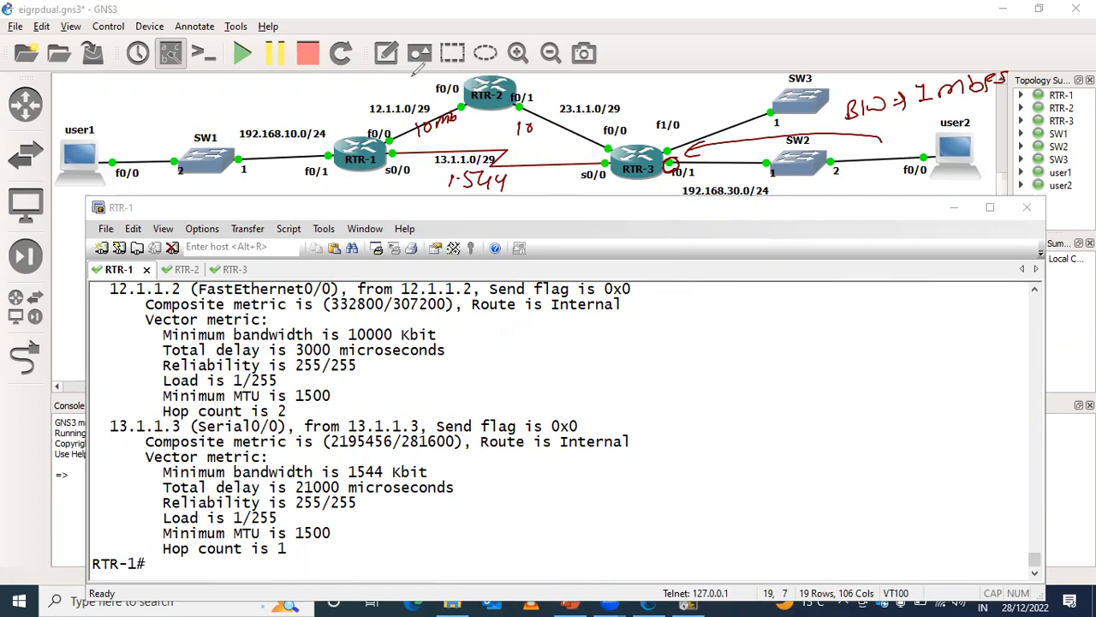
key("Escape")
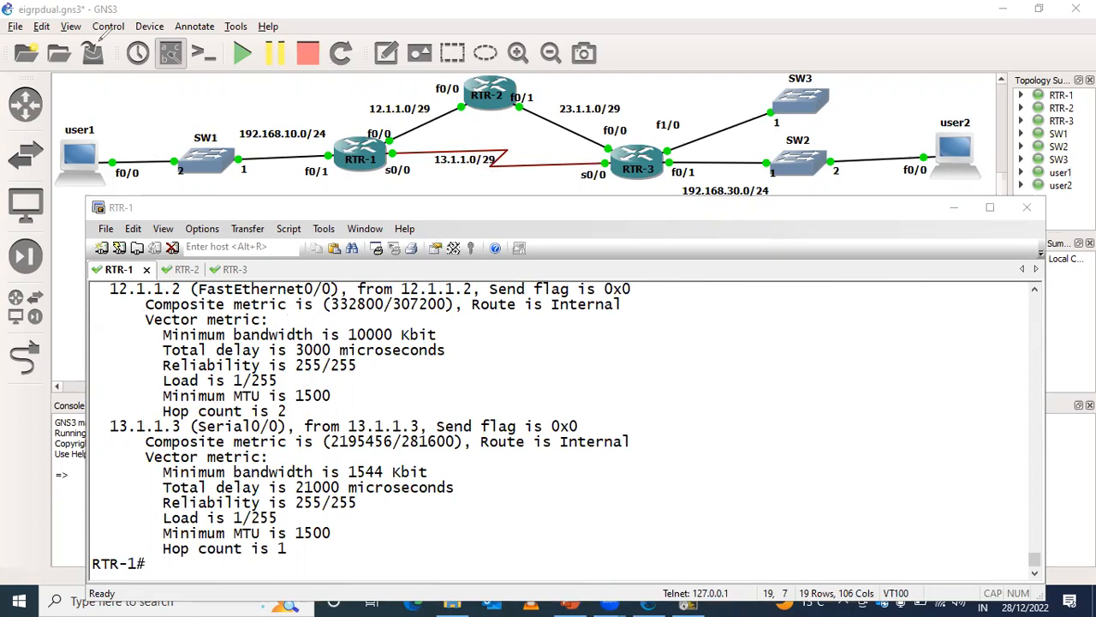
- Open the Windows Calculator and enter the Serial0/0 path's composite metric, 2195456, copied from the RTR-1 console
key("Return")
key("Return")
key("Return")
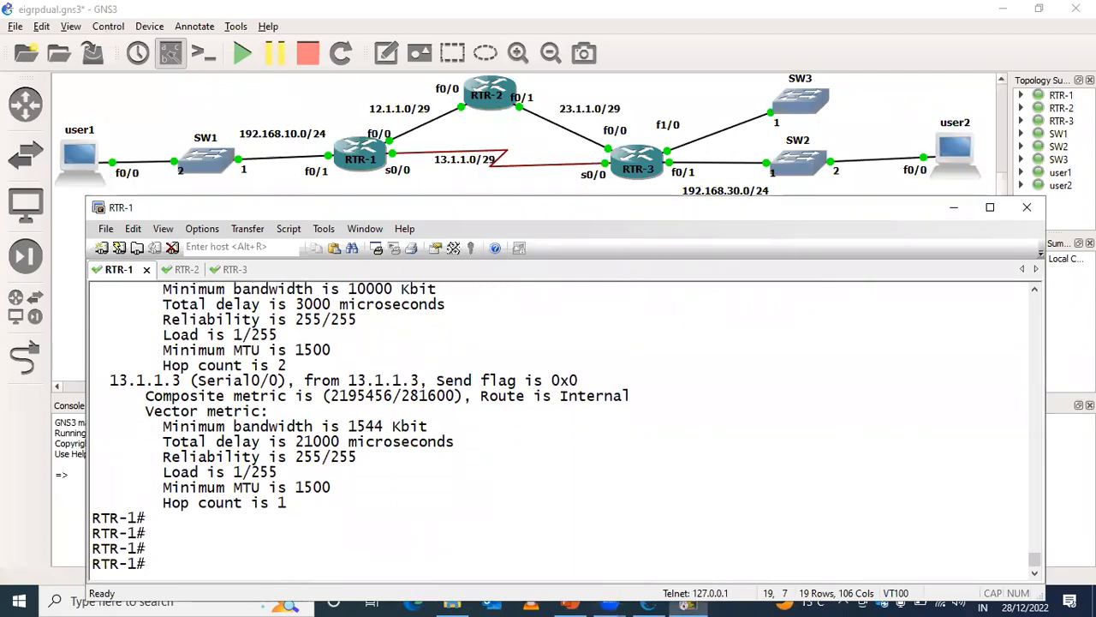
key("super+r")
type("calc")
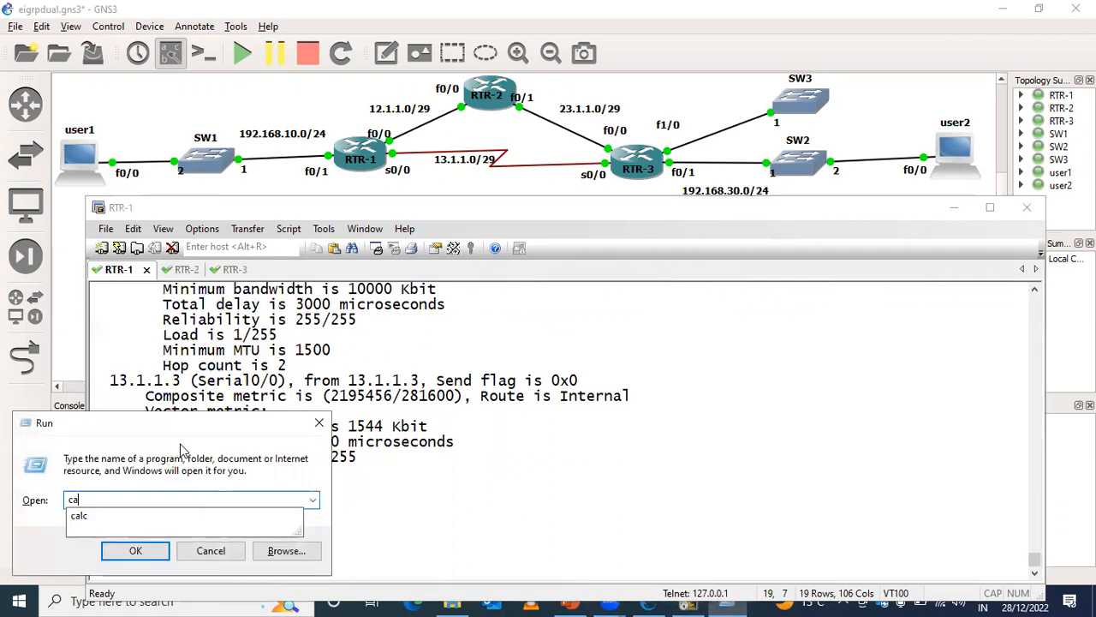
key("Return")
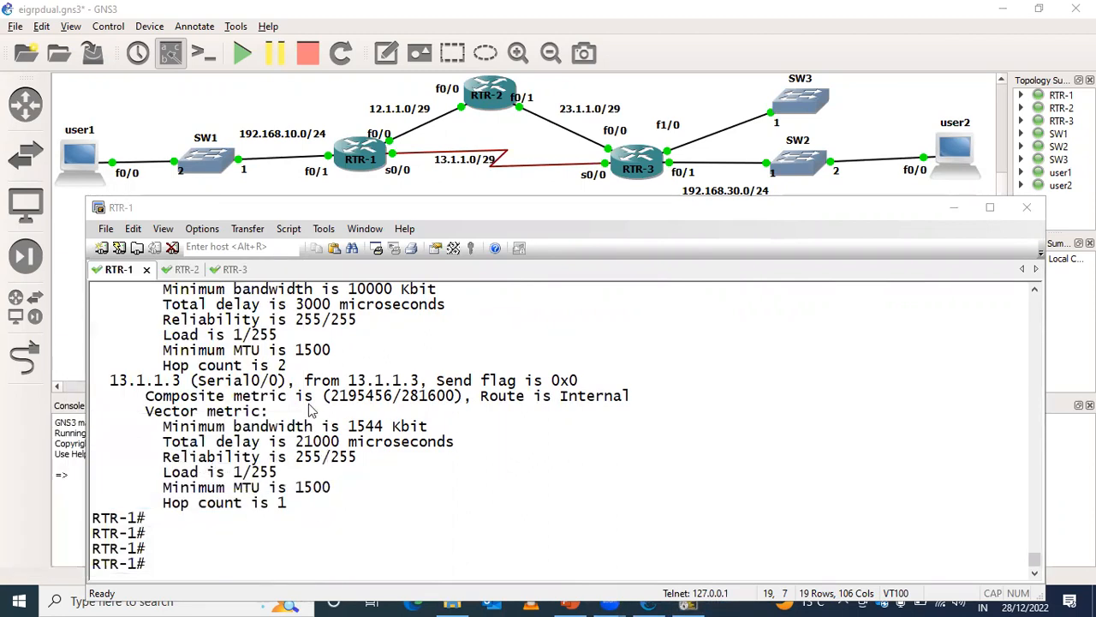
left_click_drag(336, 402, 392, 402)
left_click(393, 403)
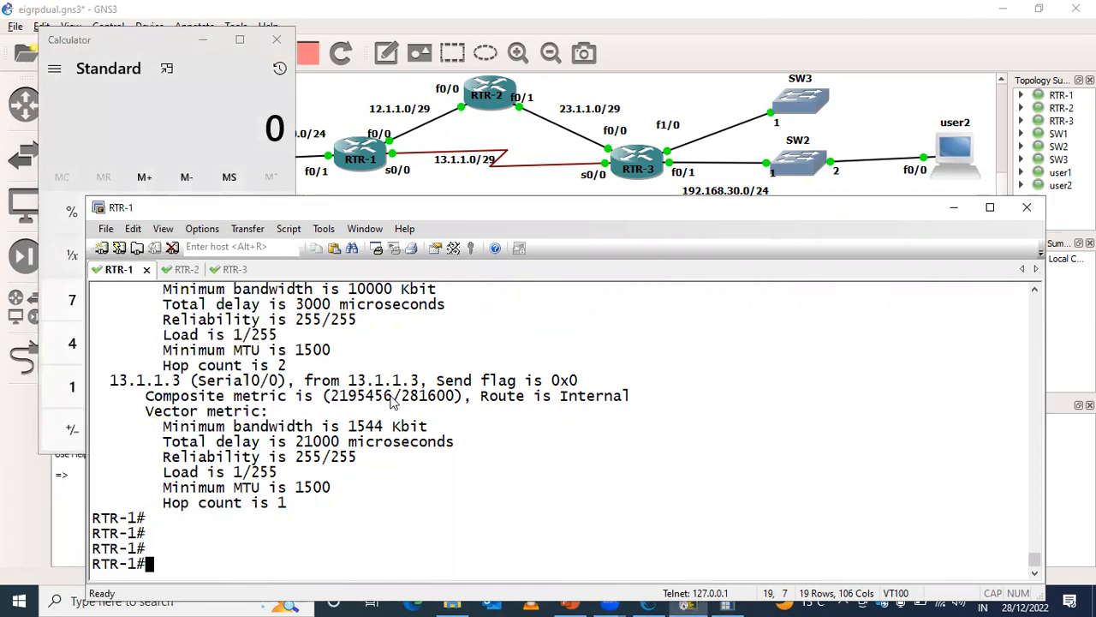
left_click(726, 603)
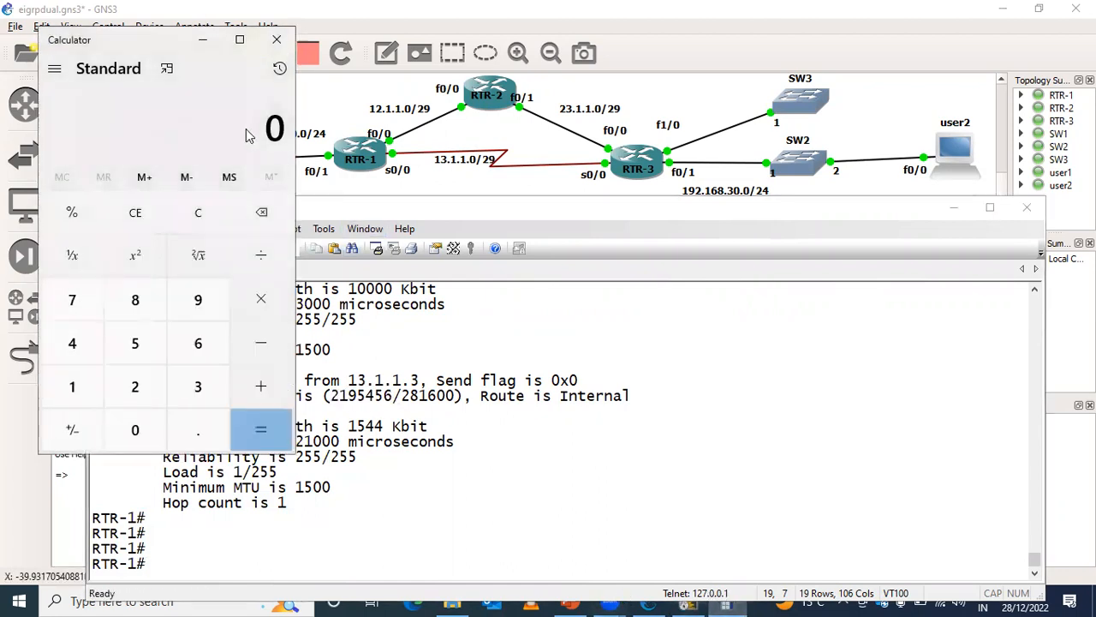
type("2195456")
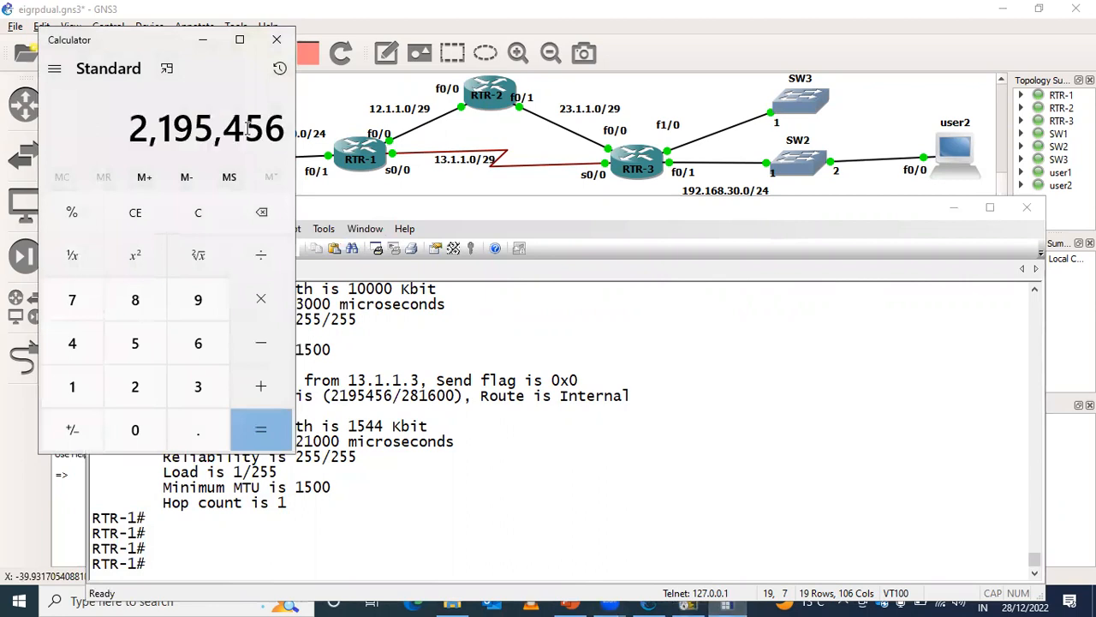
- Subtract the FastEthernet0/0 path's composite metric, 332800, copied from the console, from 2195456 and calculate the difference
left_click(264, 351)
left_click(475, 349)
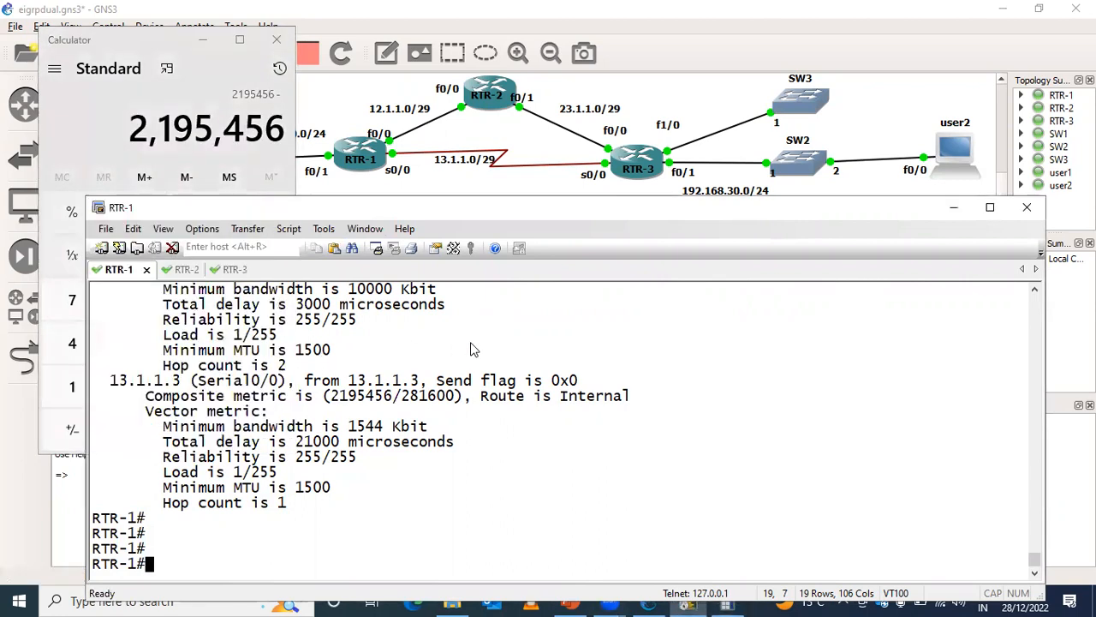
scroll(471, 348, "up", 5)
scroll(475, 349, "down", 5)
scroll(475, 349, "up", 1)
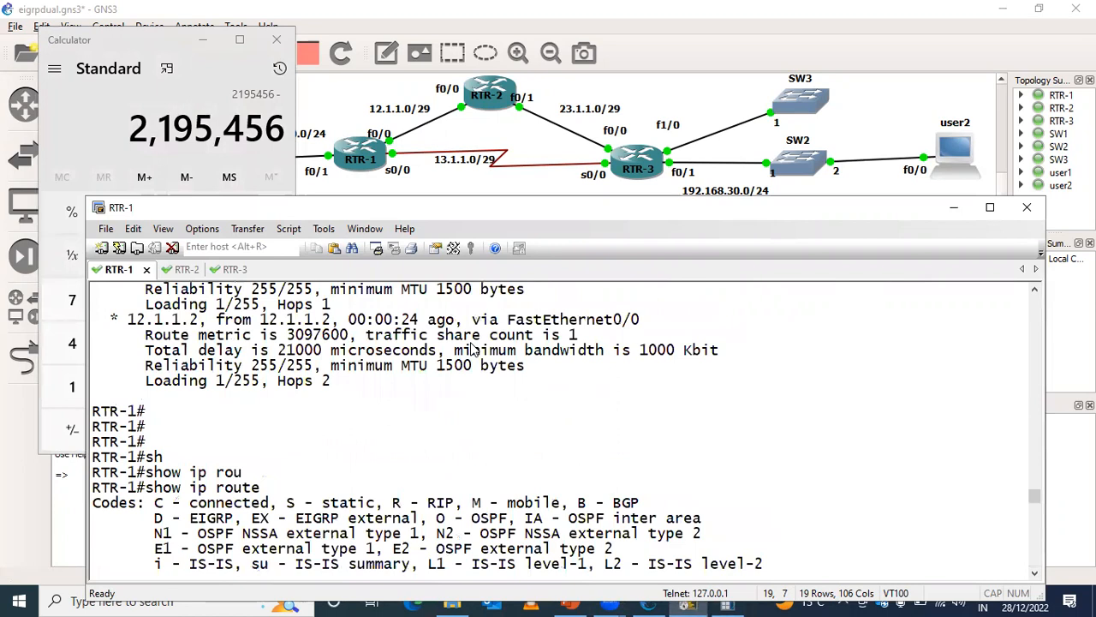
scroll(473, 350, "down", 10)
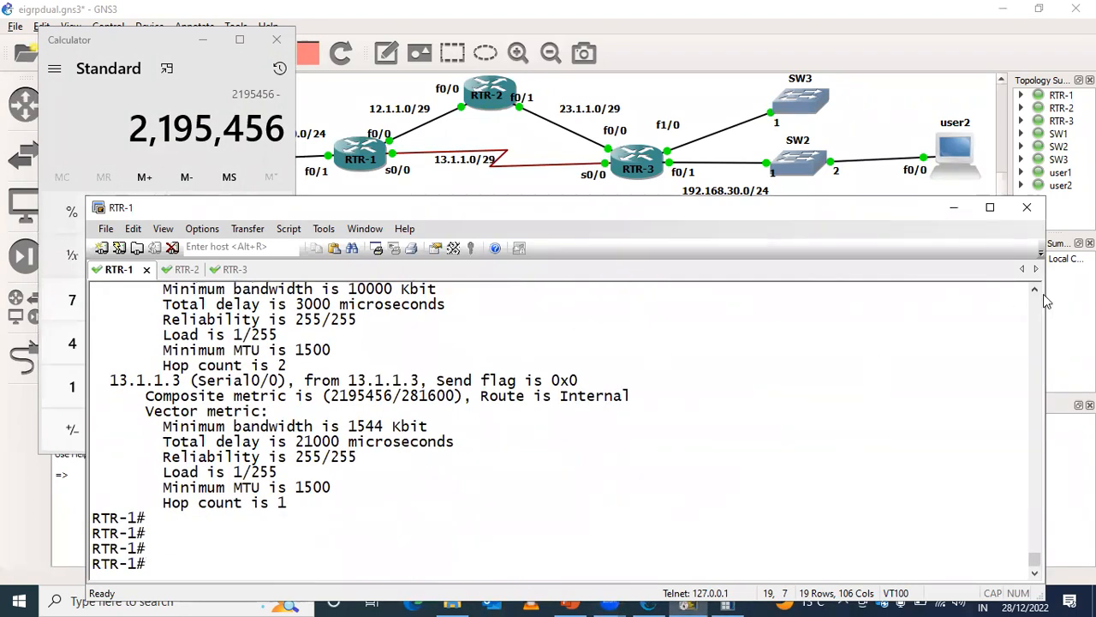
scroll(1036, 295, "up", 3)
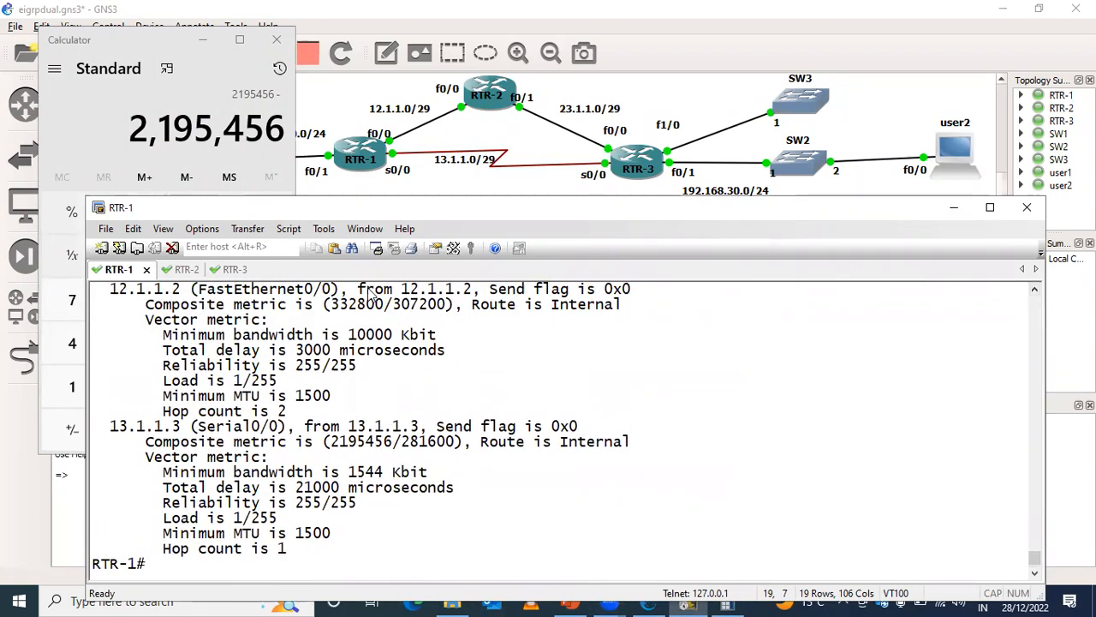
left_click_drag(385, 305, 334, 307)
key("ctrl+c")
left_click(337, 306)
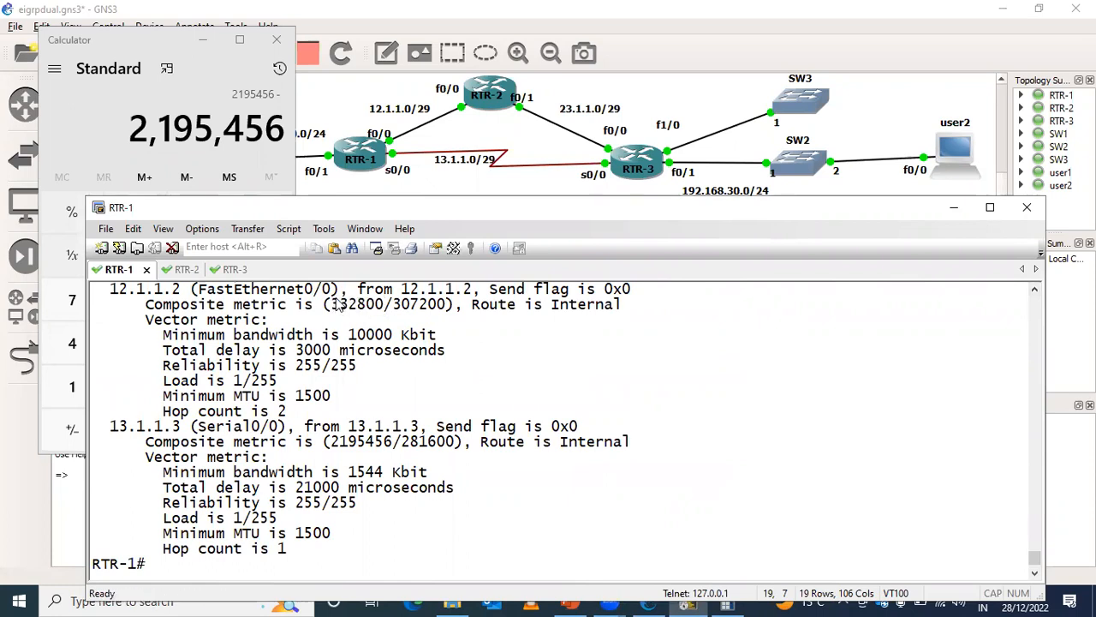
left_click(130, 108)
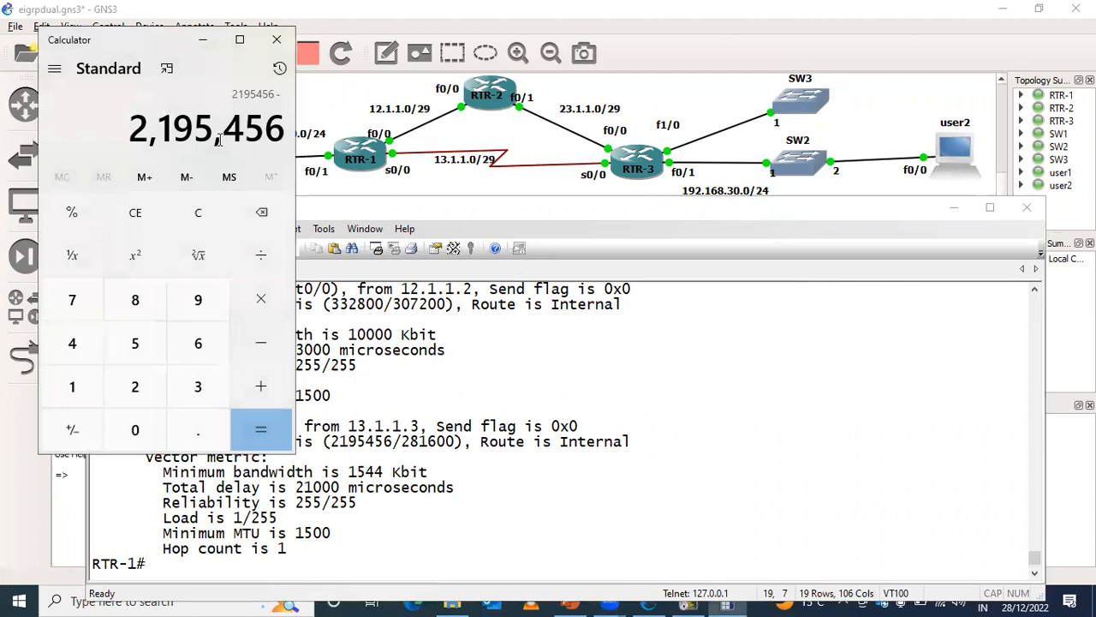
key("ctrl+v")
key("Return")
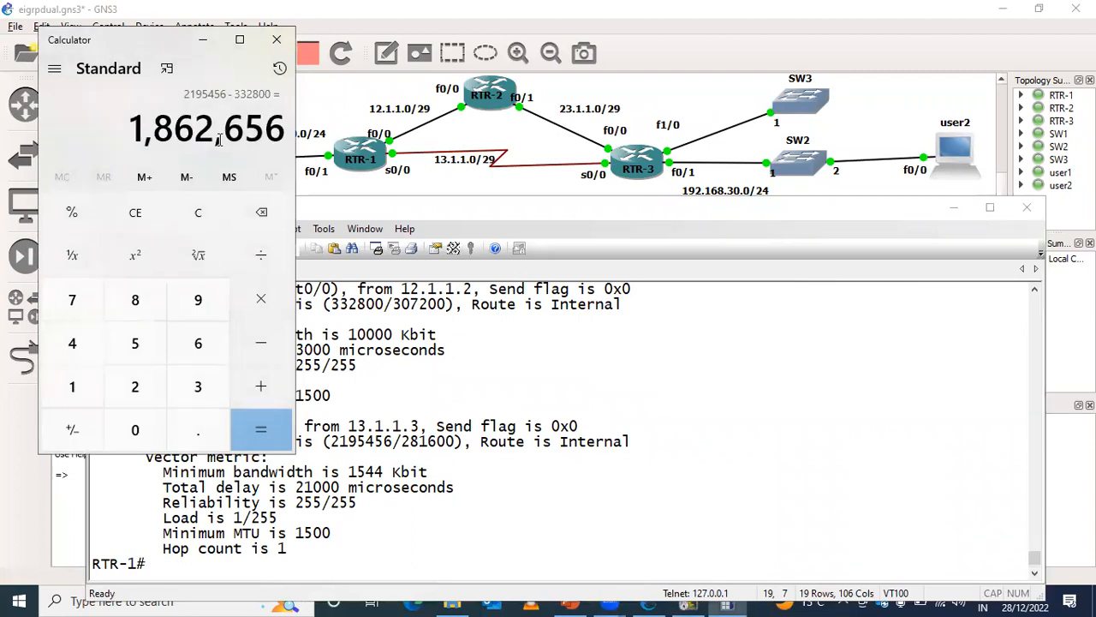
- Highlight the FastEthernet0/0 path's composite metric in RTR-1's topology output, clear the highlight, and return to a fresh prompt
left_click(360, 334)
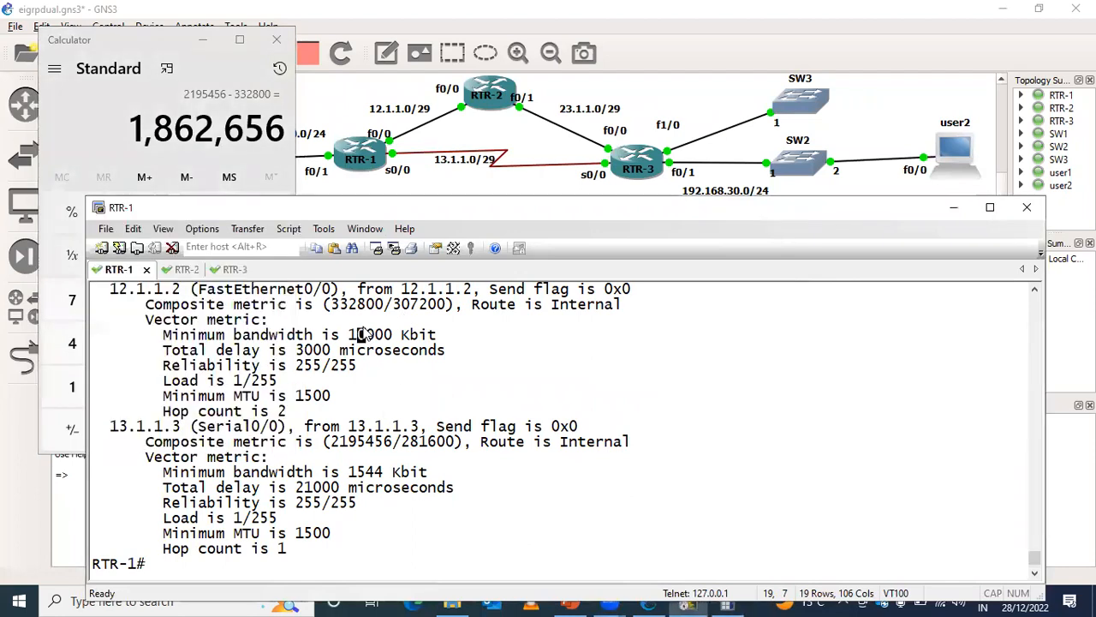
left_click_drag(330, 304, 387, 312)
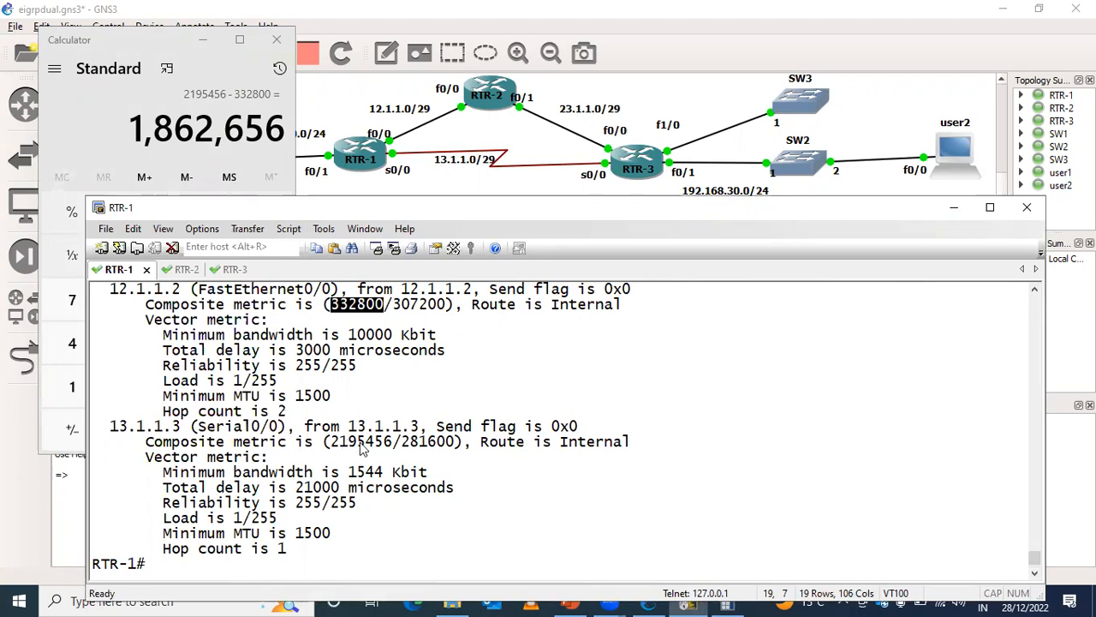
left_click(511, 510)
key("Return")
key("Return")
key("Return")
key("Return")
key("Return")
key("Return")
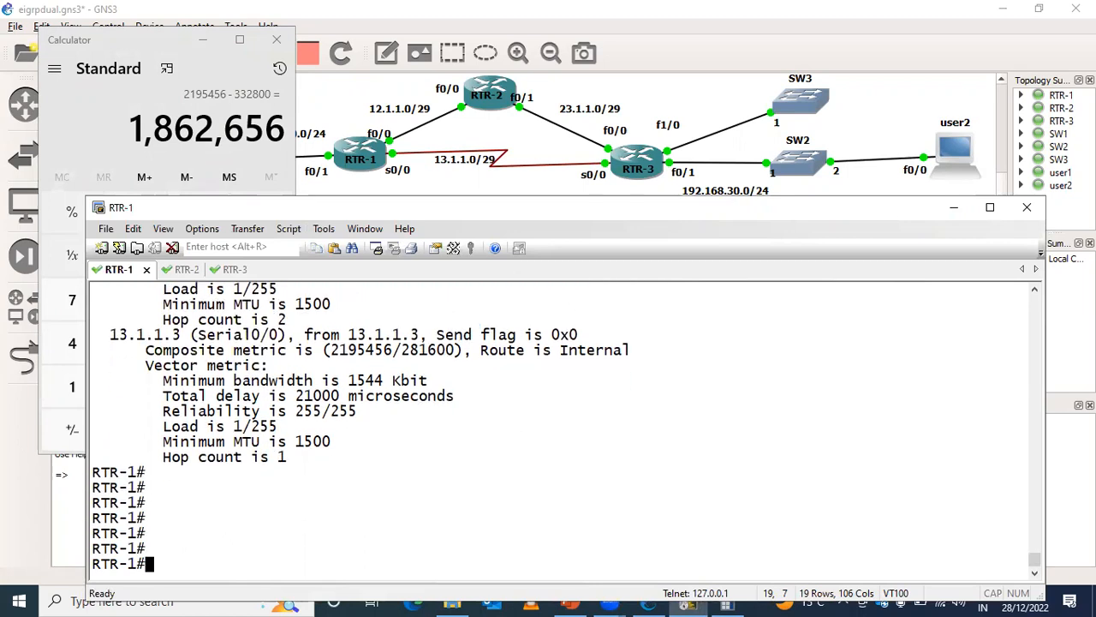
- Enter EIGRP 100 router configuration on RTR-1 and display the help for the offset-list command's access-list argument
type("conf t")
key("Return")
key("Return")
key("Return")
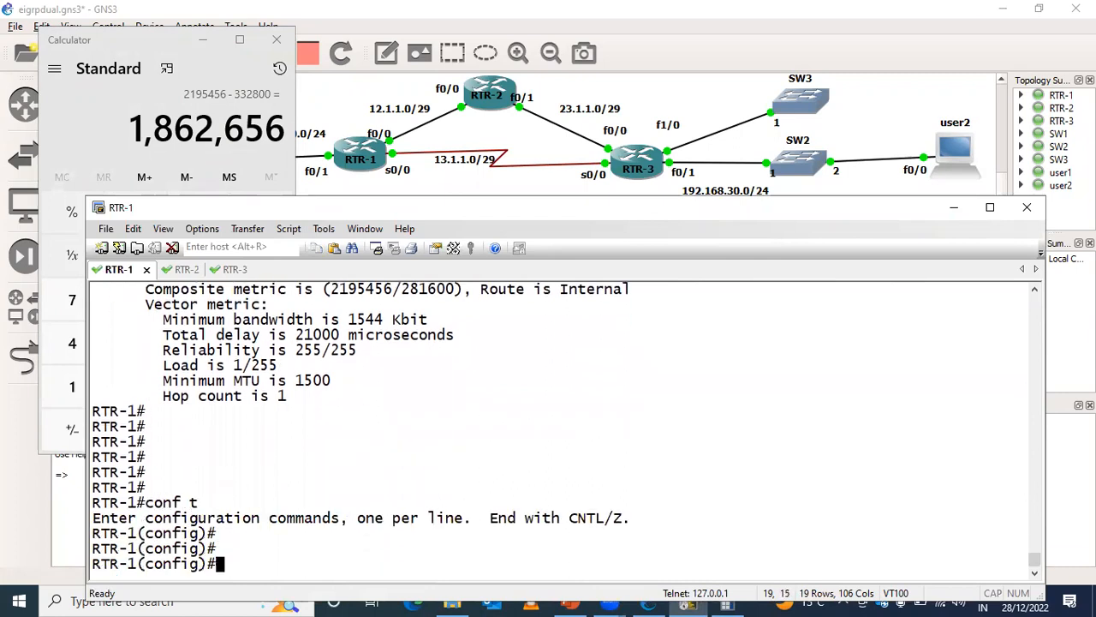
type("router")
key("Tab")
type("ei")
key("Tab")
type("100")
key("Return")
type("off")
key("Tab")
type("?")
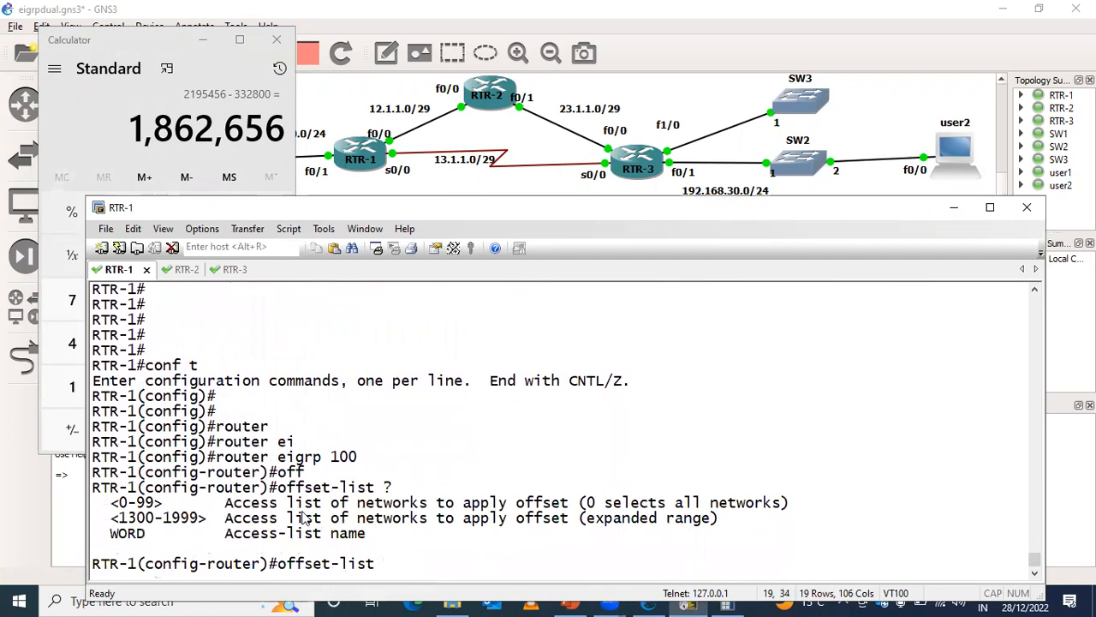
- Discard the unfinished offset-list command and return RTR-1 to privileged EXEC mode
key("BackSpace")
key("BackSpace")
key("BackSpace")
key("BackSpace")
key("BackSpace")
key("BackSpace")
key("BackSpace")
key("BackSpace")
key("BackSpace")
key("BackSpace")
key("BackSpace")
key("BackSpace")
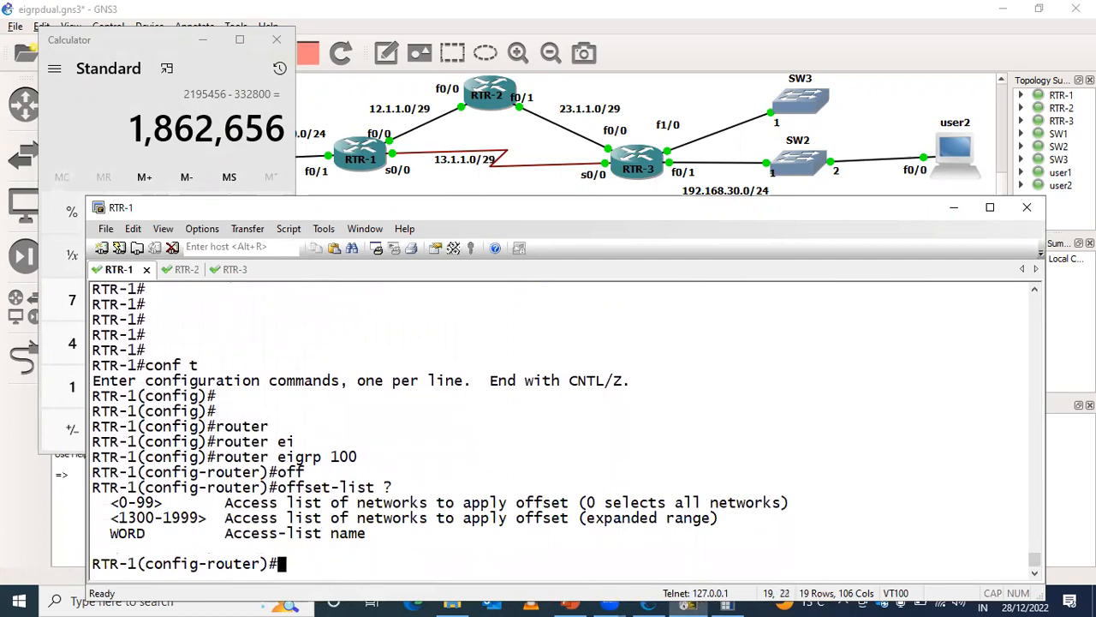
key("ctrl+z")
key("Return")
key("Return")
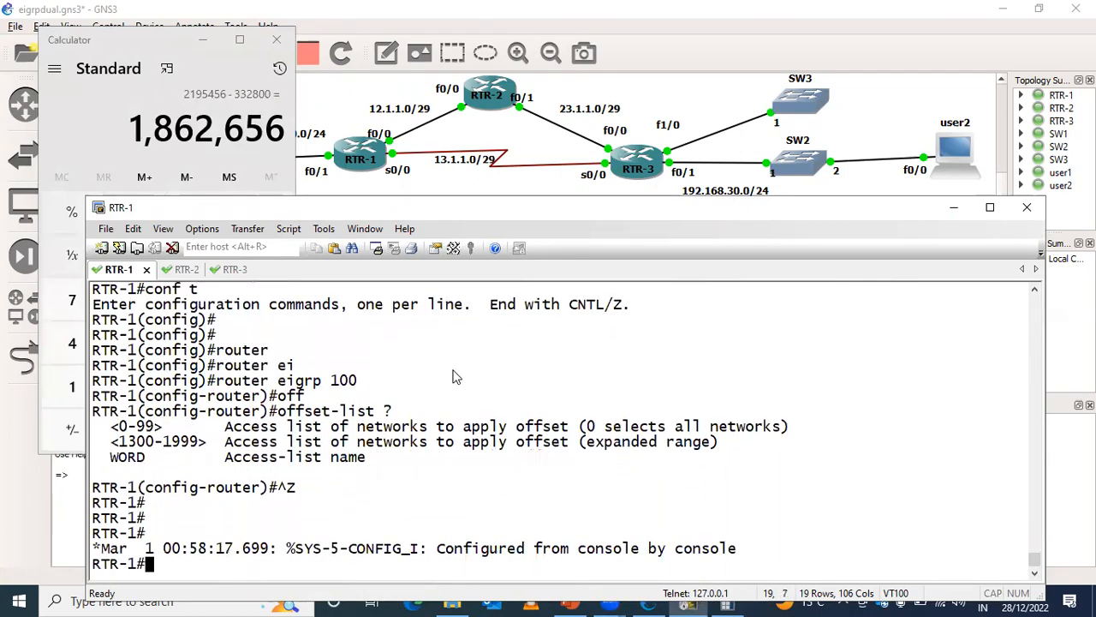
- Check the topology and the calculated difference, return to the RTR-1 console, and create standard IP access list 10 in global configuration
left_click(644, 182)
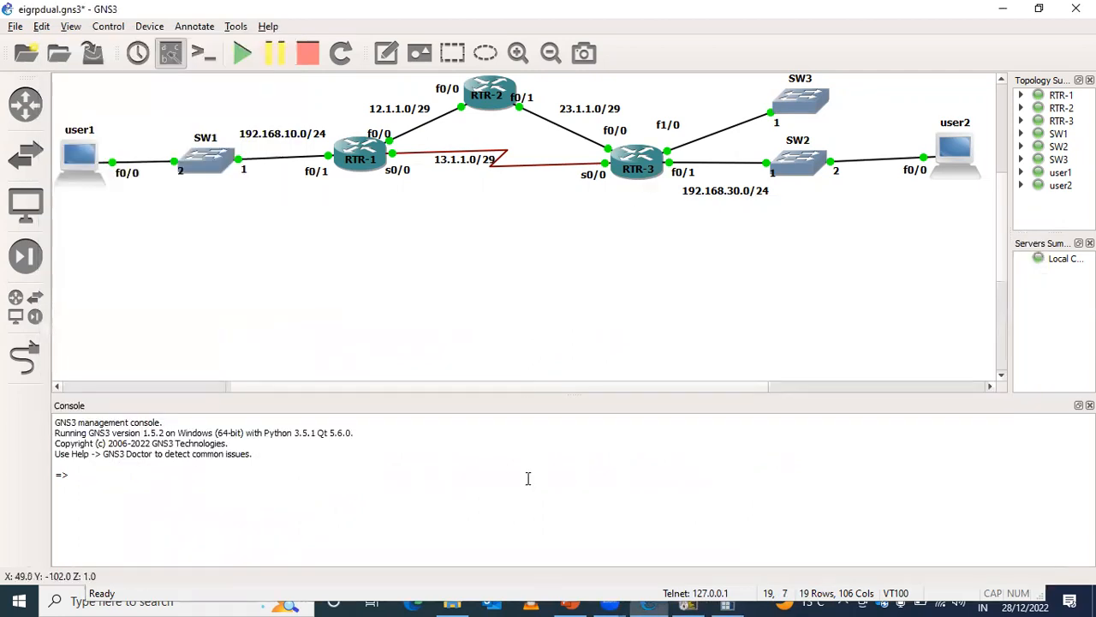
left_click(726, 604)
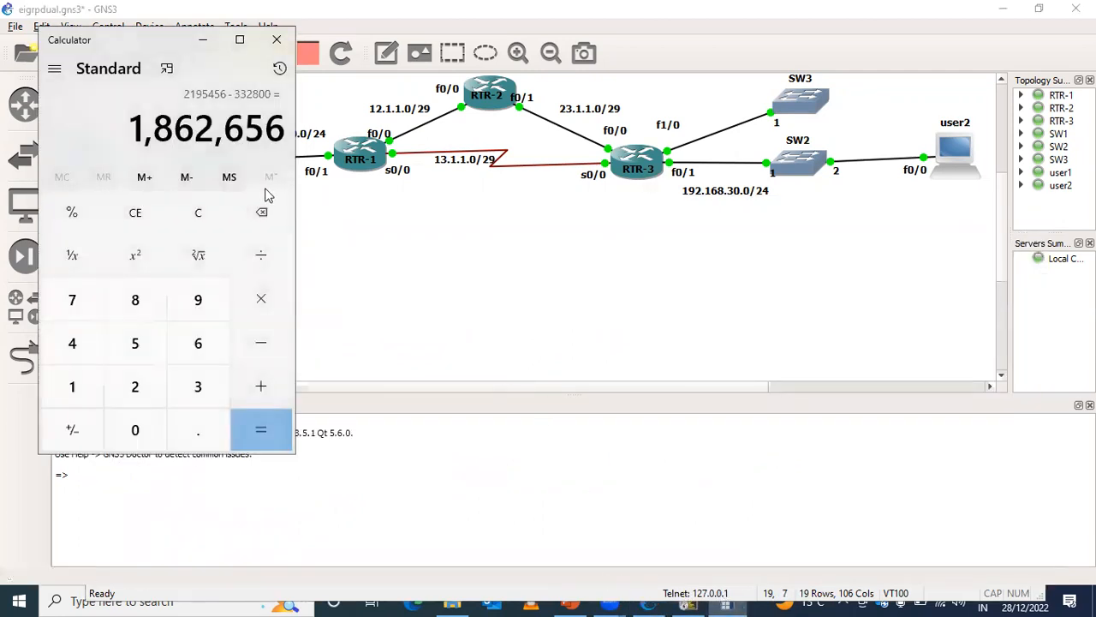
left_click(686, 602)
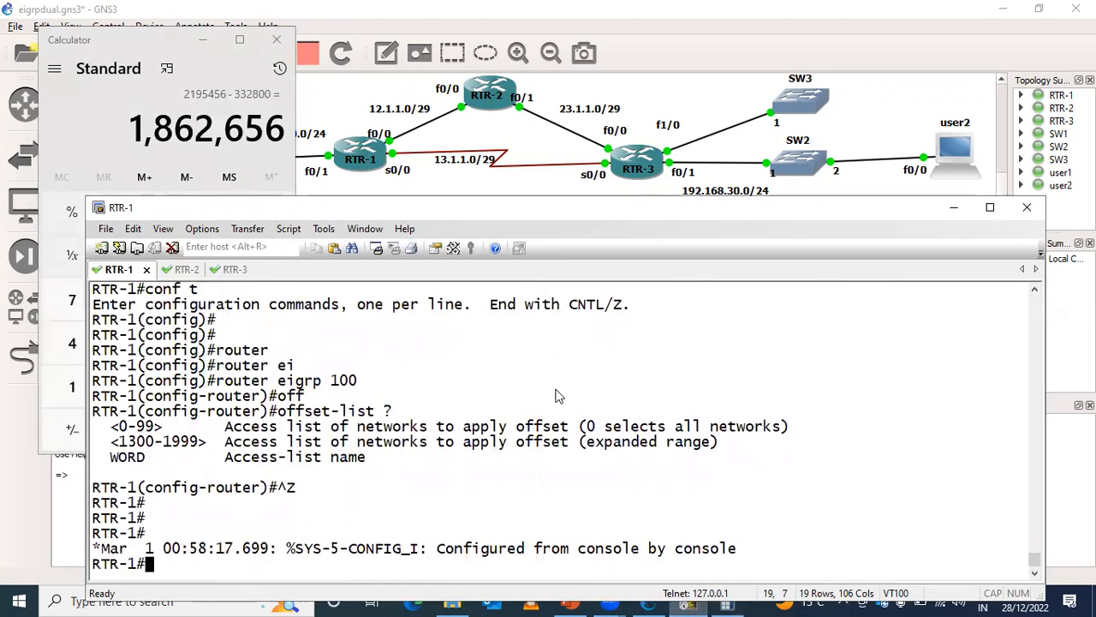
type("conf t")
key("Return")
key("Return")
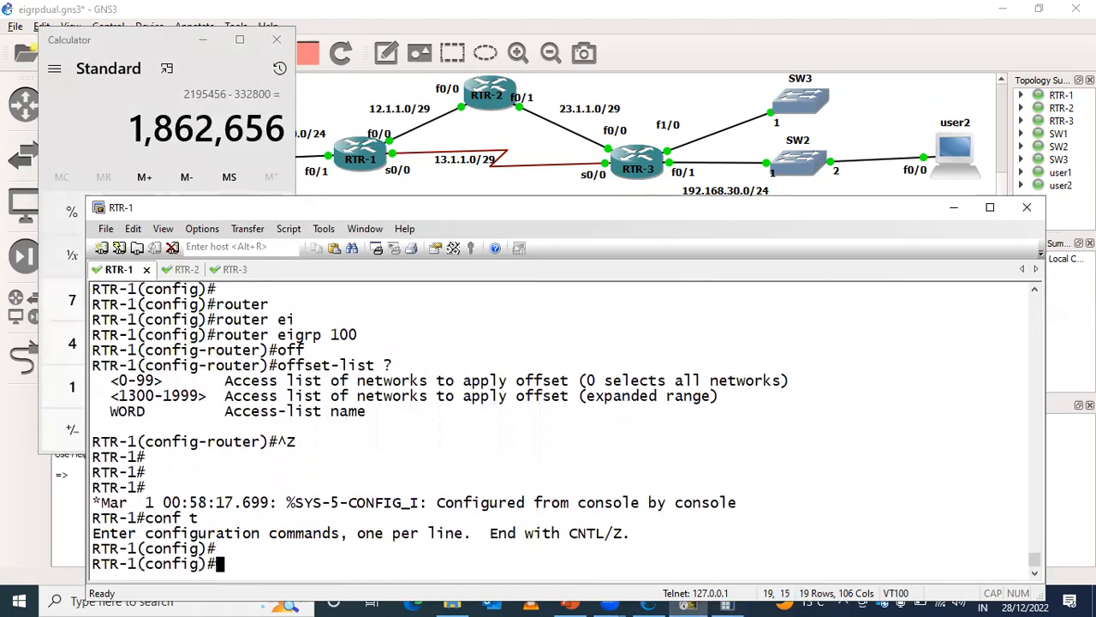
type("ip acce")
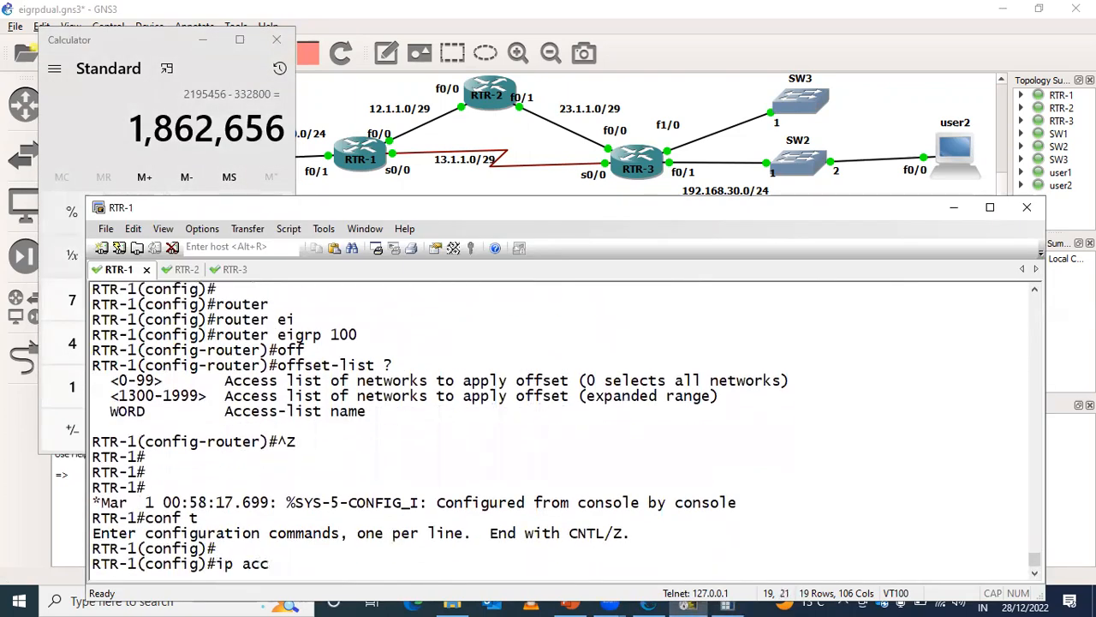
key("Tab")
type("st")
key("Tab")
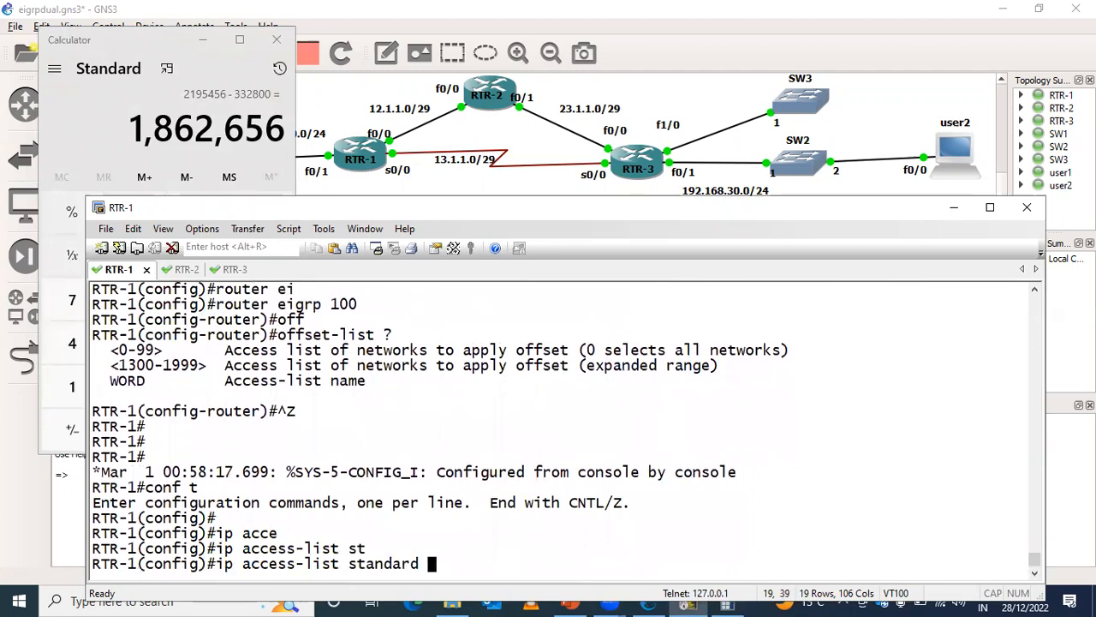
type("10")
key("Return")
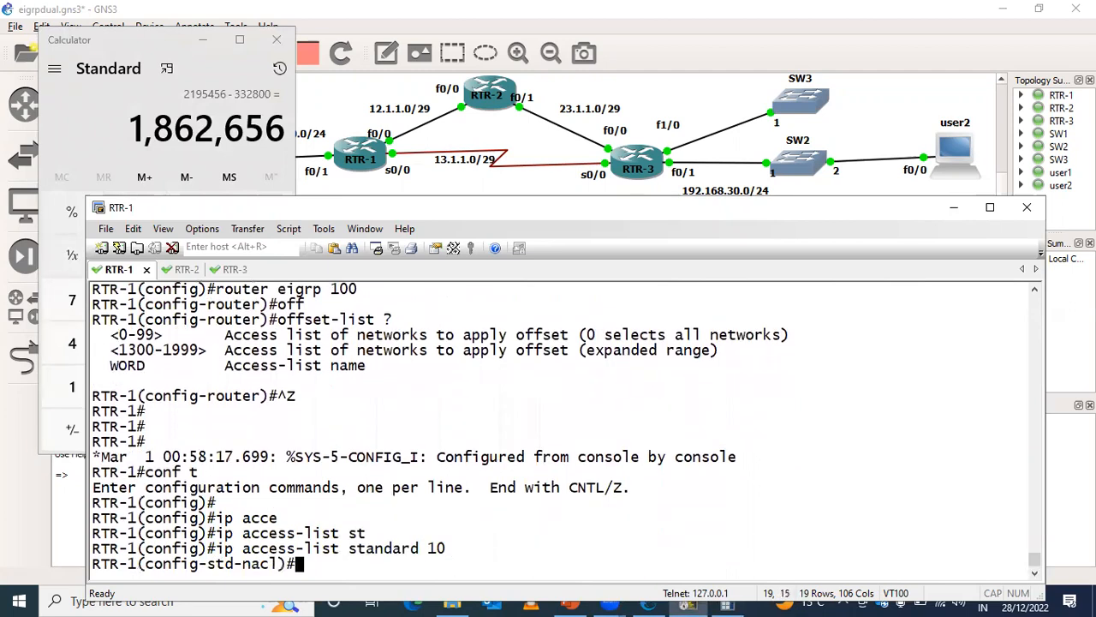
- Permit network 192.168.30.0 with wildcard 0.0.0.255 in access list 10 and exit to global configuration
type("per")
key("Tab")
type("192.168.30.0")
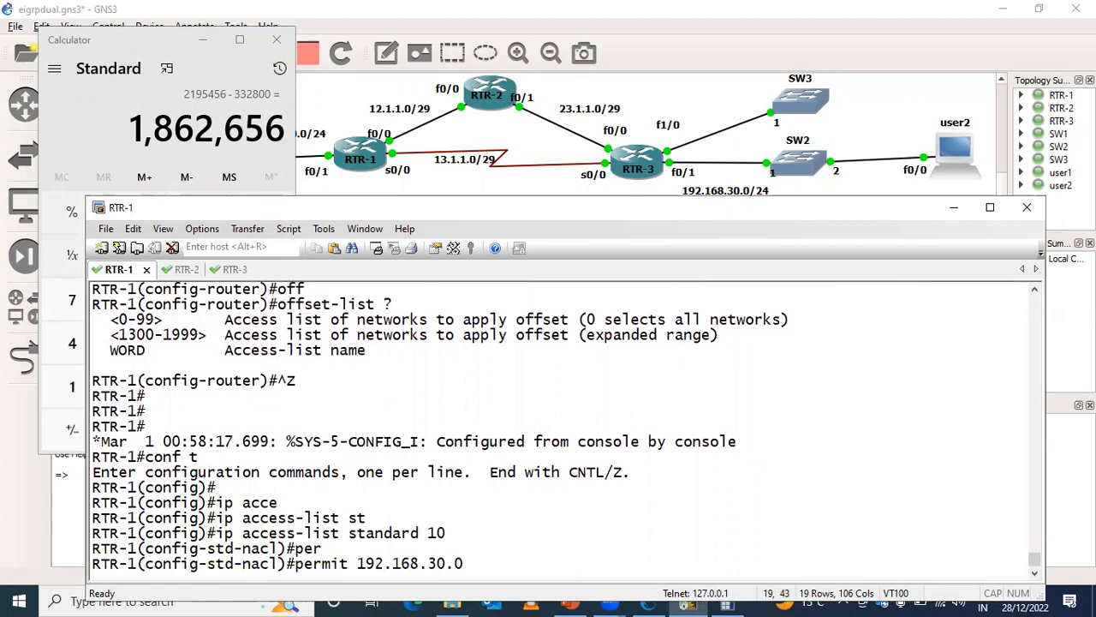
type("0.0.0.255")
key("Return")
type("exit")
key("Return")
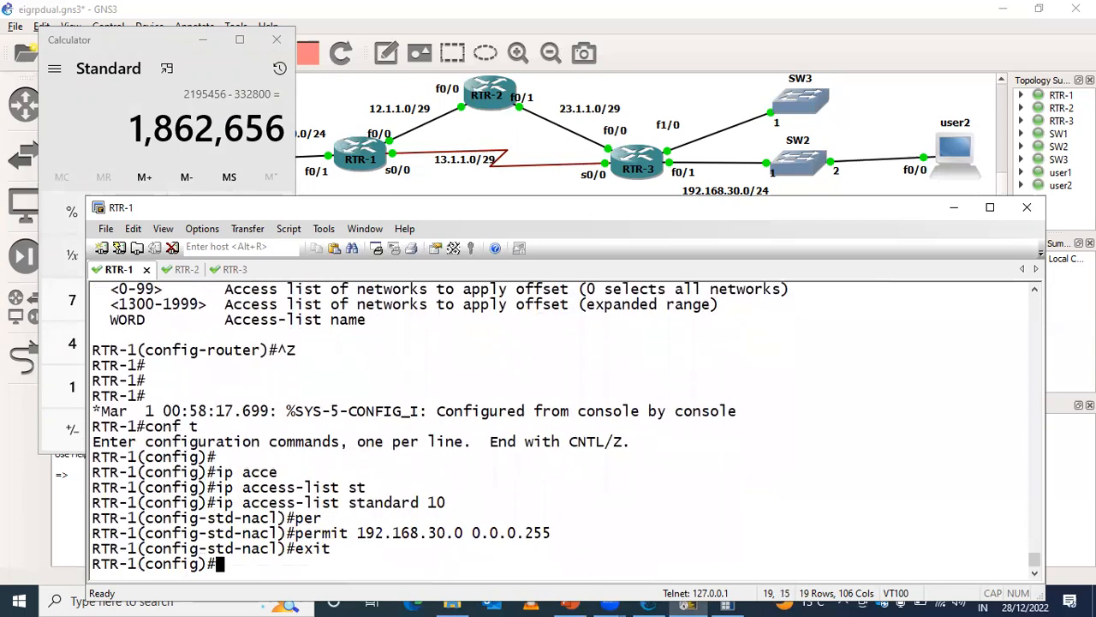
- Enter EIGRP 100 router configuration, begin an offset-list for access list 10, and display its direction options
type("router")
key("Tab")
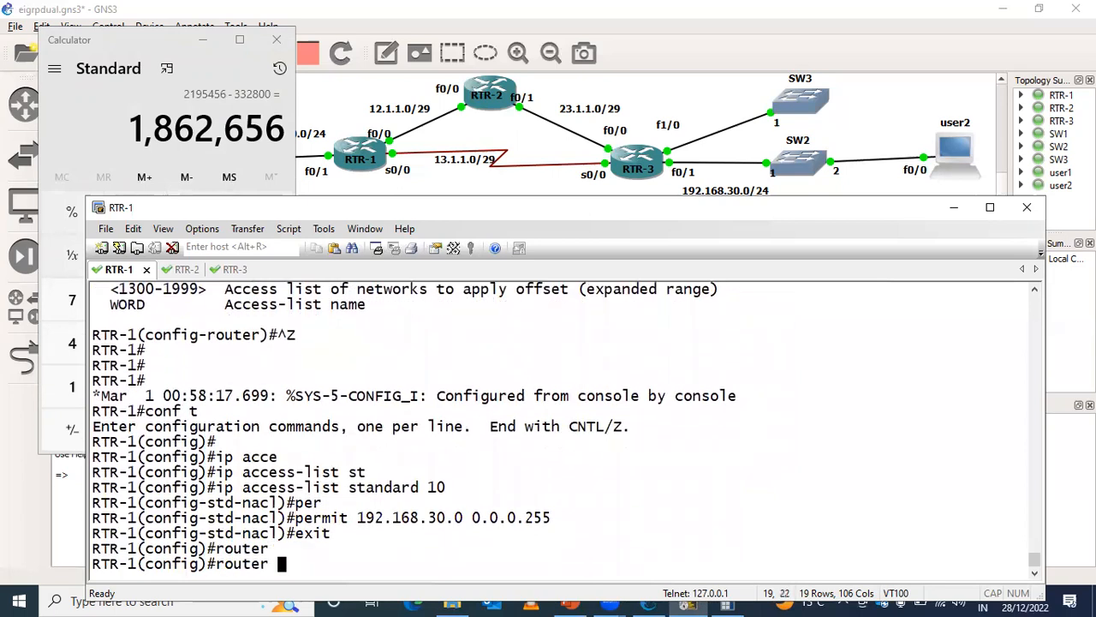
type("ei")
key("Tab")
type("100")
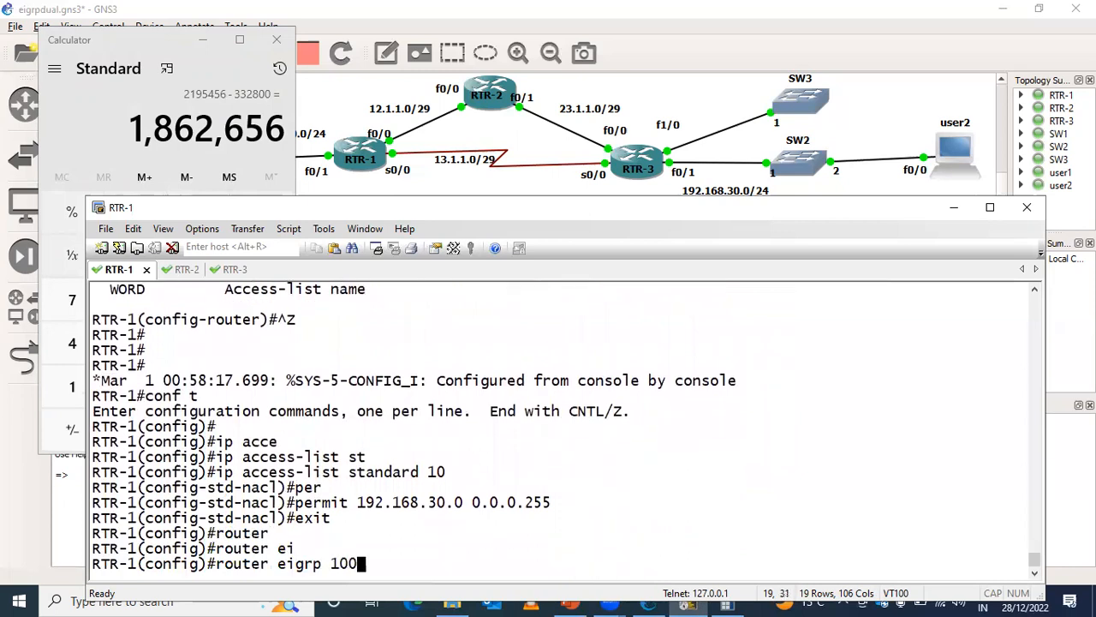
key("Return")
type("off")
key("Tab")
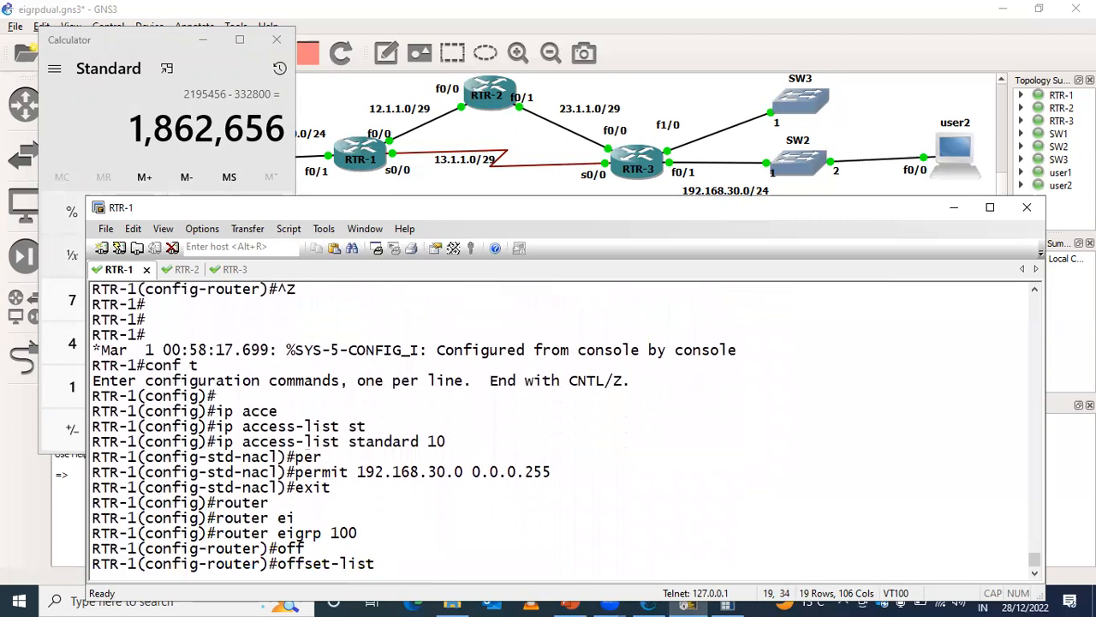
type("10 ?")
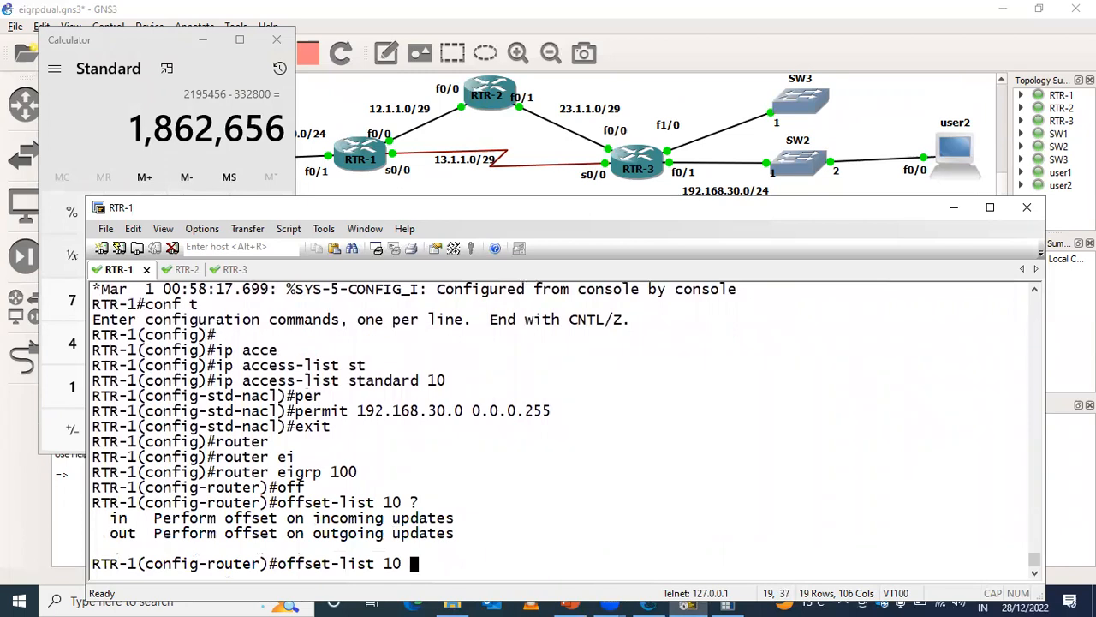
- Review the link bandwidths on both RTR-1 to RTR-3 paths in the GNS3 topology and return to the RTR-1 console
left_click(600, 192)
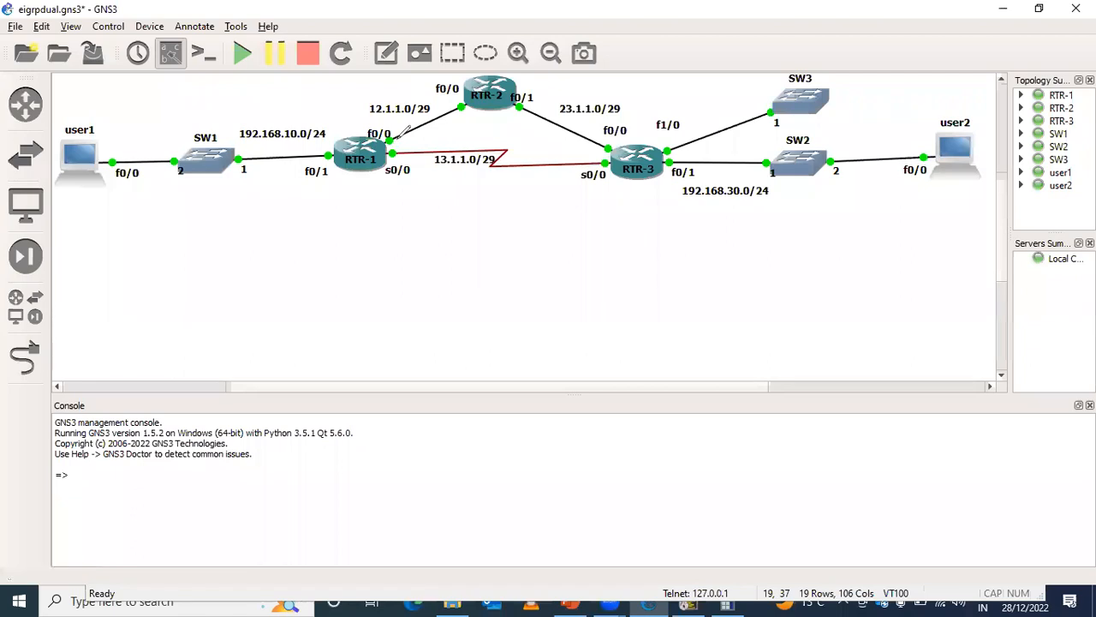
left_click_drag(399, 138, 382, 137)
mouse_move(477, 112)
left_mouse_down()
mouse_move(429, 141)
mouse_move(476, 128)
mouse_move(482, 141)
mouse_move(465, 128)
mouse_move(394, 134)
mouse_move(424, 122)
left_mouse_up()
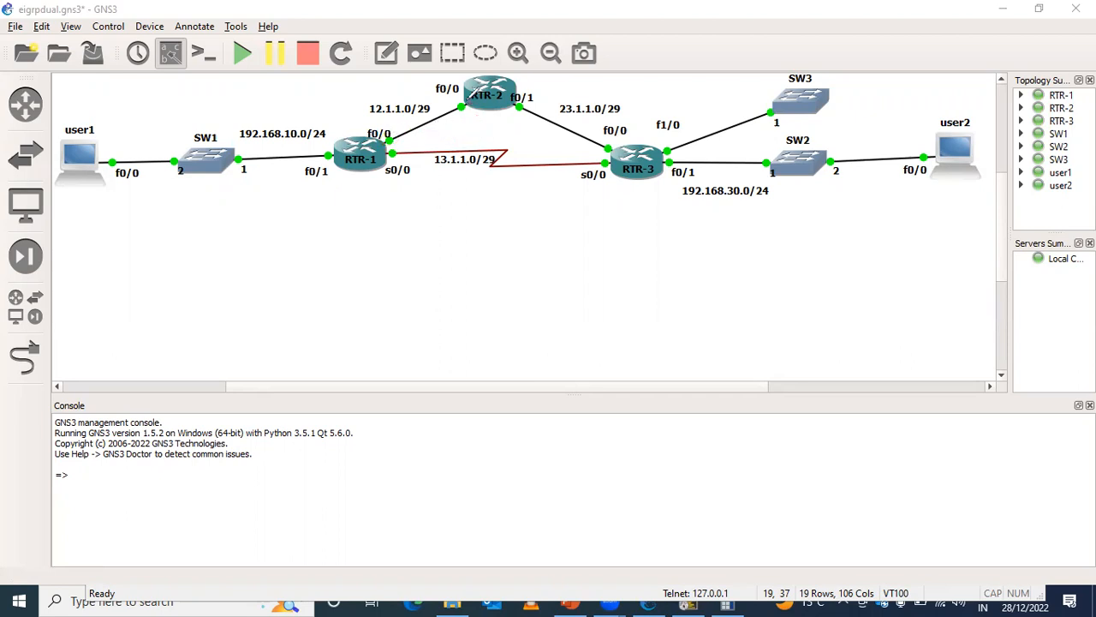
left_click_drag(465, 125, 447, 129)
left_click_drag(479, 128, 499, 120)
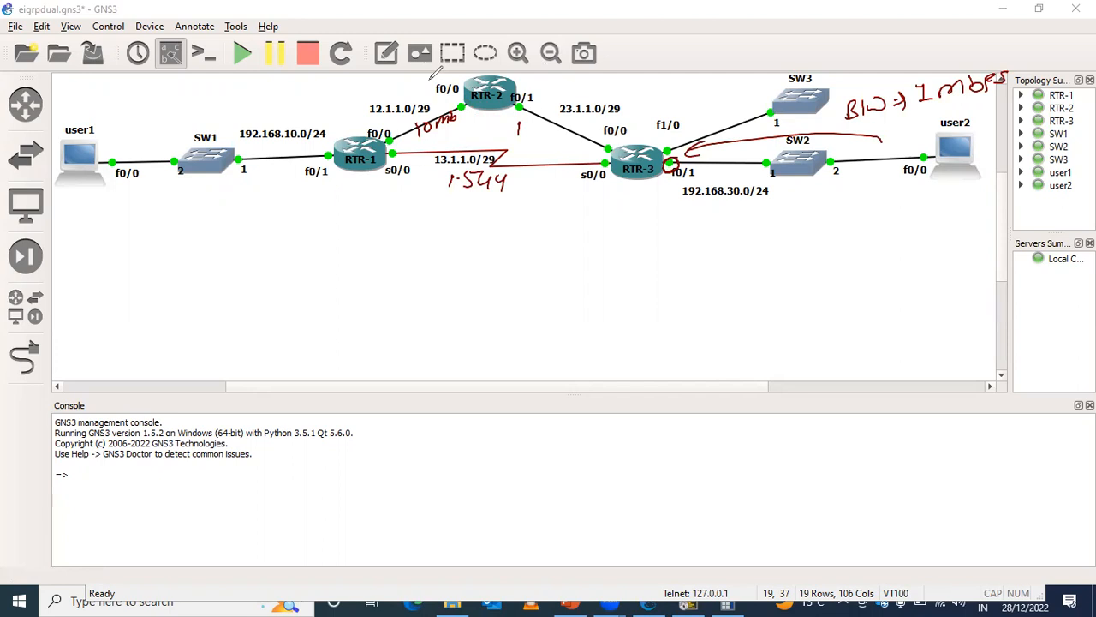
left_click(584, 53)
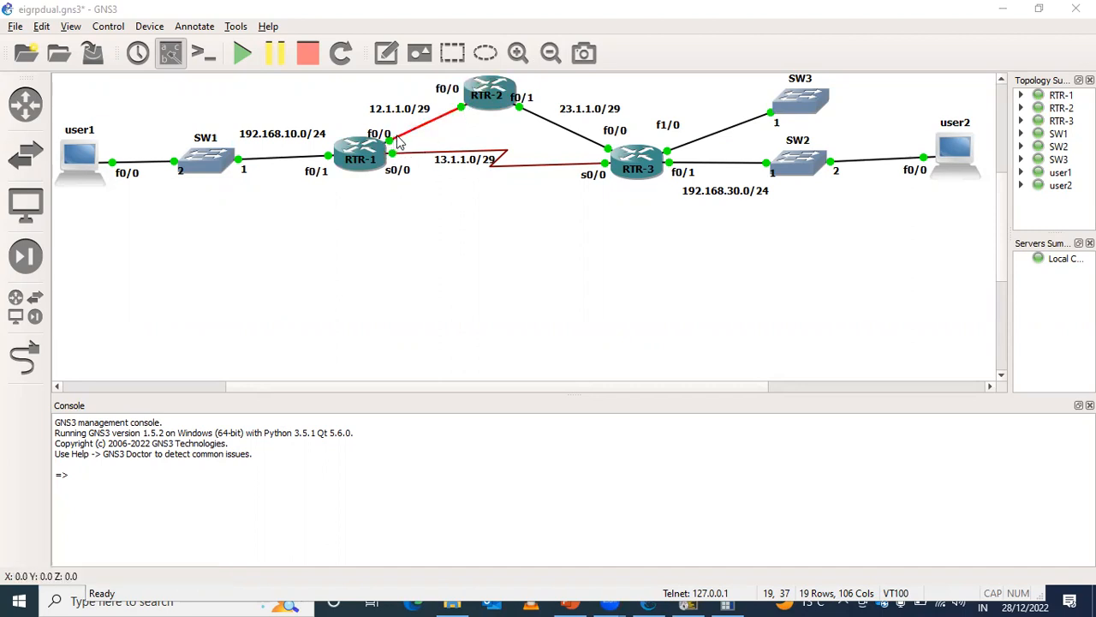
left_click(688, 600)
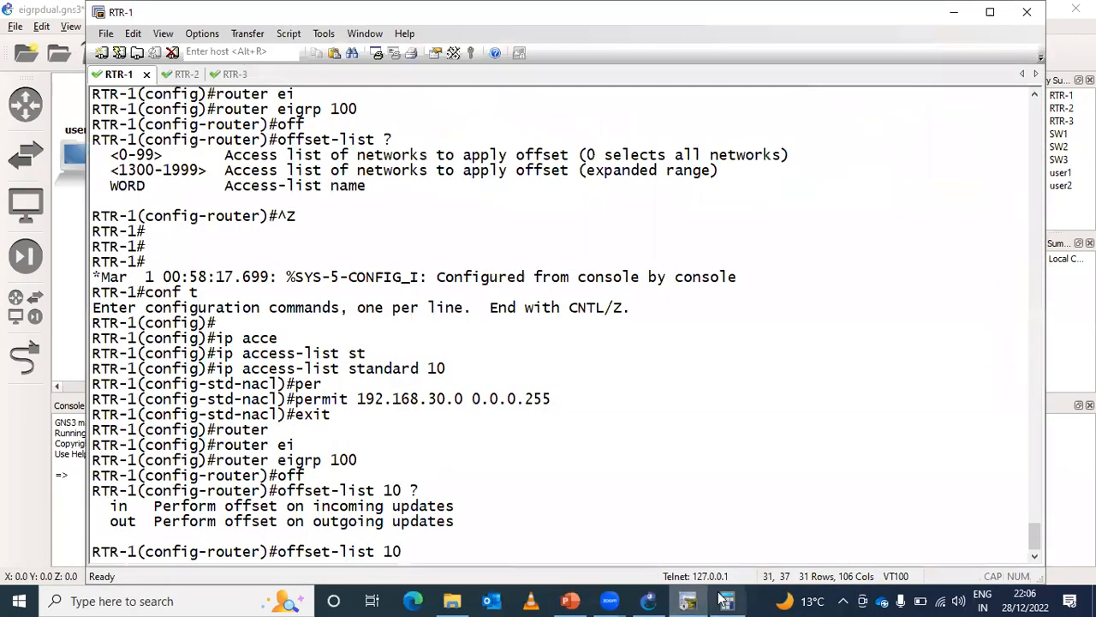
left_click(695, 598)
left_click(655, 598)
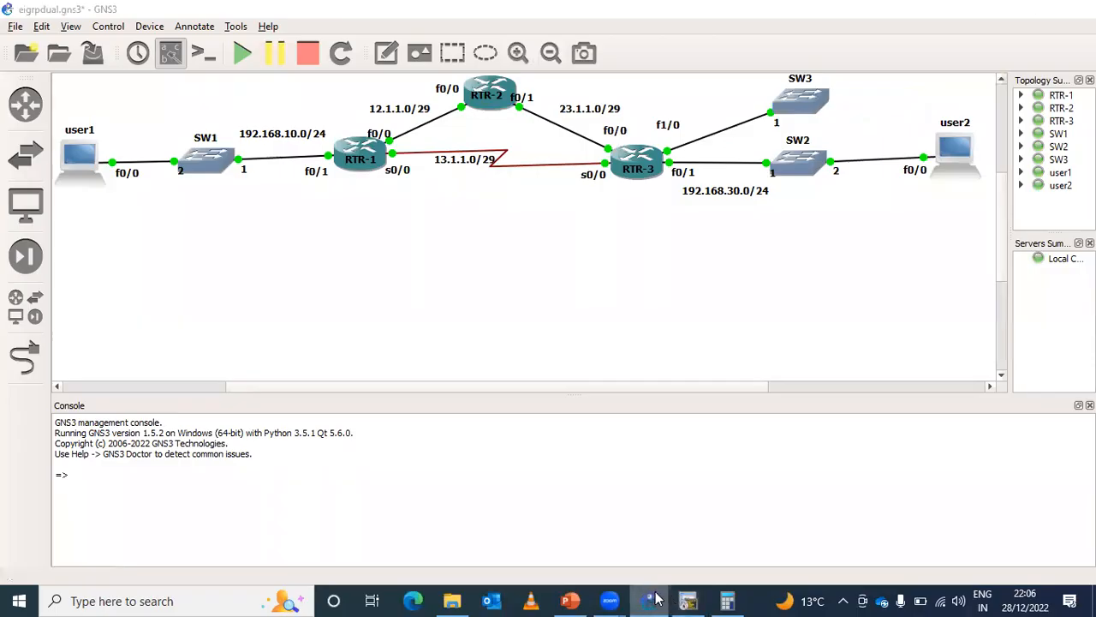
left_click(651, 599)
left_click(688, 600)
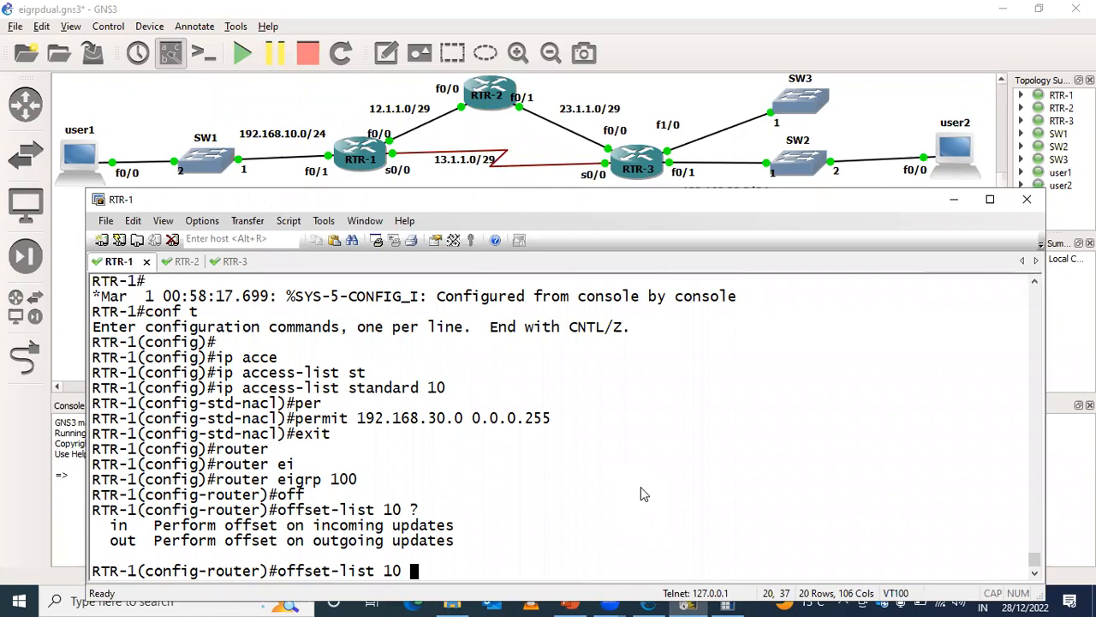
left_click_drag(716, 600, 721, 588)
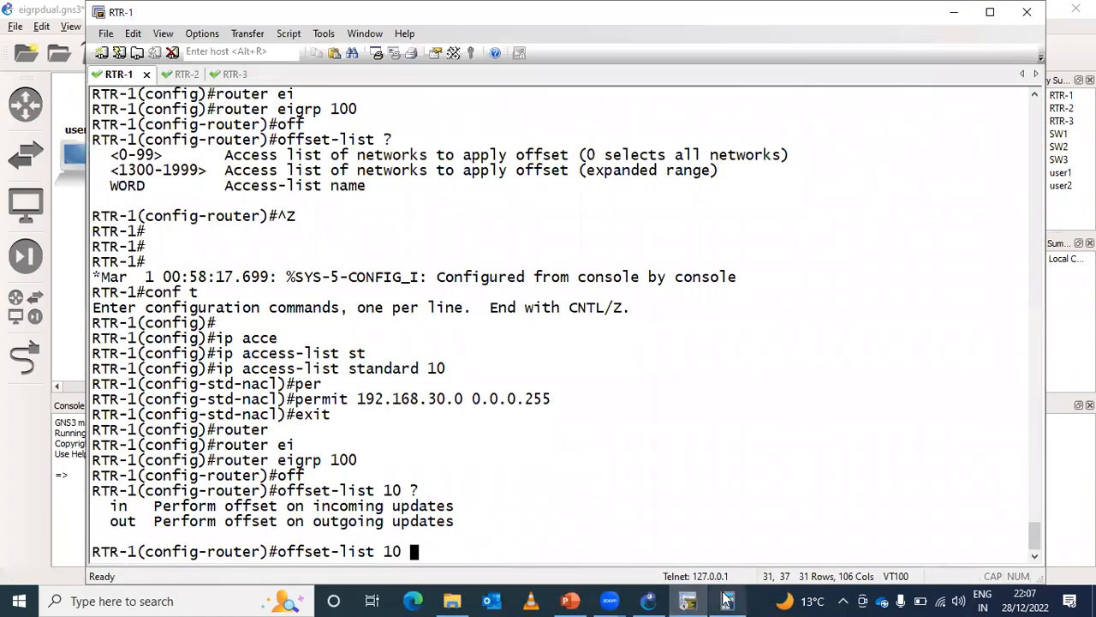
- Copy the metric difference from Calculator, set the access list 10 offset direction to in, check the offset range, and paste the difference
left_click(726, 600)
left_click_drag(136, 122, 281, 128)
key("super+c")
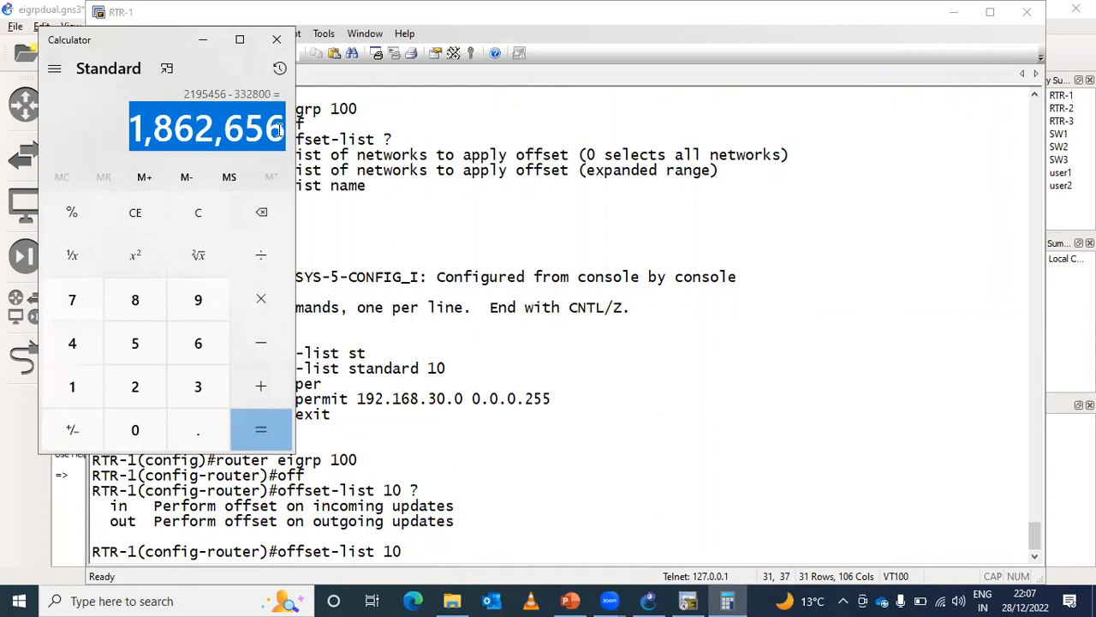
left_click(524, 539)
type("in ")
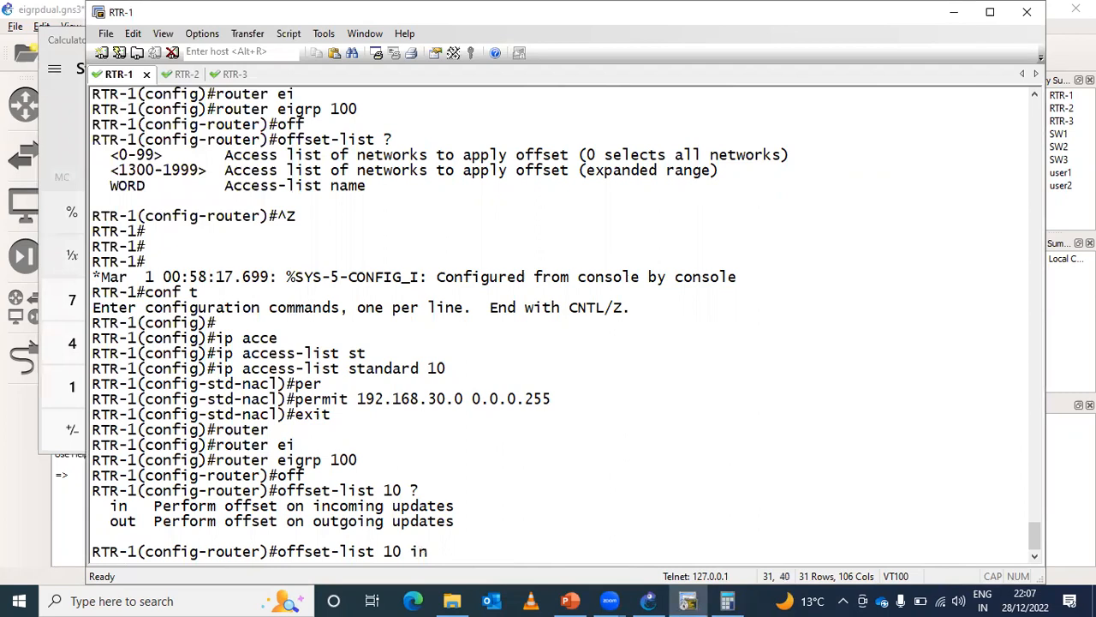
type("?")
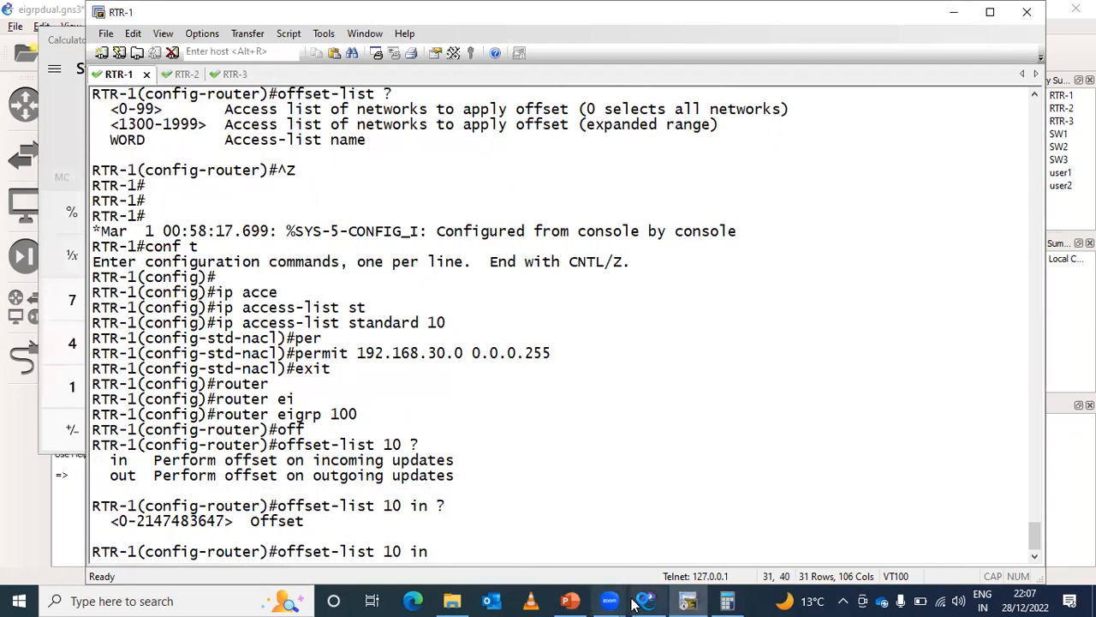
right_click(520, 504)
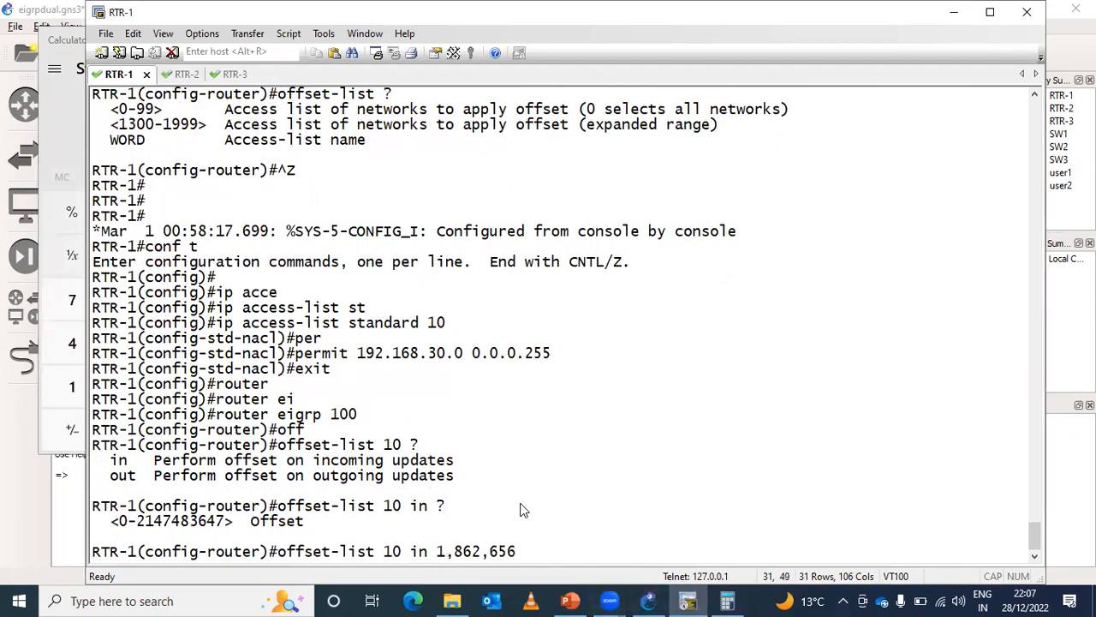
- Remove the commas from the pasted offset so it reads 1862656, and display the command's interface options
key("Left")
key("Left")
key("Left")
key("BackSpace")
key("Left")
key("Left")
key("BackSpace")
key("Right")
key("Right")
key("Right")
key("Right")
key("Right")
key("Right")
type("?")
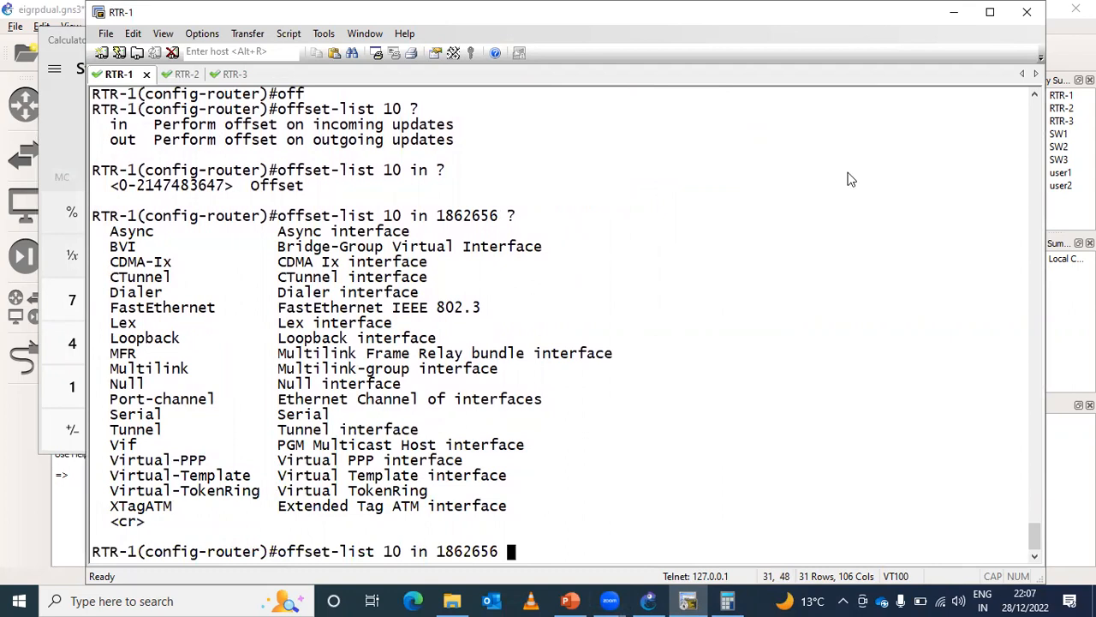
- Complete the incoming offset-list with interface fastEthernet 0/0, apply it, and return RTR-1 to privileged EXEC mode
left_click_drag(842, 17, 851, 179)
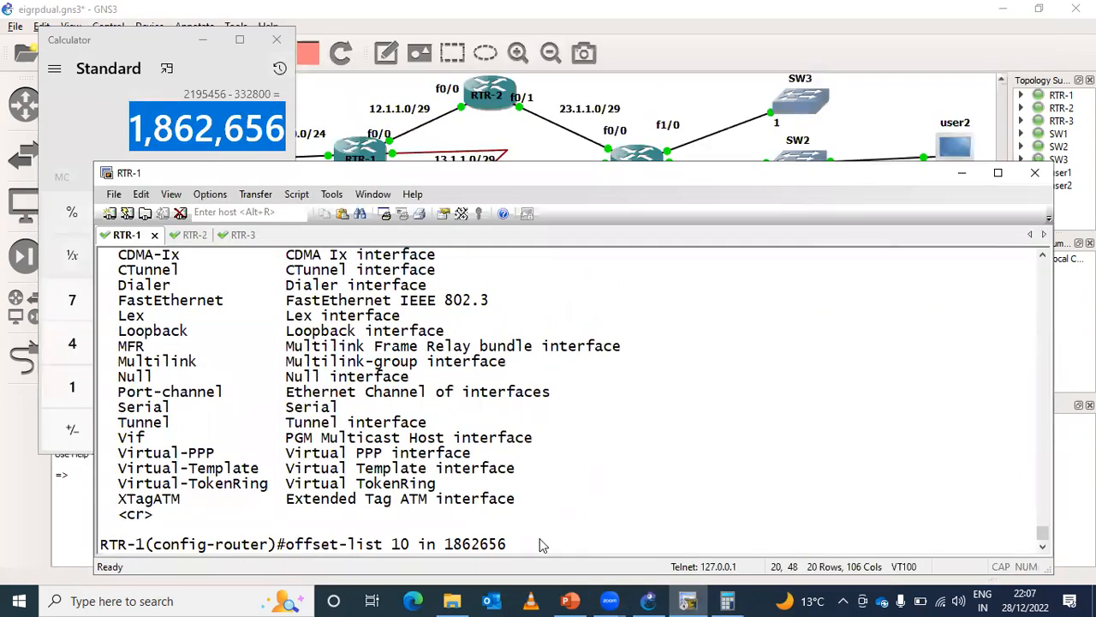
type("fas")
key("Tab")
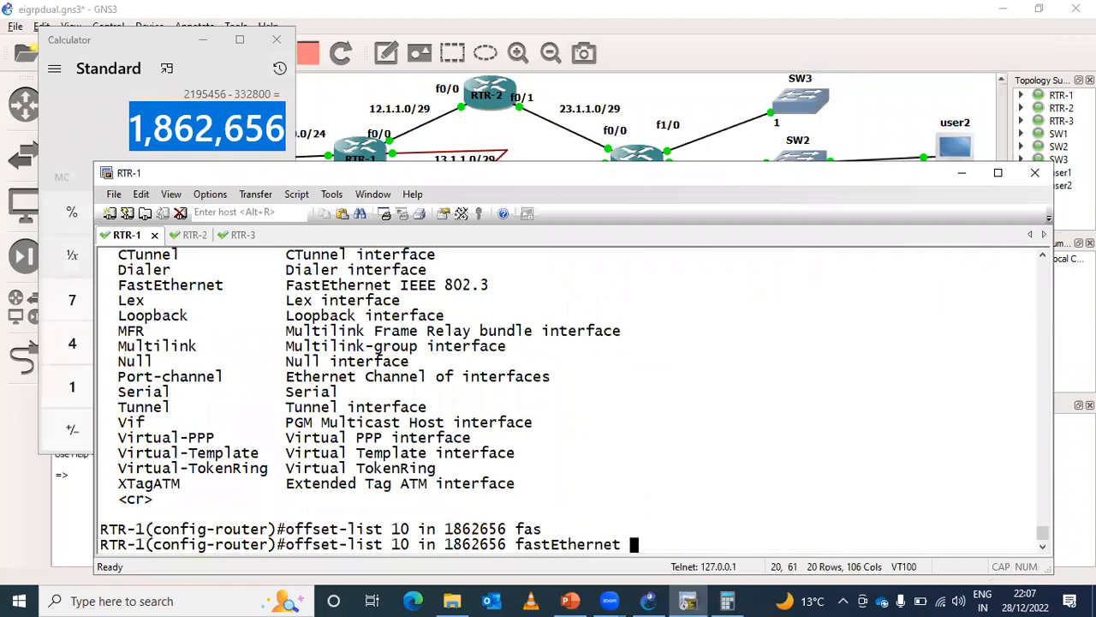
type("0/0 ?")
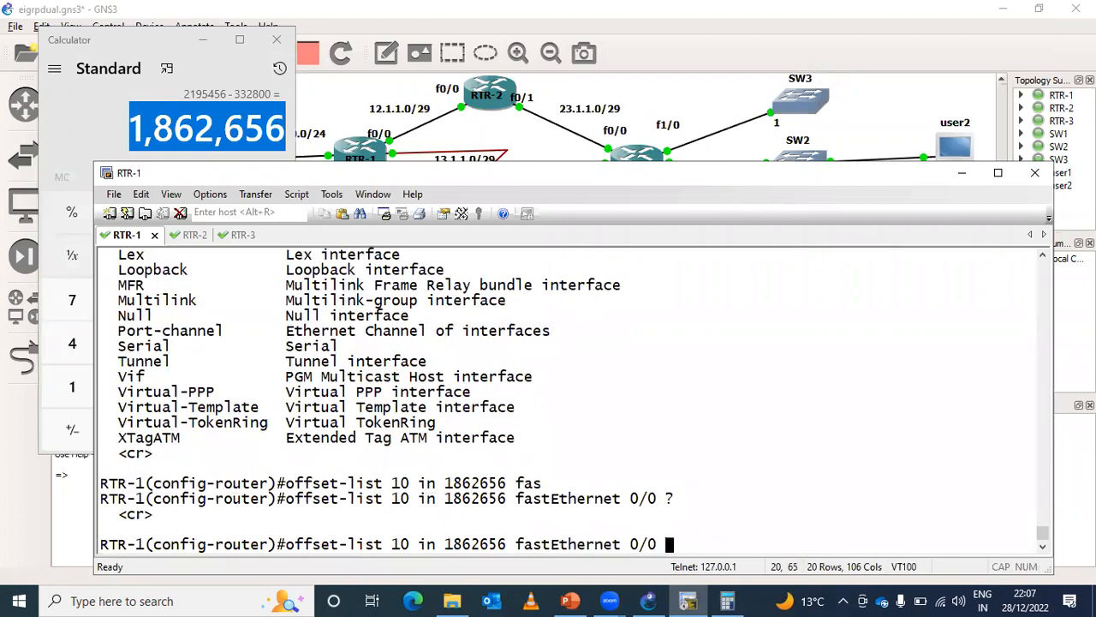
key("Return")
key("ctrl+z")
key("Return")
key("Return")
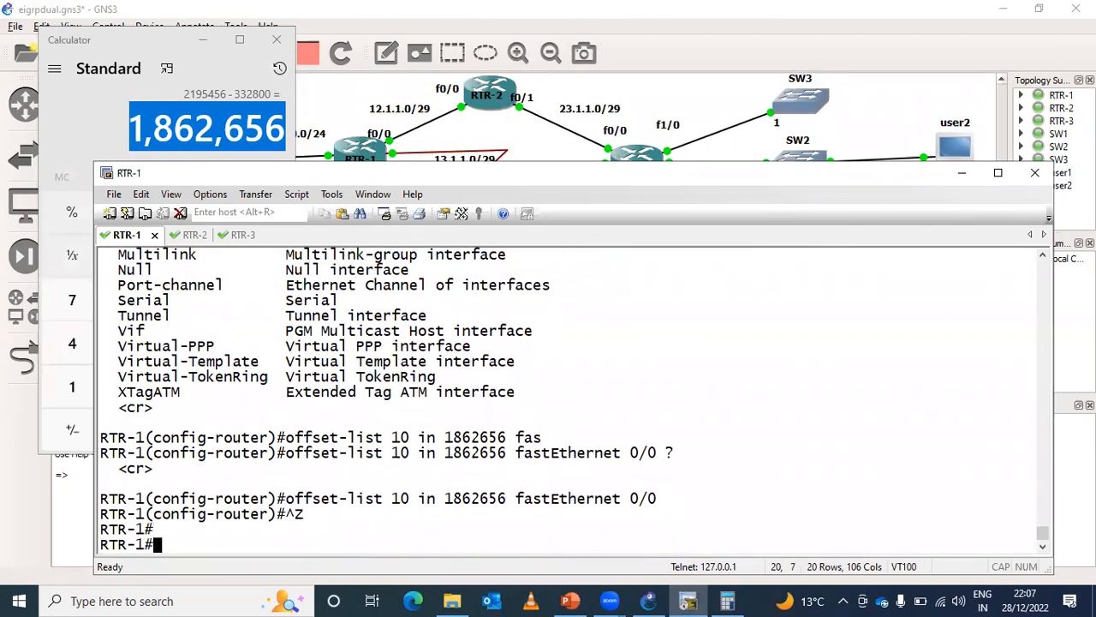
key("Return")
key("Return")
key("Return")
key("Return")
key("Return")
key("Return")
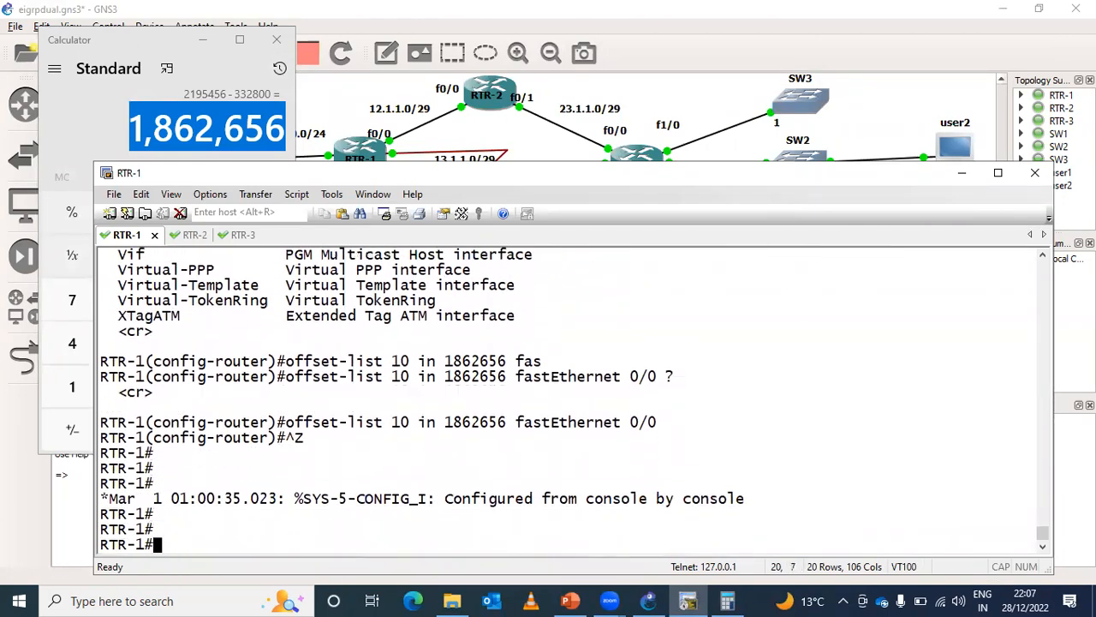
- Run show ip protocols on RTR-1 and check the FastEthernet0/0 offset entry, its added metric, and its access list
type("sh")
key("Tab")
type("ip pro")
key("Tab")
key("Return")
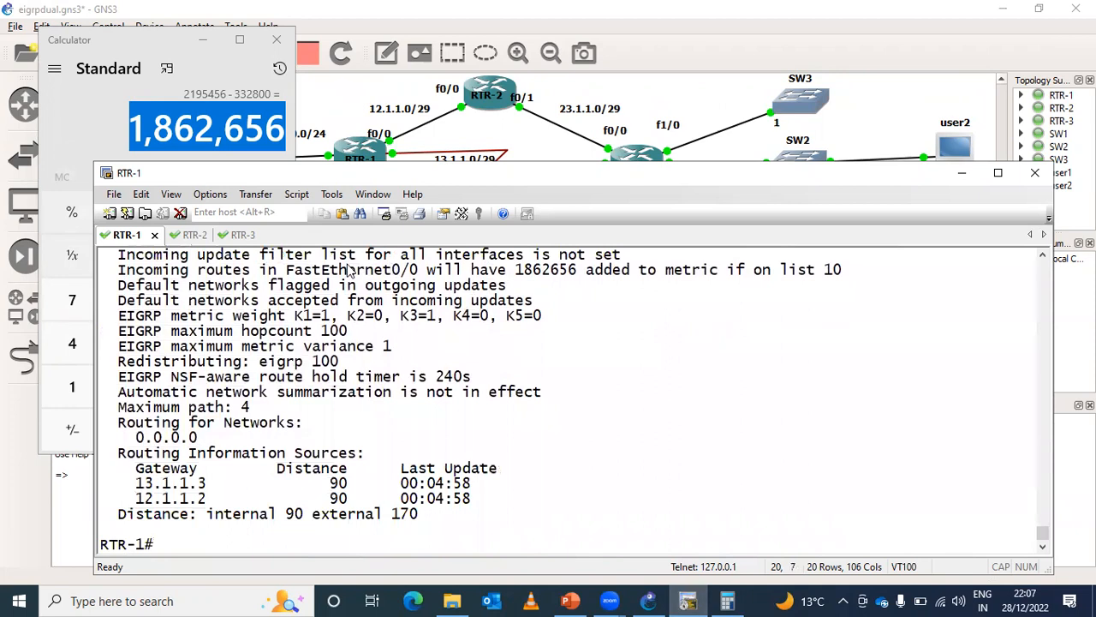
left_click_drag(287, 270, 424, 270)
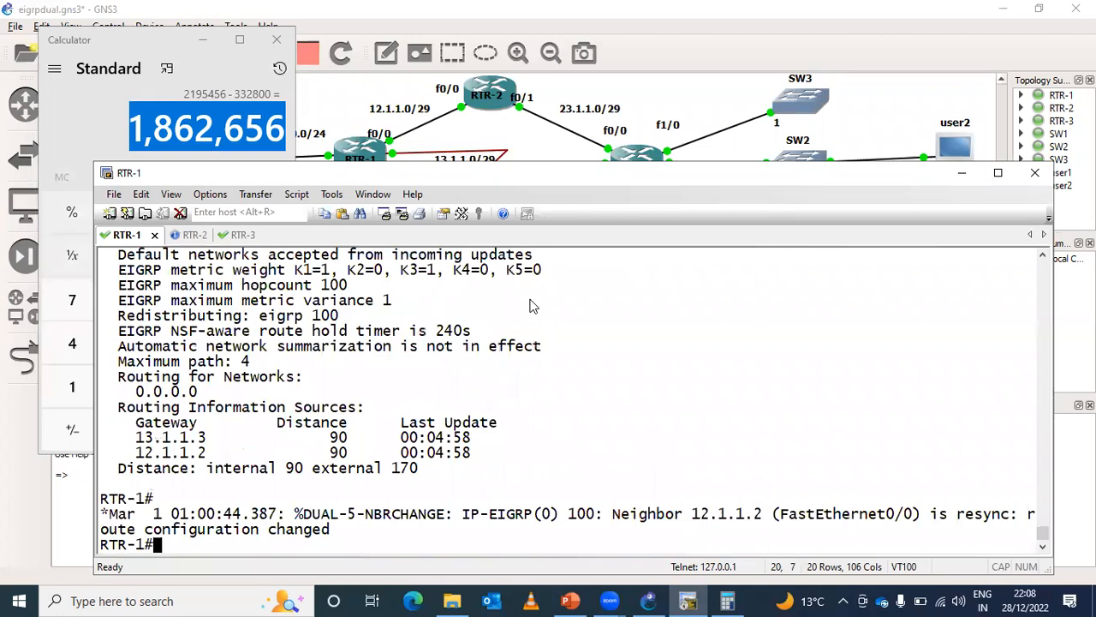
type("show ip protocols")
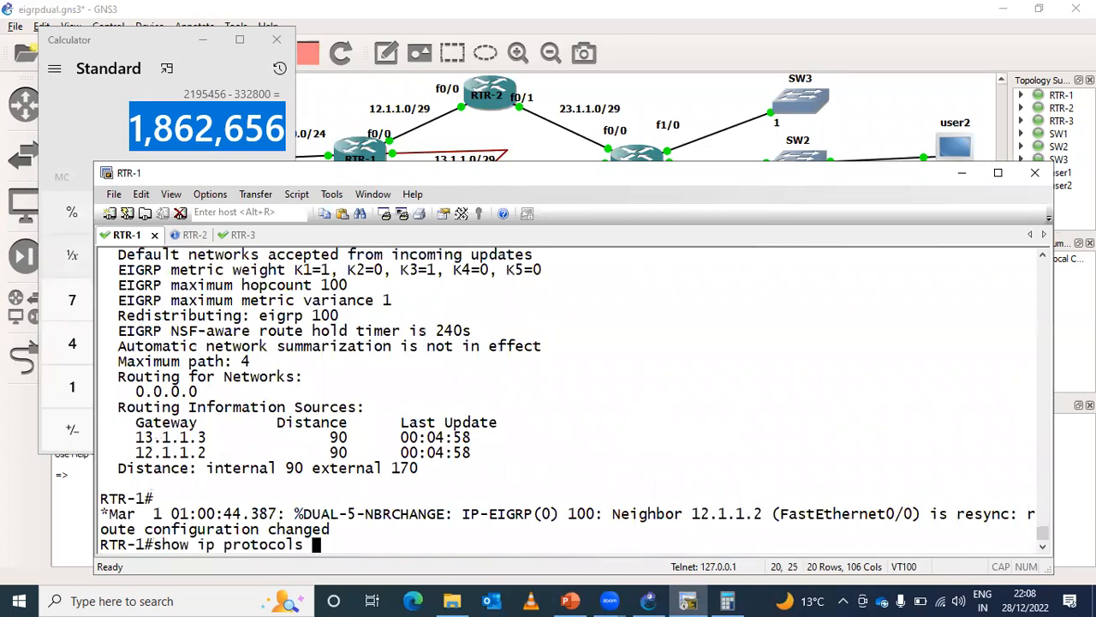
key("Return")
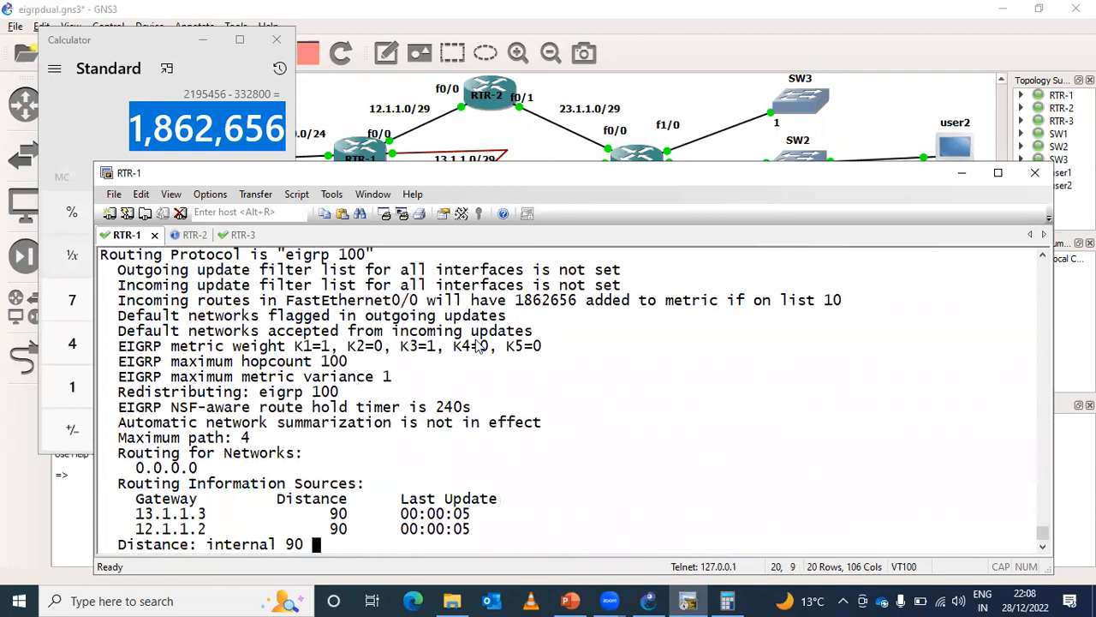
left_click_drag(516, 270, 613, 274)
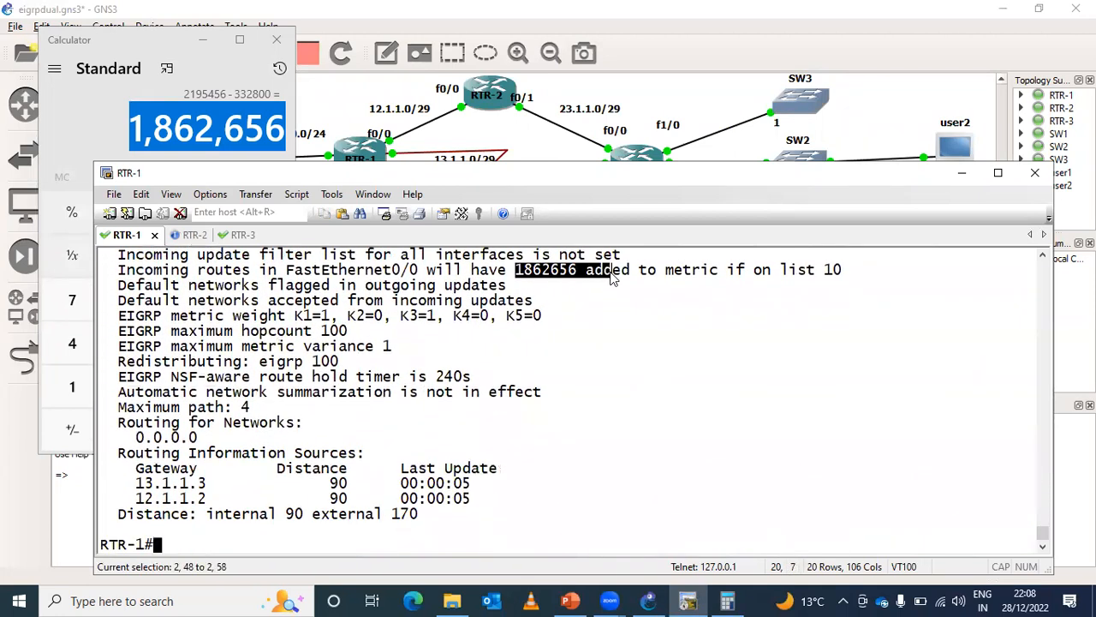
left_click_drag(781, 271, 843, 273)
key("Return")
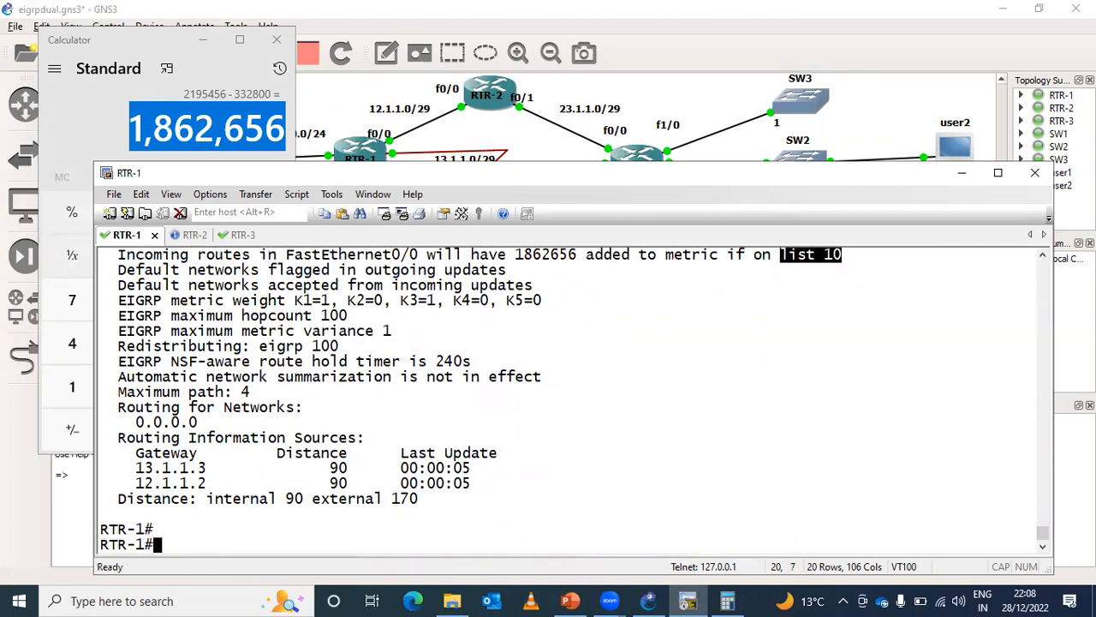
- Run show ip access-lists on RTR-1 to check the entry in access list 10
key("ctrl+z")
key("Return")
type("sh")
key("Tab")
type("ip acc")
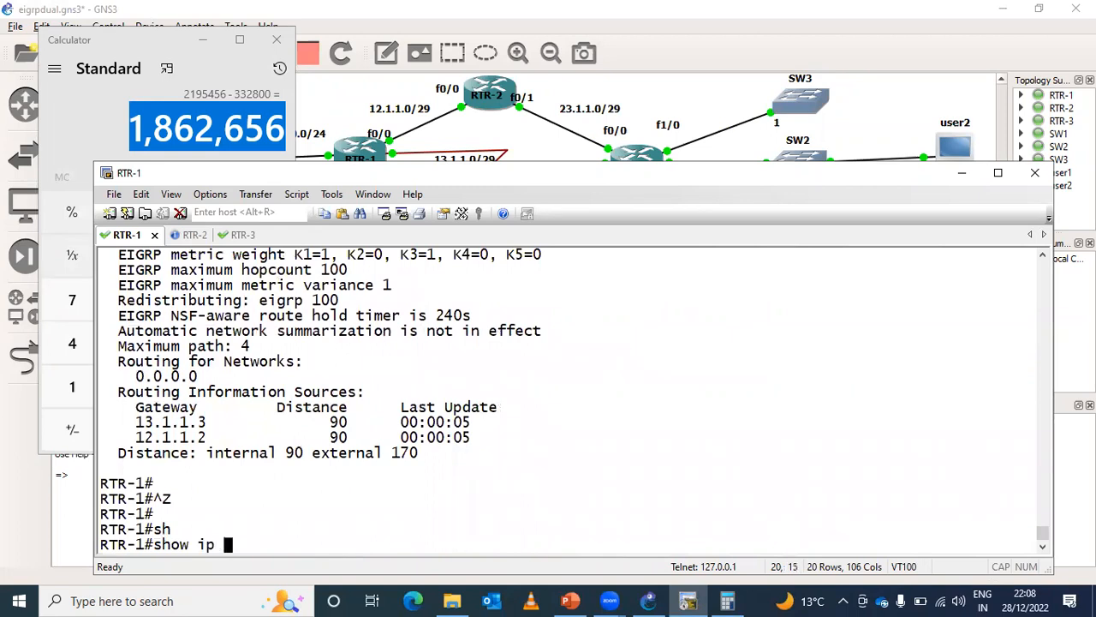
key("Tab")
type("e4")
key("Tab")
key("BackSpace")
type("s")
key("Tab")
key("Return")
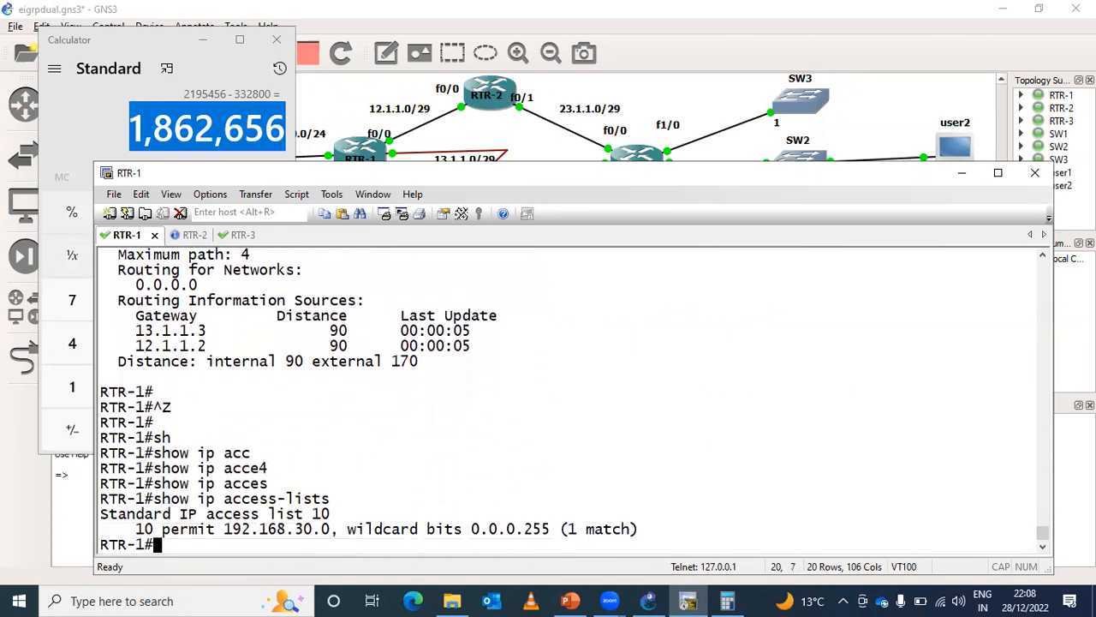
- Run show ip eigrp topology 192.168.30.0 and compare the composite metrics through Serial0/0 and FastEthernet0/0
key("Return")
key("Return")
type("sh")
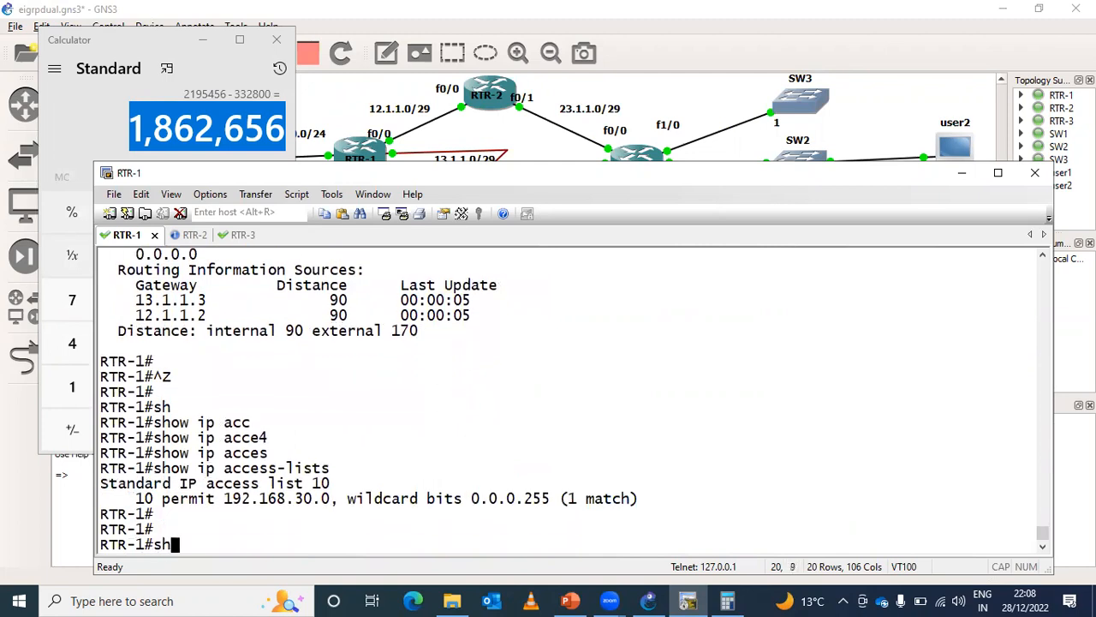
key("Tab")
type("ip ei")
key("Tab")
type("to")
key("Tab")
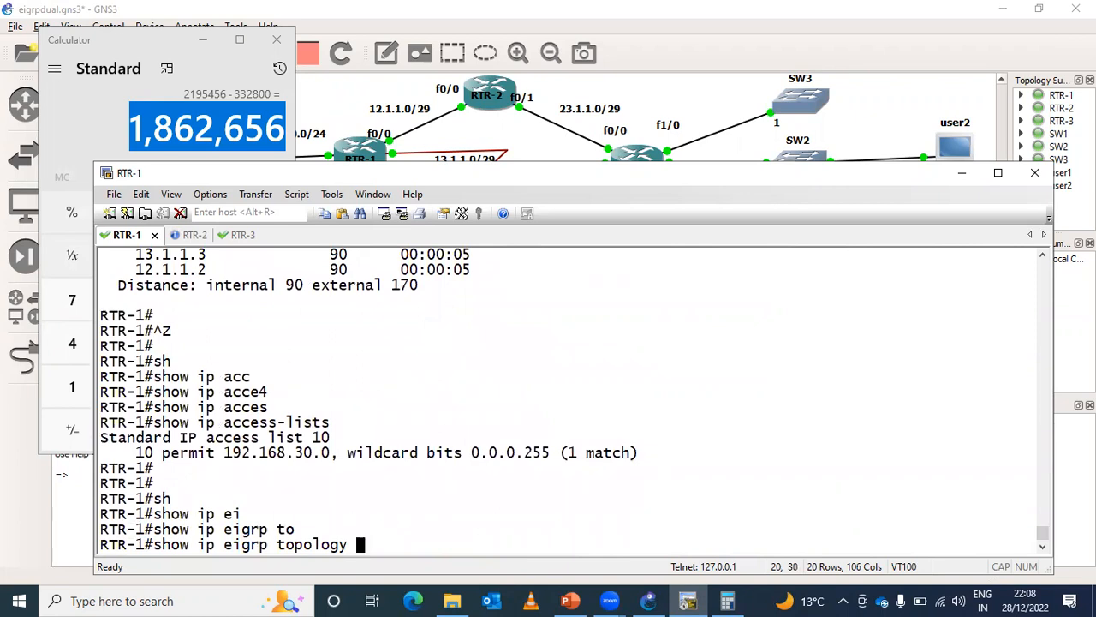
type("192.168.30.0")
key("Return")
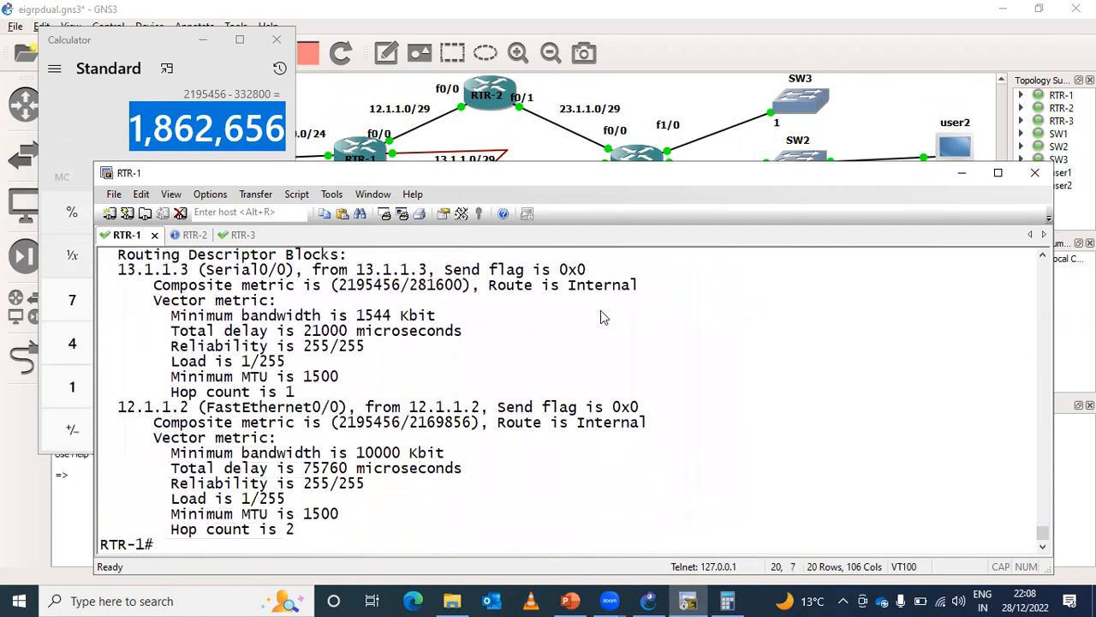
left_click(334, 285)
left_click_drag(356, 291, 399, 290)
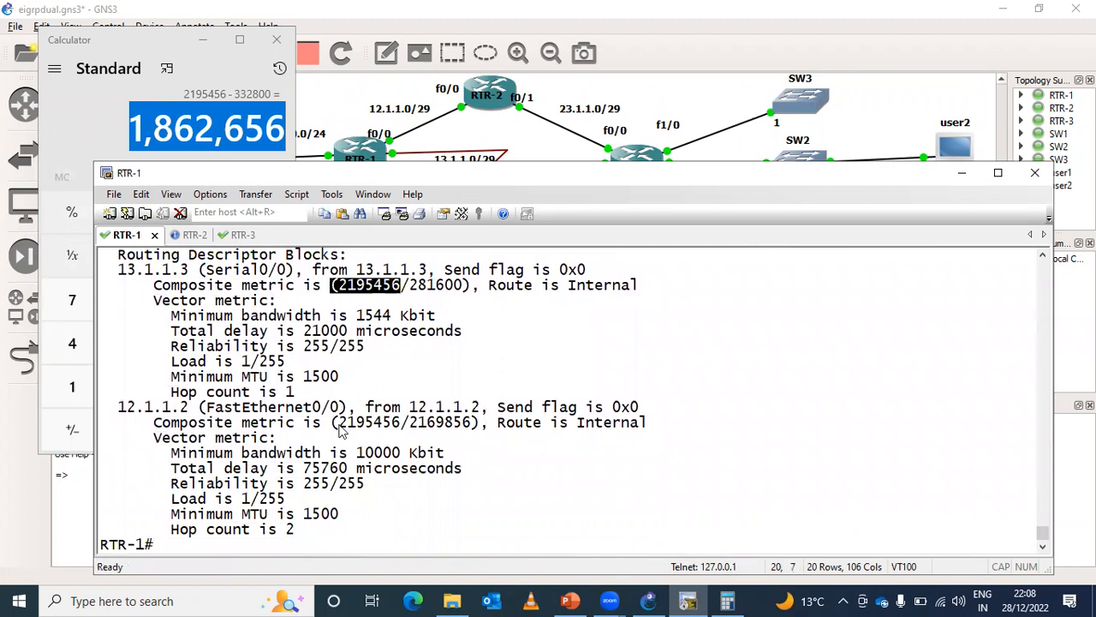
left_click_drag(339, 421, 396, 432)
- Run show ip route on RTR-1 and examine the EIGRP routes to 192.168.30.0/24 and 192.168.31.0/24
type("sh")
key("Tab")
type("ip rou")
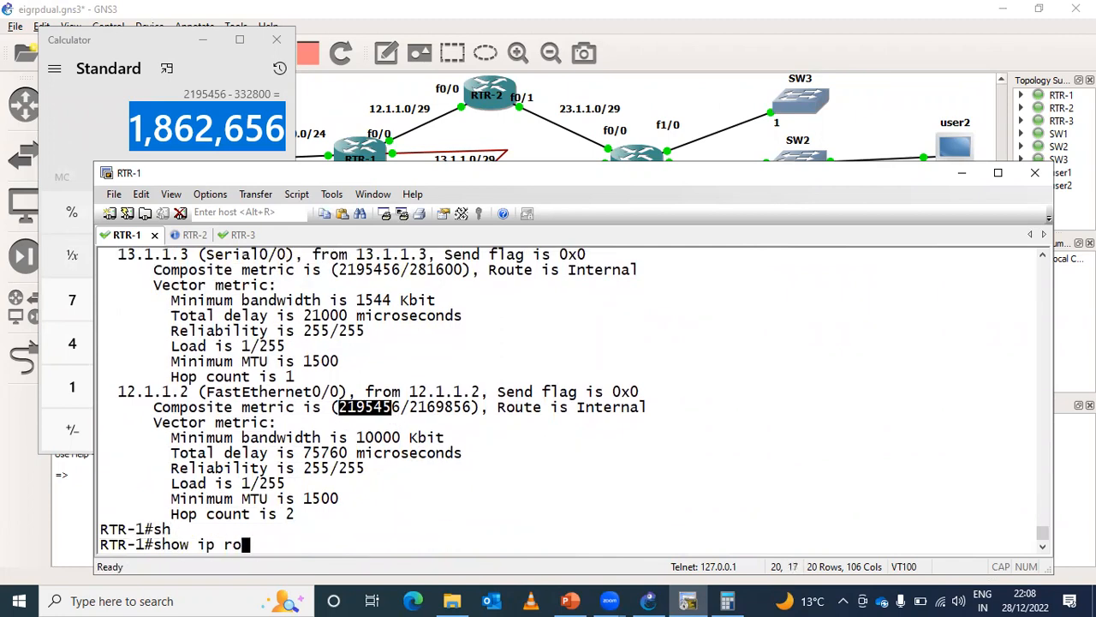
key("Tab")
key("Return")
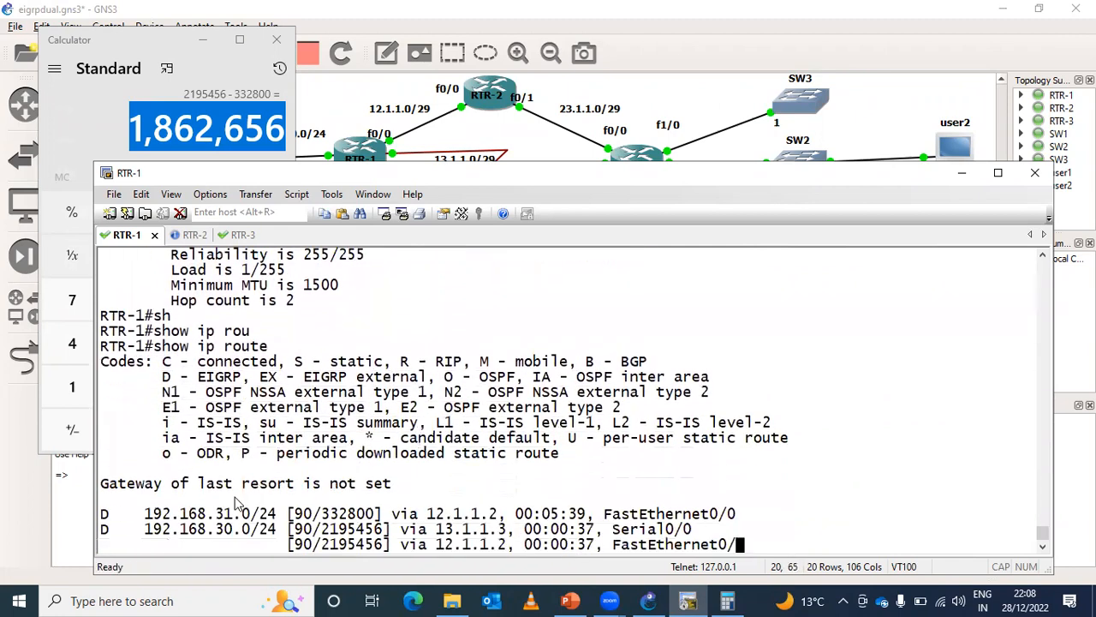
left_click_drag(144, 407, 751, 423)
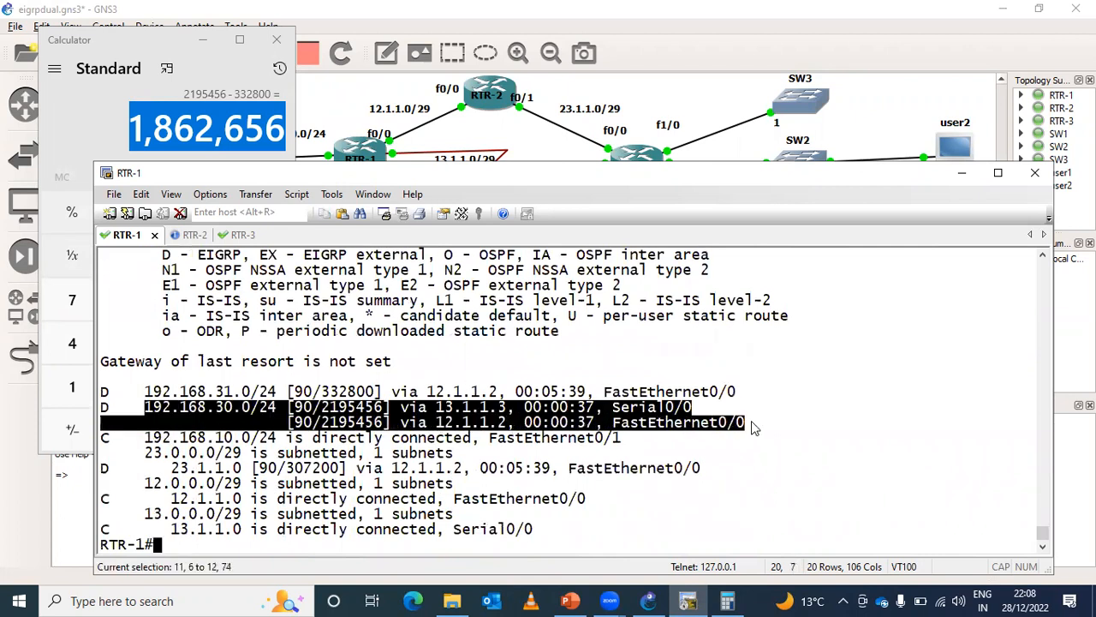
left_click_drag(144, 391, 741, 399)
key("Return")
key("ctrl+z")
key("Return")
key("Return")
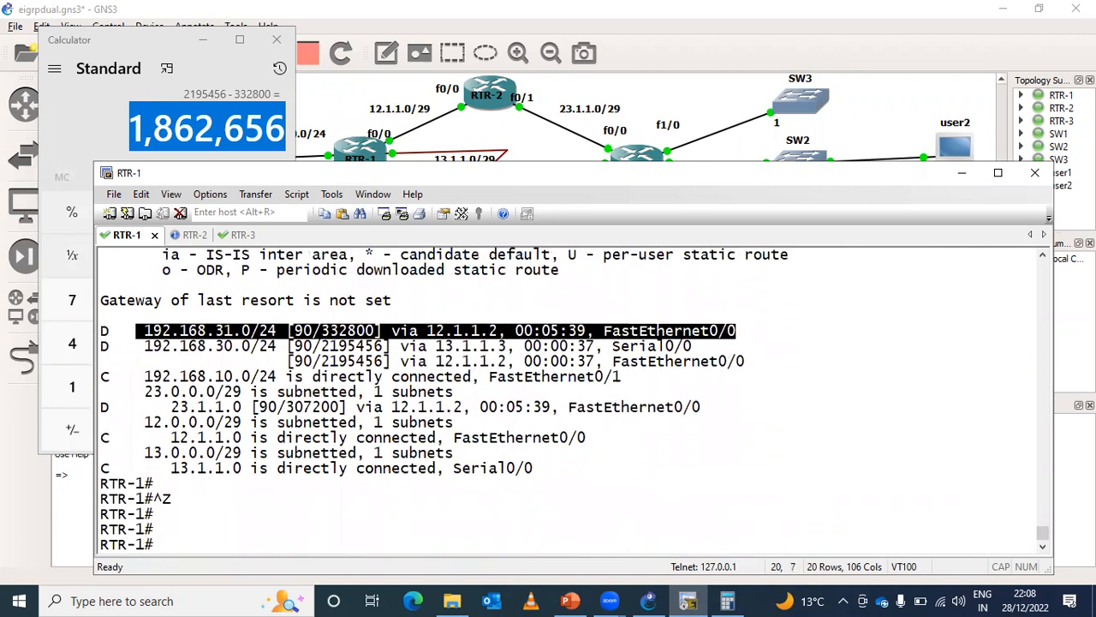
- Run show interfaces FastEthernet 0/0 on RTR-1 and check the interface's bandwidth and delay
type("sh")
key("Tab")
type("inter")
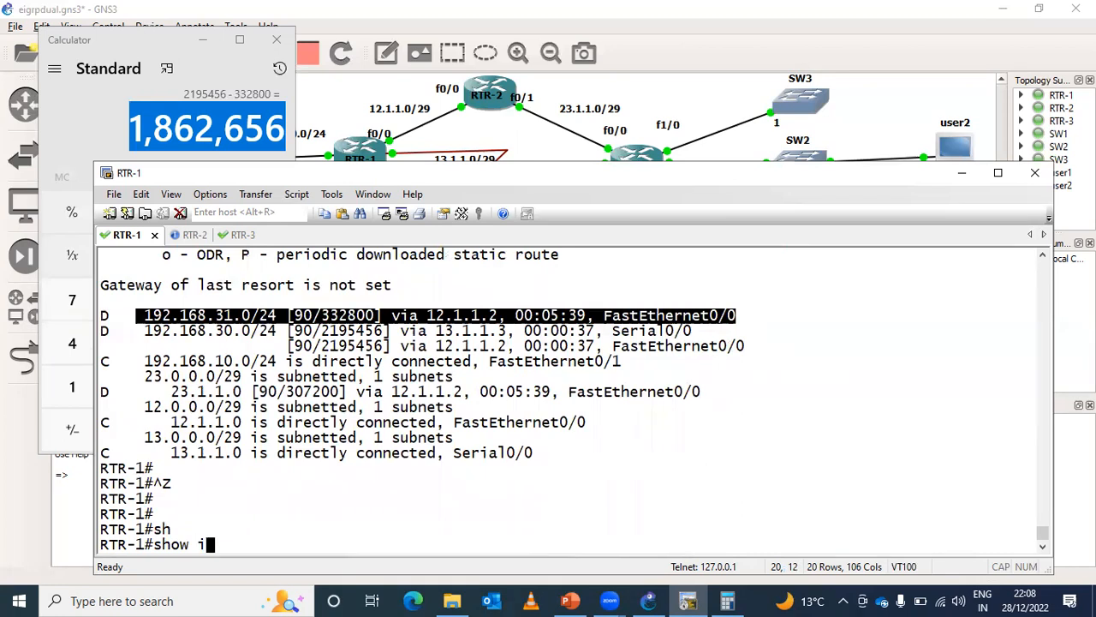
key("Tab")
type("fa")
key("Tab")
type("0/0")
key("Return")
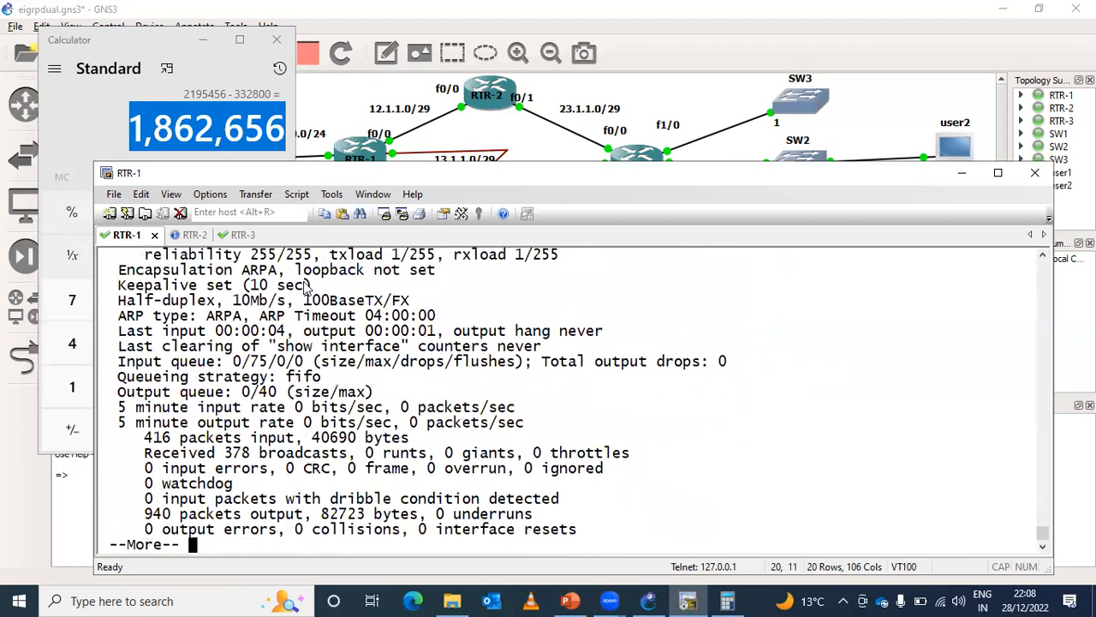
left_click(1041, 256)
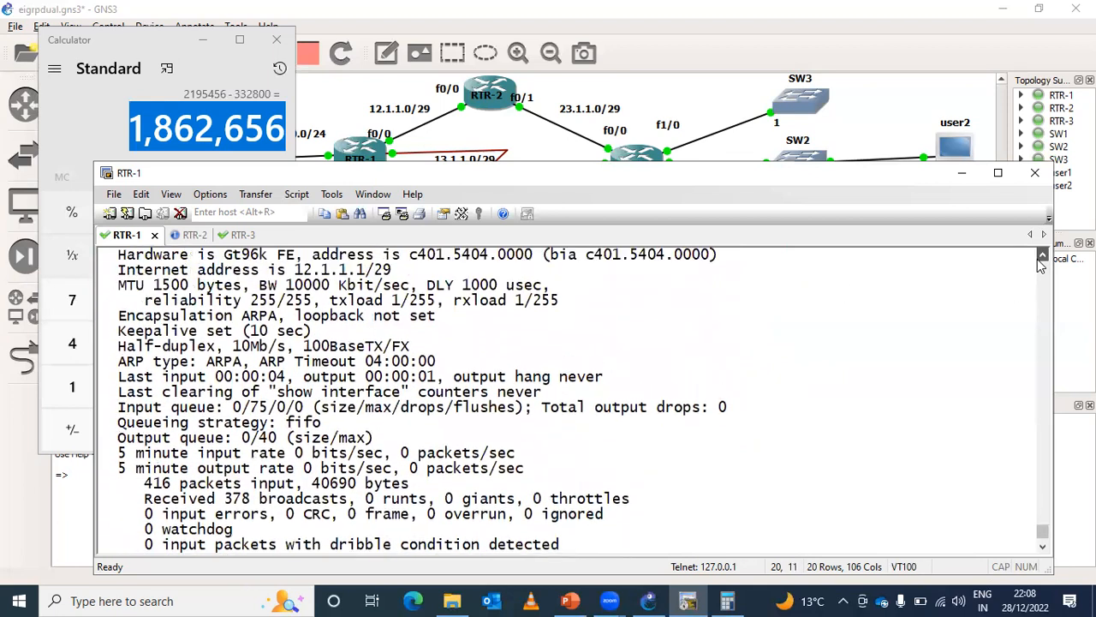
left_click_drag(260, 286, 355, 286)
left_click_drag(427, 285, 499, 287)
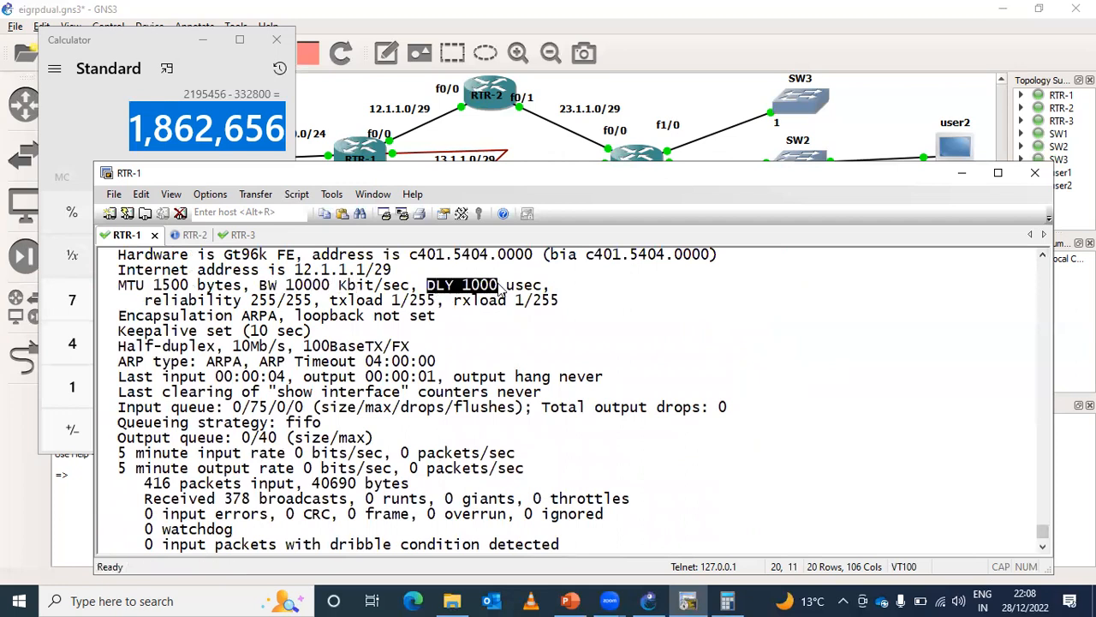
key("Return")
key("ctrl+z")
key("Return")
- Run show ip eigrp topology 192.168.30.0 on RTR-1 and check the total delay and composite metric of the FastEthernet0/0 path
key("Up")
key("Up")
key("Up")
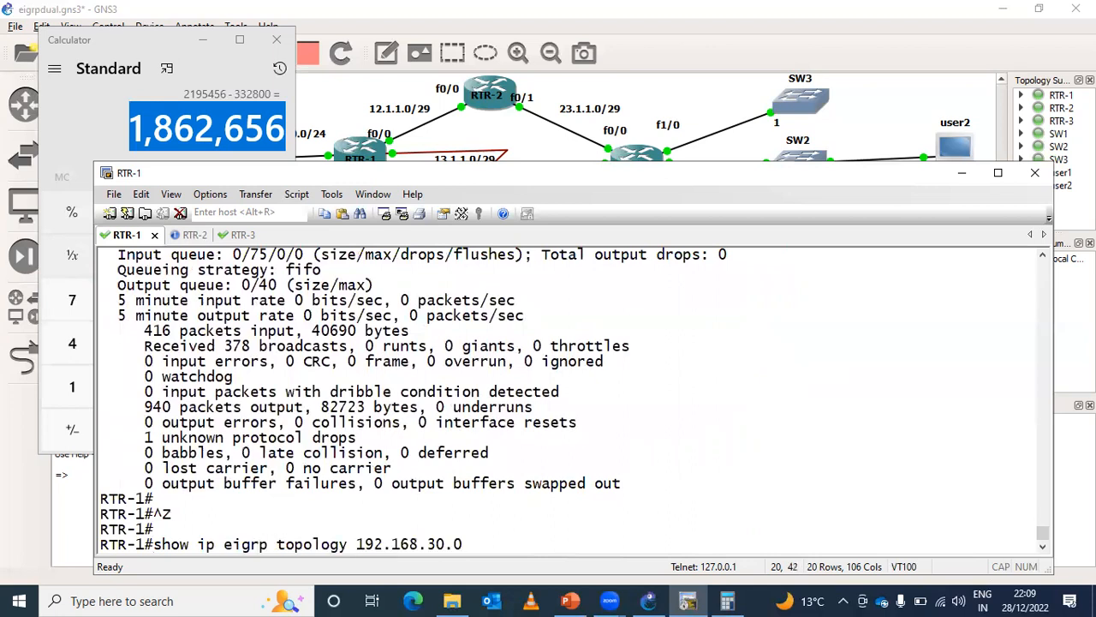
key("Return")
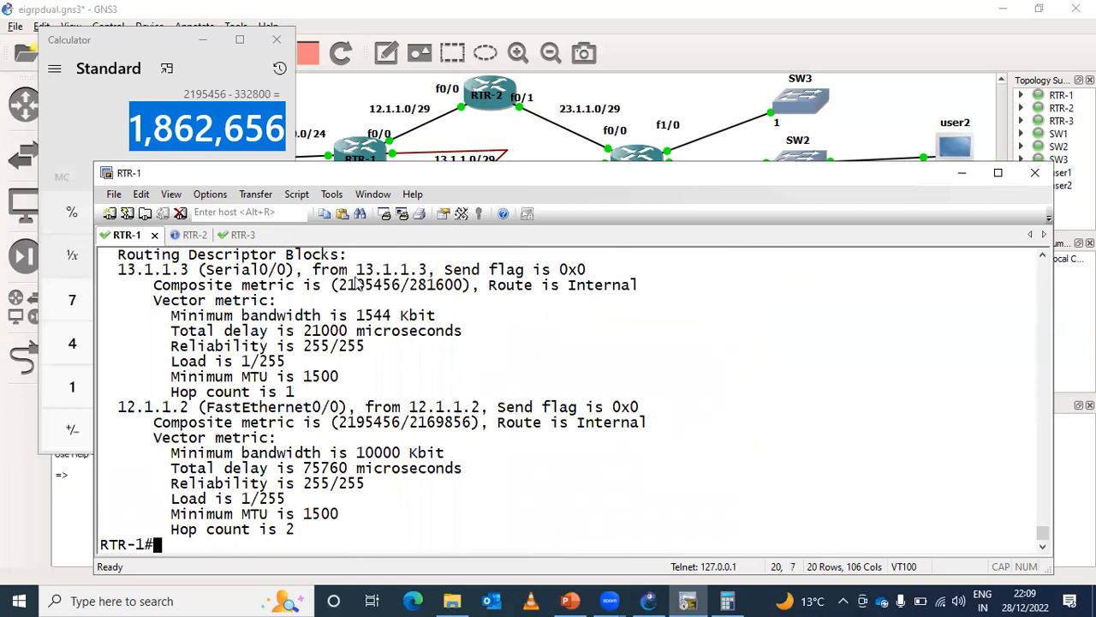
left_click_drag(304, 469, 361, 475)
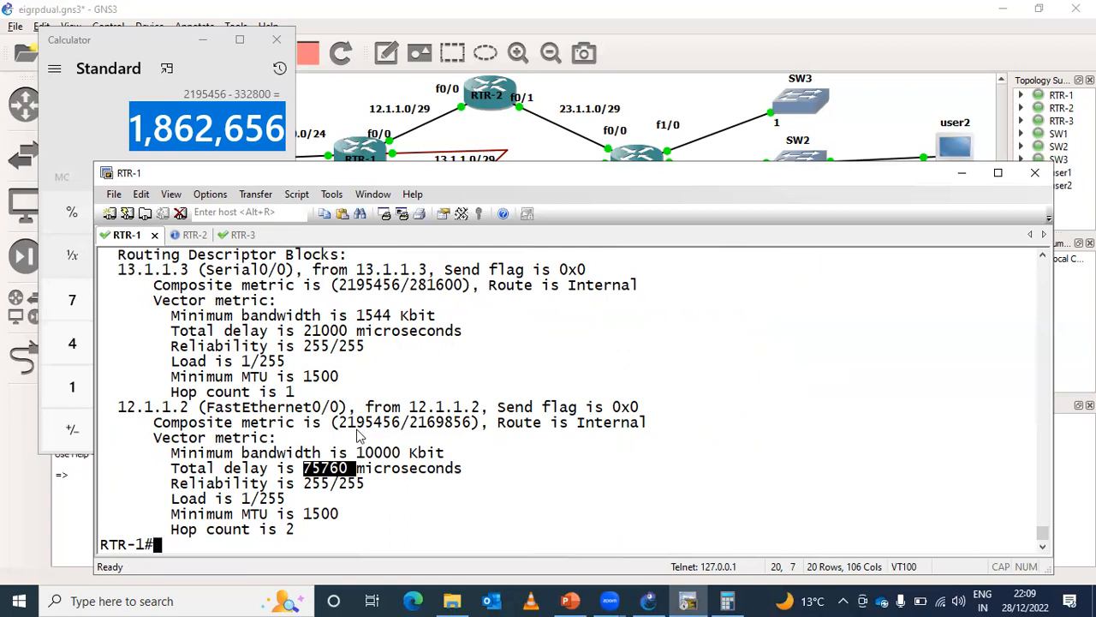
left_click_drag(343, 428, 398, 434)
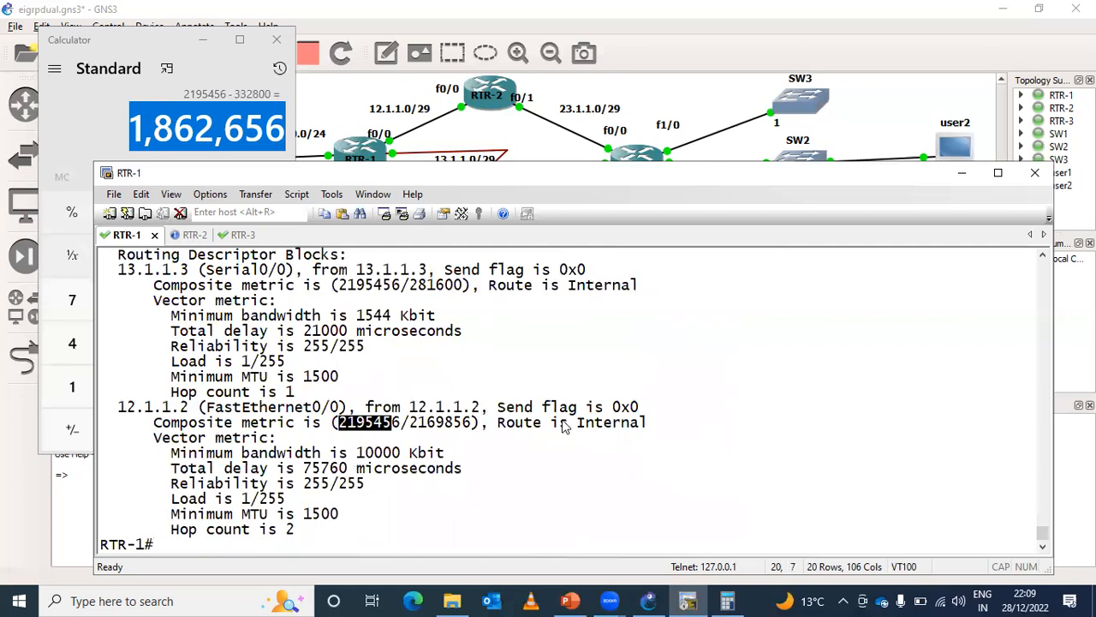
key("Return")
- Under router eigrp 100 on RTR-1, configure offset-list 10 in 1862756 fastEthernet 0/0 and return to privileged mode
key("Return")
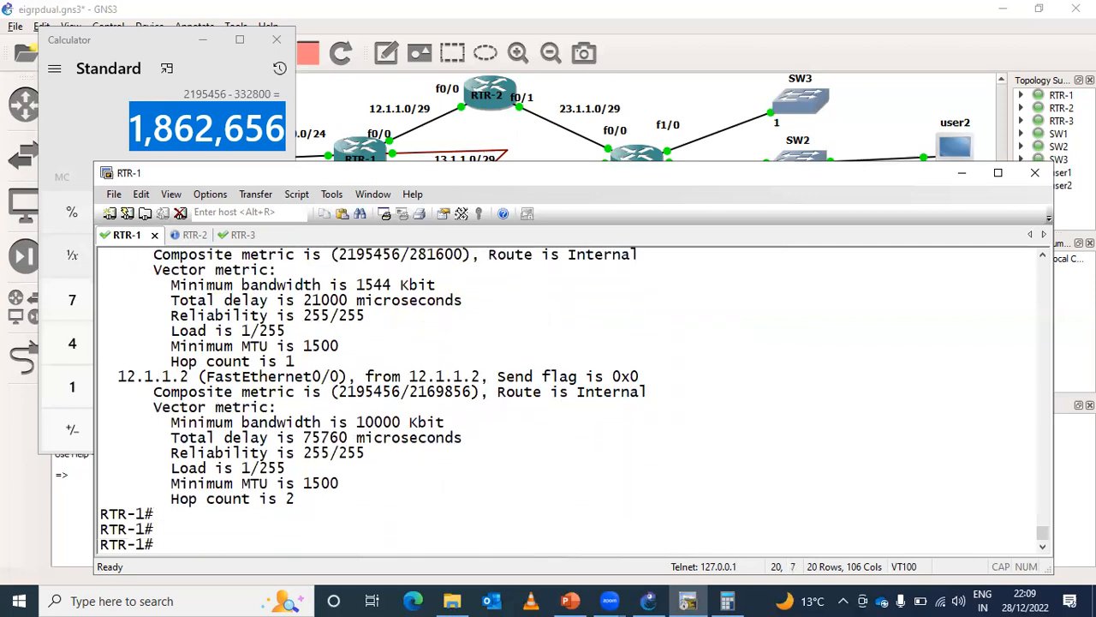
key("Up")
key("Up")
key("Down")
key("ctrl+u")
type("conf")
key("Return")
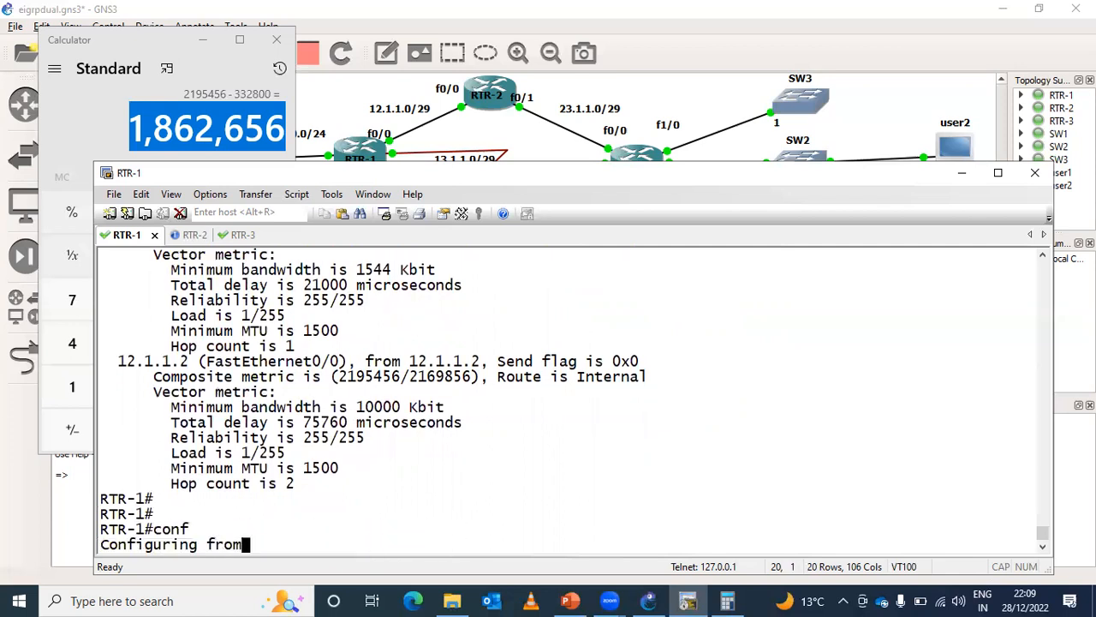
key("Return")
type("router eigrp 100")
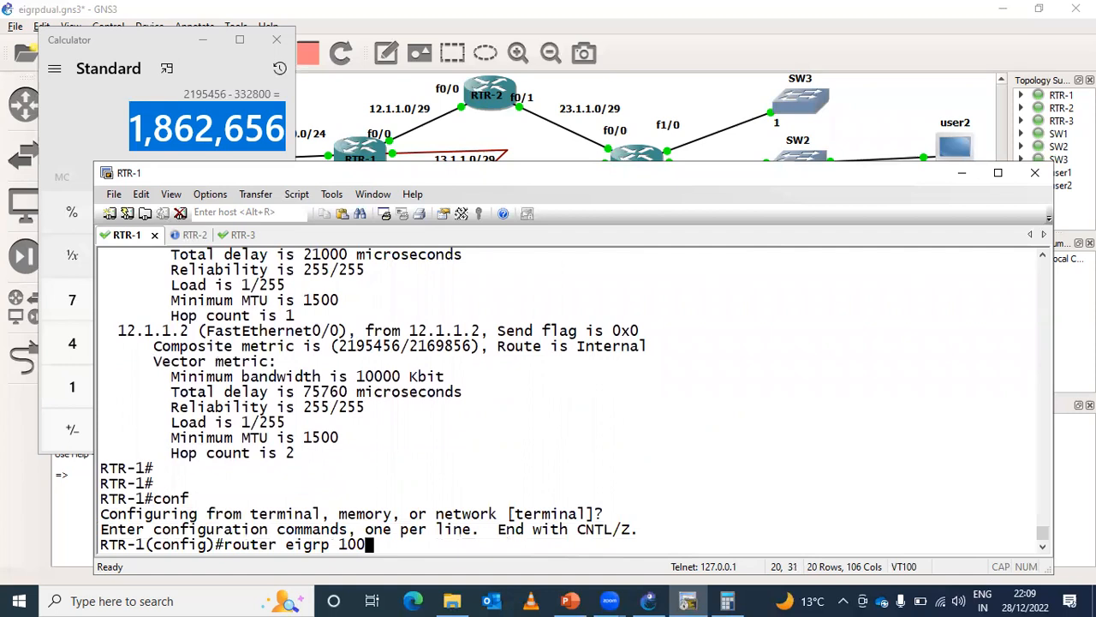
key("Return")
key("Up")
key("Up")
key("Left")
key("Left")
key("Left")
key("Left")
key("Left")
key("Left")
key("Left")
key("Left")
key("Left")
key("Left")
key("Left")
key("Left")
key("Left")
key("Left")
key("Left")
key("Left")
key("Left")
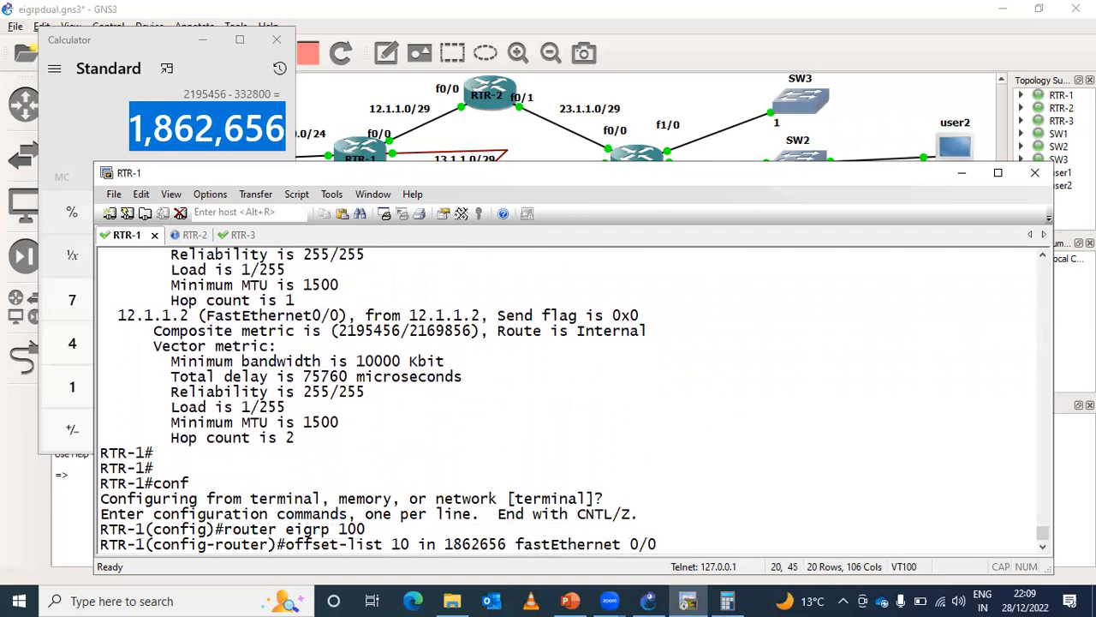
key("BackSpace")
type("7")
key("Return")
key("ctrl+z")
key("Return")
- Run show running-config | section router eigrp on RTR-1 to check the configured offset-list
type("sh")
key("Tab")
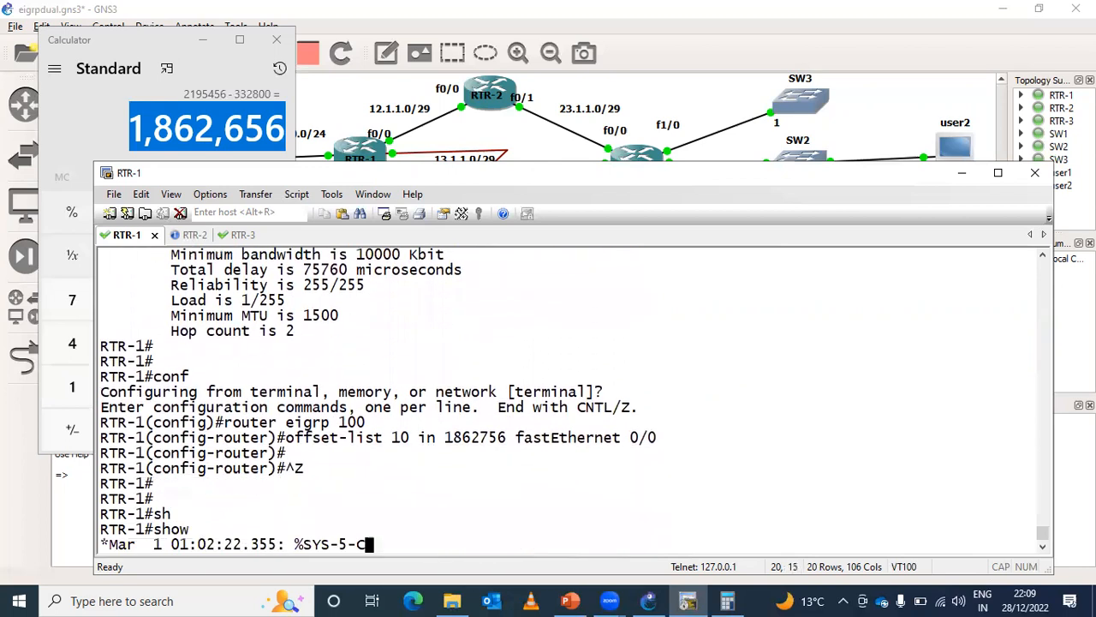
type("run")
key("Tab")
type("sec")
key("Tab")
key("BackSpace")
key("BackSpace")
key("BackSpace")
type("| sec")
key("Tab")
type("r")
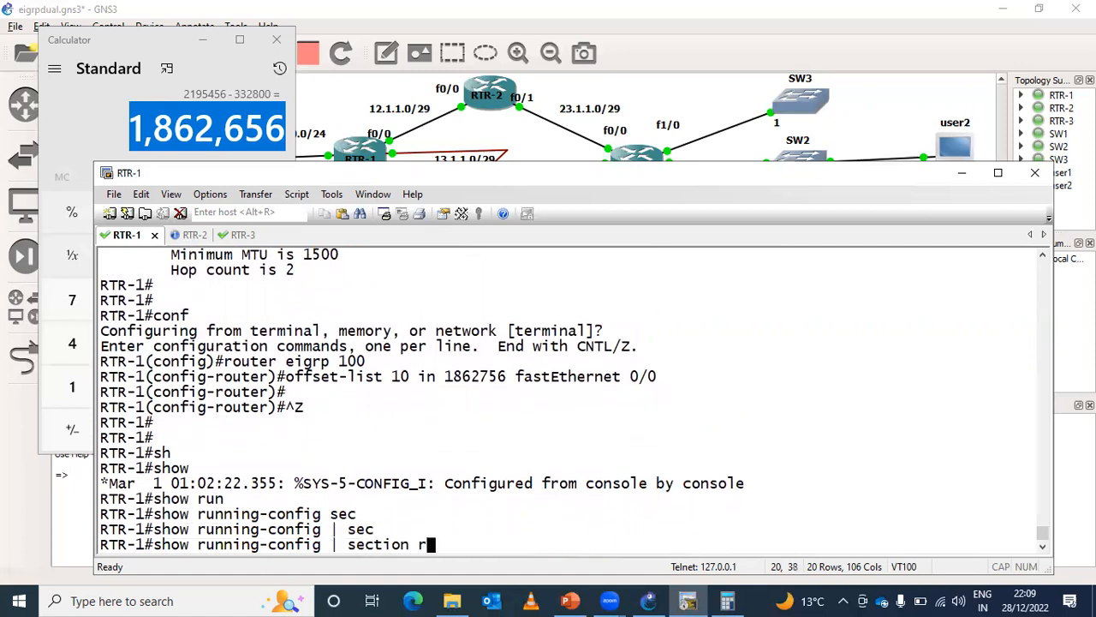
type("outer eigrp")
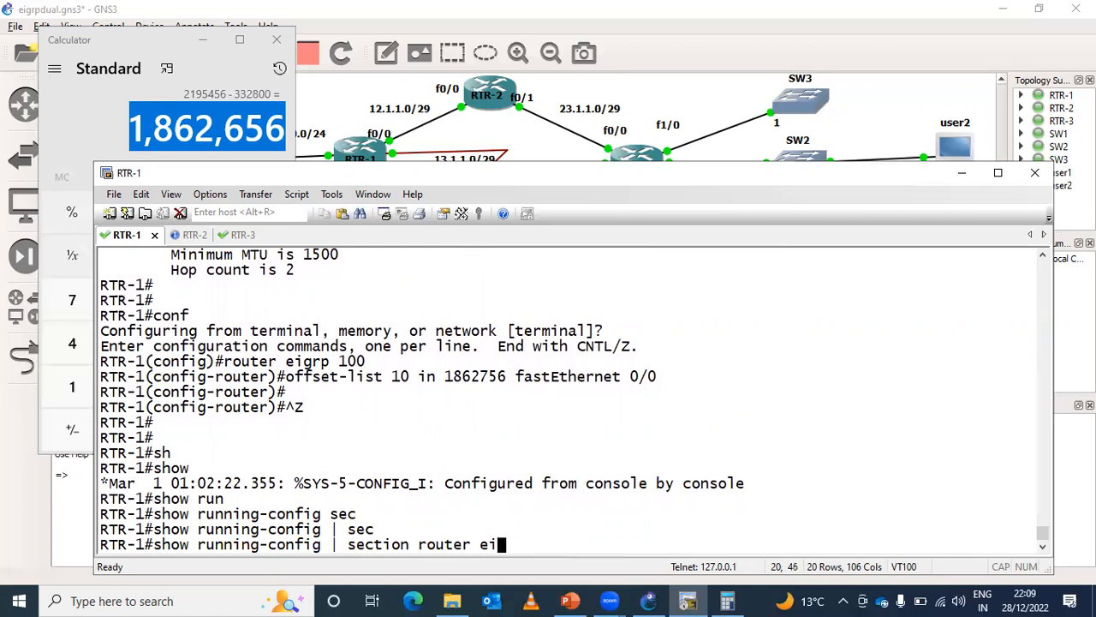
key("Return")
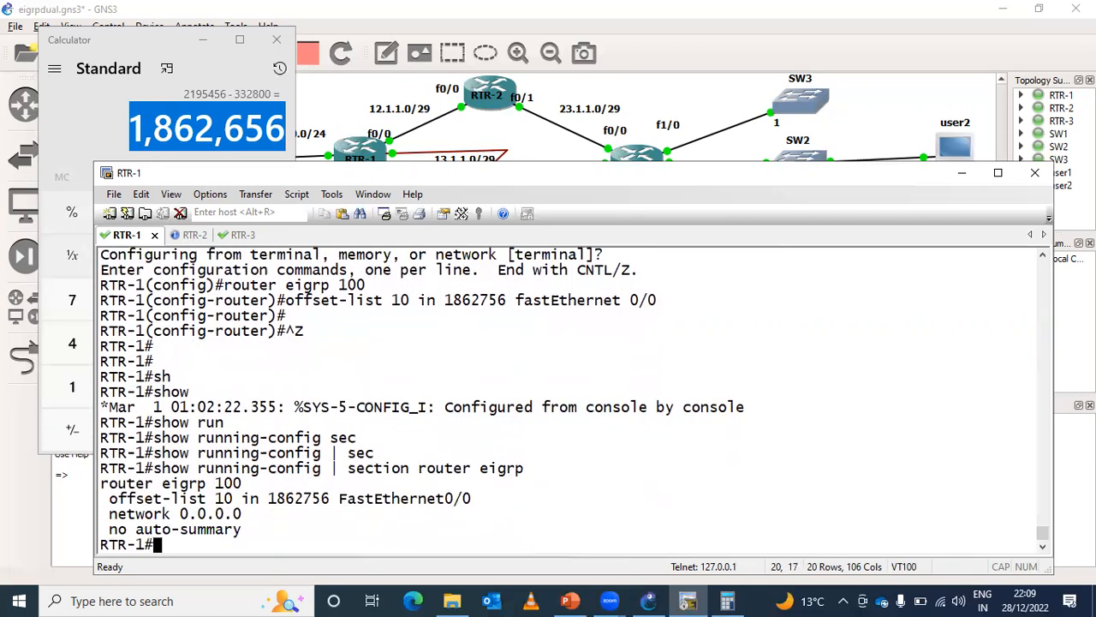
key("Return")
key("Return")
key("Return")
key("Return")
key("Return")
key("Return")
key("Return")
key("Return")
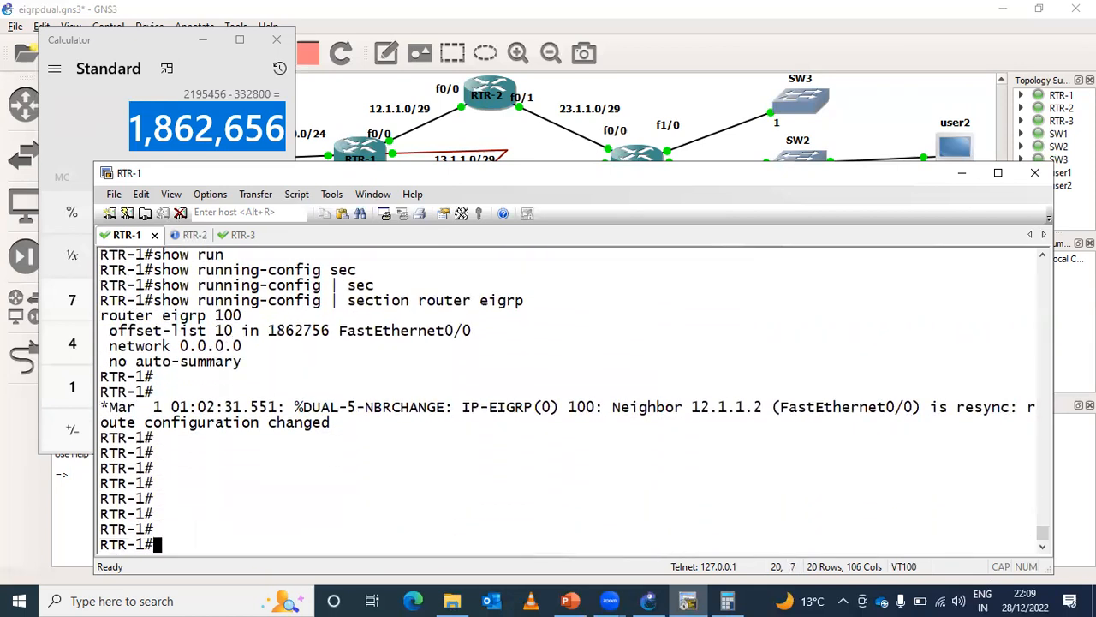
- Run show ip eigrp topology 192.168.30.0 again and compare the composite metrics of the Serial0/0 and FastEthernet0/0 paths
key("Up")
key("Up")
key("Up")
key("Up")
key("Up")
key("Return")
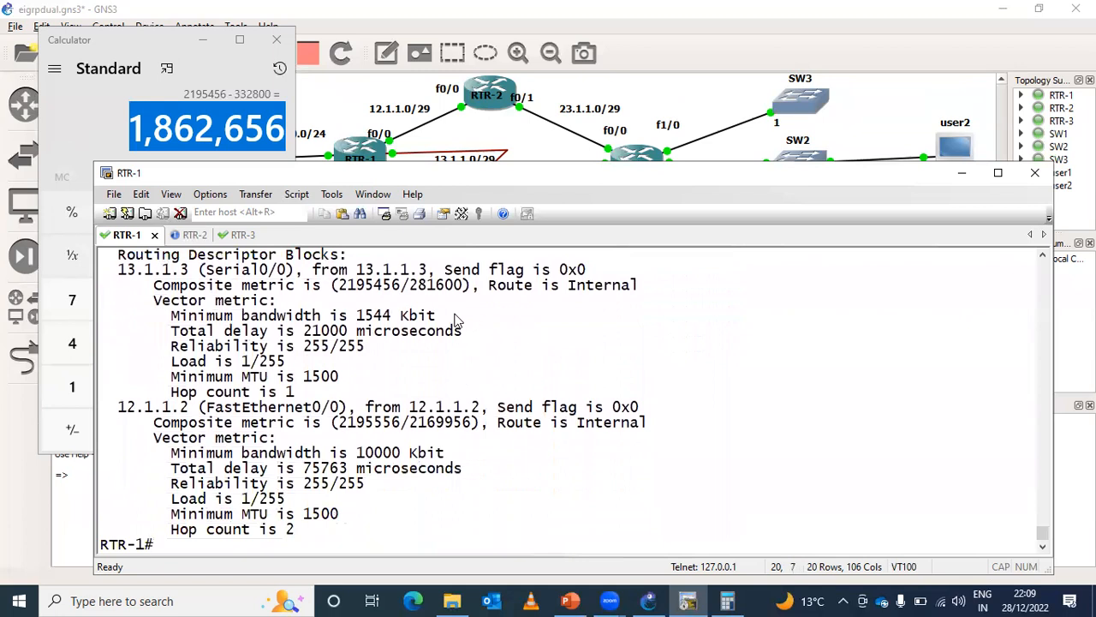
left_click_drag(339, 286, 399, 285)
left_click_drag(339, 423, 409, 422)
- Run show ip route on RTR-1 and examine which next hops serve 192.168.30.0/24 and 192.168.31.0/24
key("Up")
key("Up")
key("Up")
key("Up")
key("Up")
key("Up")
key("Up")
key("Up")
key("Return")
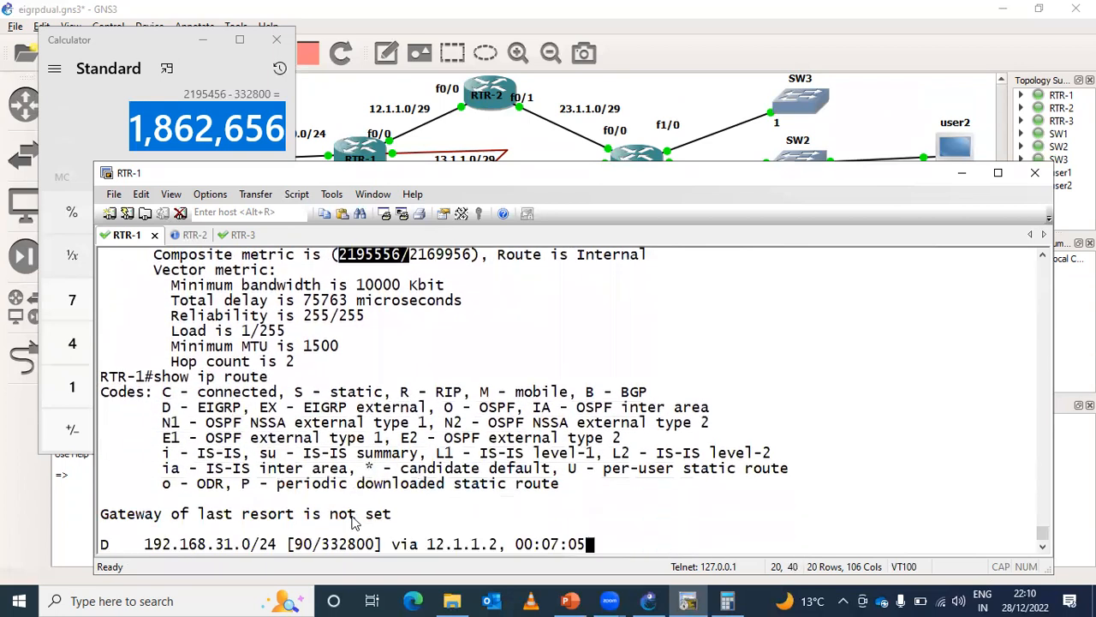
left_click_drag(148, 423, 533, 432)
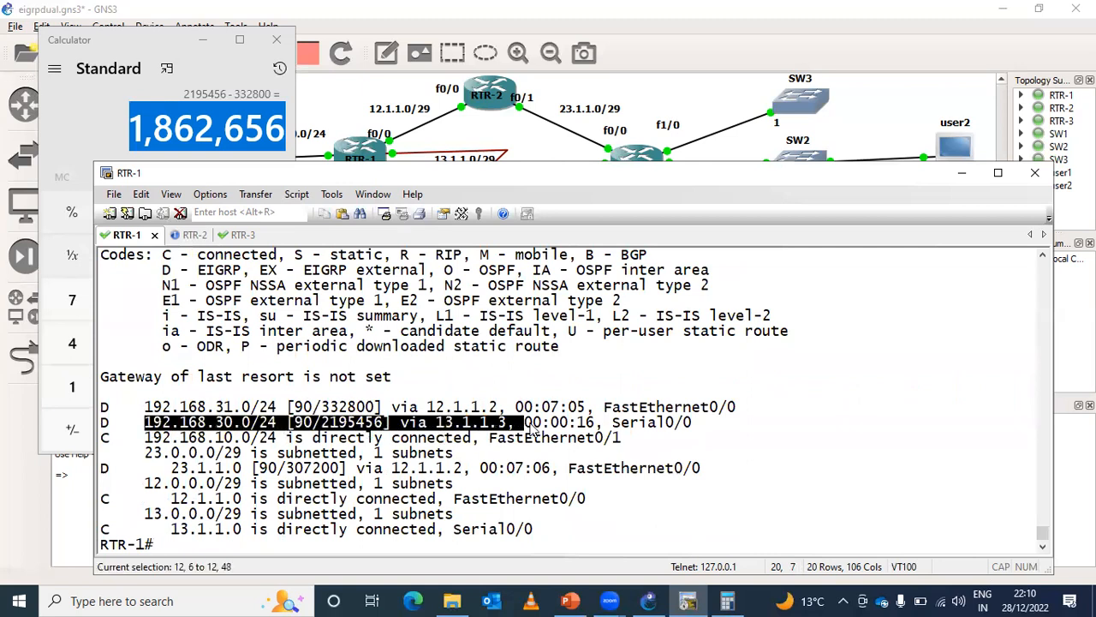
left_click_drag(199, 407, 517, 410)
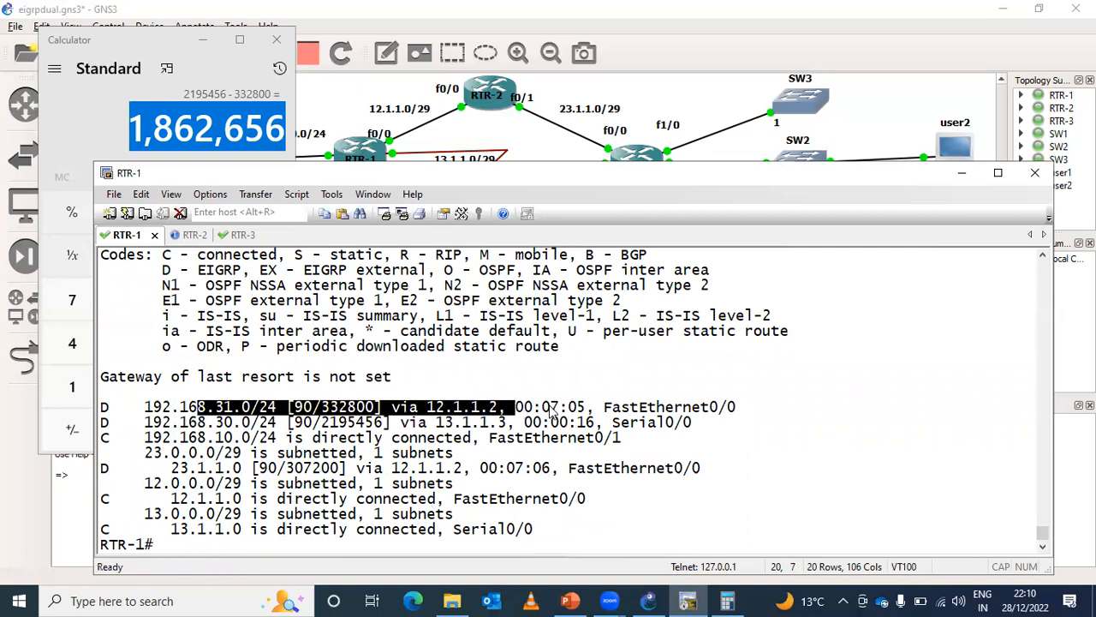
key("Return")
key("Return")
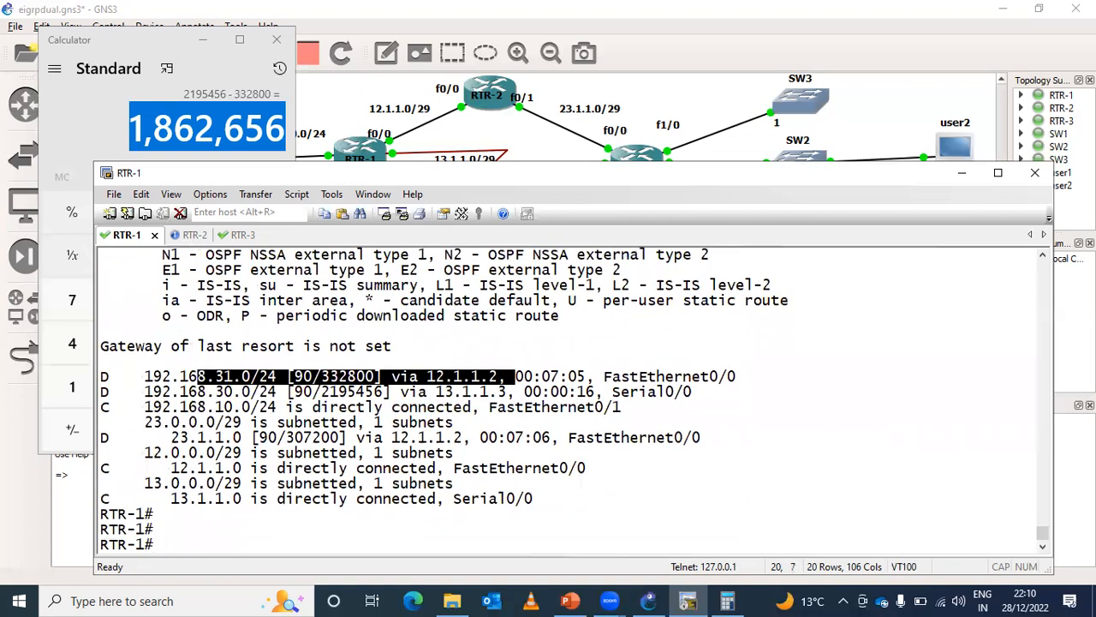
- Switch to the EIGRP presentation in PowerPoint and read the Unequal cost load balancing slide full screen
left_click(904, 118)
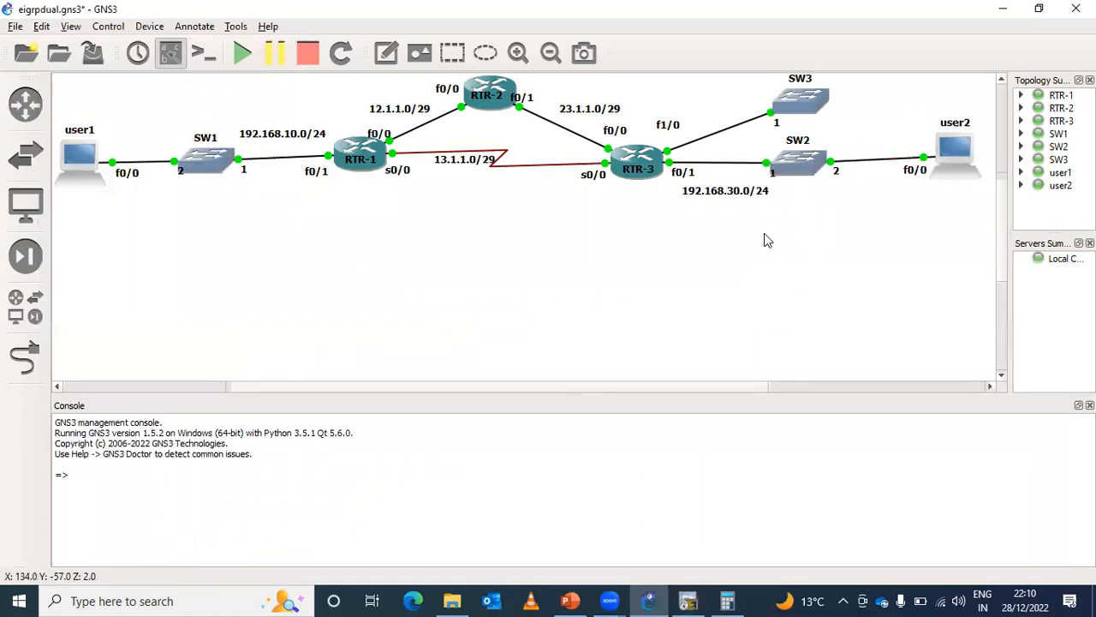
left_click(686, 600)
left_click(566, 600)
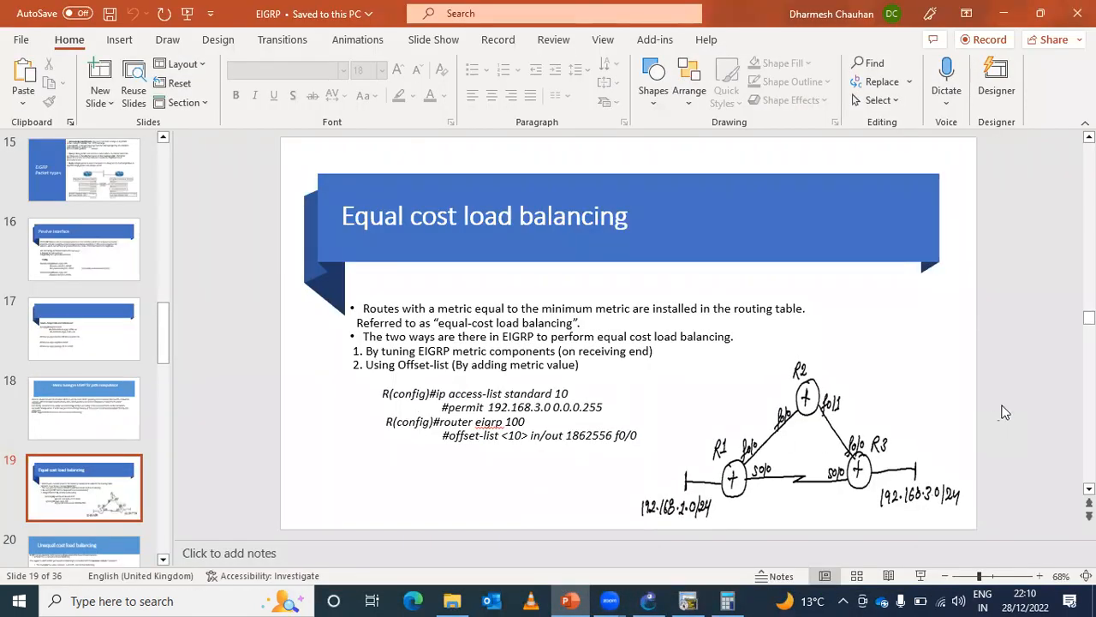
scroll(1004, 412, "down", 1)
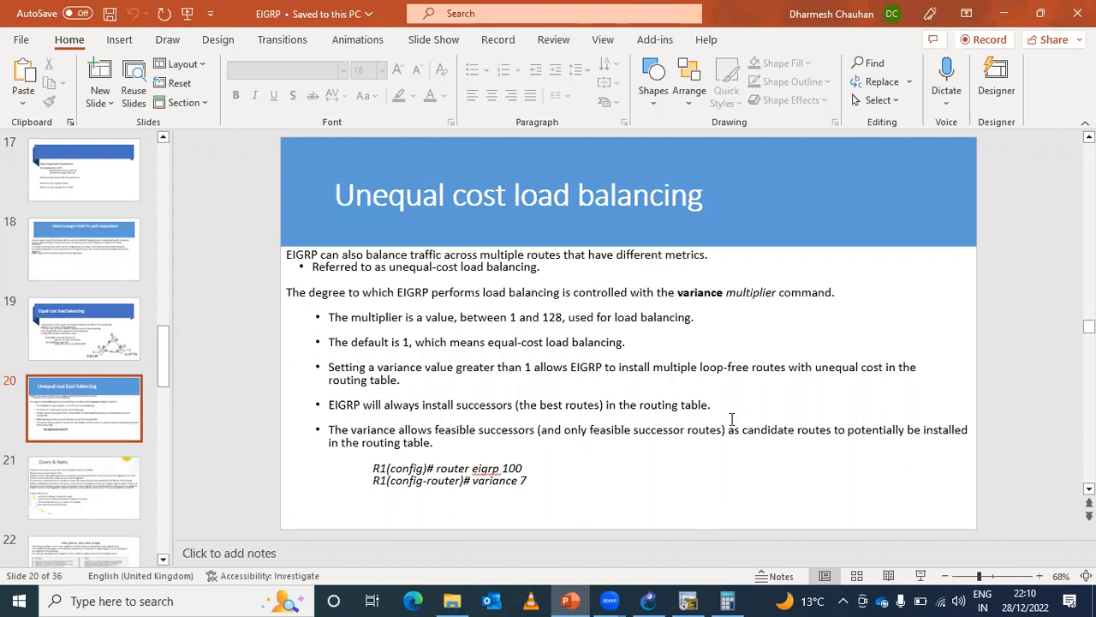
left_click(920, 576)
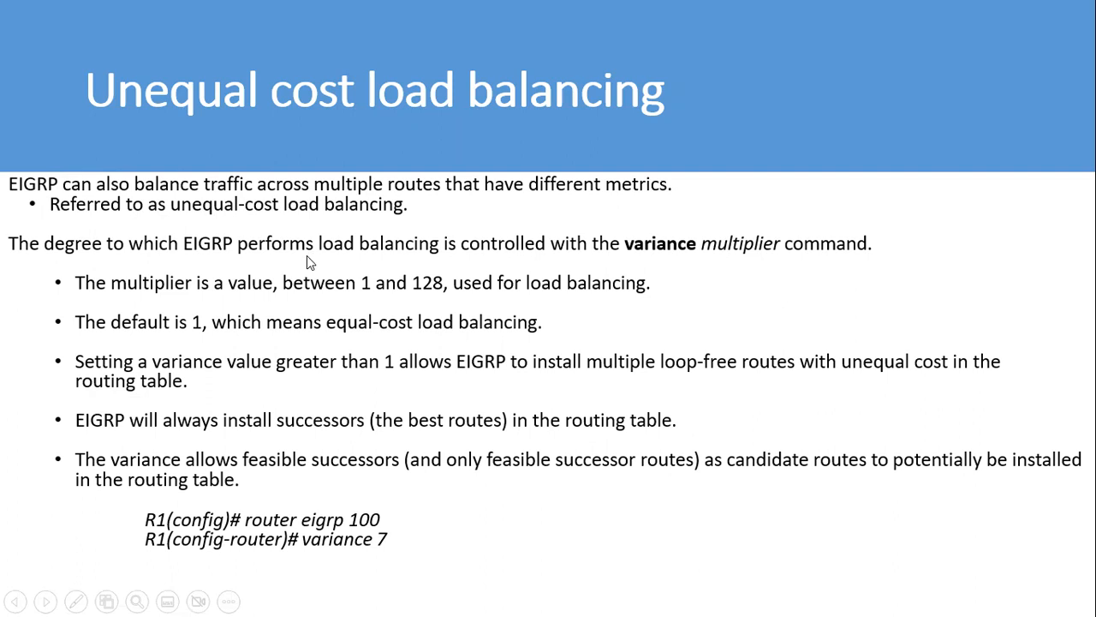
key("Escape")
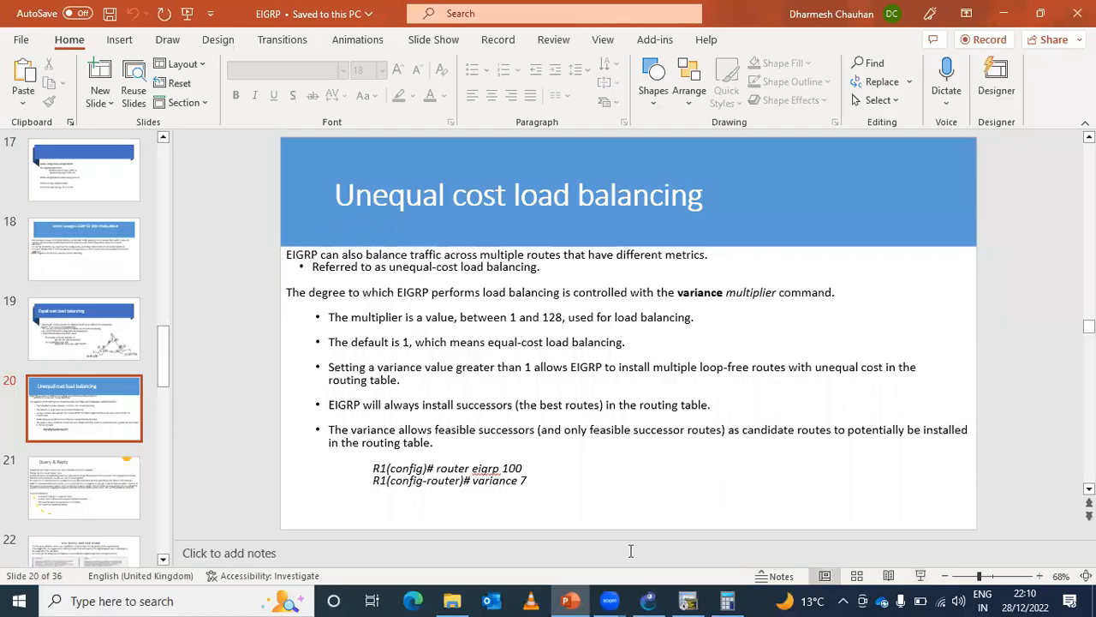
- Switch back to the RTR-1 console and remove offset-list 10 in 1862756 fastEthernet 0/0 from router eigrp 100
left_click(688, 600)
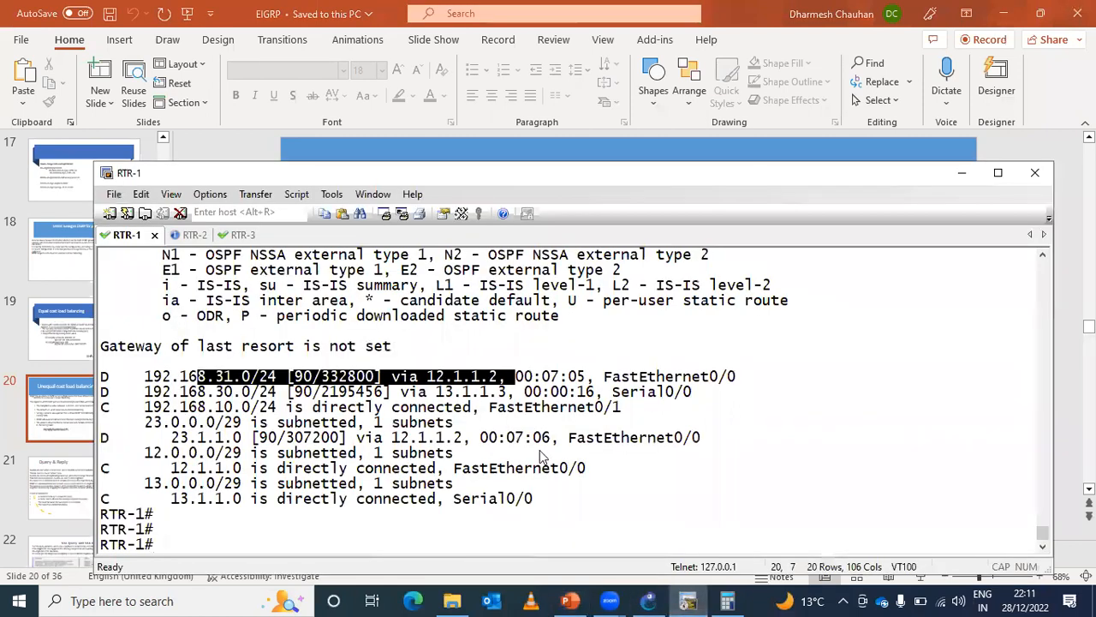
type("conf t")
key("Return")
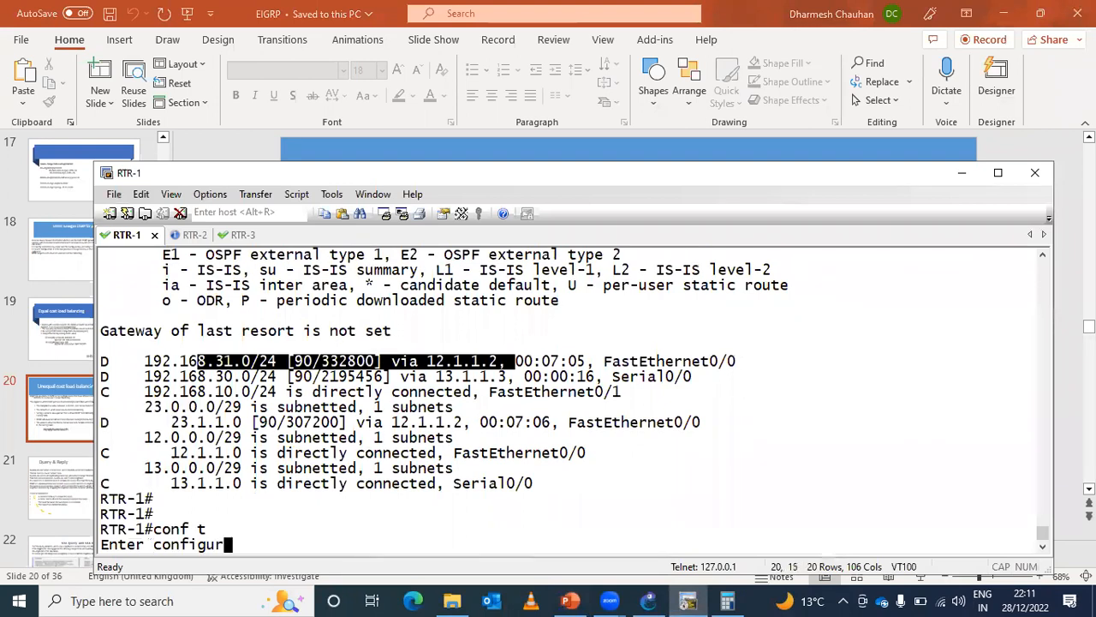
key("Return")
key("Up")
key("Up")
key("Return")
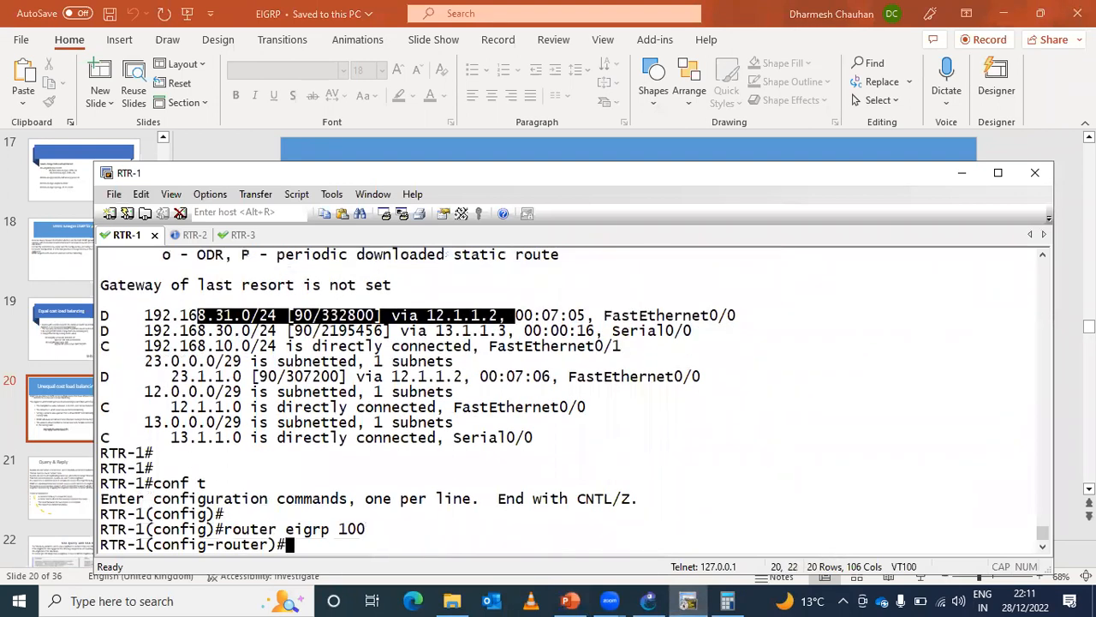
key("Up")
key("Up")
key("ctrl+a")
type("no")
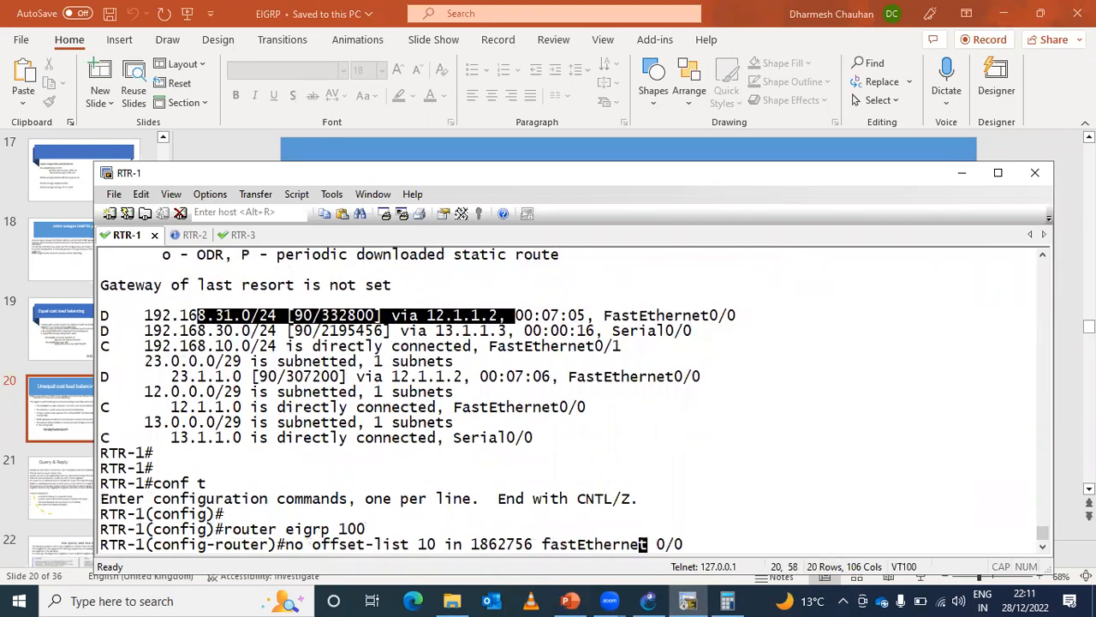
key("Return")
key("Return")
- Negate offset-list 10 in 1862656 fastEthernet 0/0 under router eigrp 100 and leave configuration mode
key("Up")
key("Up")
key("Up")
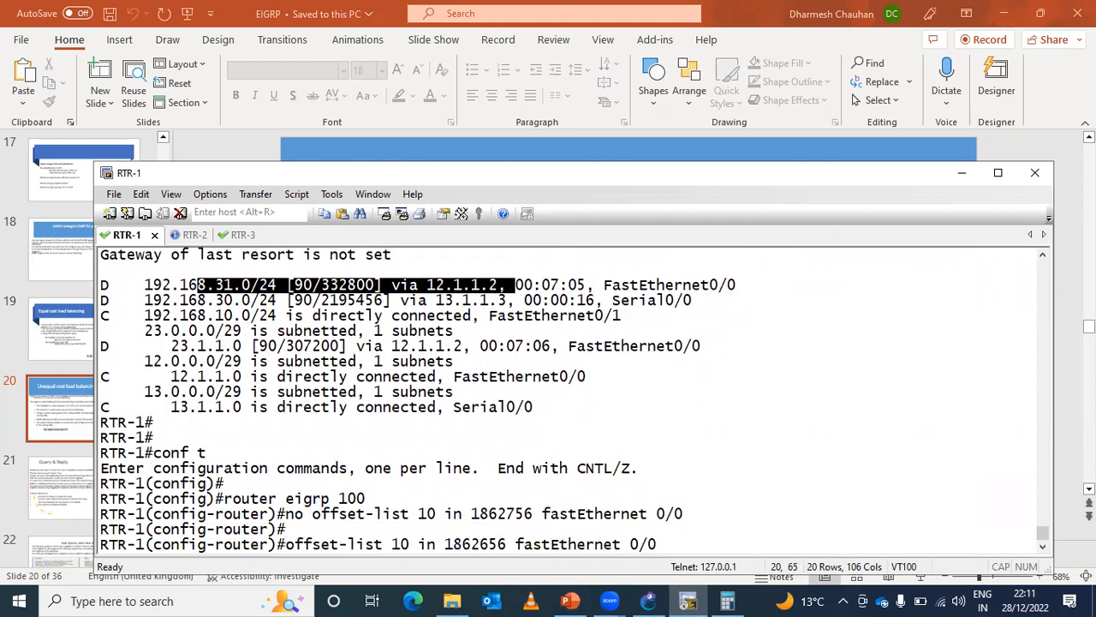
key("ctrl+a")
type("no")
key("Return")
key("Return")
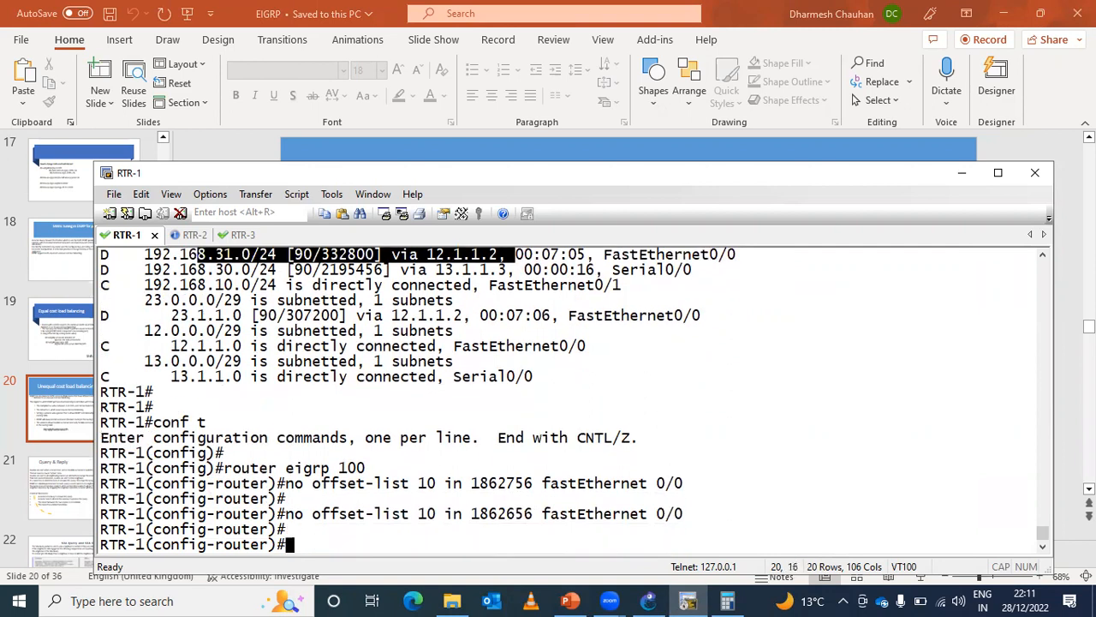
key("ctrl+z")
key("Return")
- Remove standard IP access list 10 from RTR-1's global configuration and return to privileged EXEC mode
key("Return")
key("Return")
key("Return")
key("Return")
key("Return")
key("Return")
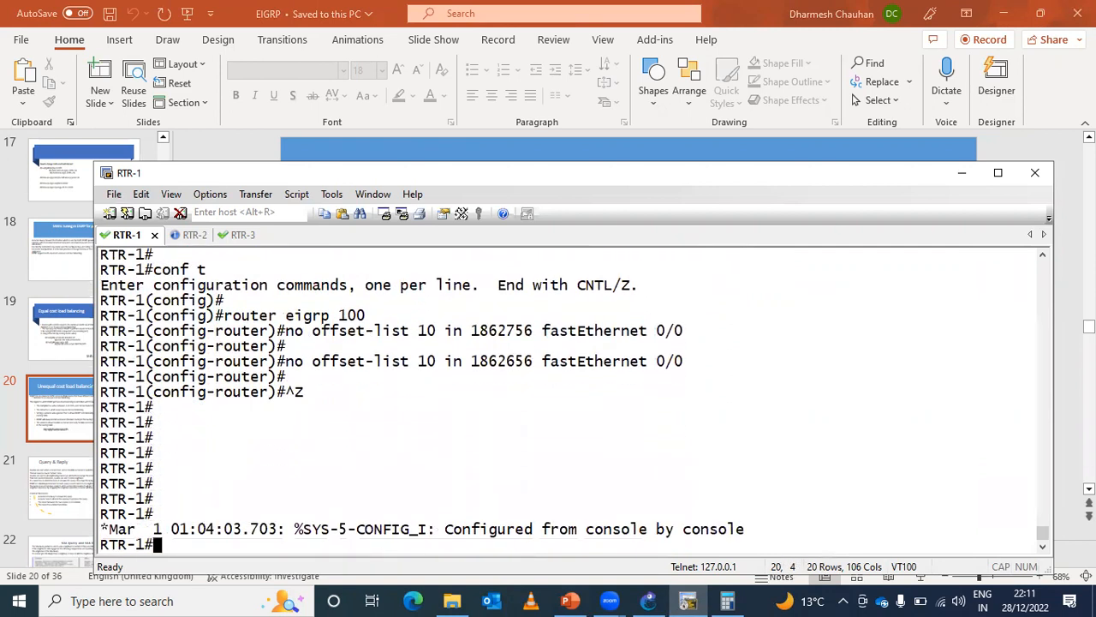
type("conf t")
key("Return")
type("no ip acce")
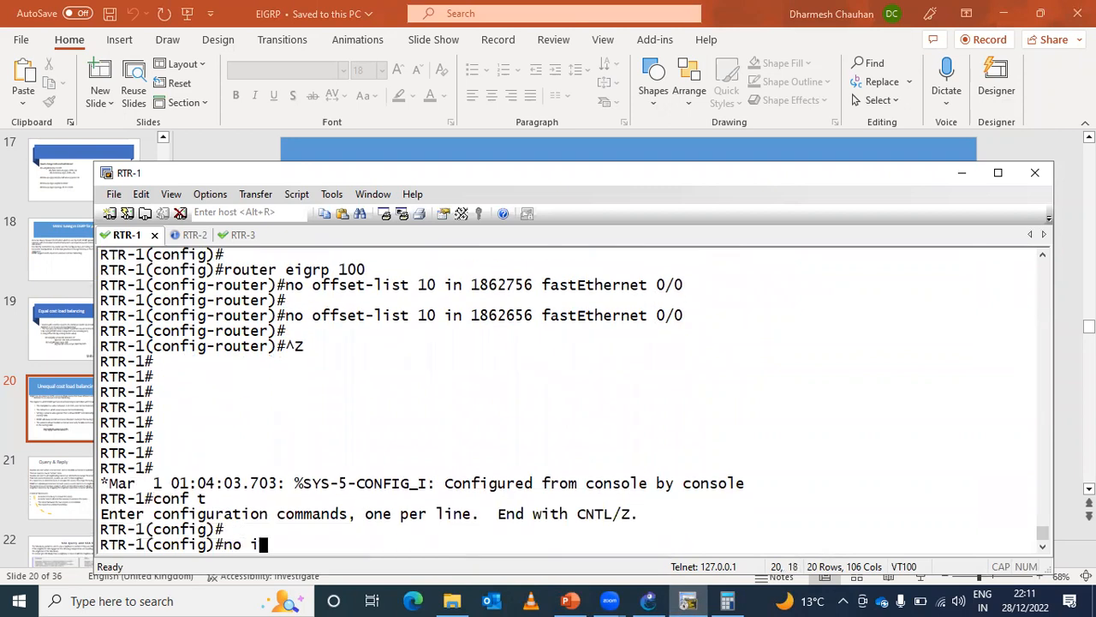
key("Tab")
type("sta")
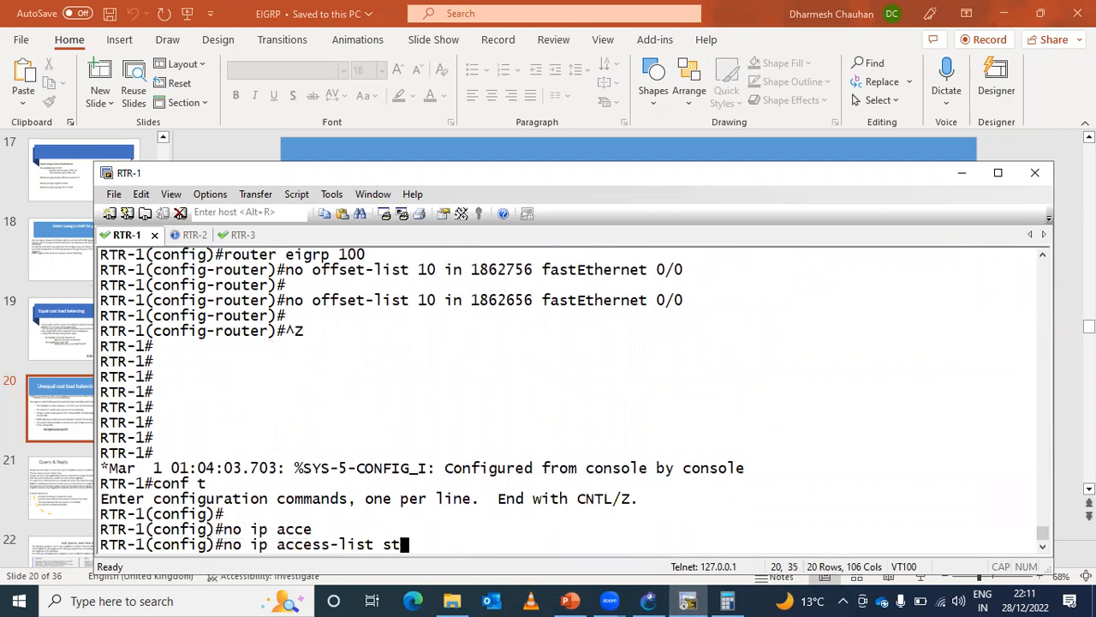
key("Tab")
type("10")
key("Return")
key("ctrl+z")
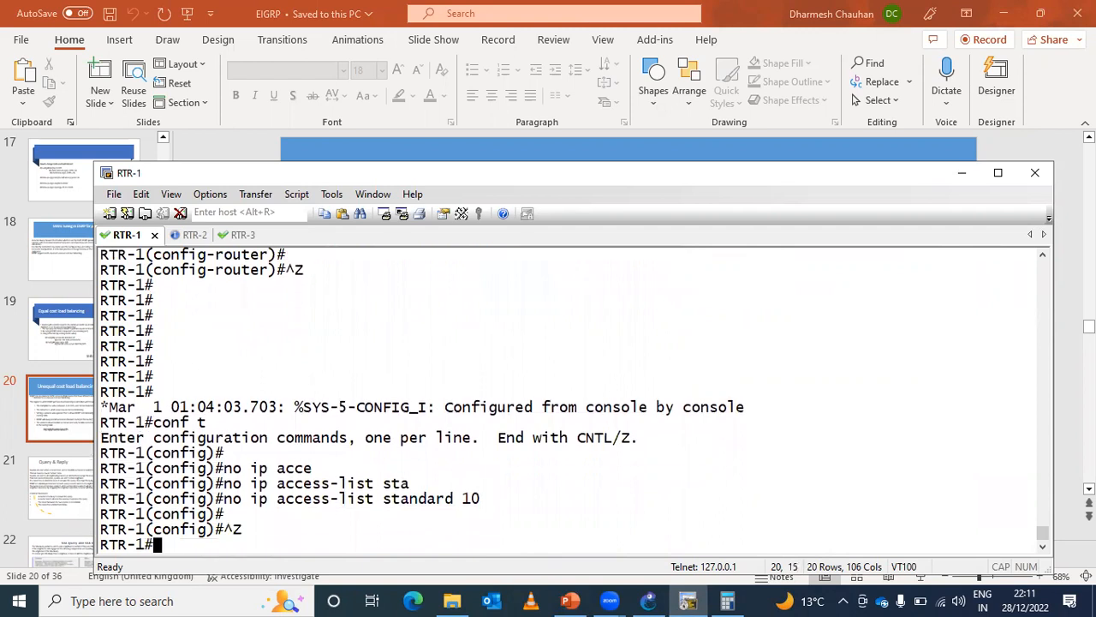
- Run show ip eigrp topology 192.168.30.0 on RTR-1 to examine the composite metrics through both next hops
key("Return")
key("Return")
key("Return")
key("Return")
type("sh")
key("Tab")
type("ip ei")
key("Tab")
type("to")
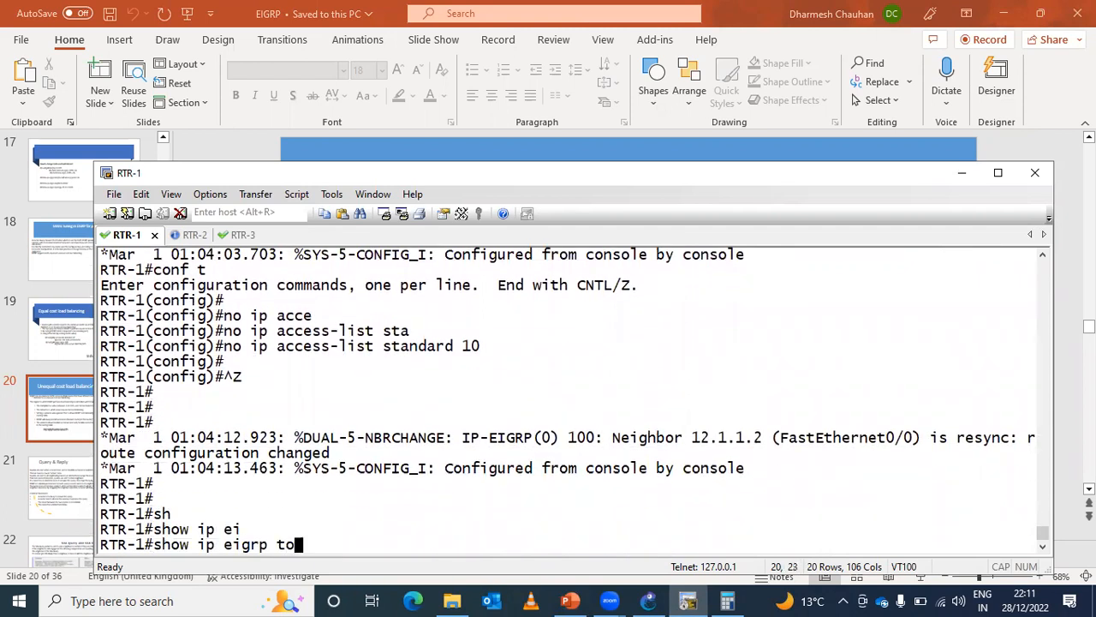
key("Tab")
type("192.168.30.0")
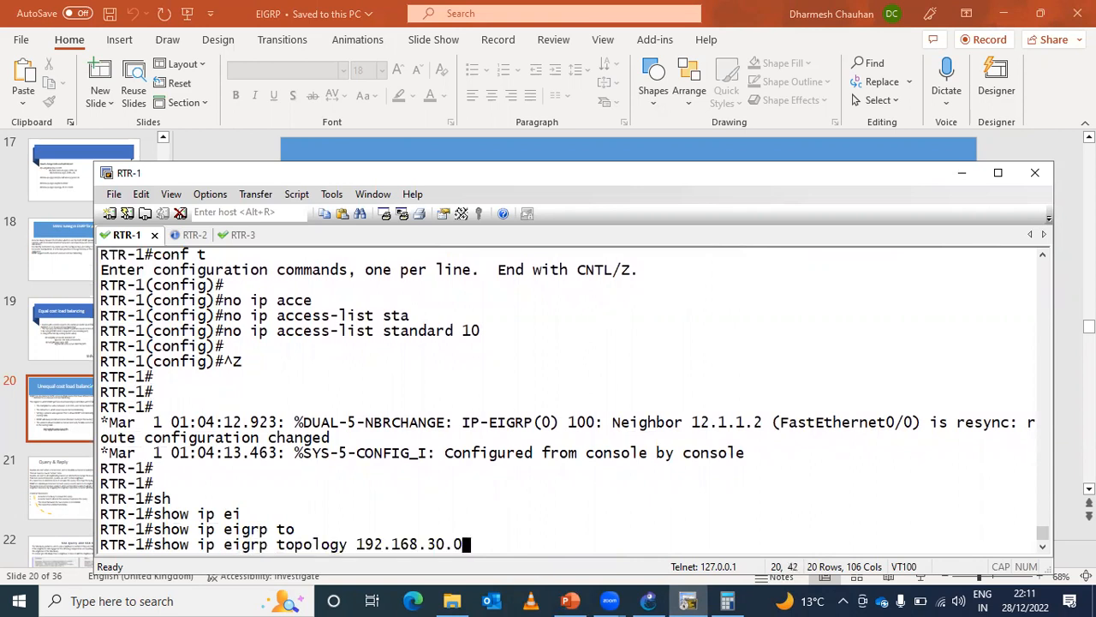
key("Return")
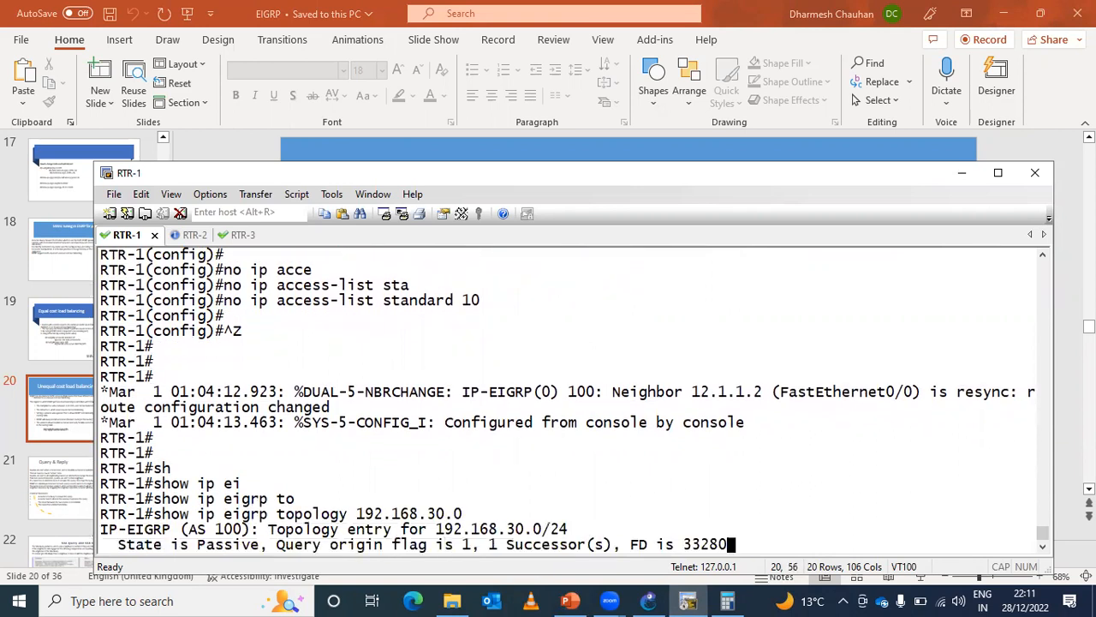
key("Return")
key("Return")
key("Return")
key("Return")
key("Return")
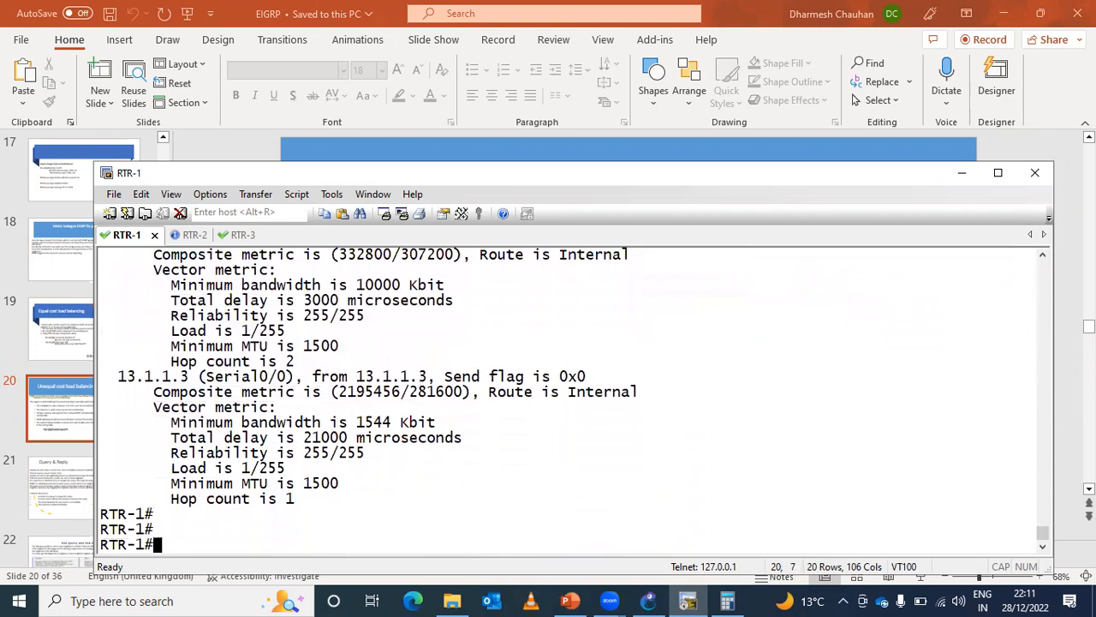
- Run show ip route on RTR-1 to check the next hops for 192.168.30.0/24 and 192.168.31.0/24
type("sh")
key("Tab")
type("ip rou")
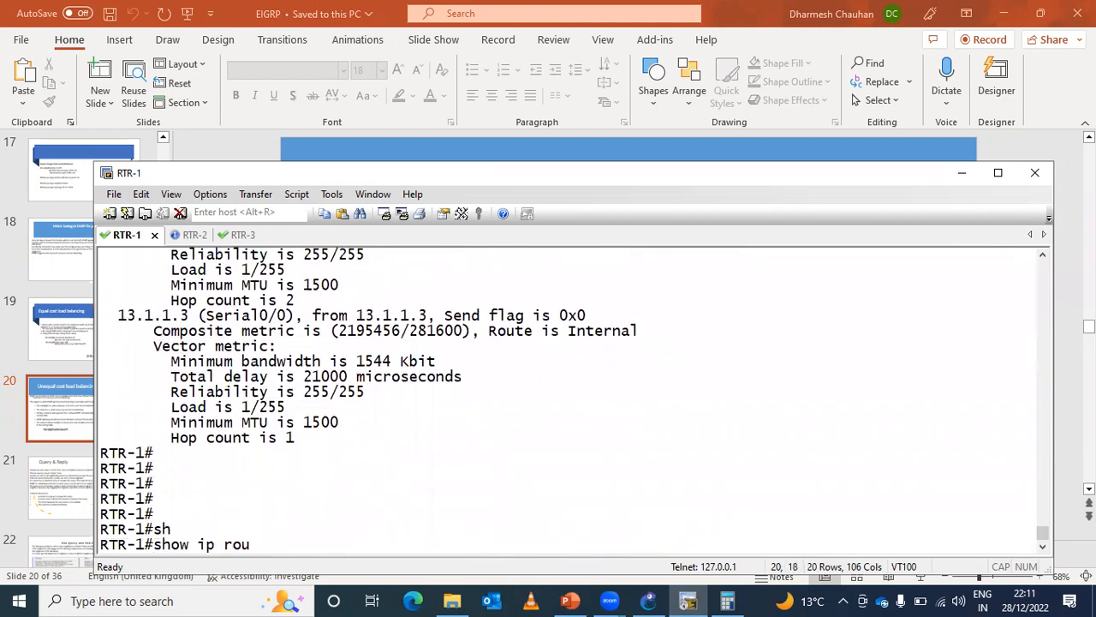
key("Tab")
key("Return")
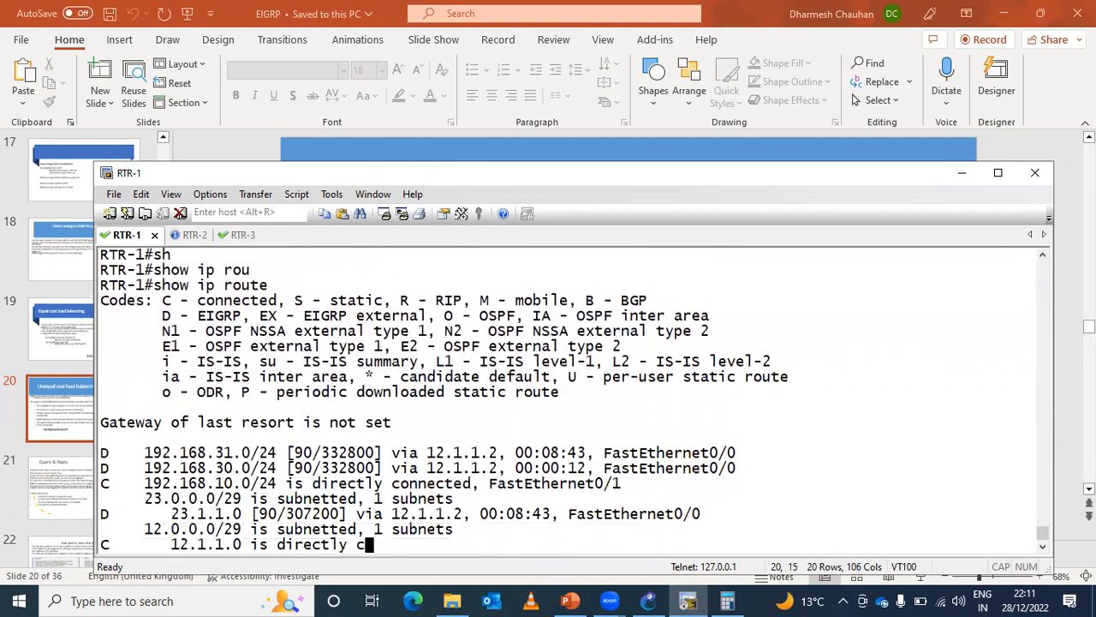
key("Return")
key("Return")
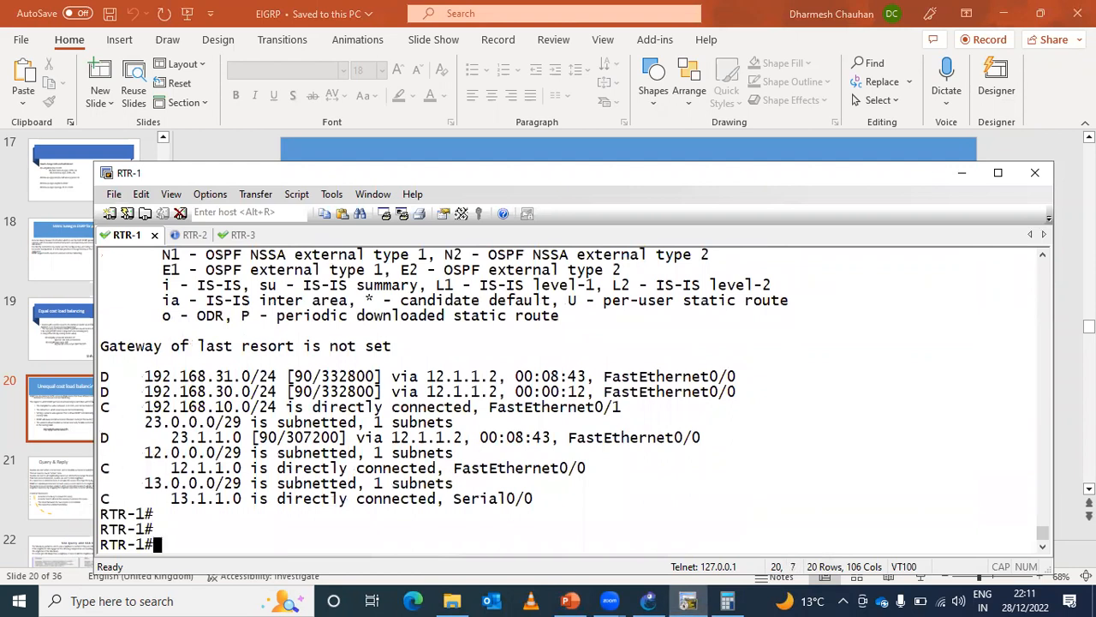
- Switch to the EIGRP presentation in PowerPoint and show the Unequal cost load balancing slide full screen
left_click(962, 172)
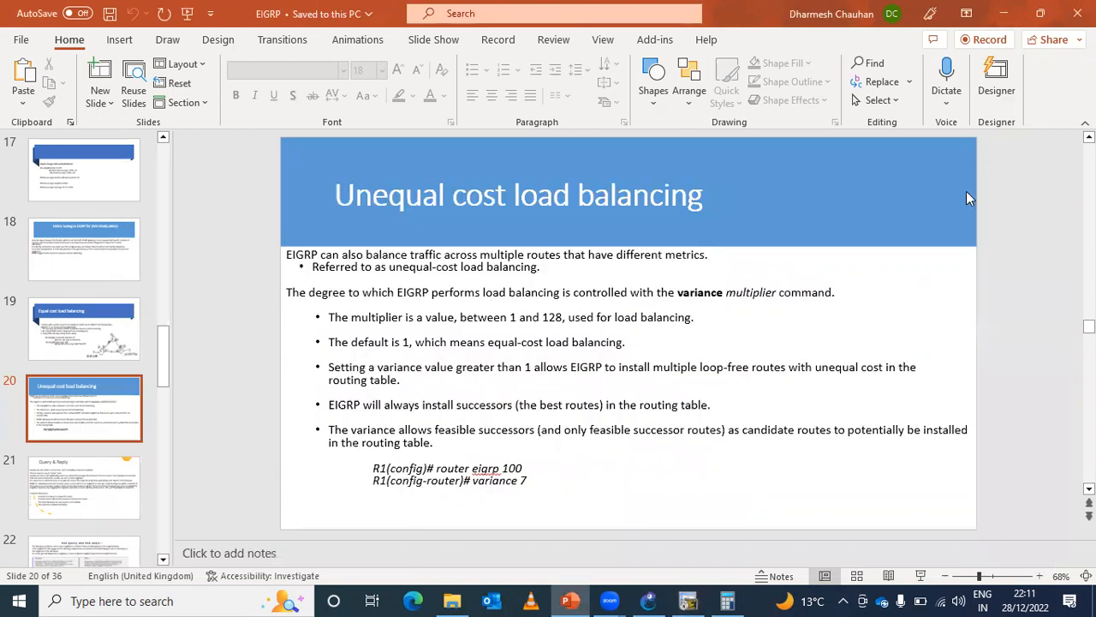
left_click(922, 577)
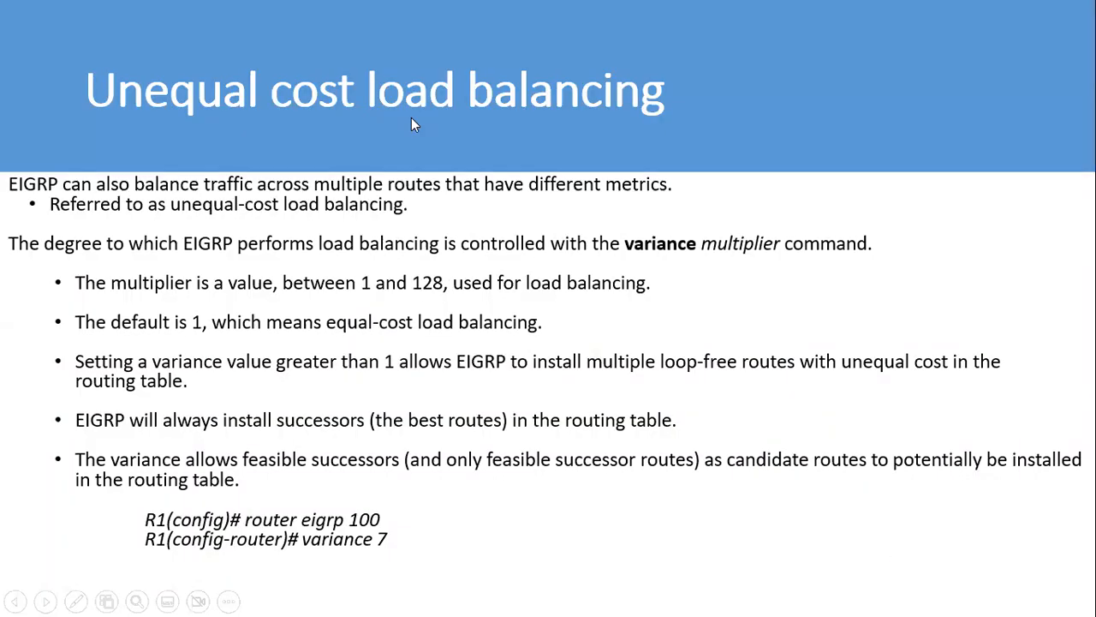
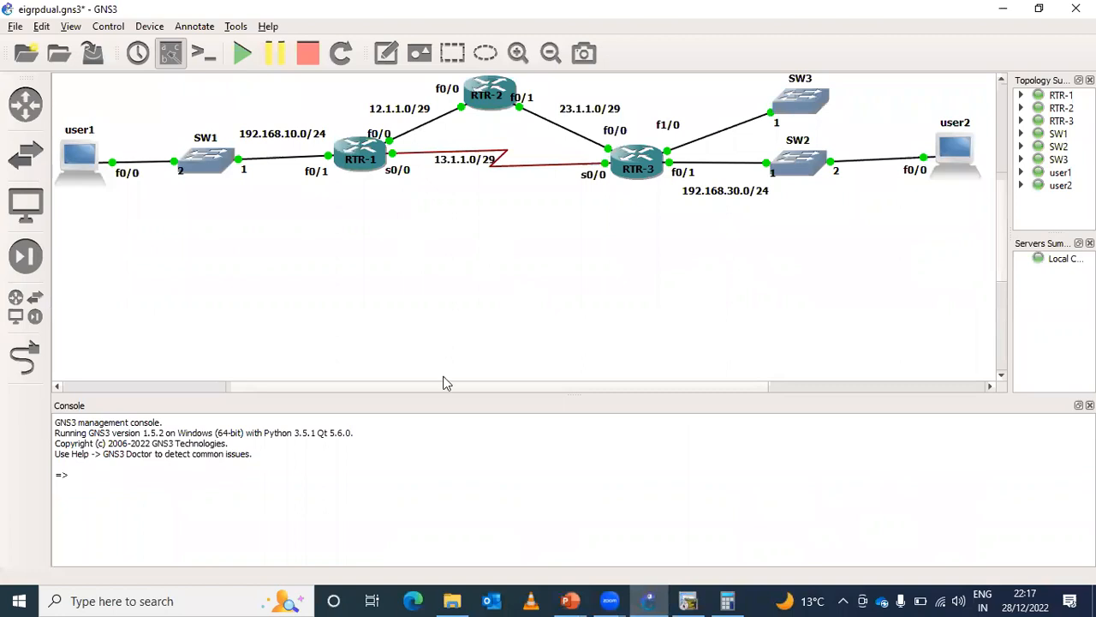
- Switch to the RTR-1 terminal session and run show ip eigrp topology 192.168.30.0 to examine both paths' metrics
left_click(687, 601)
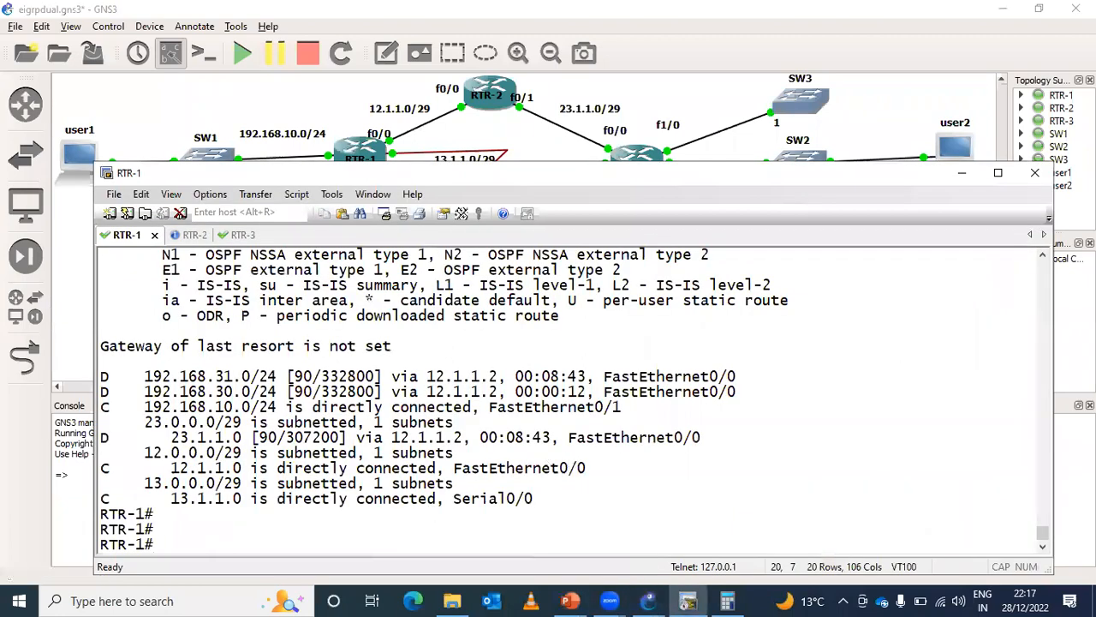
key("Return")
key("Return")
key("Return")
type("sh")
key("Tab")
type("ip ei")
key("Tab")
type("to")
key("Tab")
key("Up")
key("Up")
key("Return")
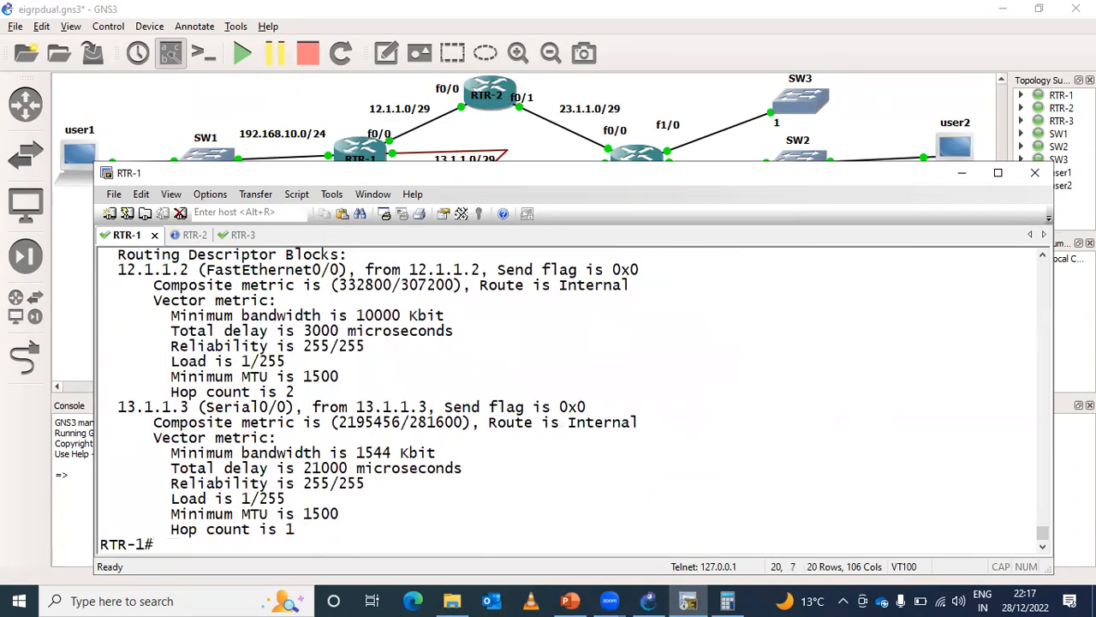
- Run show ip route 192.168.30.0 on RTR-1 and highlight the routing descriptor block in its output
key("Up")
key("Up")
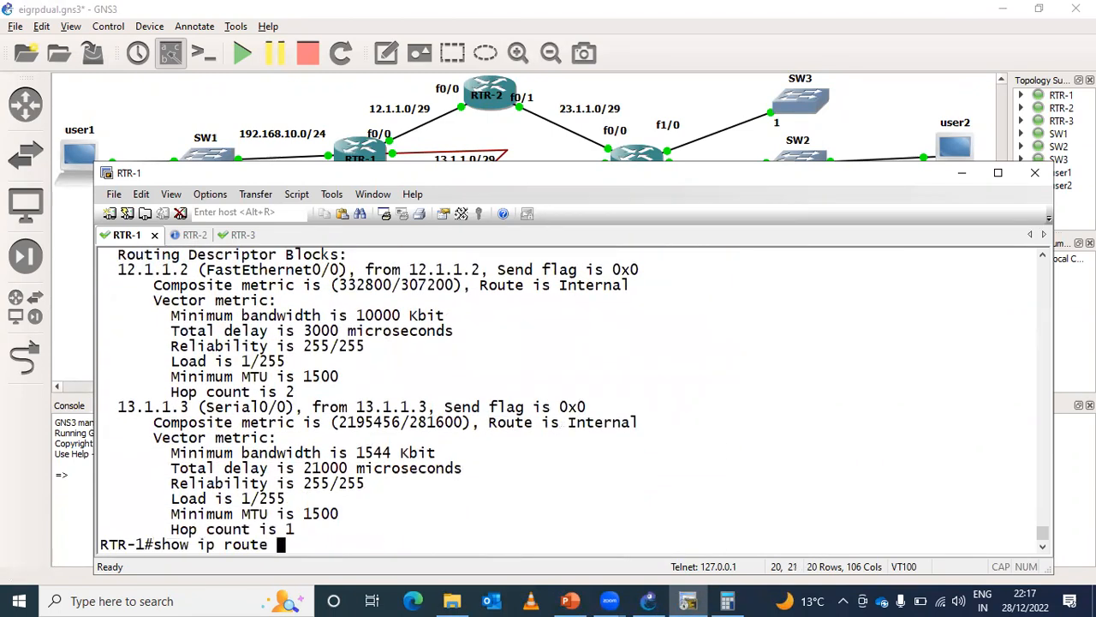
type("192.168.")
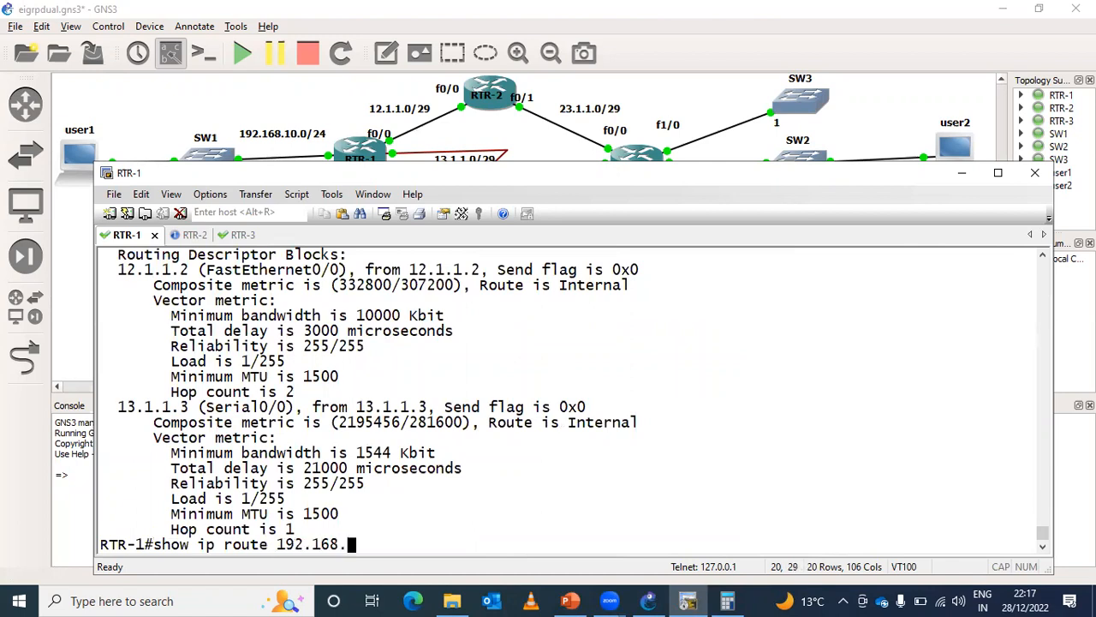
type("30.0")
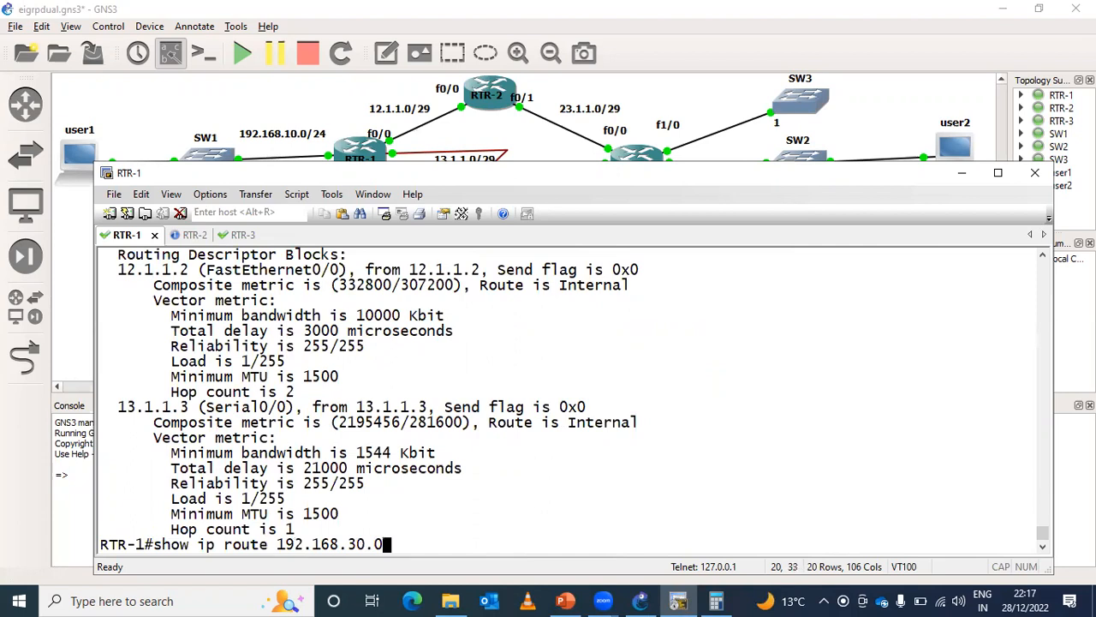
key("Return")
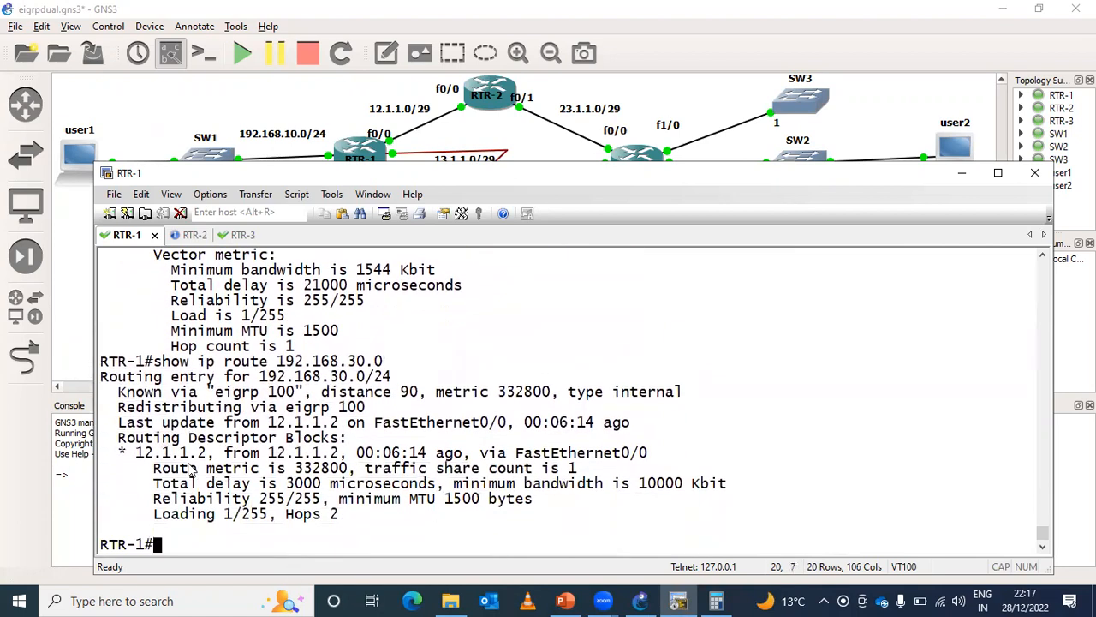
left_click_drag(136, 452, 310, 527)
- Run show ip route on RTR-1 and highlight the next-hop details of the 192.168.30.0/24 entry
type("sh")
key("Tab")
type("ip rou")
key("Tab")
key("Return")
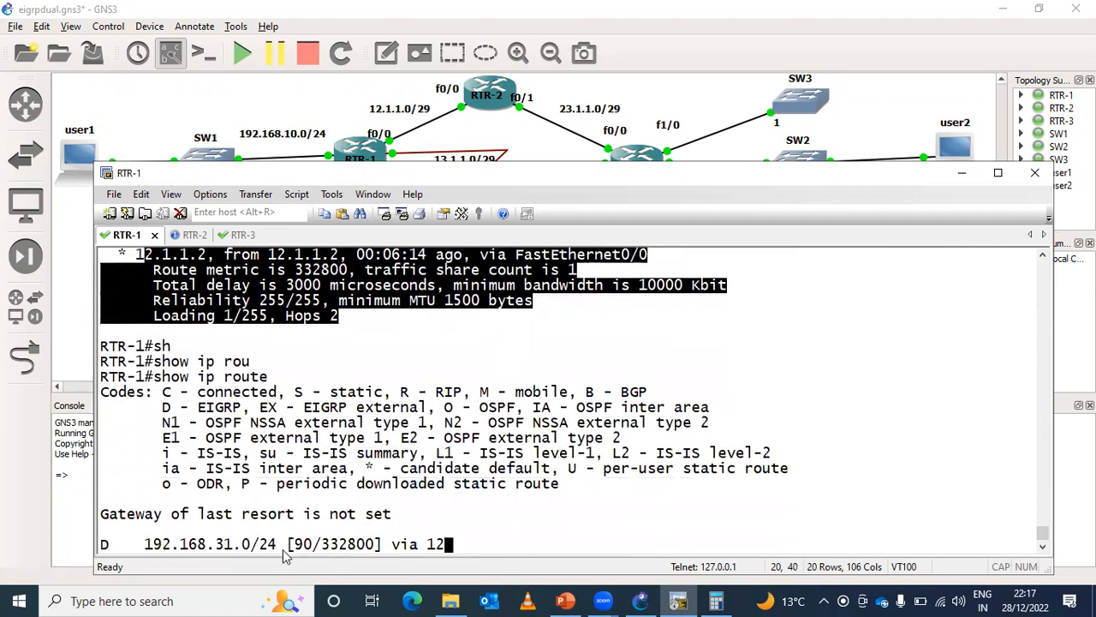
left_click_drag(281, 421, 591, 438)
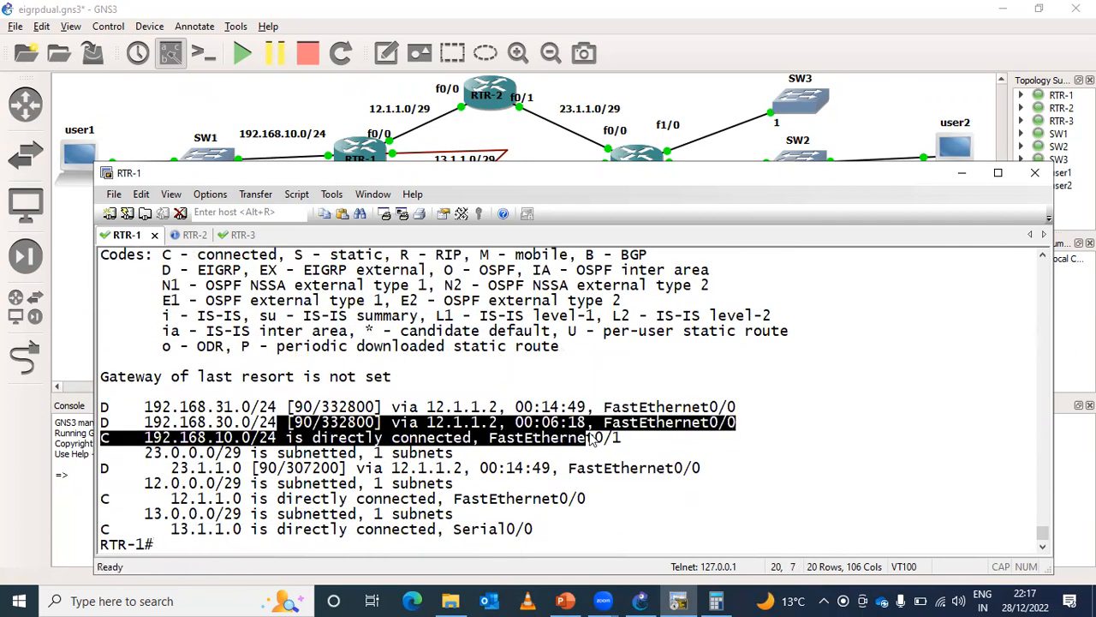
key("ctrl+z")
key("Return")
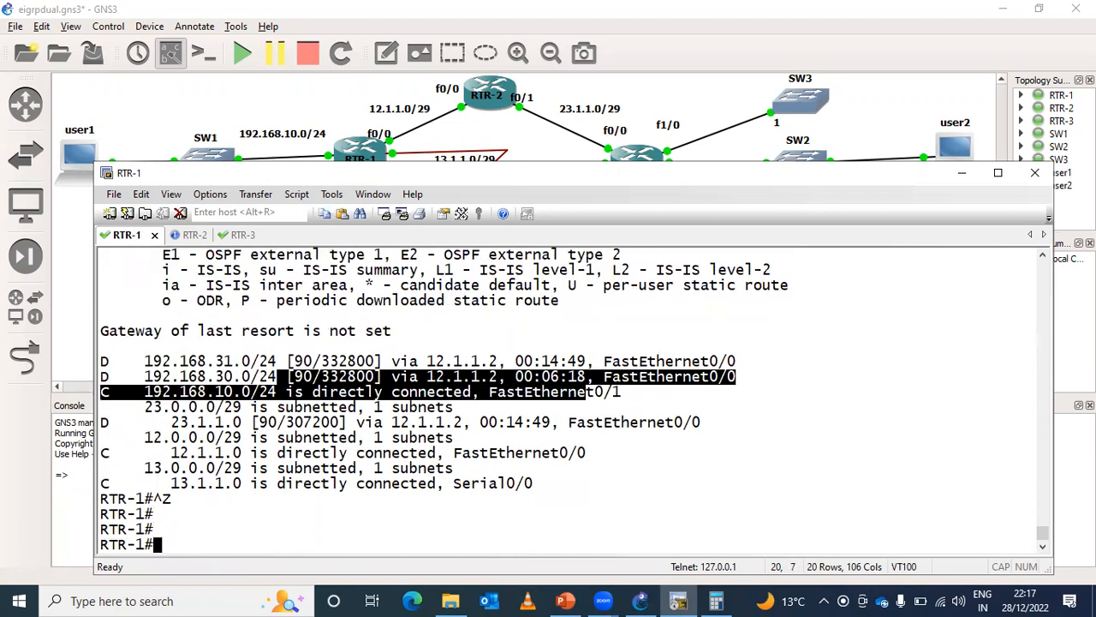
- Run show ip eigrp topology 192.168.30.0 again and enlarge the terminal window upward to fit both path blocks
key("Up")
key("Up")
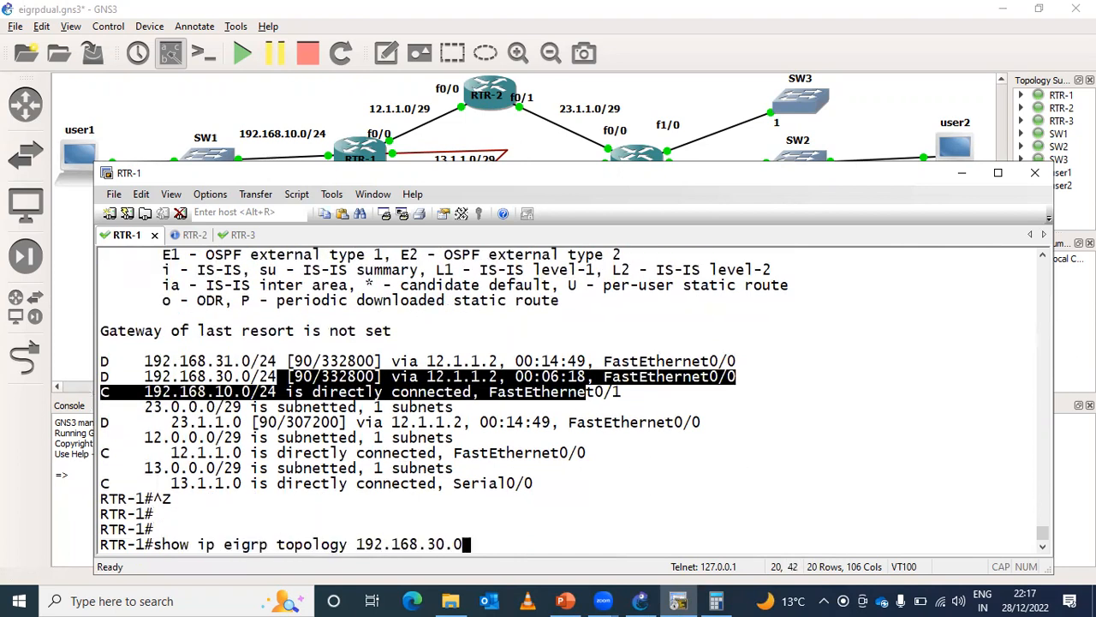
key("Return")
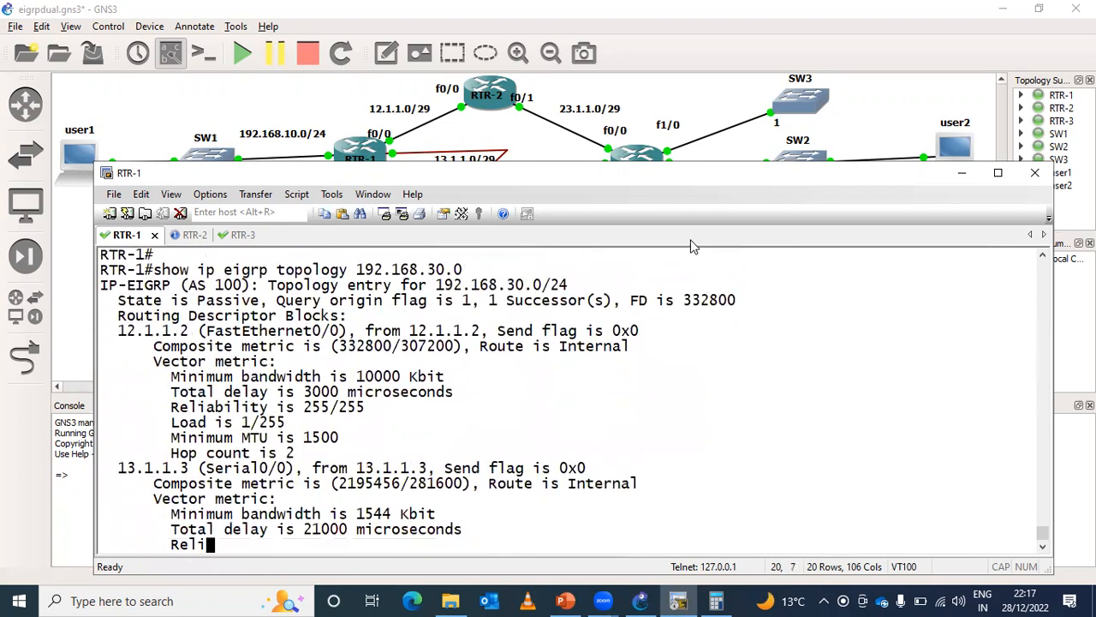
left_click_drag(623, 165, 622, 119)
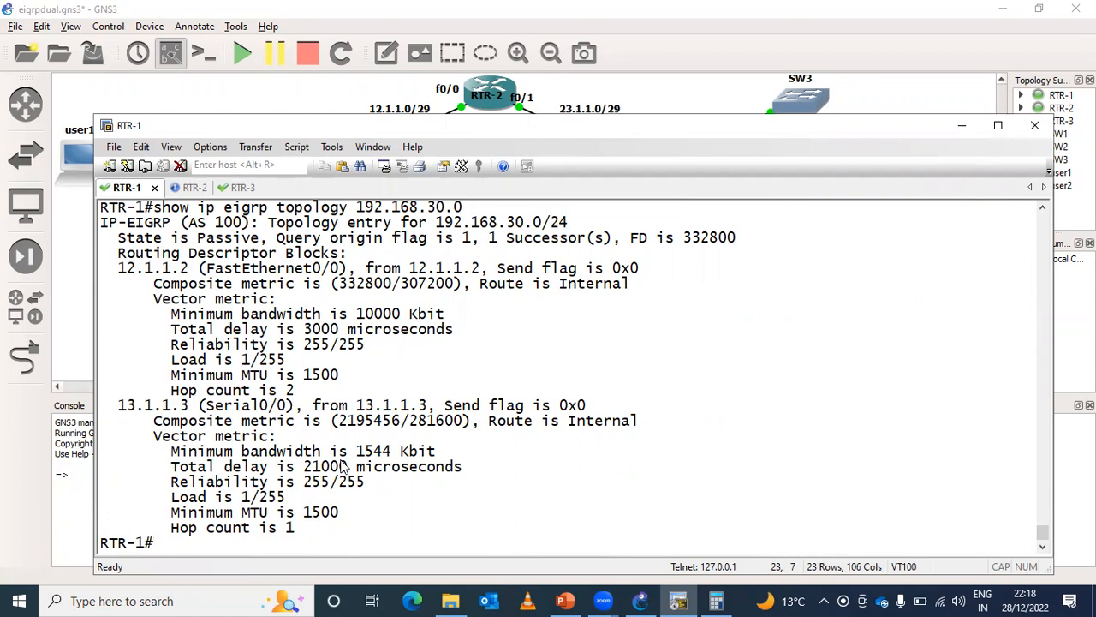
- Copy the composite metric 2195456 of the 13.1.1.3 path from RTR-1 and enter it in the cleared Calculator
left_click(716, 600)
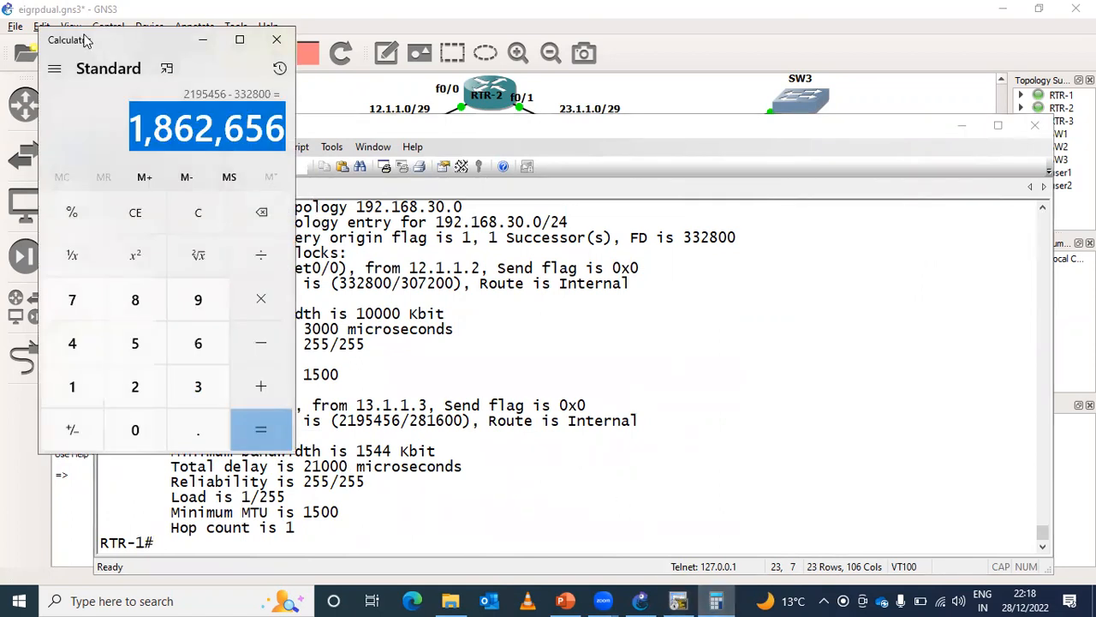
left_click_drag(86, 40, 781, 155)
left_click_drag(340, 423, 399, 425)
key("Return")
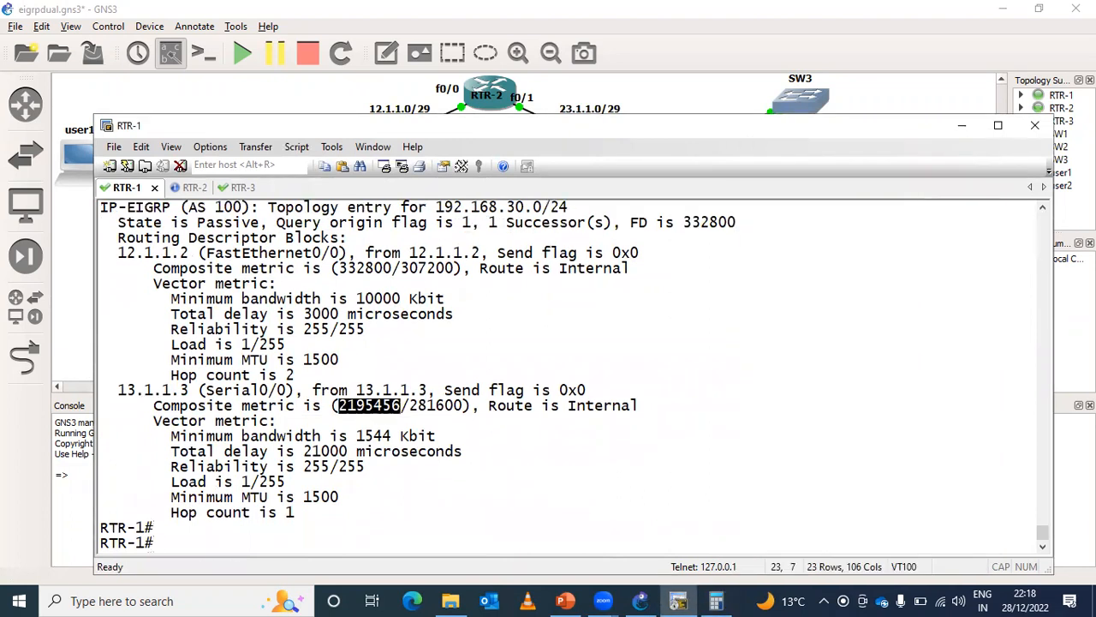
left_click(390, 408)
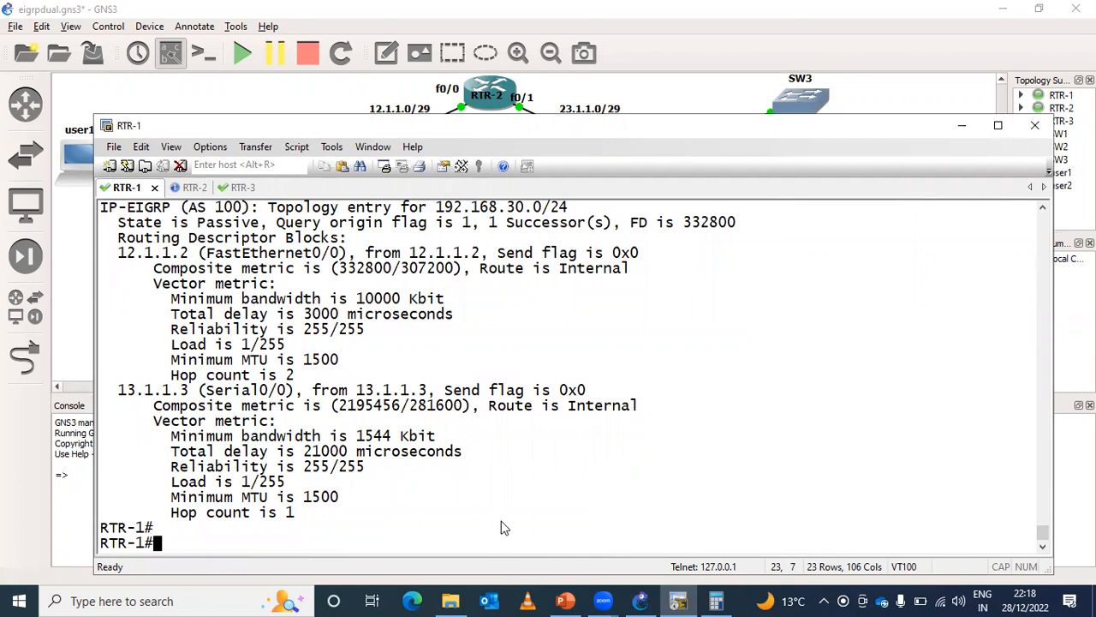
left_click(716, 601)
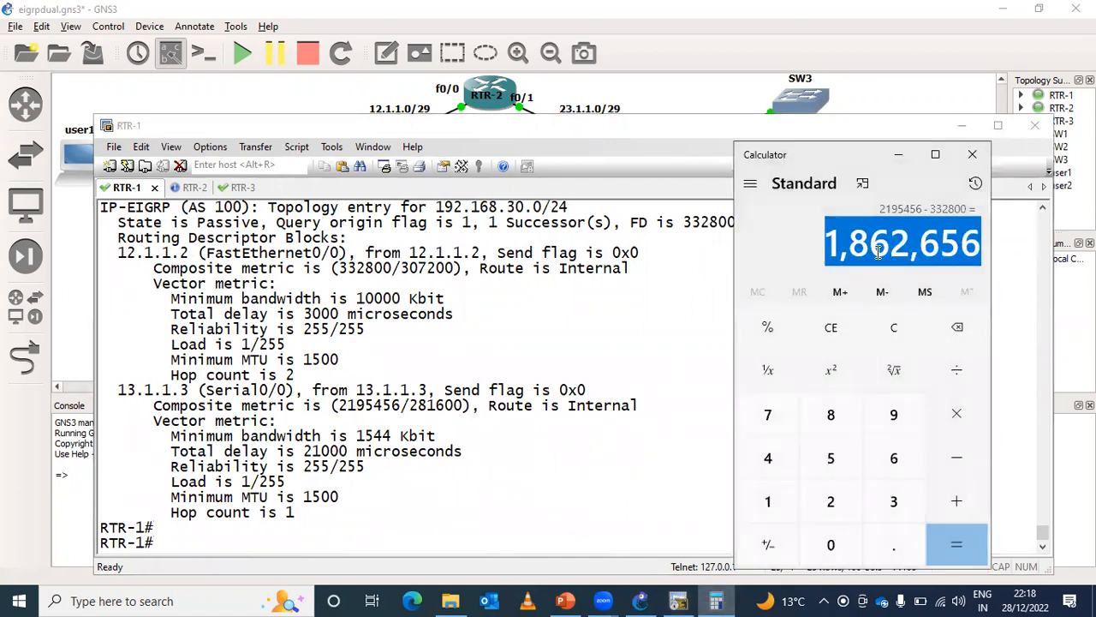
left_click(893, 327)
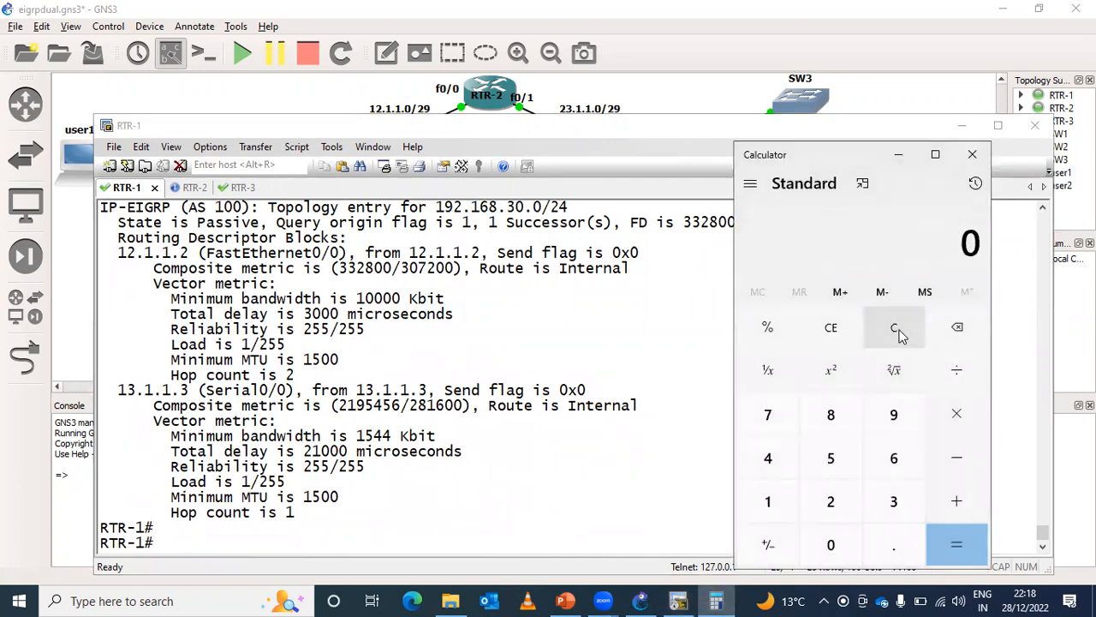
type("2195456")
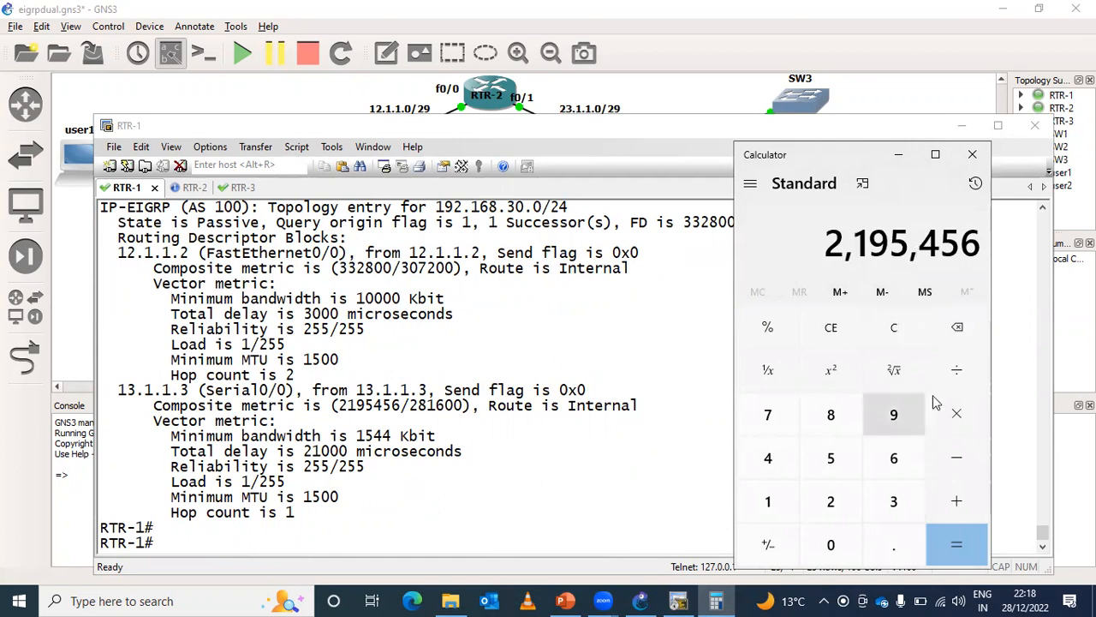
- Divide 2195456 by the copied 12.1.1.2 path metric 332800 in Calculator, and highlight the 13.1.1.3 path block on RTR-1
left_click(956, 370)
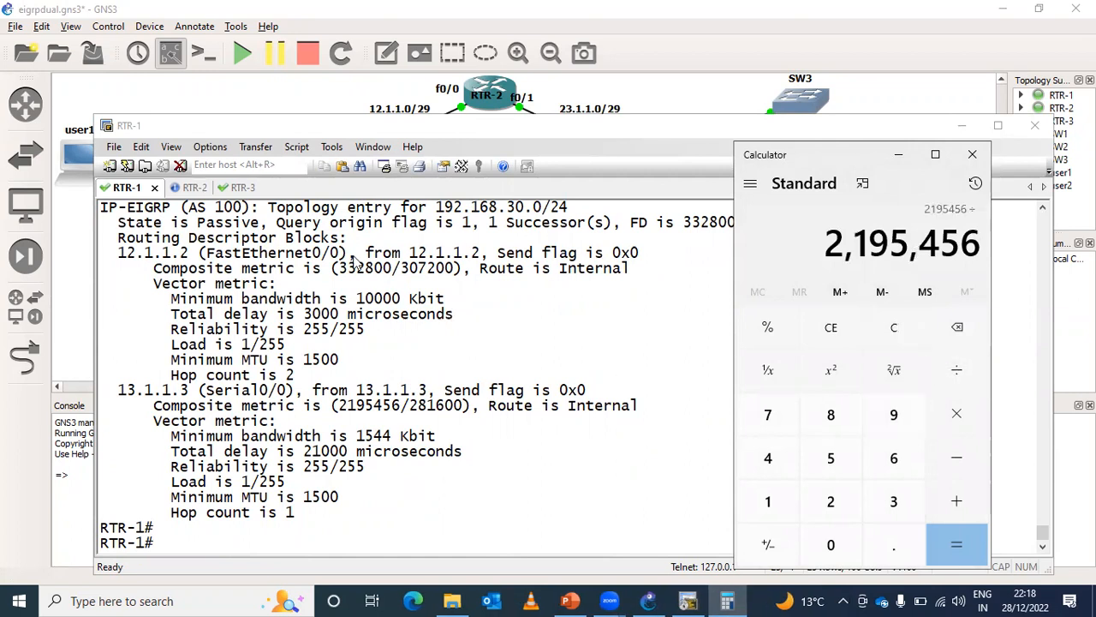
left_click_drag(339, 268, 393, 270)
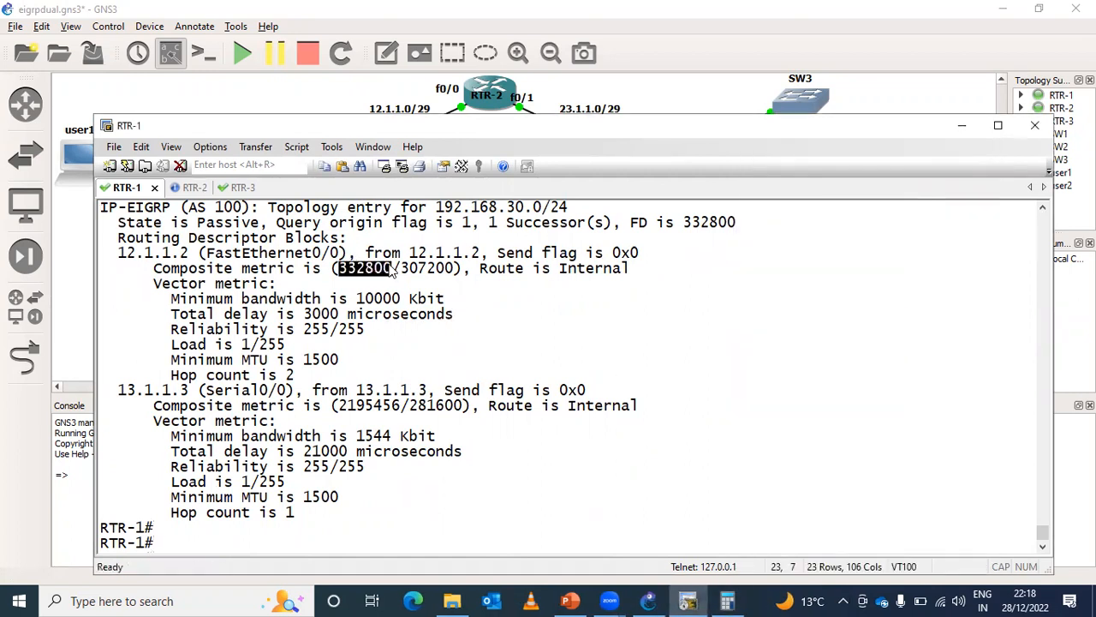
left_click(392, 271)
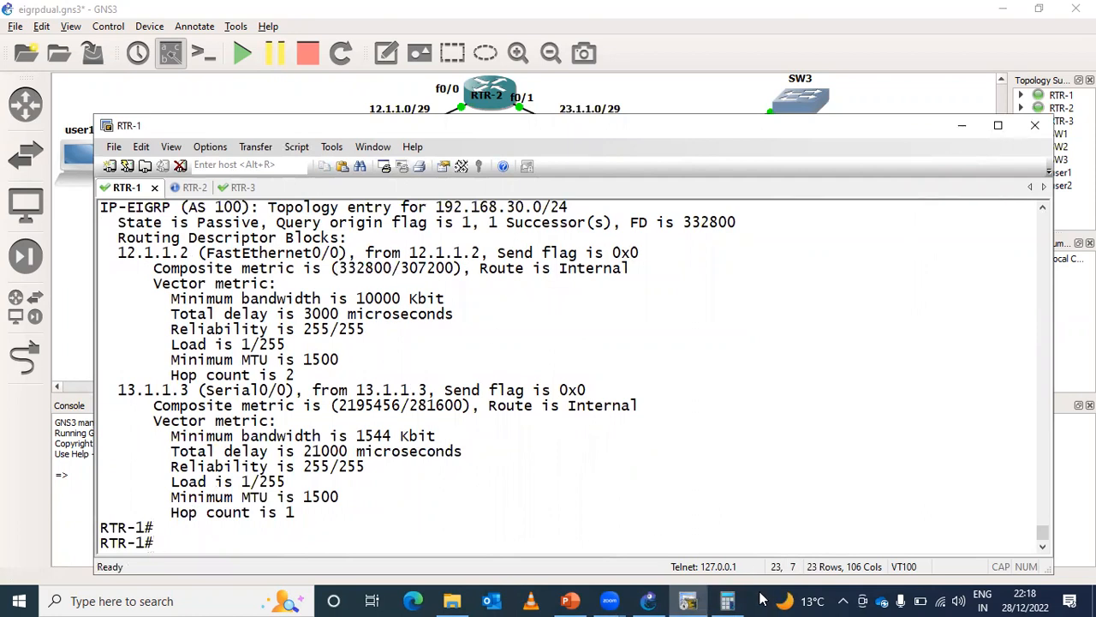
left_click(727, 600)
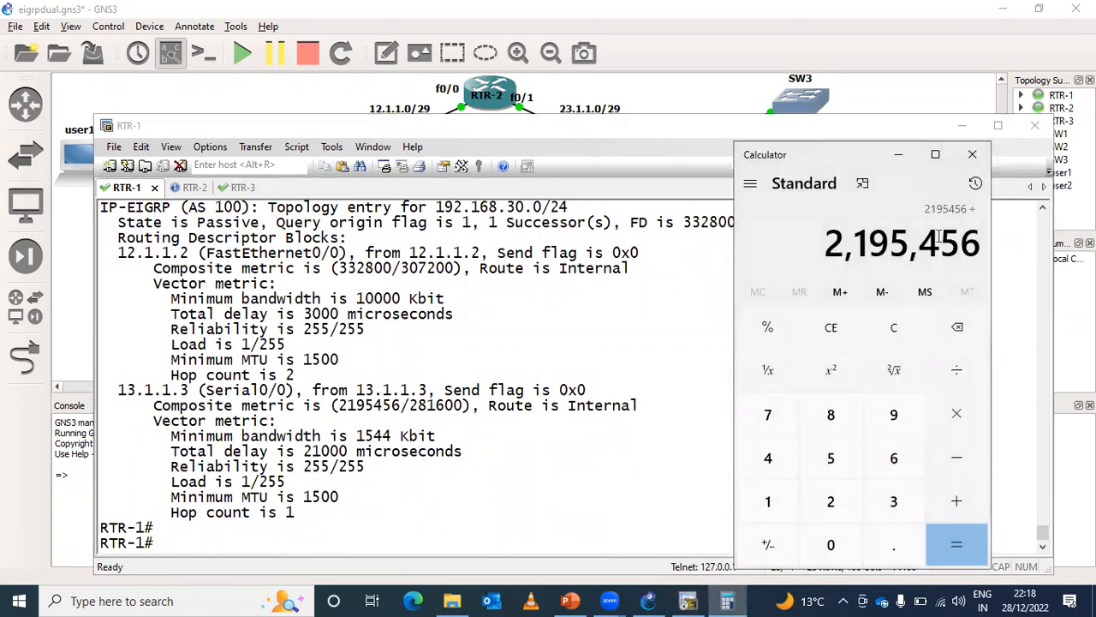
type("332800")
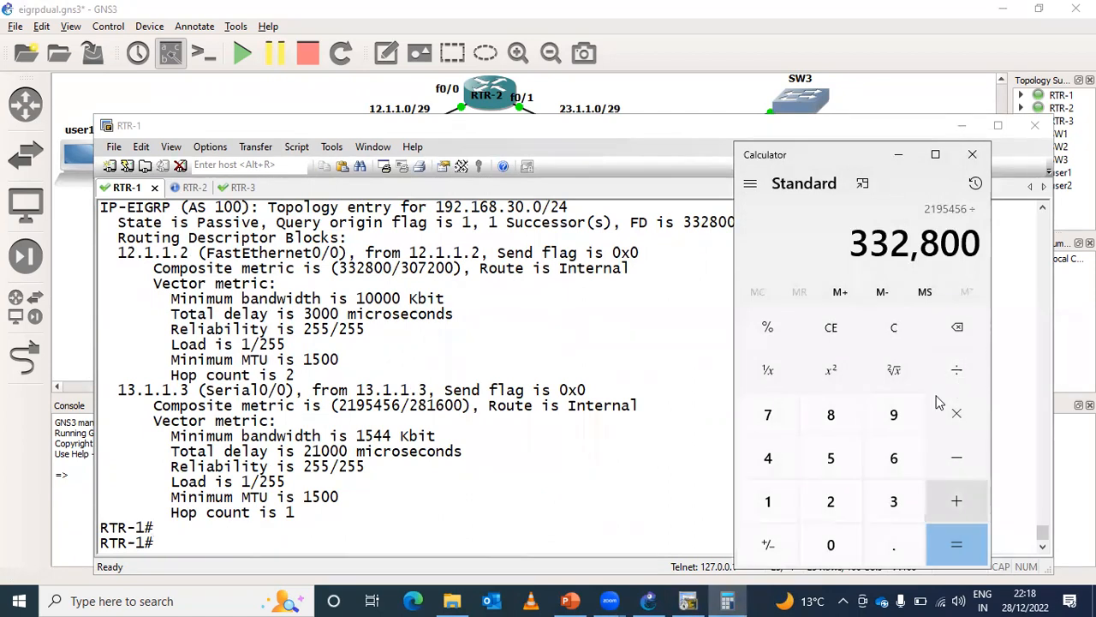
left_click(947, 534)
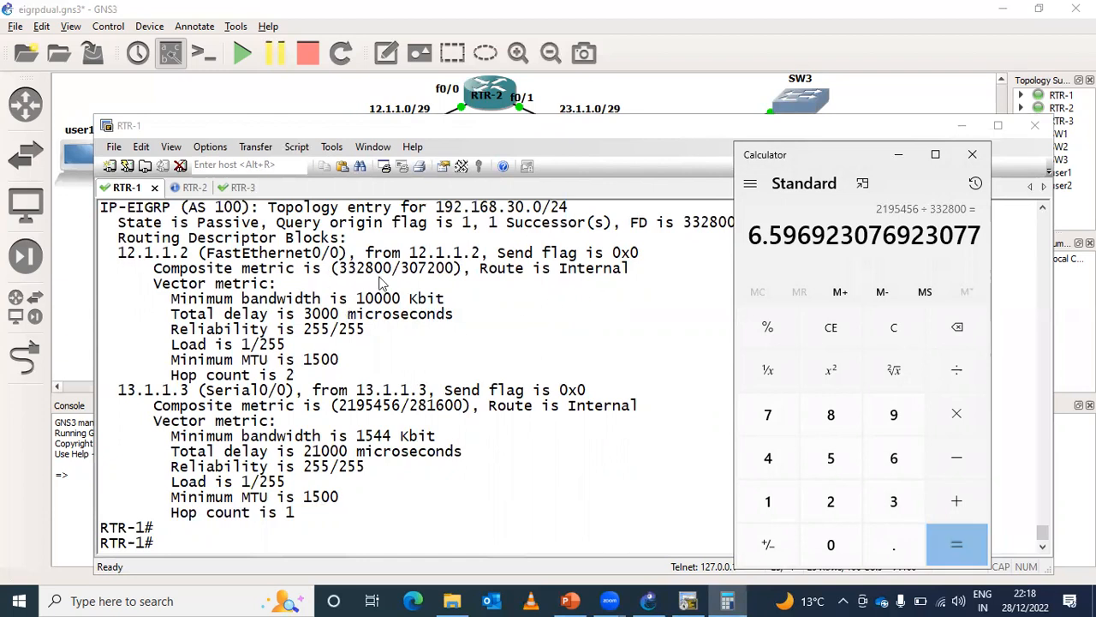
left_click_drag(285, 390, 626, 488)
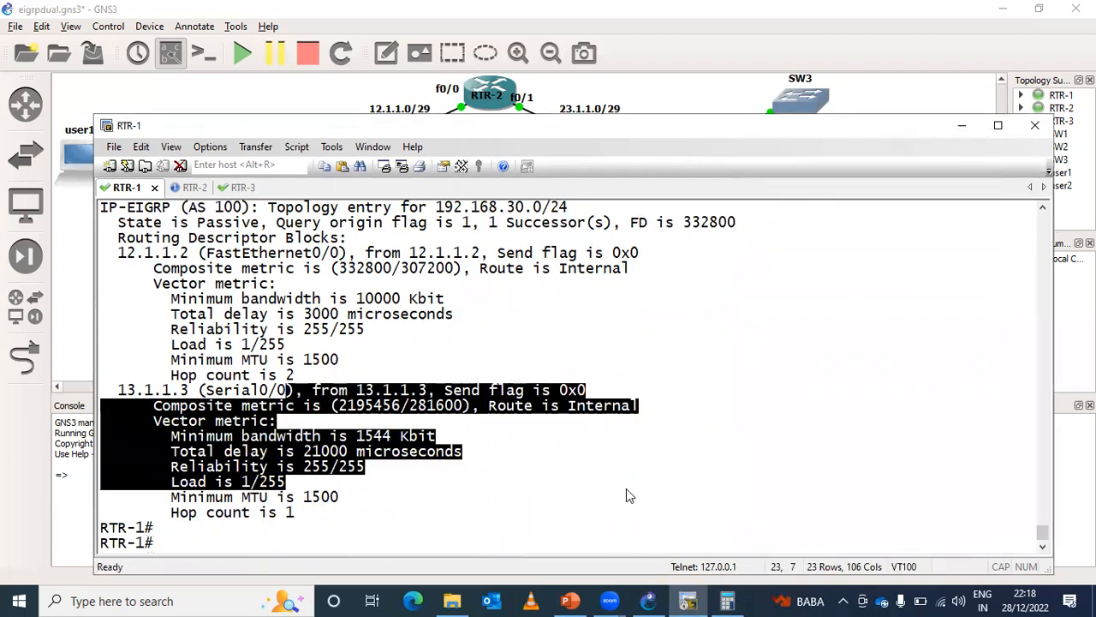
type("con ft")
key("Return")
key("Return")
key("Return")
- Run show ip protocols on RTR-1 and highlight the EIGRP maximum metric variance line
key("Return")
key("Return")
key("ctrl+z")
key("Return")
key("Return")
type("sh")
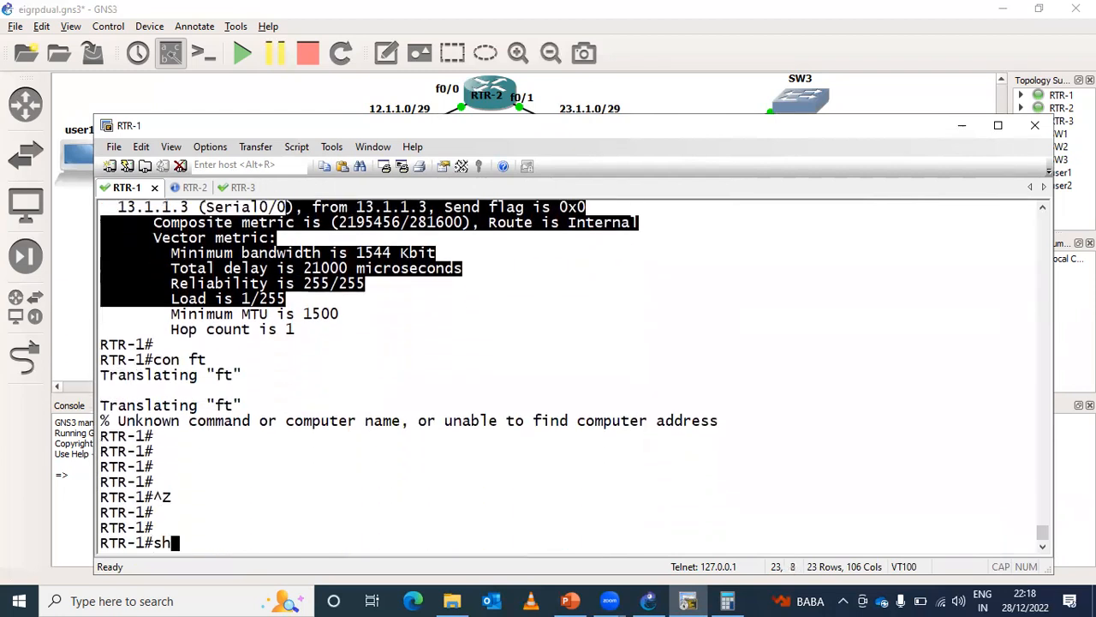
key("Tab")
type("ip pro")
key("Tab")
key("Return")
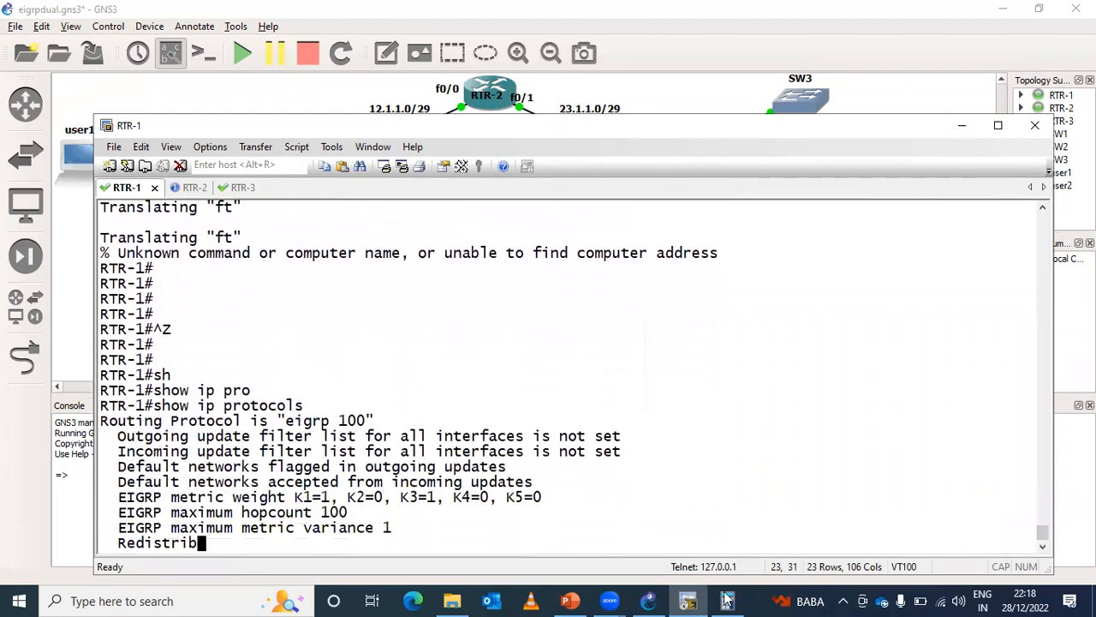
left_click_drag(394, 344, 120, 346)
- Enter global configuration mode on RTR-1 and open the router configuration for EIGRP 100
key("Return")
key("Return")
key("Return")
key("Return")
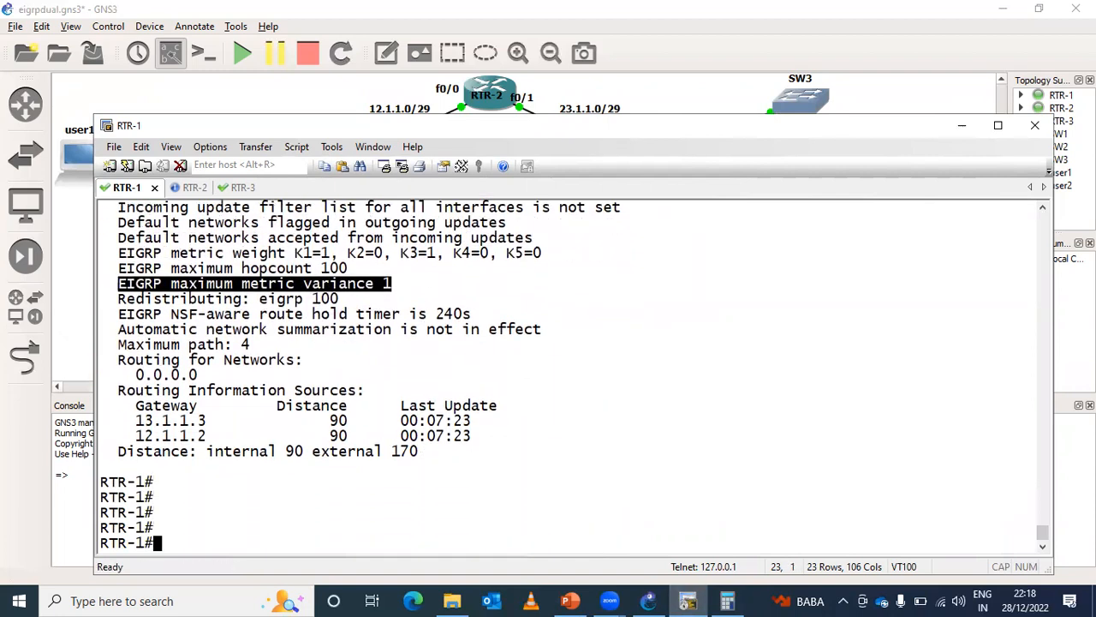
key("Return")
key("Return")
type("conf t")
key("Return")
key("Return")
type("router")
key("Tab")
type("ei")
key("Tab")
type("100")
key("Return")
- Check the allowed variance range, set the EIGRP 100 variance multiplier to 7, and return to privileged EXEC mode
type("var")
key("Tab")
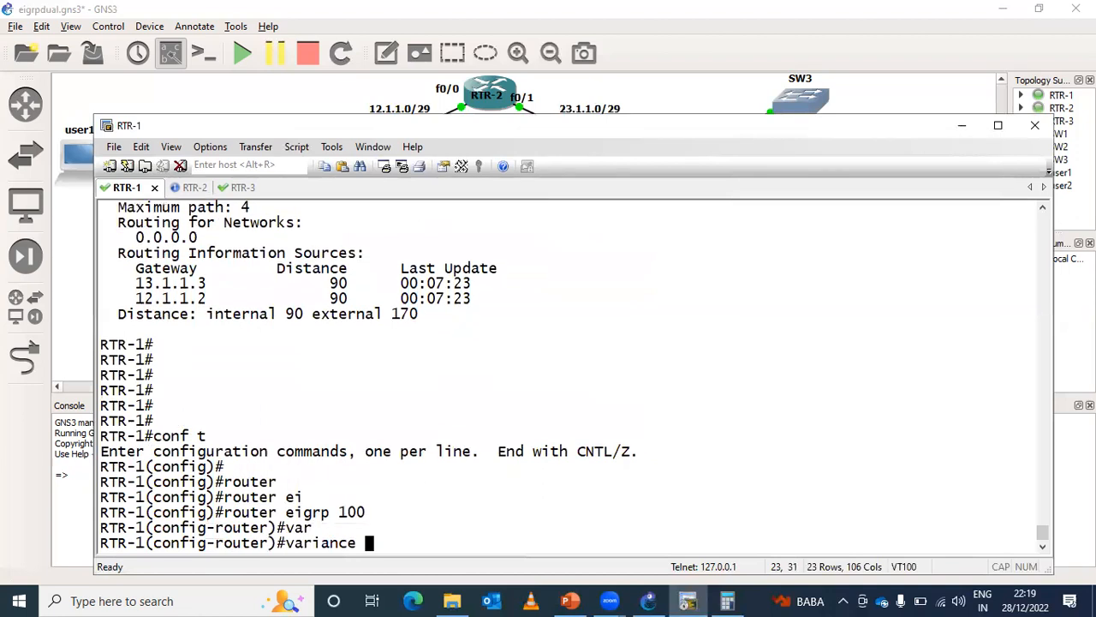
type("?")
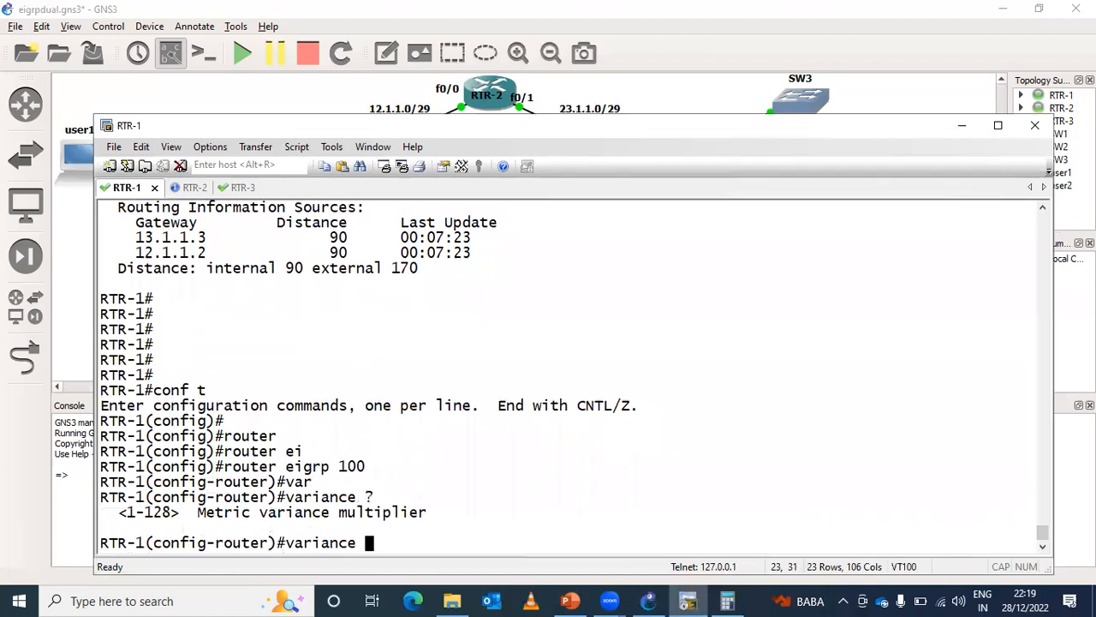
type("7")
key("Return")
key("ctrl+z")
key("Return")
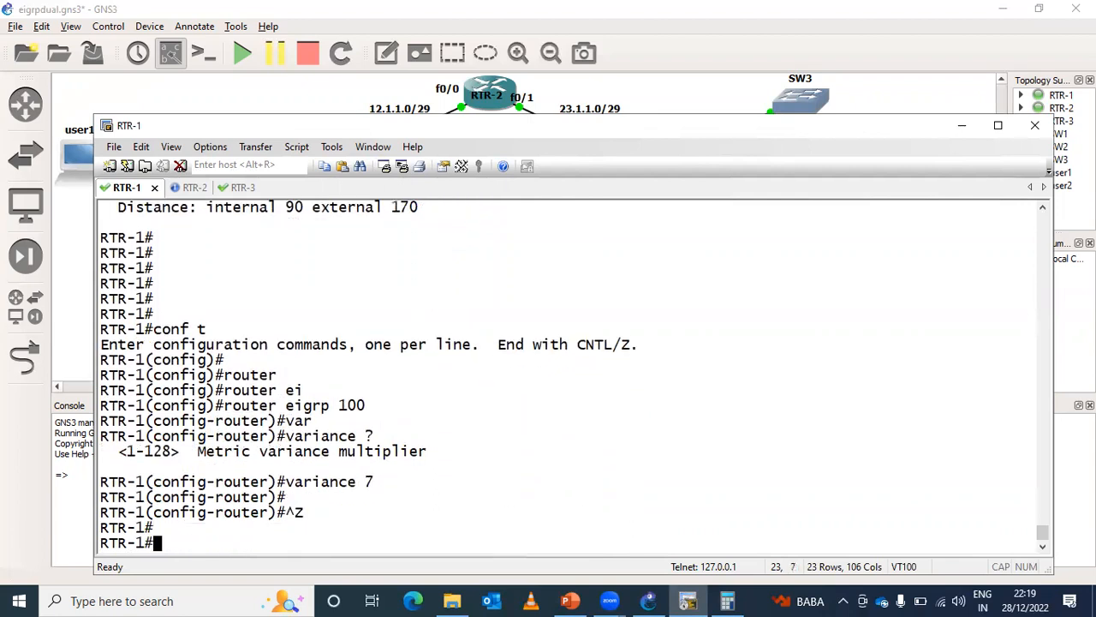
- Run show ip protocols on RTR-1 to check the configured variance, highlighting that value
key("Return")
type("sh")
key("Tab")
type("ip pro")
key("Tab")
key("Return")
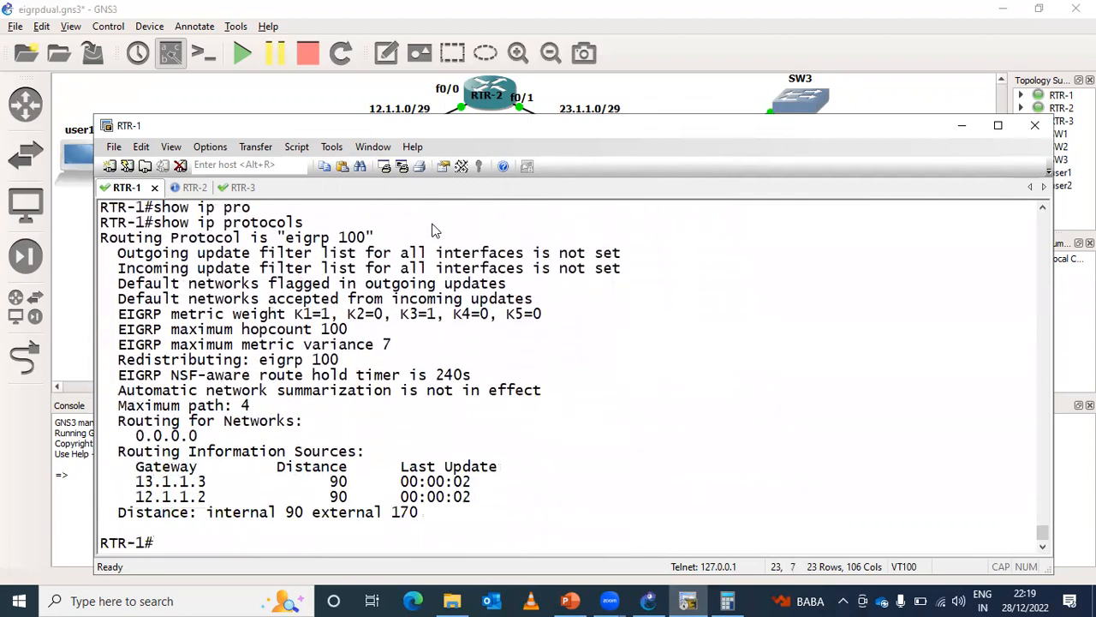
left_click_drag(393, 343, 321, 343)
key("ctrl+z")
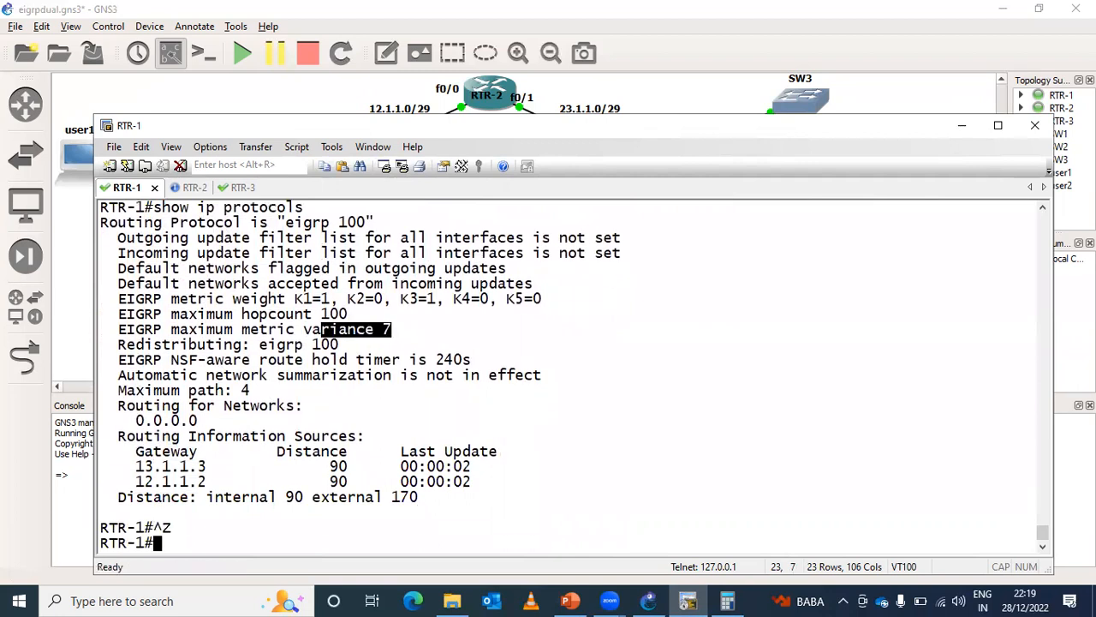
- Recall and run show ip eigrp topology 192.168.30.0 on RTR-1 to recheck the path metrics
key("Return")
key("Up")
key("Up")
key("Up")
key("Up")
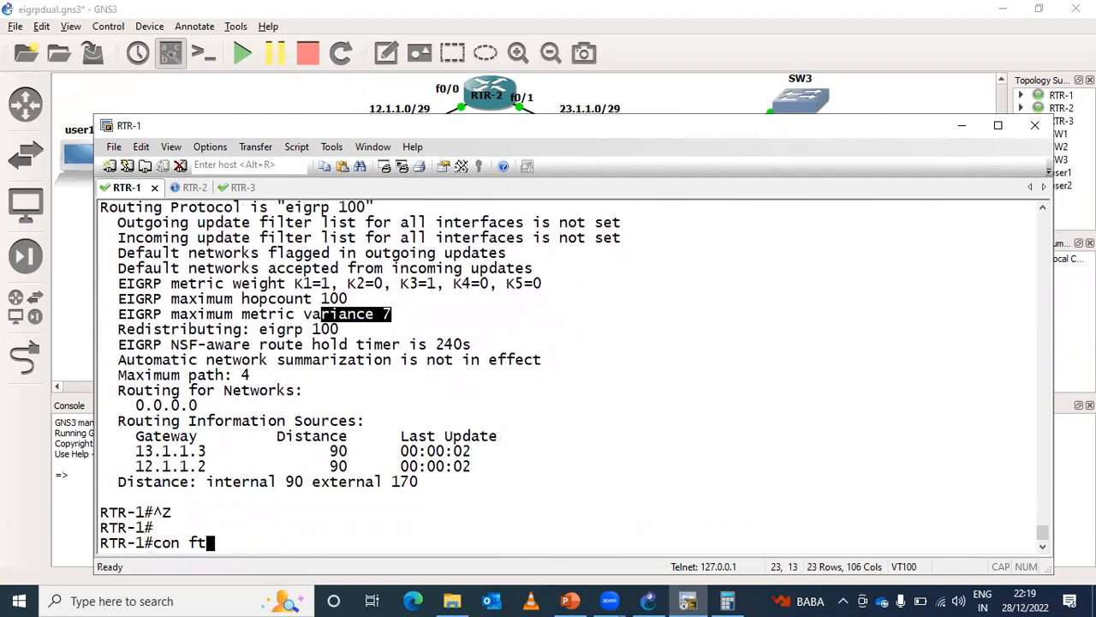
key("Return")
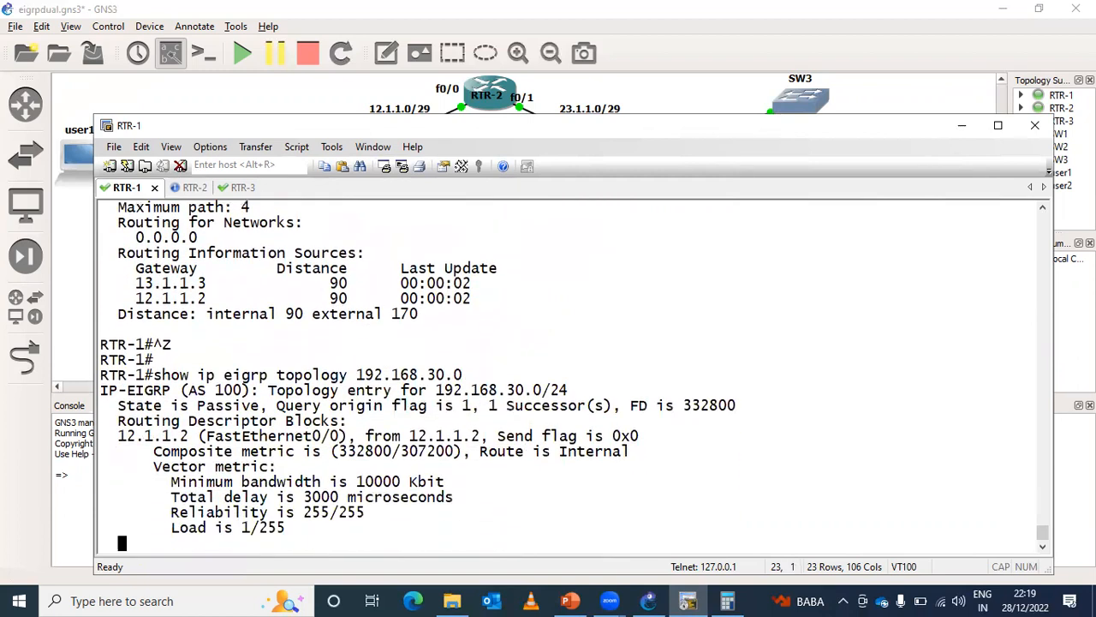
- Page through the rest of the 192.168.30.0 topology entry and highlight the details of both paths
key("Return")
key("Return")
key("Return")
left_click_drag(305, 224, 477, 471)
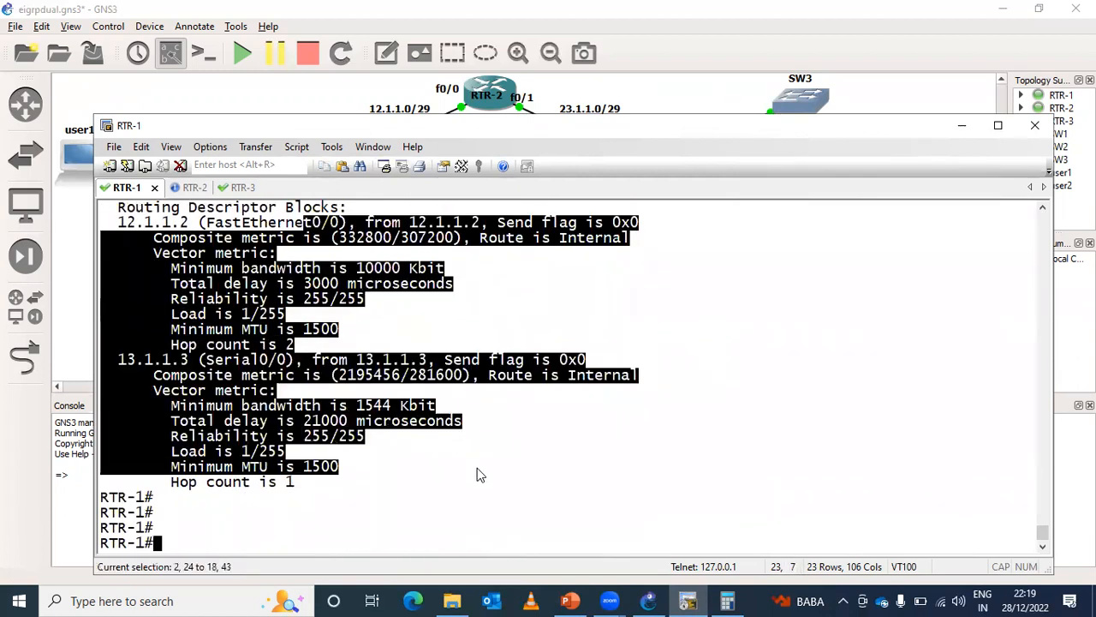
- Run show ip eigrp topology on RTR-1 for all networks and highlight the two paths listed for 192.168.30.0/24
key("Up")
key("BackSpace")
key("BackSpace")
key("BackSpace")
key("BackSpace")
key("BackSpace")
key("BackSpace")
key("BackSpace")
key("BackSpace")
key("BackSpace")
key("BackSpace")
key("BackSpace")
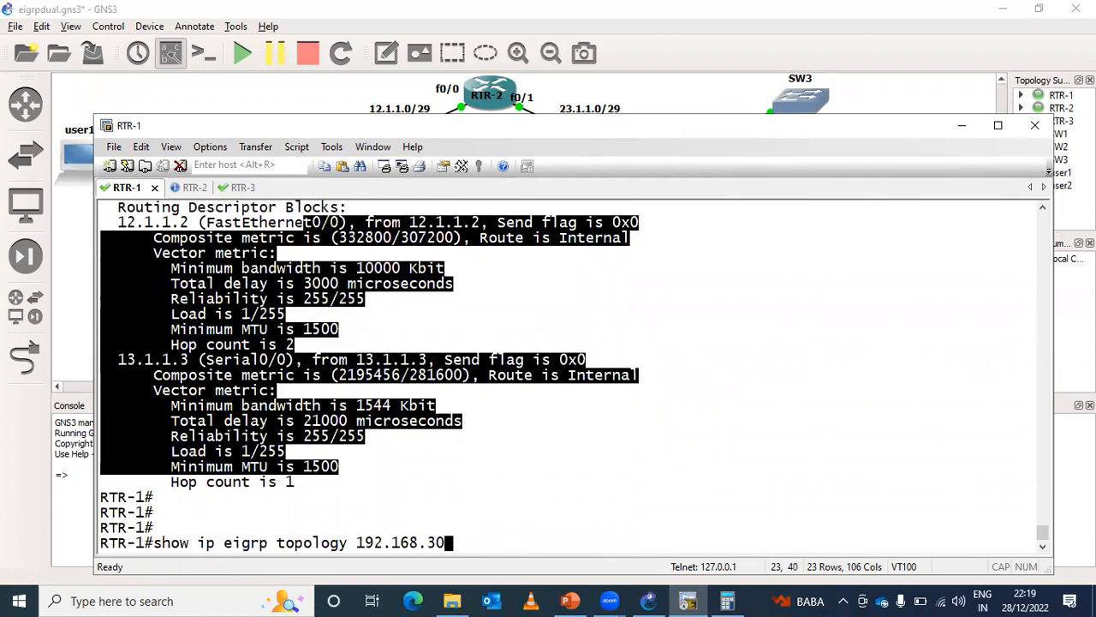
key("Return")
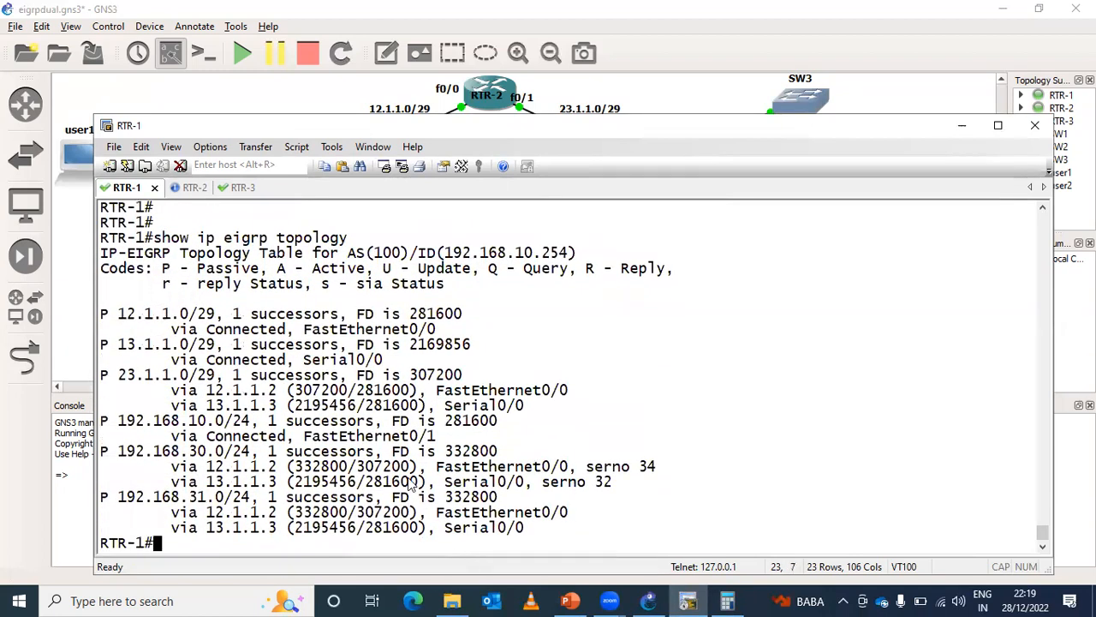
left_click_drag(154, 458, 624, 494)
left_click(623, 495)
key("Return")
key("Return")
key("Return")
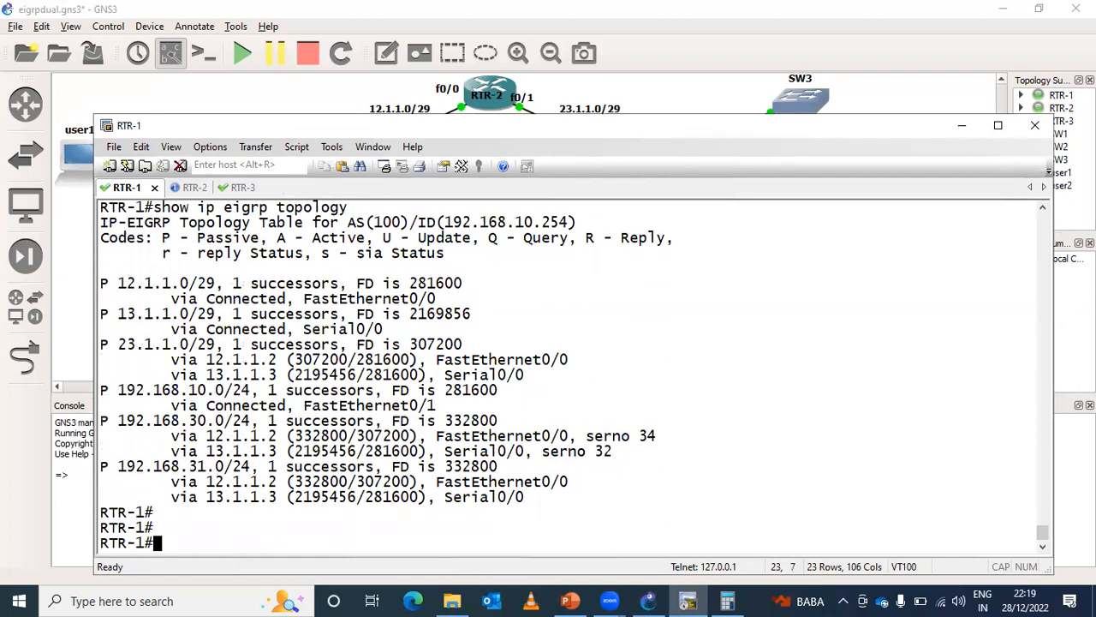
- Run show ip route on RTR-1 to check which EIGRP routes are installed in the routing table
type("sh")
key("Tab")
type("ip rou")
key("Tab")
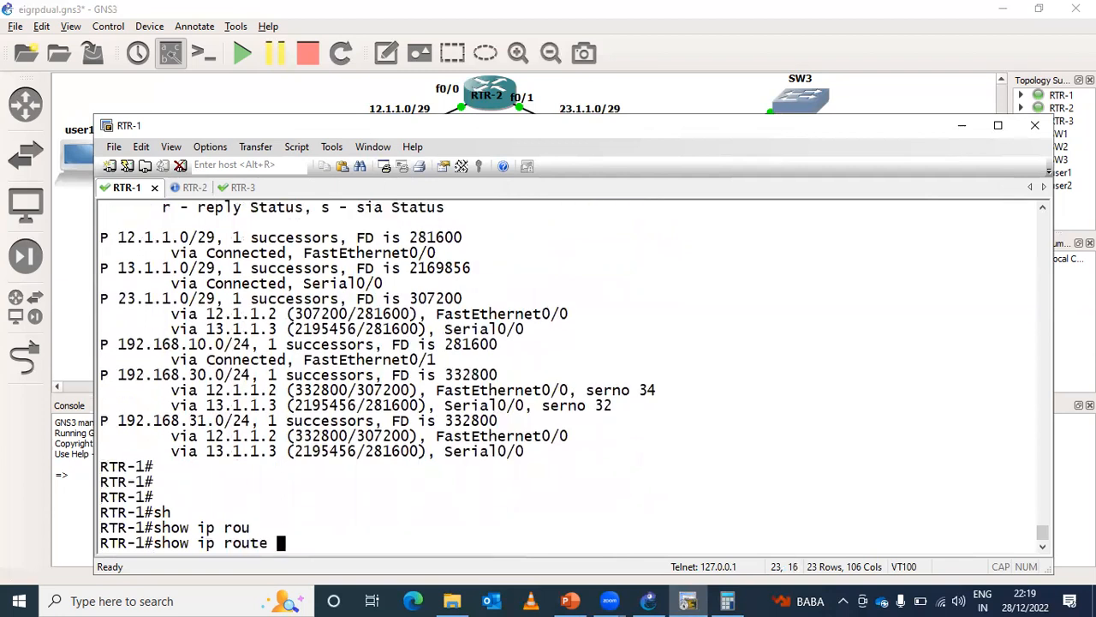
key("Return")
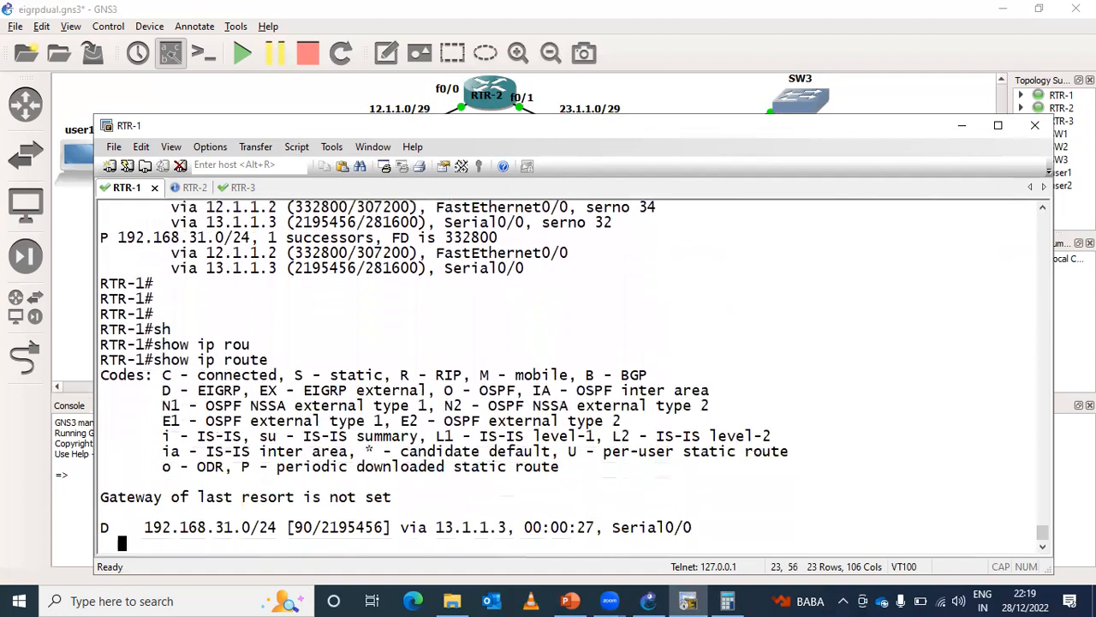
key("Return")
key("Return")
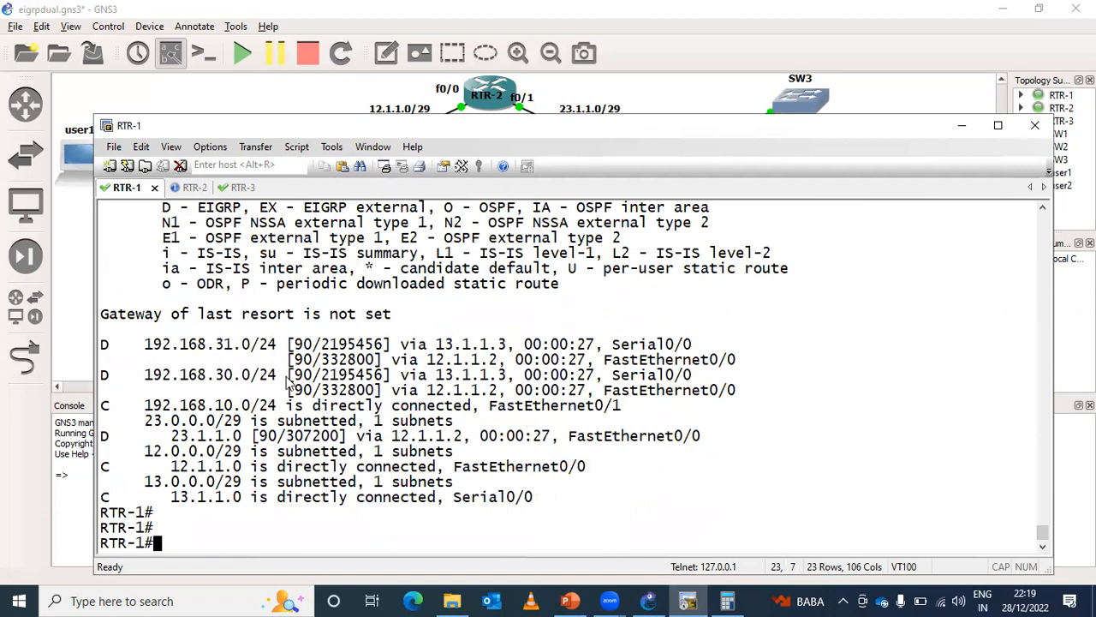
- Highlight both next-hop entries for 192.168.30.0/24 in the routing table and compare their metrics
left_click_drag(289, 390, 674, 392)
left_click_drag(361, 375, 559, 375)
left_click_drag(322, 375, 377, 392)
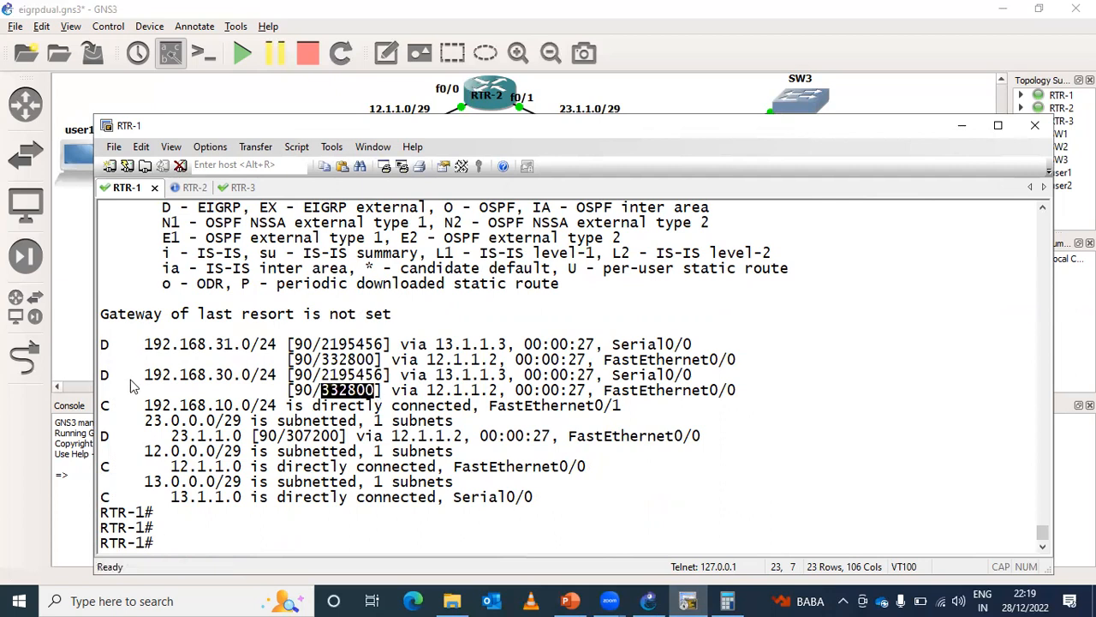
left_click_drag(112, 377, 722, 398)
- Highlight the two next-hop entries for 192.168.31.0/24 in the routing table and compare them with 192.168.30.0/24
left_click_drag(736, 359, 114, 336)
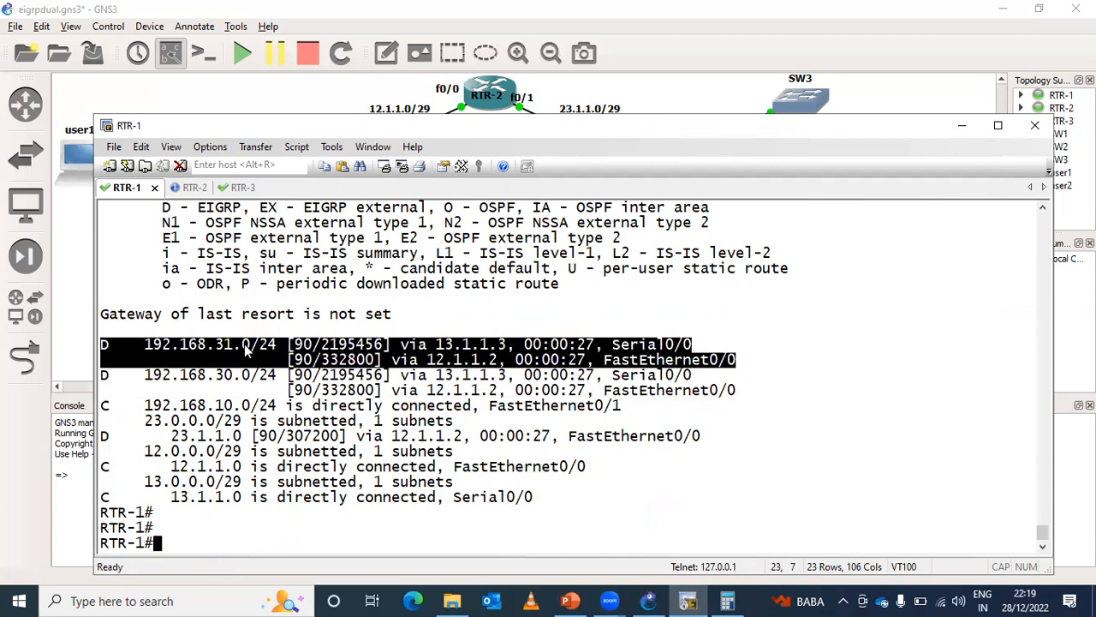
left_click(294, 334)
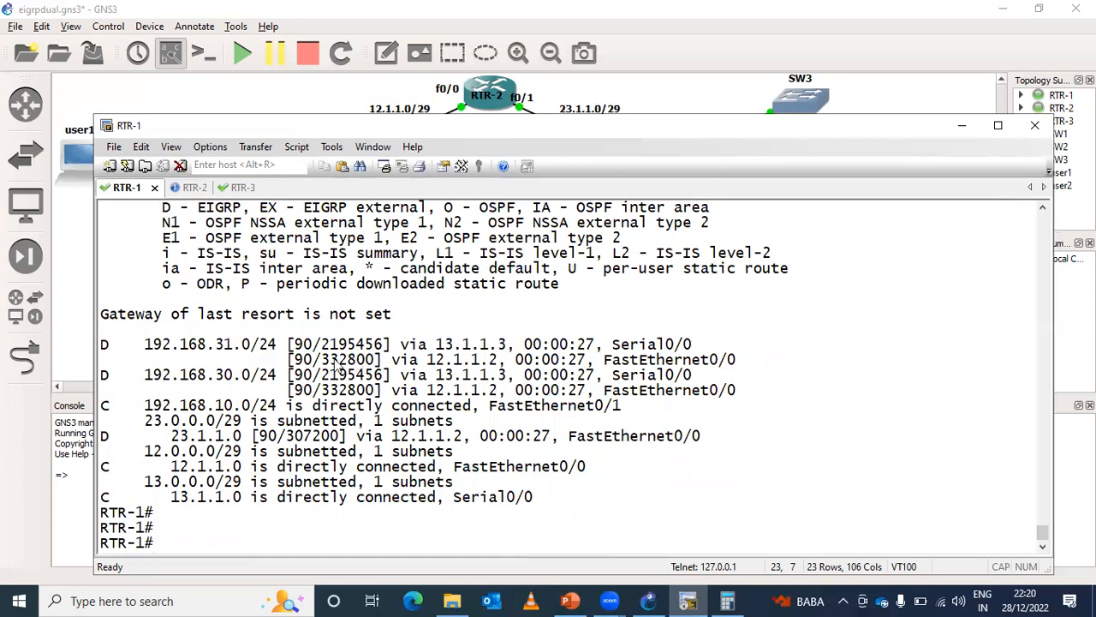
left_click_drag(144, 345, 736, 366)
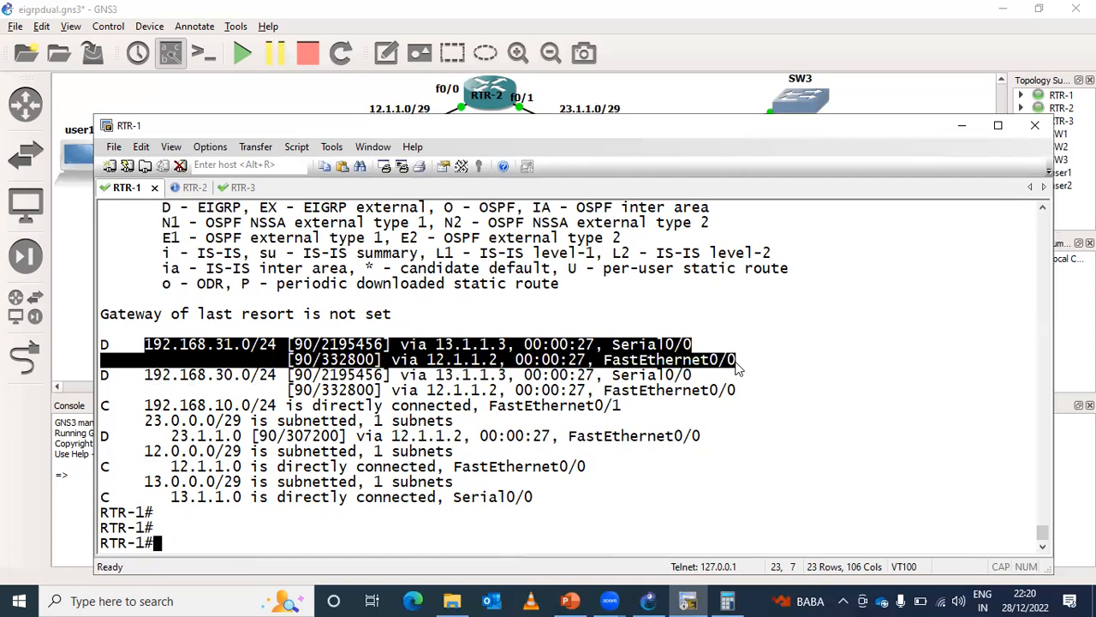
left_click(735, 362)
left_click_drag(154, 342, 316, 346)
left_click_drag(182, 374, 342, 408)
key("Return")
key("Return")
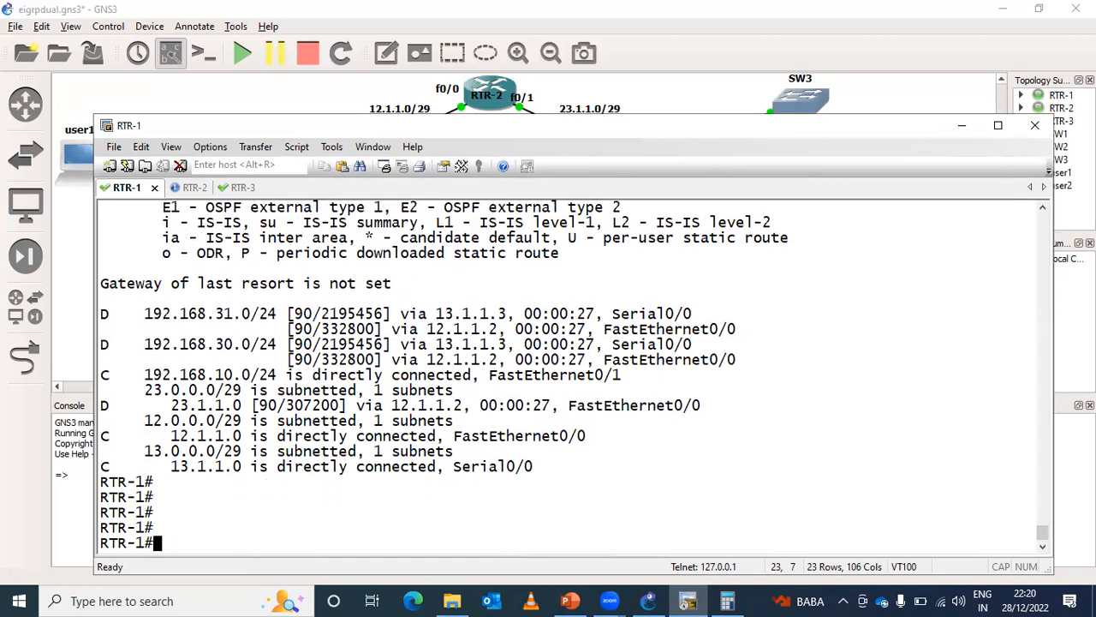
- Run show ip route on RTR-1 again to recheck both unequal-cost paths in the routing table
type("show ip")
key("Tab")
type("ip rou")
key("Tab")
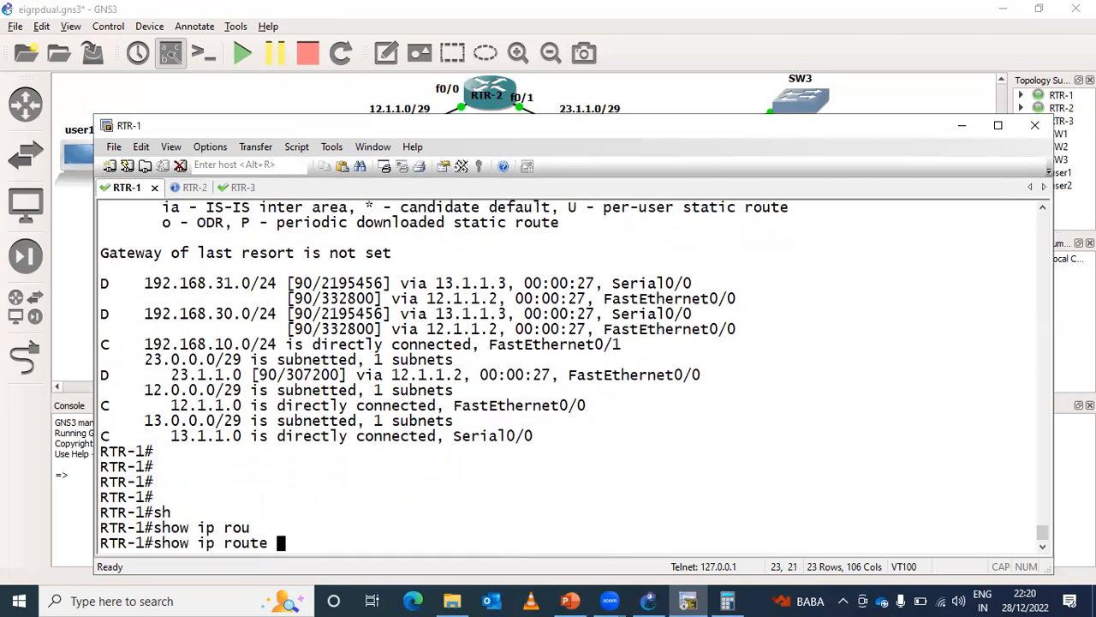
key("Return")
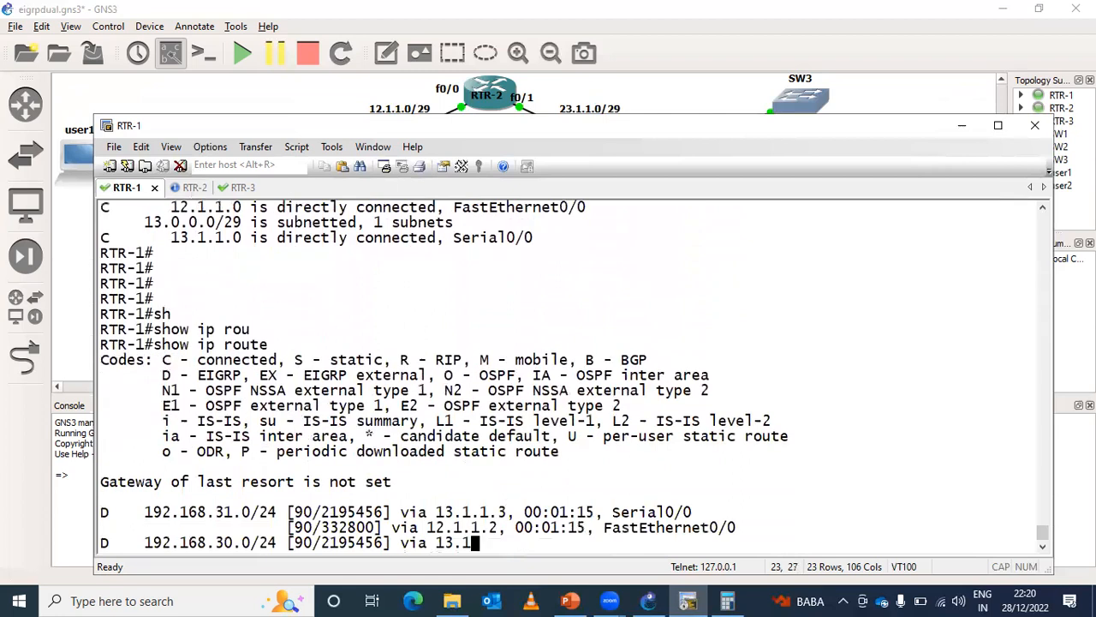
key("Return")
key("Return")
key("Return")
key("Return")
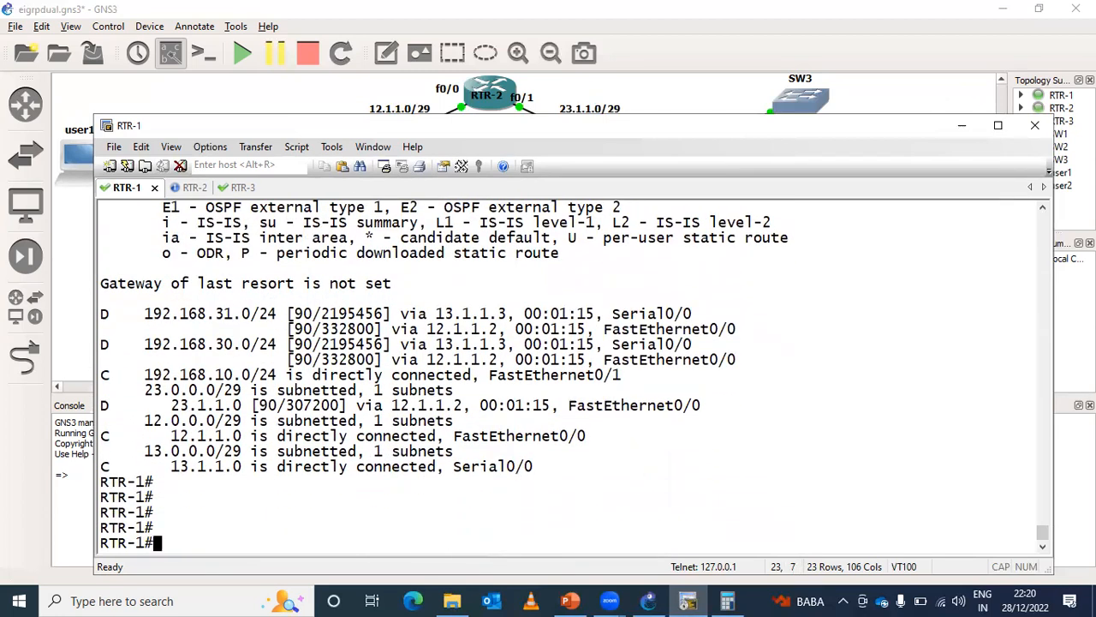
key("Up")
key("Up")
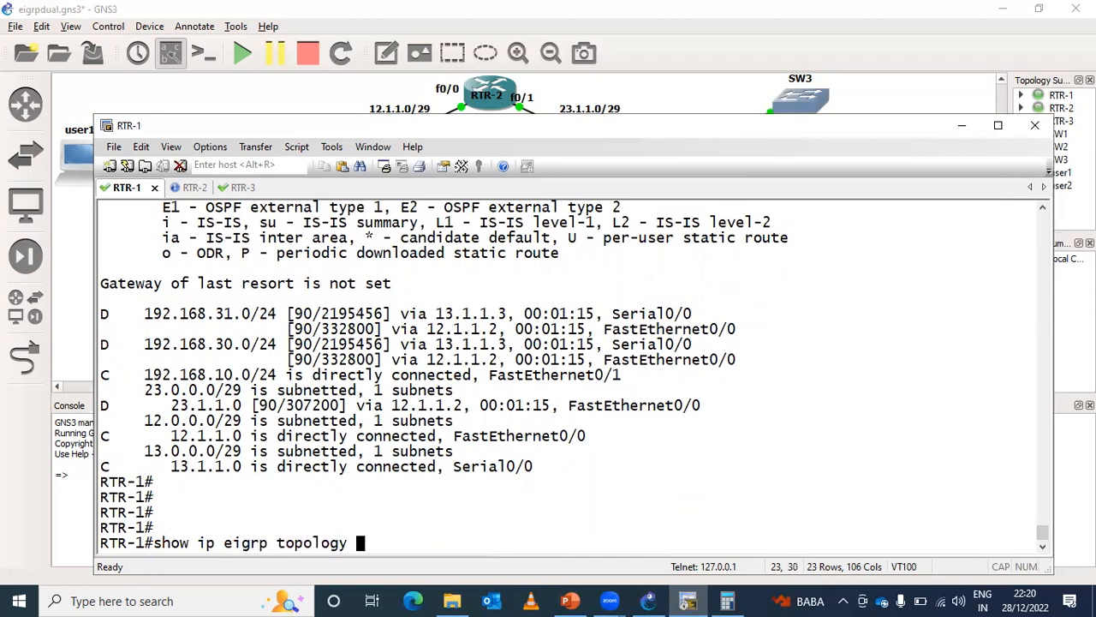
key("BackSpace")
key("BackSpace")
key("BackSpace")
key("BackSpace")
key("BackSpace")
key("BackSpace")
key("BackSpace")
key("BackSpace")
key("BackSpace")
key("BackSpace")
key("BackSpace")
key("BackSpace")
key("BackSpace")
key("BackSpace")
key("BackSpace")
key("BackSpace")
key("BackSpace")
key("BackSpace")
key("BackSpace")
key("BackSpace")
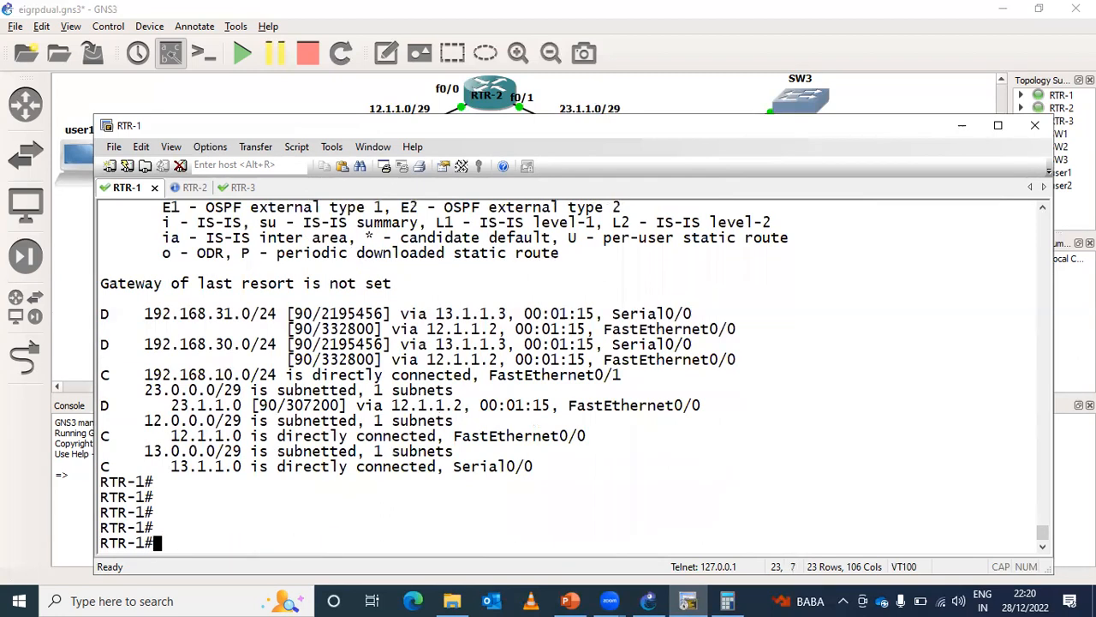
- Open the console of the user1 host from the topology and bring up its command prompt
double_click(83, 172)
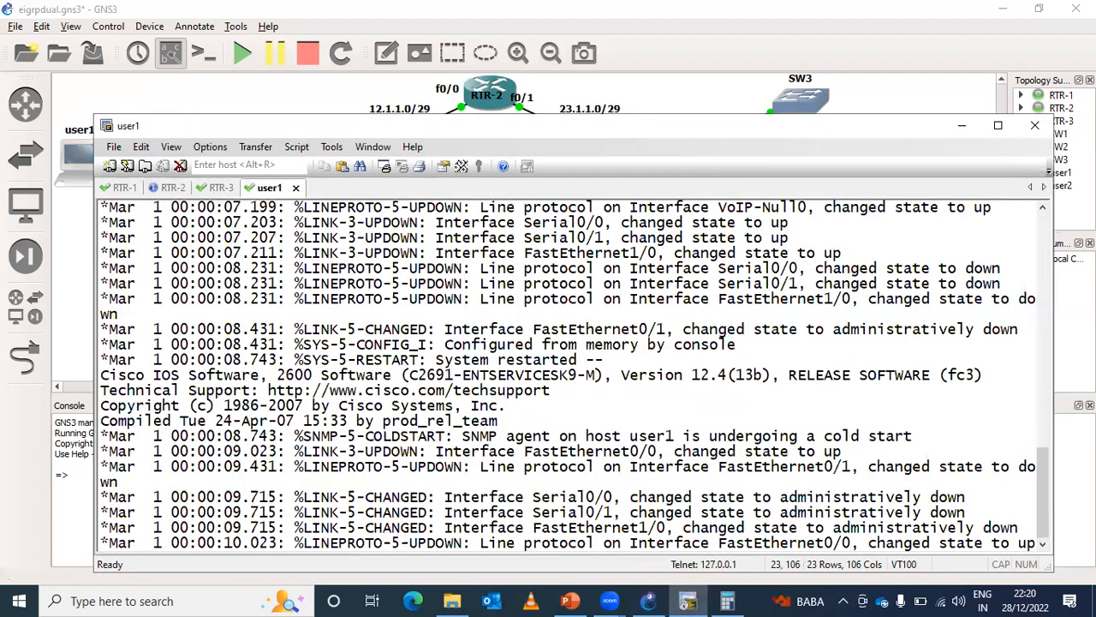
key("Return")
key("Return")
- Run show ip route on user1 to check its default gateway
key("Return")
key("Return")
key("Return")
key("Return")
key("Return")
key("Return")
key("Return")
key("Return")
key("Return")
key("Return")
key("Return")
key("Return")
key("Return")
key("Return")
key("Return")
type("sh")
key("Tab")
type("ip rou")
key("Tab")
key("Return")
key("Return")
- Run traceroute 192.168.30.1 from user1 to trace the path to the remote network
type("tra")
key("Tab")
type("192.68")
key("BackSpace")
key("BackSpace")
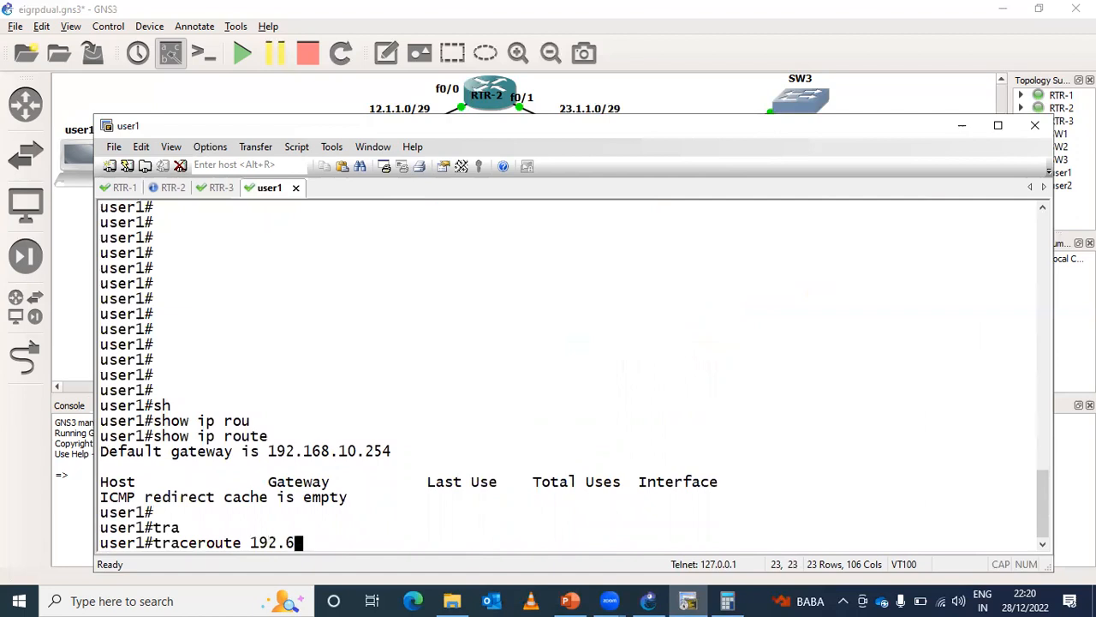
type("168")
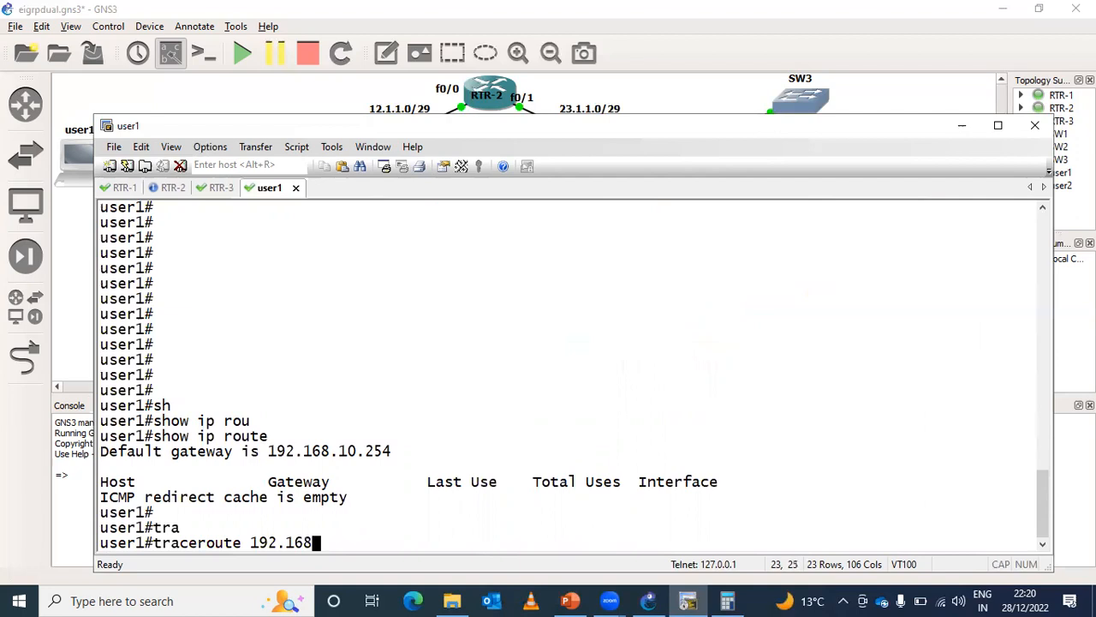
type(".30.1")
key("Return")
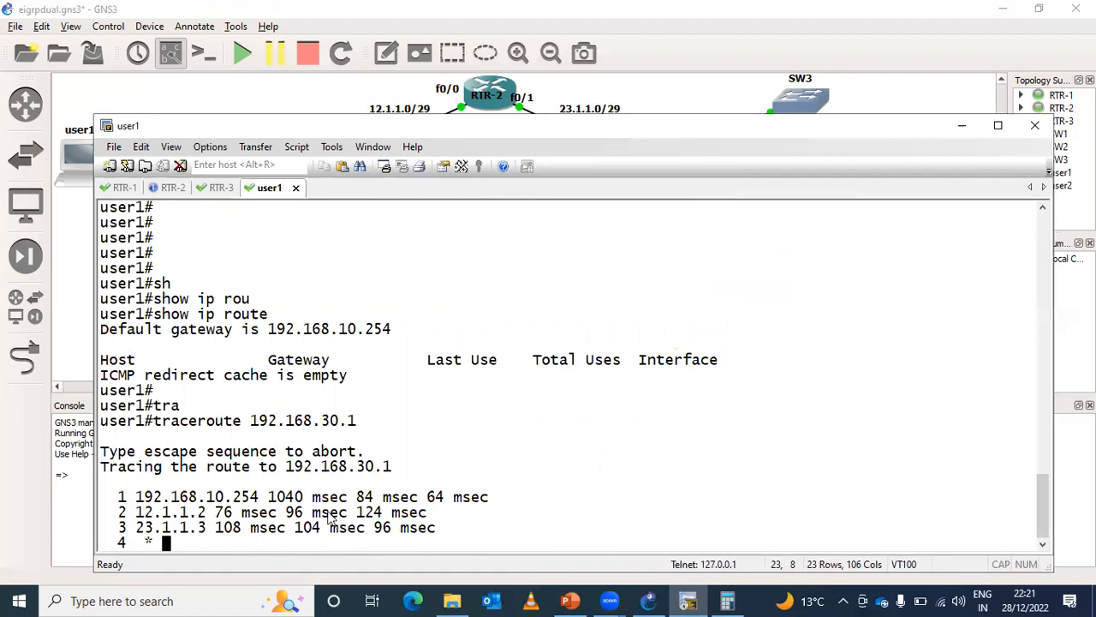
- Repeat the traceroute to 192.168.30.1 on user1 and highlight the second and third hops
key("Up")
key("Return")
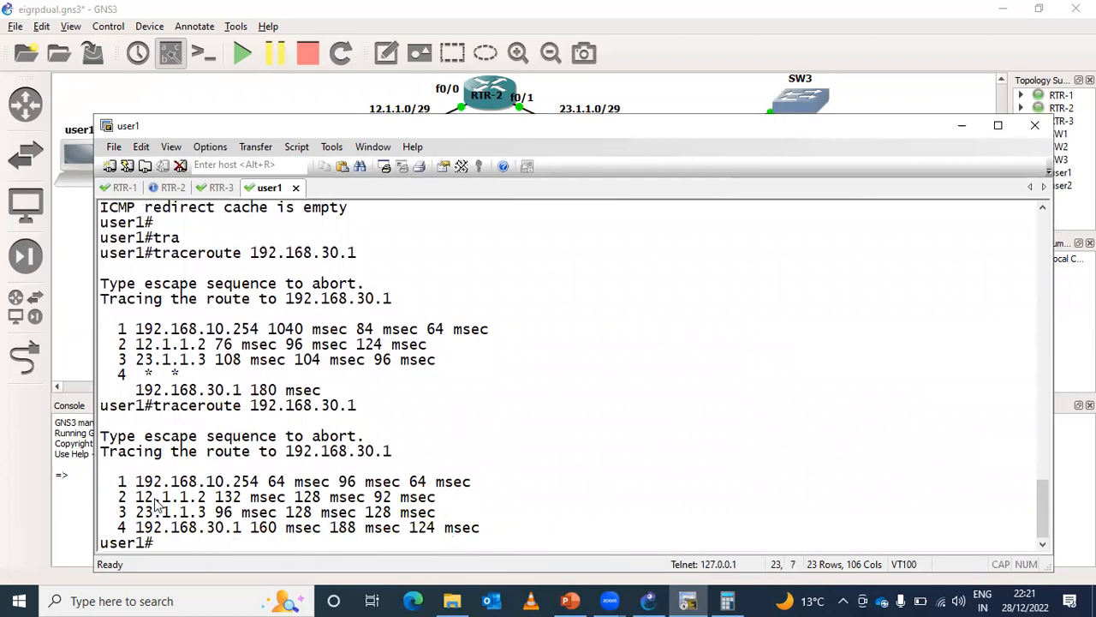
left_click_drag(137, 499, 455, 501)
left_click_drag(136, 512, 509, 516)
left_click(720, 471)
- Return to the RTR-1 console, open the router configuration for EIGRP 100, and remove its variance setting with no variance
left_click(119, 188)
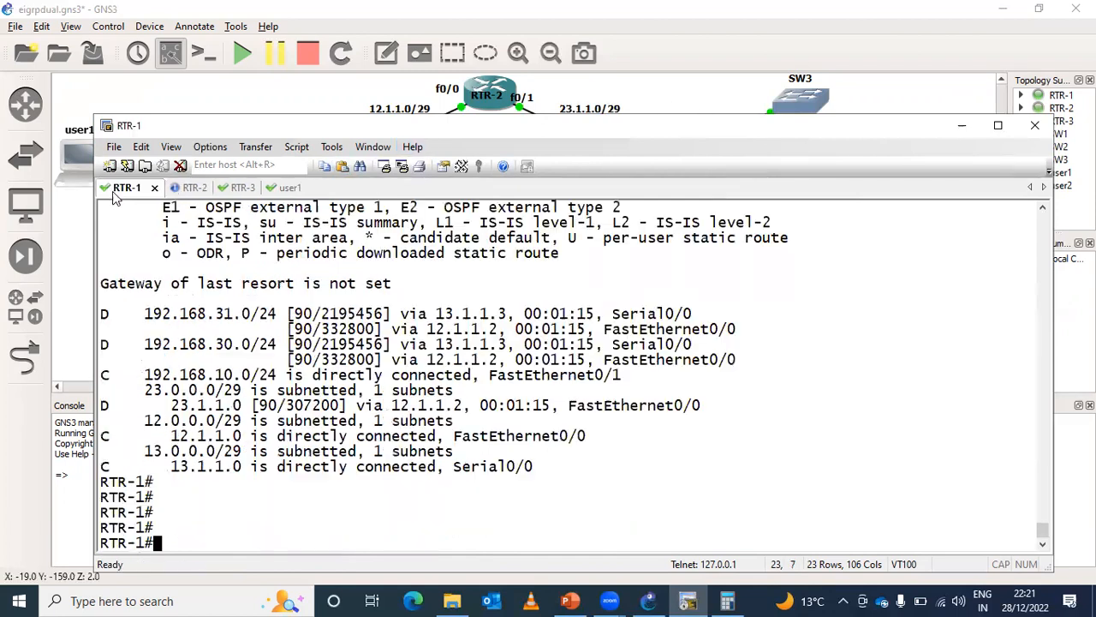
type("conf")
key("Return")
type("variance 7")
key("Up")
key("Return")
type("no ")
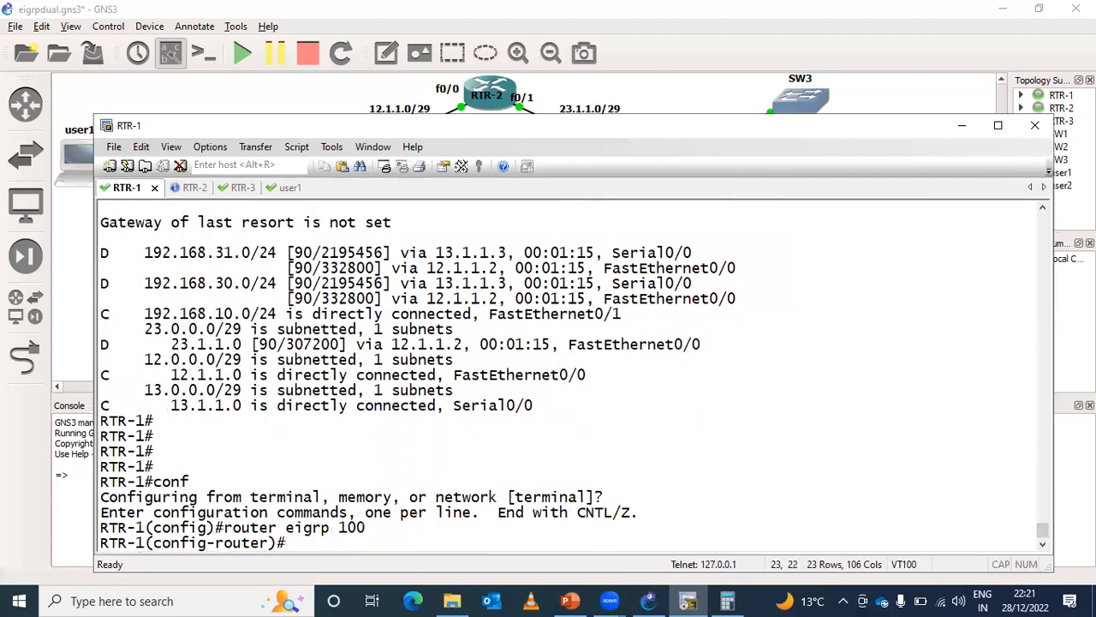
type("var")
key("Tab")
key("Return")
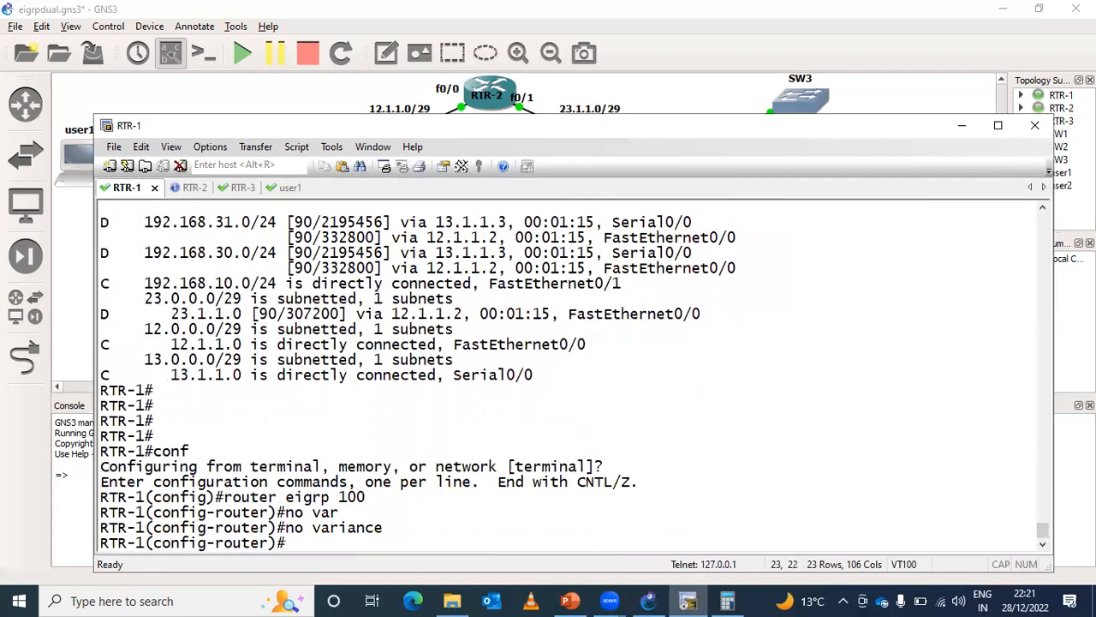
- Return RTR-1 to privileged EXEC mode and save the running configuration with the write command
key("ctrl+z")
type("wr")
key("Tab")
key("Return")
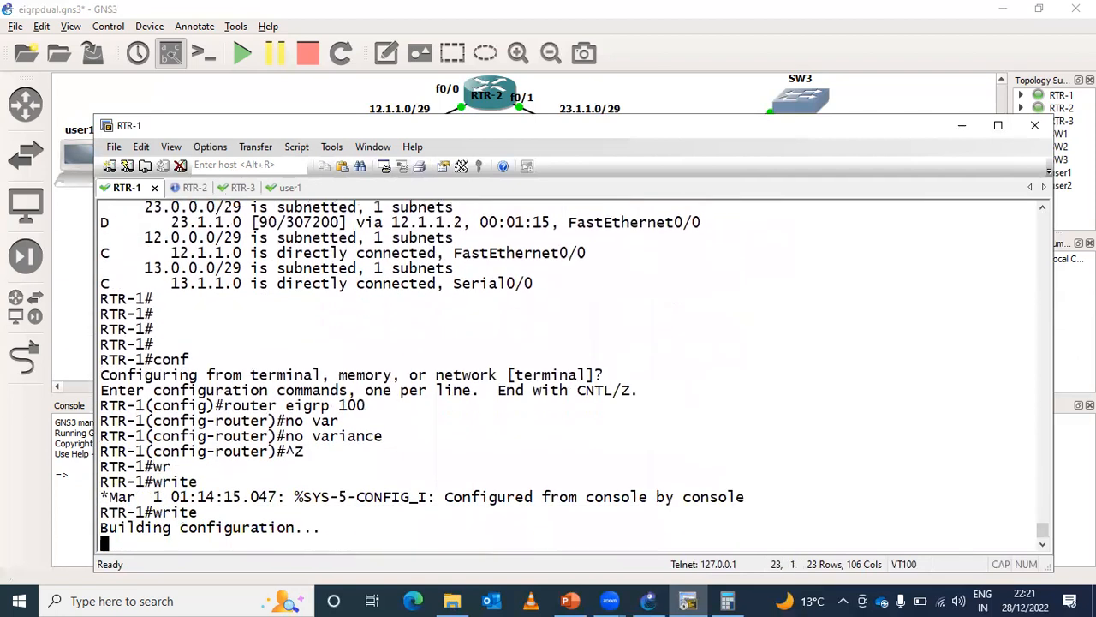
- Minimize the terminal, switch to the EIGRP presentation in PowerPoint, and advance to the Query & Reply slide
left_click(962, 125)
left_click(586, 594)
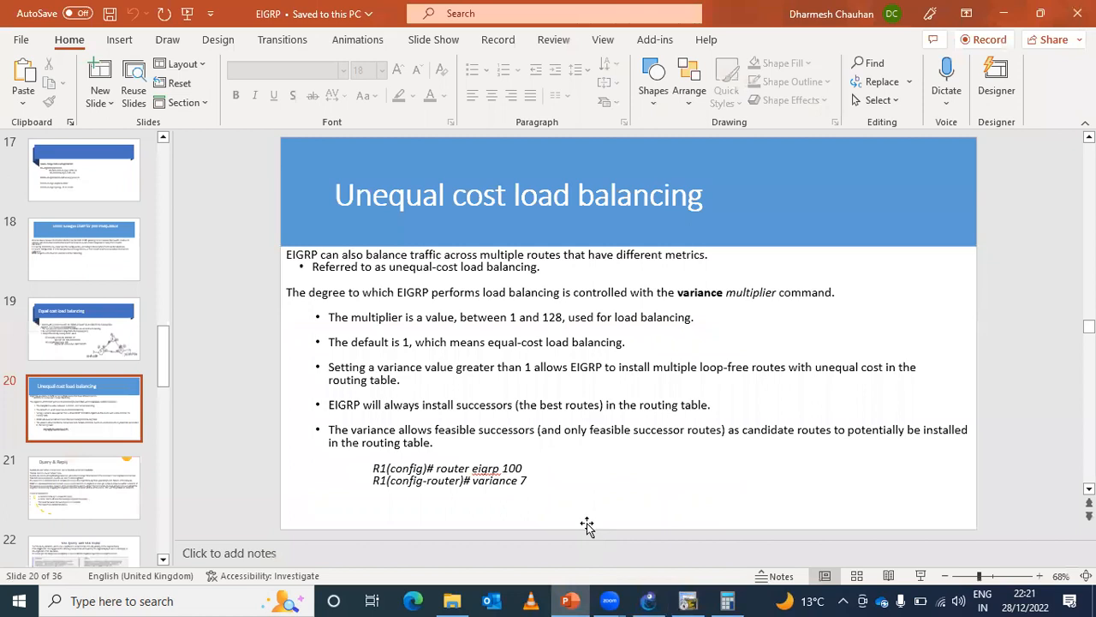
scroll(587, 524, "down", 1)
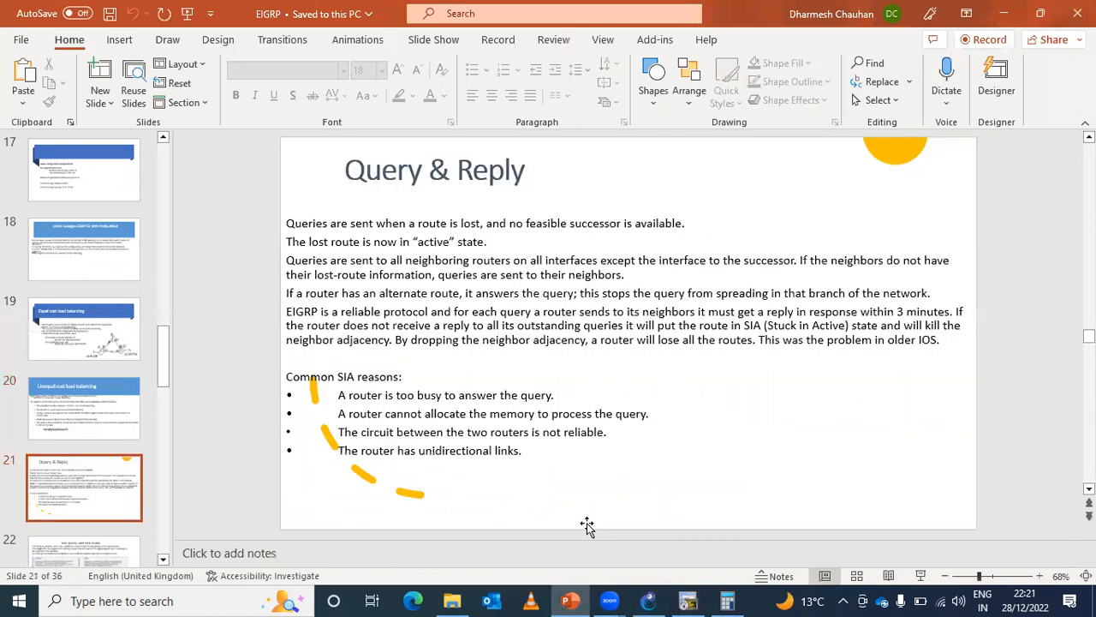